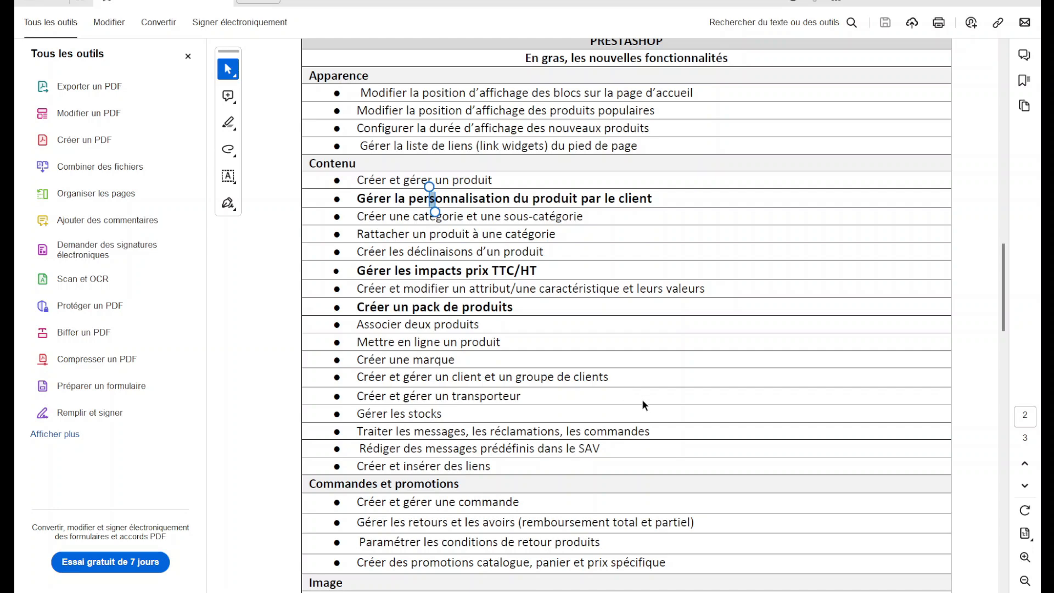
- Switch to the browser and examine the order of the blocks on the PrestaShop storefront's homepage
key("alt+Tab")
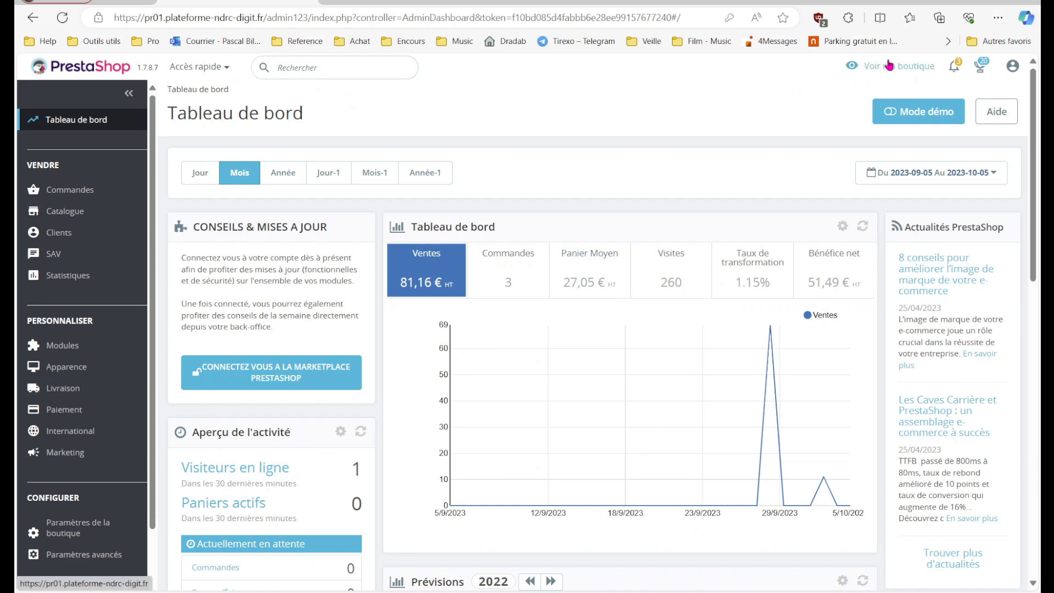
left_click(405, 9)
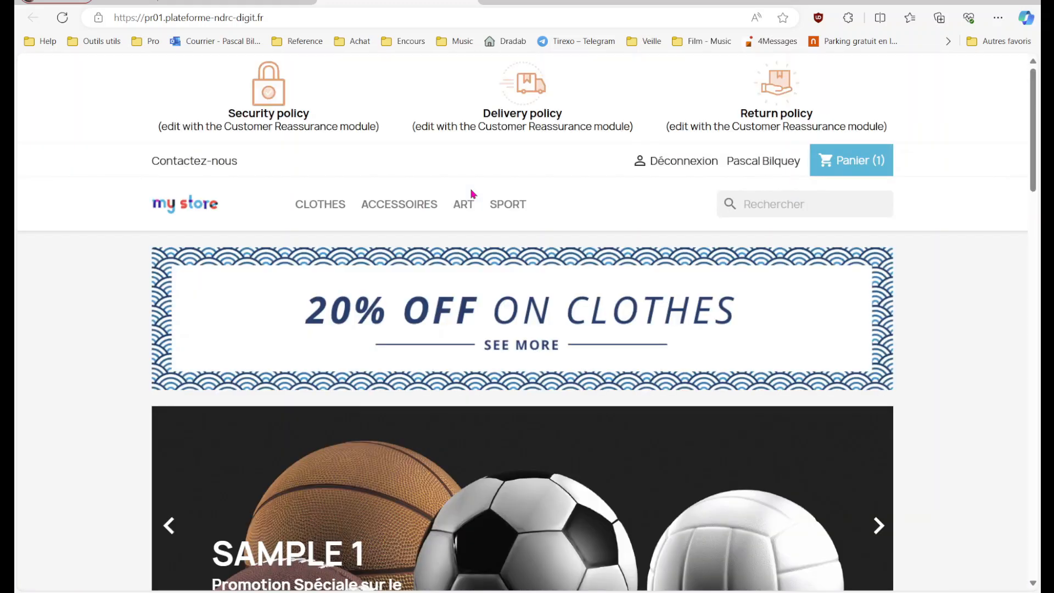
scroll(471, 193, "down", 1)
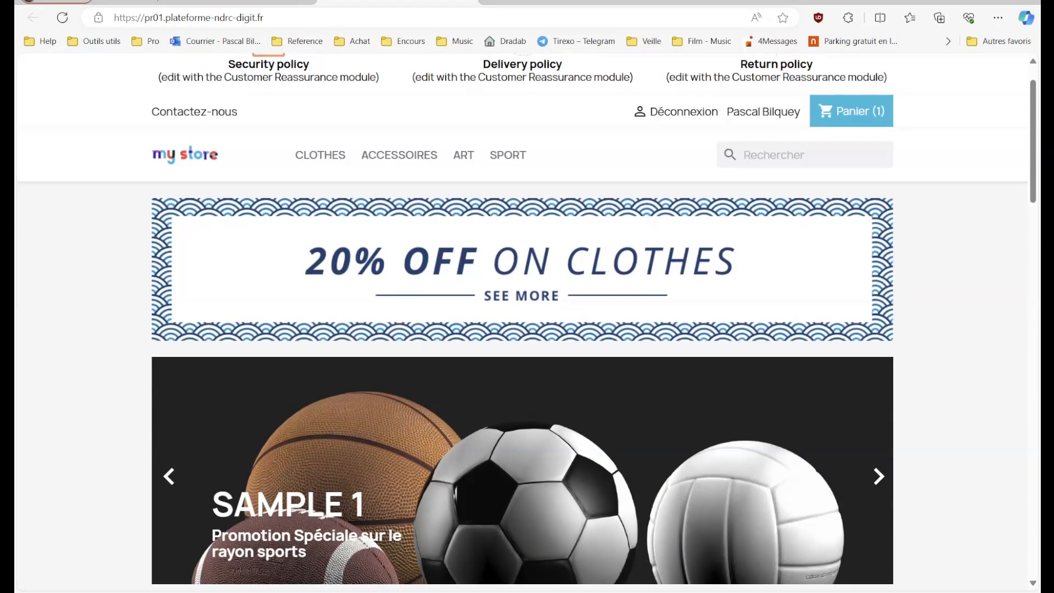
scroll(522, 324, "down", 20)
scroll(521, 324, "down", 4)
scroll(521, 324, "up", 16)
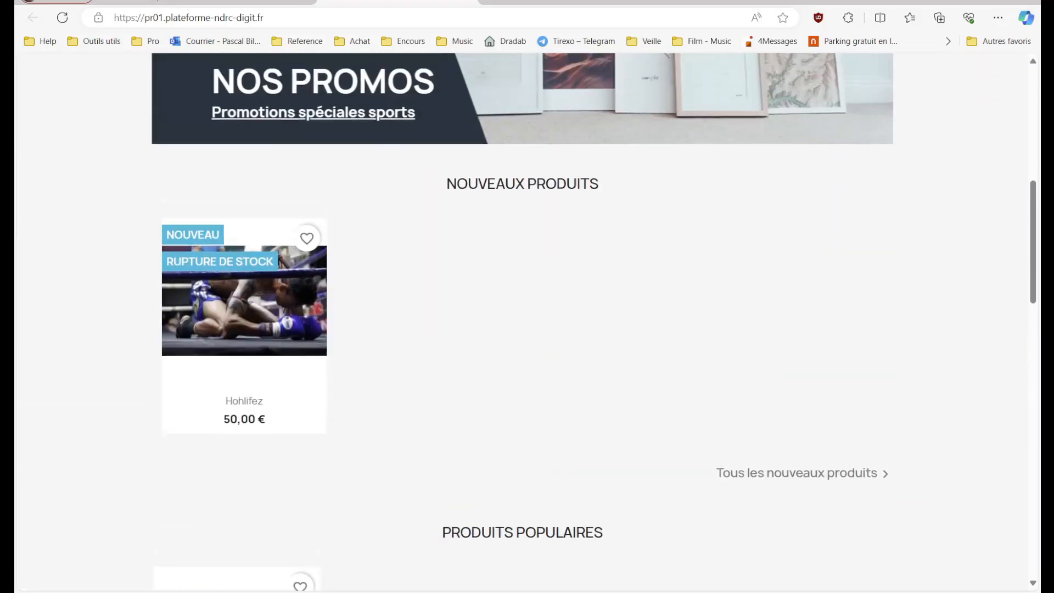
scroll(522, 324, "up", 8)
scroll(521, 324, "down", 17)
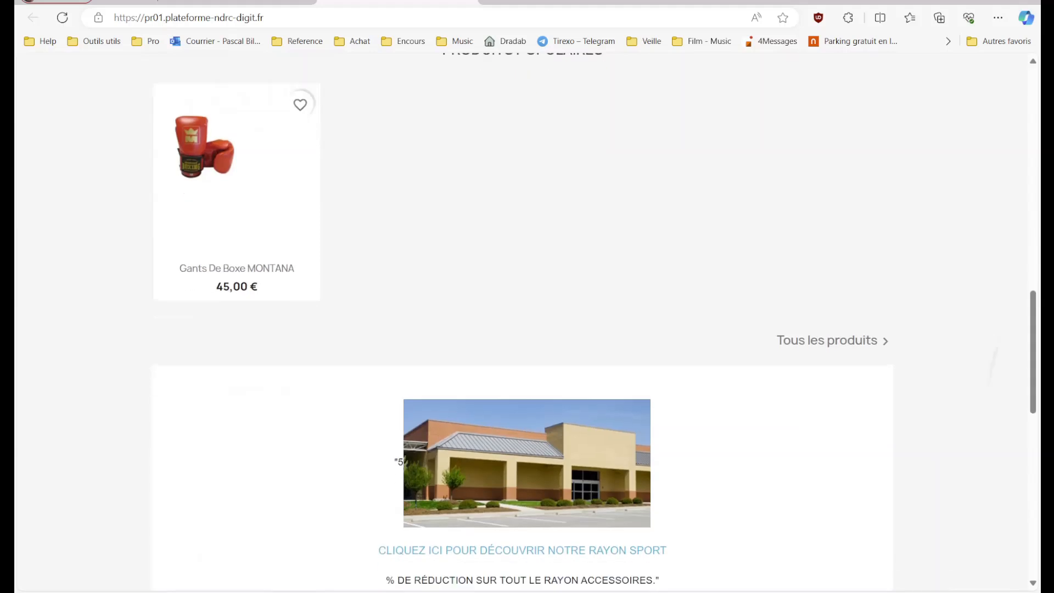
scroll(522, 324, "down", 3)
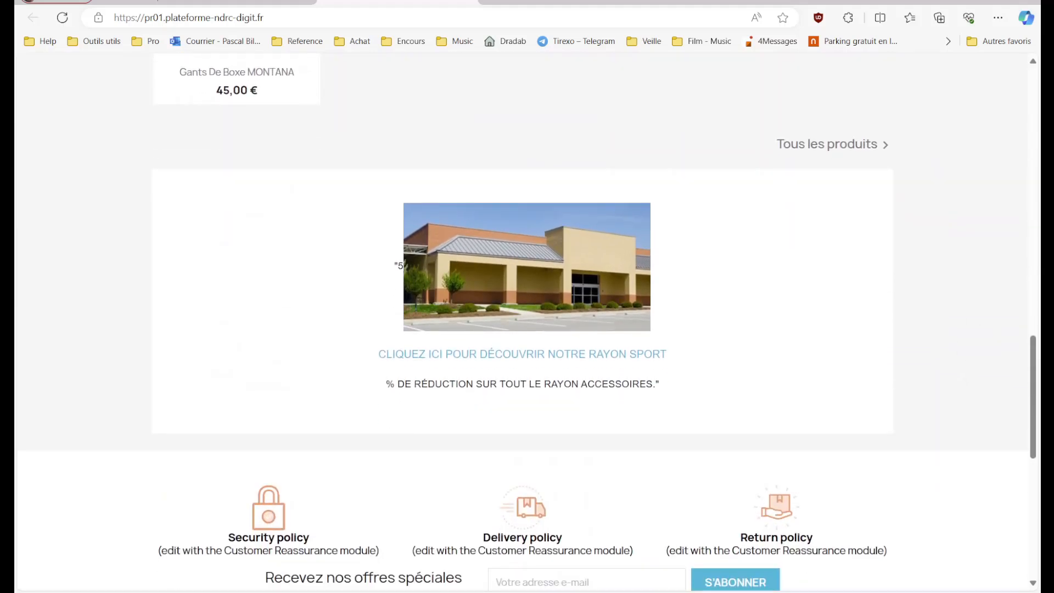
scroll(521, 323, "up", 3)
scroll(521, 324, "down", 2)
scroll(522, 324, "up", 15)
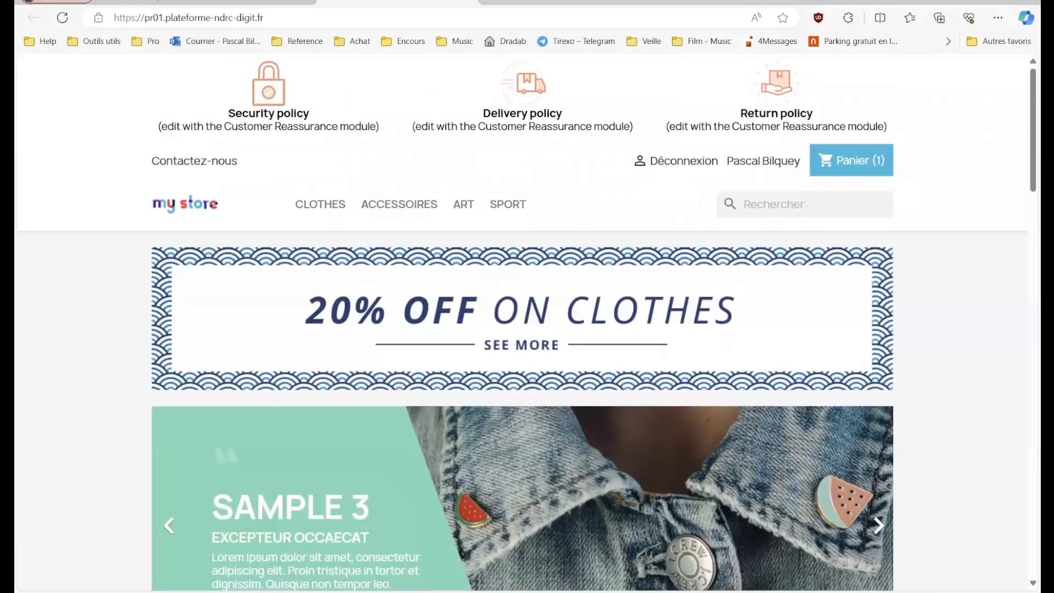
- Go to the back office's module Positions page under Apparence and search the hooks for "home"
key("ctrl+shift+Tab")
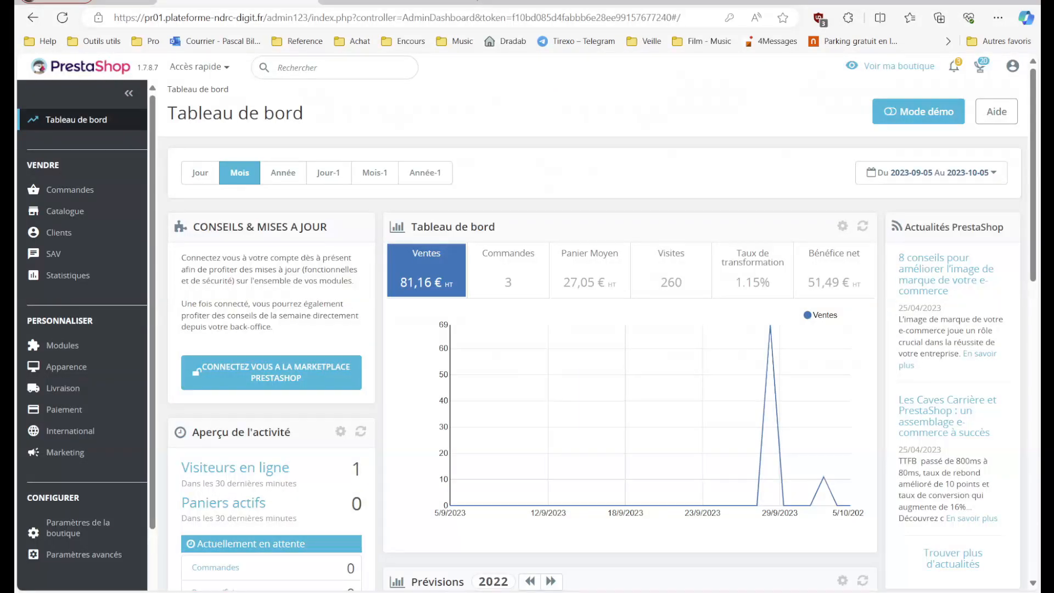
scroll(112, 307, "down", 2)
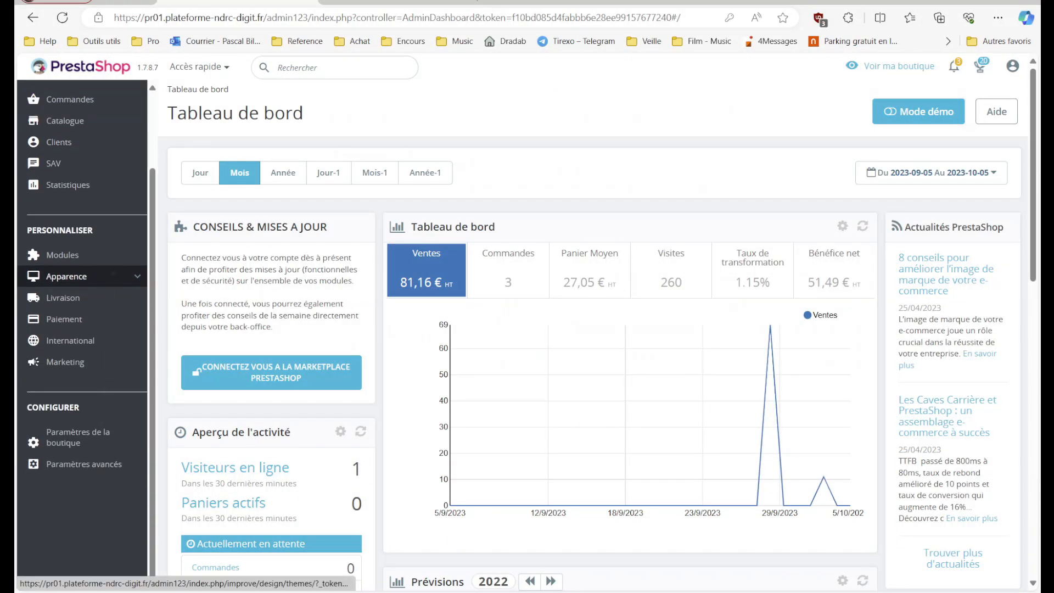
scroll(82, 307, "up", 2)
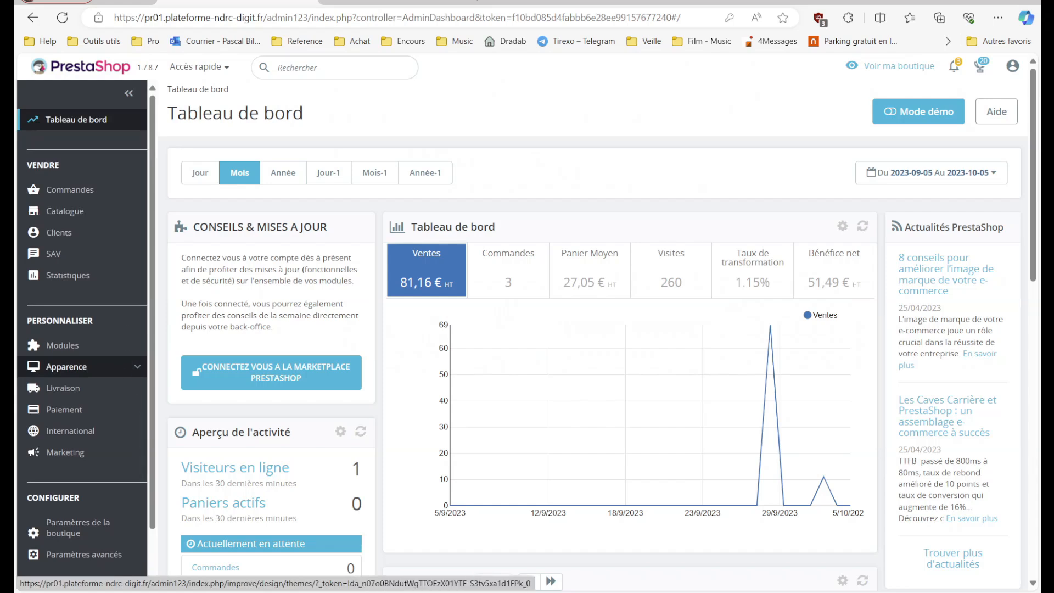
left_click(77, 372)
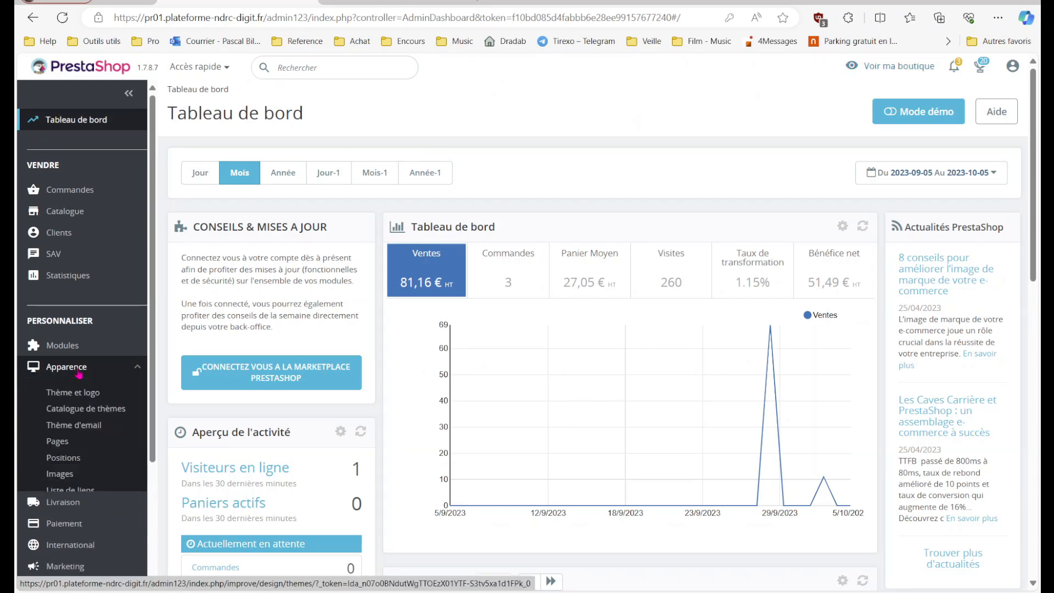
left_click(69, 457)
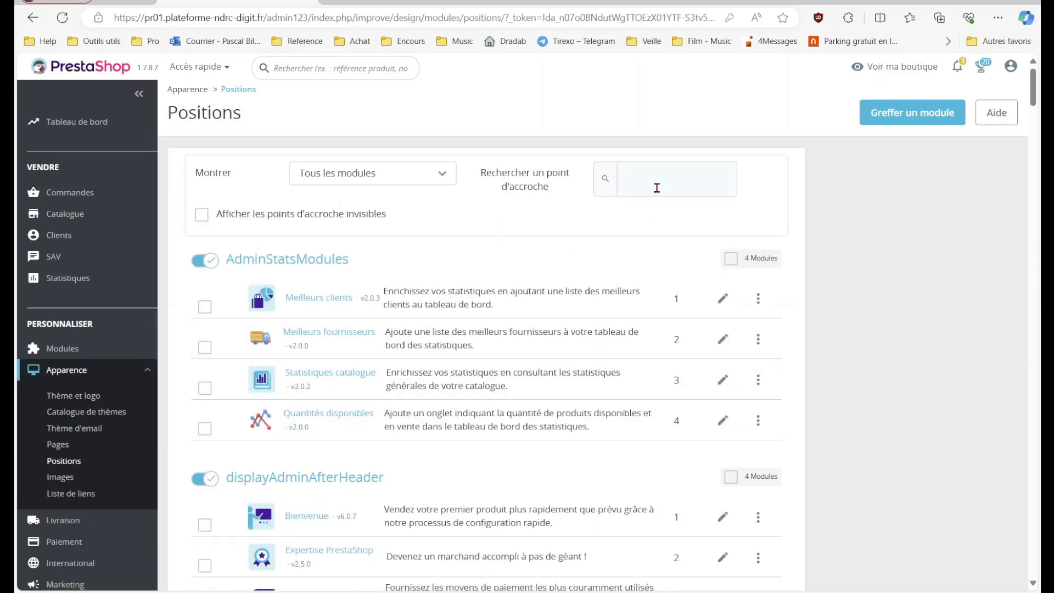
scroll(656, 187, "down", 12)
scroll(657, 188, "up", 12)
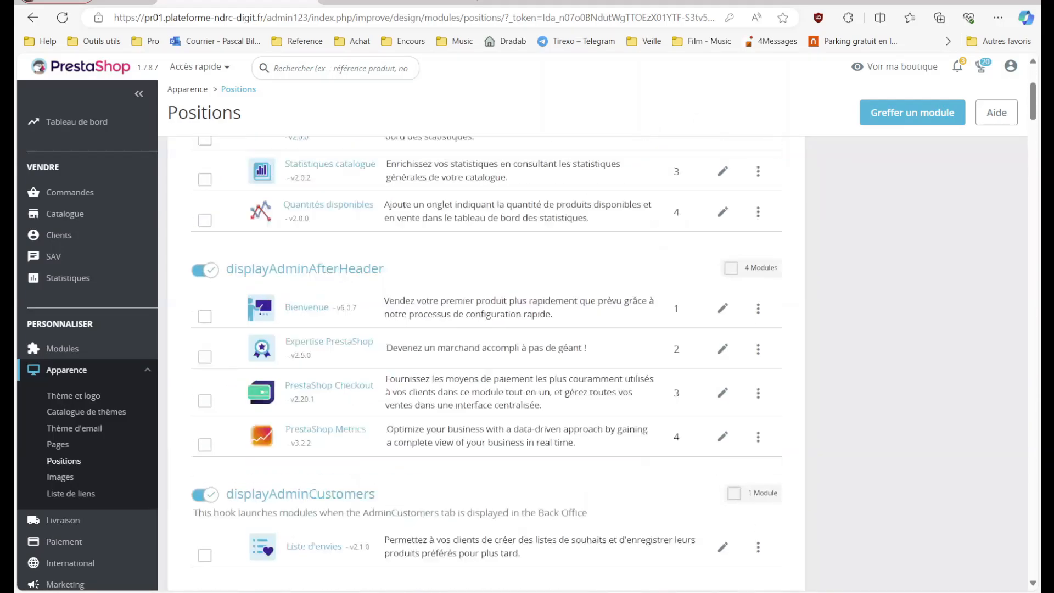
left_click(656, 185)
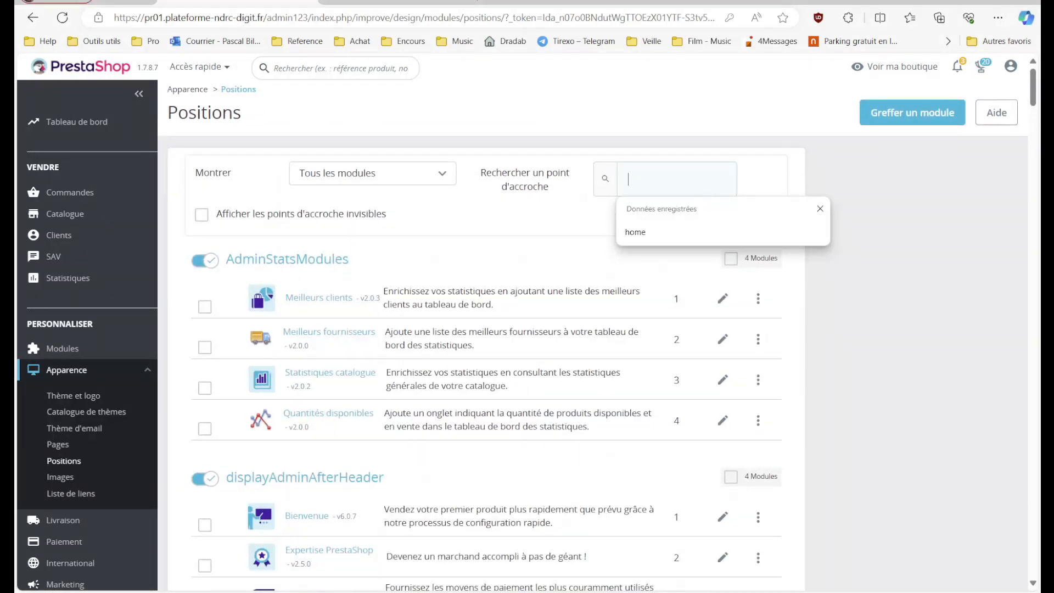
type("home")
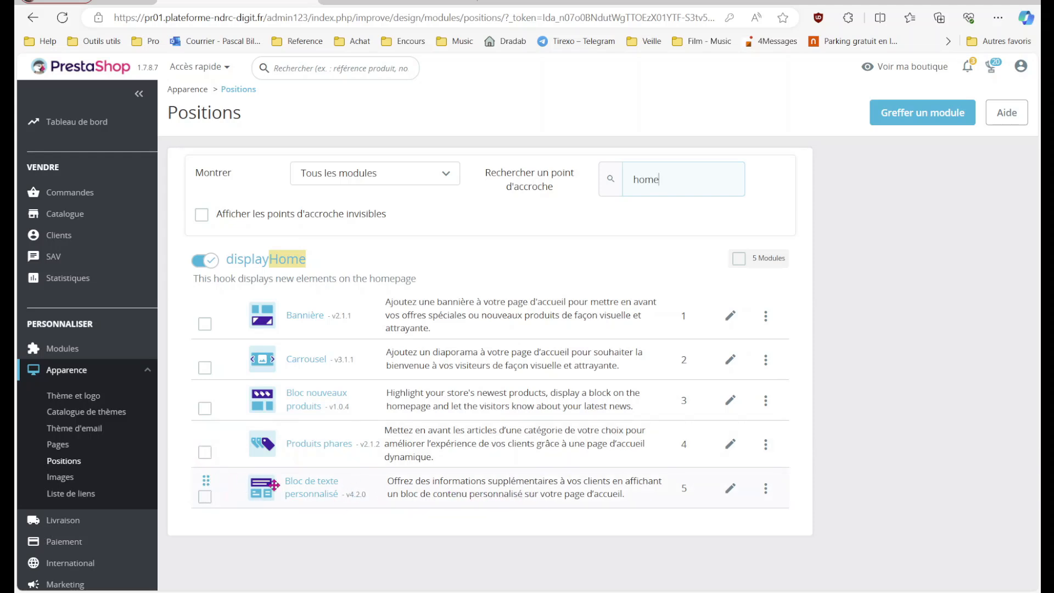
- Move the Bloc de texte personnalisé module to first place in the displayHome hook and check the reloaded storefront homepage
left_click_drag(206, 488, 207, 294)
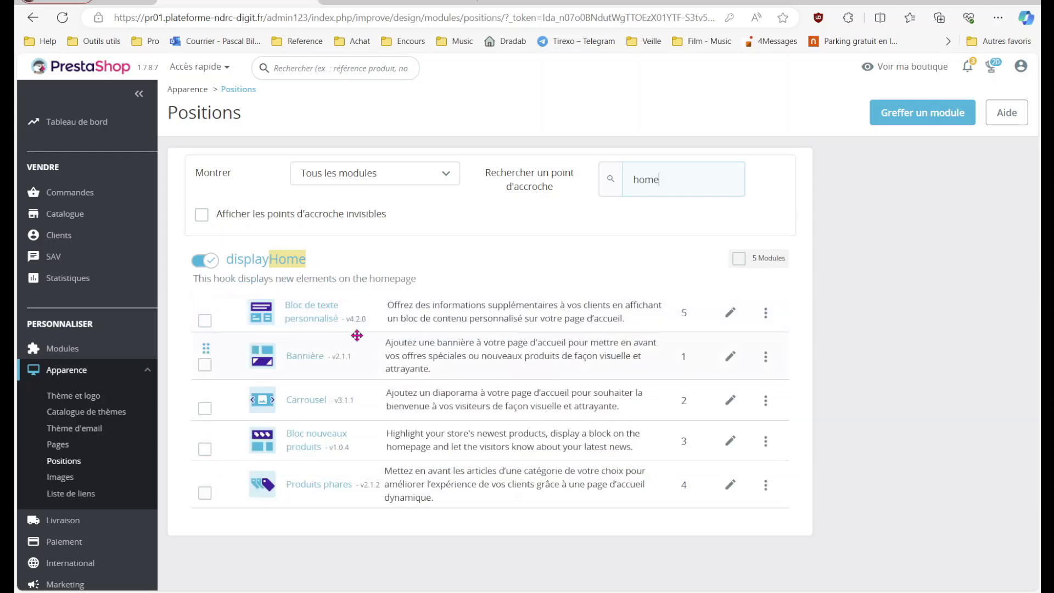
left_click(388, 9)
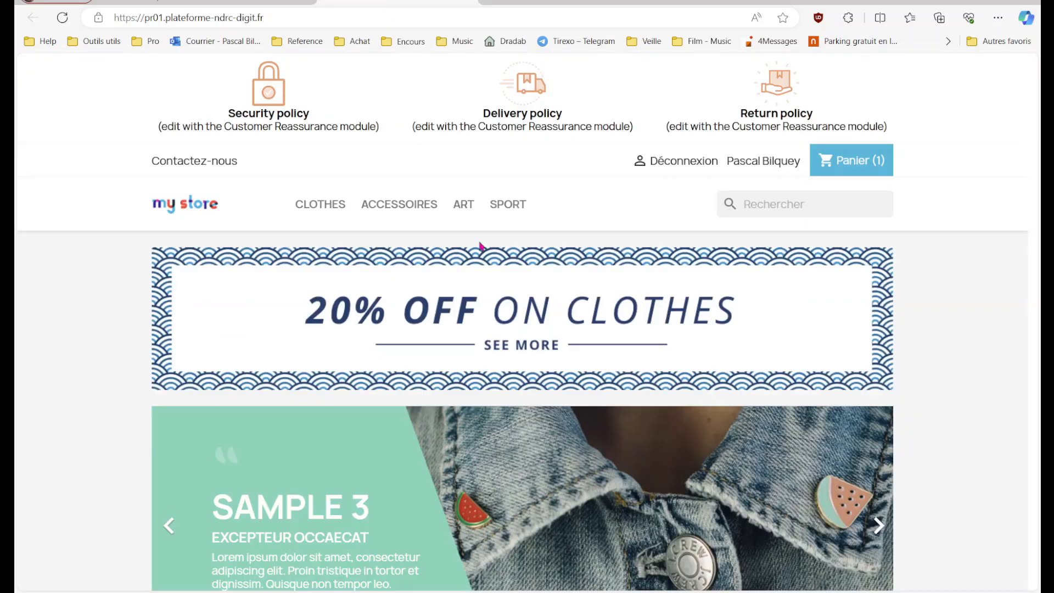
key("F5")
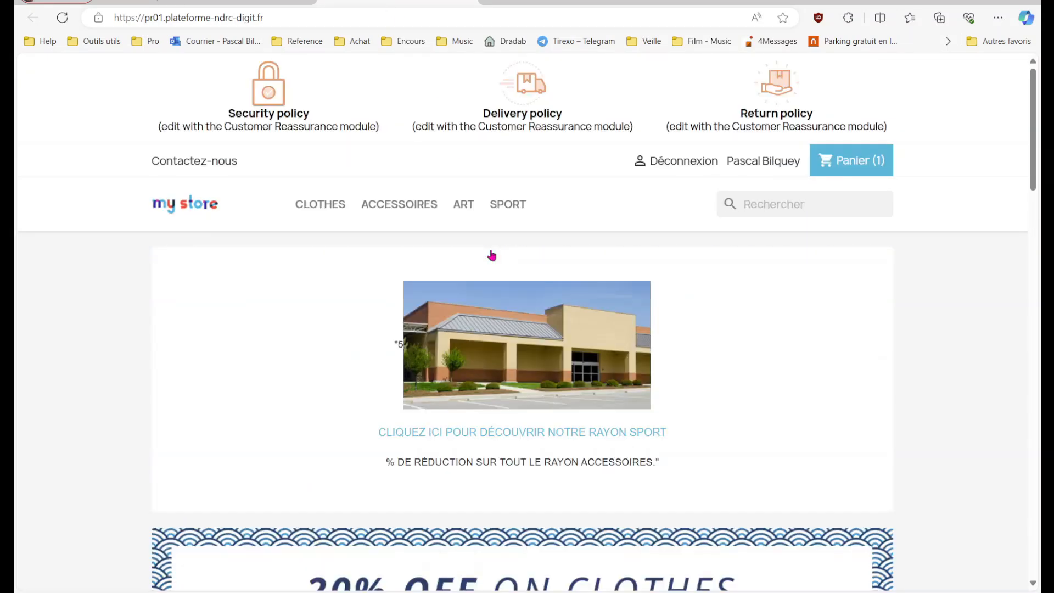
scroll(491, 255, "down", 3)
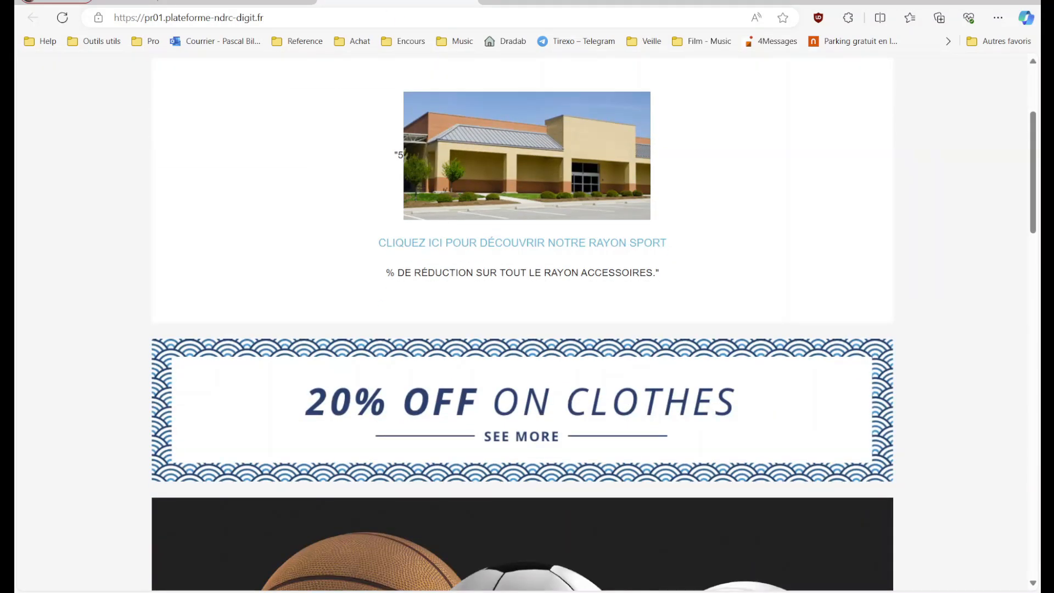
scroll(522, 323, "down", 15)
scroll(522, 322, "up", 2)
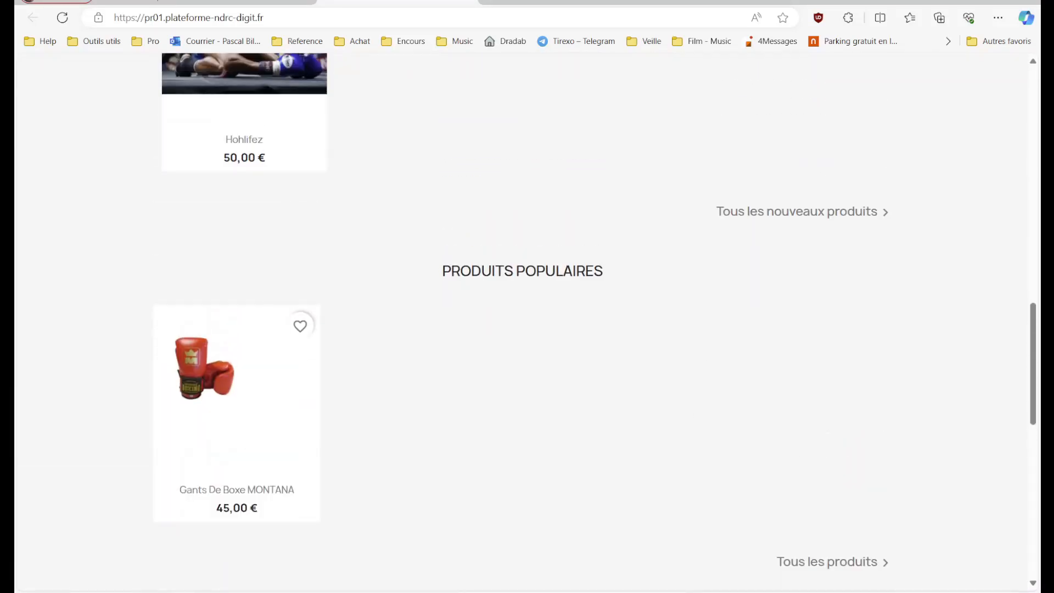
scroll(522, 323, "down", 4)
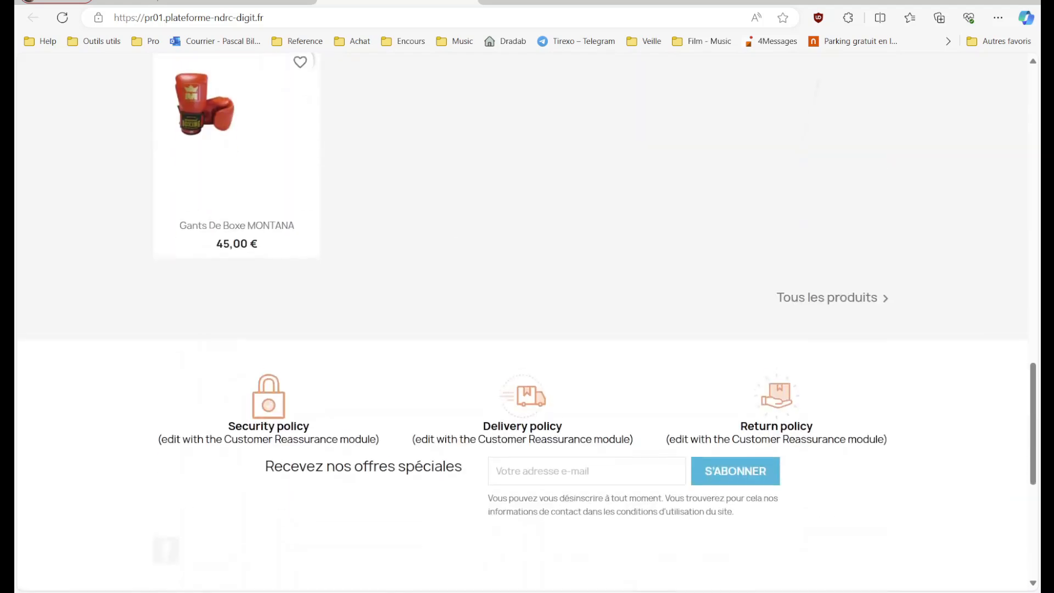
scroll(522, 323, "up", 20)
- Move the Produits phares module to first place in the displayHome hook and reload the storefront homepage
left_click(236, 2)
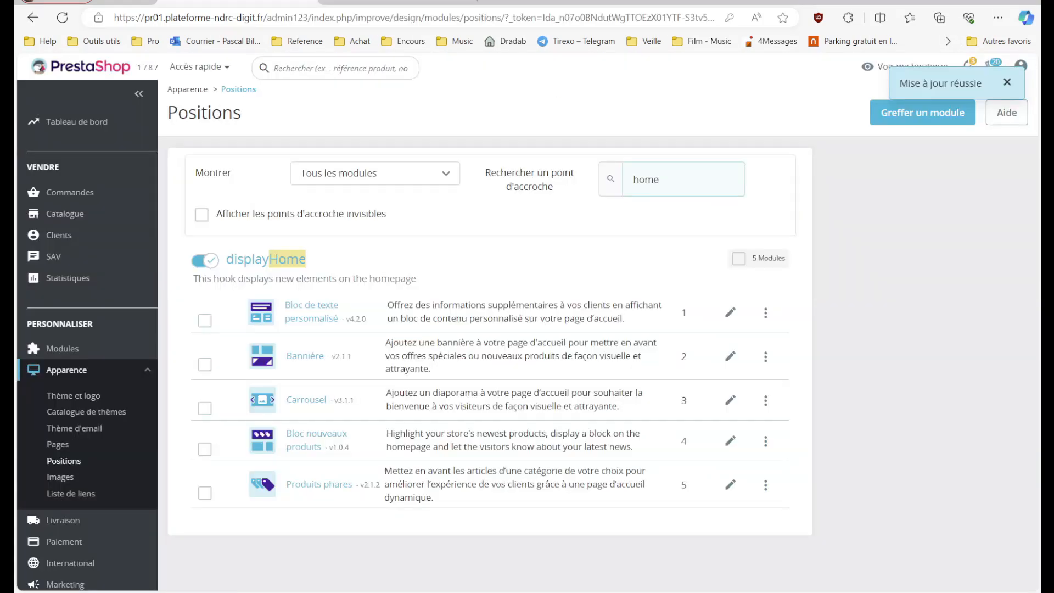
left_click_drag(206, 483, 218, 308)
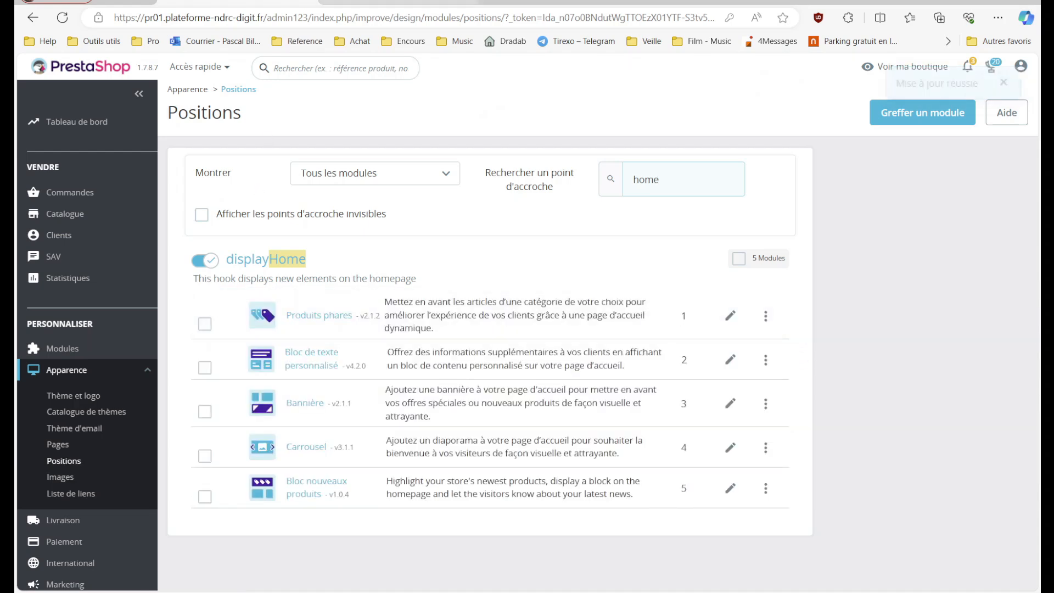
left_click(399, 2)
key("F5")
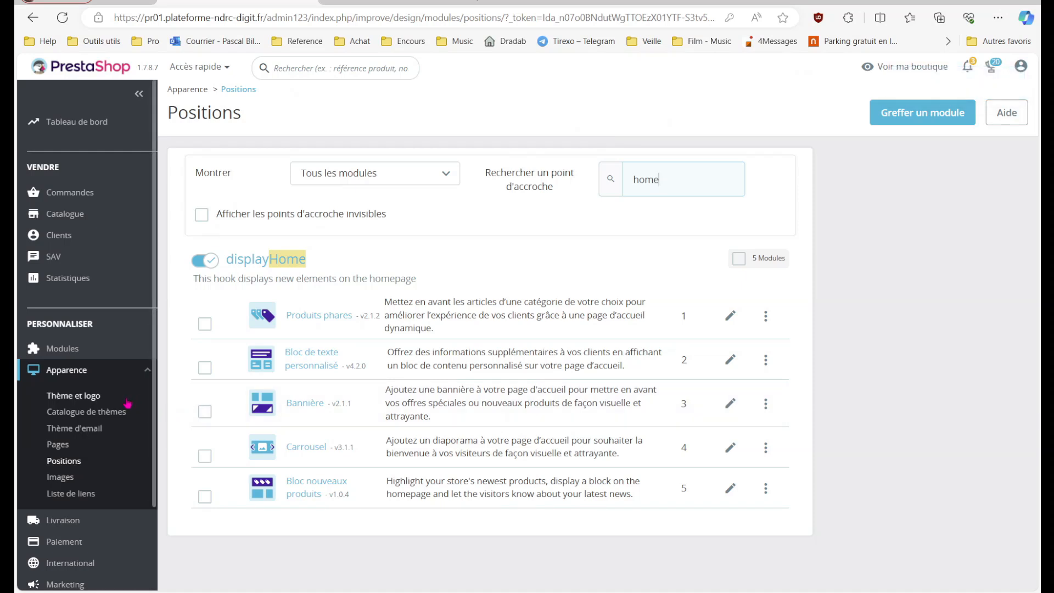
- Open the Pages Configuration section of Thème et logo and review the configurable blocks of the homepage
mouse_move(82, 357)
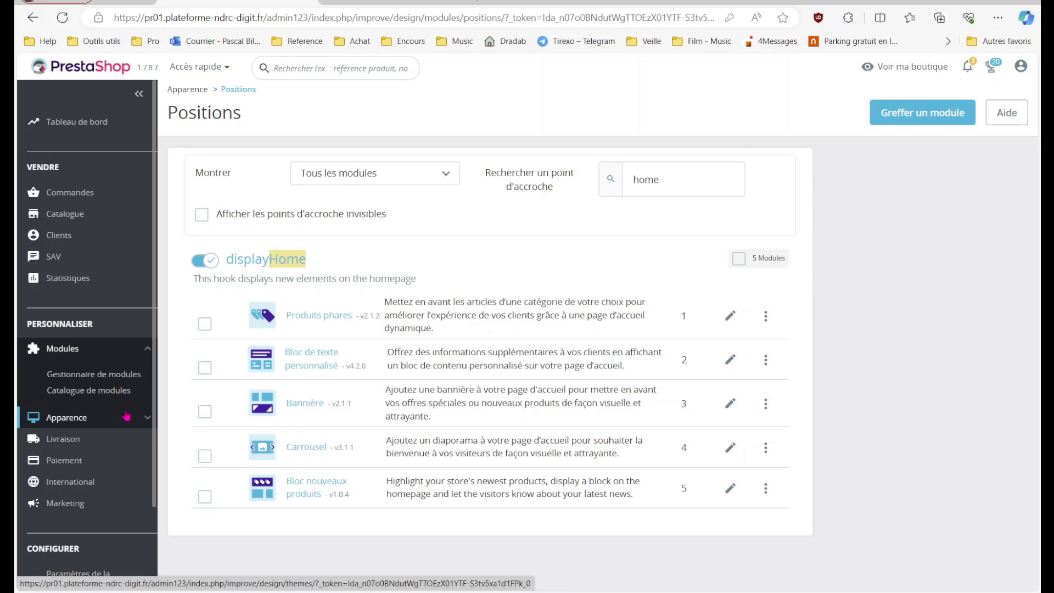
mouse_move(128, 417)
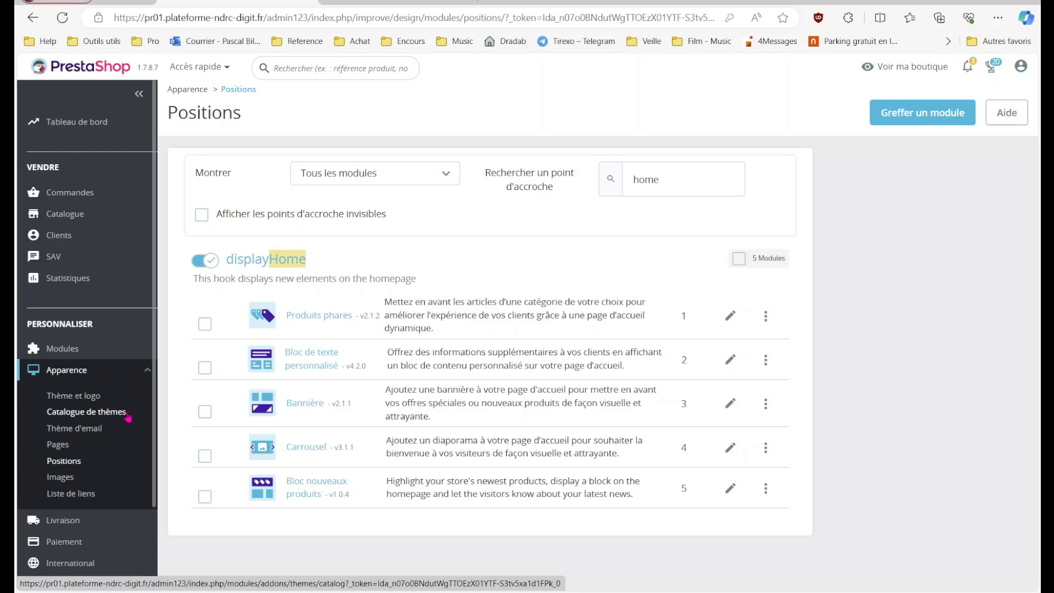
left_click(87, 397)
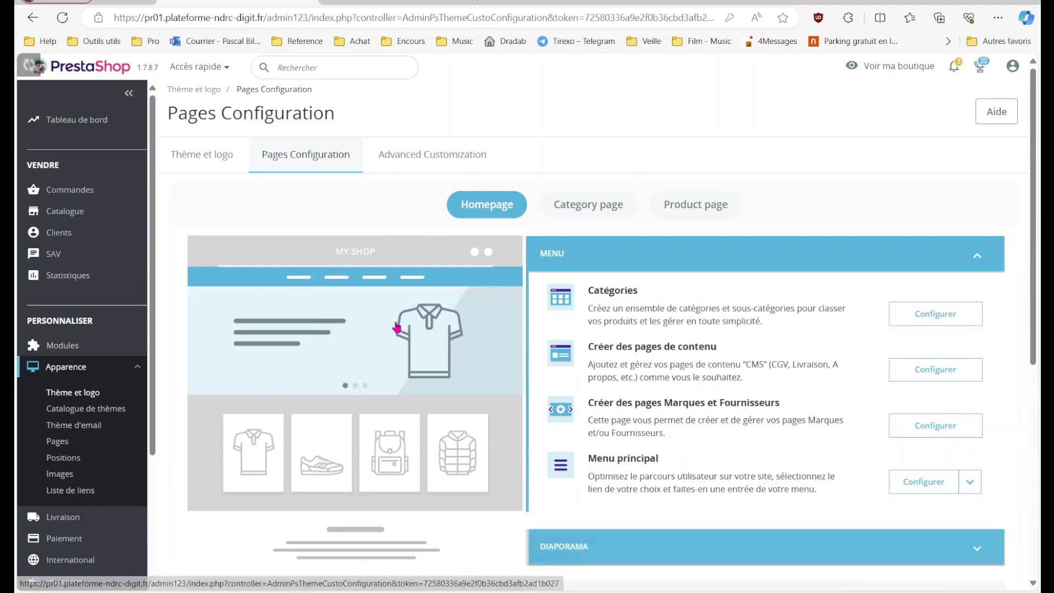
scroll(427, 378, "down", 5)
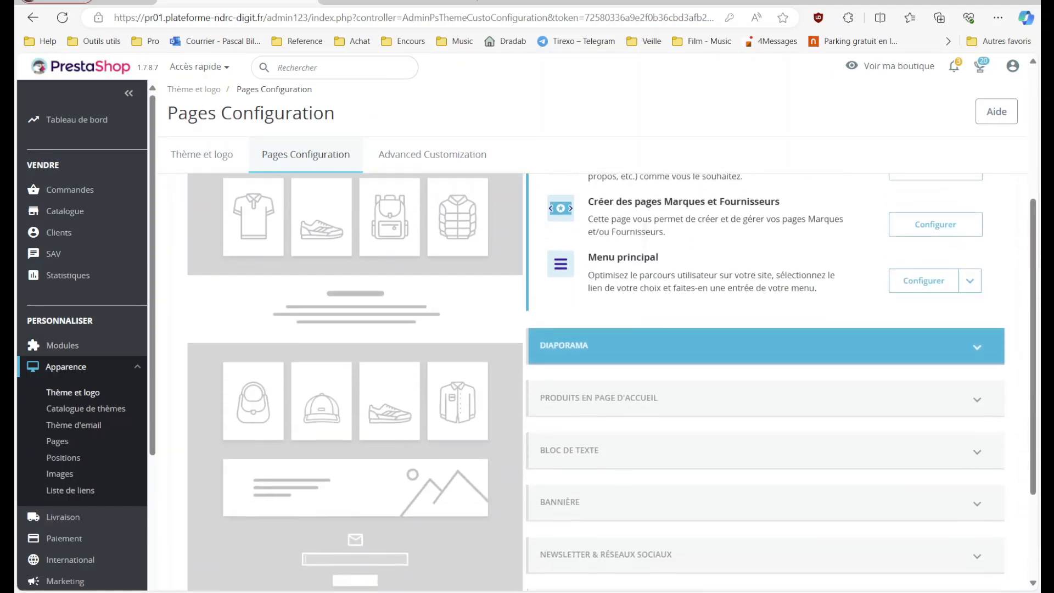
scroll(662, 473, "up", 5)
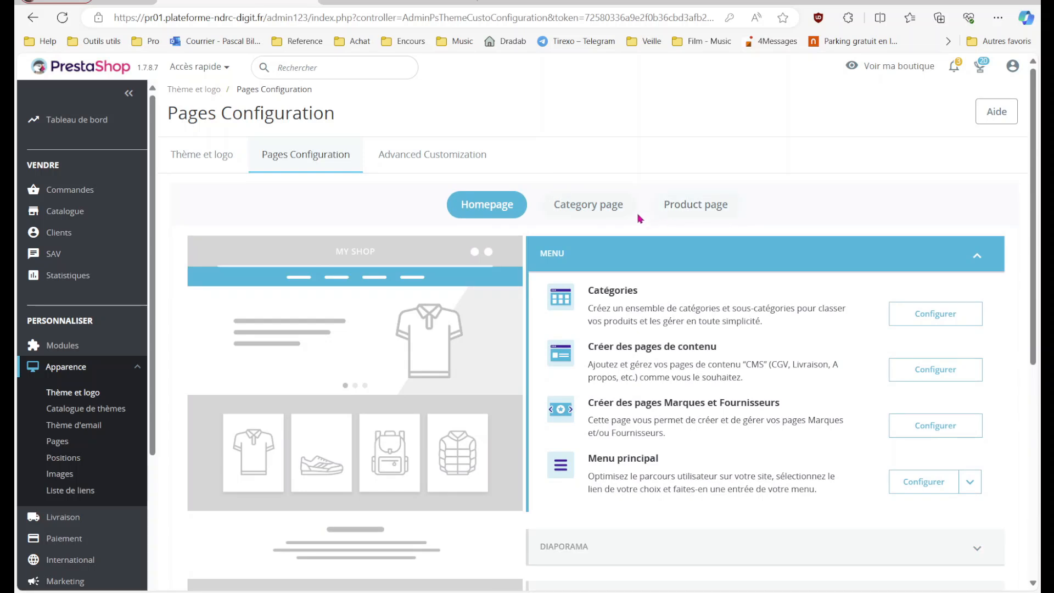
- Review the configurable blocks of the Category page and Product page, and return to the Homepage configuration
left_click(606, 208)
scroll(637, 203, "down", 1)
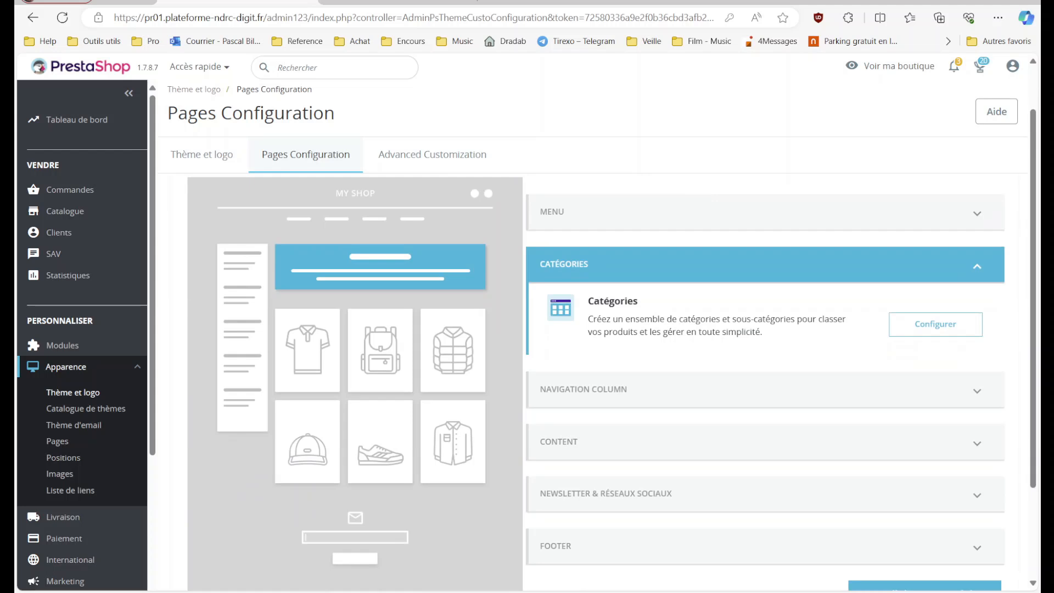
left_click(697, 201)
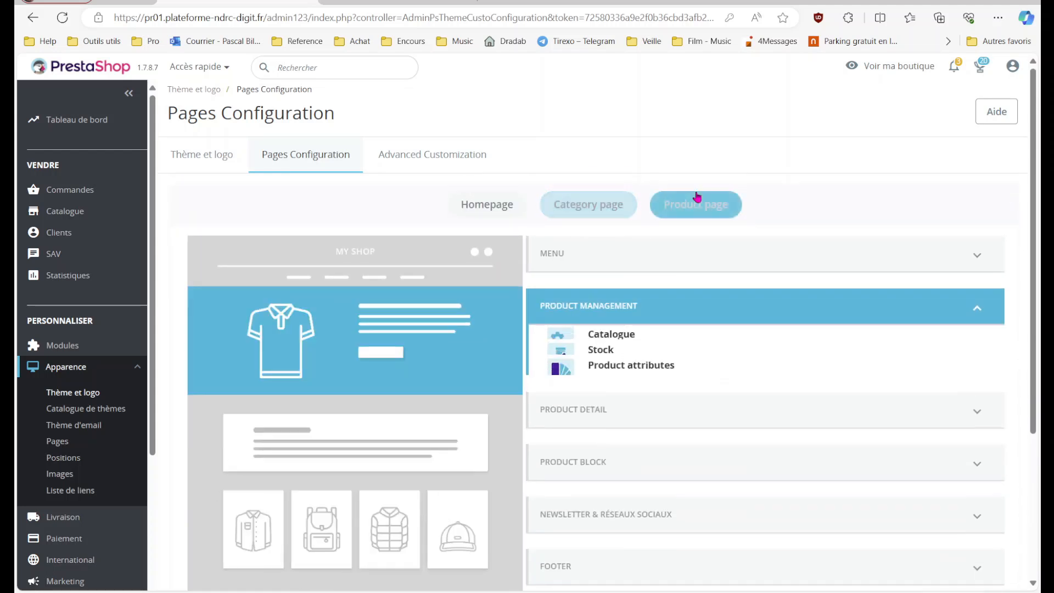
scroll(491, 181, "down", 1)
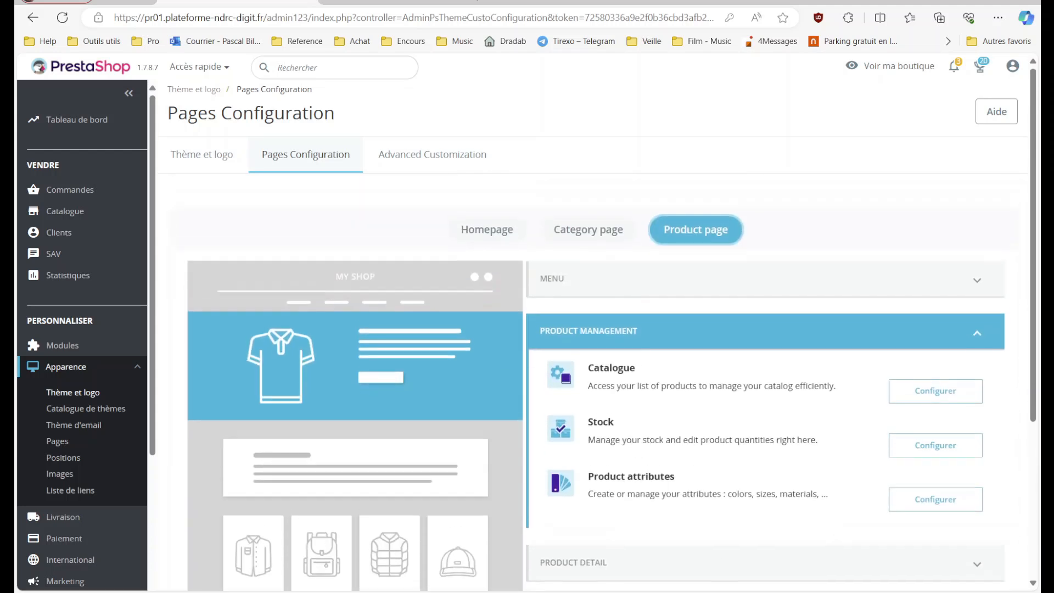
left_click(487, 204)
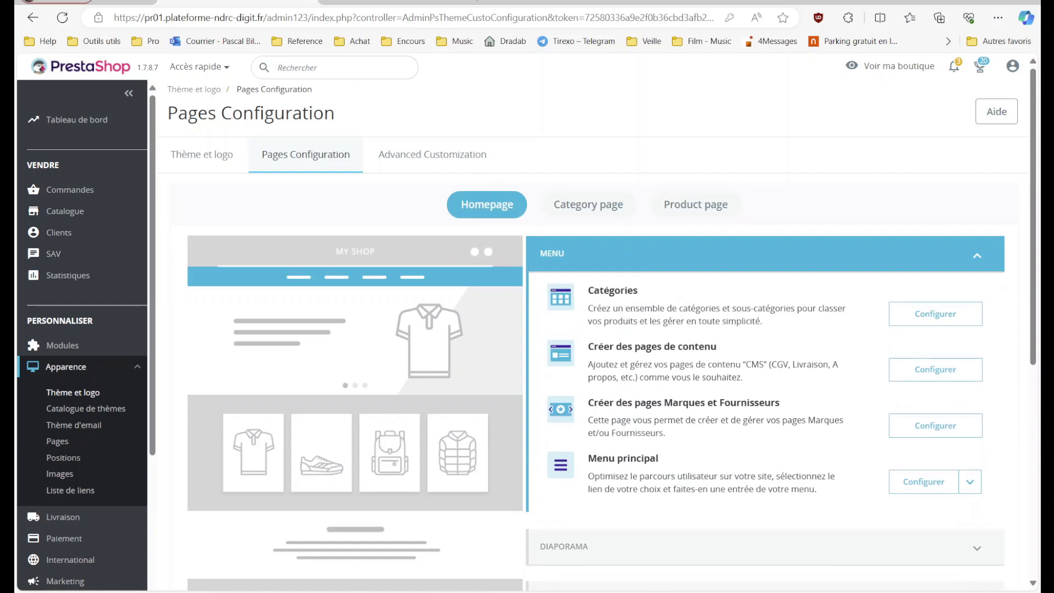
scroll(593, 379, "down", 1)
scroll(593, 379, "up", 1)
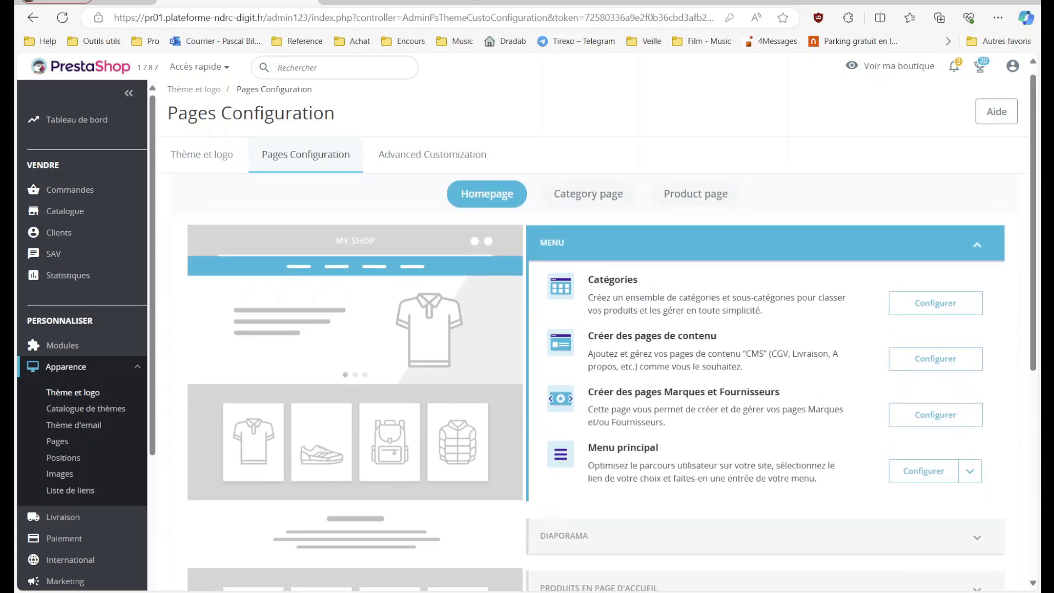
left_click(499, 193)
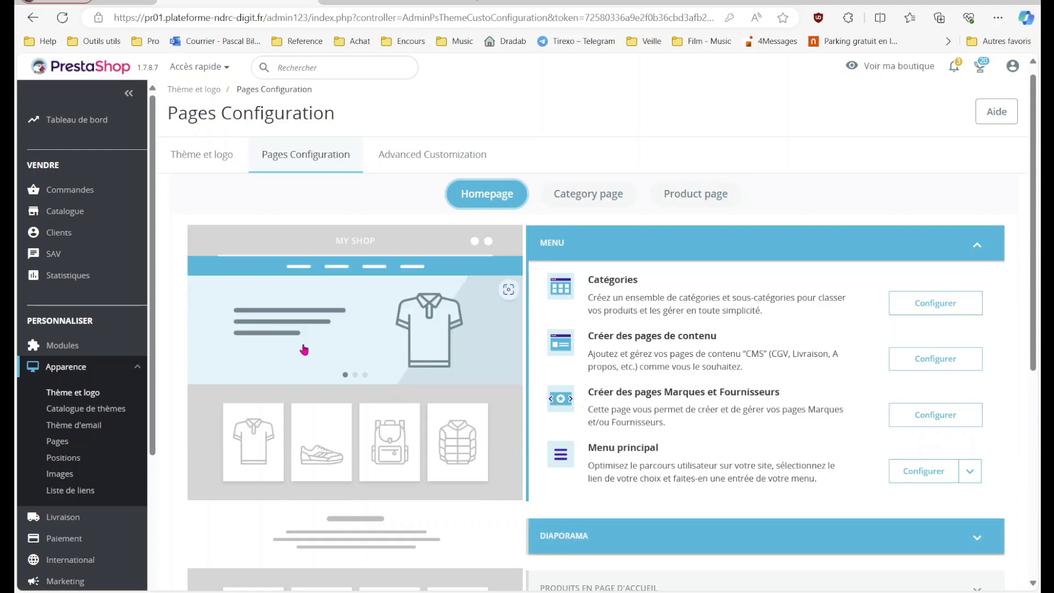
- Expand Produits en page d'accueil in the Homepage configuration and review its product block modules
scroll(304, 350, "down", 2)
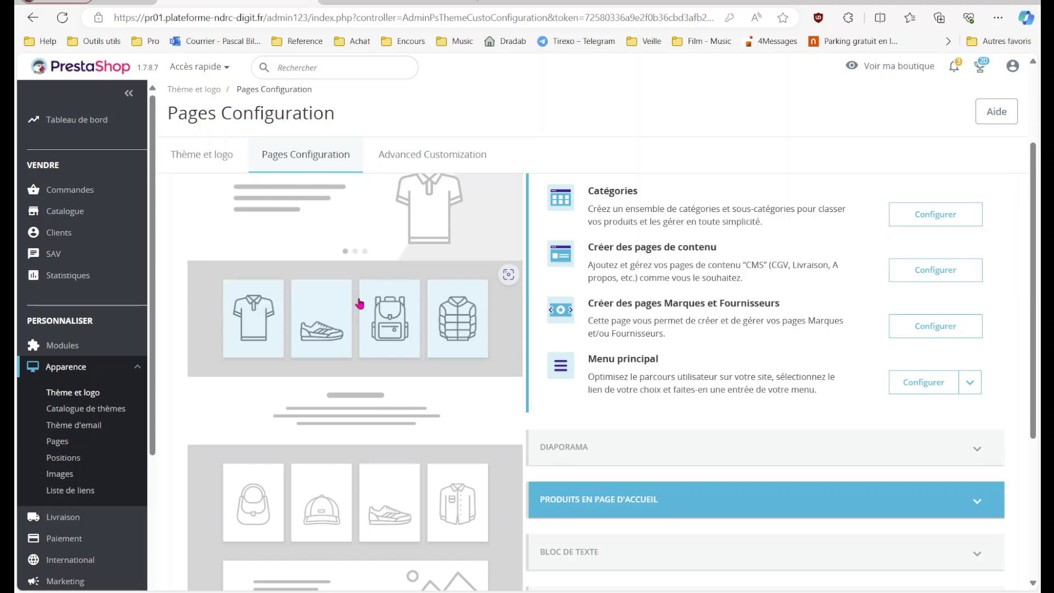
scroll(357, 301, "down", 3)
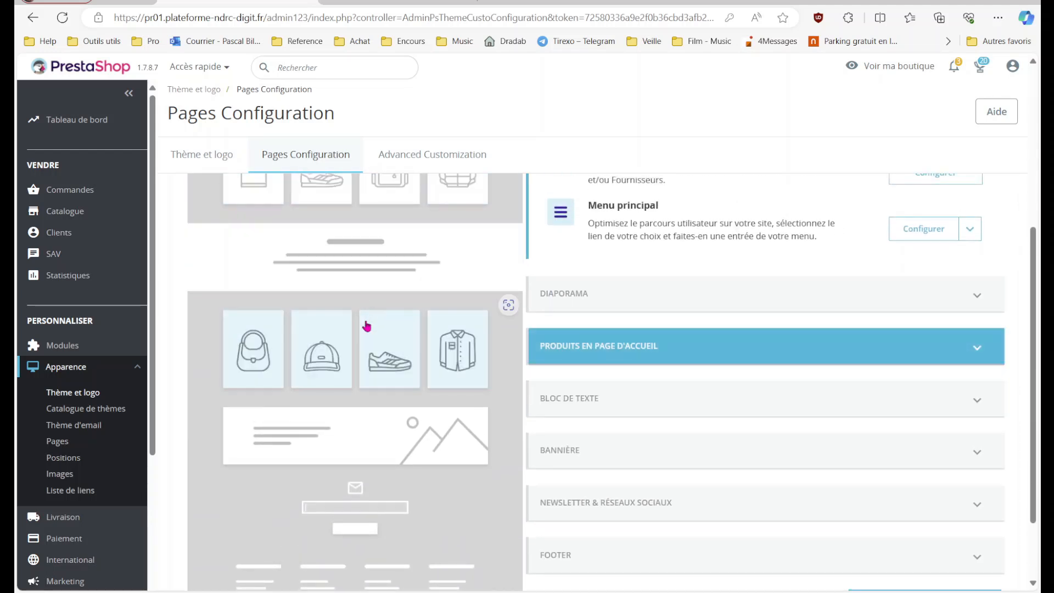
left_click(374, 336)
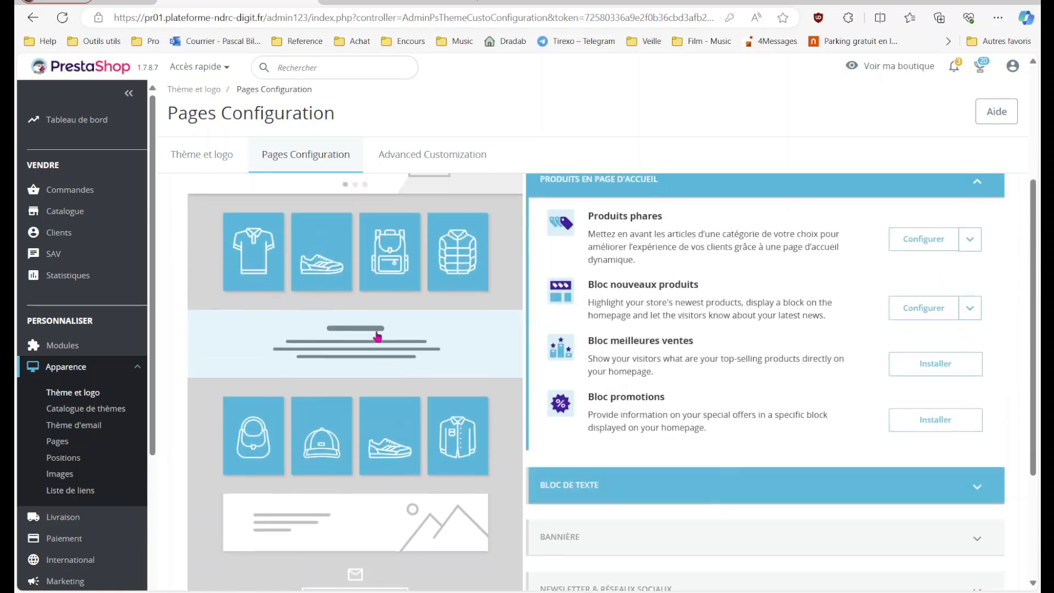
scroll(483, 423, "up", 1)
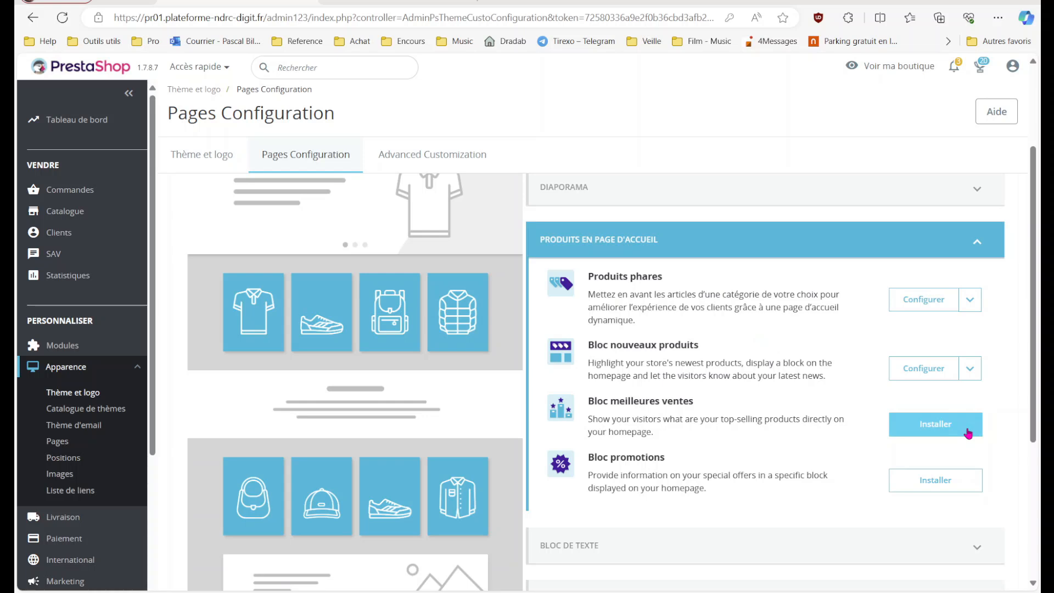
left_click(937, 431)
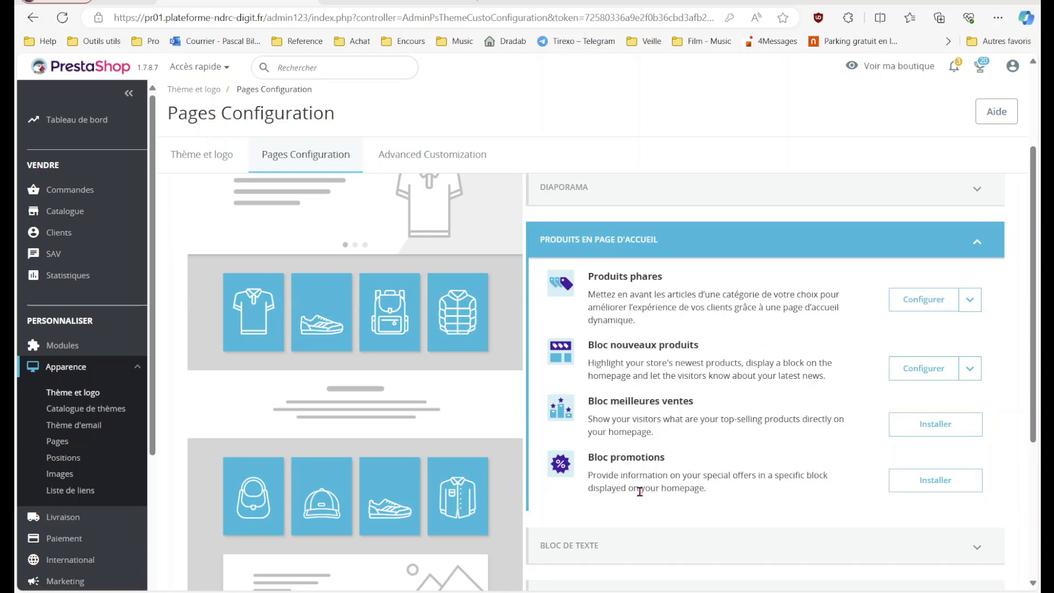
- Consult the PDF skills list, then open the Bloc nouveaux produits configuration and examine its products-to-display and new-product duration settings
key("alt+Tab")
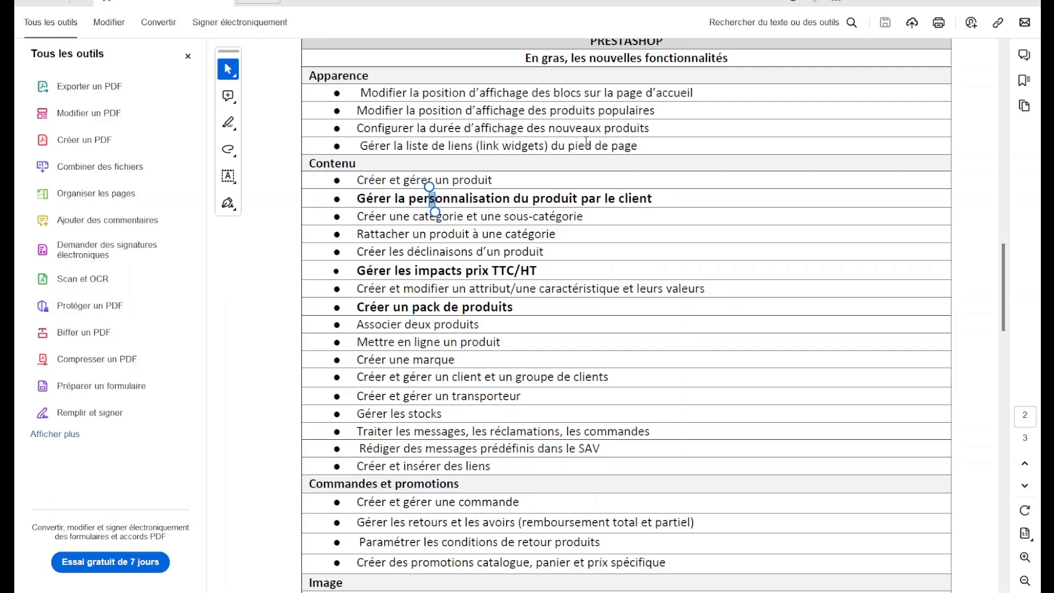
key("alt+Tab")
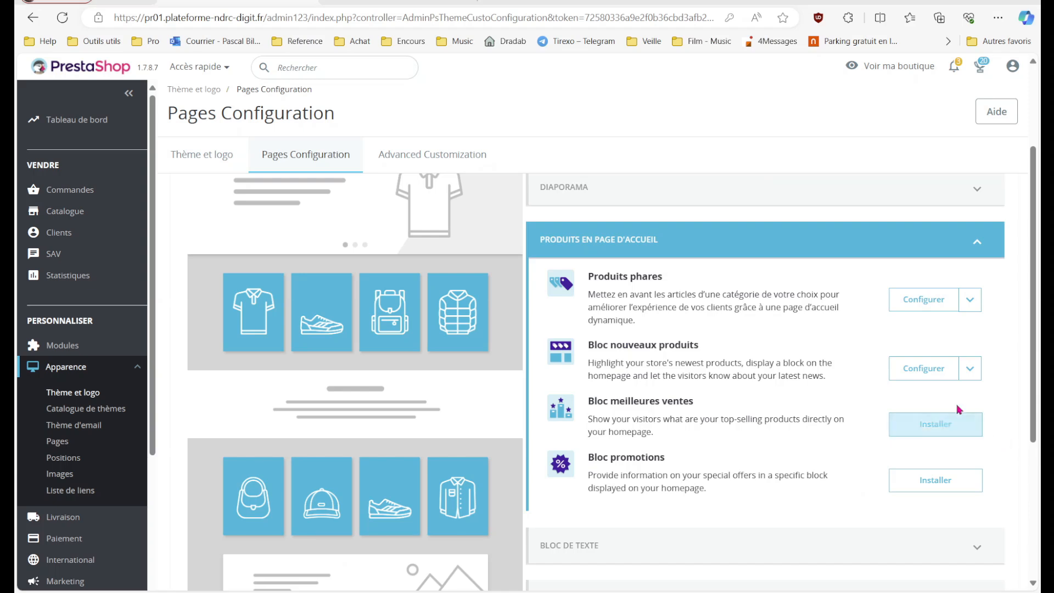
left_click(915, 376)
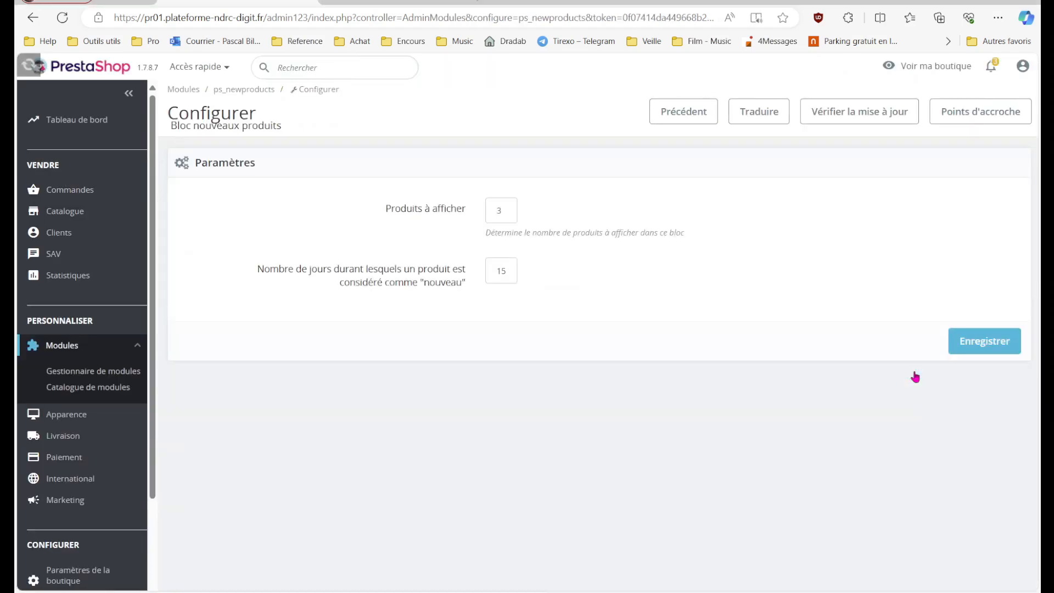
double_click(503, 217)
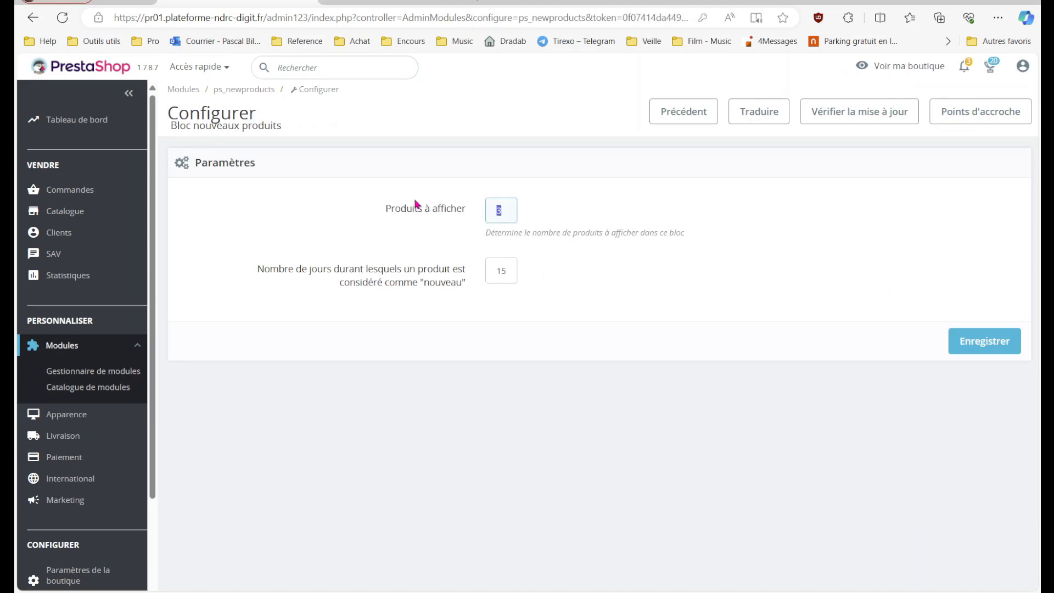
left_click(509, 274)
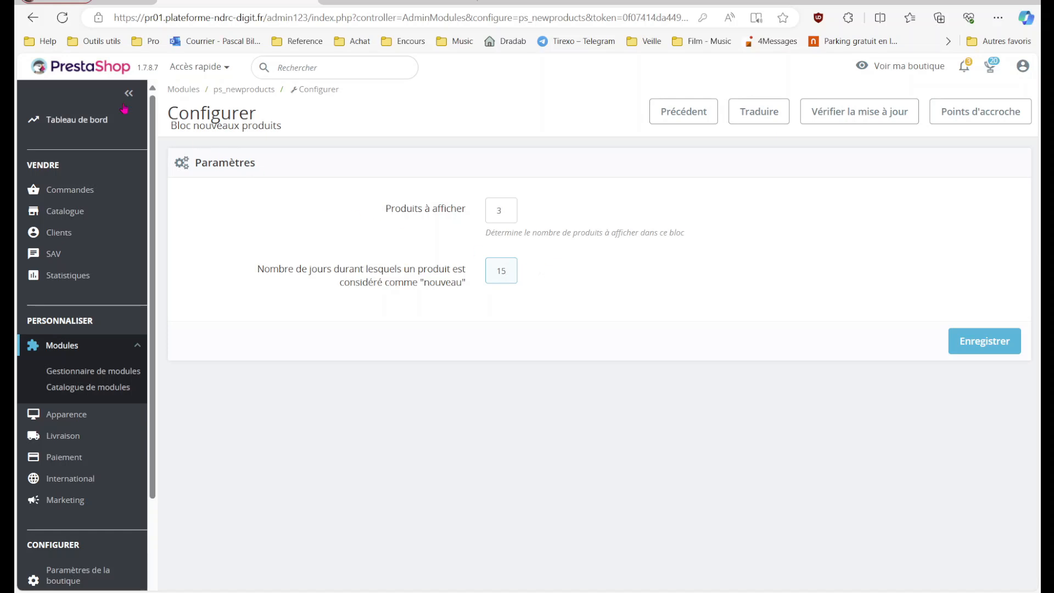
- Return to Pages Configuration and review the modules under Produits en page d'accueil again
left_click(30, 20)
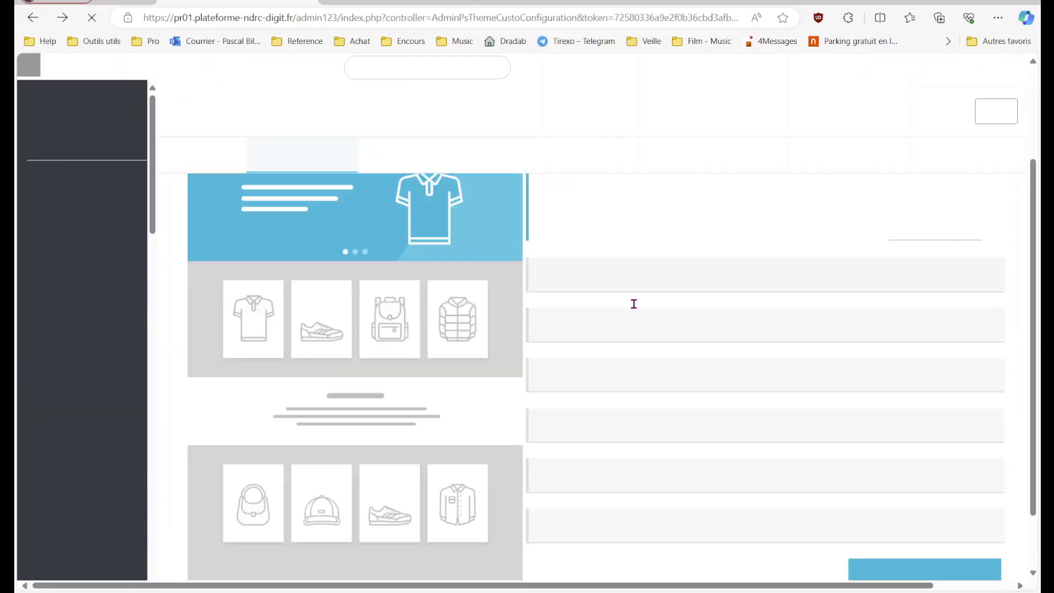
scroll(766, 310, "up", 1)
scroll(766, 310, "down", 3)
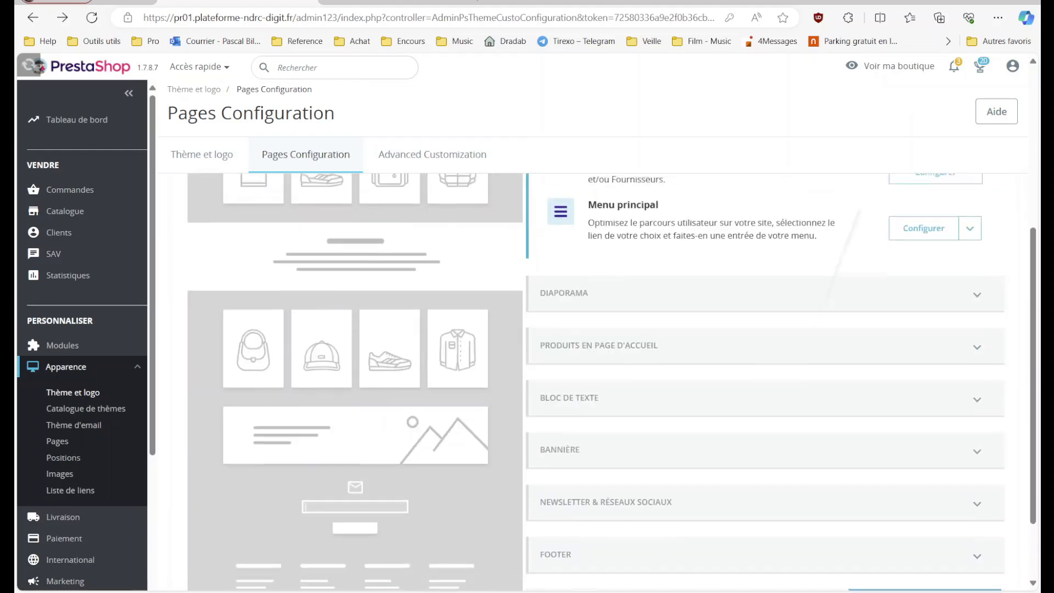
left_click(766, 341)
scroll(766, 341, "up", 2)
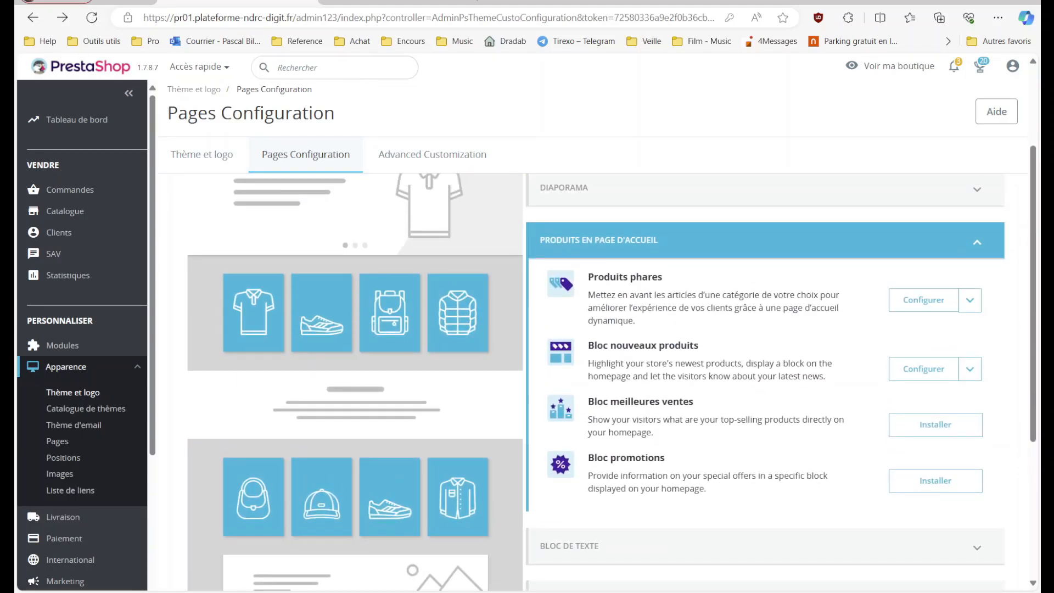
scroll(766, 342, "down", 1)
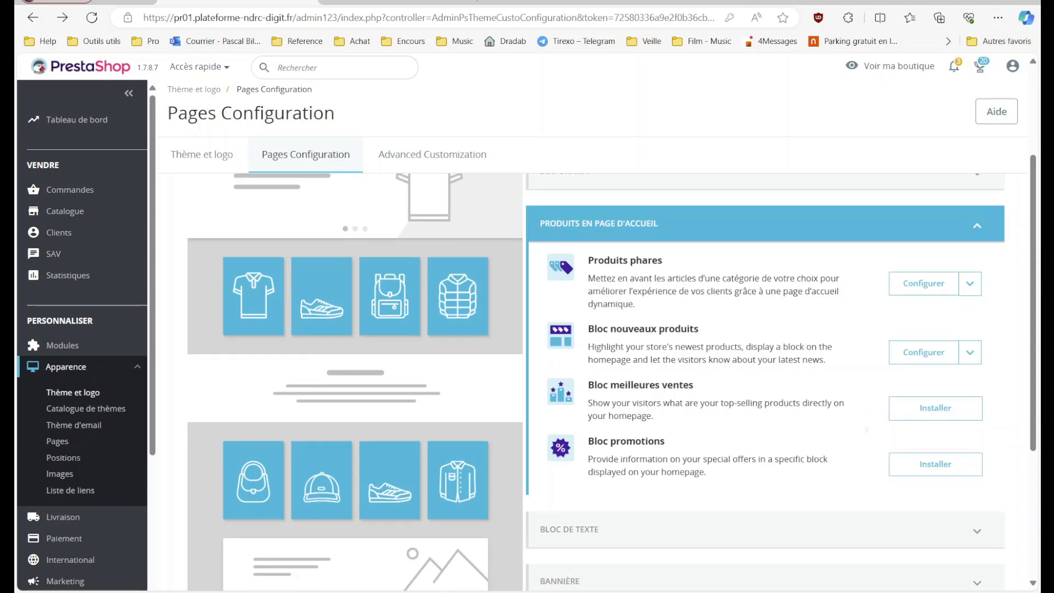
scroll(765, 341, "up", 1)
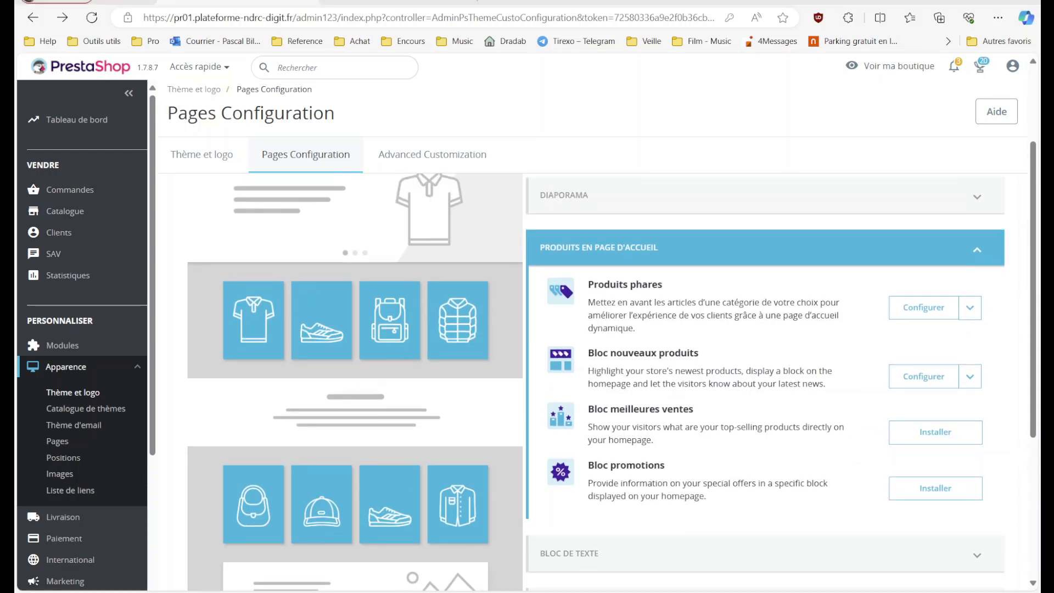
- Check the footer link list item under Apparence in the PDF skills list and return to the browser
key("alt+Tab")
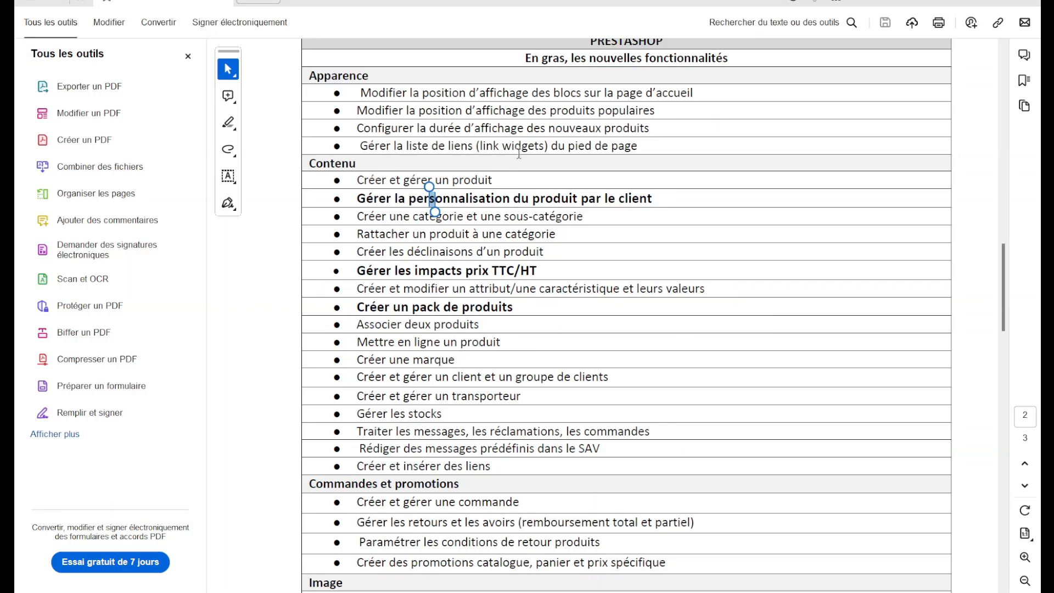
left_click(585, 145)
key("alt+Tab")
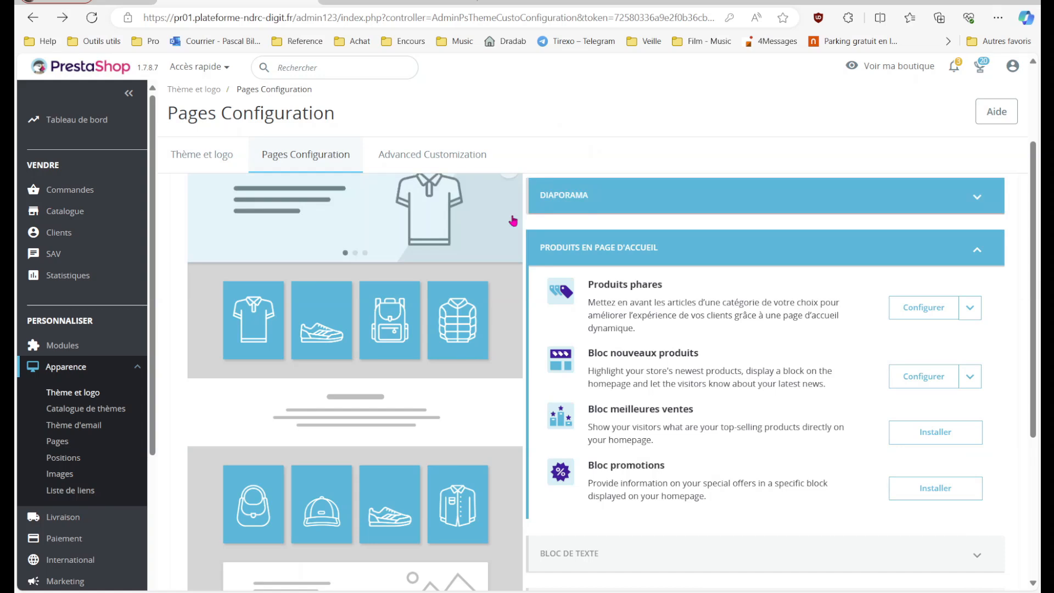
- Switch to the storefront homepage and examine the link blocks in its footer
key("ctrl+Tab")
scroll(513, 220, "up", 2)
scroll(514, 221, "down", 20)
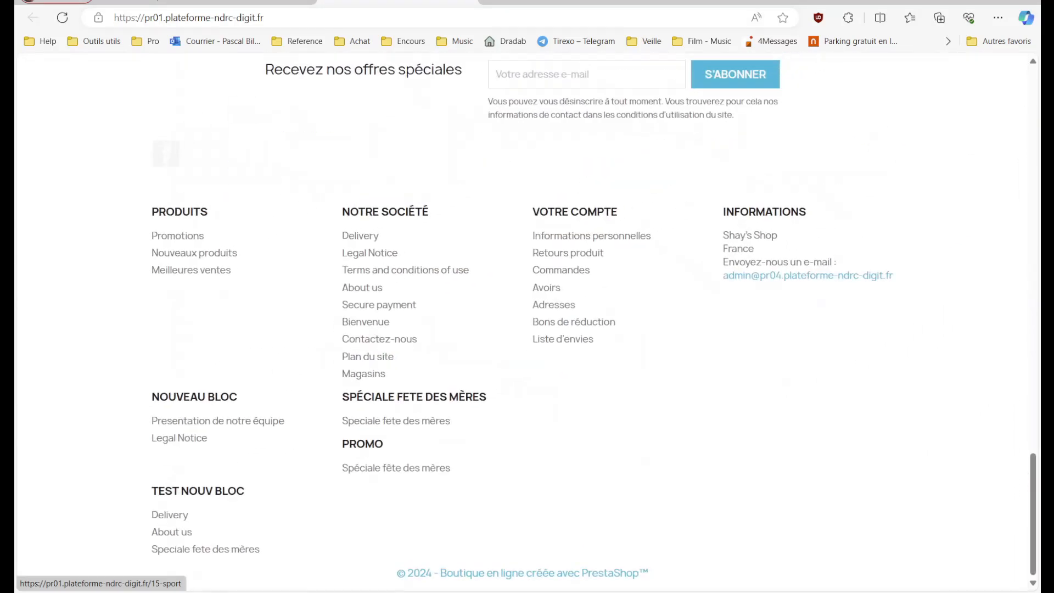
left_click_drag(101, 197, 983, 391)
left_click(854, 415)
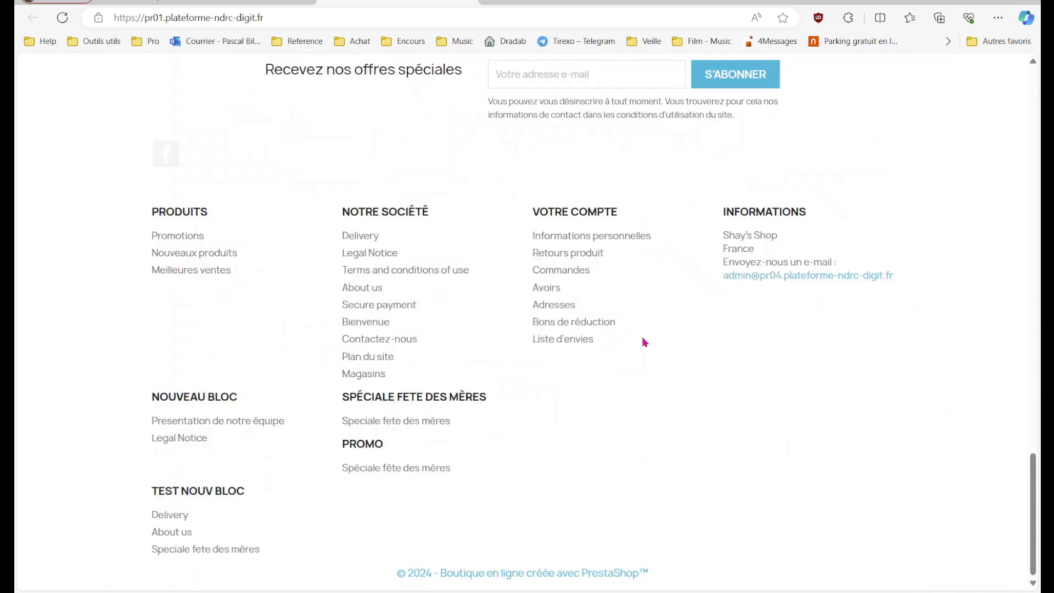
- Return to the back office and open the Liste de liens page under Apparence
left_click(269, 3)
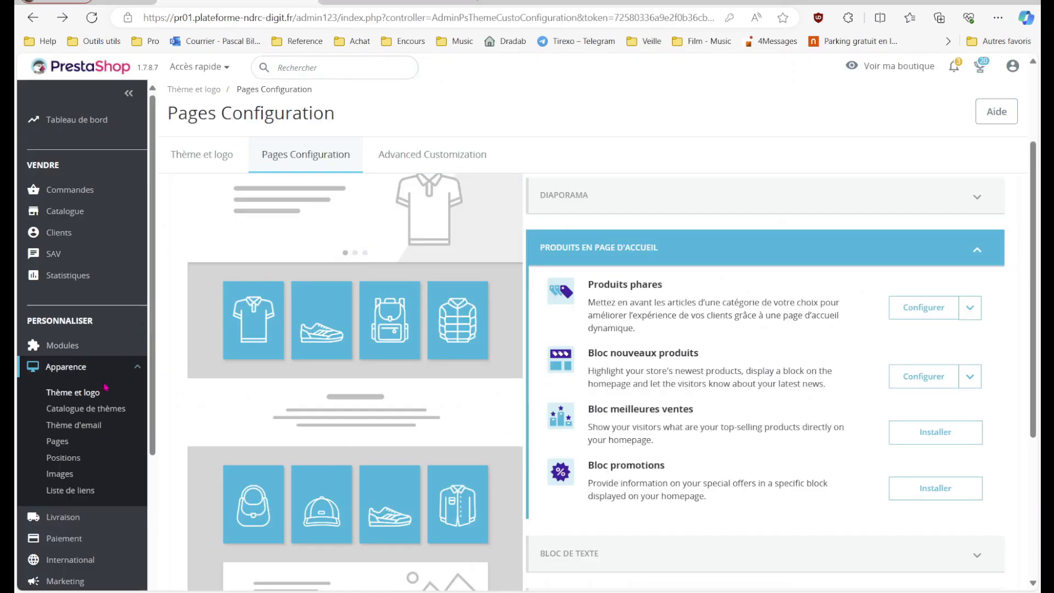
scroll(105, 386, "down", 3)
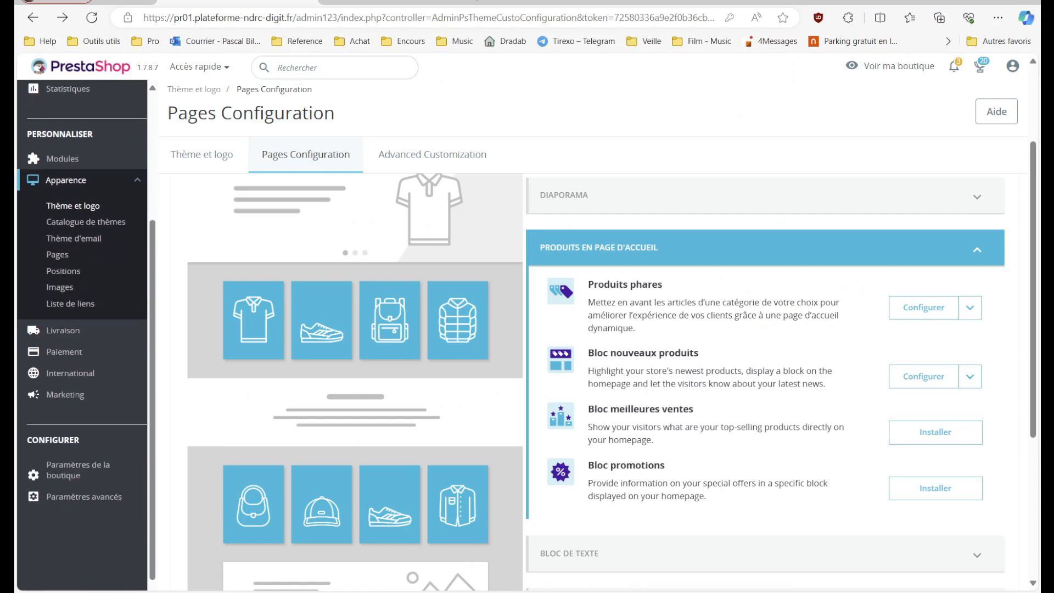
left_click(85, 305)
left_click(382, 8)
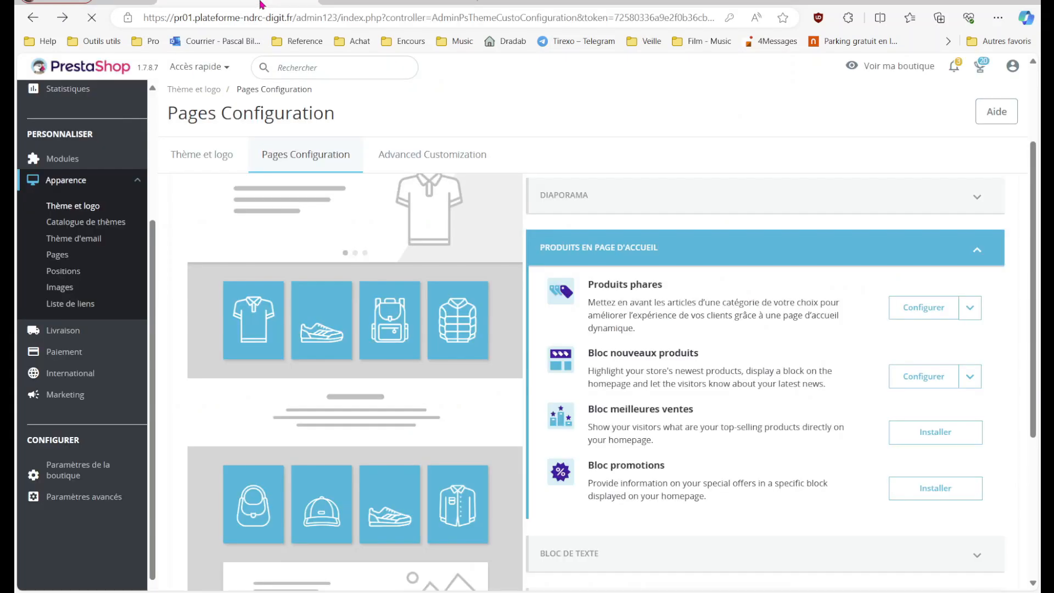
left_click(260, 2)
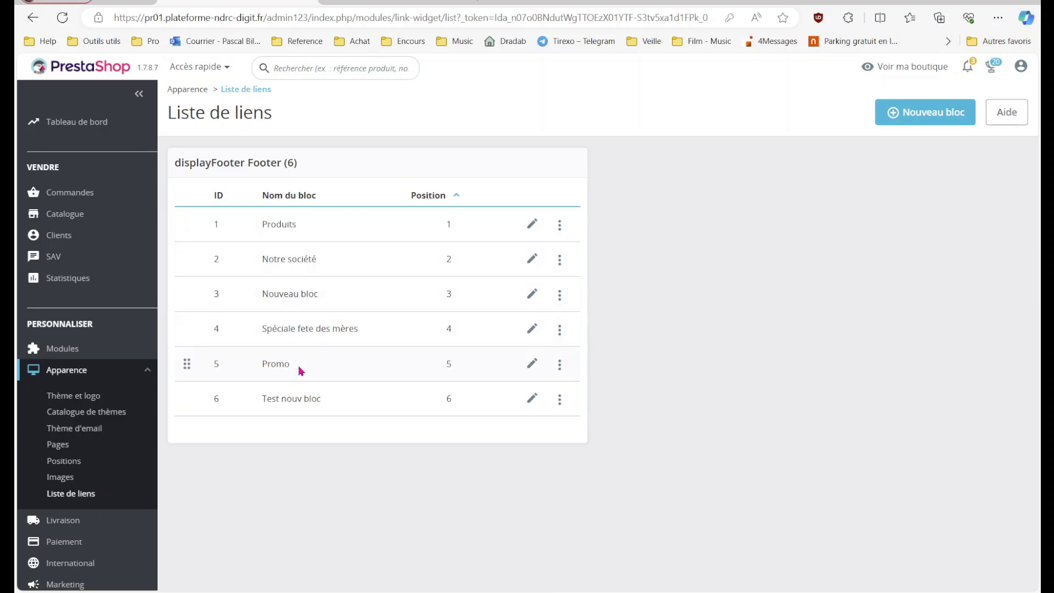
- Open the Produits footer link block for editing and examine its hook, content pages, product pages and category options
left_click(530, 226)
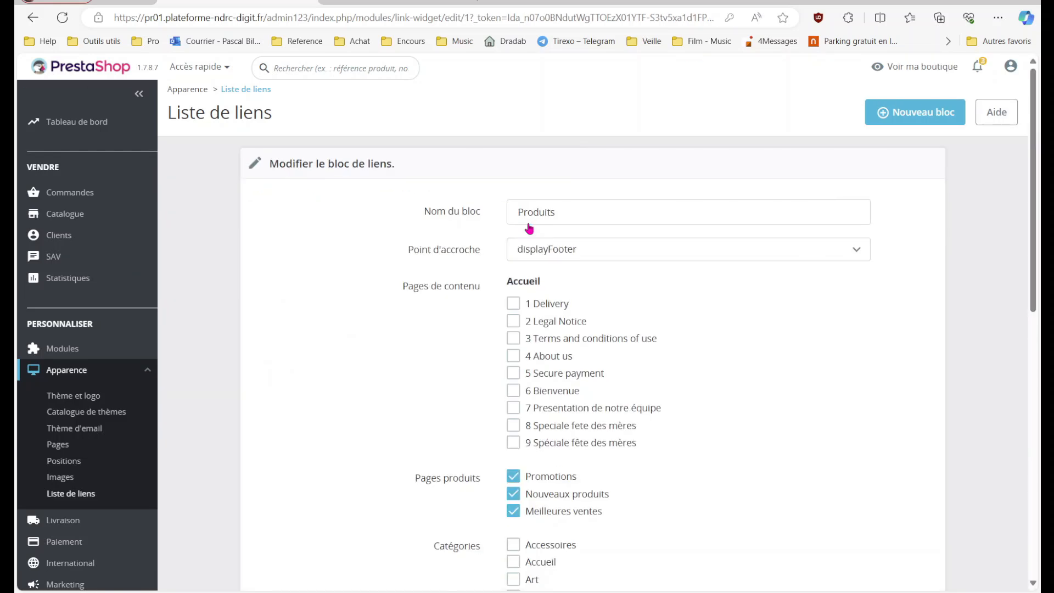
scroll(528, 227, "down", 1)
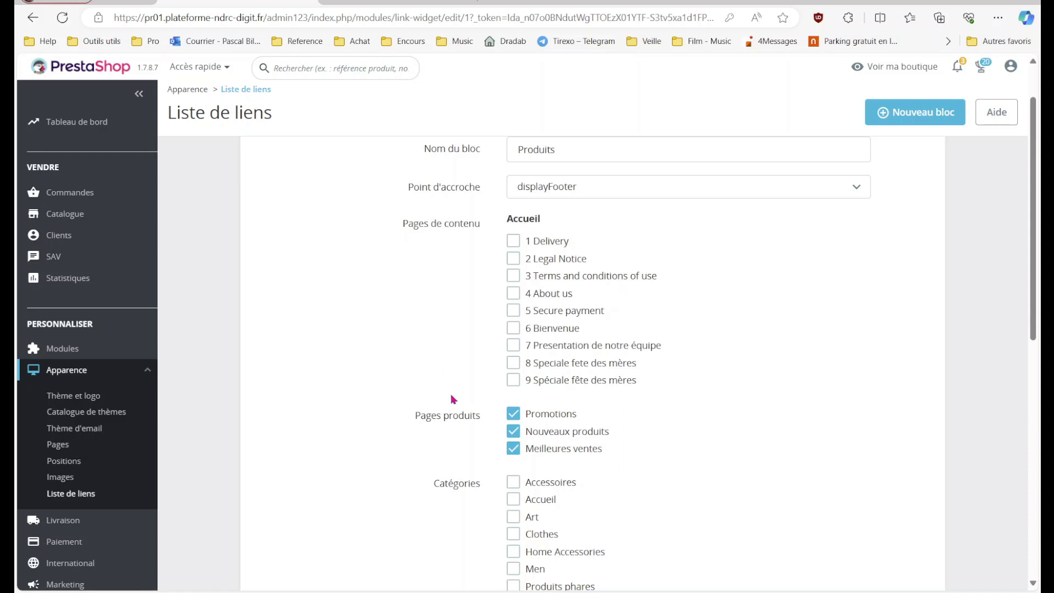
scroll(512, 423, "up", 1)
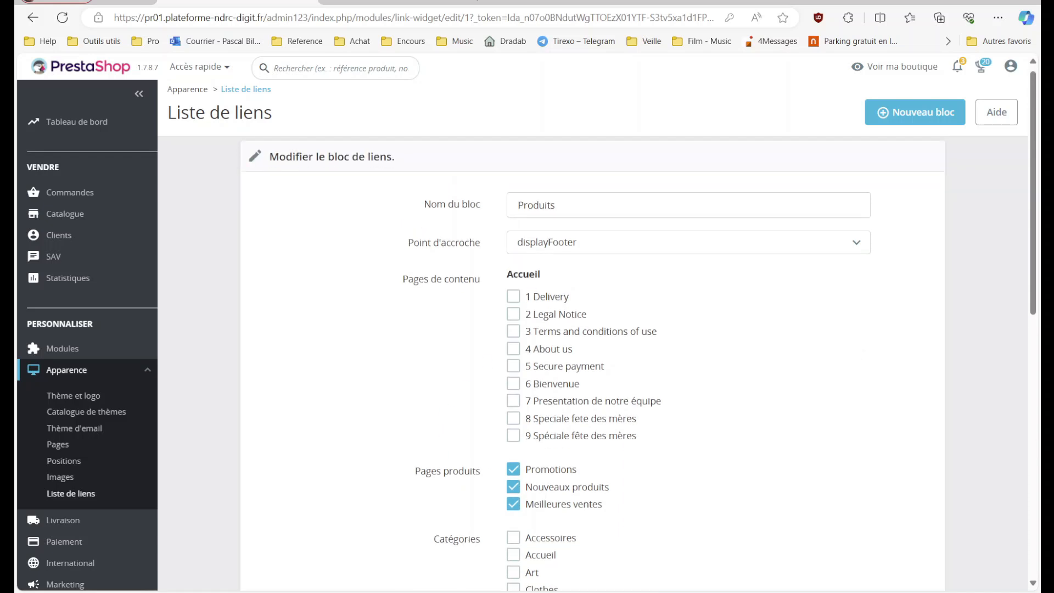
scroll(592, 362, "down", 3)
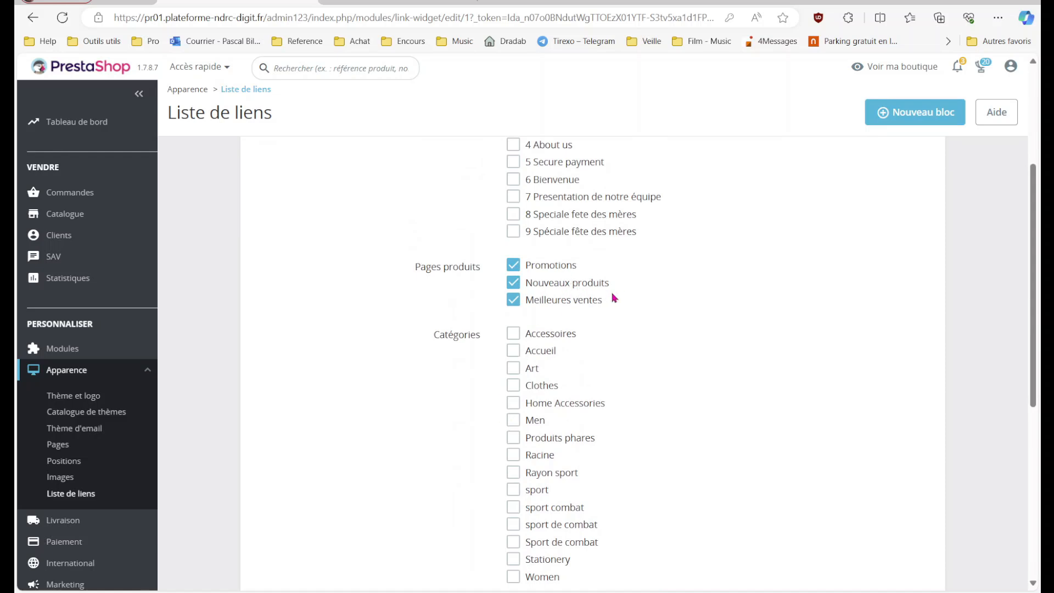
scroll(599, 303, "down", 1)
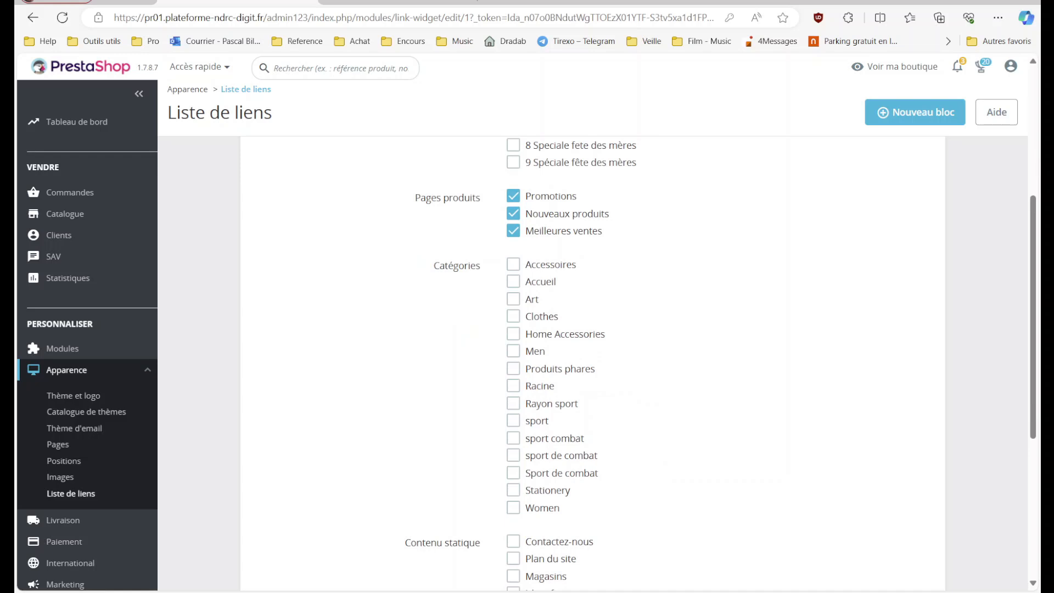
scroll(593, 362, "up", 4)
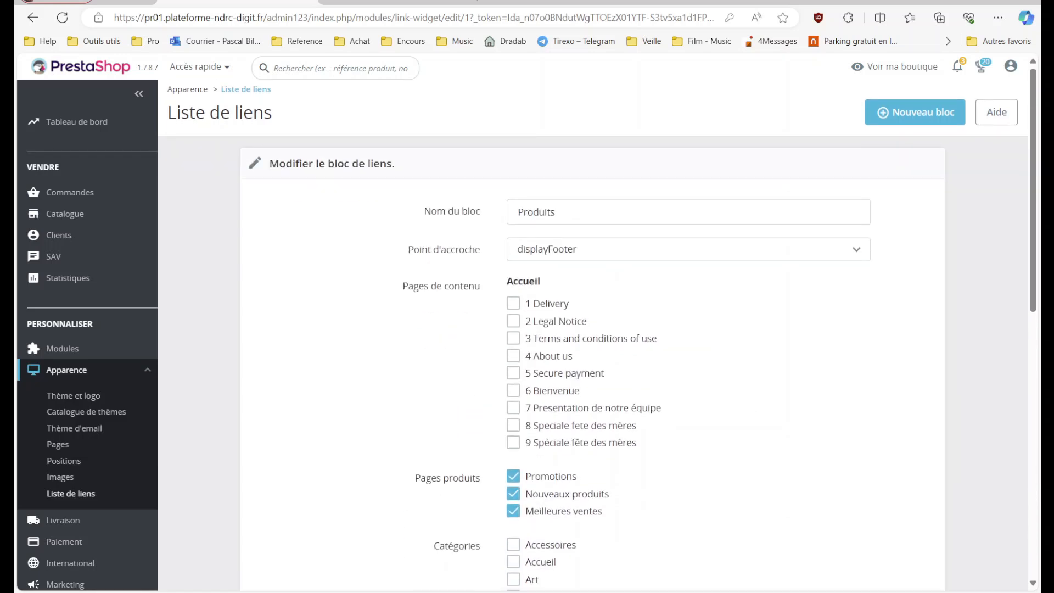
left_click_drag(482, 292, 760, 443)
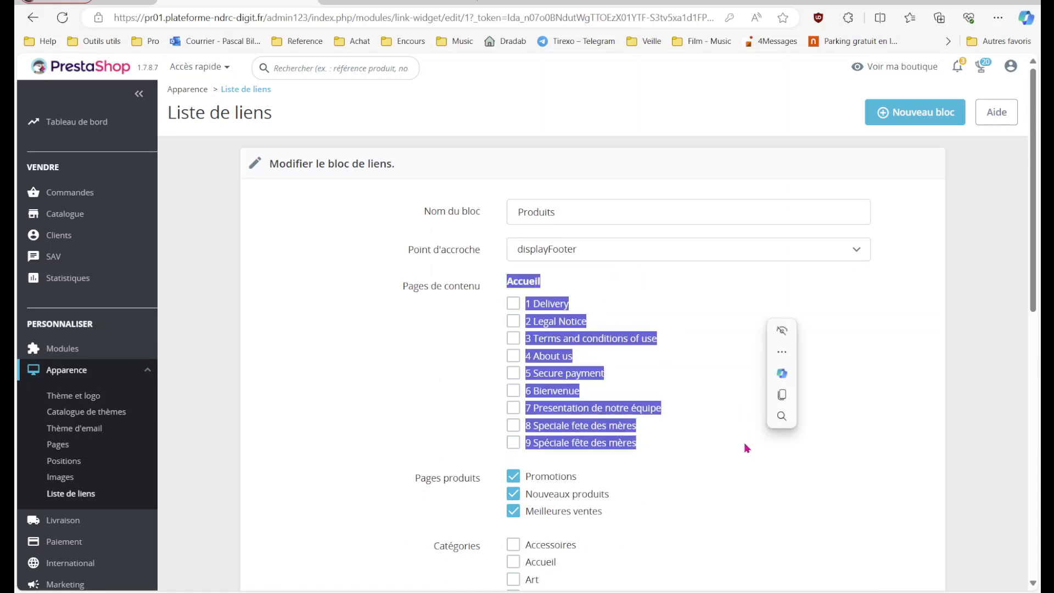
left_click(747, 447)
left_click_drag(686, 451, 522, 305)
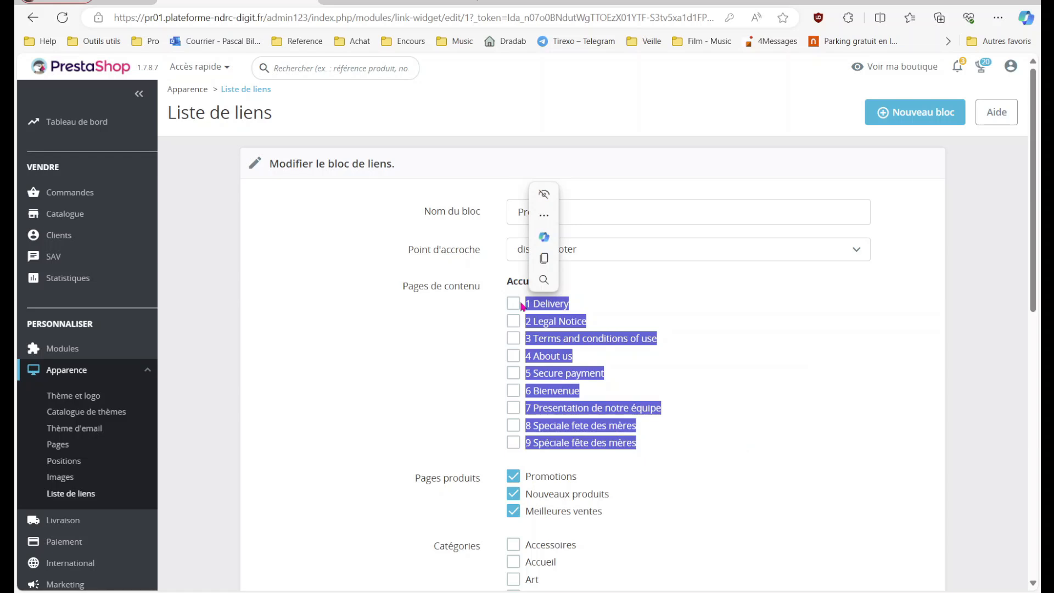
- Tick the Bienvenue content page in the Produits block, review the remaining link options, and return to the block list without saving
left_click(513, 391)
scroll(593, 362, "down", 6)
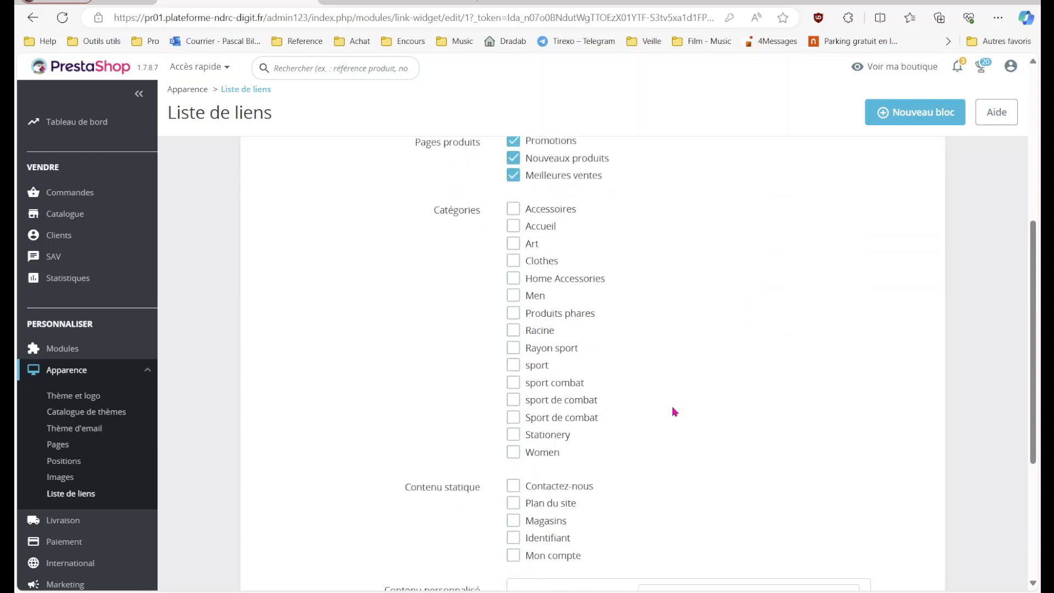
left_click_drag(500, 215, 621, 461)
scroll(623, 462, "down", 3)
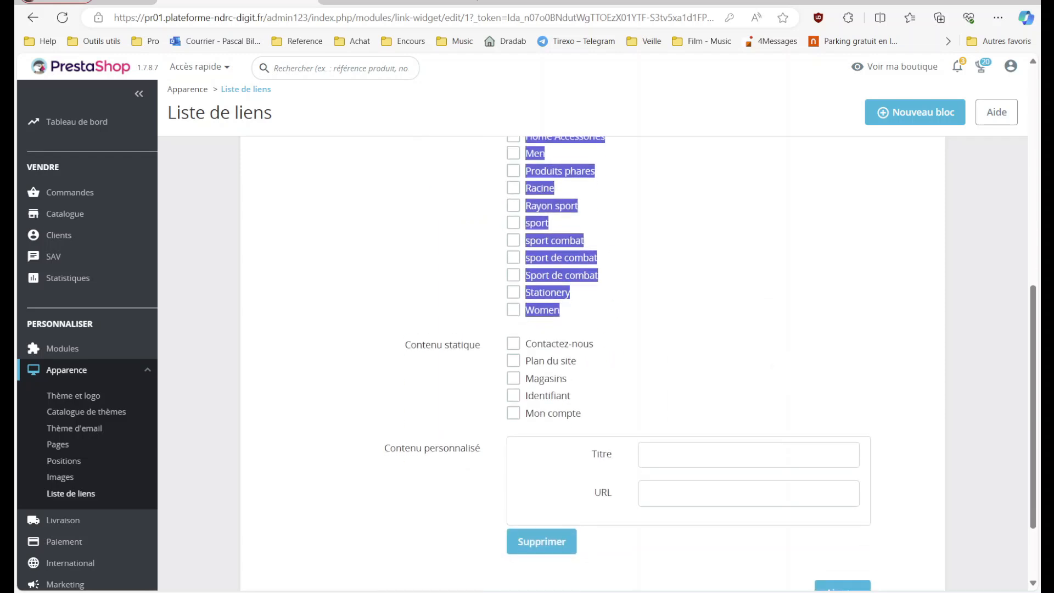
scroll(623, 462, "up", 10)
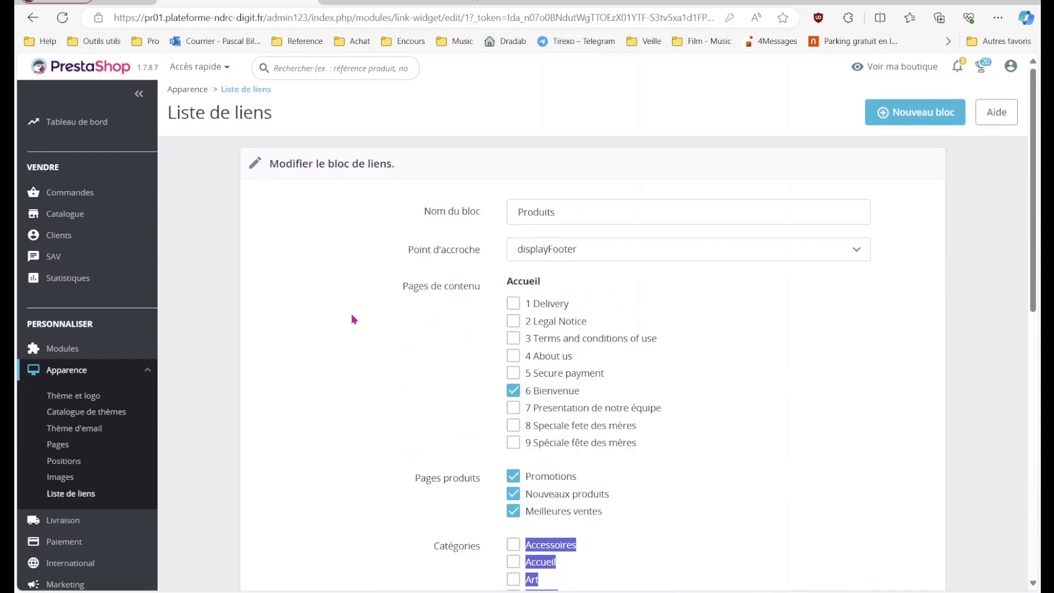
left_click(33, 17)
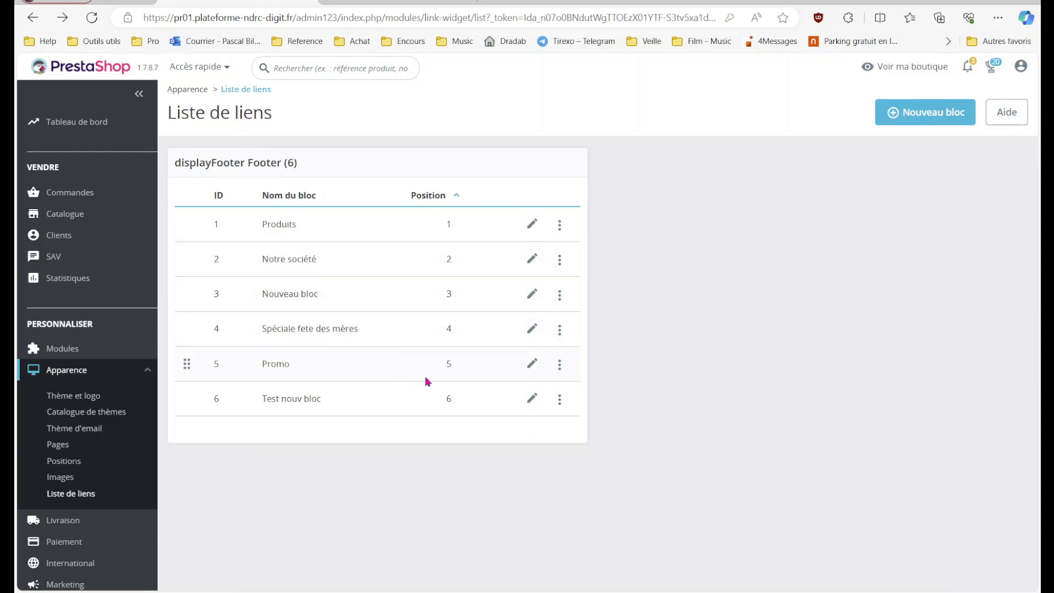
- Delete the Test nouv bloc link block from the displayFooter list
left_click(560, 399)
left_click(558, 374)
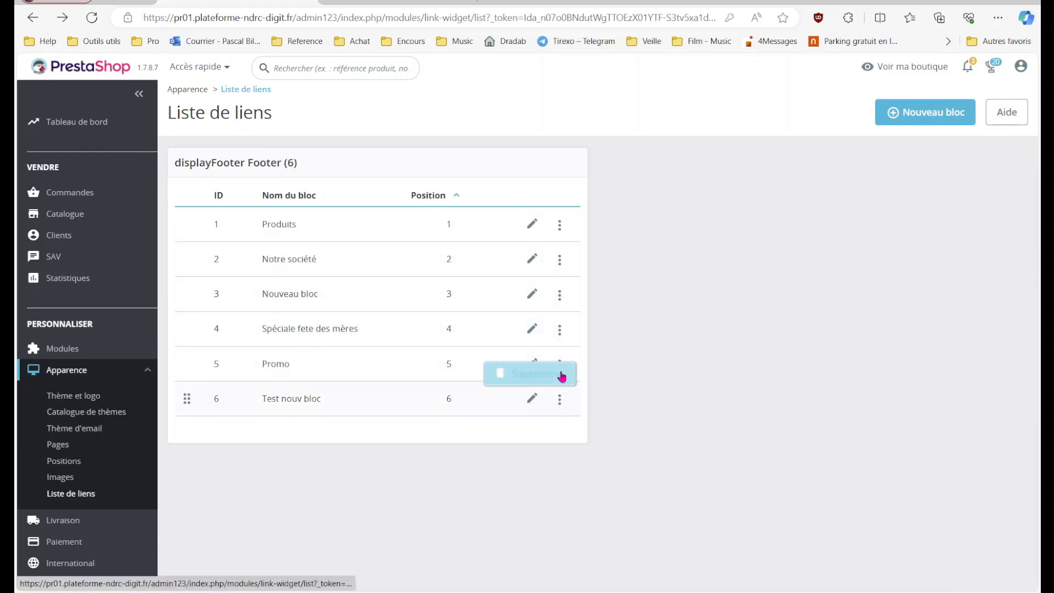
left_click(598, 91)
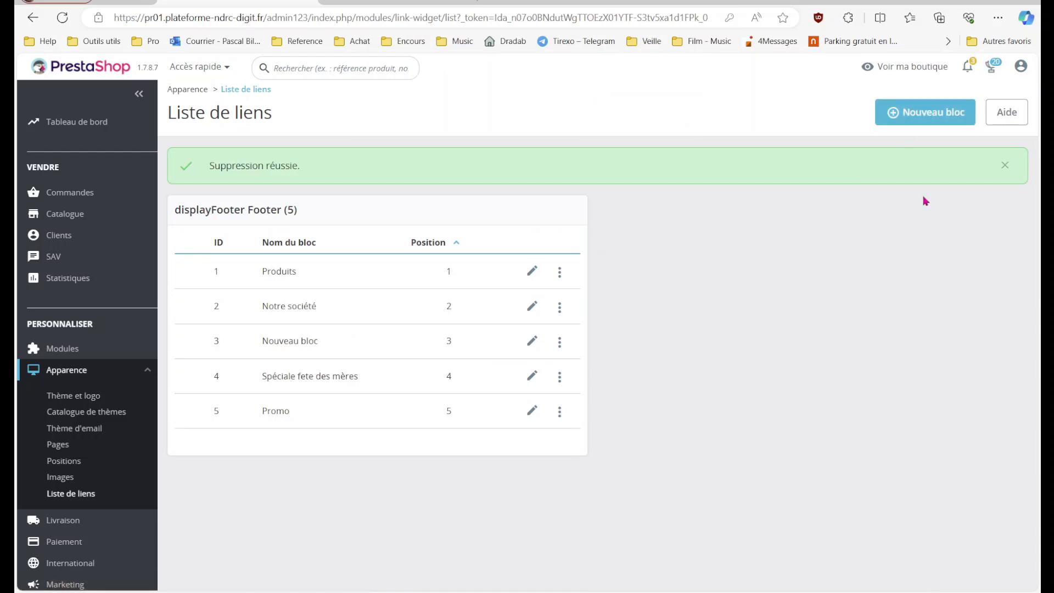
- Create a new link block named Test bloc and attach it to the displayFooter hook
left_click(953, 125)
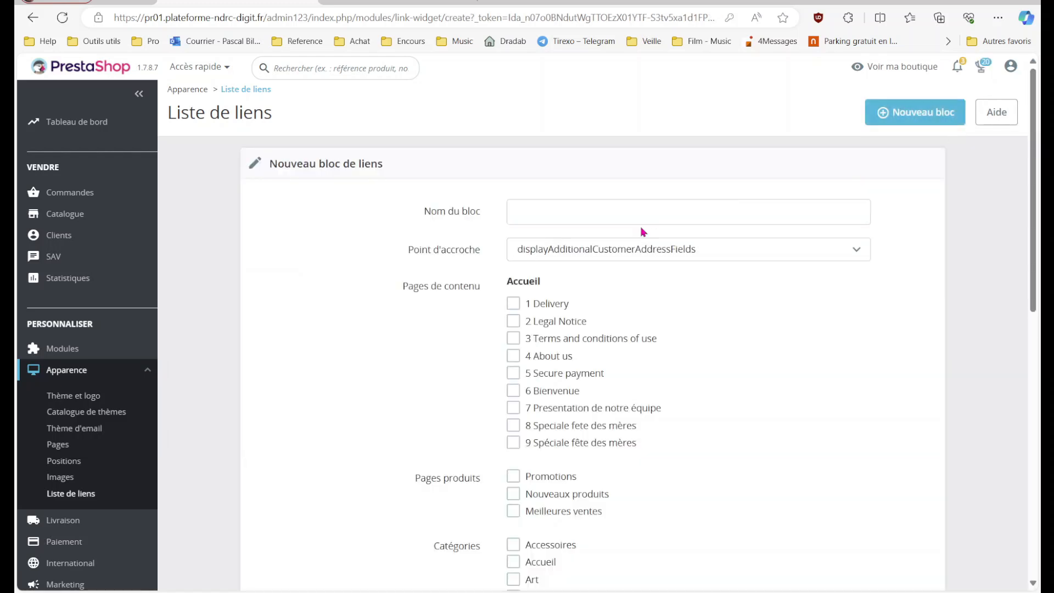
left_click(643, 212)
type("Test bloc")
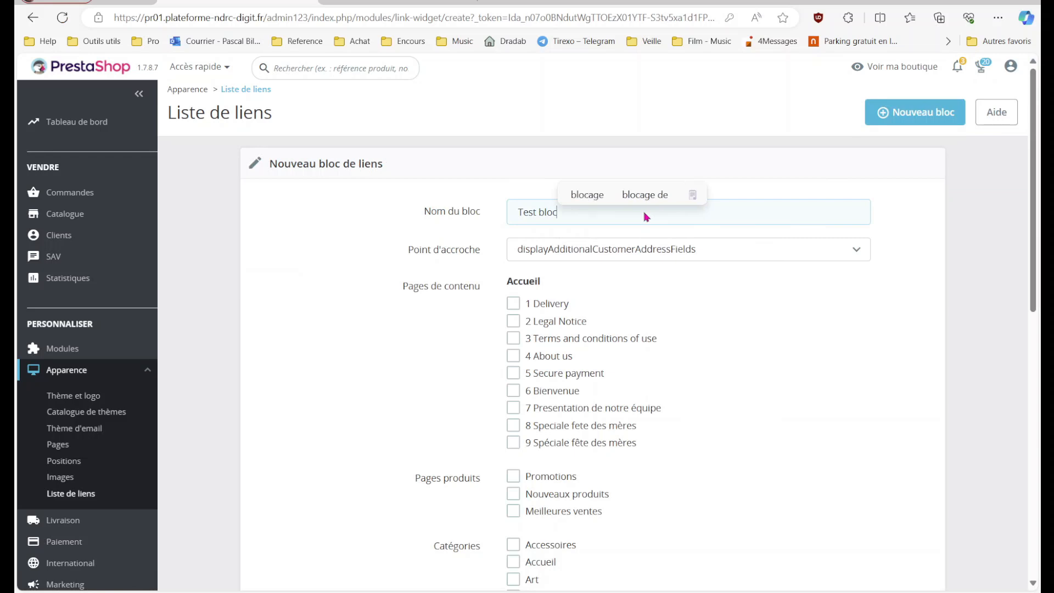
key("fn+Escape")
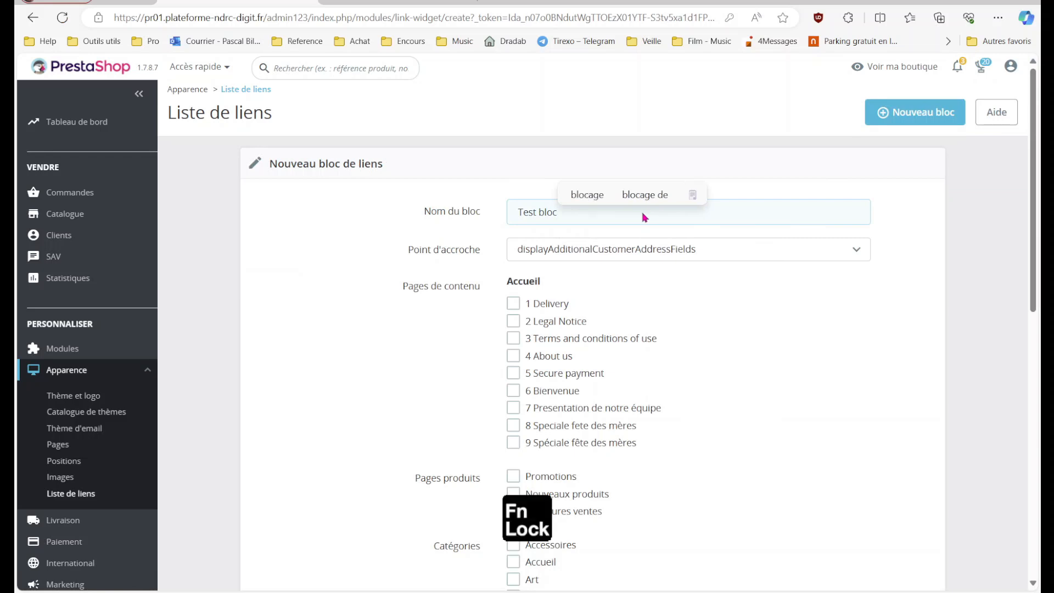
left_click(662, 256)
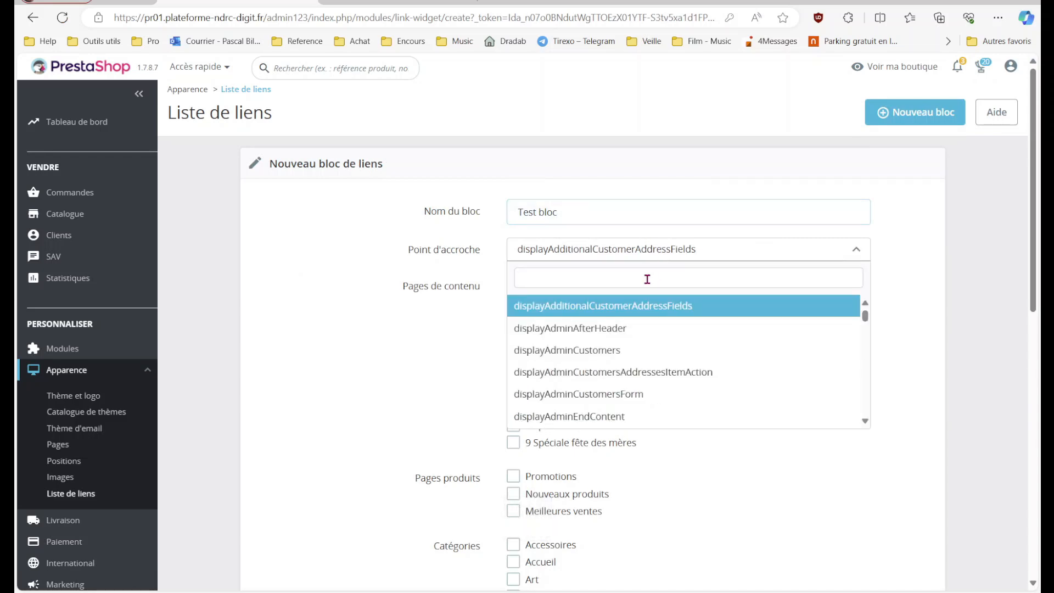
type("footer")
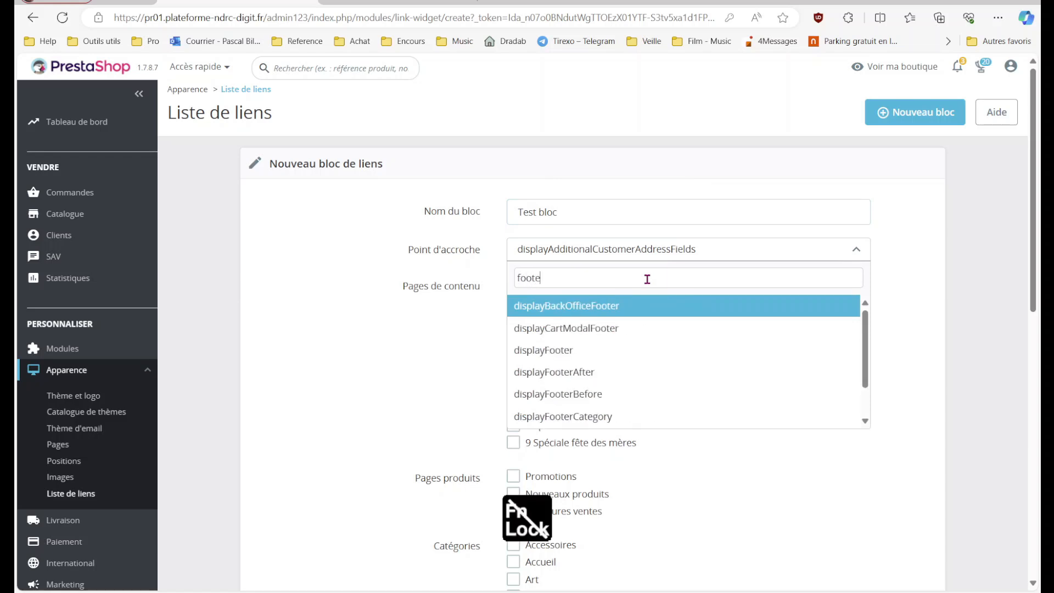
left_click(537, 354)
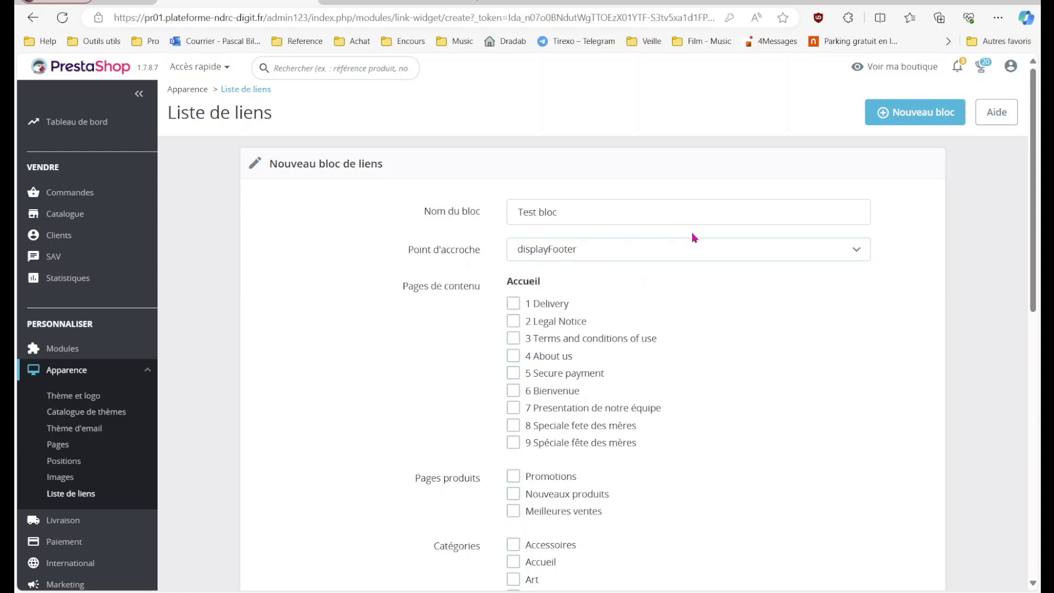
left_click(573, 258)
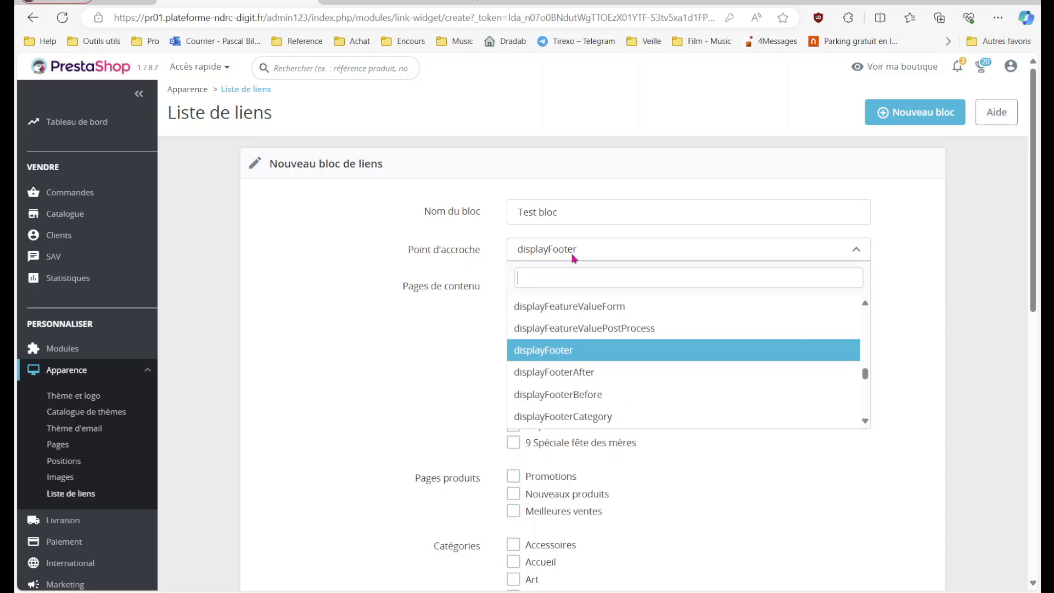
left_click(566, 351)
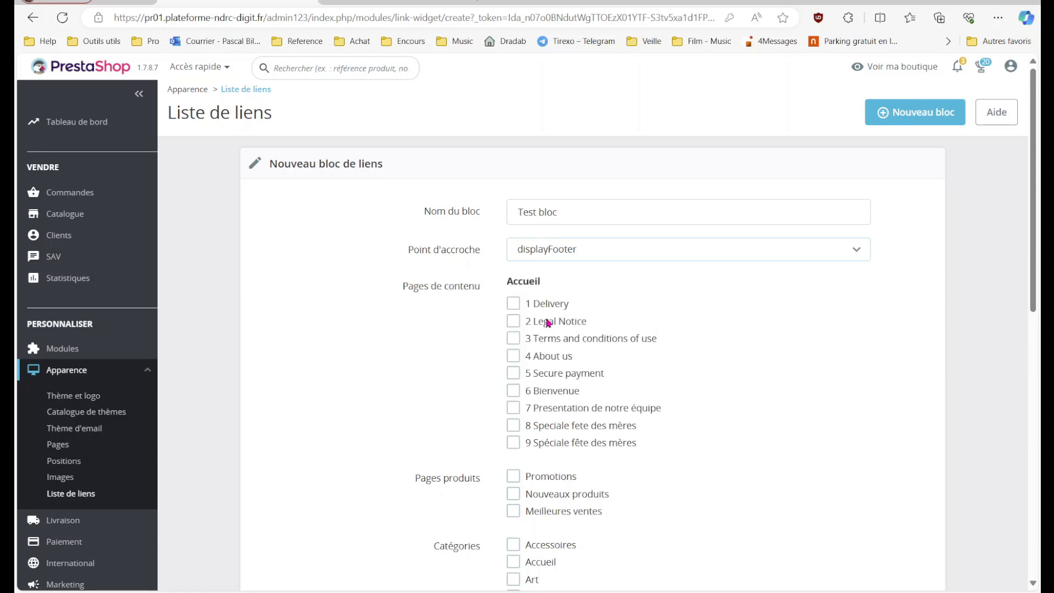
- Include the Terms and conditions of use, About us and Secure payment pages and the Accessoires and Accueil categories, and save the block
scroll(548, 323, "down", 2)
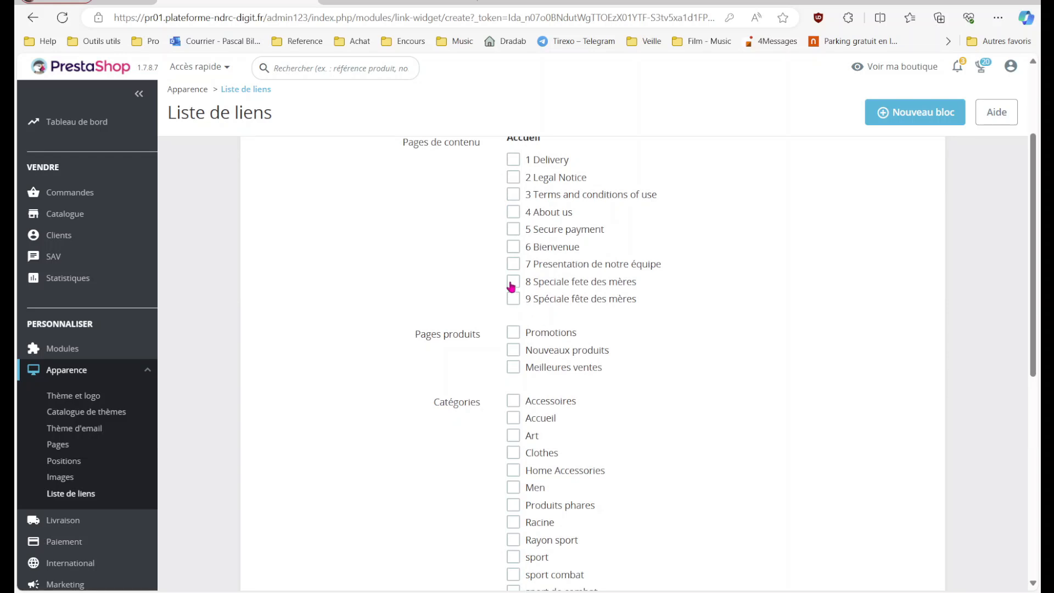
left_click(516, 197)
left_click(514, 214)
left_click(513, 230)
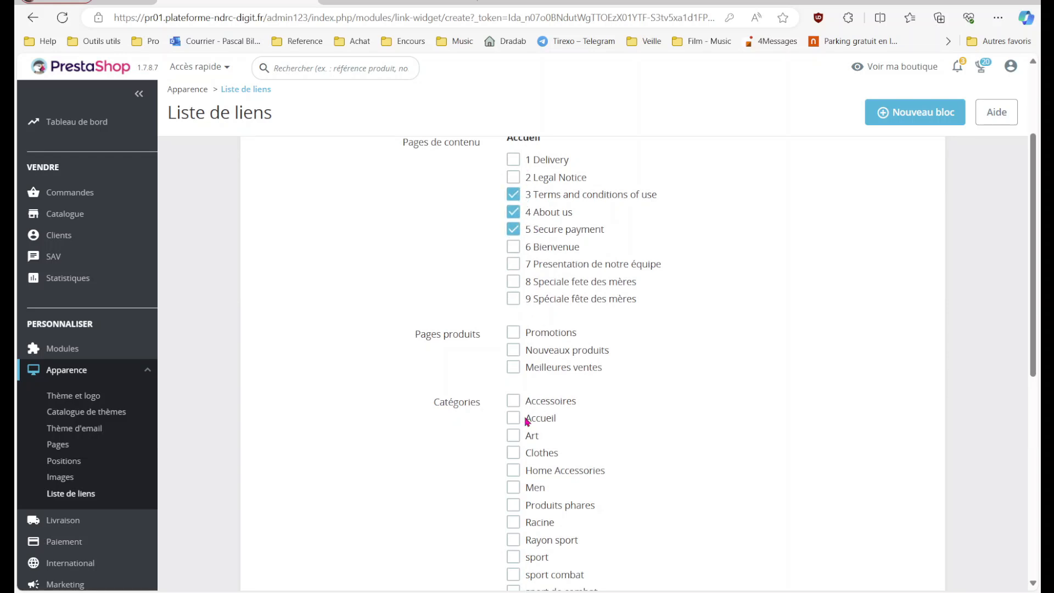
left_click(514, 402)
left_click(513, 418)
scroll(898, 159, "down", 8)
left_click(898, 553)
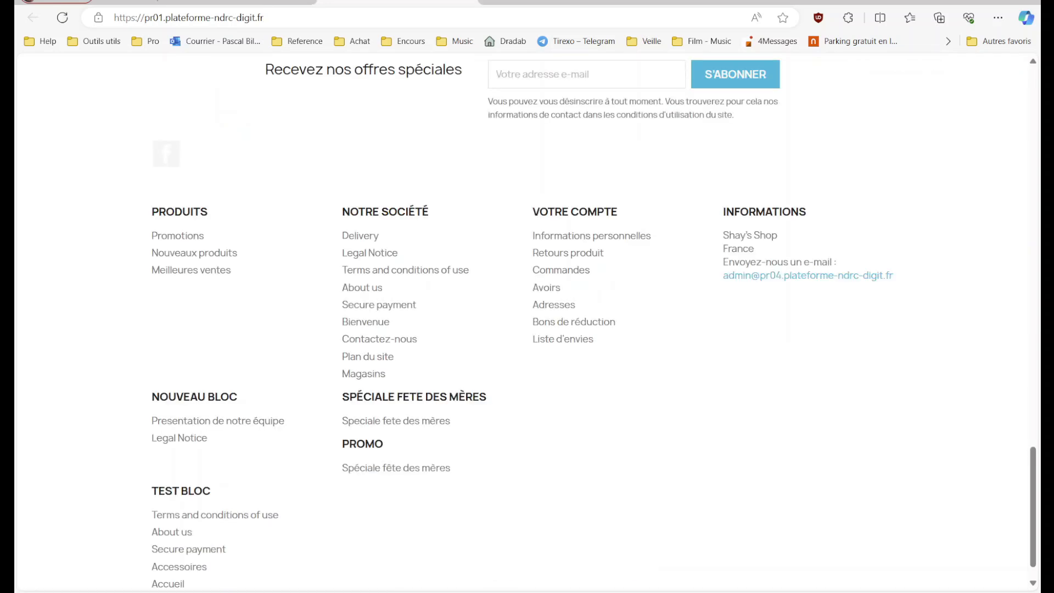
- Examine the Test bloc block and its links in the storefront footer, and switch back to the back office
scroll(527, 319, "down", 1)
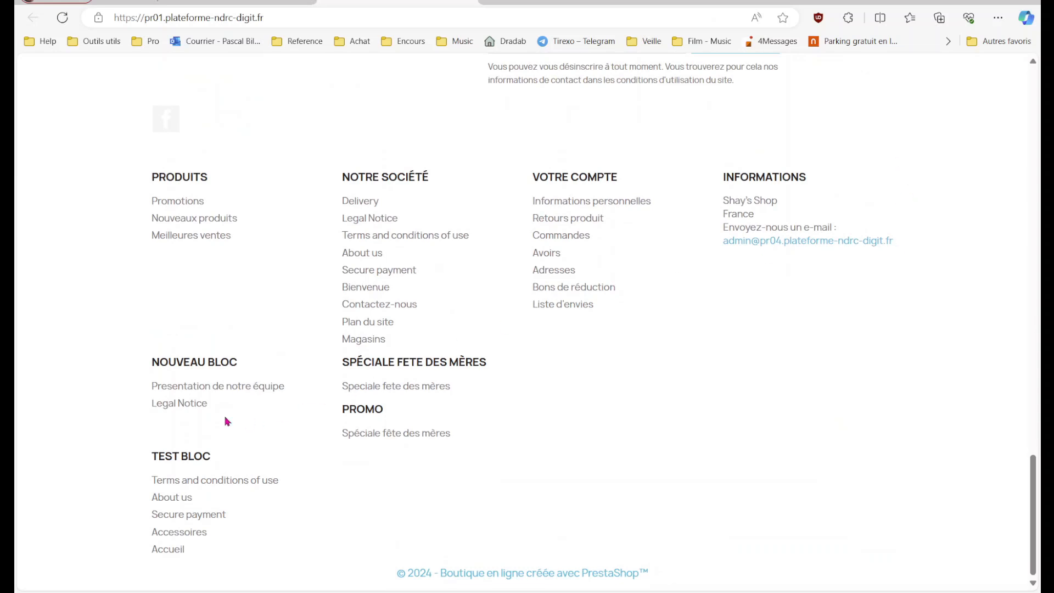
left_click_drag(148, 455, 297, 550)
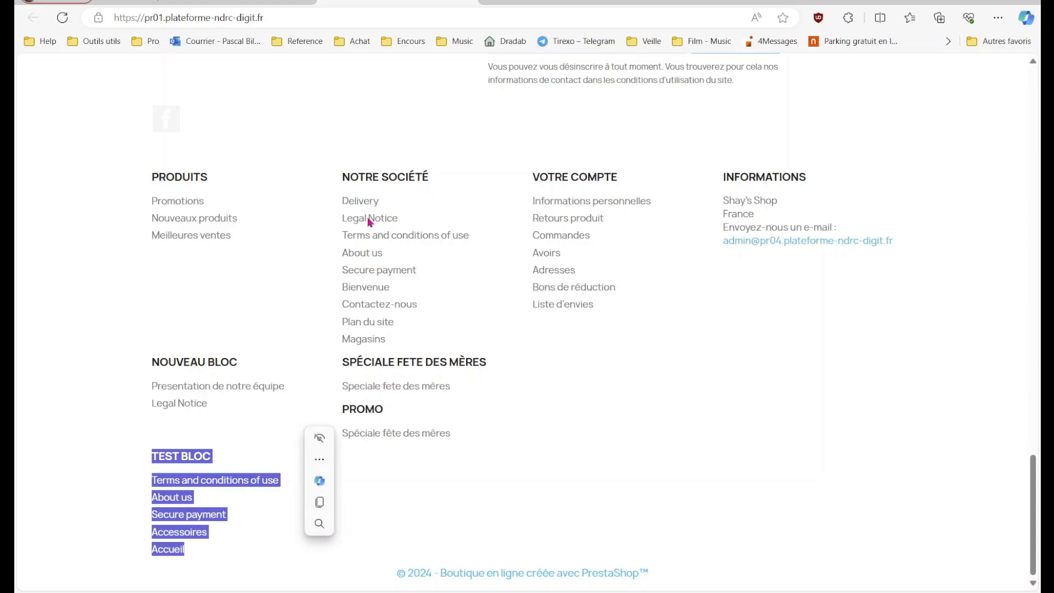
key("alt+Tab")
key("alt+Tab")
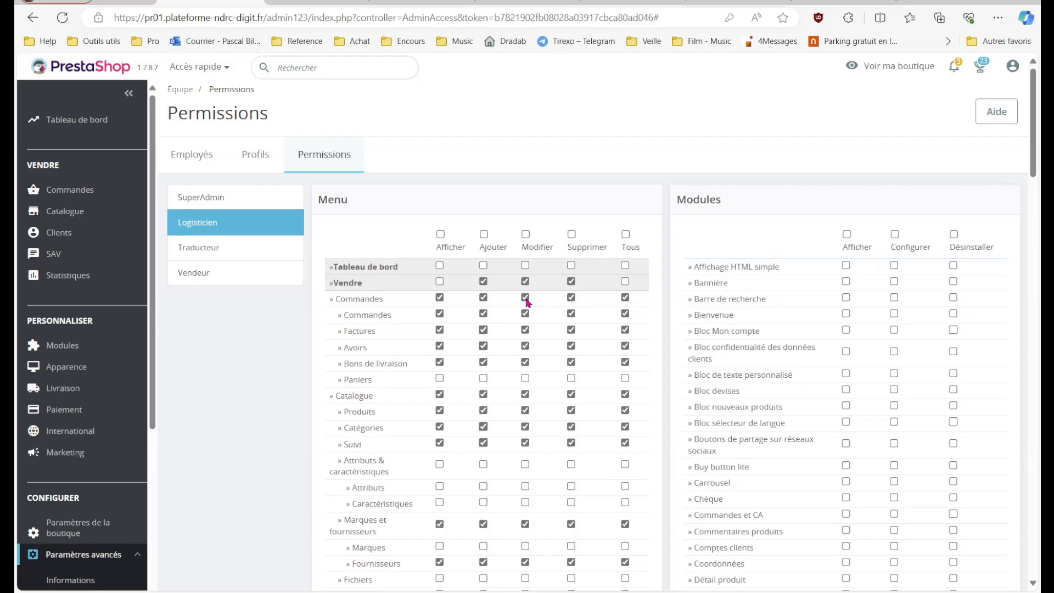
- Open the Produits block from Liste de liens and tick the Delivery, Legal Notice and Terms and conditions of use content pages
mouse_move(84, 373)
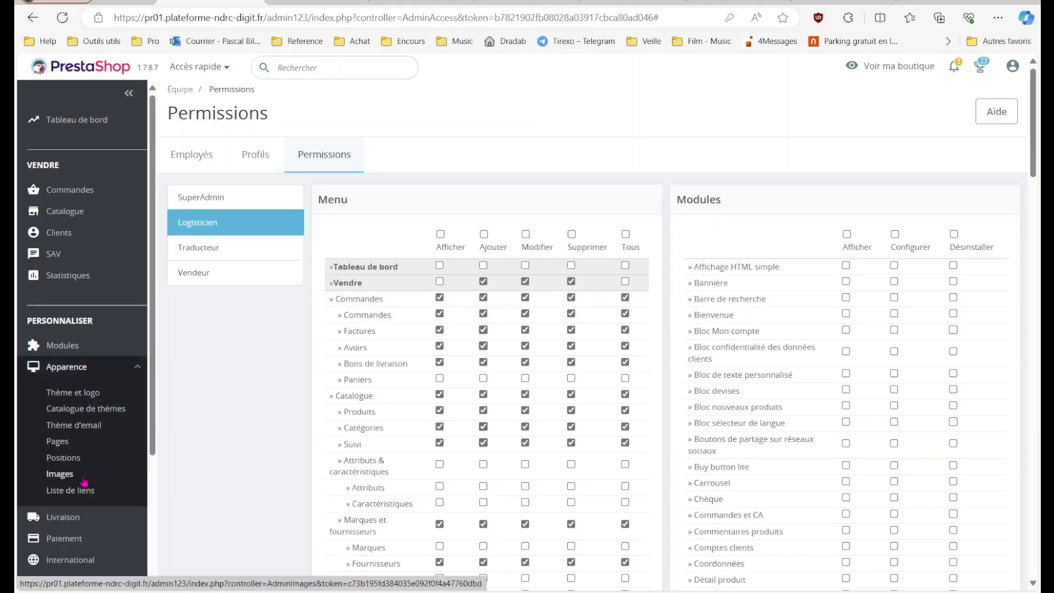
left_click(86, 493)
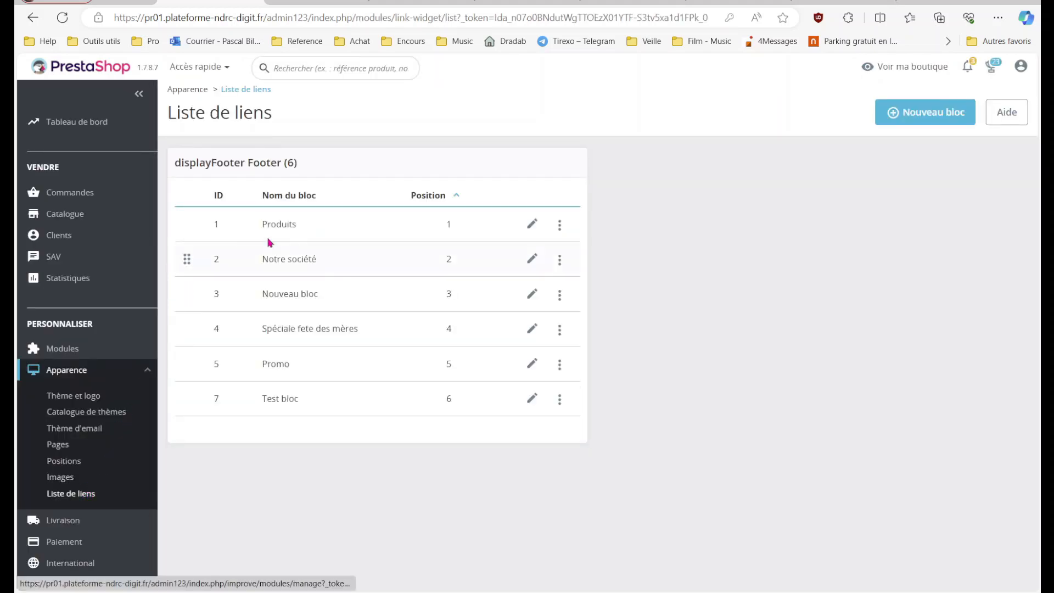
left_click(538, 226)
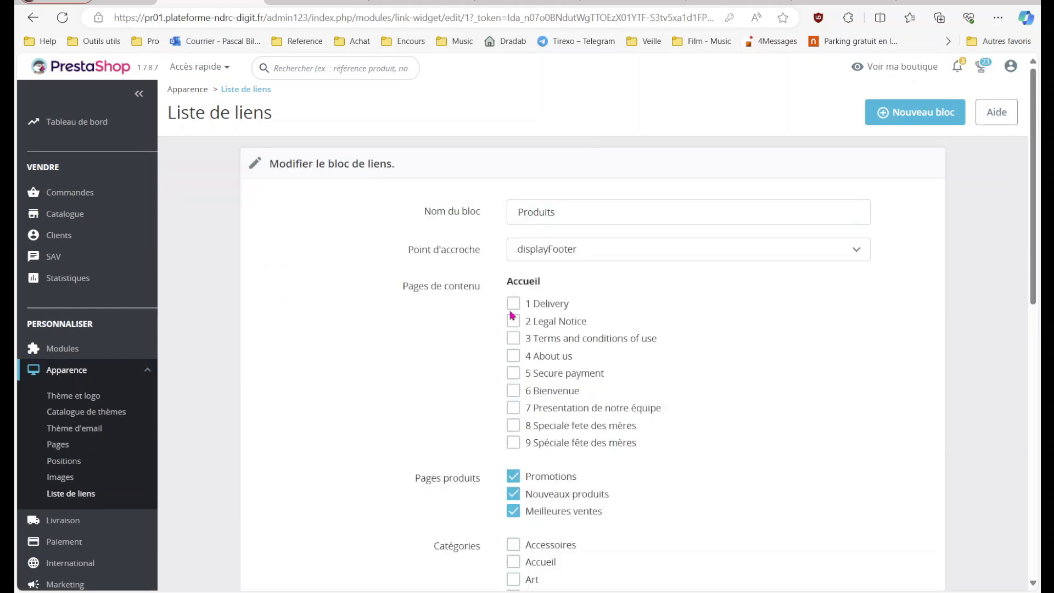
left_click(513, 303)
left_click(513, 321)
left_click(514, 337)
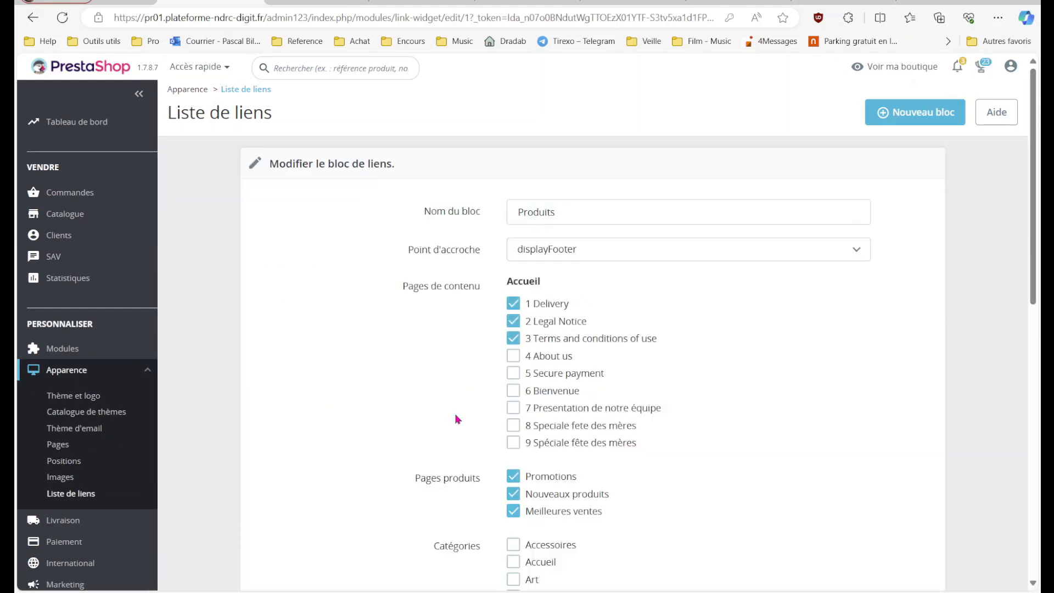
left_click_drag(401, 286, 678, 448)
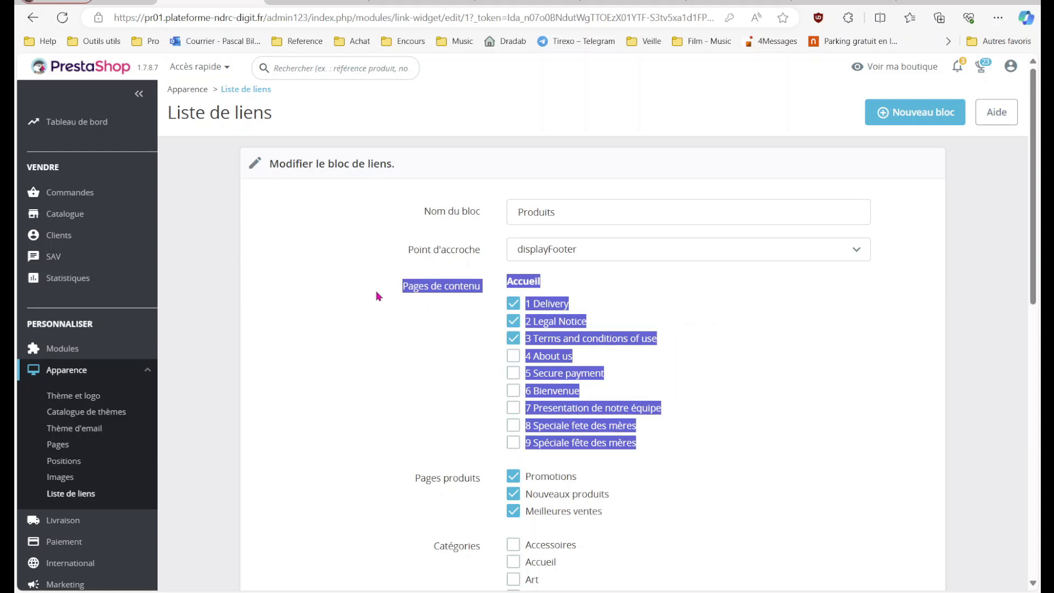
- Open Pages under Apparence, examine the Accueil category's pages, view the Spéciale fête des mères page with URL fete-des-meres, and return to the list
left_click(64, 447)
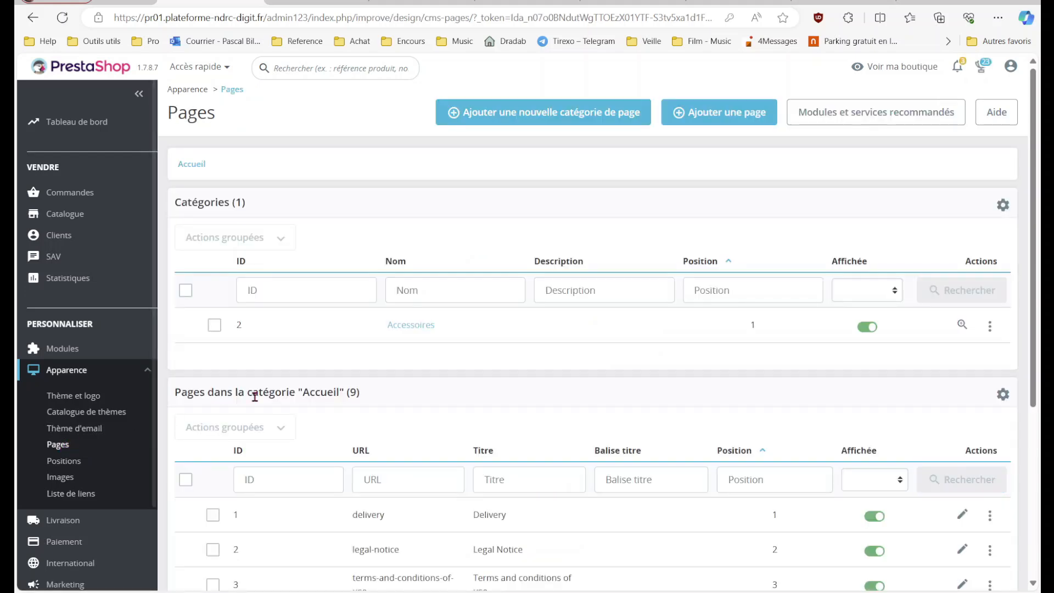
scroll(440, 387, "down", 5)
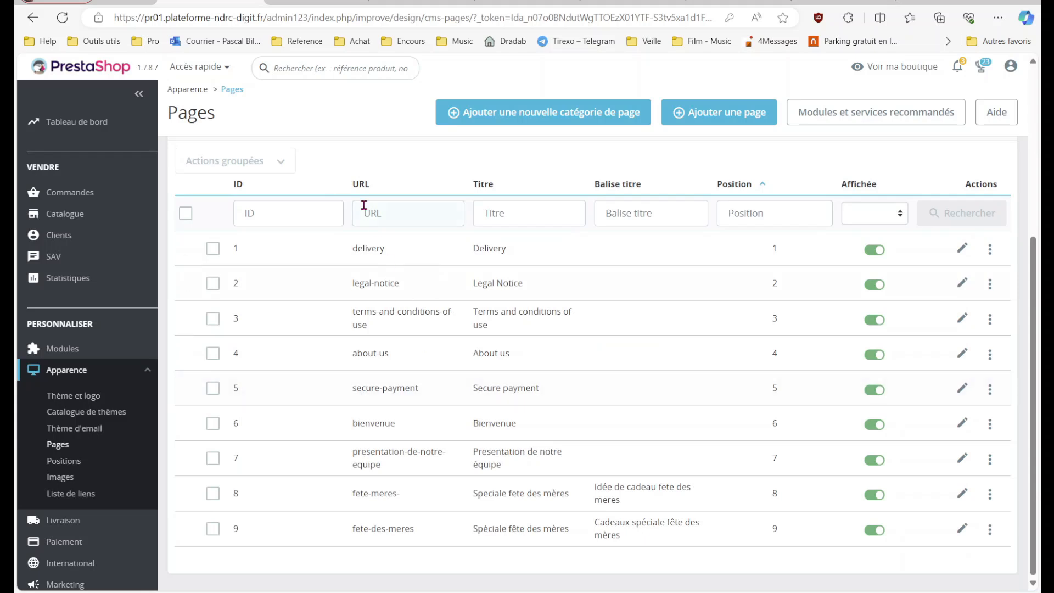
left_click_drag(333, 249, 673, 536)
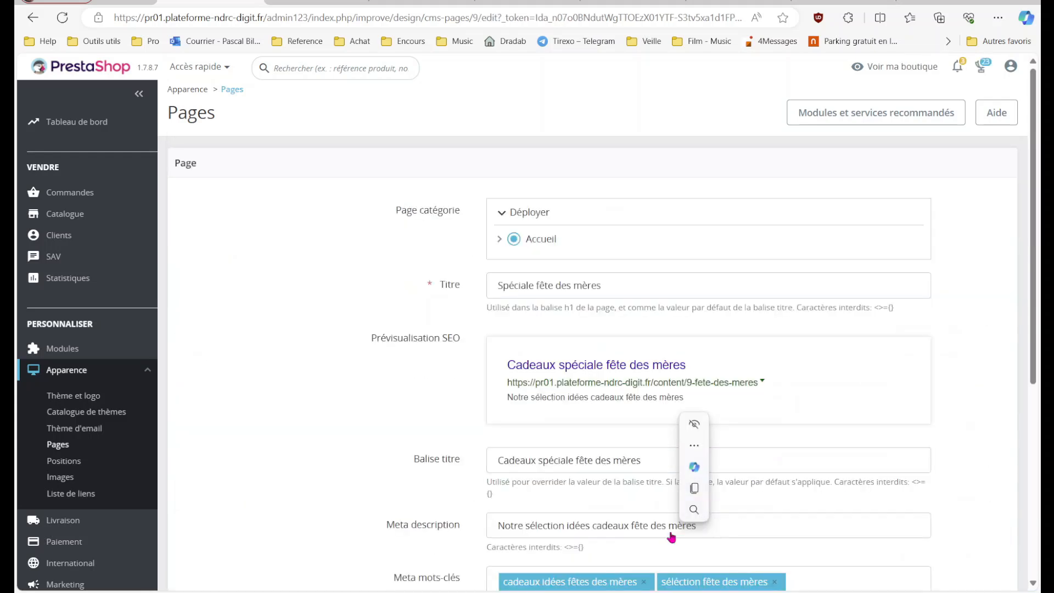
left_click(241, 96)
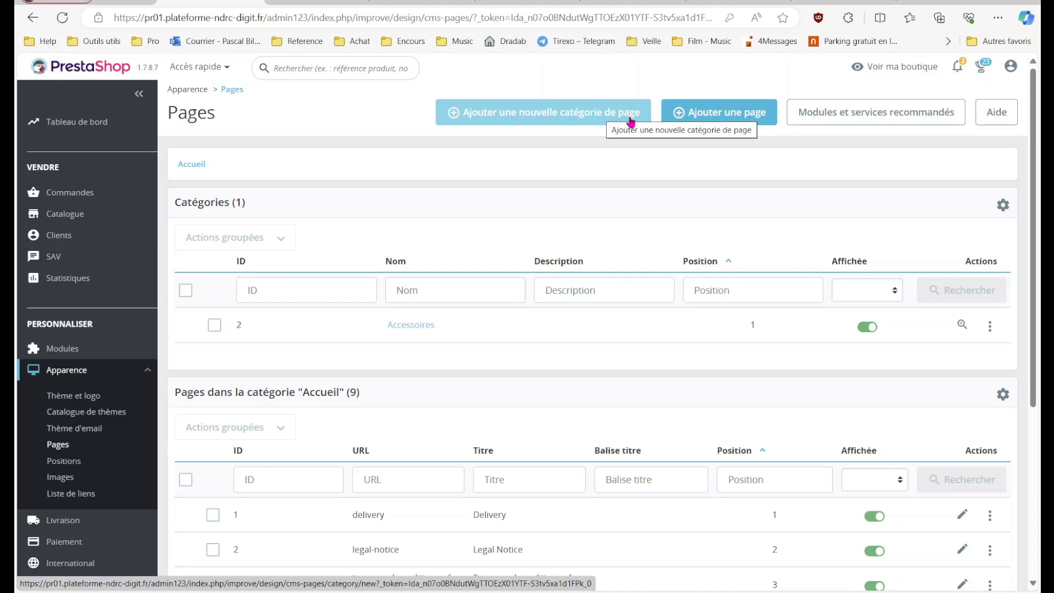
scroll(631, 121, "down", 2)
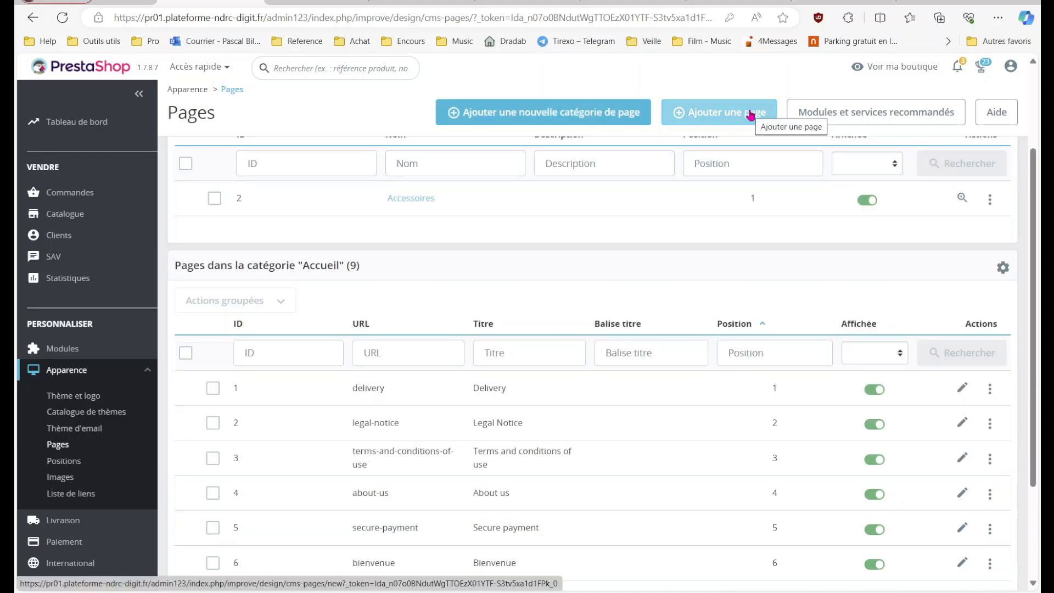
- Start a new content page and examine its title, SEO, meta and simplified URL fields
left_click(751, 115)
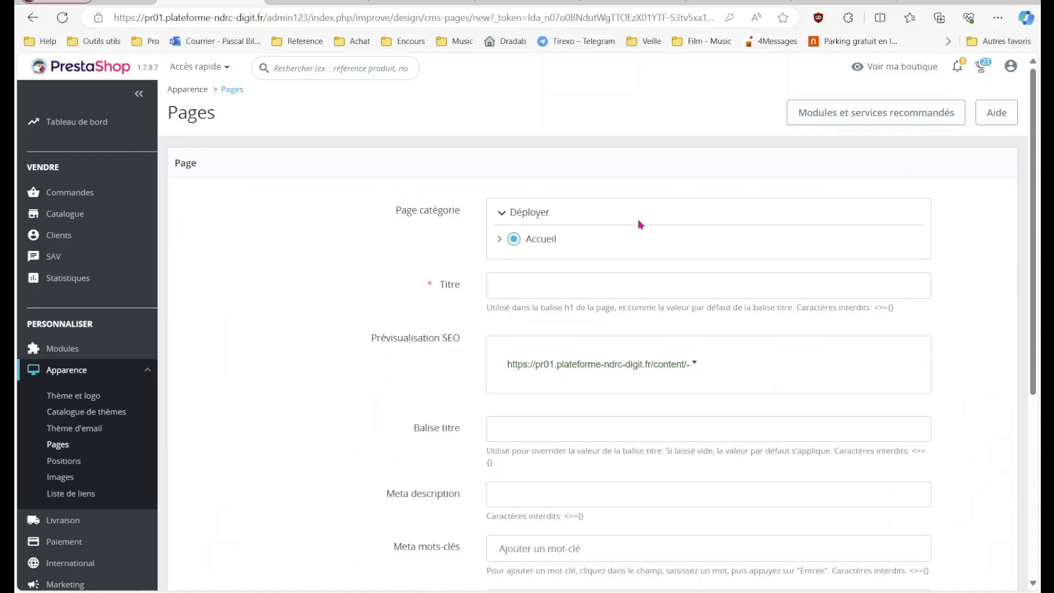
left_click(553, 297)
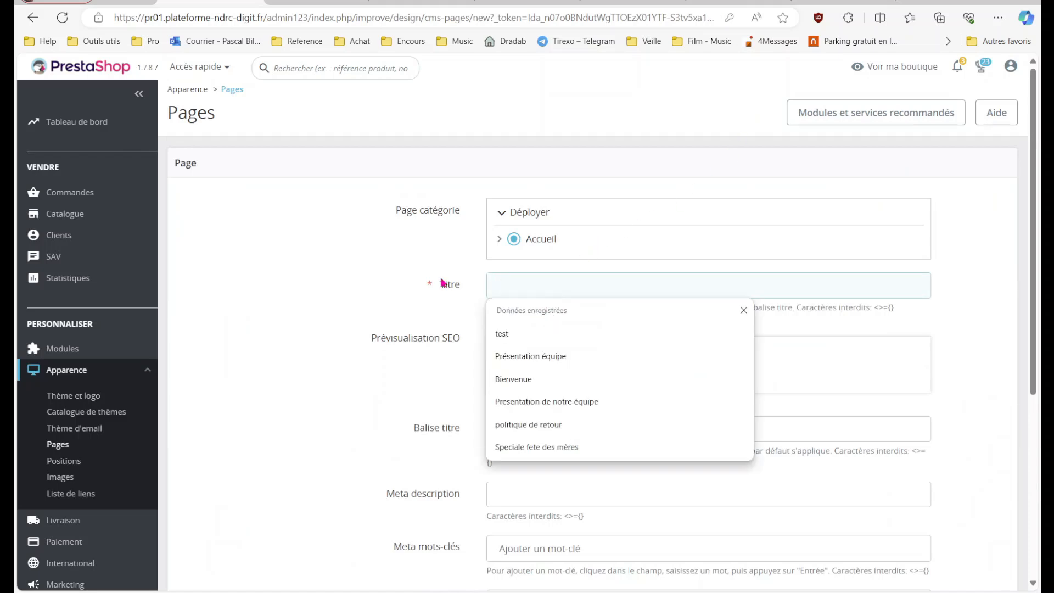
scroll(515, 199, "down", 3)
left_click(537, 266)
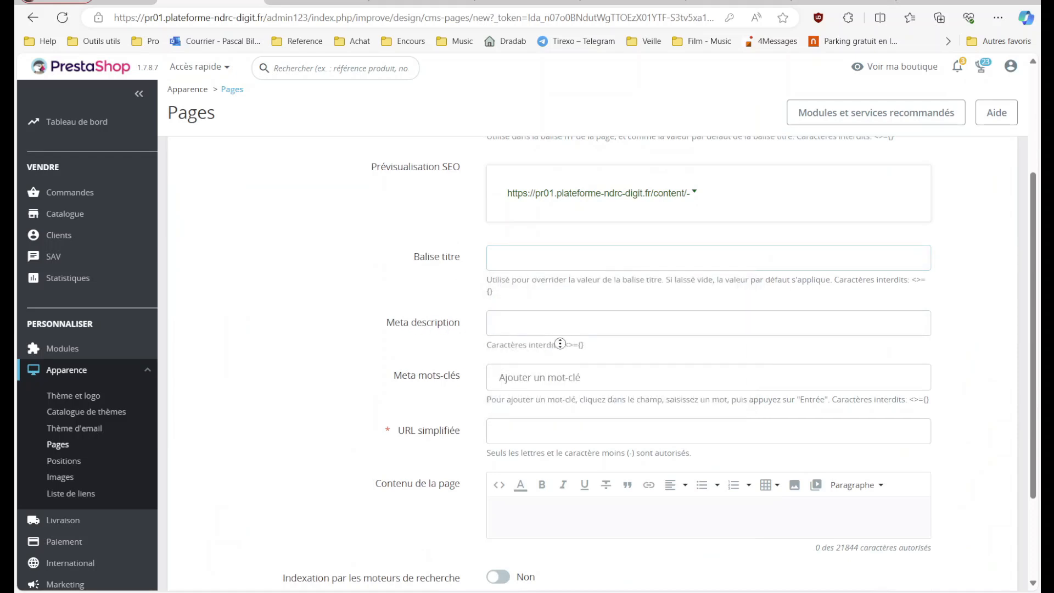
scroll(587, 349, "down", 1)
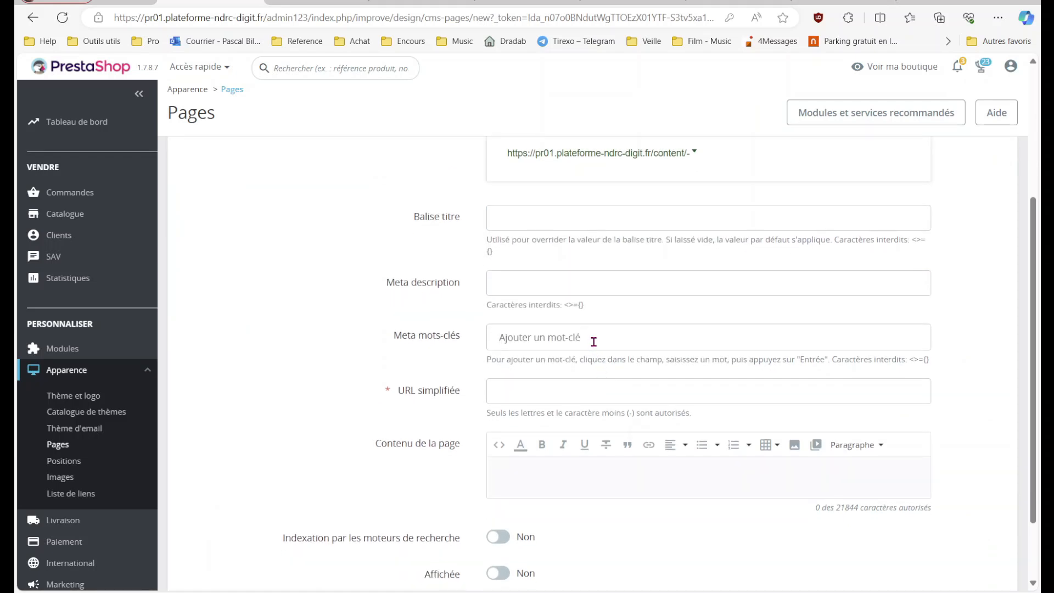
scroll(591, 345, "down", 2)
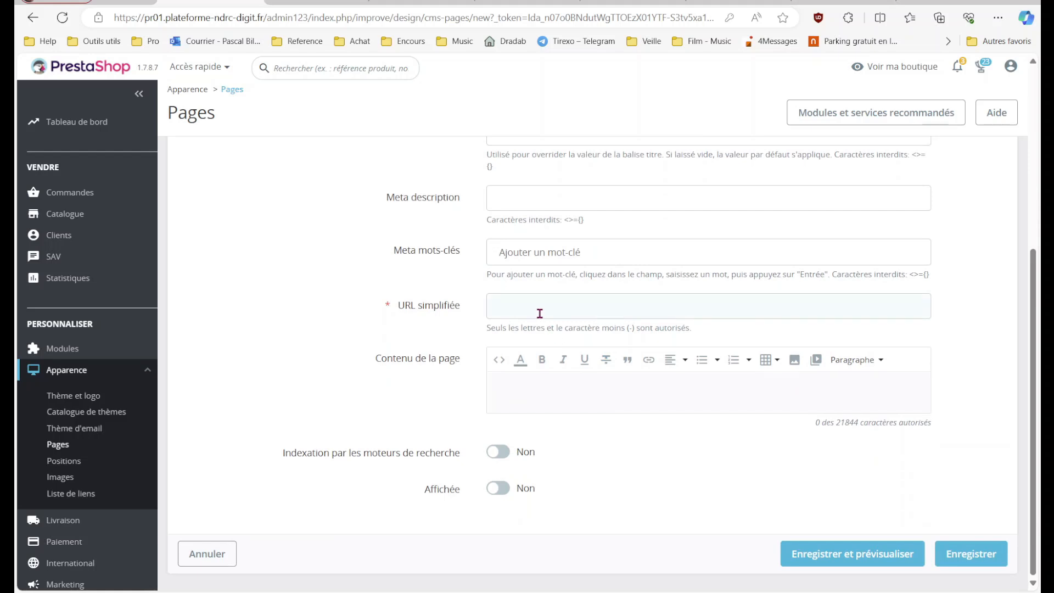
left_click(540, 308)
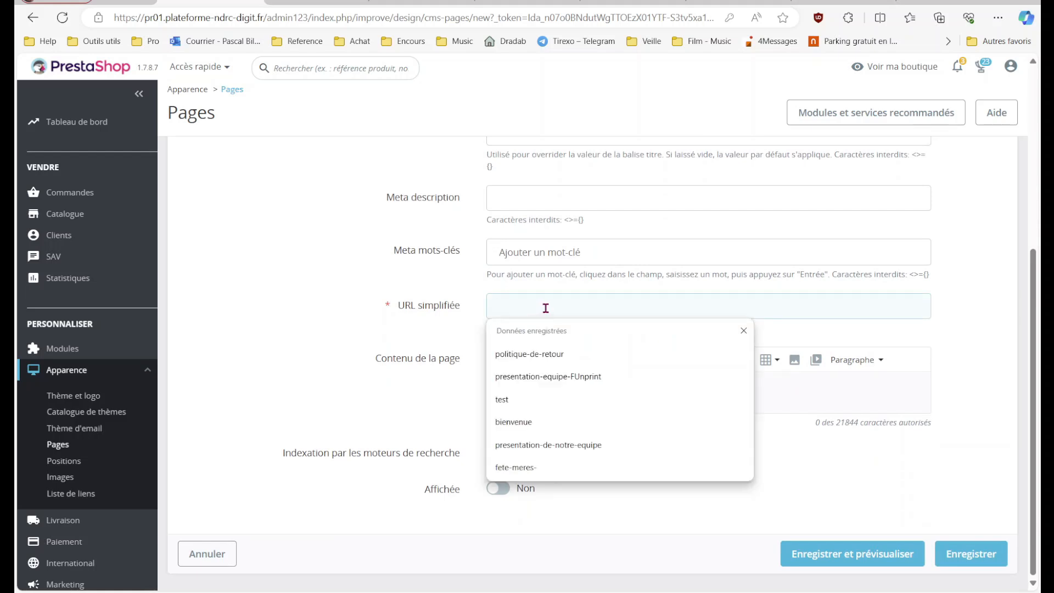
left_click(455, 323)
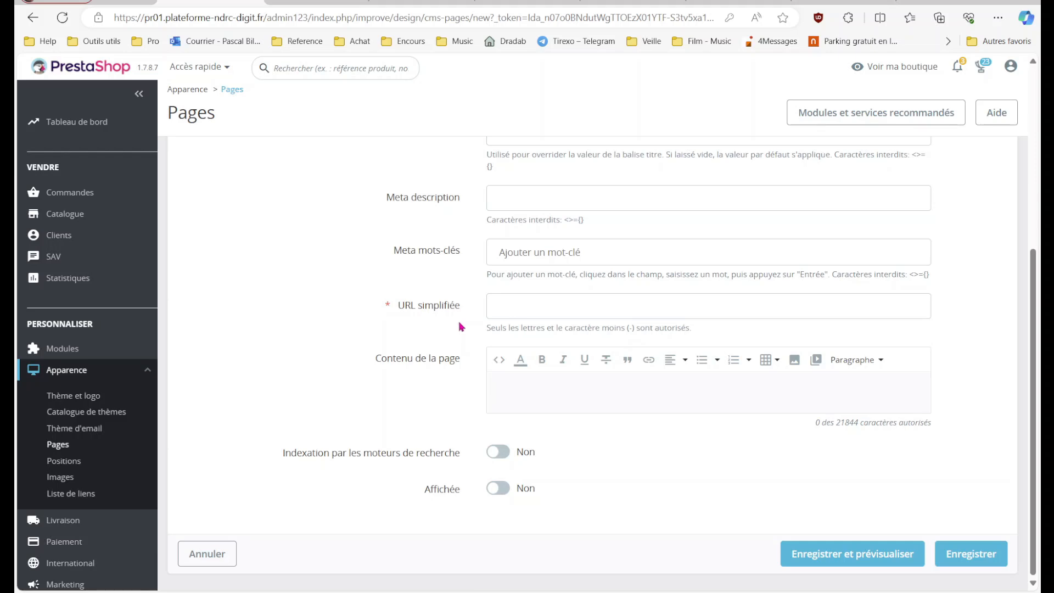
- Insert about a dozen blank lines in the new page's content area and view the indexing and display options below it
left_click(548, 392)
key("Return")
key("Return")
key("Return")
key("Return")
key("Return")
key("Return")
key("Return")
key("Return")
key("Return")
key("Return")
key("Return")
key("Return")
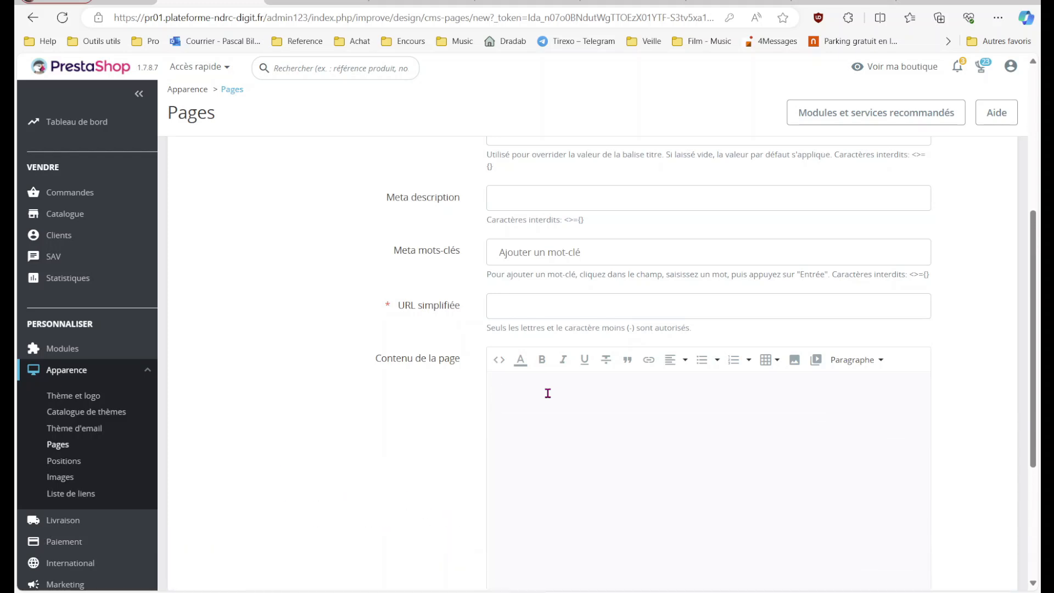
scroll(548, 393, "down", 3)
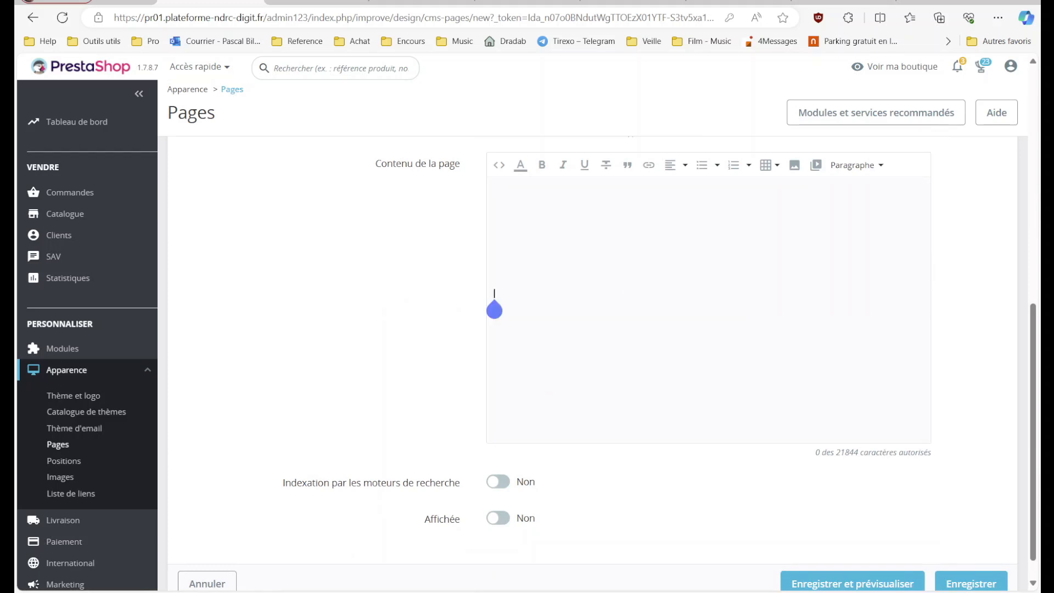
- Insert the cms-img picture into the new page's content at 370 x 192
left_click(795, 170)
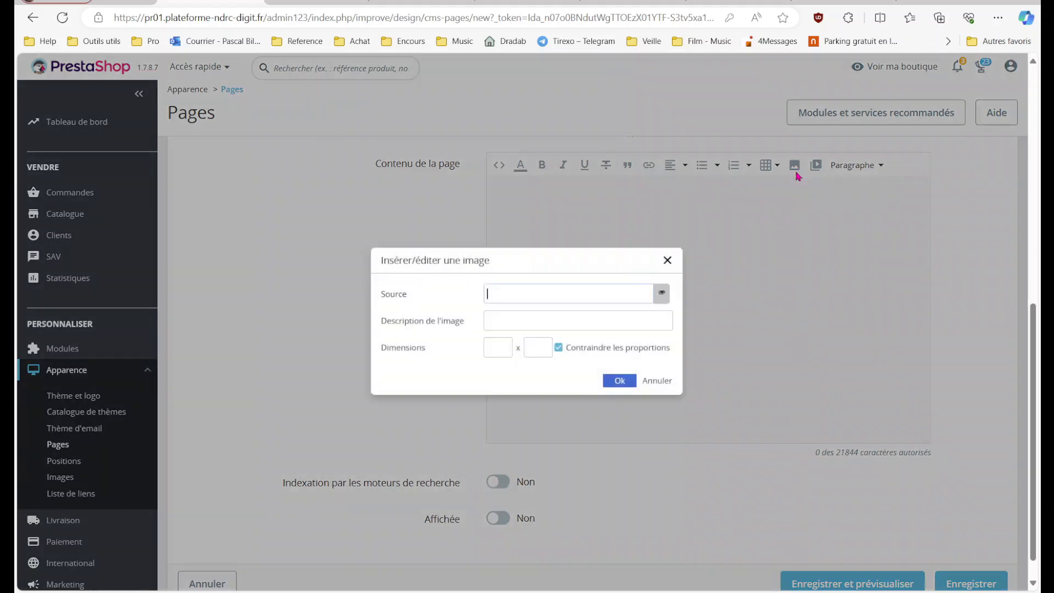
left_click(662, 294)
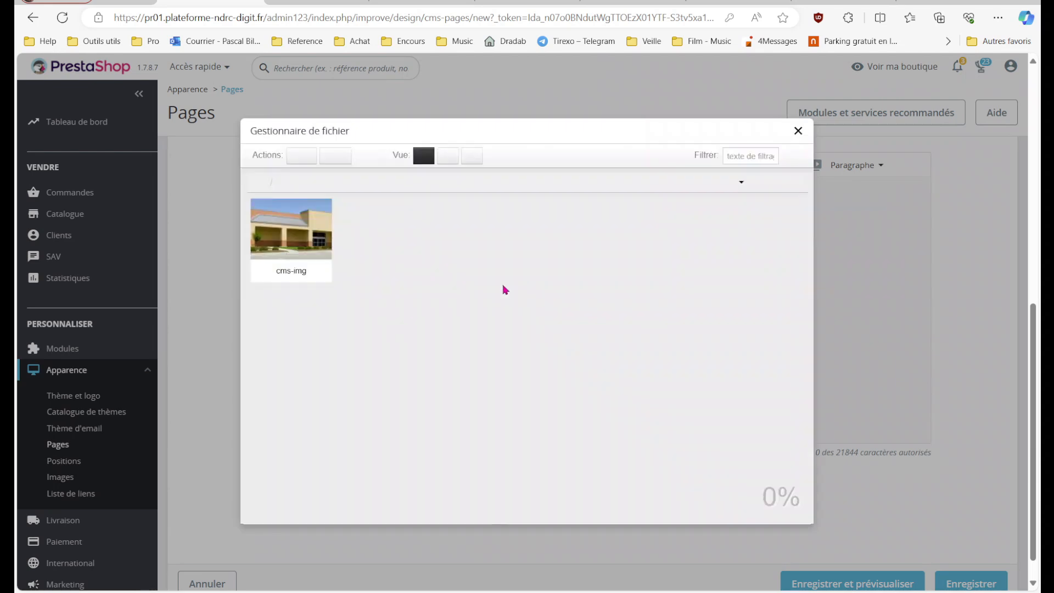
left_click(316, 227)
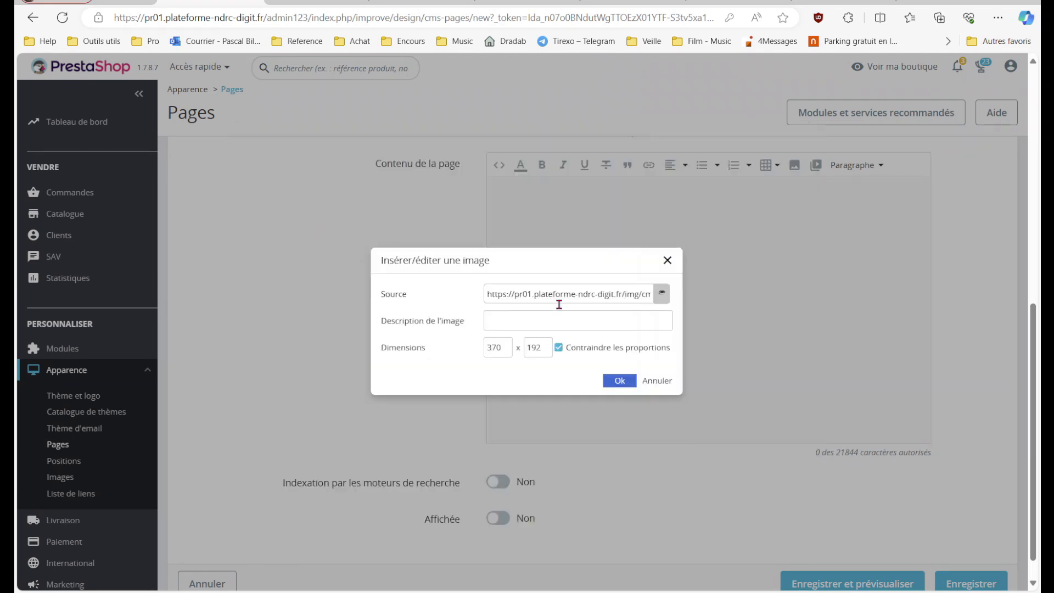
left_click(622, 381)
- Add the filler text lines "mzqkfvdsjvsojdmovesd" and "veskdhvlhdsv" above the image, followed by a new line
left_click(707, 240)
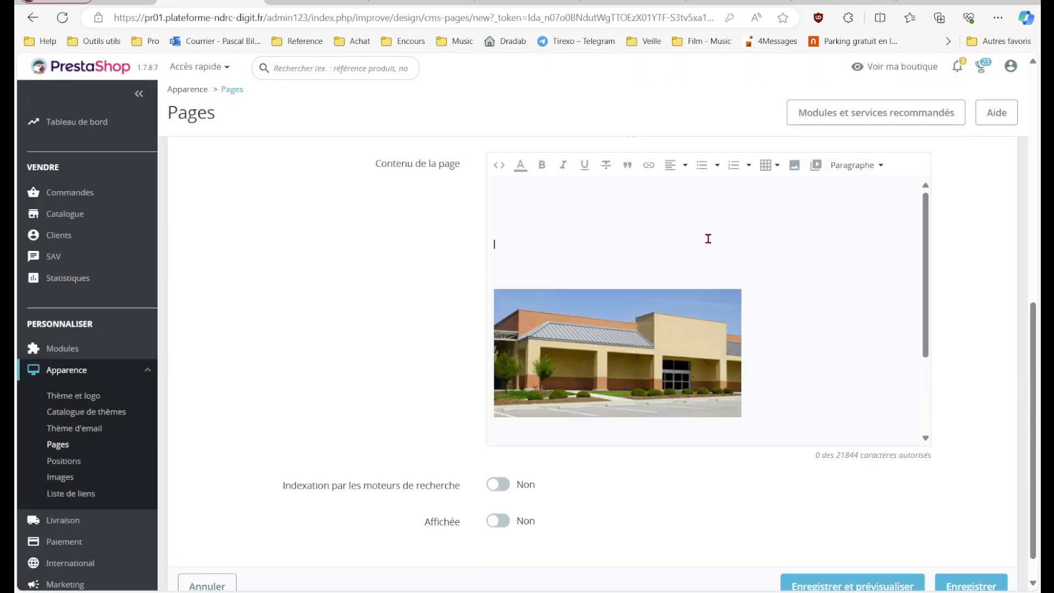
type("mzqkfvdsjvsojdmovesd")
key("Return")
type("veskdhvlhdsv")
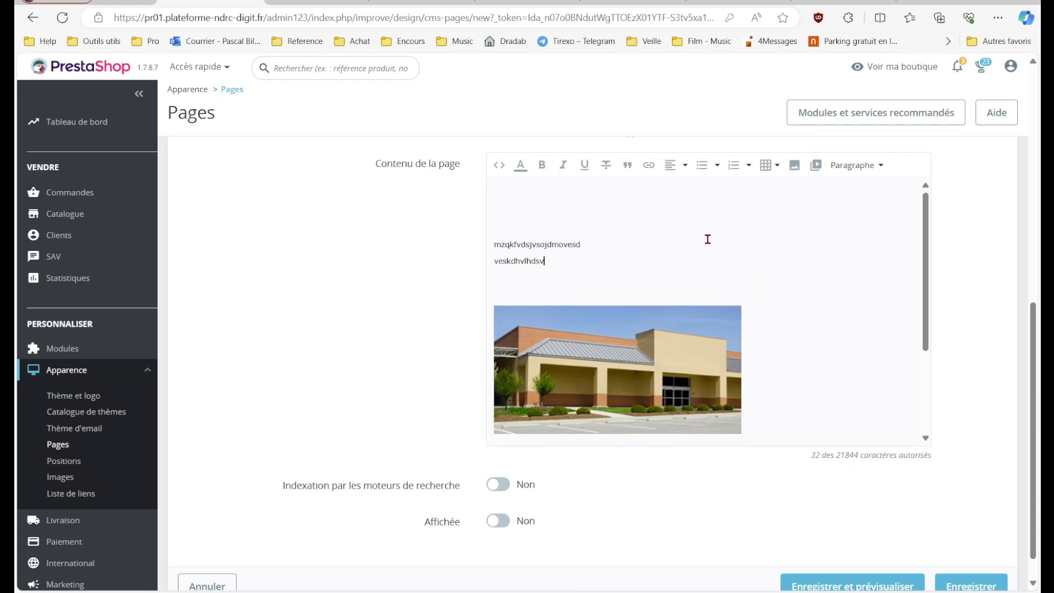
key("Return")
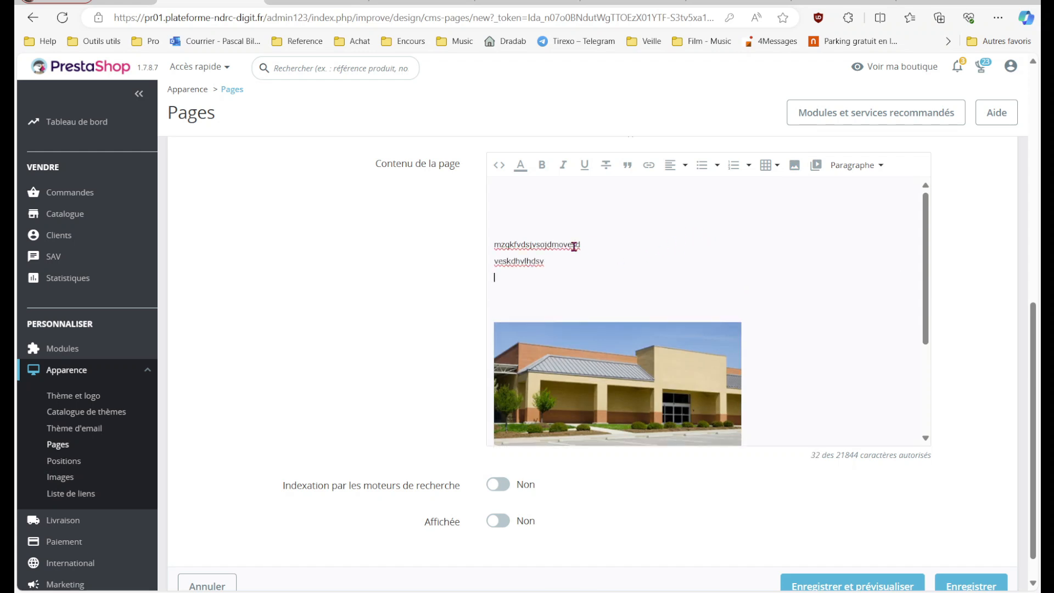
- Try right alignment on the two filler text lines, then centre them
left_click_drag(514, 241, 578, 257)
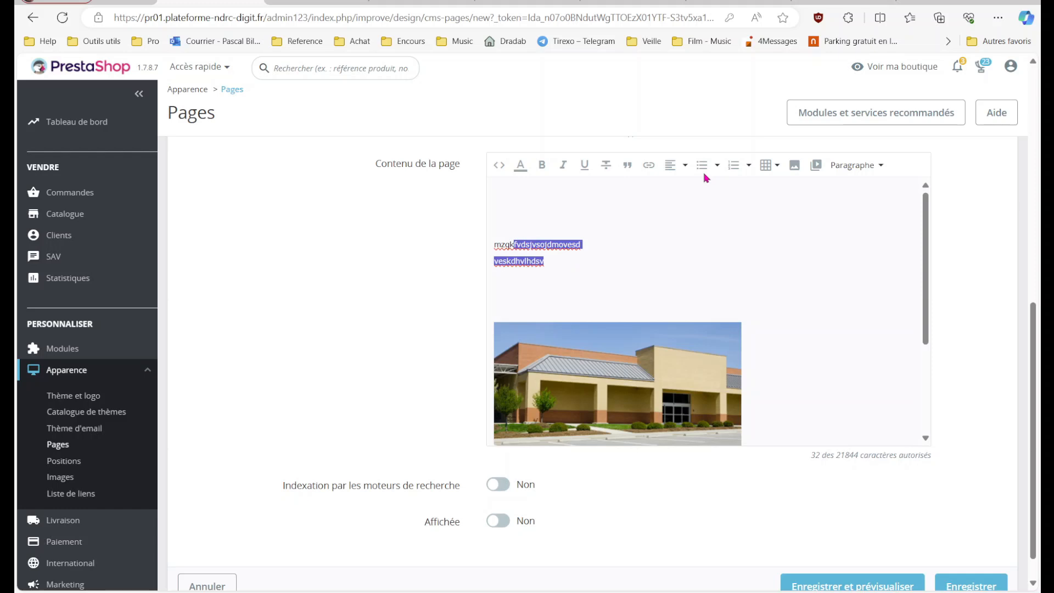
left_click(685, 166)
left_click(685, 207)
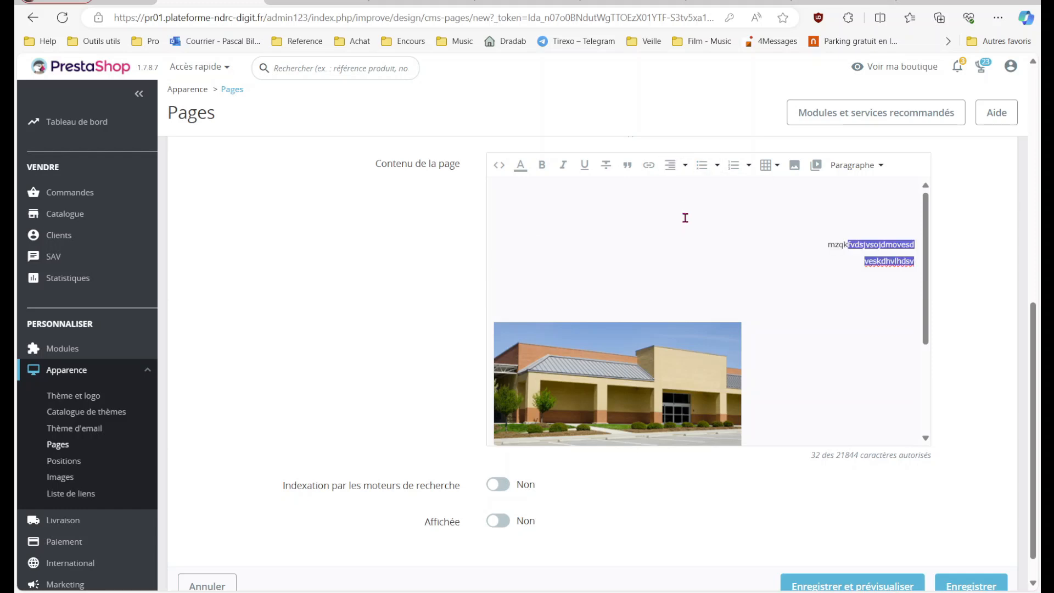
left_click(671, 165)
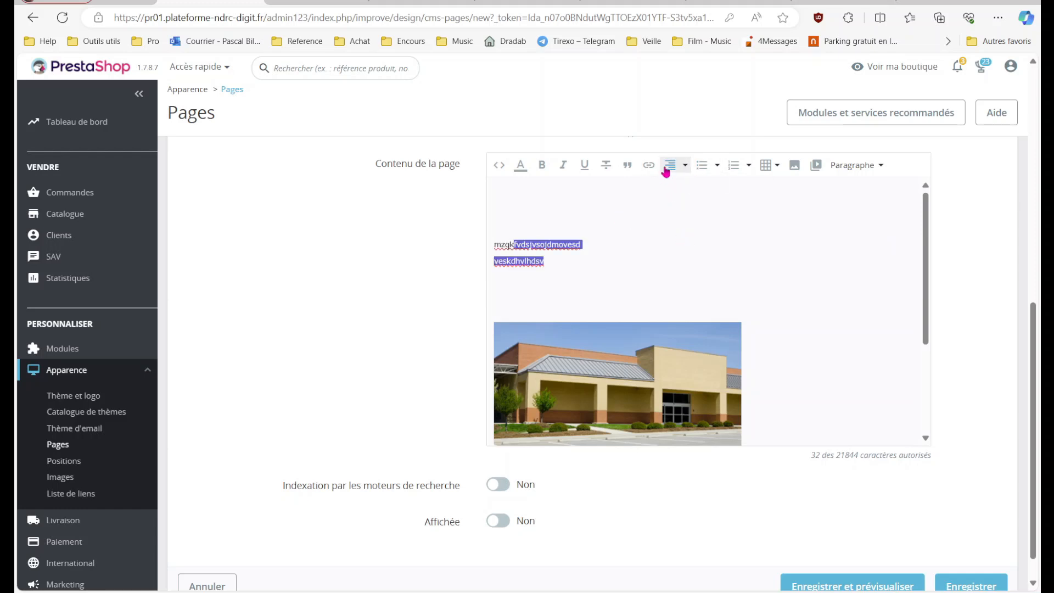
left_click(671, 166)
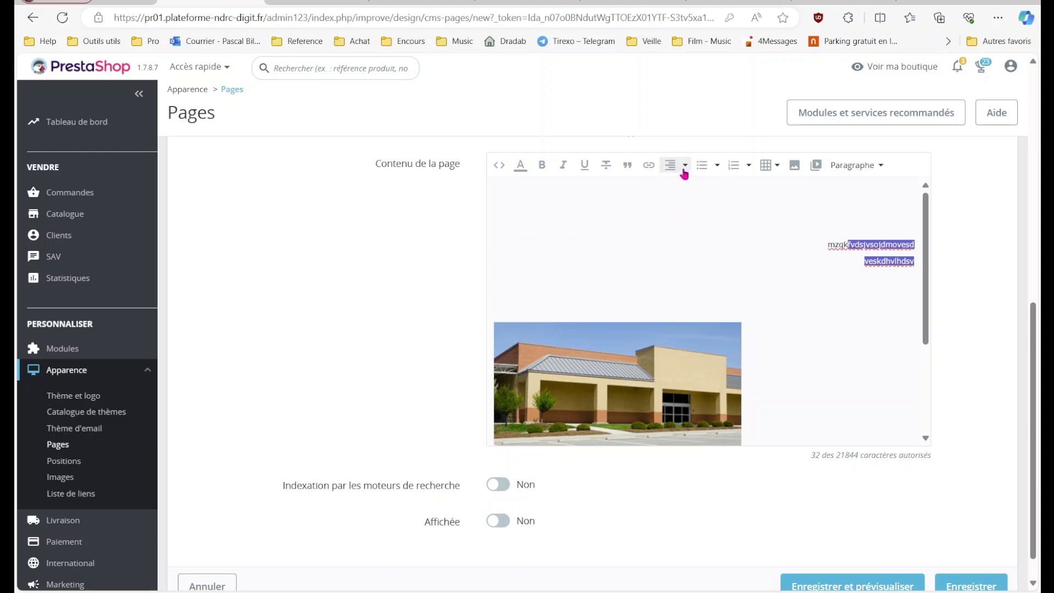
left_click(684, 170)
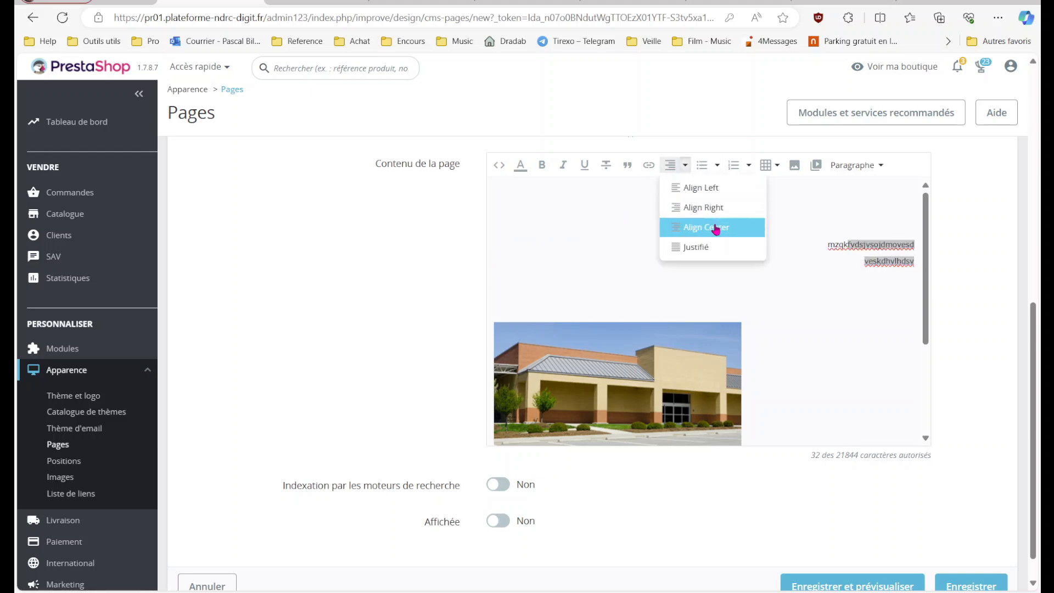
left_click(715, 228)
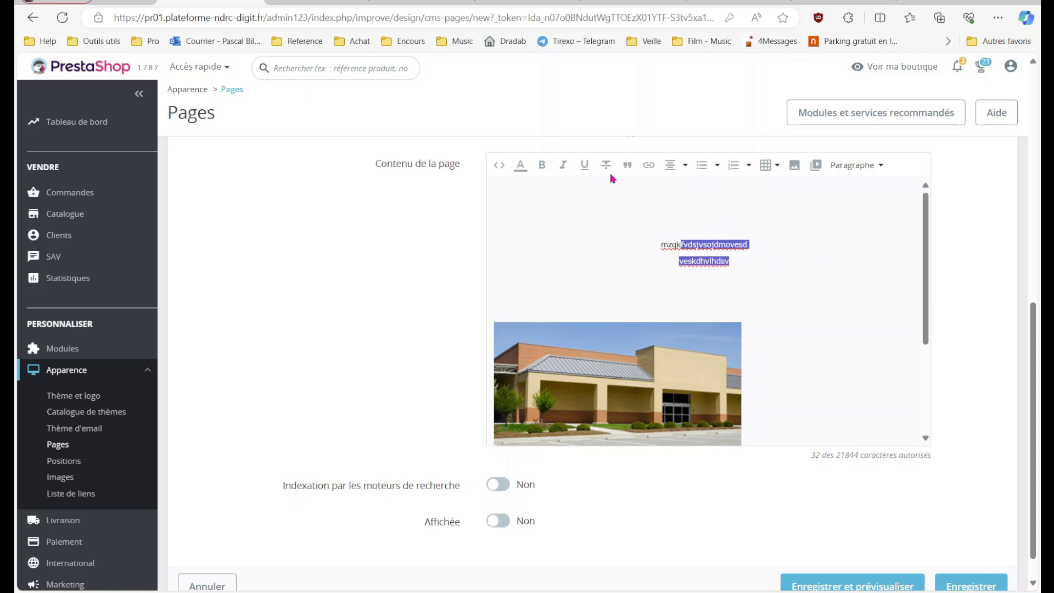
- Make the selected part of the two filler text lines bold and italic
left_click(541, 165)
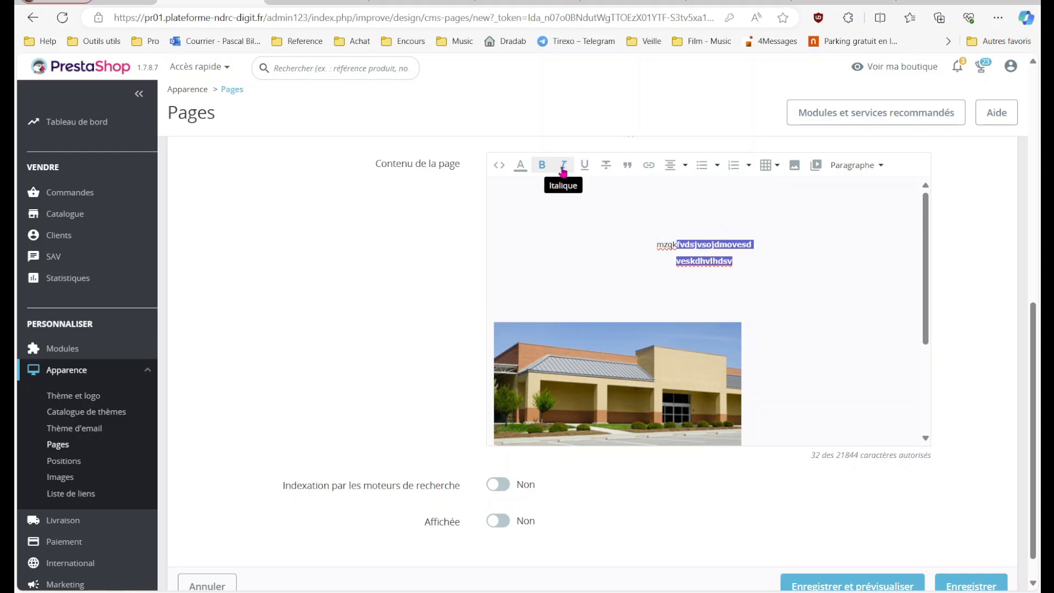
left_click(563, 168)
left_click(748, 287)
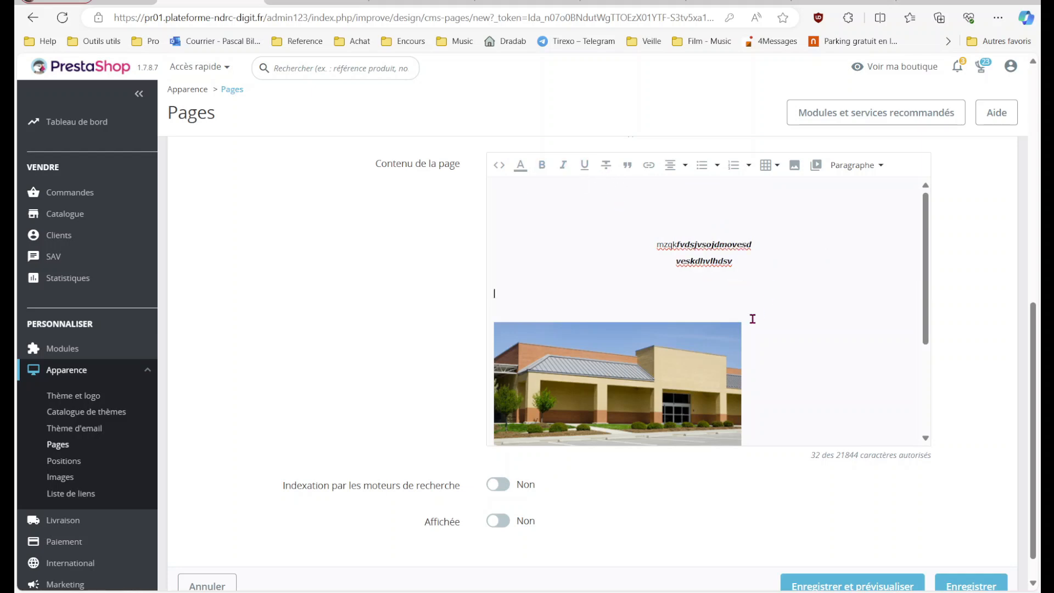
- Centre the building image in the page content and view the available paragraph and heading styles
left_click(730, 342)
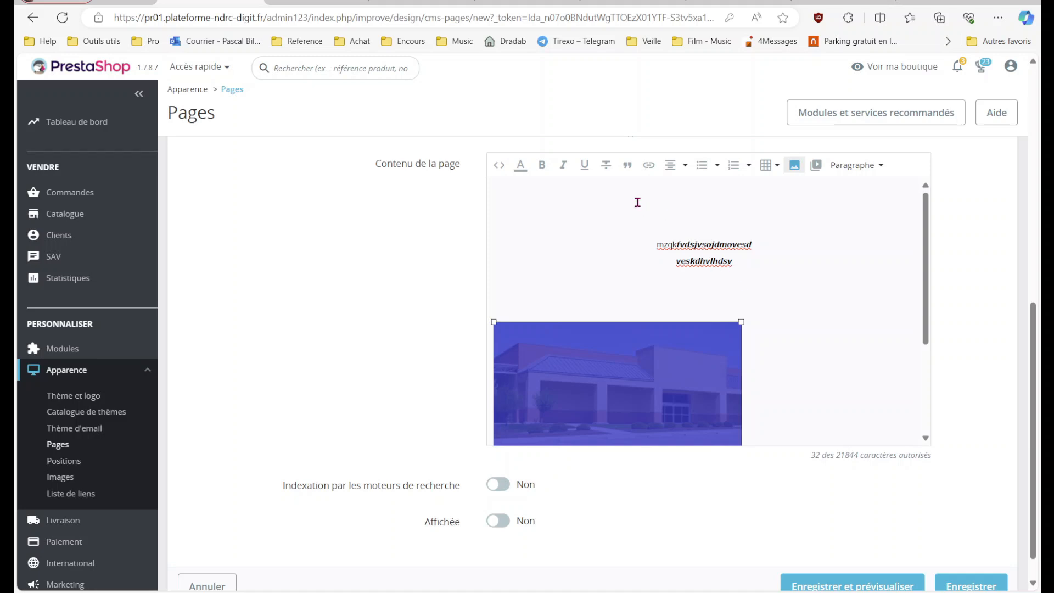
left_click(674, 166)
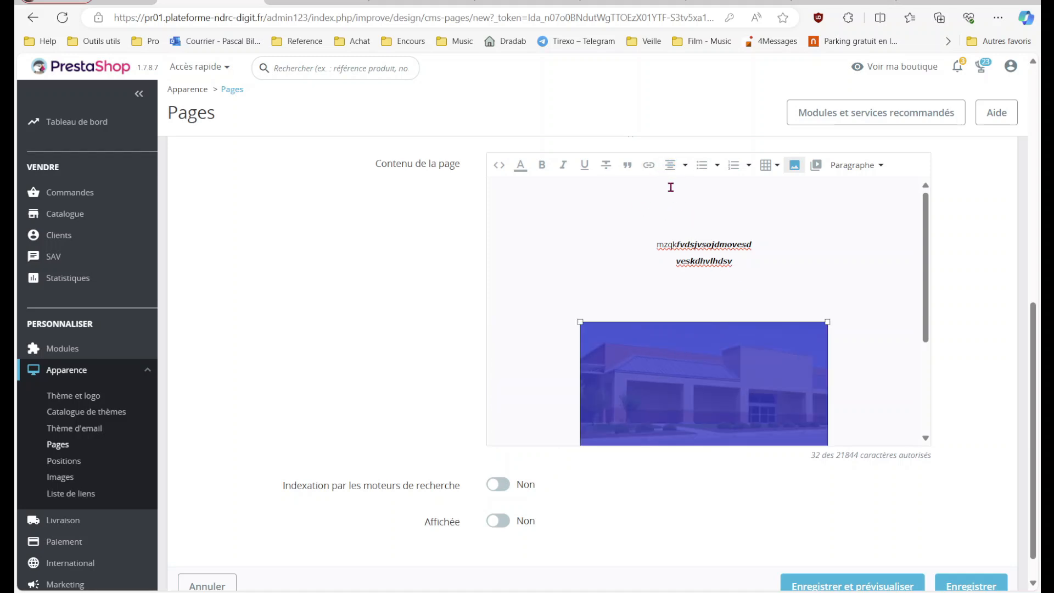
left_click(710, 288)
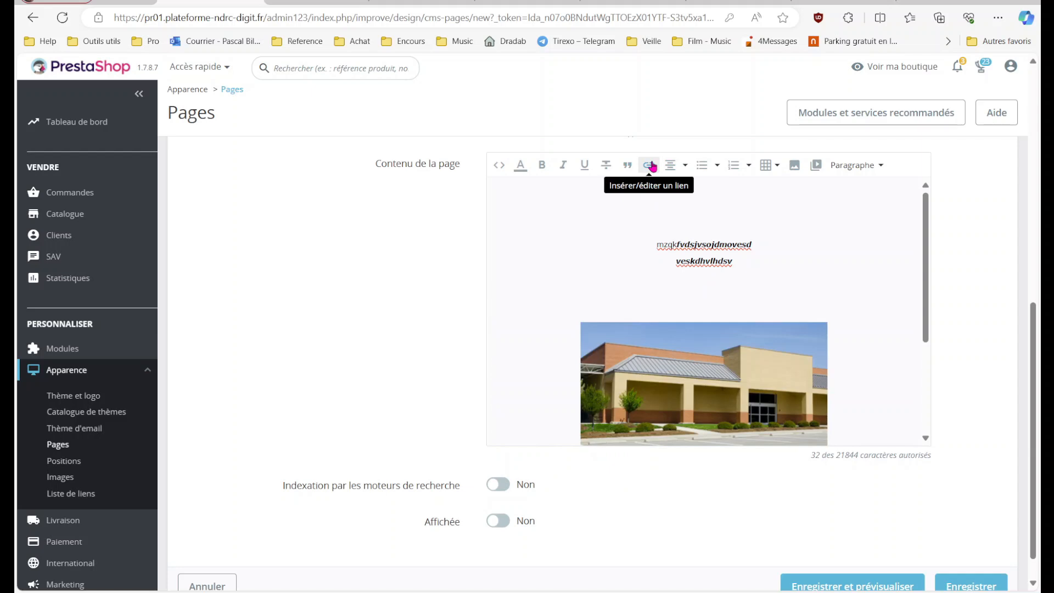
left_click(881, 166)
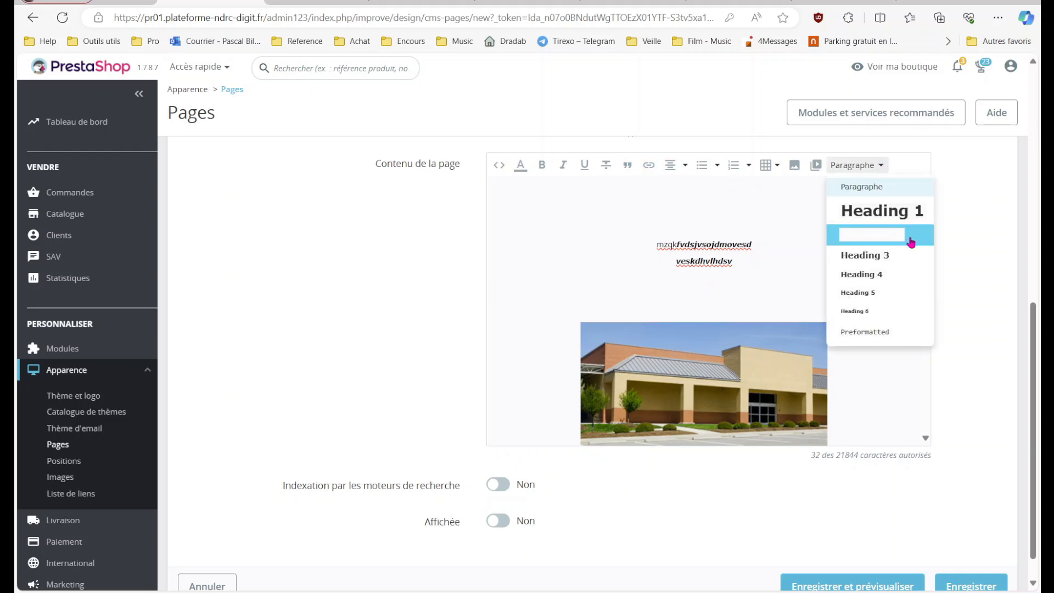
left_click(753, 257)
- Set Affichée to Oui for the page and enter the title "test nouvelle page"
middle_click(422, 337)
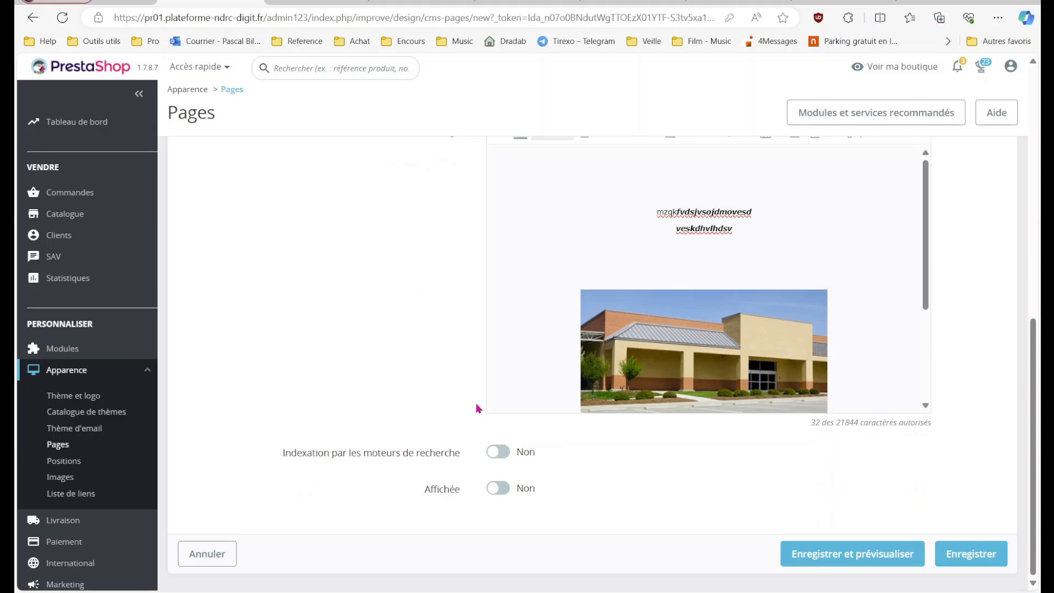
left_click(500, 488)
scroll(417, 338, "up", 10)
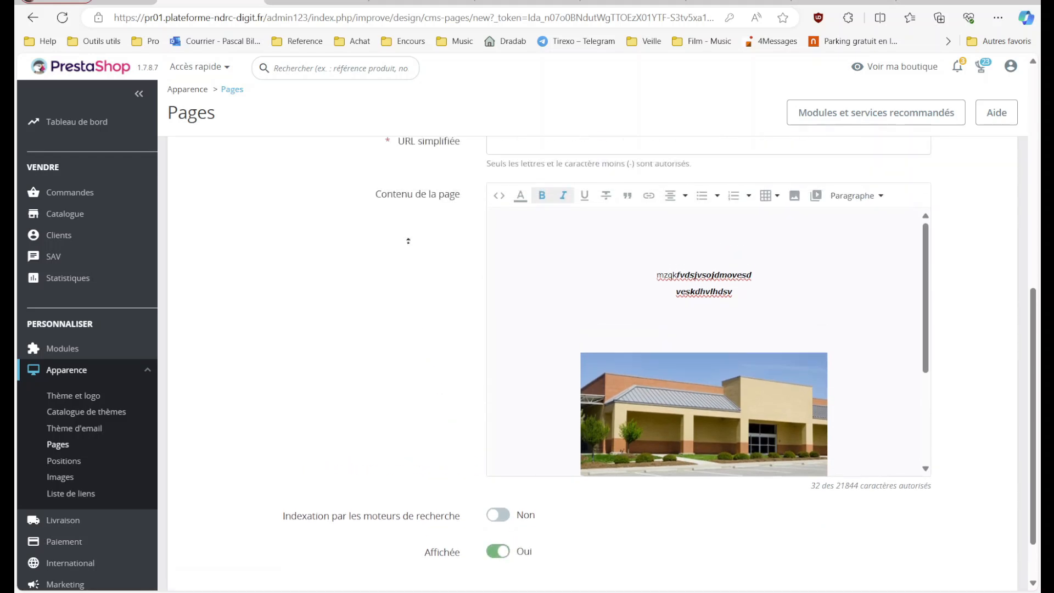
left_click(559, 296)
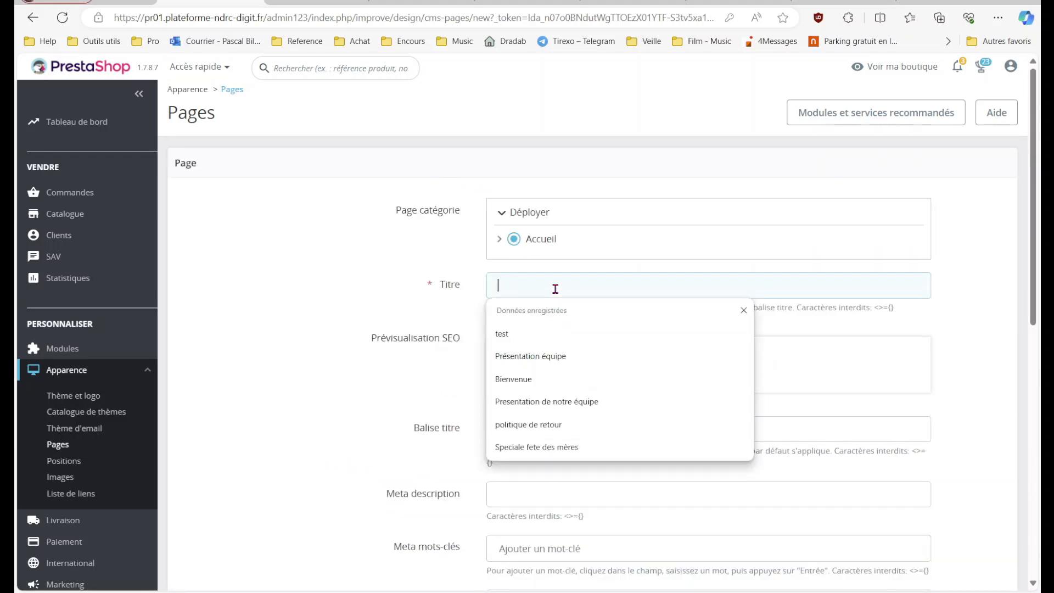
type("test n")
type("ouvelle page")
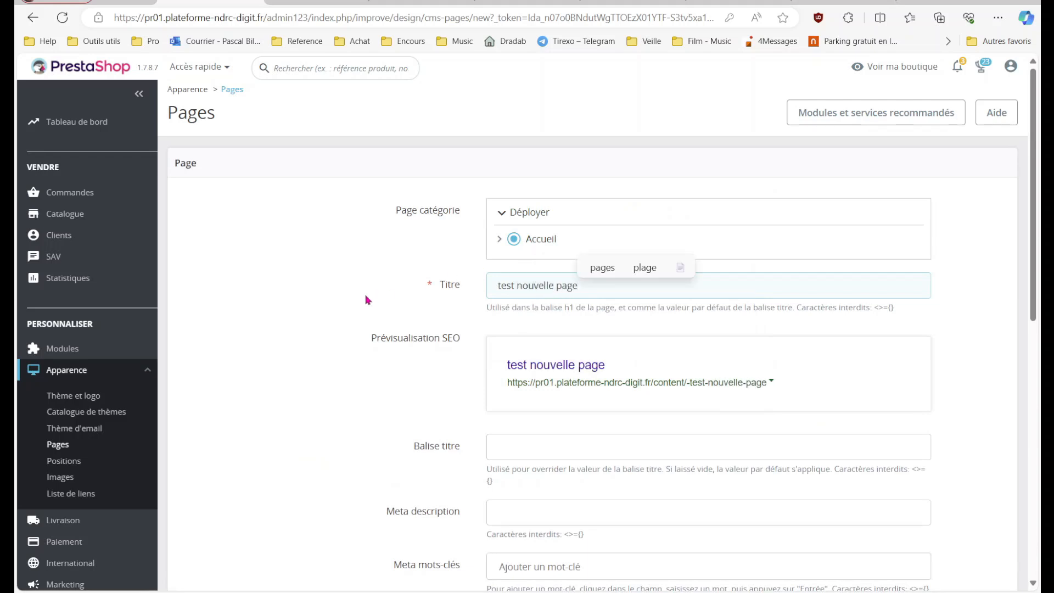
- Save the new page and open the Spéciale fête des mères page from the Accueil category's list
scroll(675, 307, "down", 6)
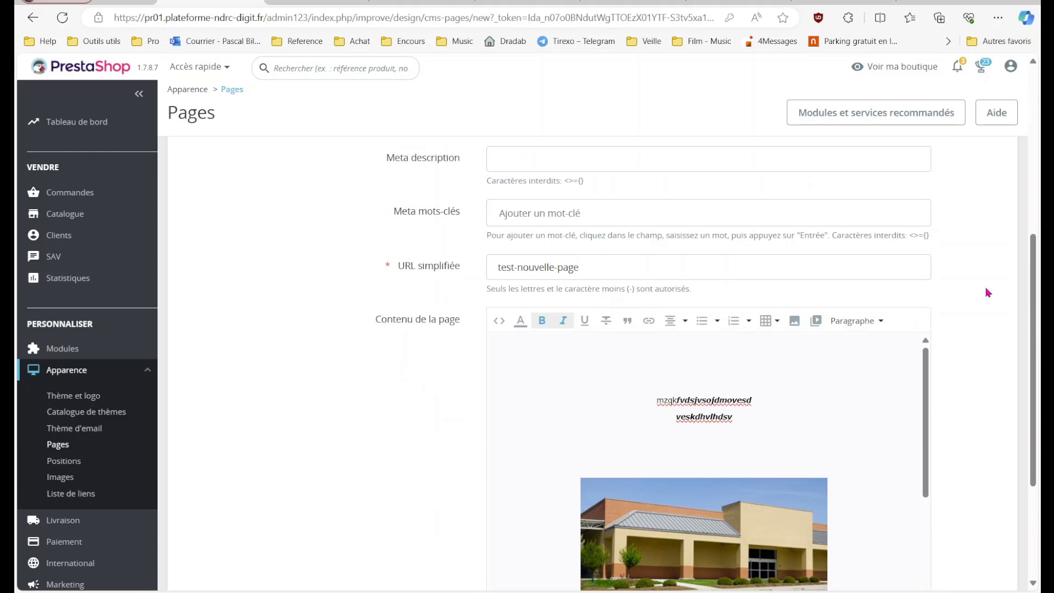
scroll(986, 289, "down", 3)
left_click(998, 551)
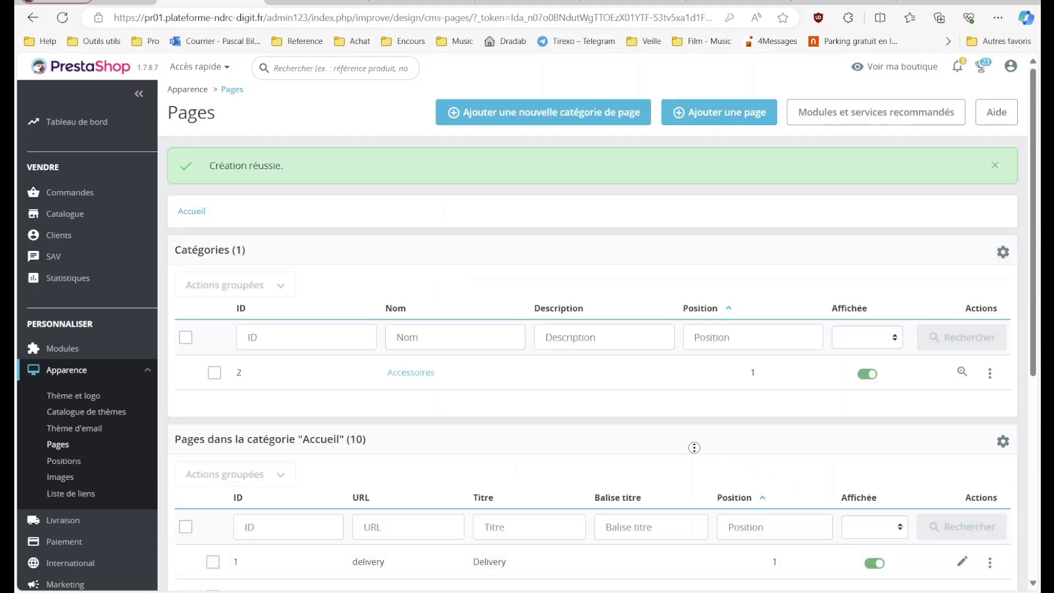
scroll(696, 496, "down", 1)
scroll(696, 496, "down", 6)
left_click(694, 497)
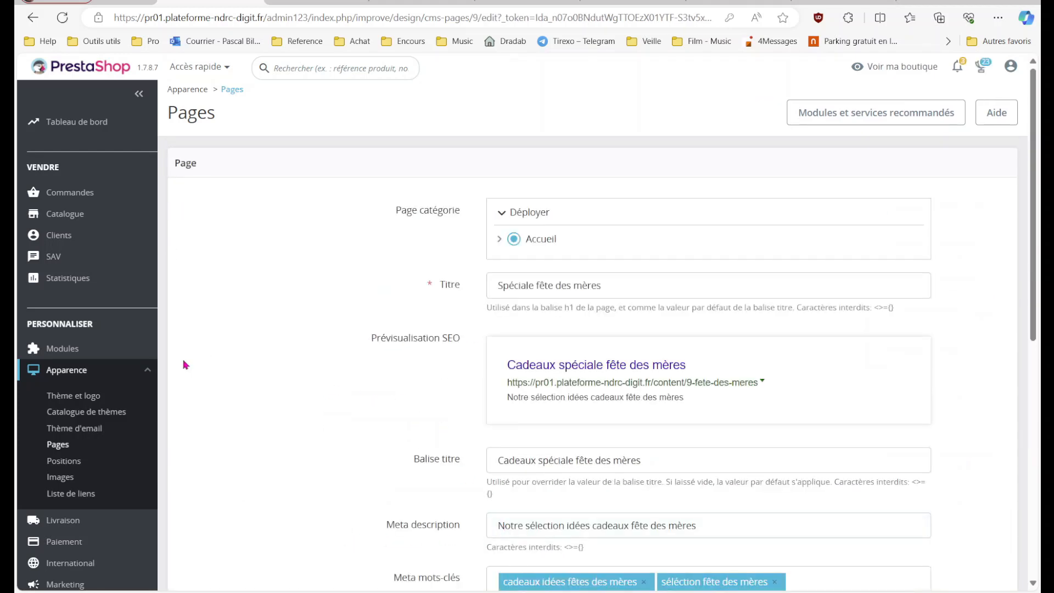
- Open the Produits block from Liste de liens and tick the test nouvelle page content page
left_click(83, 492)
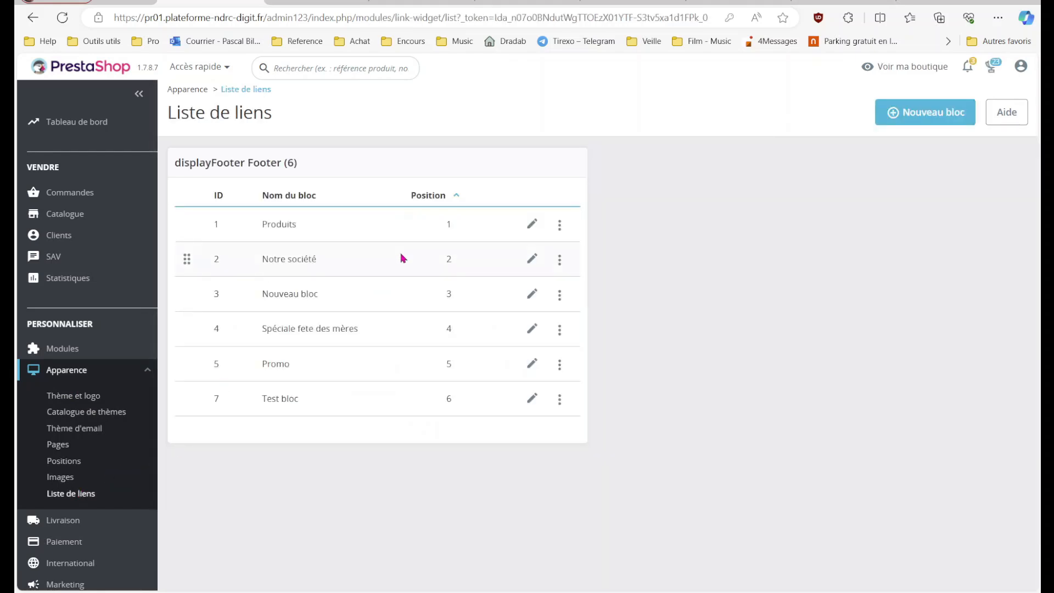
left_click(541, 233)
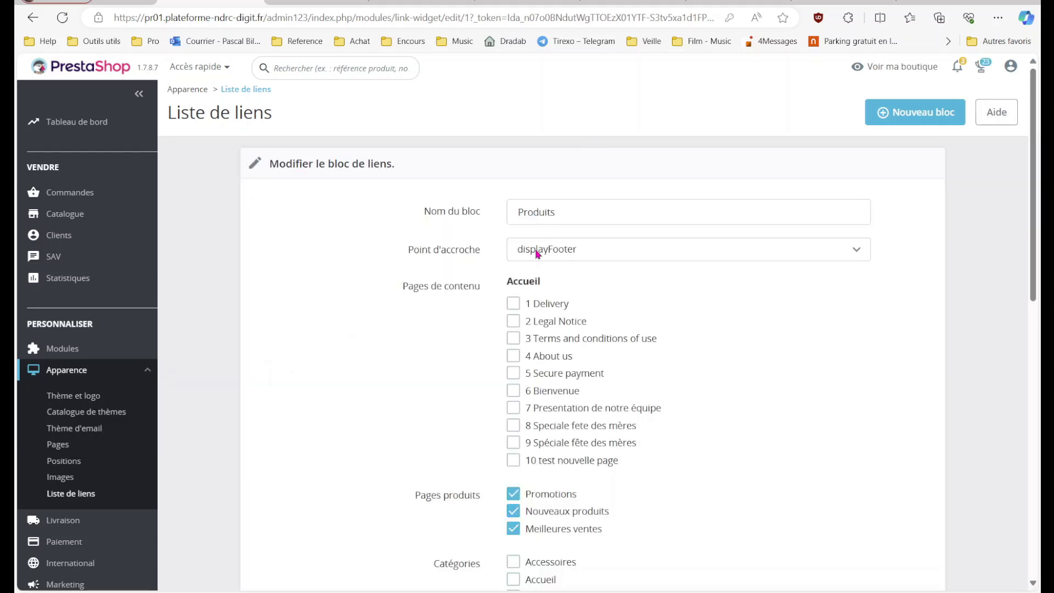
left_click(514, 461)
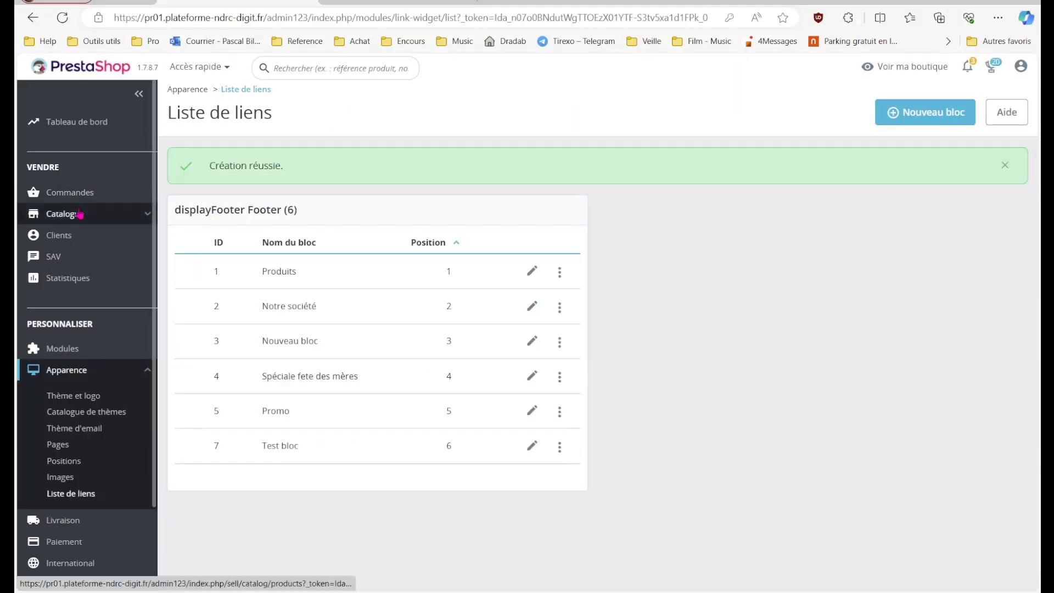
- Open the catalogue's product list and start a new product
mouse_move(88, 214)
left_click(80, 241)
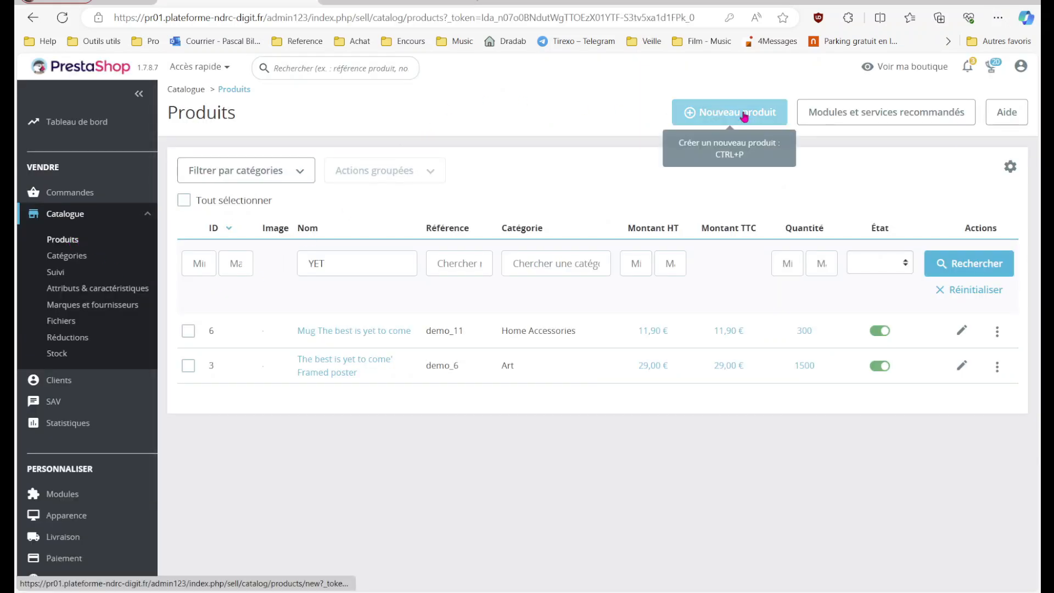
left_click(744, 114)
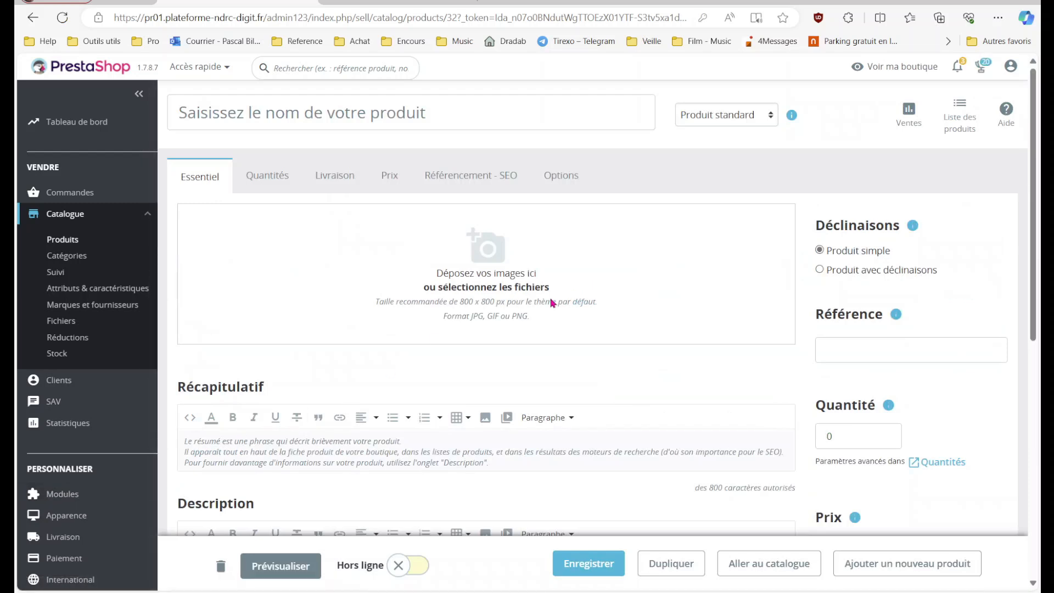
scroll(519, 309, "down", 1)
scroll(538, 275, "up", 1)
- Name the product "Nouveau produit"
left_click(553, 113)
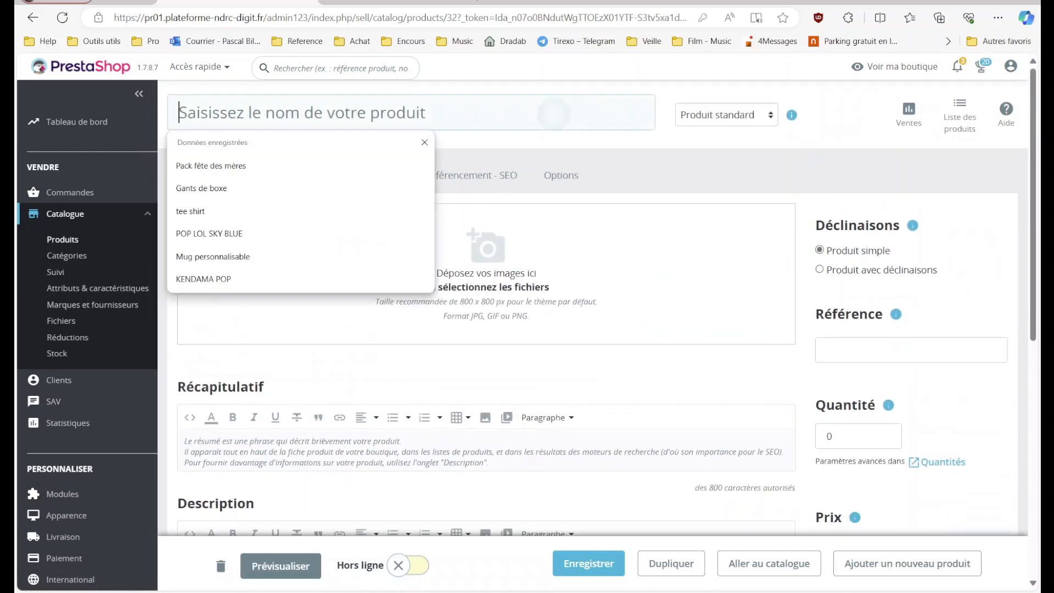
type("Nou")
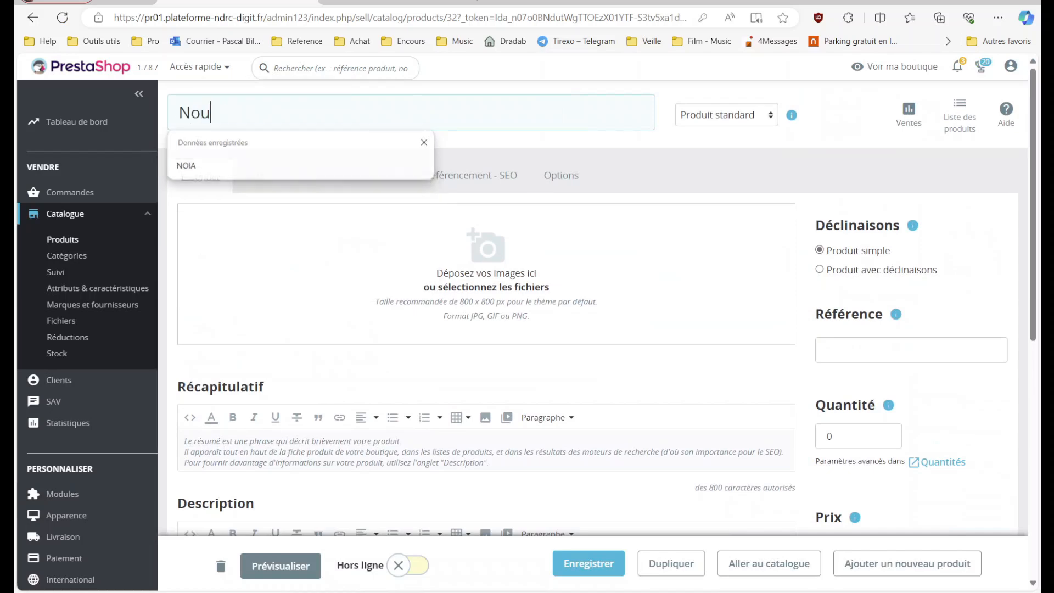
type("vau produit")
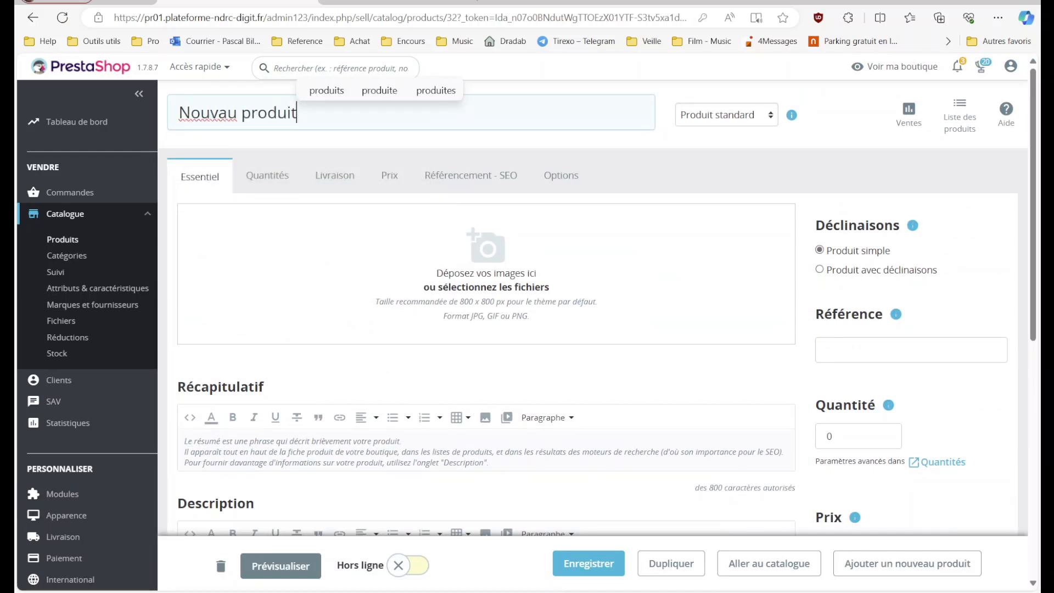
left_click(221, 113)
type("e")
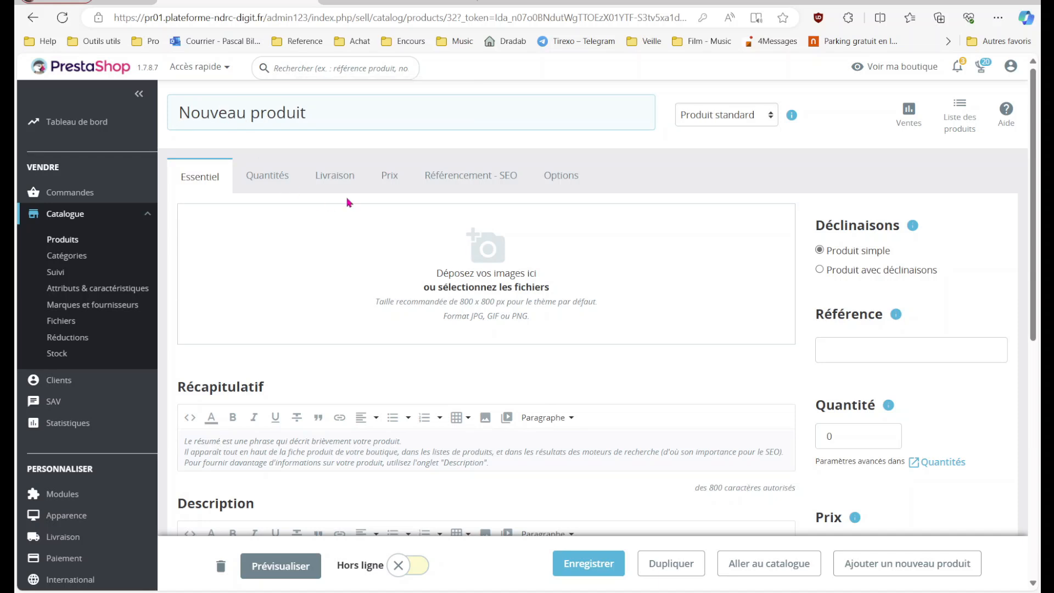
- Add the images 1.png and 2.png from the Images folder to the new product
left_click(408, 126)
left_click(489, 267)
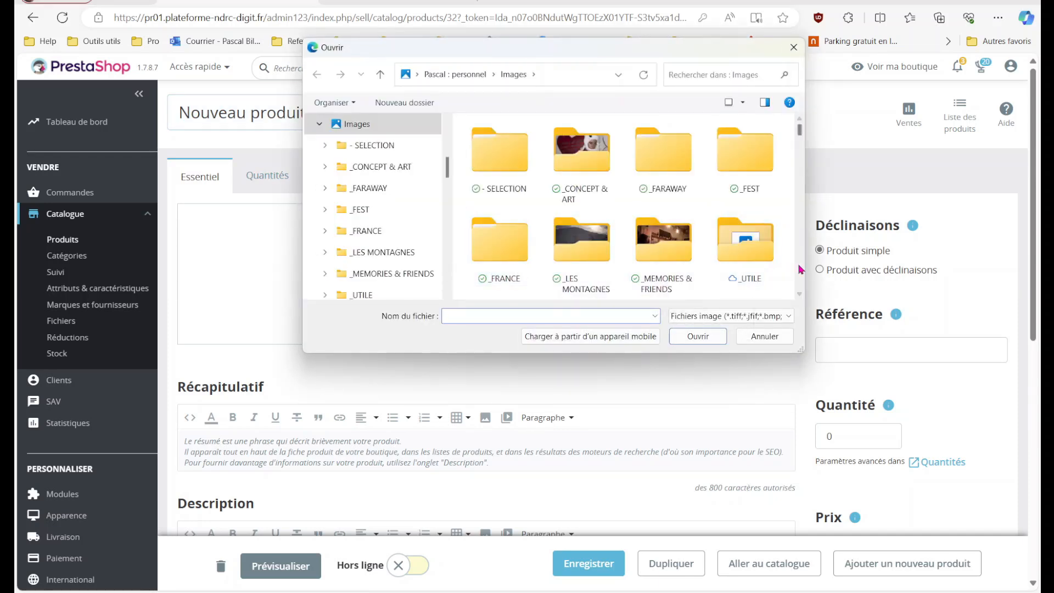
scroll(793, 270, "down", 5)
left_click(678, 162)
left_click(734, 146, "ctrl")
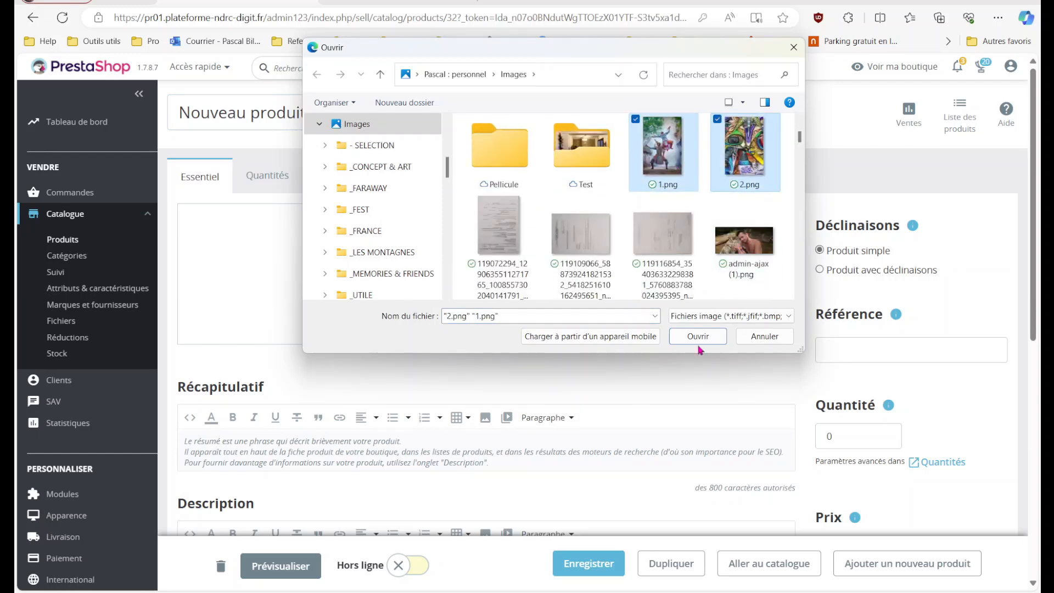
left_click(698, 337)
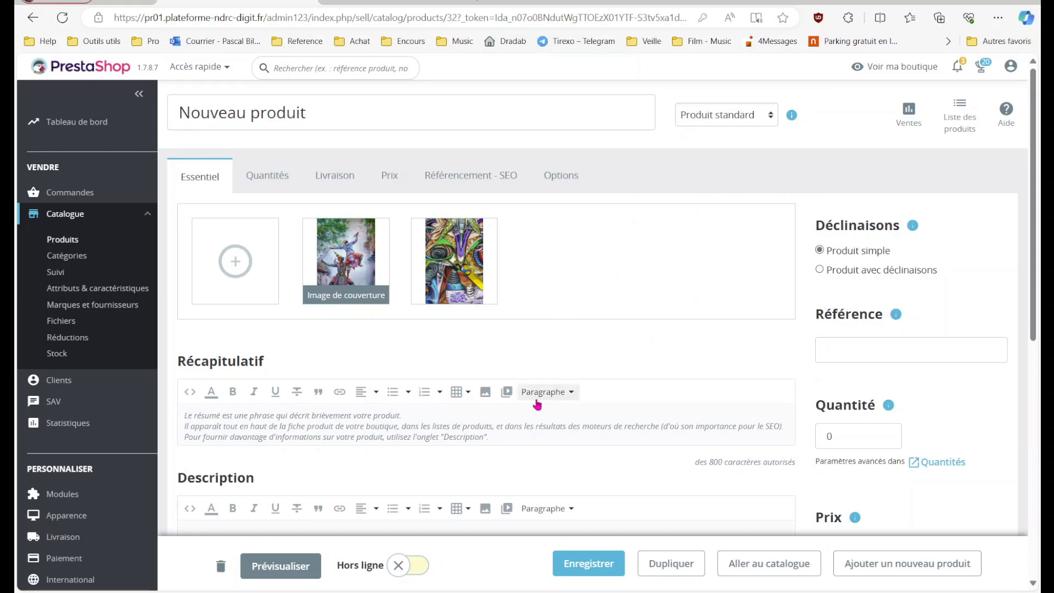
left_click(494, 421)
scroll(492, 420, "down", 3)
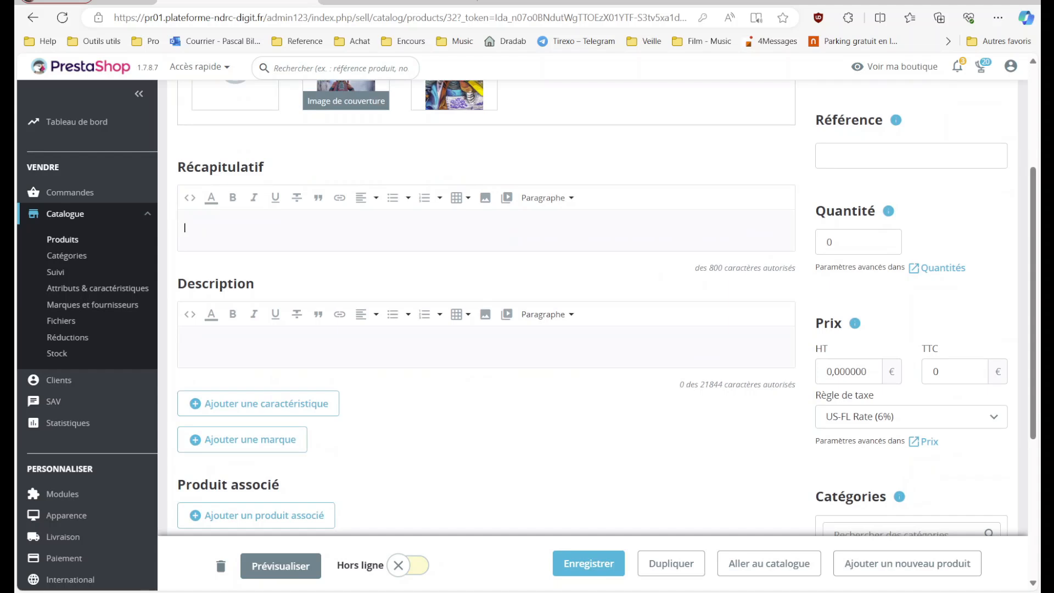
left_click(649, 357)
left_click(643, 229)
left_click(640, 355)
left_click(640, 227)
- Write a bulleted product description with the items "Baterie 2h" and "Champ vision", and end the list below them
left_click(640, 353)
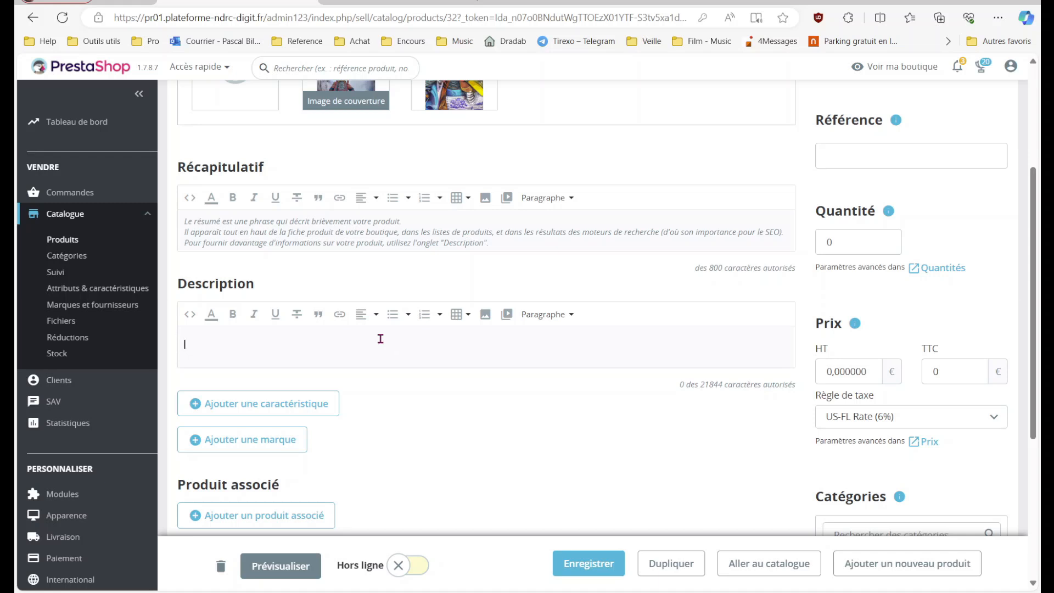
left_click(393, 316)
type("Baterie 2h")
key("Return")
type("Champ vision")
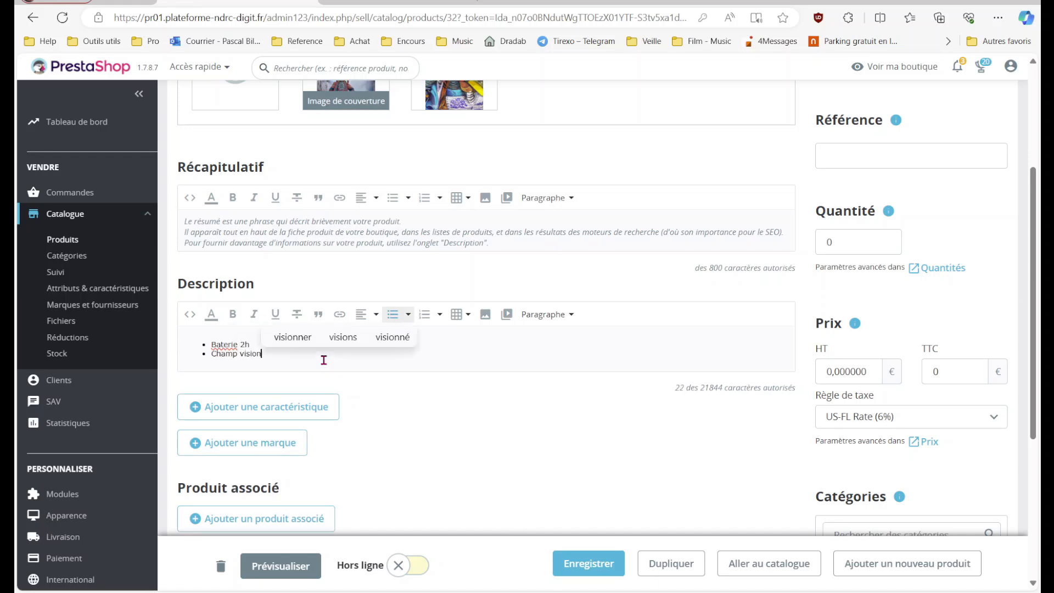
key("Return")
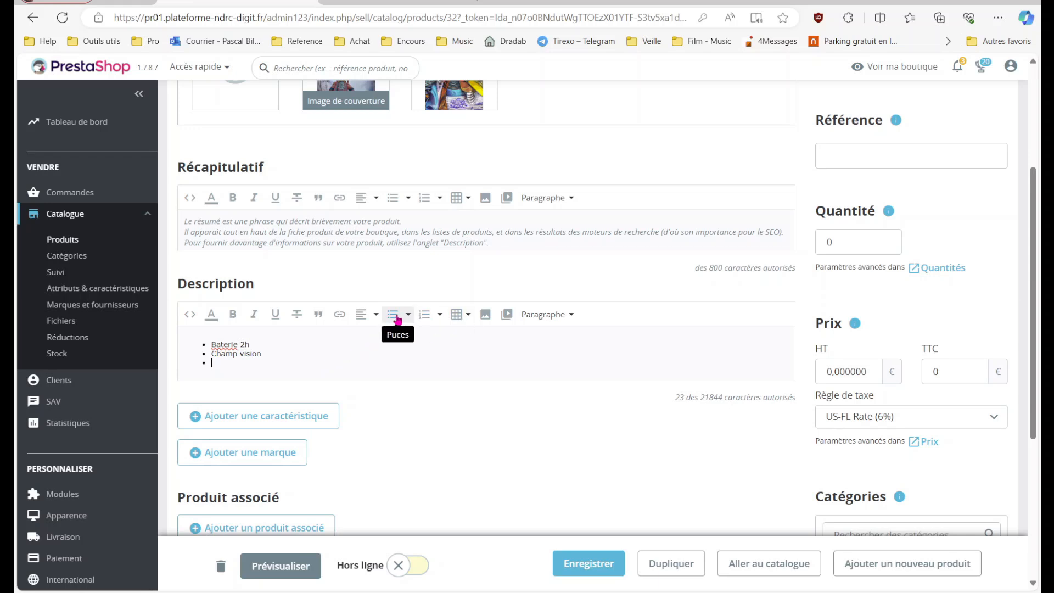
left_click(547, 315)
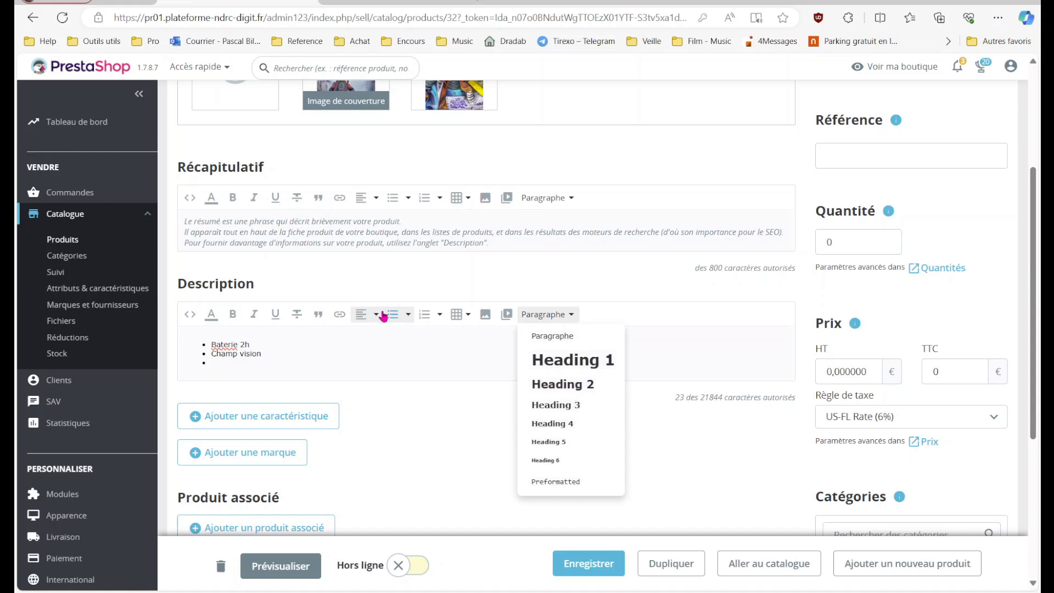
left_click(399, 319)
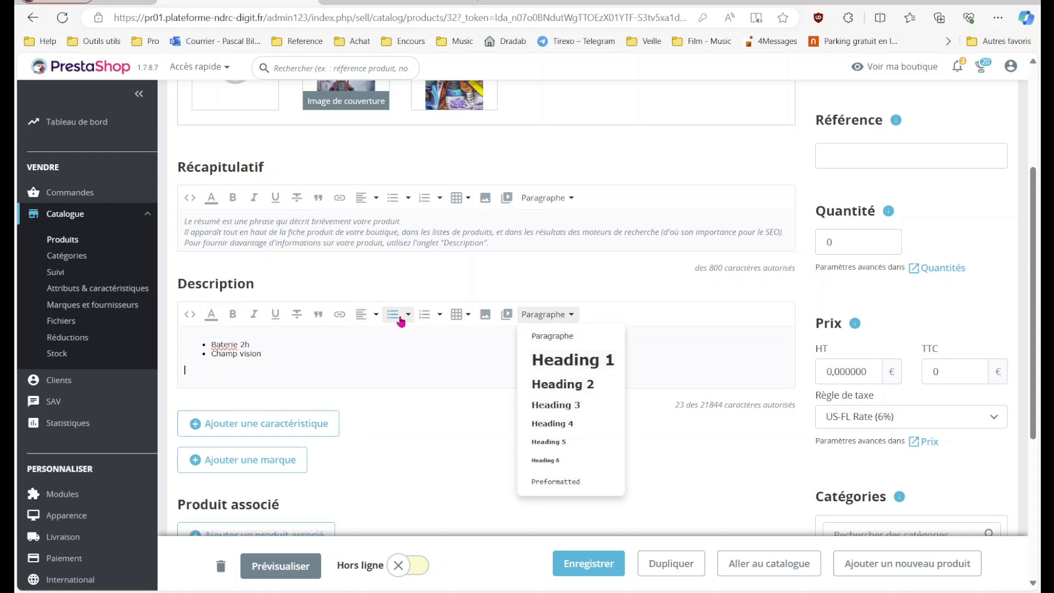
- Add a characteristic to the product, choosing Composition with the predefined value Synthetique
left_click(431, 229)
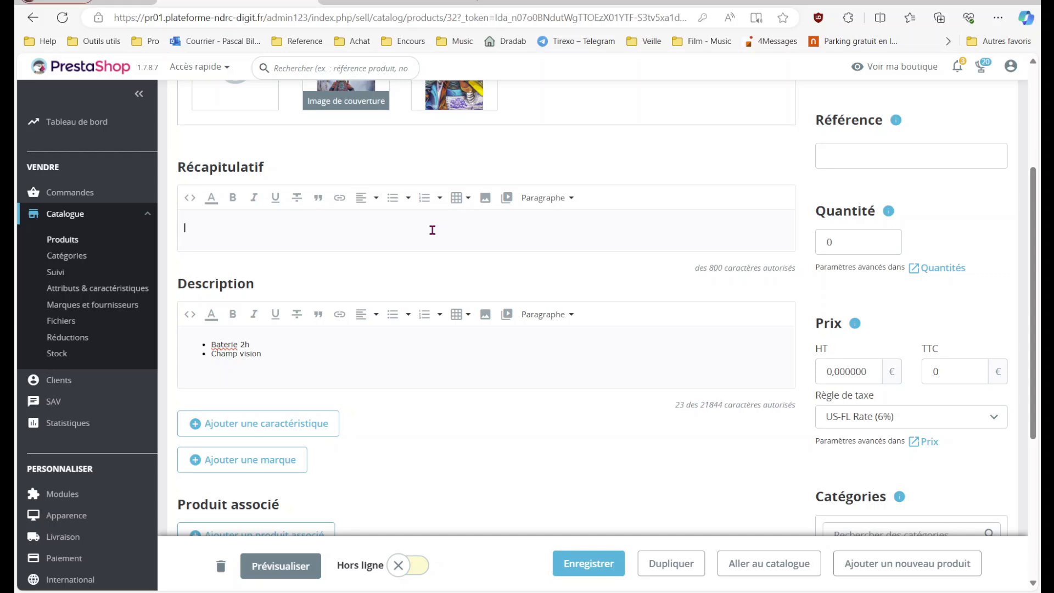
left_click(433, 231)
scroll(575, 426, "down", 1)
scroll(574, 426, "up", 1)
scroll(574, 426, "down", 2)
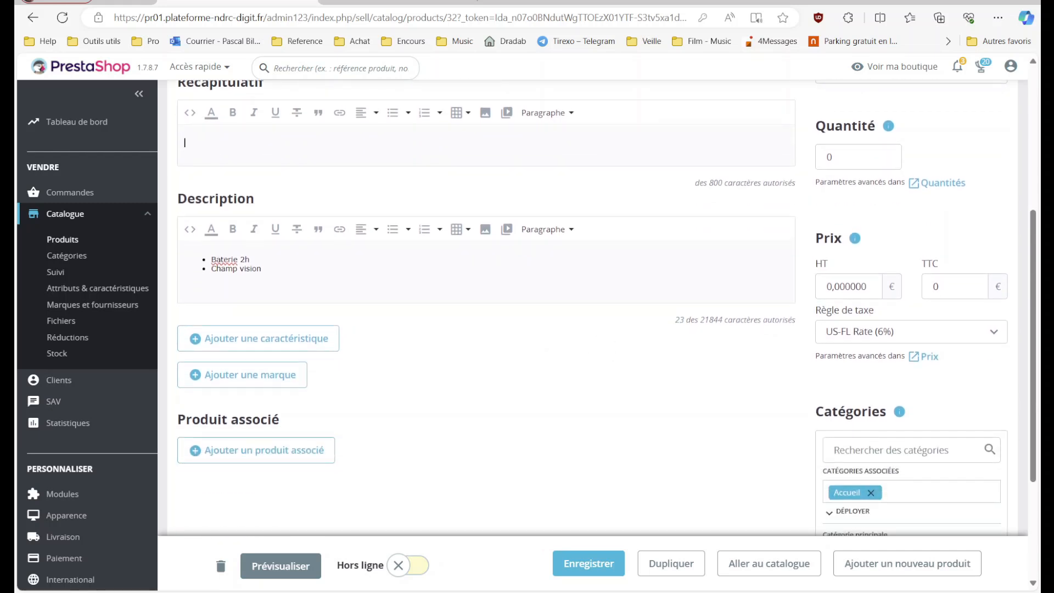
left_click(258, 338)
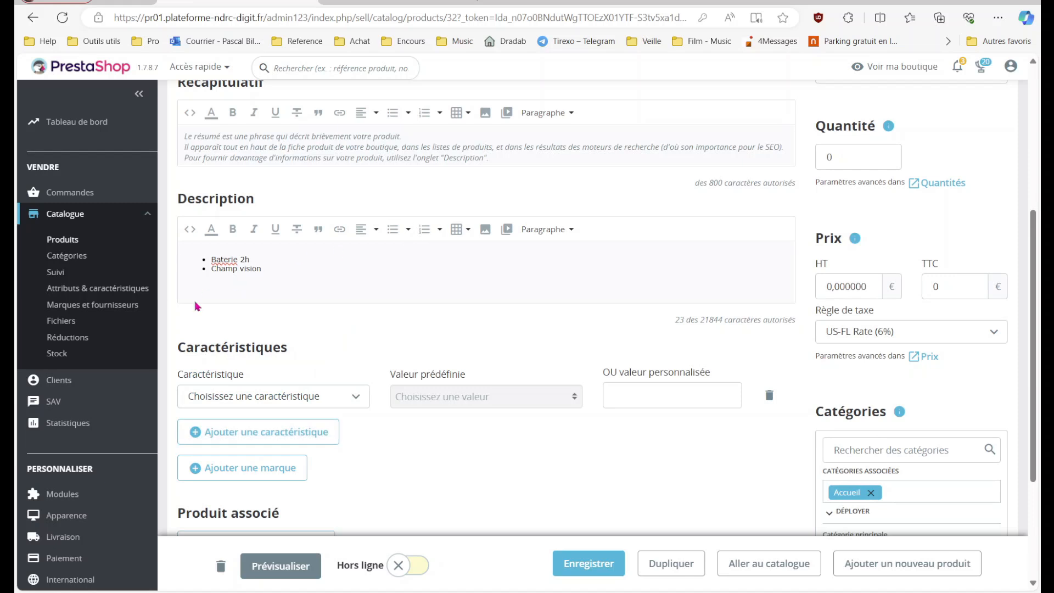
left_click_drag(204, 260, 330, 285)
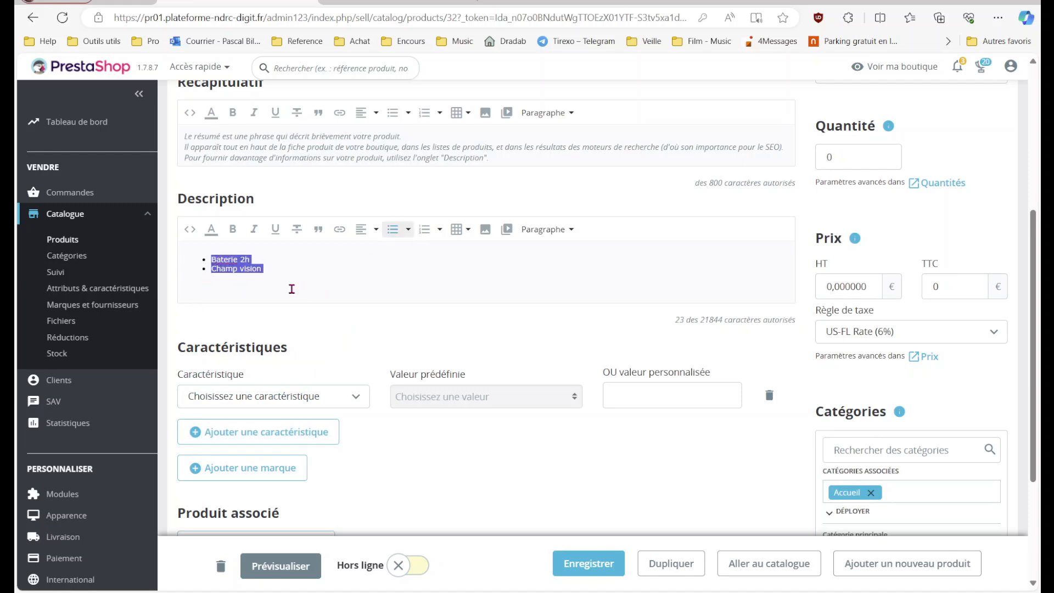
left_click(284, 401)
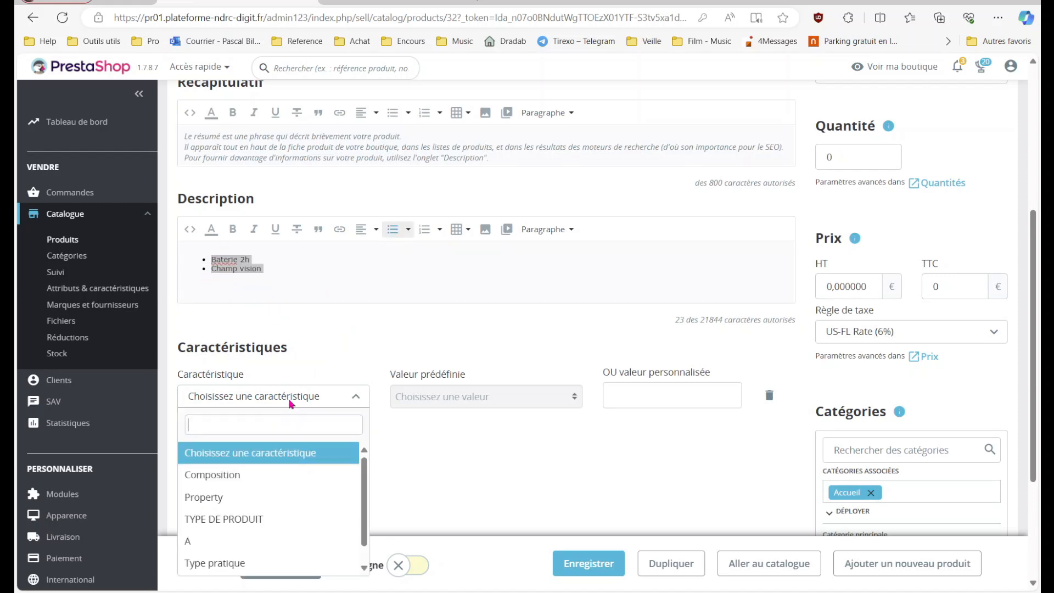
left_click(267, 473)
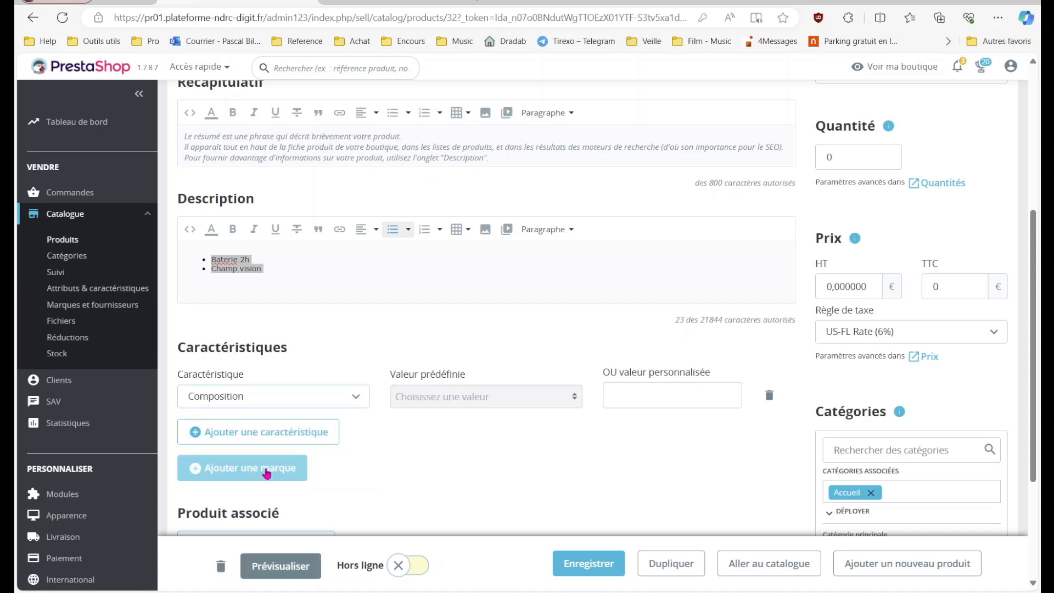
left_click(500, 397)
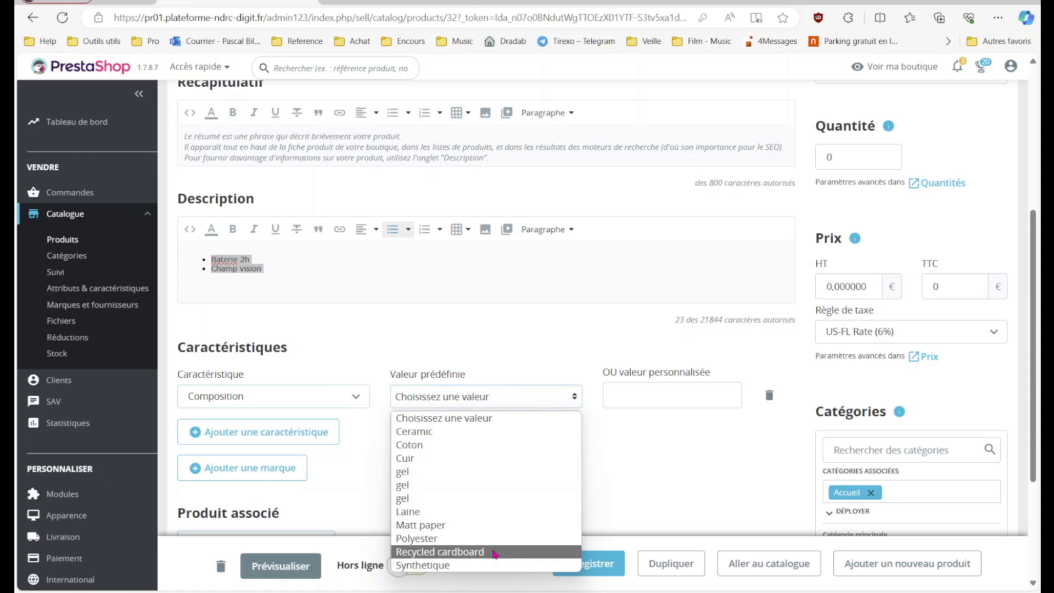
left_click(485, 571)
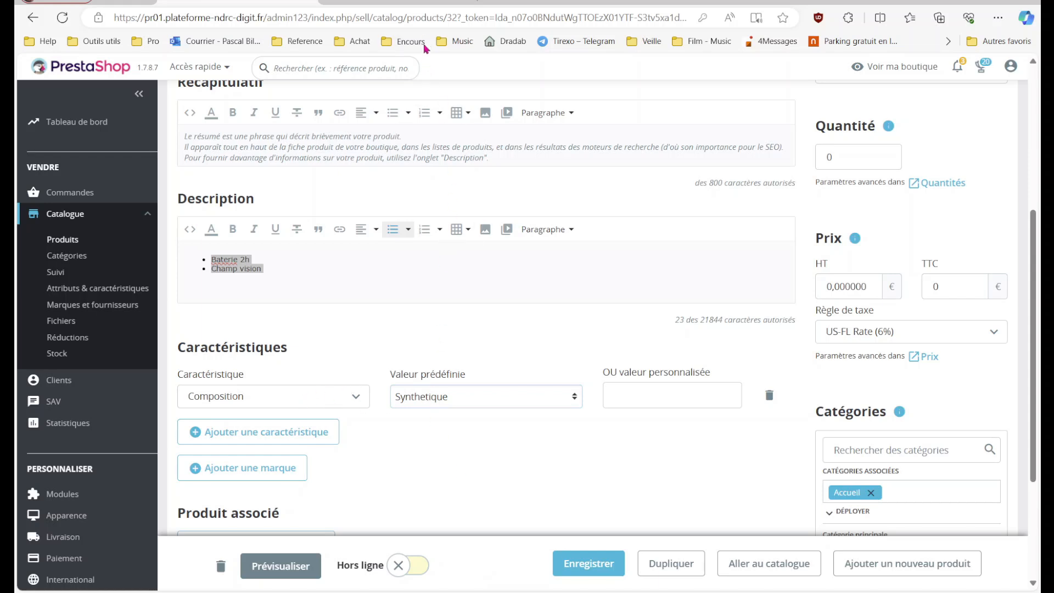
- Switch to the storefront, open the Clothes category and examine its filters, narrowing the products to the Women category
left_click(414, 9)
scroll(447, 129, "up", 20)
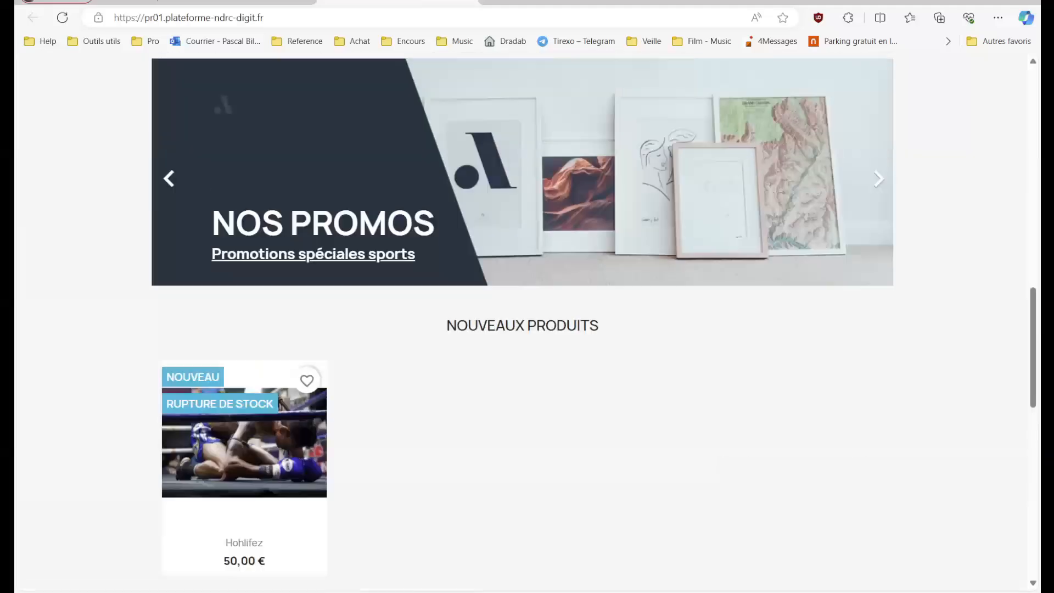
key("F5")
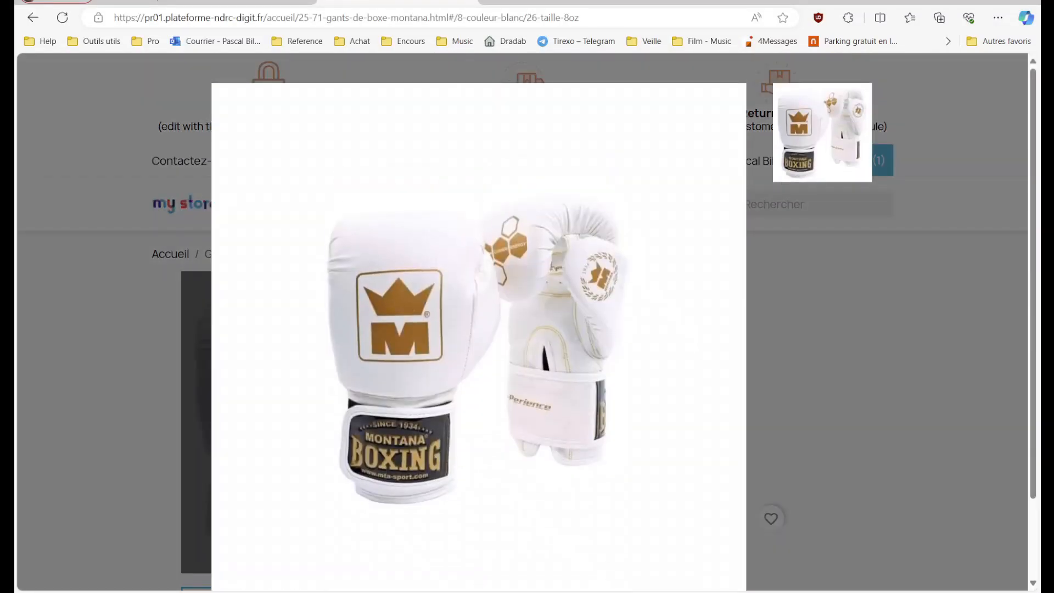
scroll(522, 323, "down", 6)
scroll(523, 322, "up", 6)
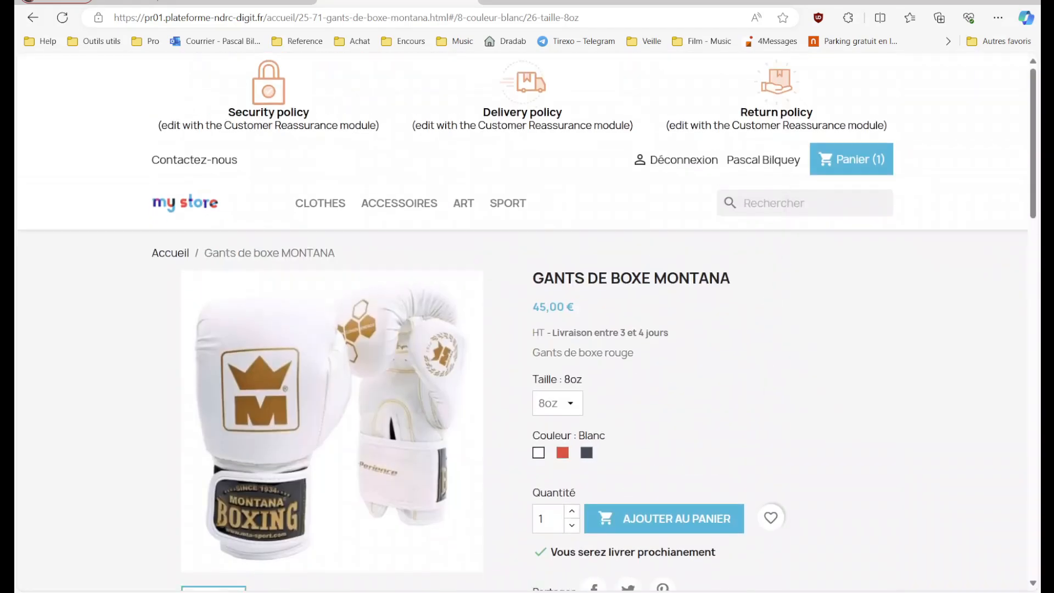
left_click(320, 203)
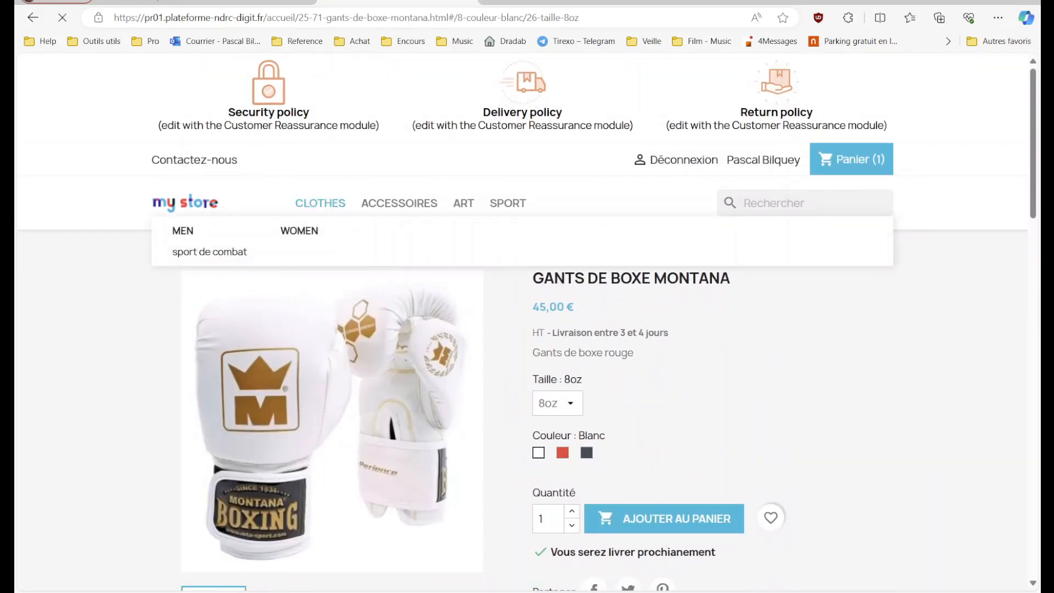
scroll(522, 322, "down", 5)
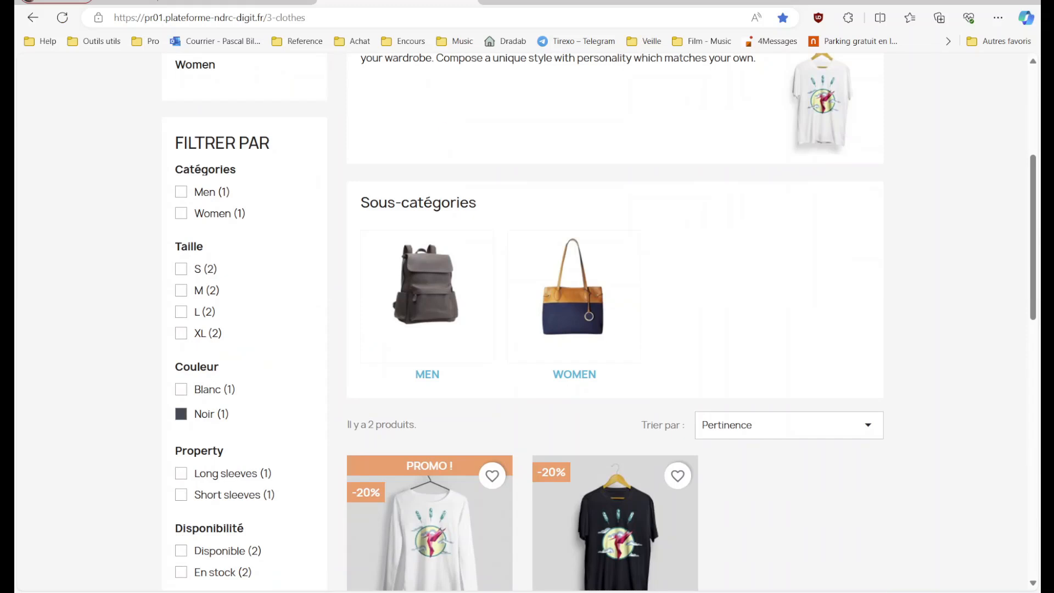
left_click_drag(125, 144, 232, 567)
left_click(253, 214)
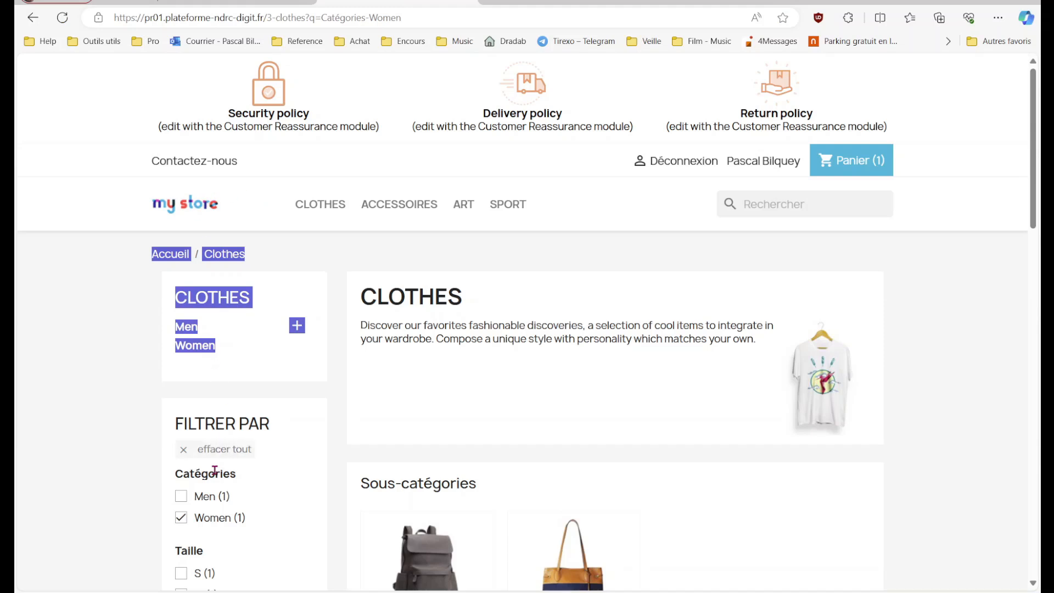
scroll(214, 470, "down", 4)
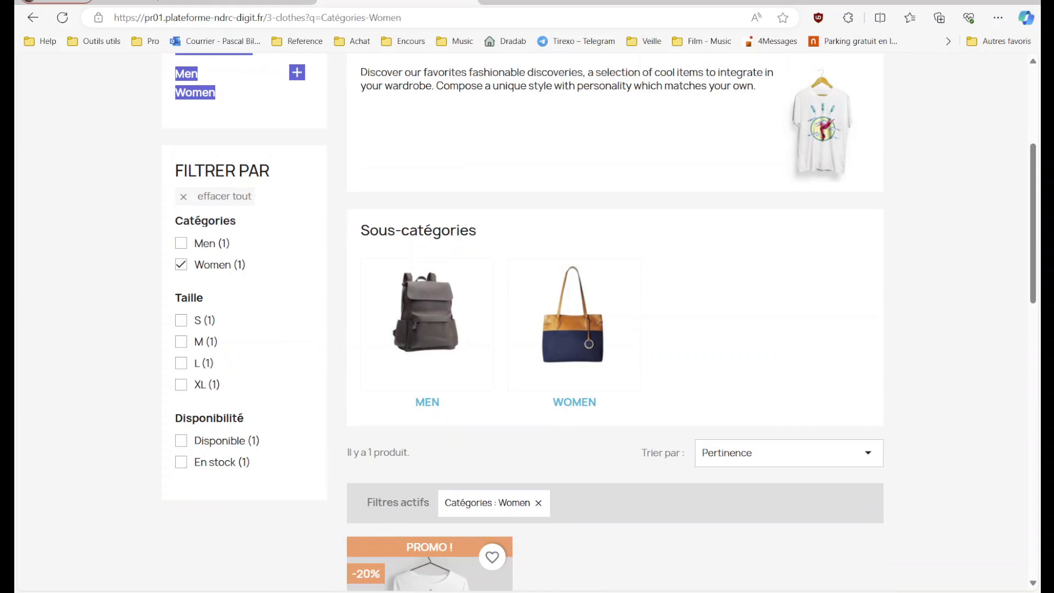
- Return to the product form and compare its available characteristics and predefined Composition values with the storefront filters
left_click(195, 4)
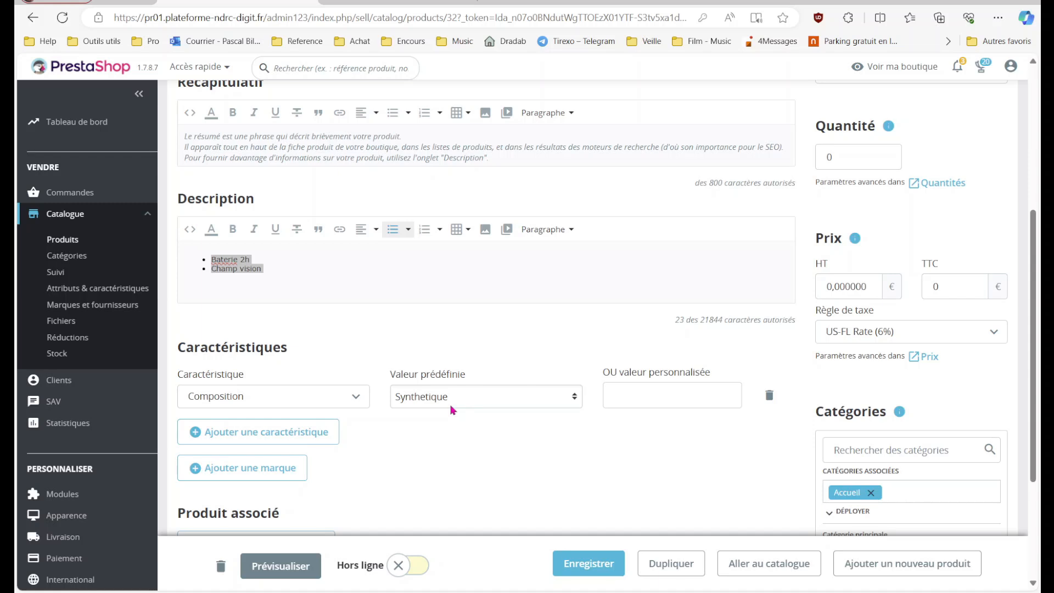
left_click(357, 404)
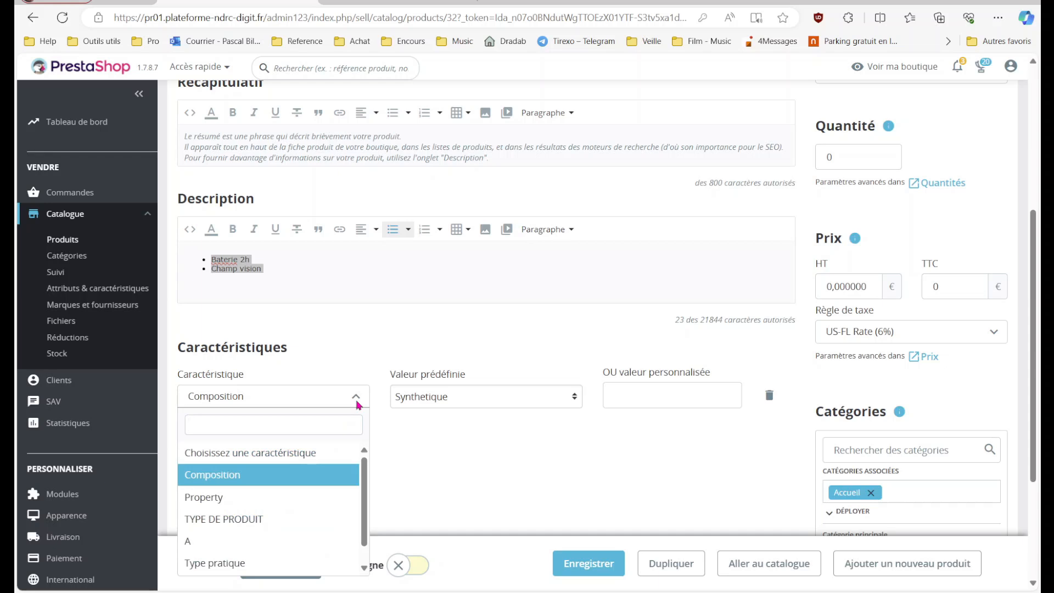
left_click(357, 405)
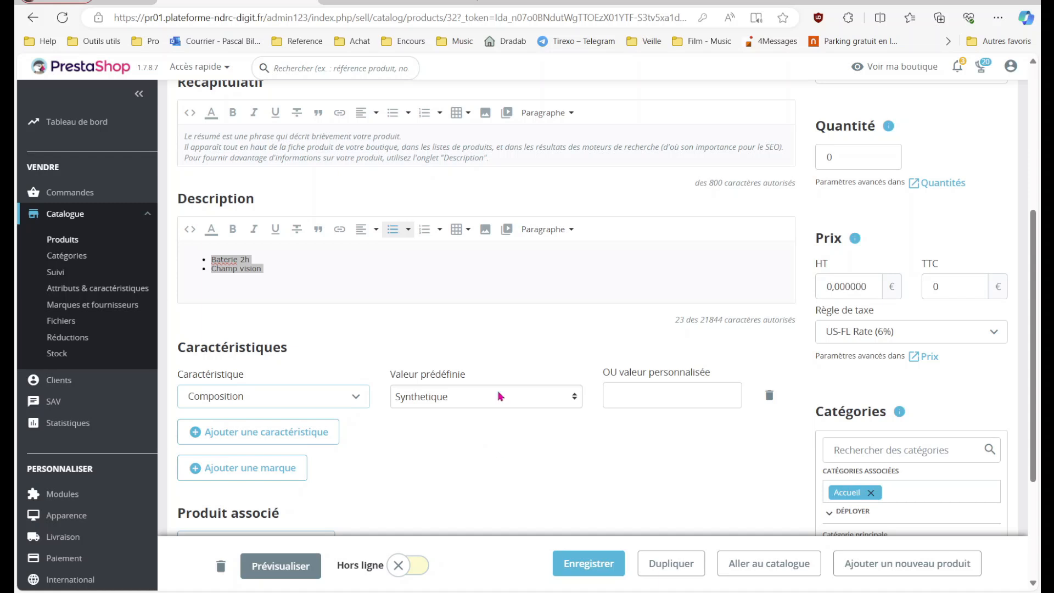
left_click(384, 2)
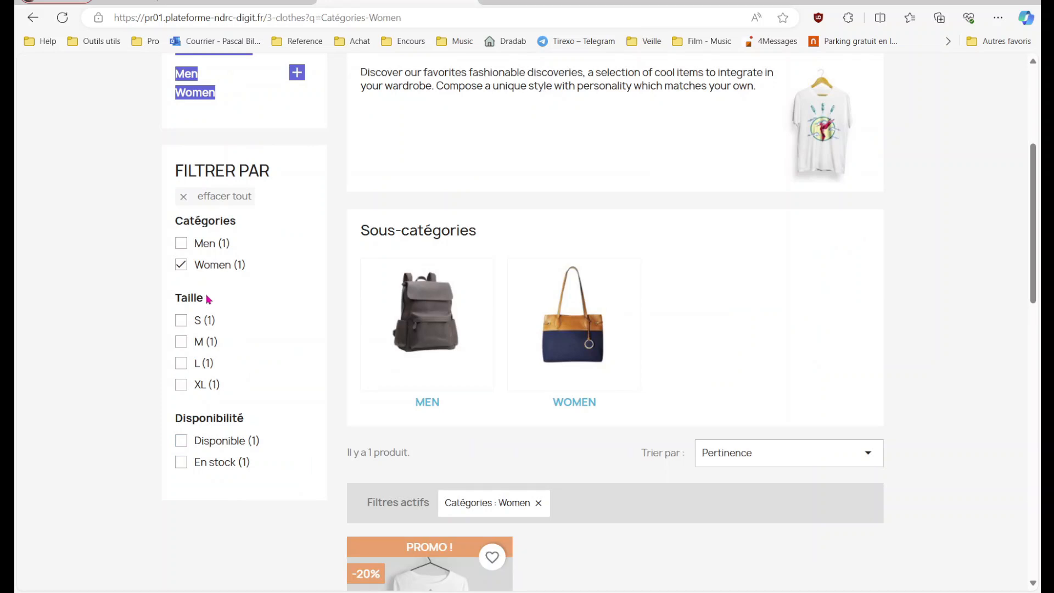
left_click(231, 3)
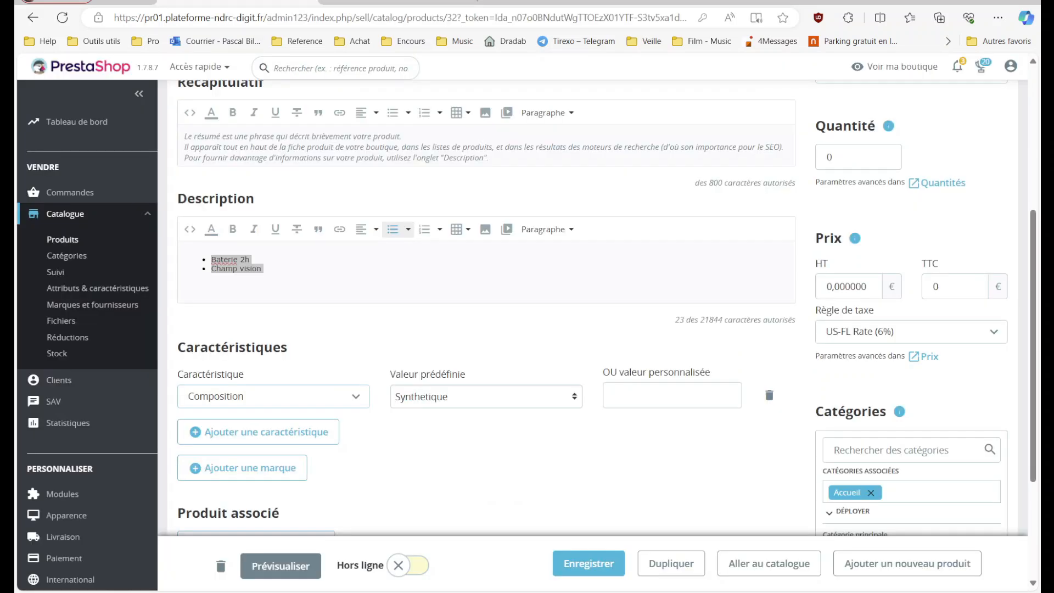
scroll(606, 308, "down", 1)
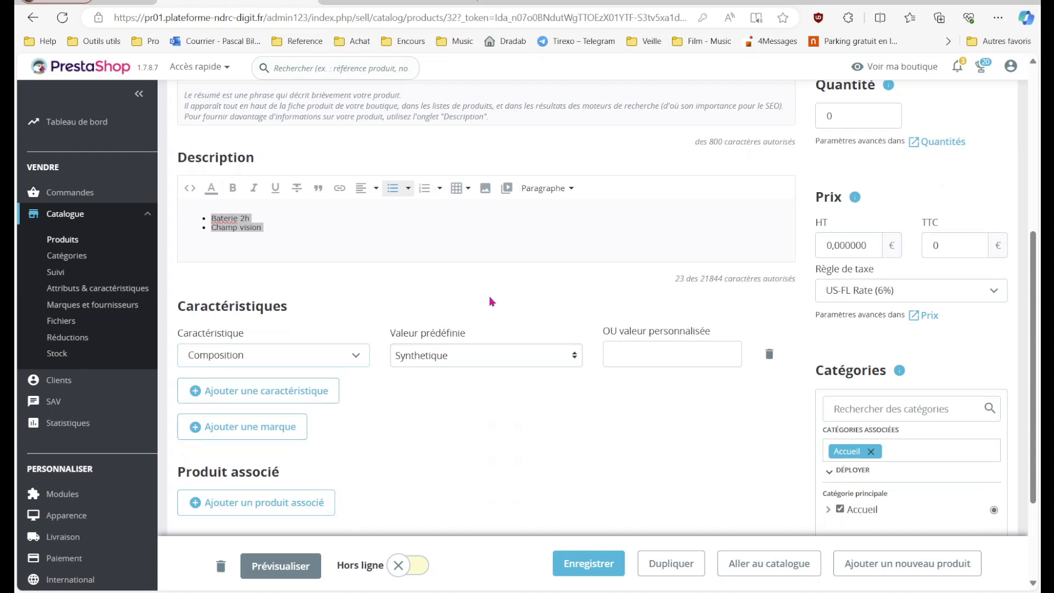
left_click(348, 358)
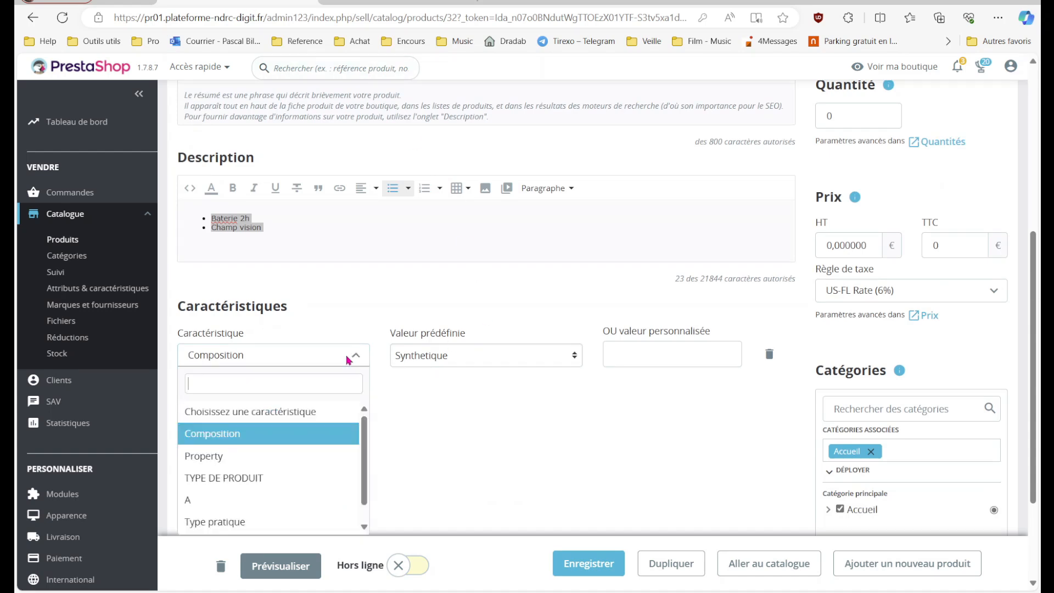
left_click_drag(366, 492, 379, 454)
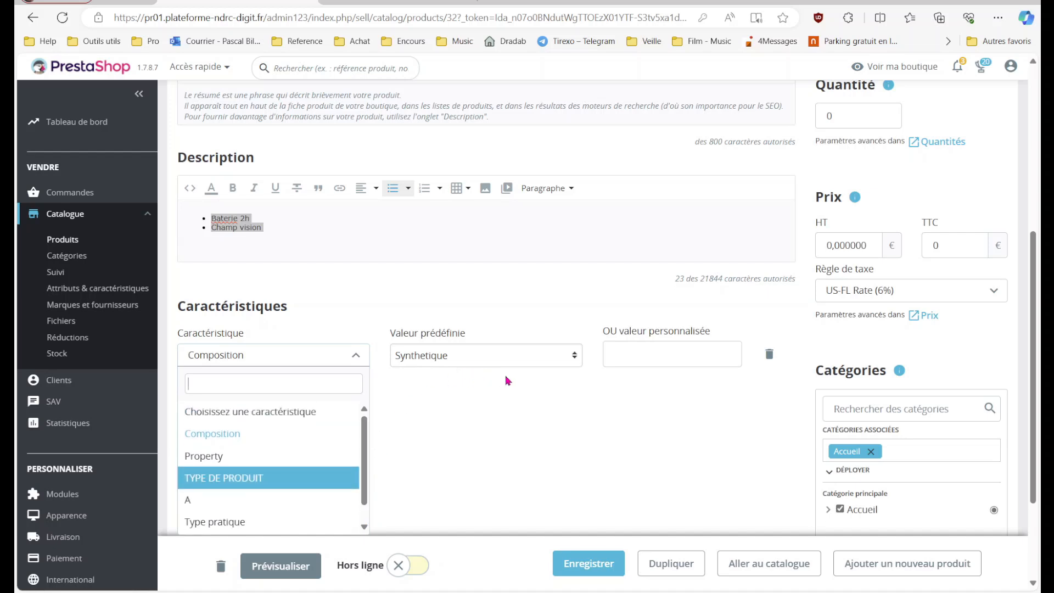
left_click(532, 364)
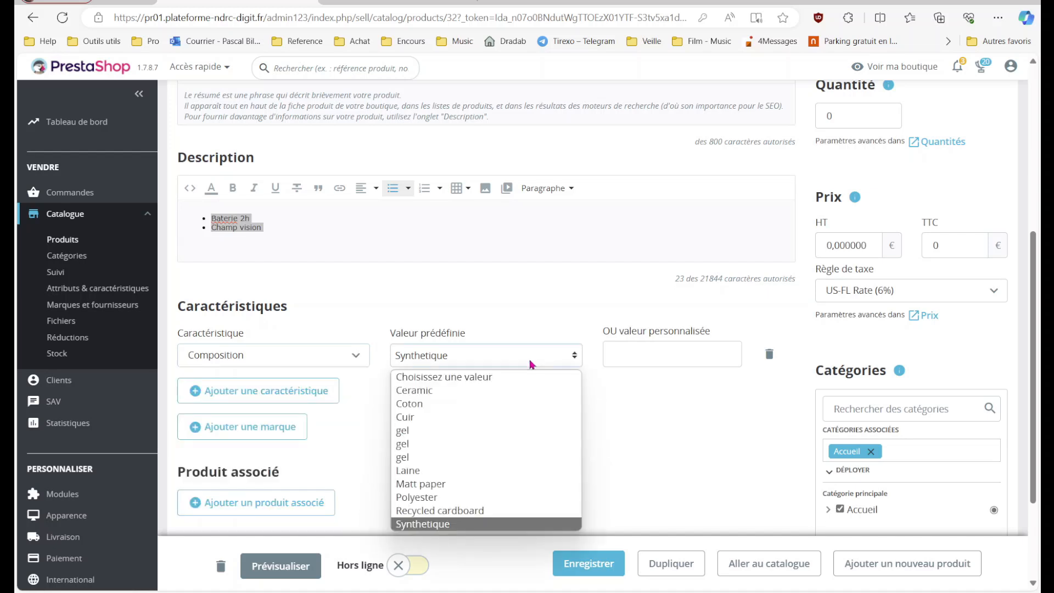
left_click(415, 303)
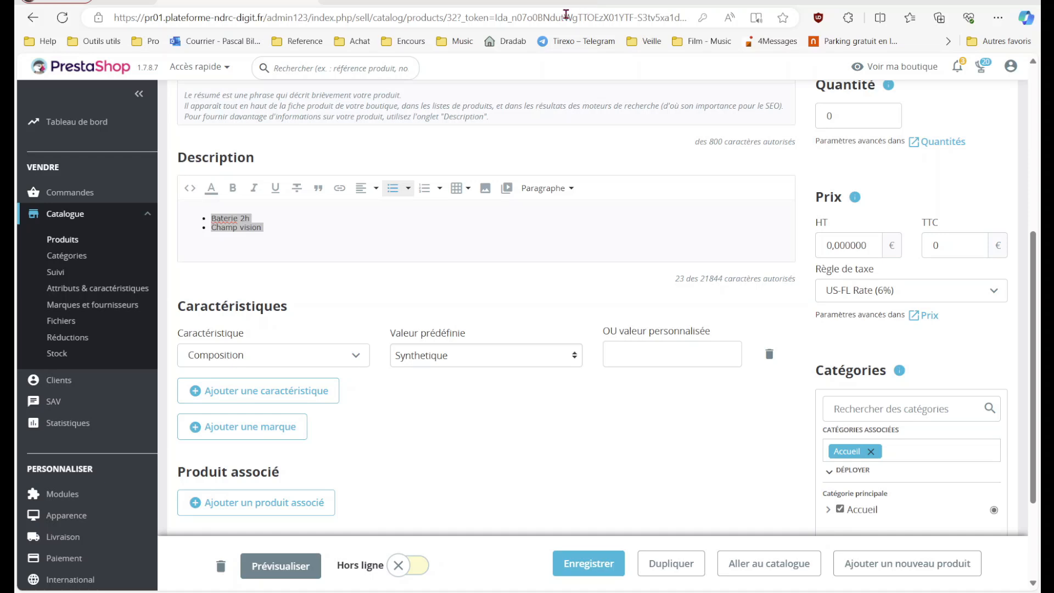
- Switch to the back office's Attributs & caractéristiques page and view the attributes list
left_click(399, 2)
left_click(399, 2)
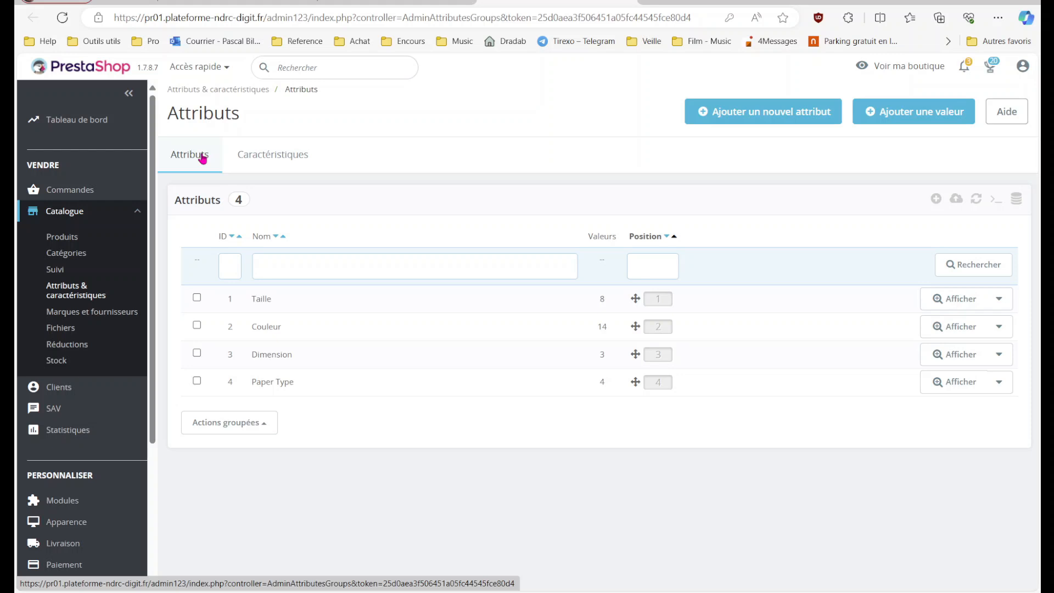
- Create a new characteristic named "Type camera" and save it with the URL and title tag left empty
left_click(288, 165)
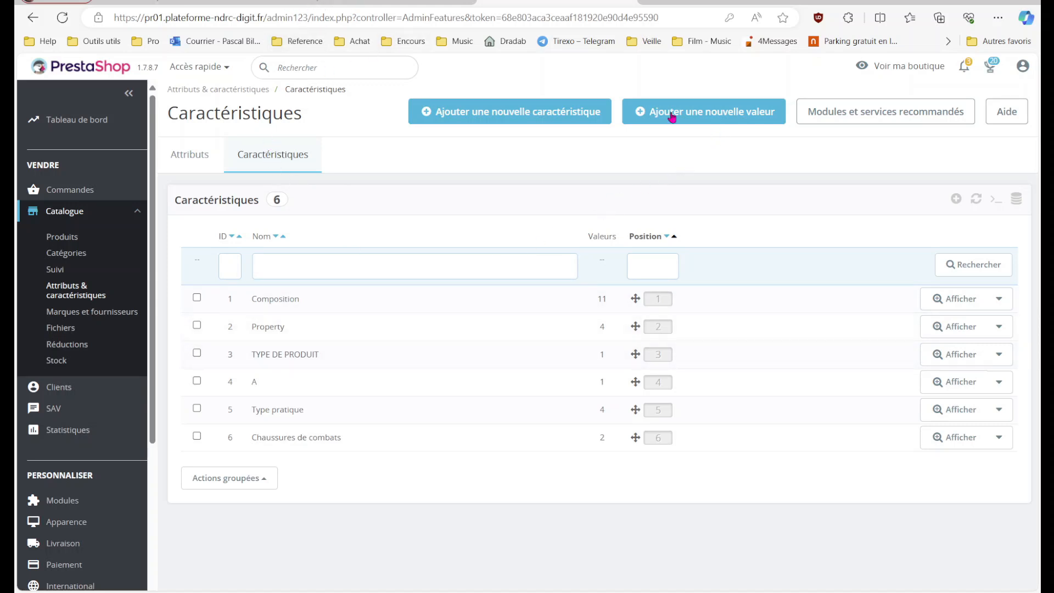
left_click(489, 114)
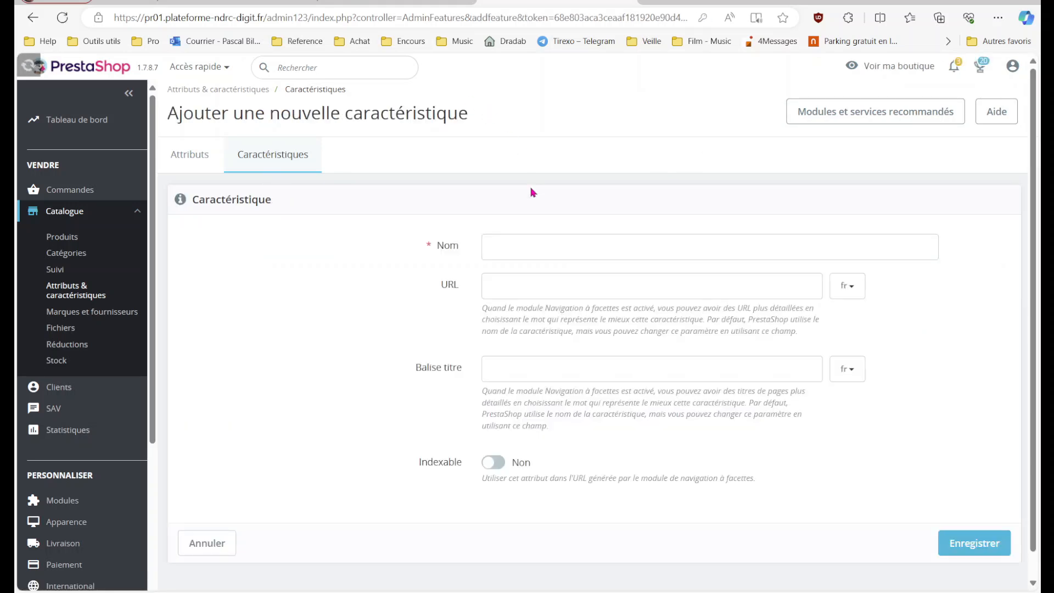
left_click(526, 254)
type("T")
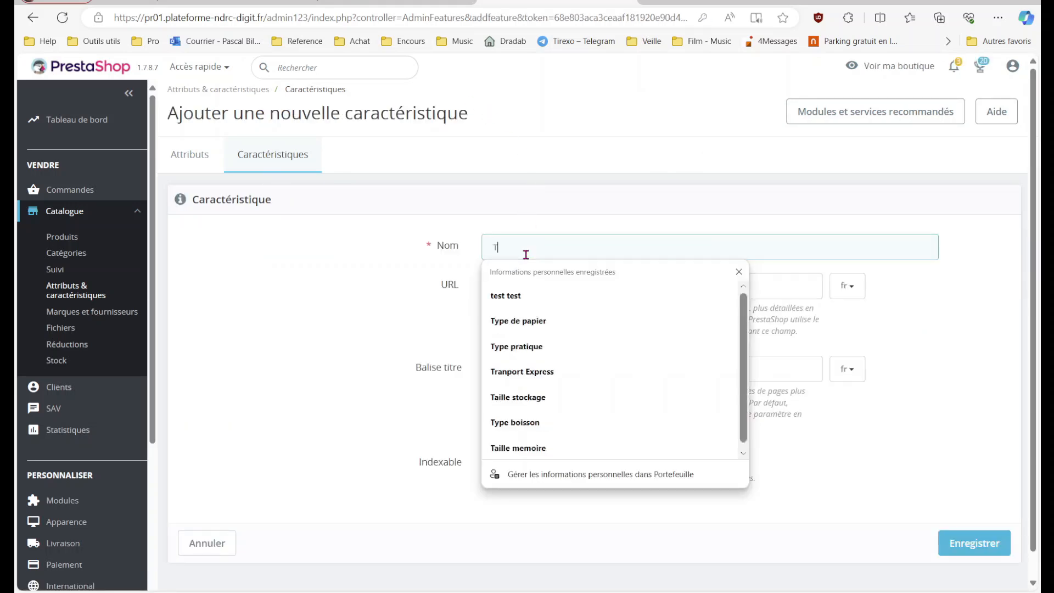
type("ype camera")
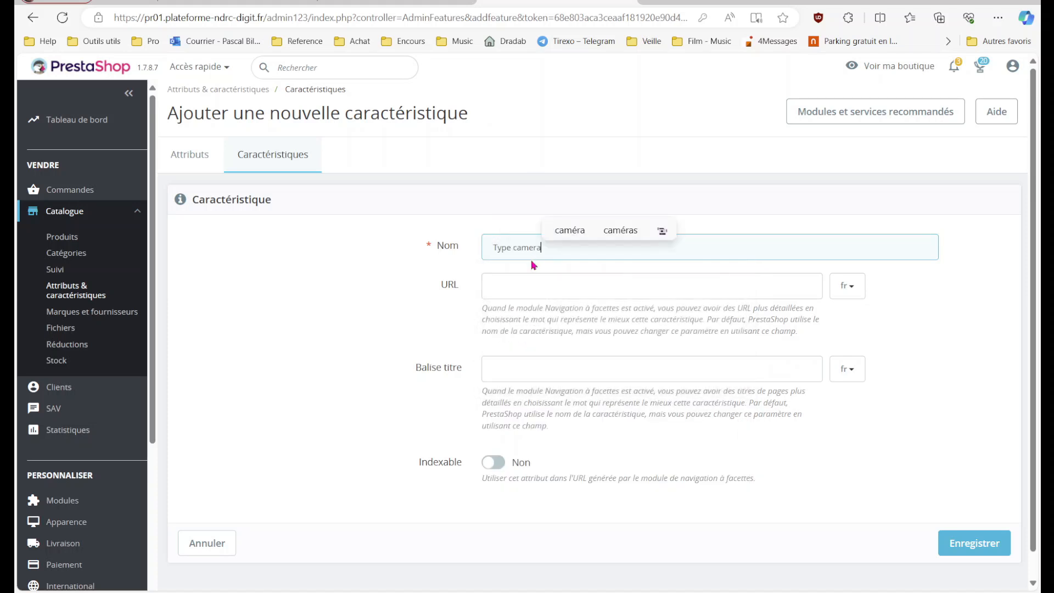
left_click(505, 290)
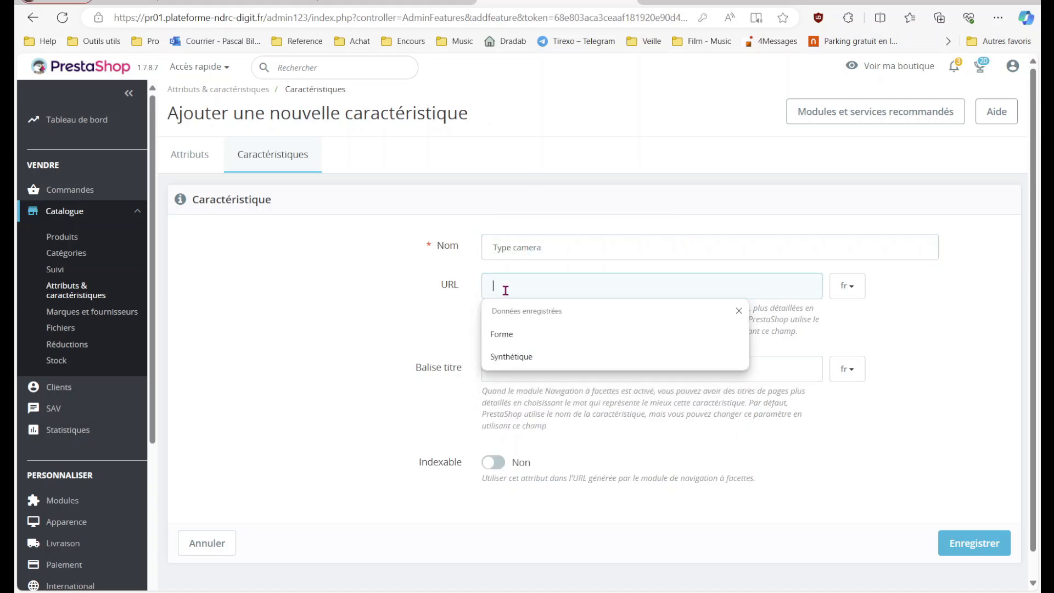
left_click(461, 383)
left_click(533, 378)
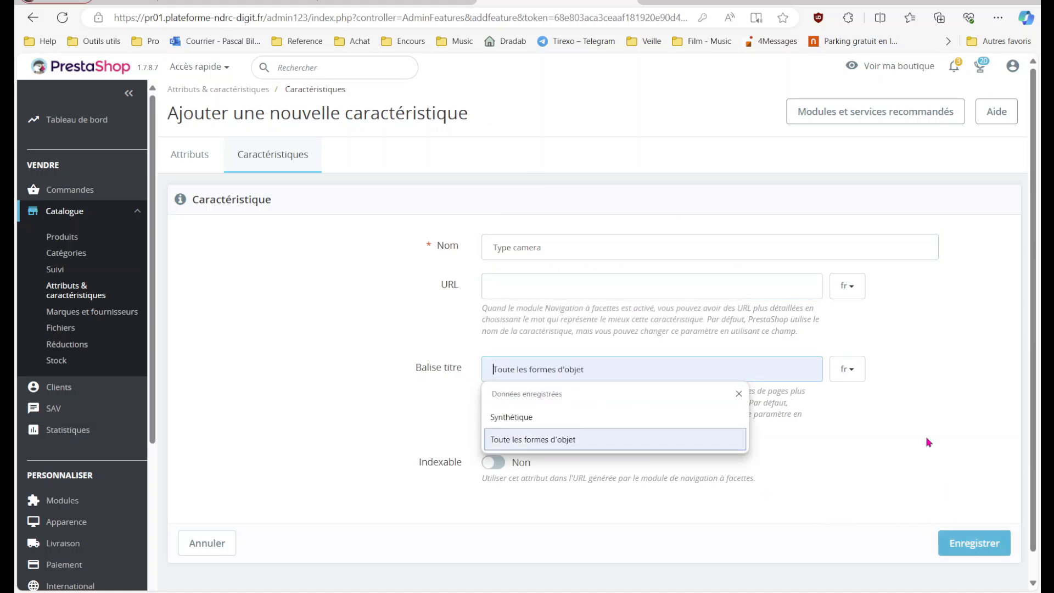
left_click(805, 330)
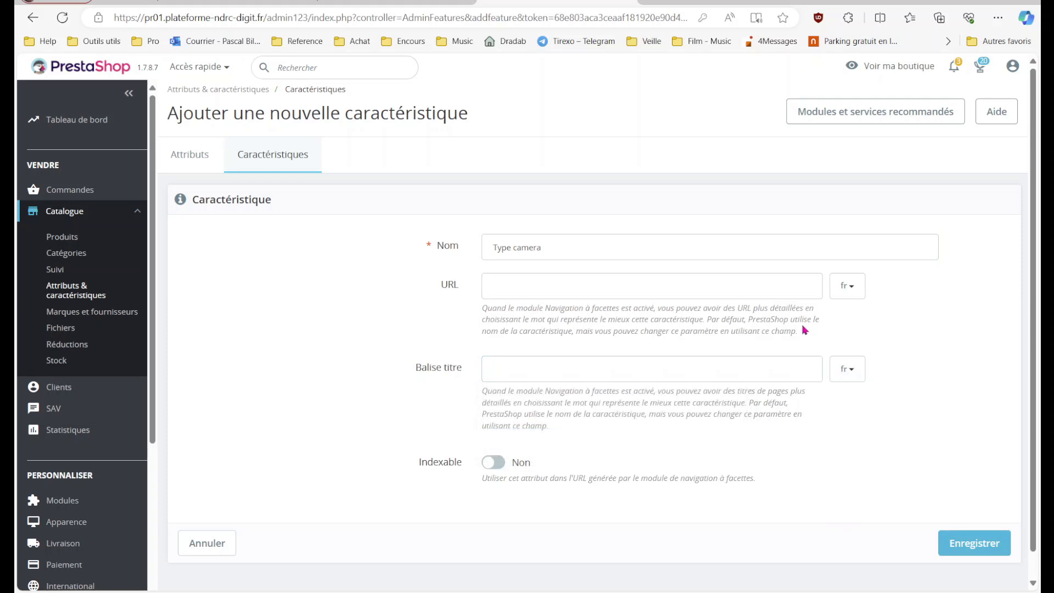
left_click(982, 552)
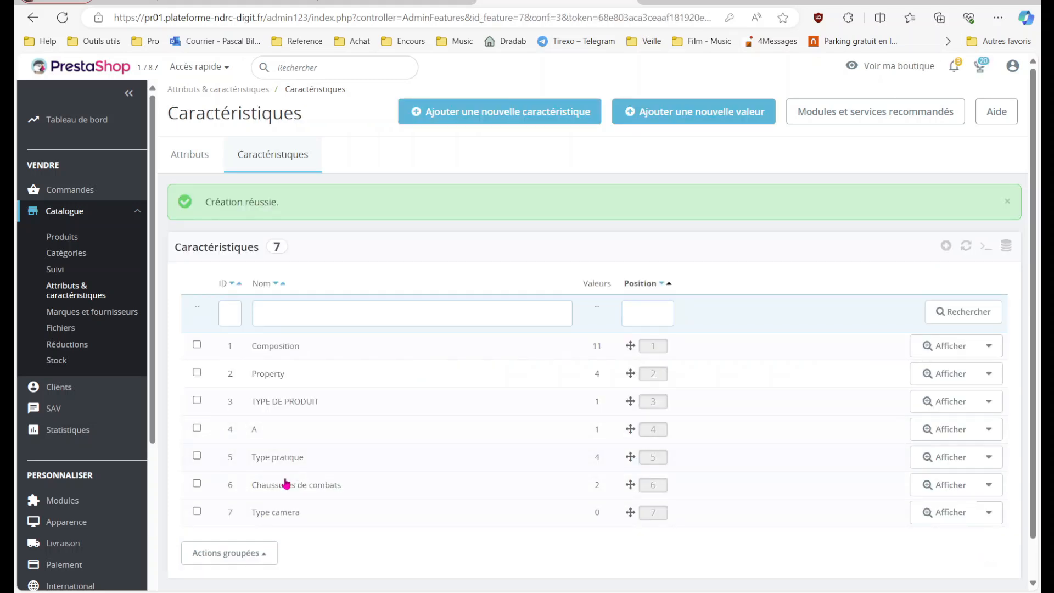
- Add the value "Camera sport" to the Type camera characteristic and save it
left_click(284, 514)
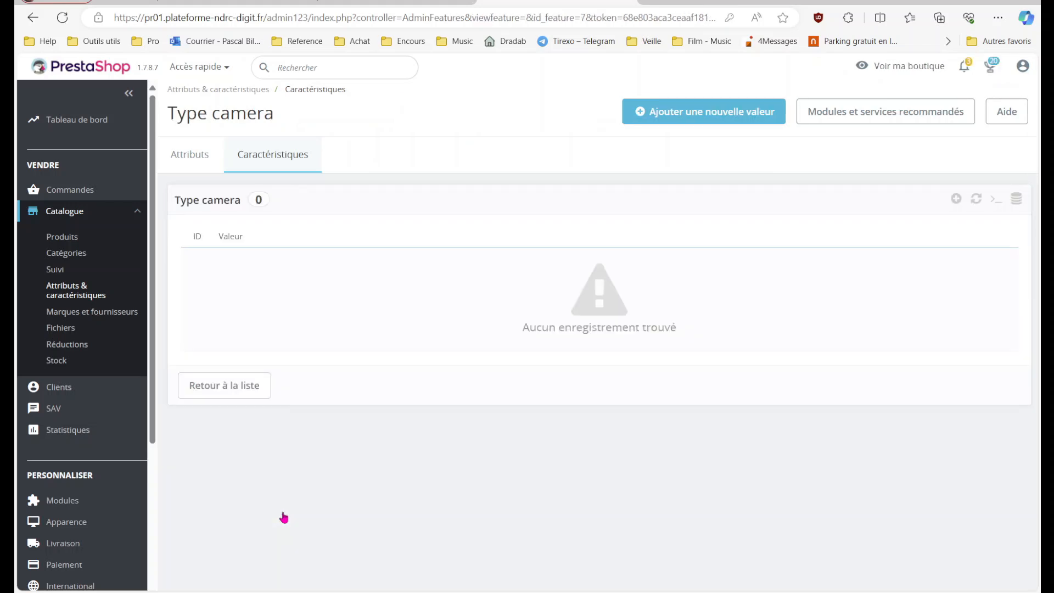
left_click(721, 118)
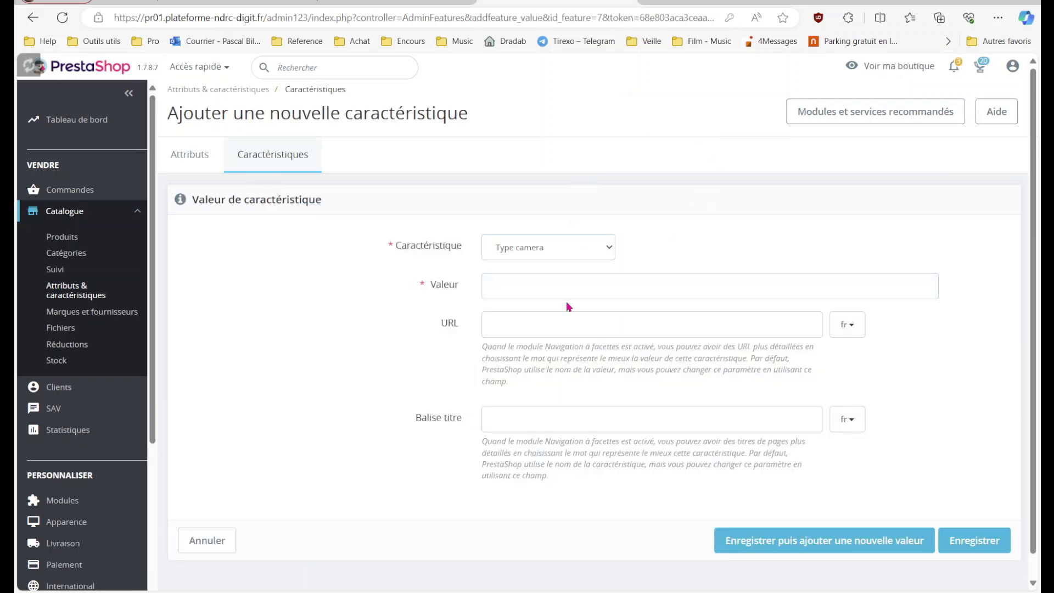
left_click(558, 294)
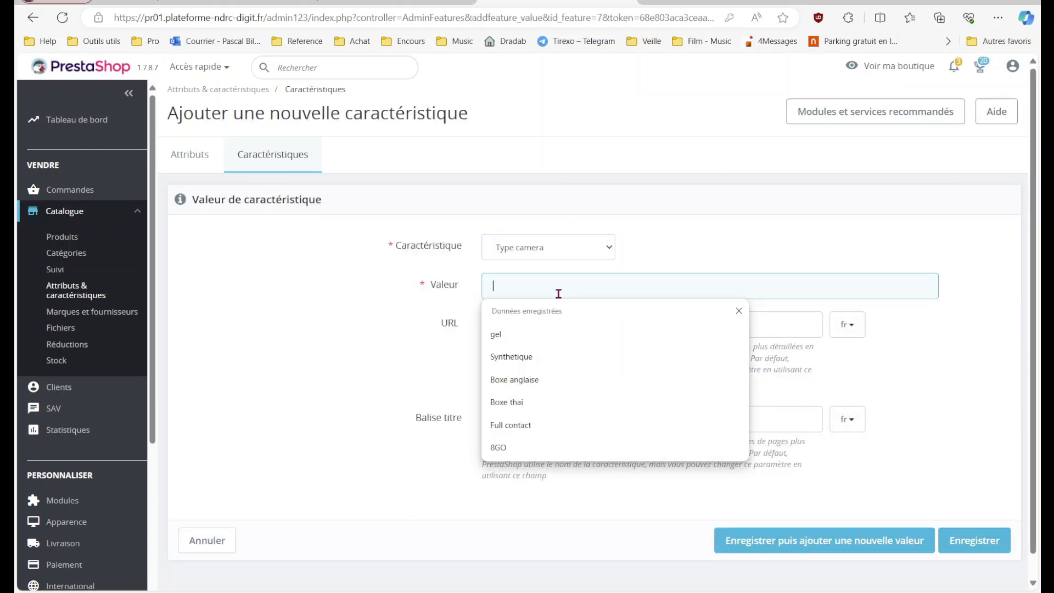
type("Camera sport")
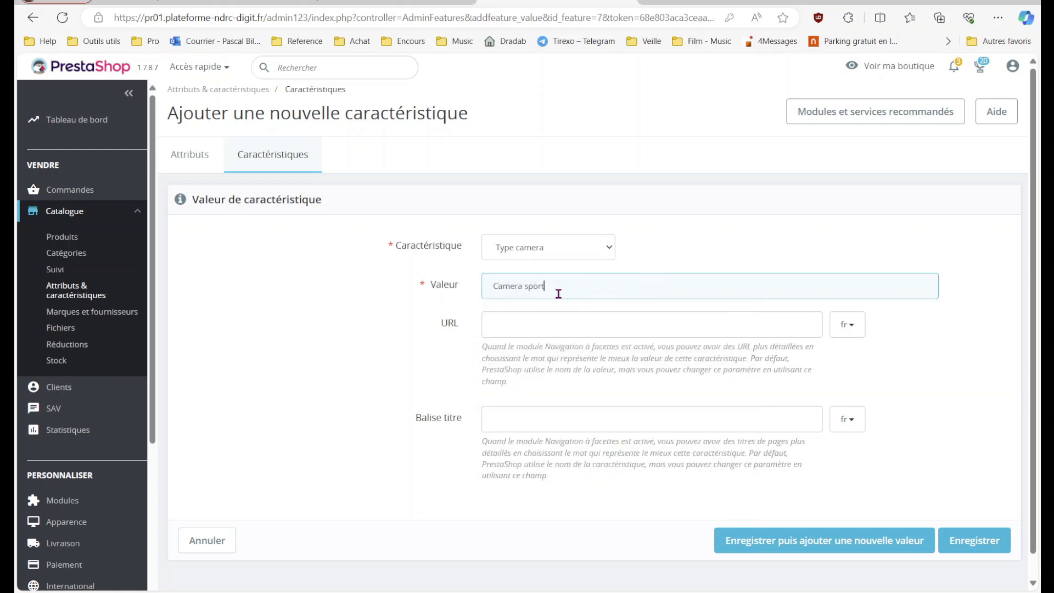
left_click(994, 551)
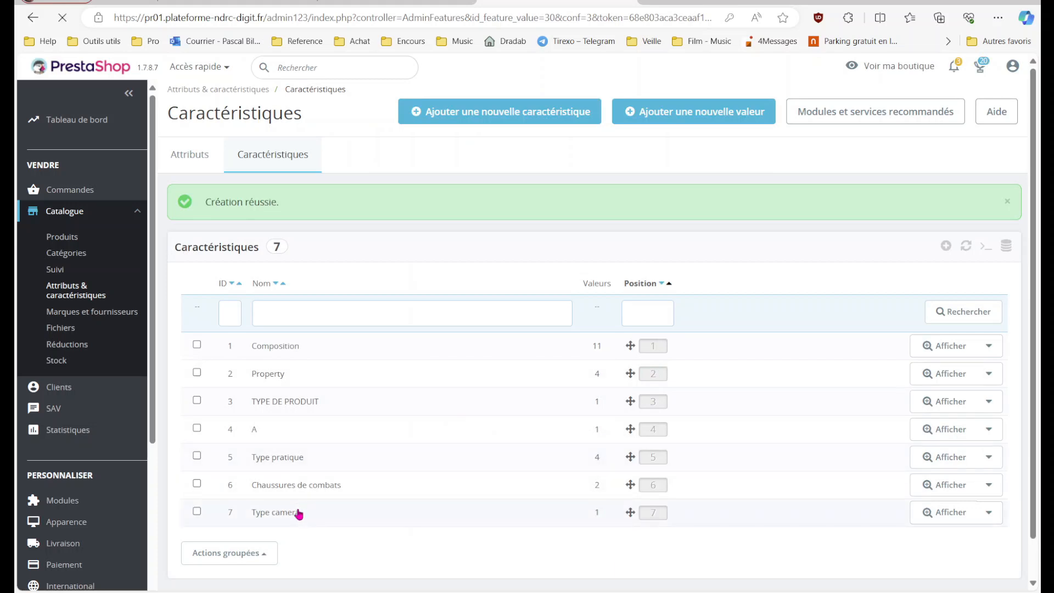
- Add a second value, "camera cinema", to the Type camera characteristic and save it
left_click(299, 513)
left_click(697, 117)
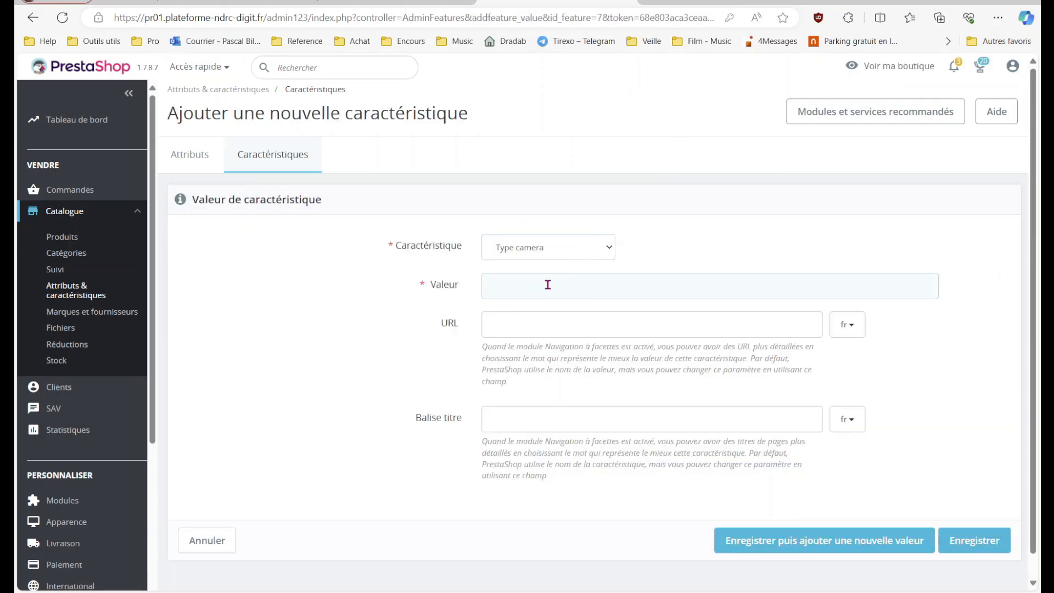
left_click(547, 284)
type("camera sport")
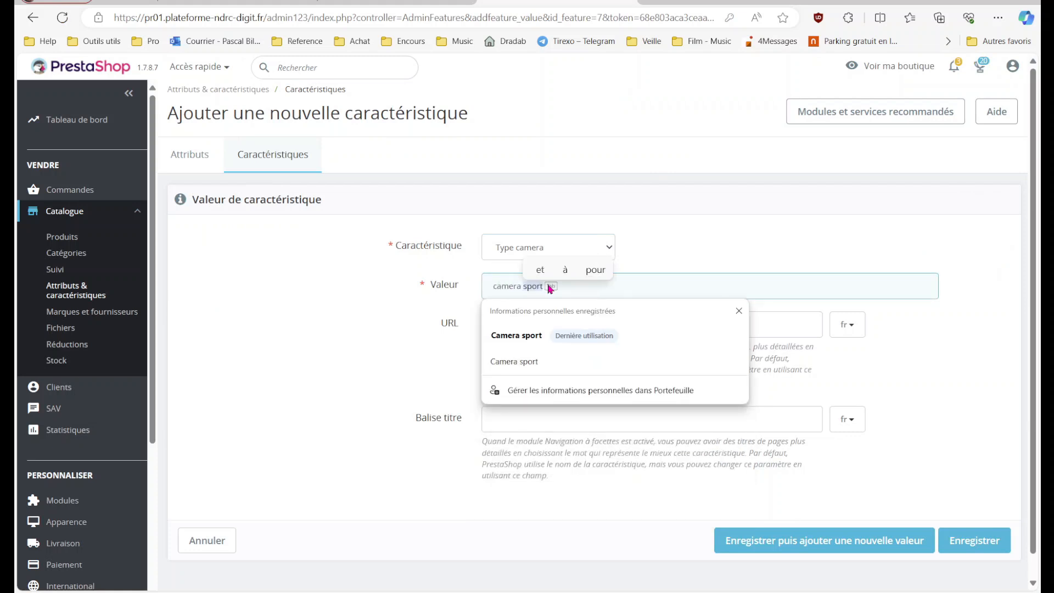
key("BackSpace")
key("BackSpace")
key("BackSpace")
key("BackSpace")
key("BackSpace")
type("cinema")
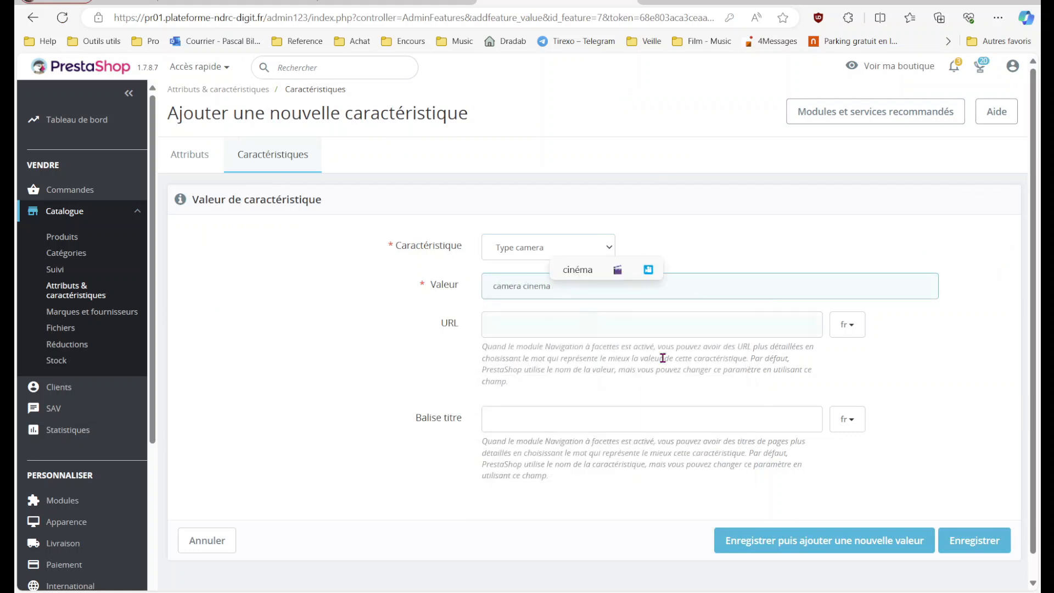
left_click(950, 535)
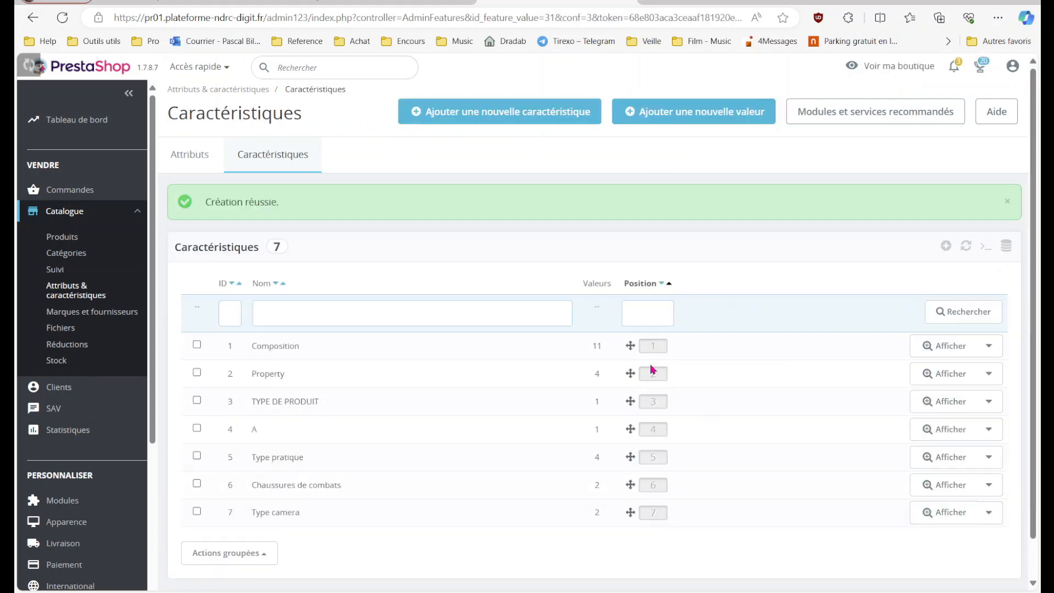
- Return to the product form, switch the product online and reload the page
left_click(254, 3)
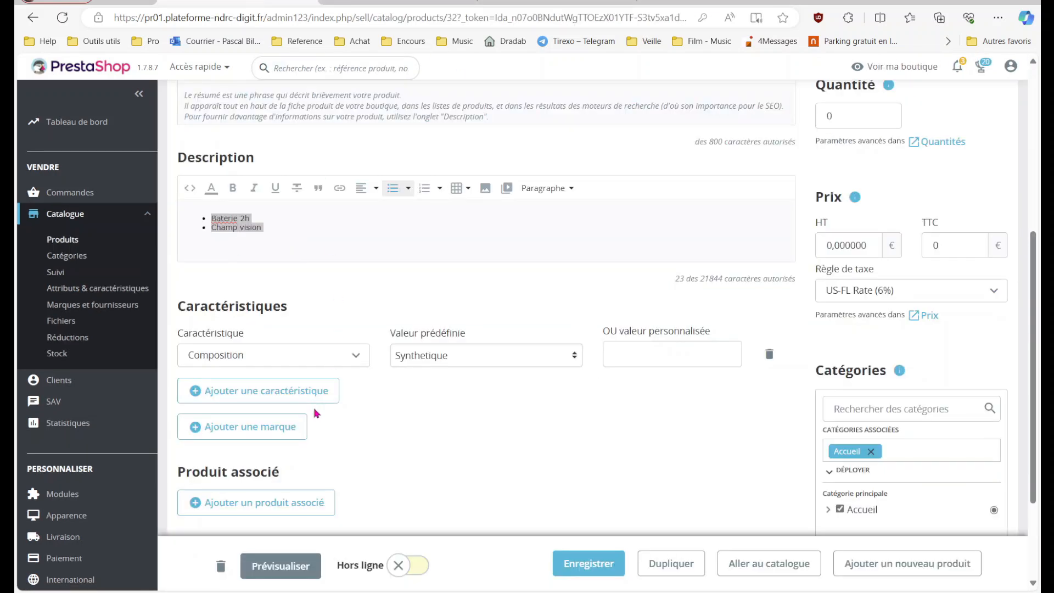
left_click(415, 570)
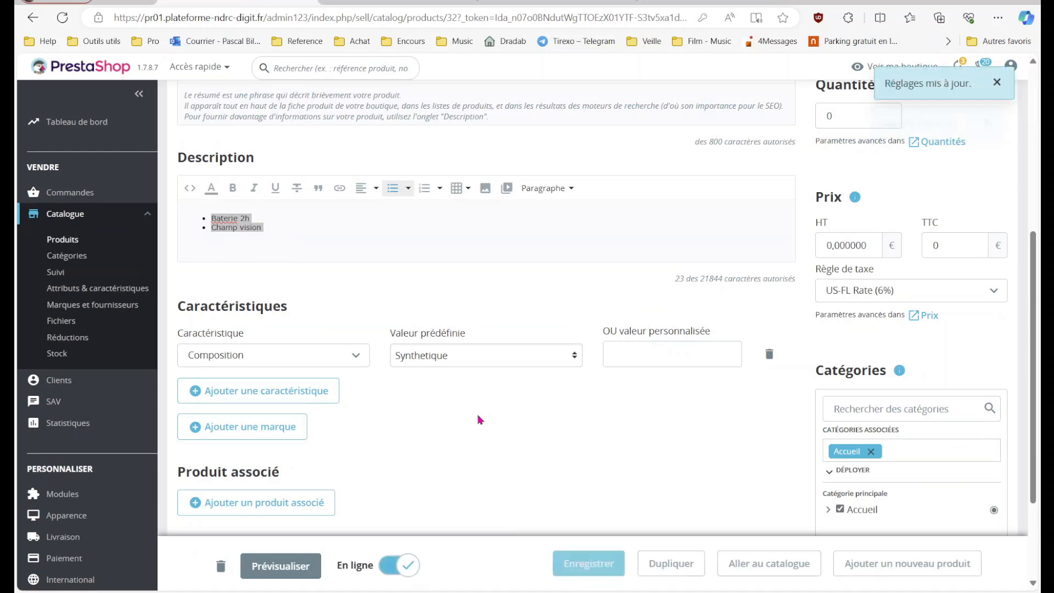
key("F5")
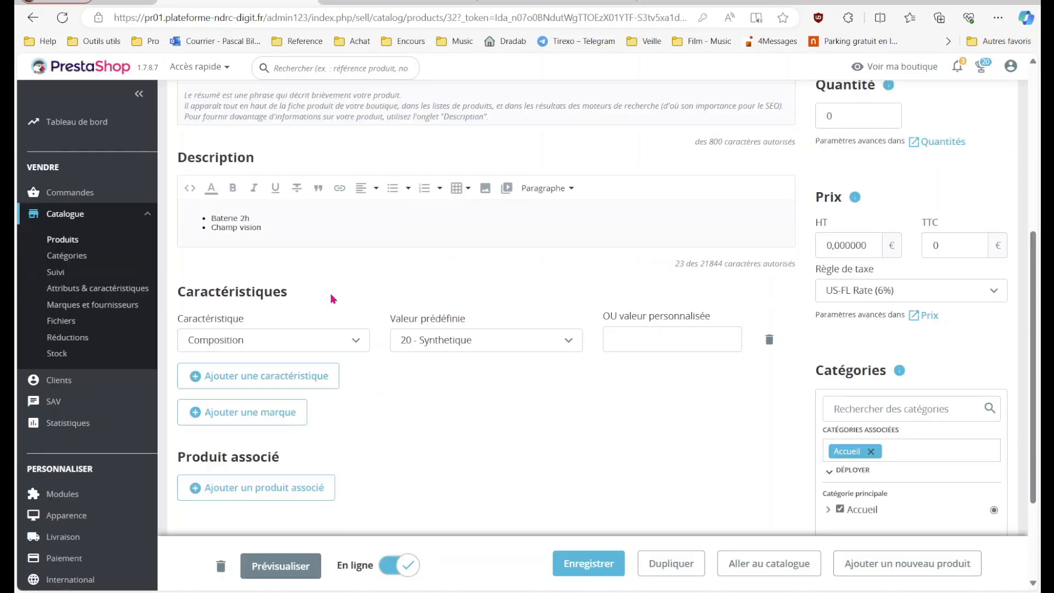
- Change the product's characteristic from Composition to Type camera and view its available predefined values
left_click(324, 354)
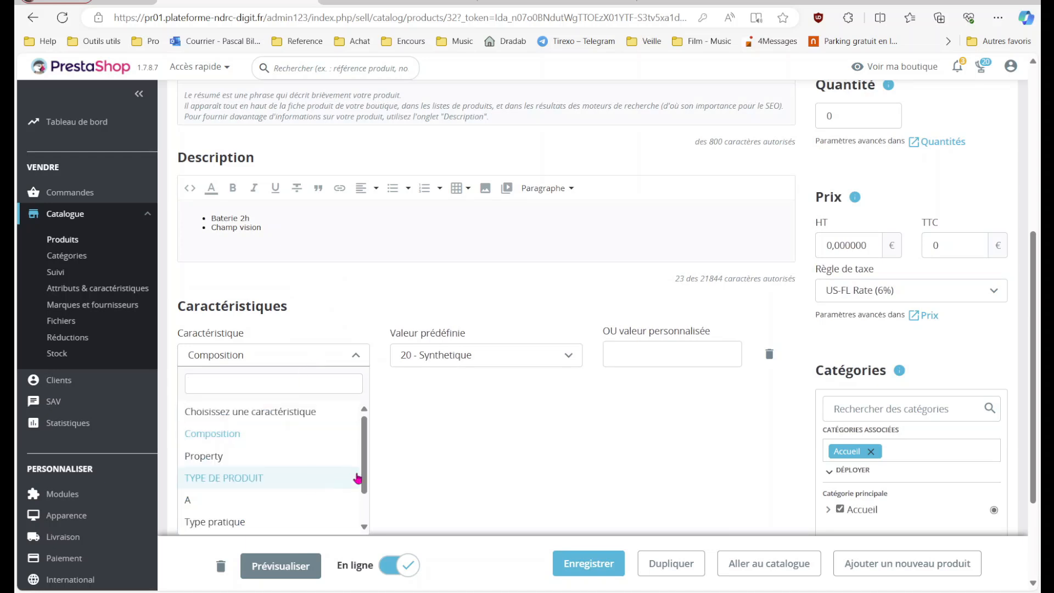
scroll(357, 478, "down", 2)
left_click(317, 526)
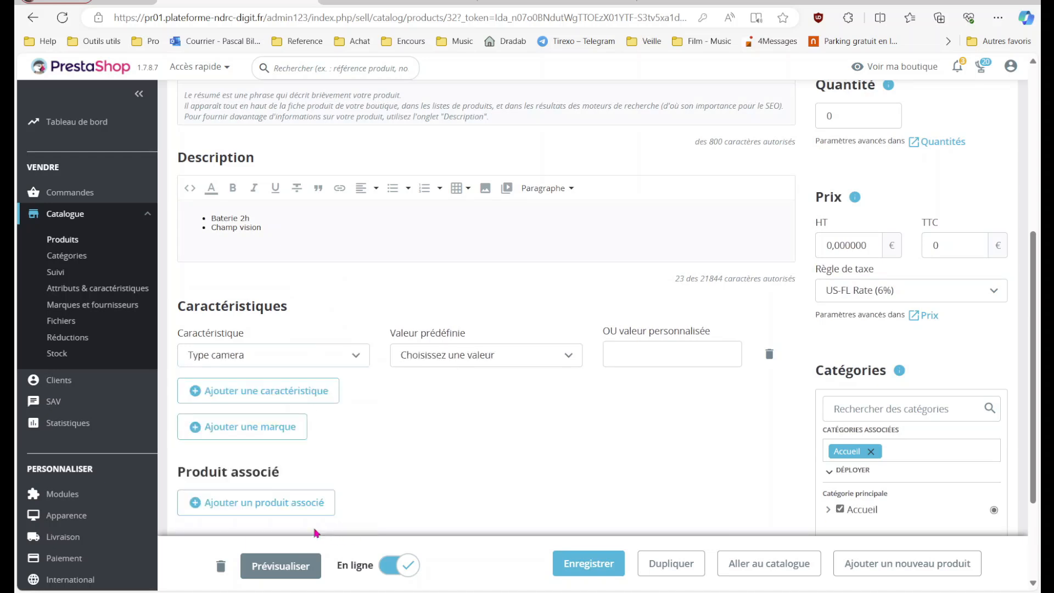
left_click(514, 355)
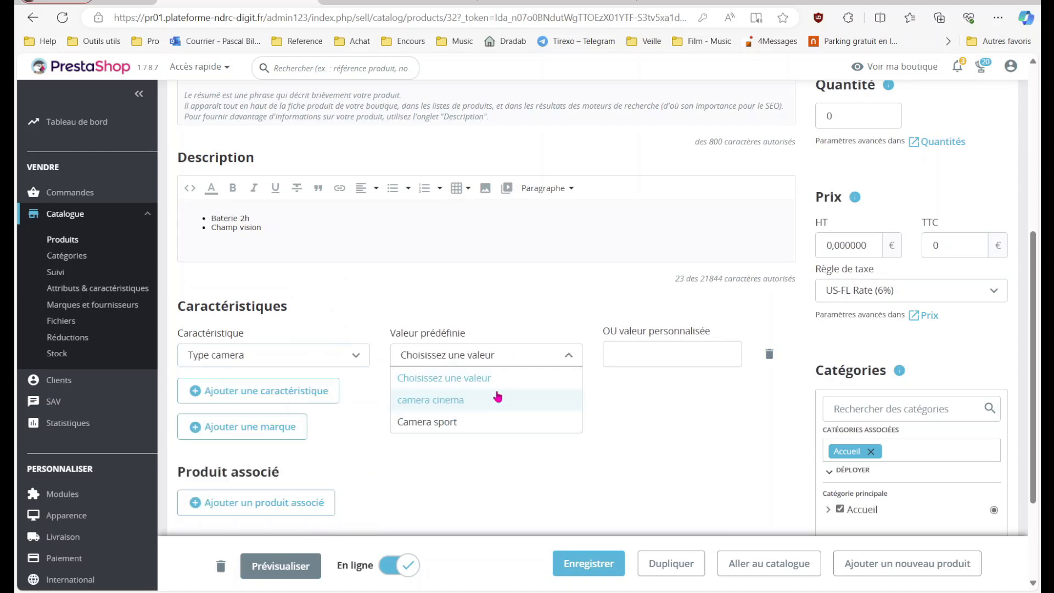
left_click(679, 443)
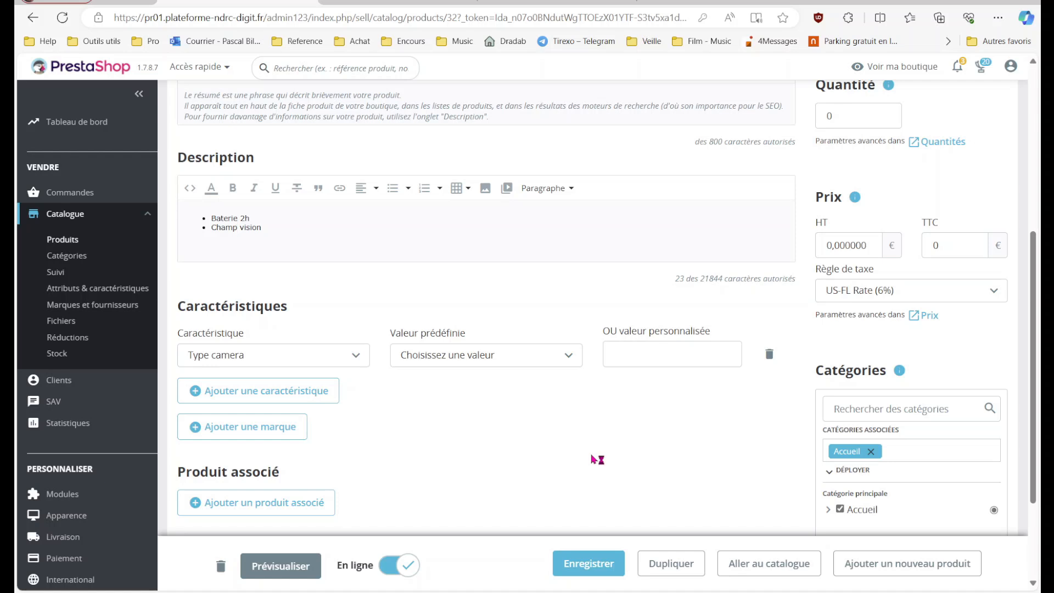
- Search the associated products for "mug" and add Mug The adventure begins (ref: demo_12)
scroll(593, 459, "down", 3)
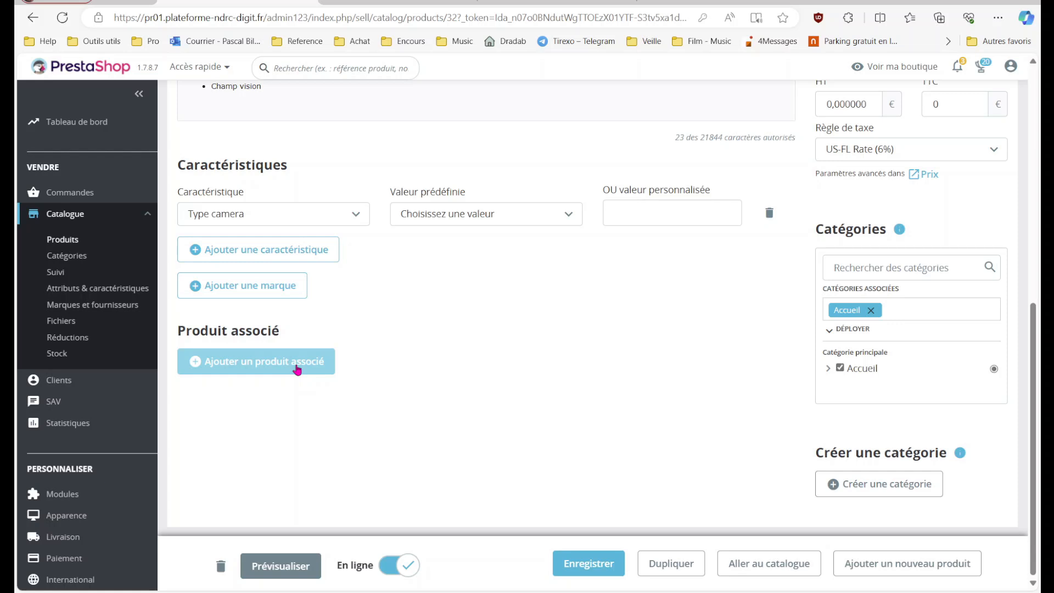
left_click(297, 369)
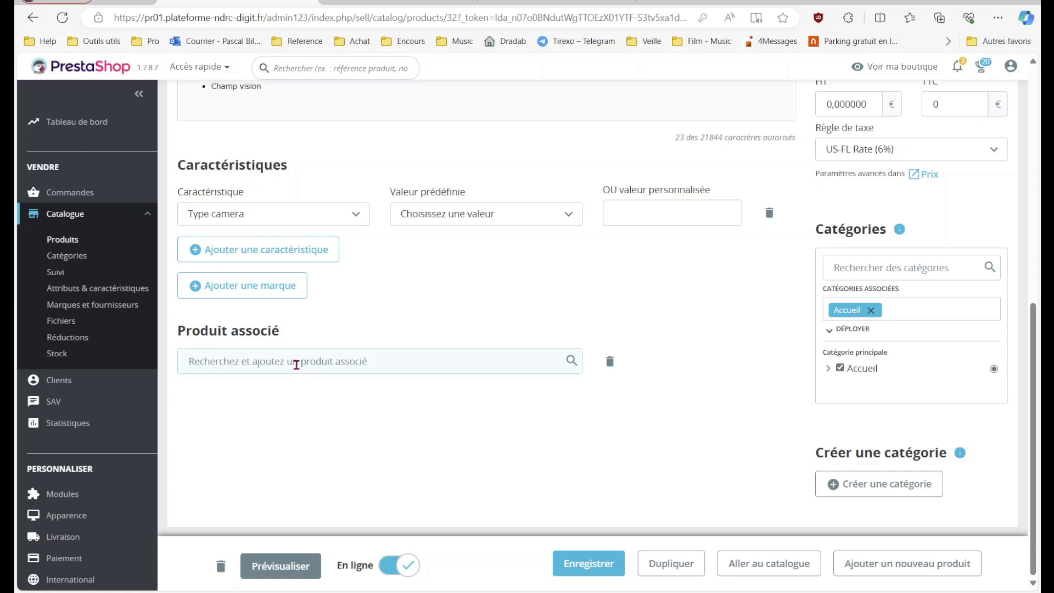
type("mug")
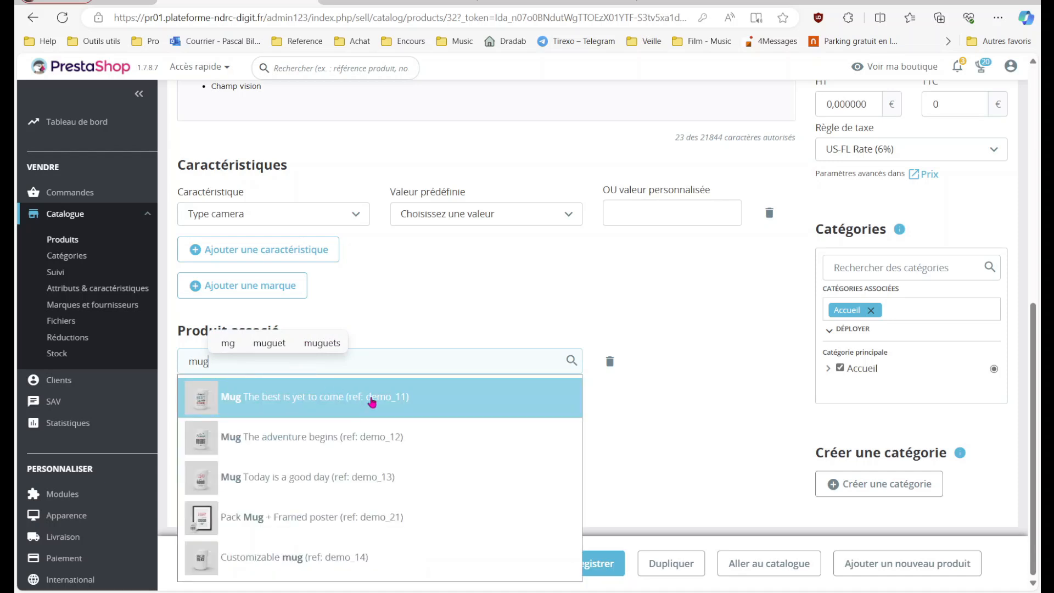
left_click(367, 435)
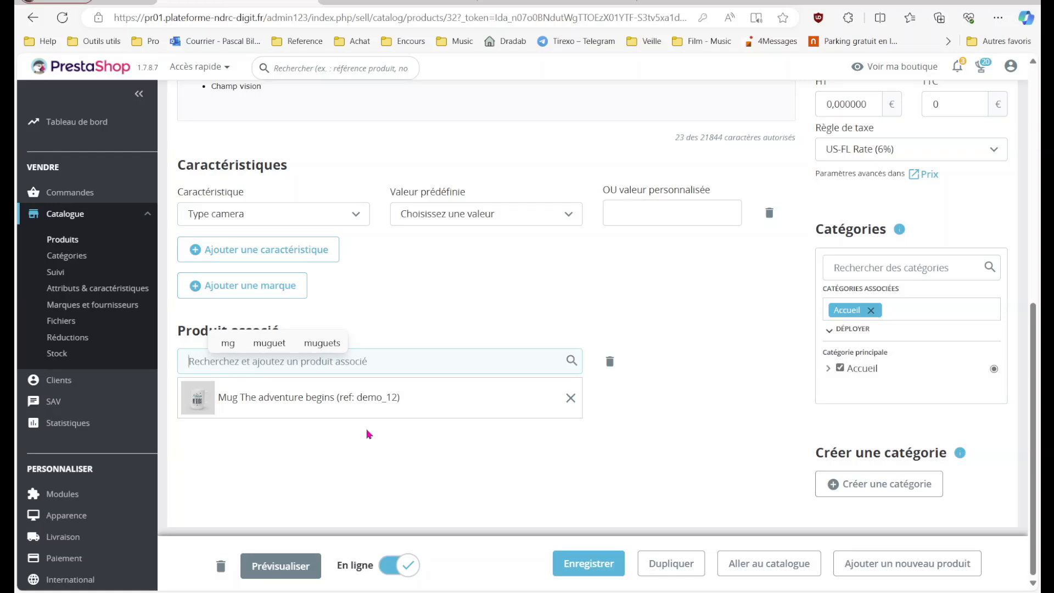
- Go over the product's reference, quantity and pre-tax price fields without entering values
scroll(368, 435, "up", 15)
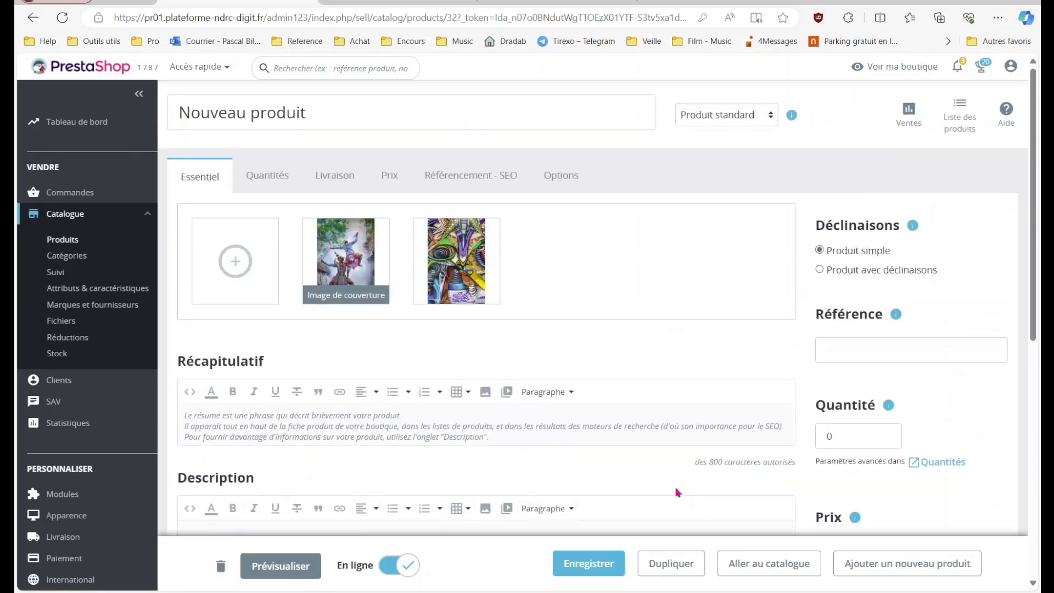
left_click(940, 345)
scroll(878, 351, "down", 2)
left_click(830, 336)
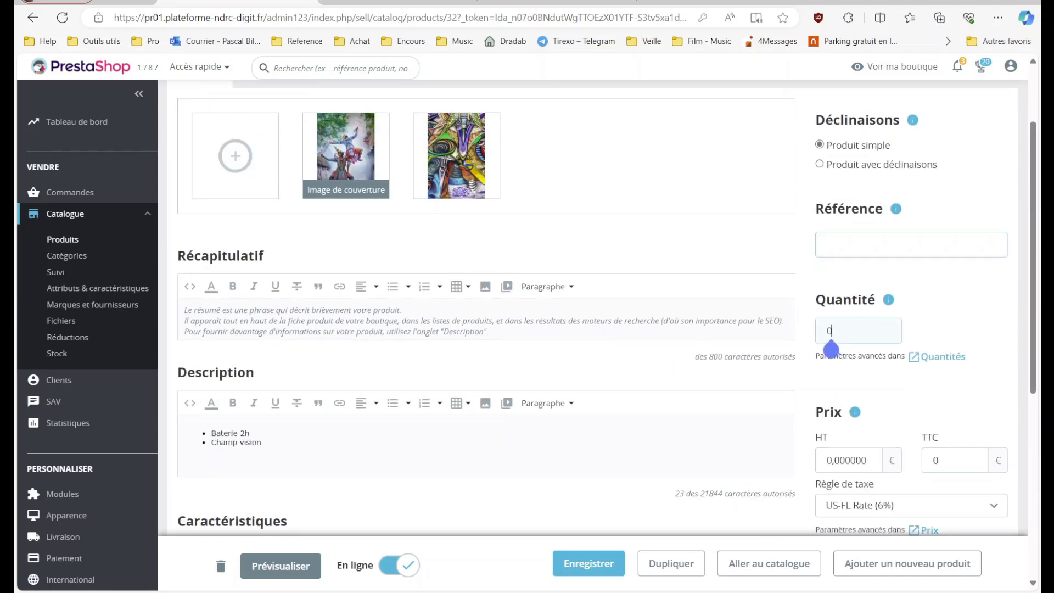
scroll(831, 349, "down", 2)
left_click(849, 363)
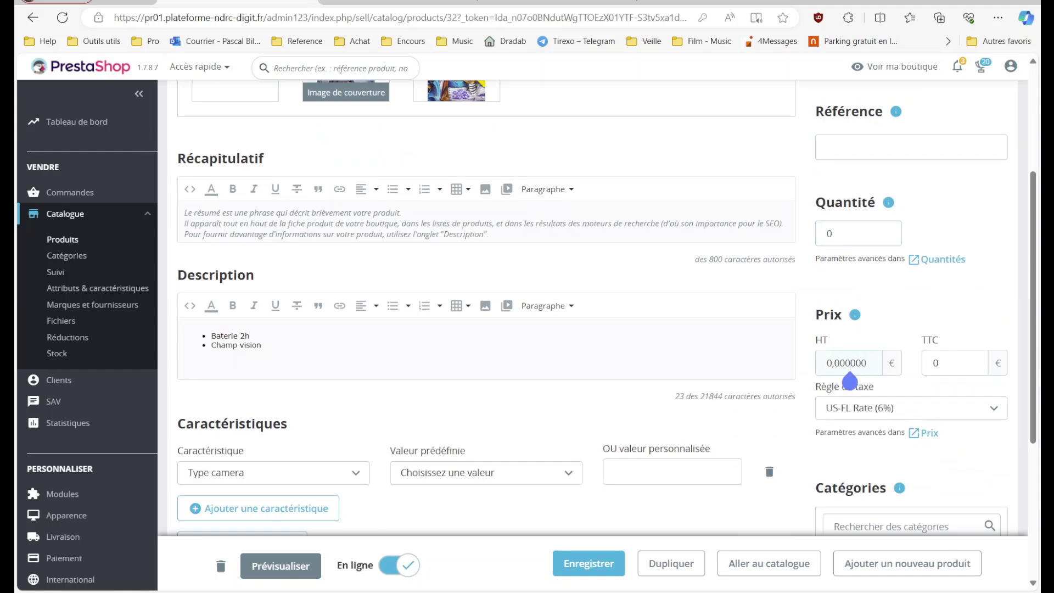
- Set the product's tax-included price to 50 € and choose the tax rule FR Taux standard (20%)
left_click(937, 363)
key("BackSpace")
type("50")
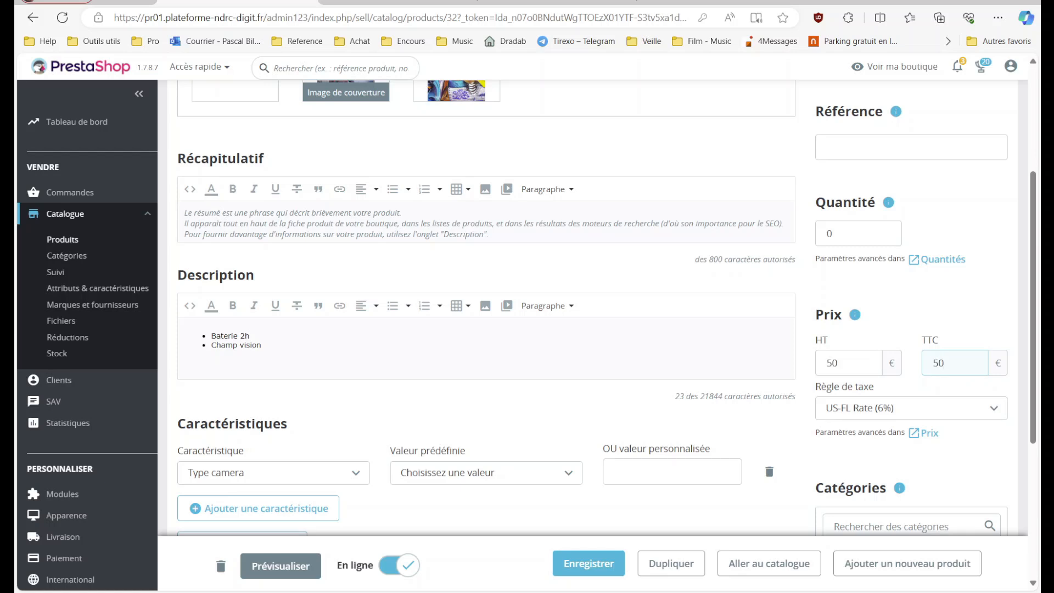
left_click(995, 409)
type("fr")
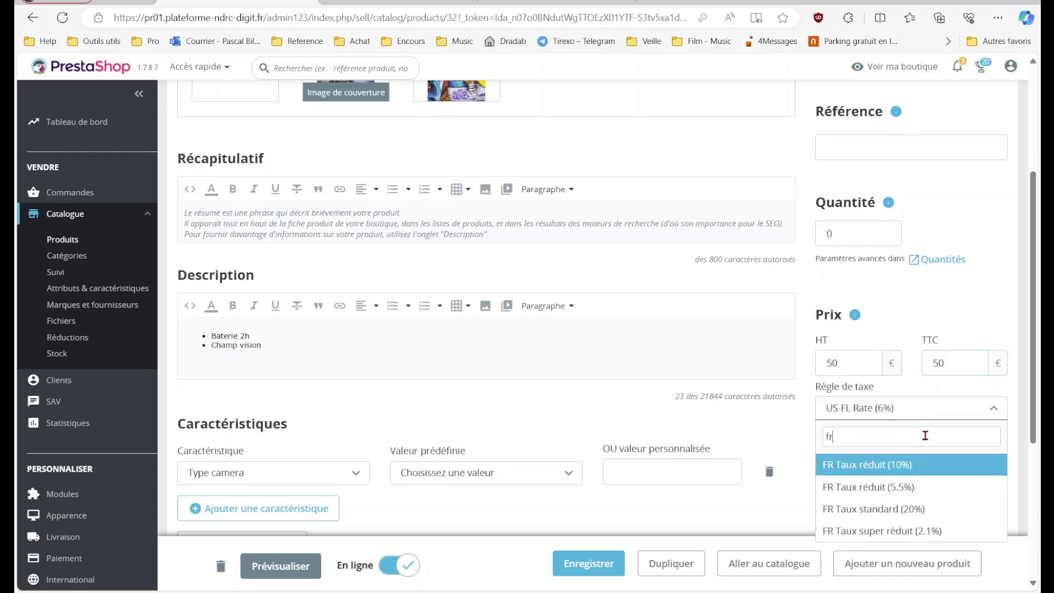
left_click(884, 508)
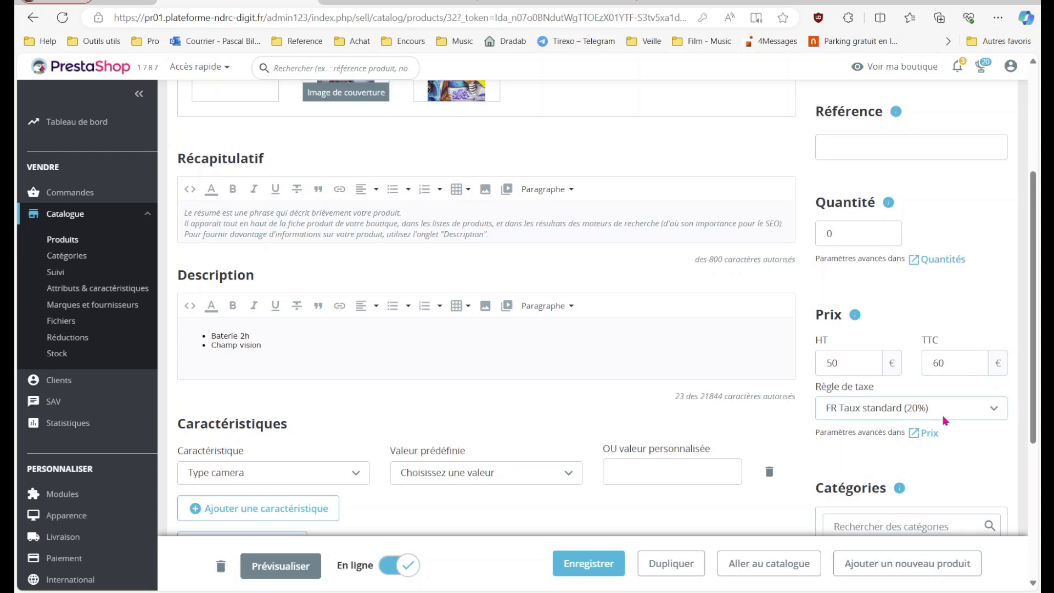
- Reset the tax-included price to 50 €, and replace it by setting the pre-tax price to 40 €
double_click(955, 361)
type("50")
left_click_drag(872, 363, 750, 349)
type("40")
scroll(975, 353, "down", 1)
scroll(974, 353, "down", 4)
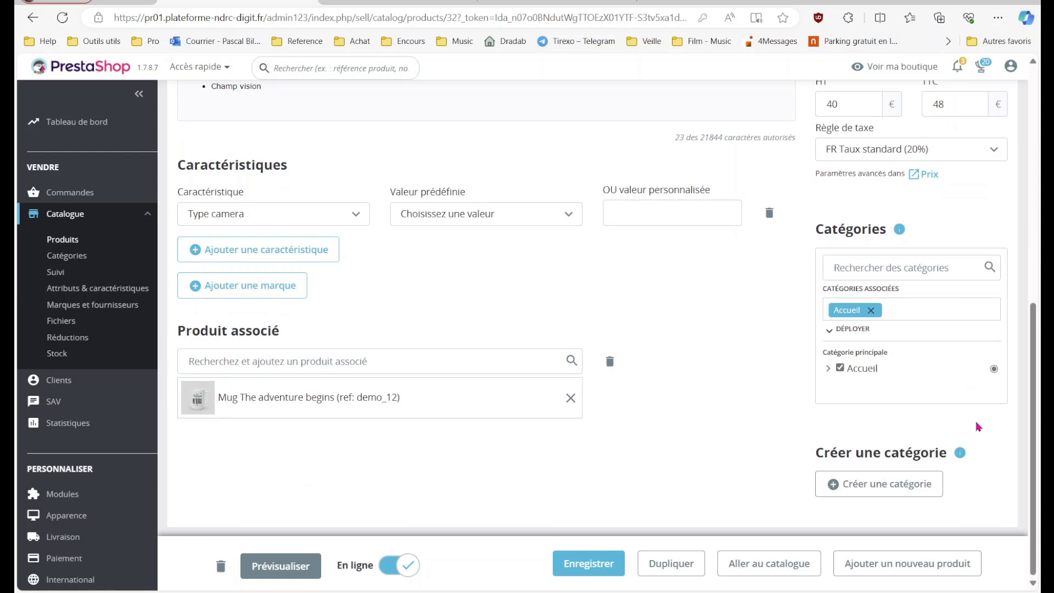
- Associate the product with the sport category under Accueil and make sport its main category
left_click(827, 369)
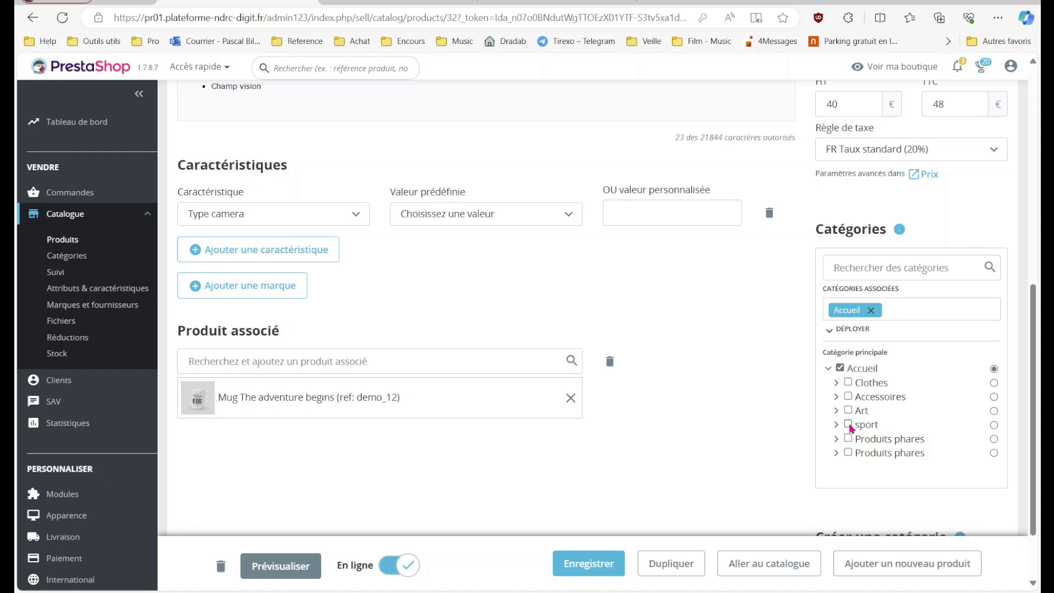
left_click(848, 424)
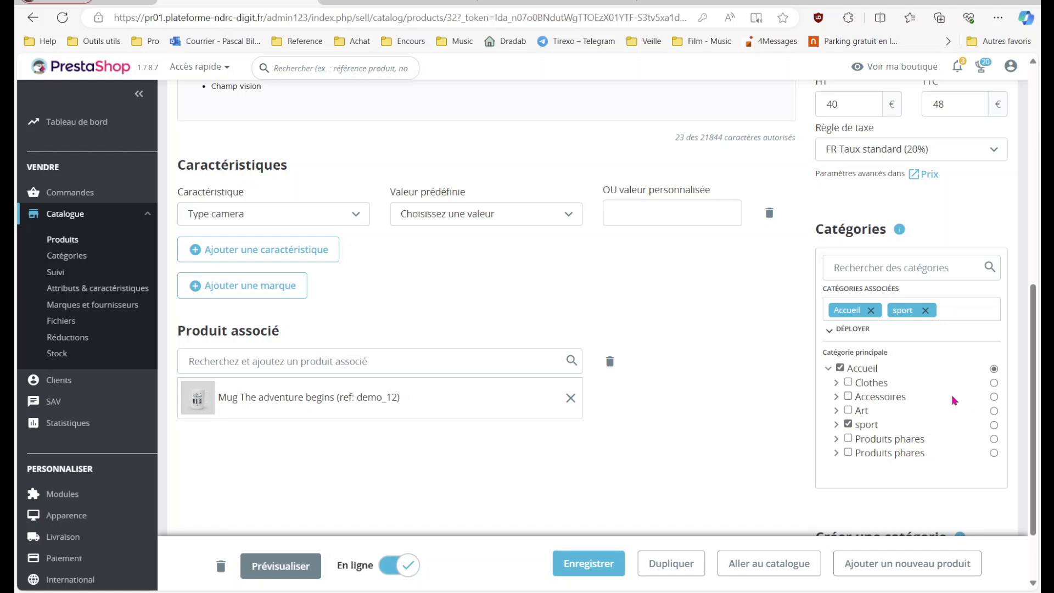
left_click(994, 425)
left_click(994, 368)
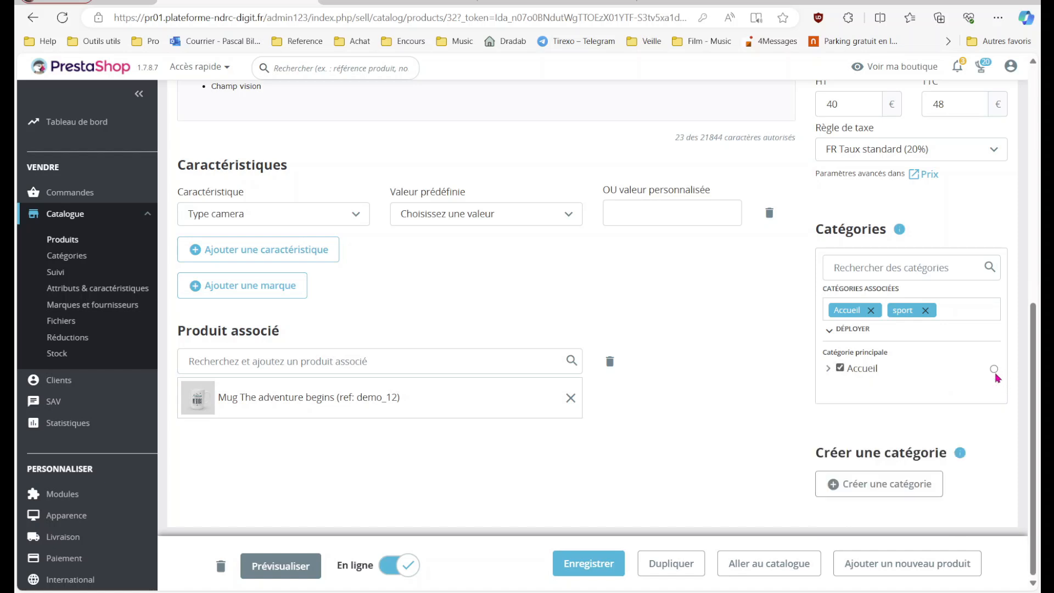
left_click(828, 369)
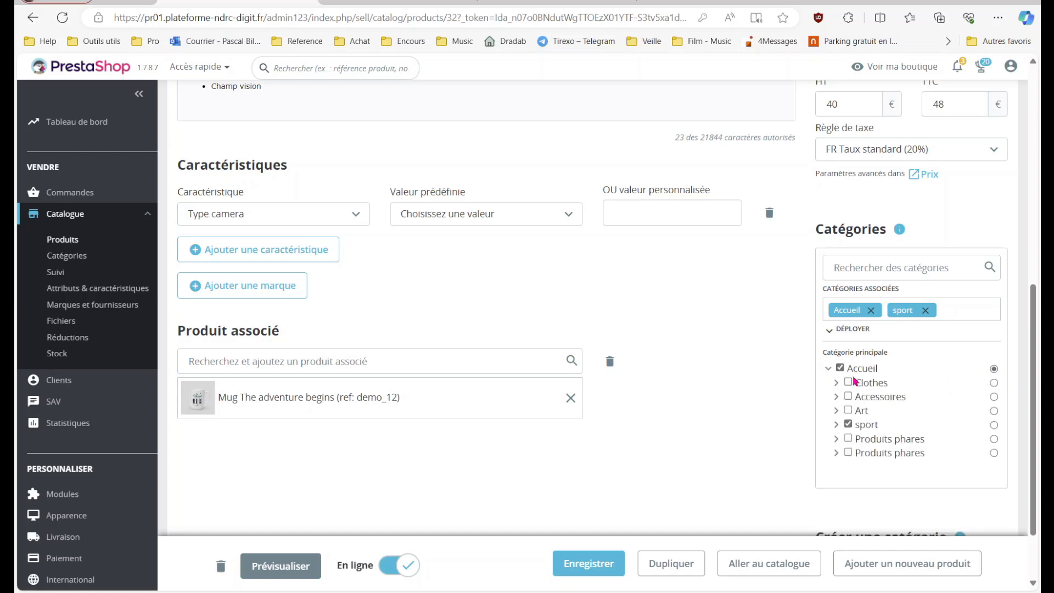
left_click(994, 425)
scroll(997, 429, "down", 2)
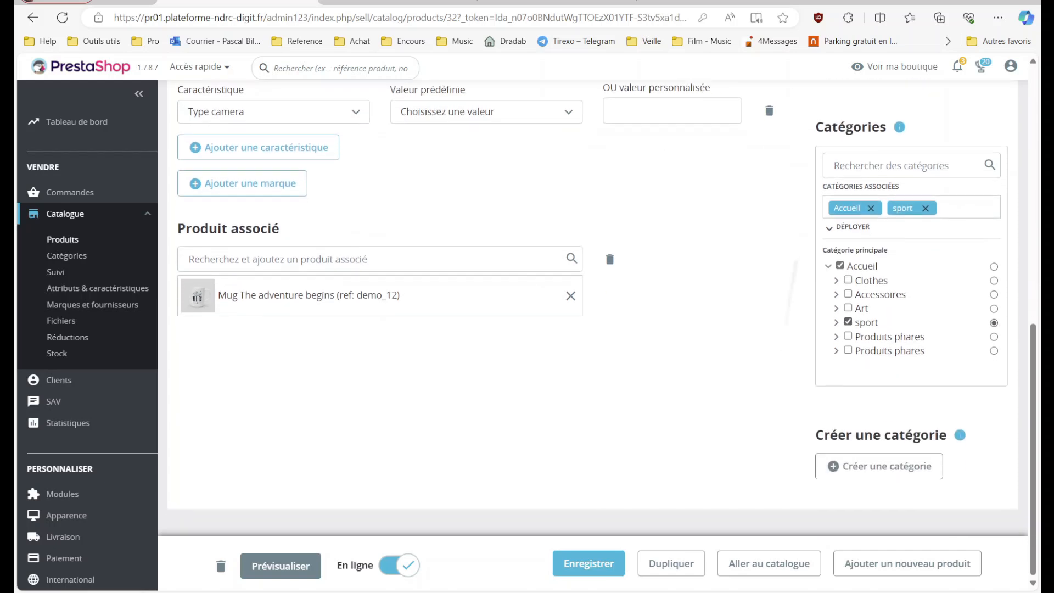
- Review the product's quantity settings and its delivery settings, covering package dimensions and weight, delivery time, shipping fees and available carriers
scroll(591, 303, "up", 5)
scroll(592, 303, "up", 5)
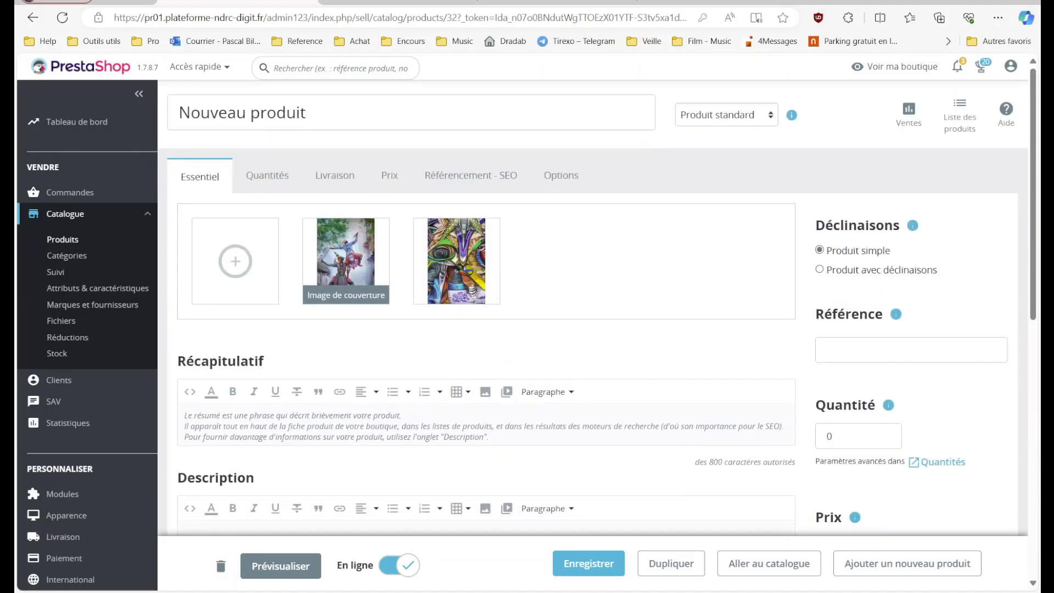
left_click(260, 189)
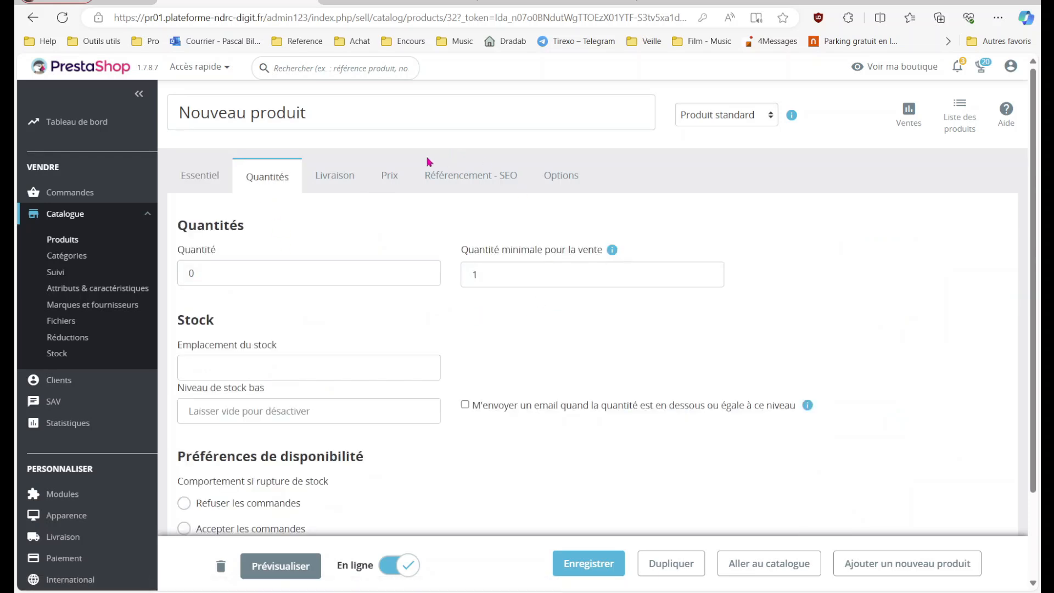
left_click(361, 179)
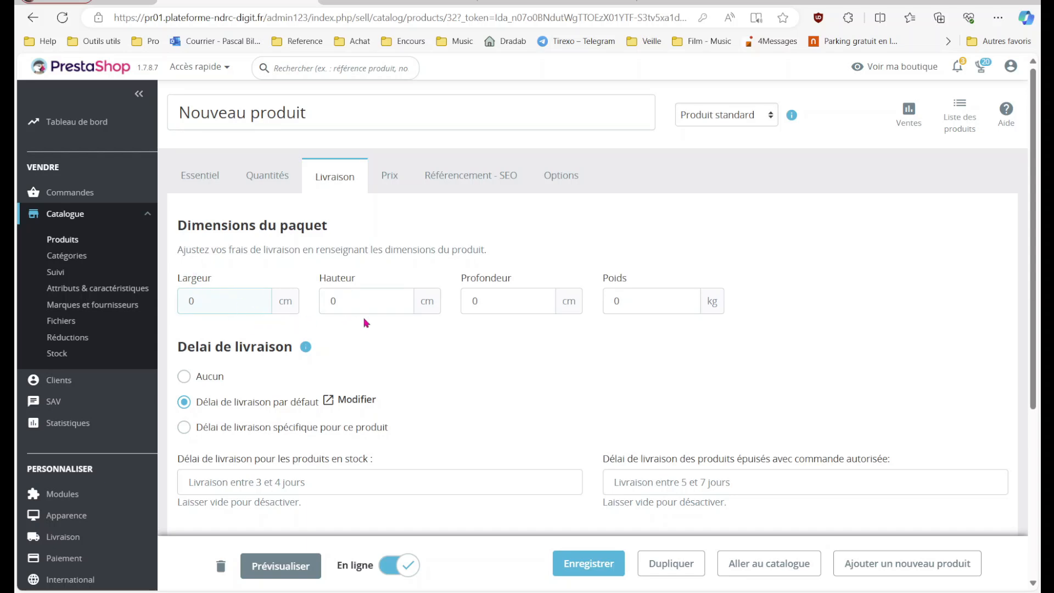
left_click(508, 307)
left_click(632, 302)
double_click(711, 301)
double_click(571, 301)
right_click(569, 301)
double_click(495, 298)
scroll(382, 383, "down", 4)
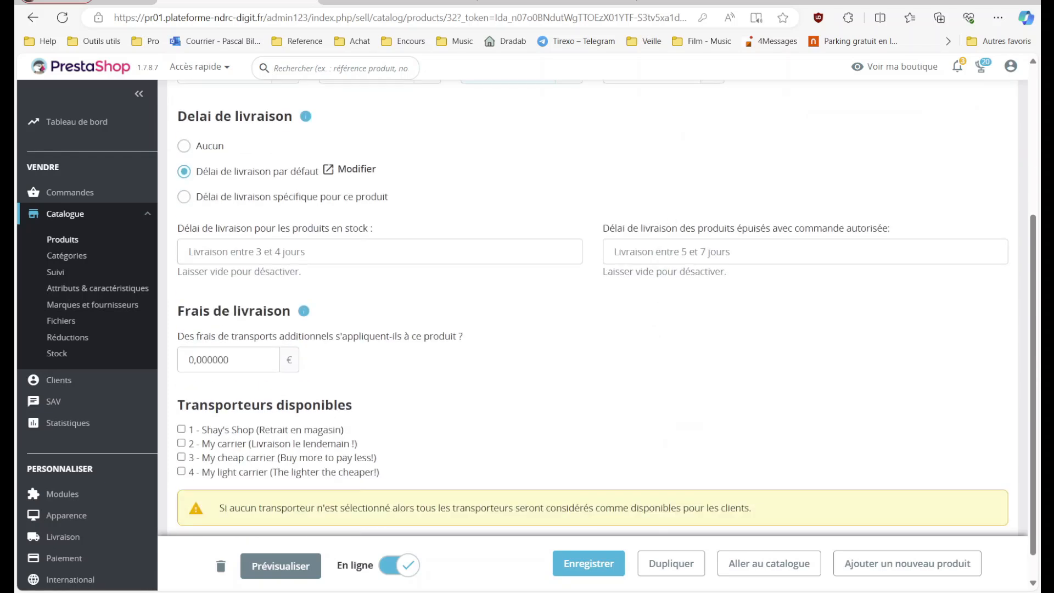
scroll(593, 307, "up", 4)
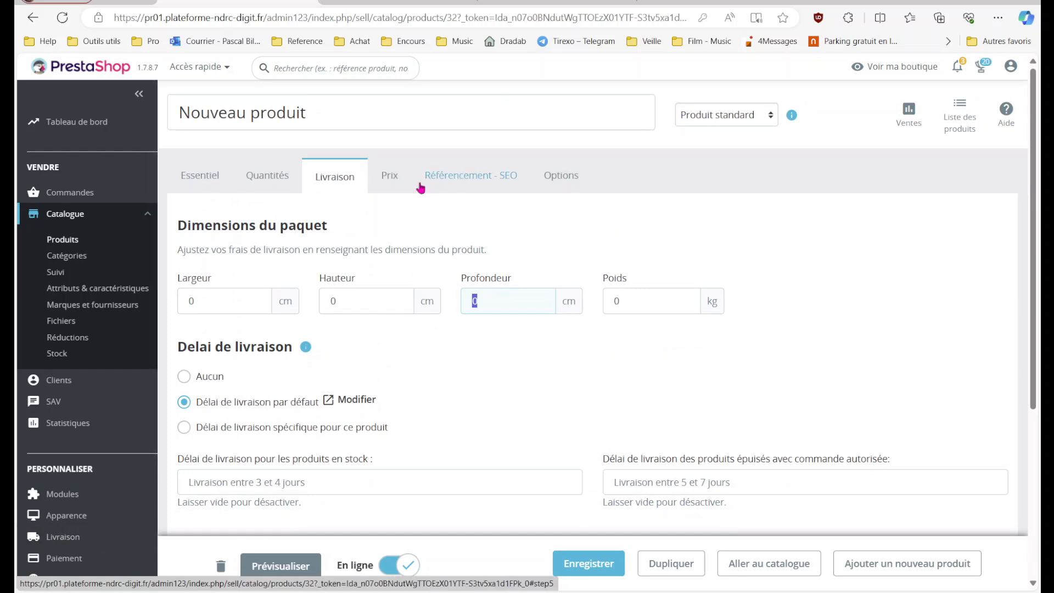
- Review the product's detailed pricing settings, including purchase price, specific prices and priority management
left_click(401, 177)
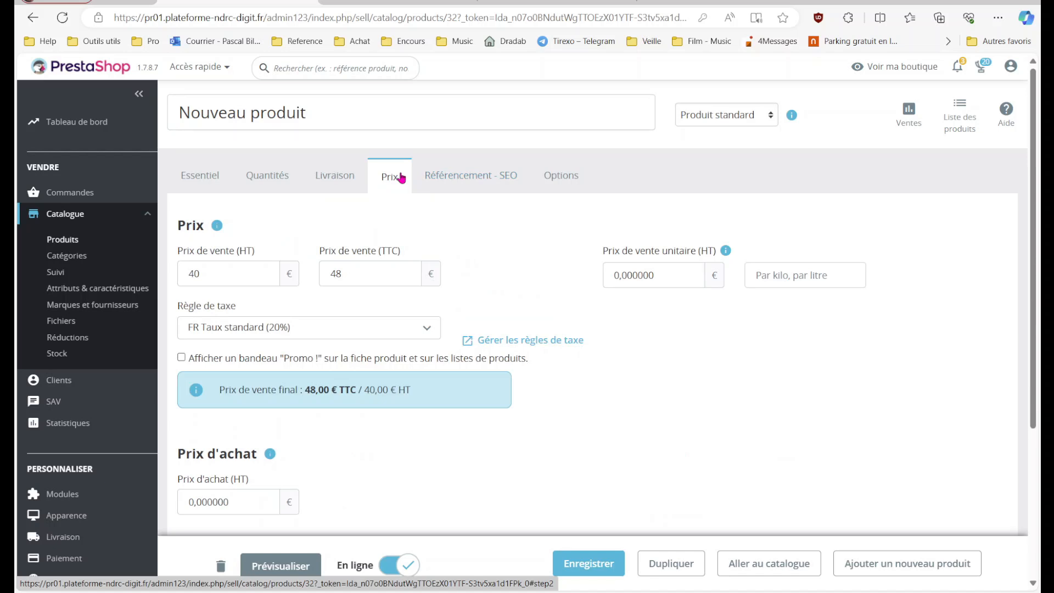
scroll(401, 178, "down", 3)
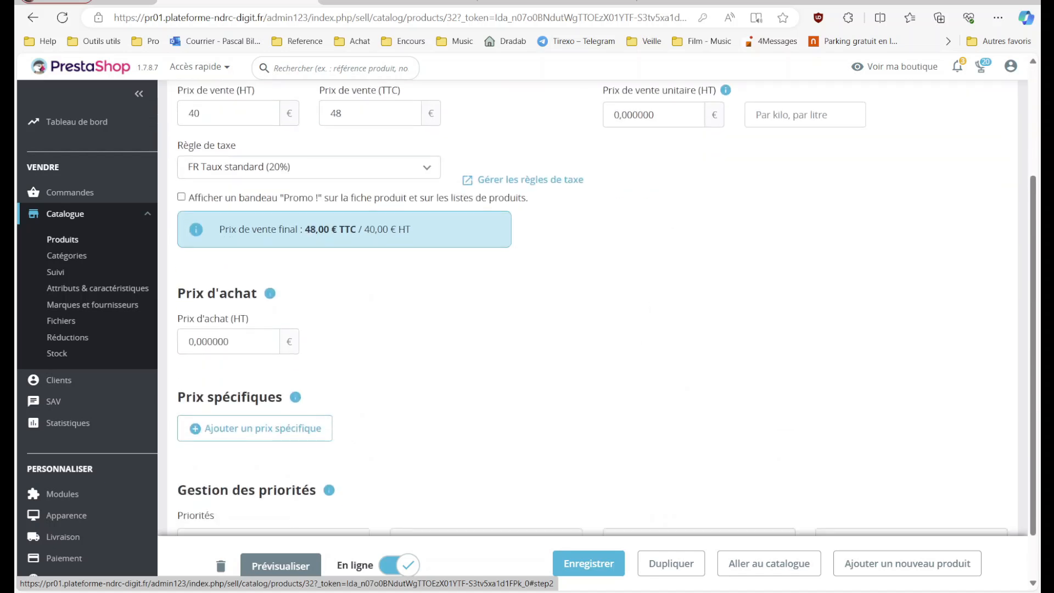
left_click(229, 342)
left_click(227, 296)
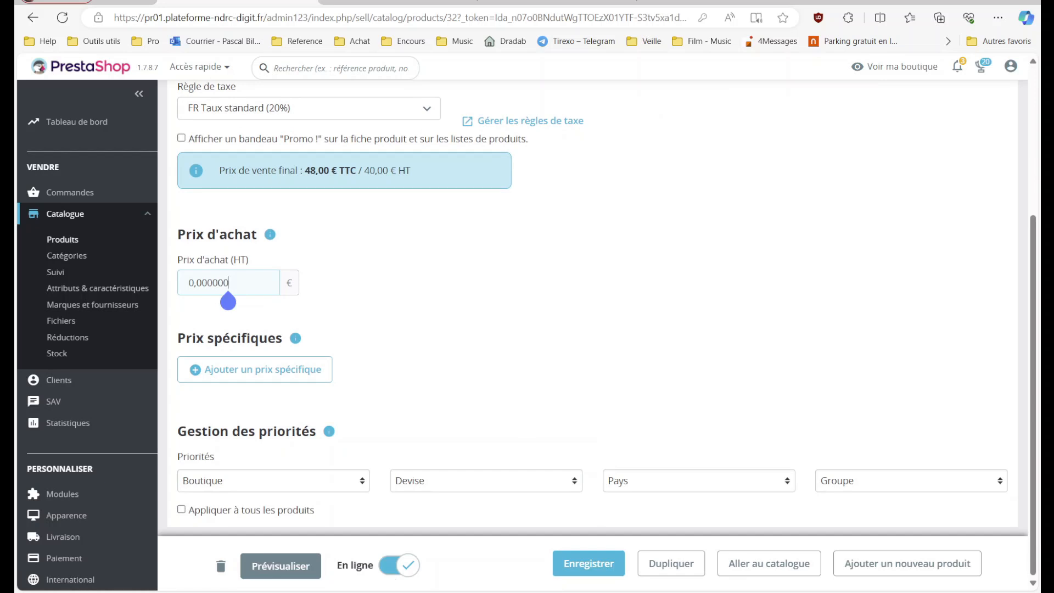
scroll(228, 301, "up", 4)
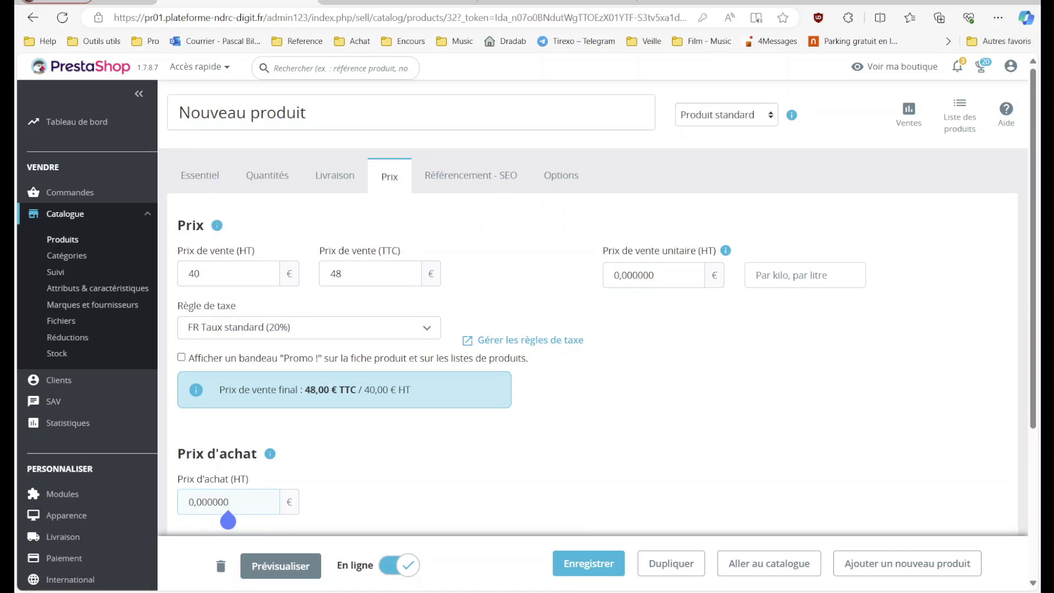
- Open the product's SEO settings and search the web for "basket nike" to examine how result titles and descriptions are presented
left_click(470, 176)
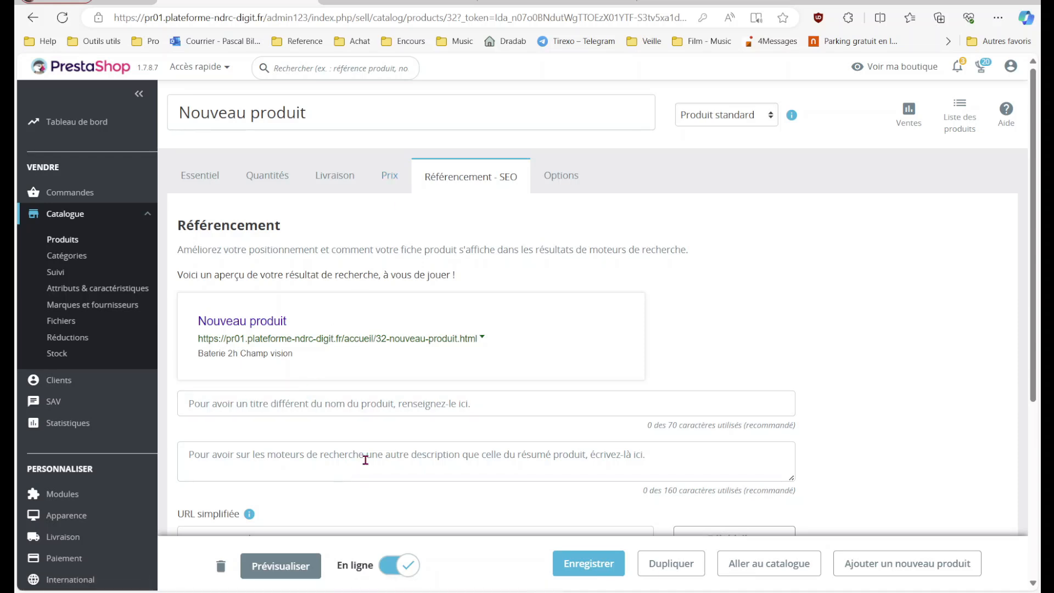
left_click(396, 402)
left_click(658, 5)
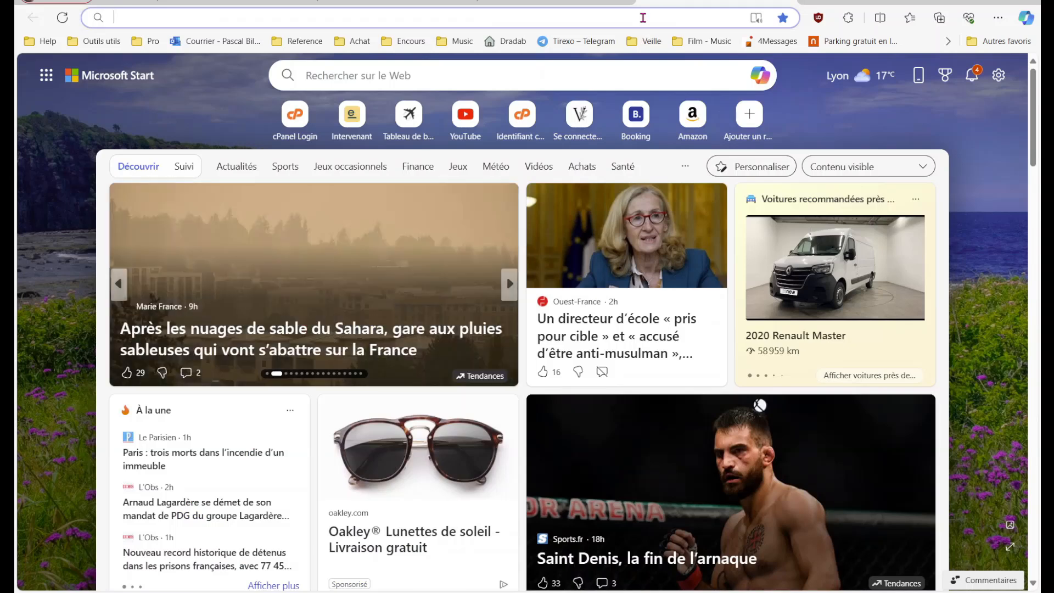
type("basket nike")
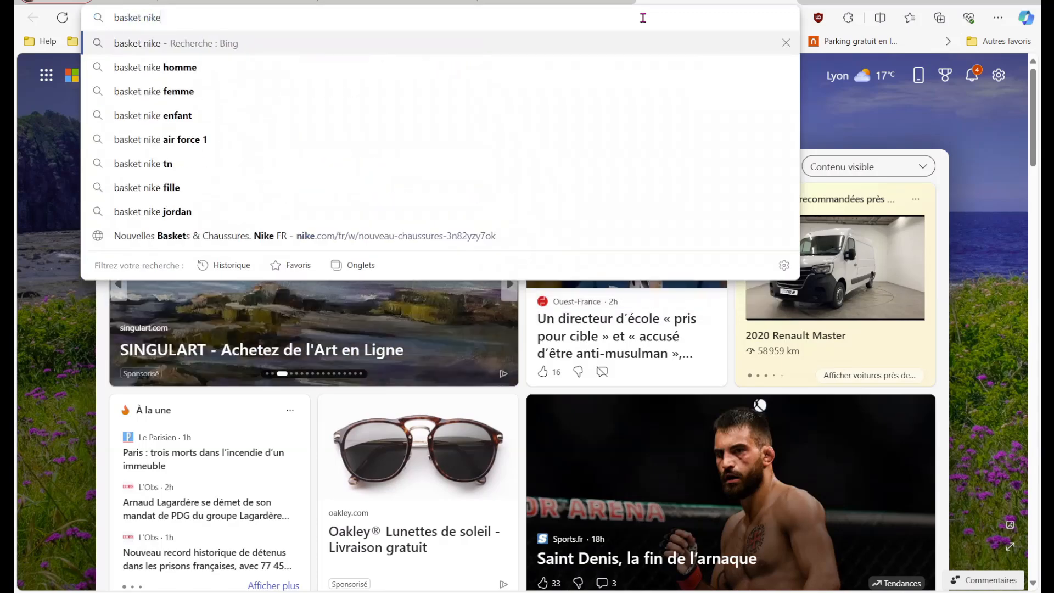
key("Return")
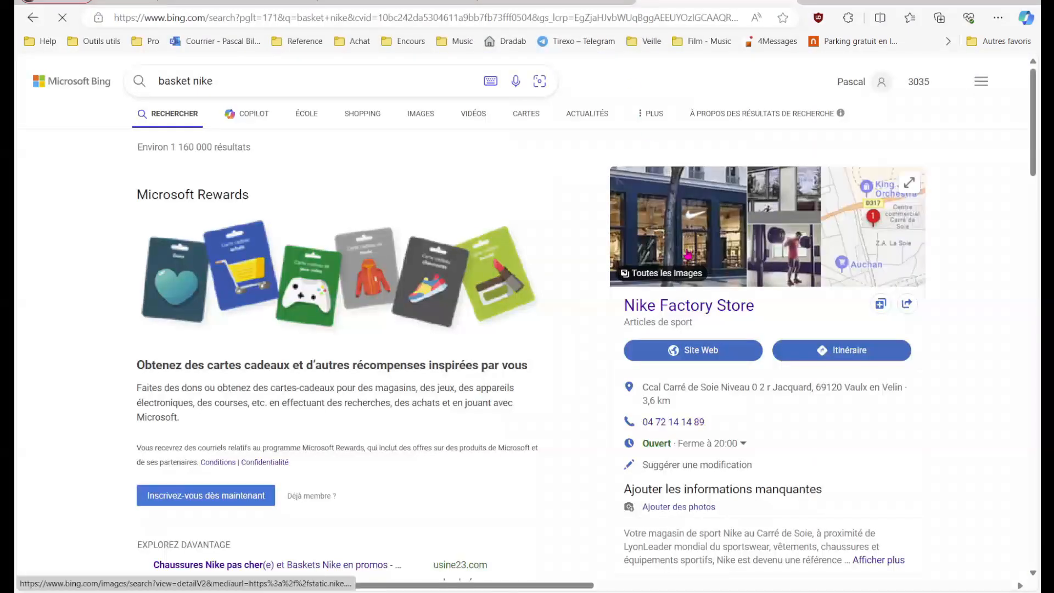
scroll(688, 254, "down", 8)
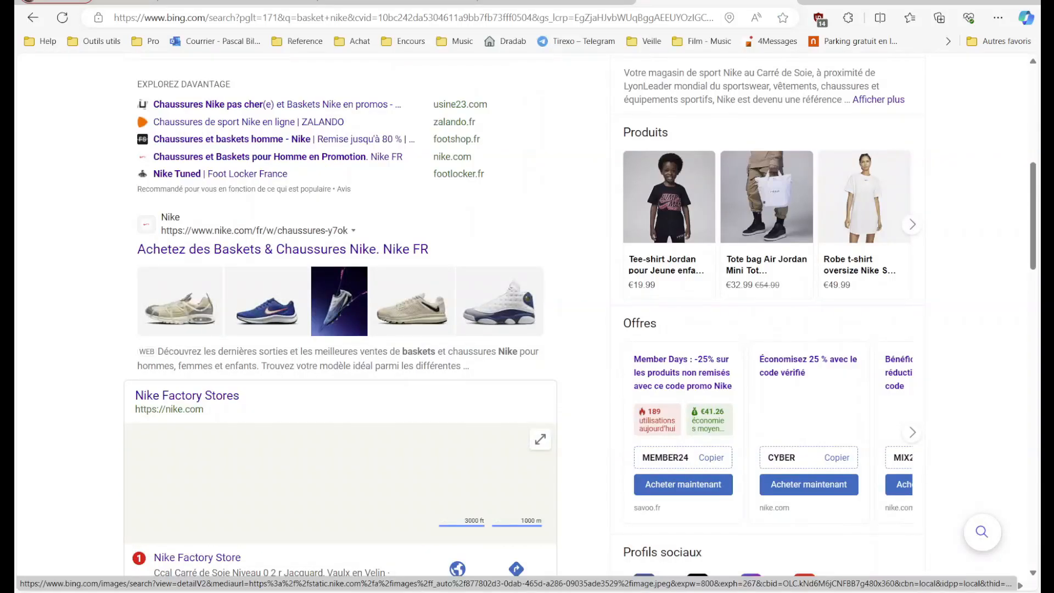
key("ctrl+shift+Tab")
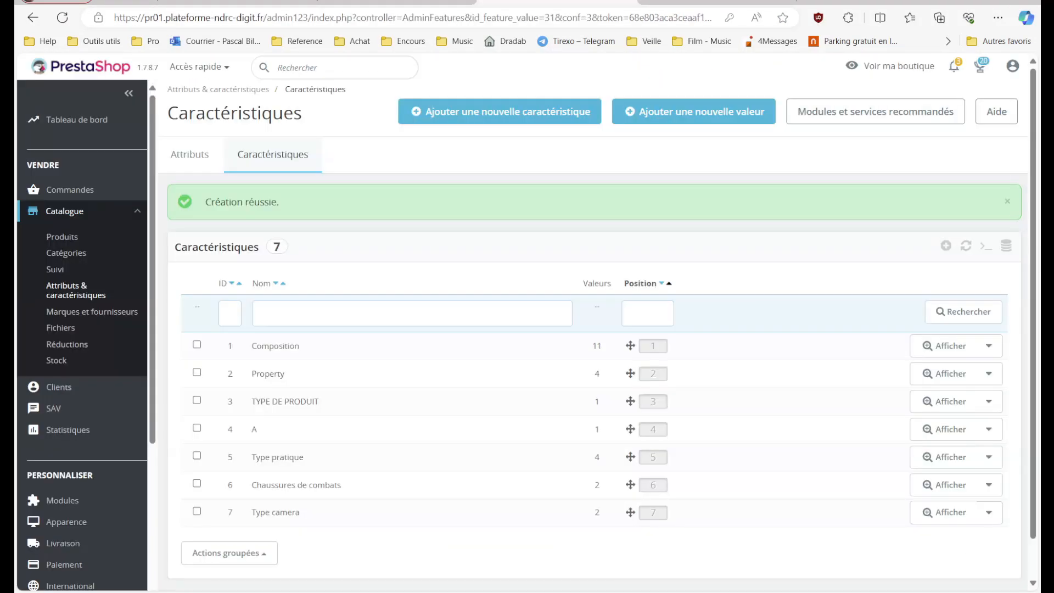
key("ctrl+Tab")
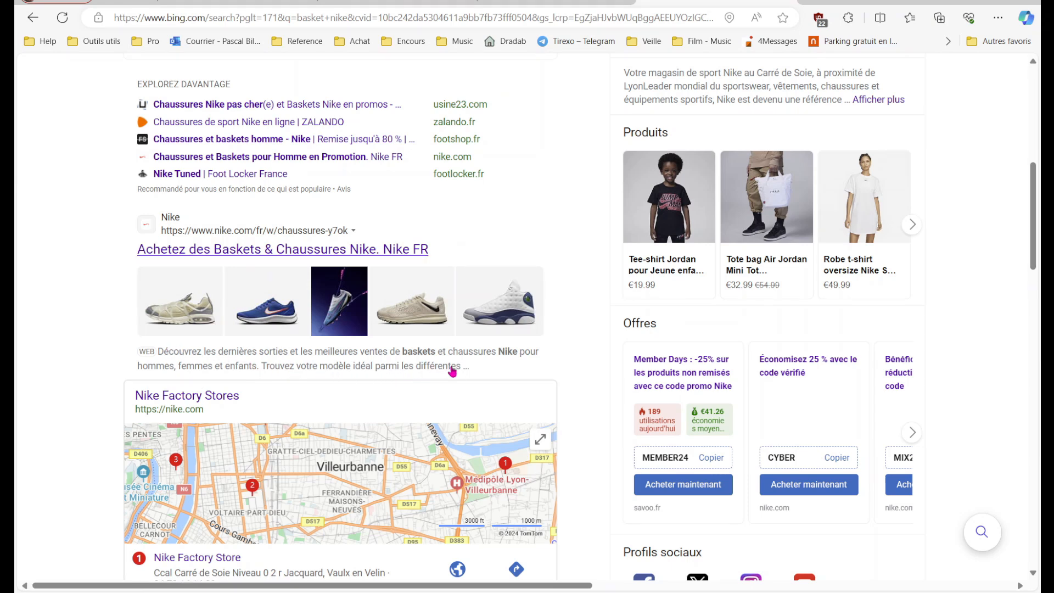
- Return to the PrestaShop product page and rename the product Camera Gopro
left_click(356, 4)
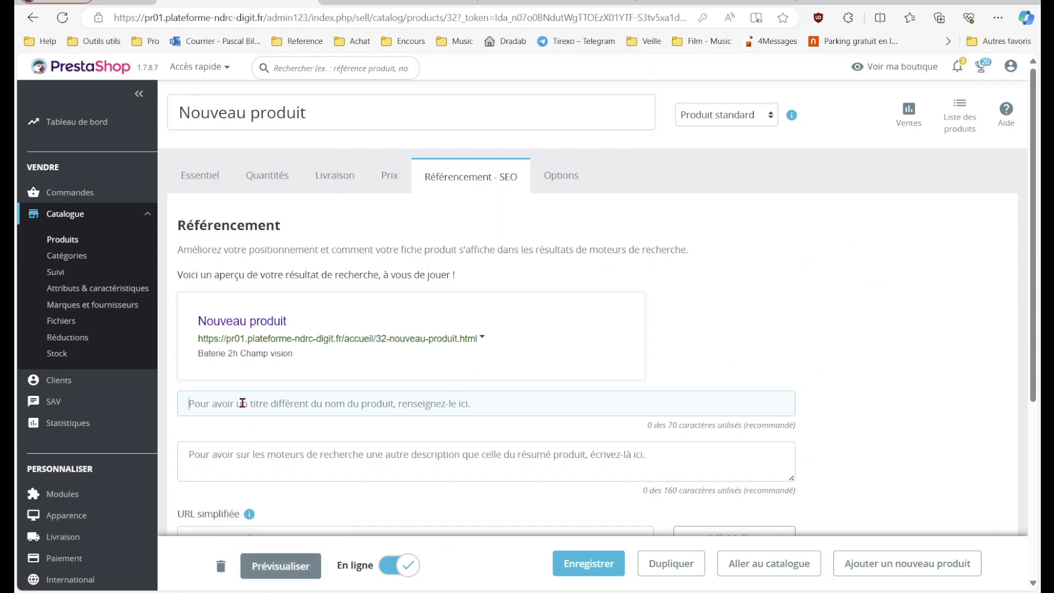
left_click(275, 471)
triple_click(332, 95)
type("Camera")
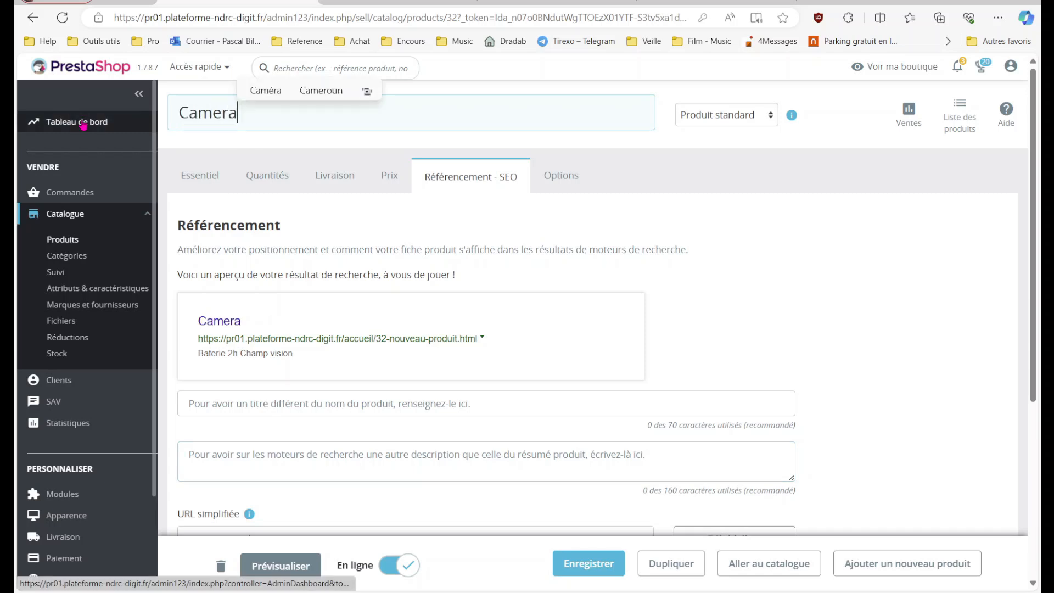
type(" Gopro")
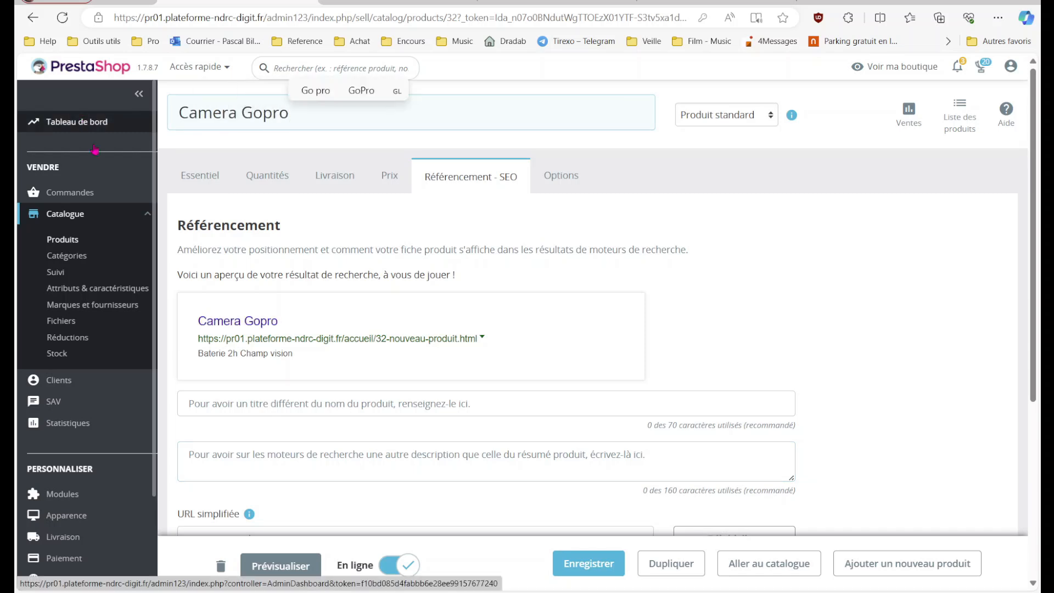
- Set the product's SEO title to "Achetez camera gopro sur maboutique.fr"
left_click(282, 395)
type("Ach")
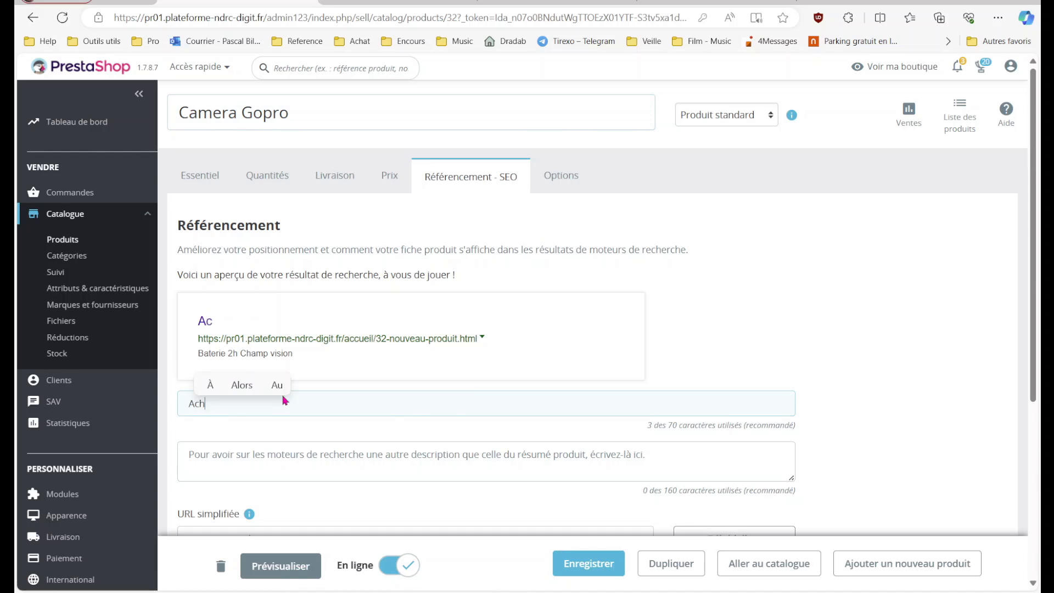
type("etez camera go")
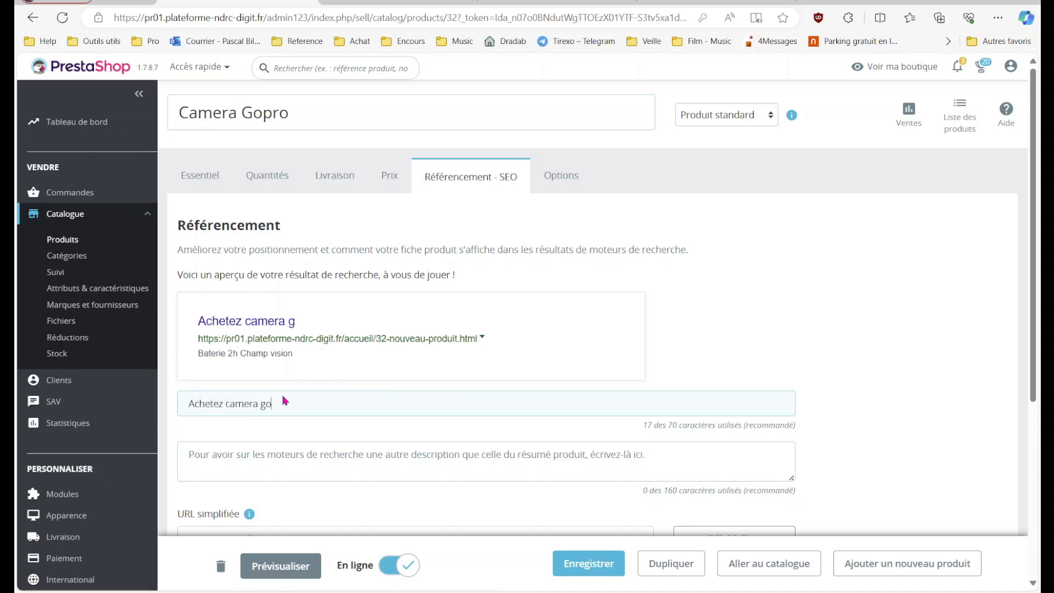
type("pro sur")
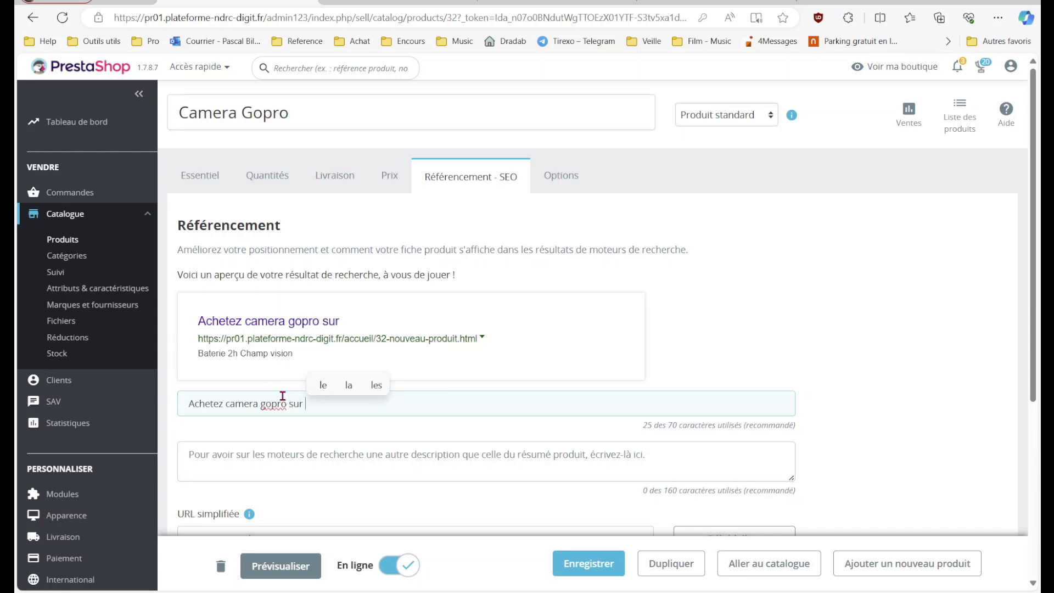
type(" ma ")
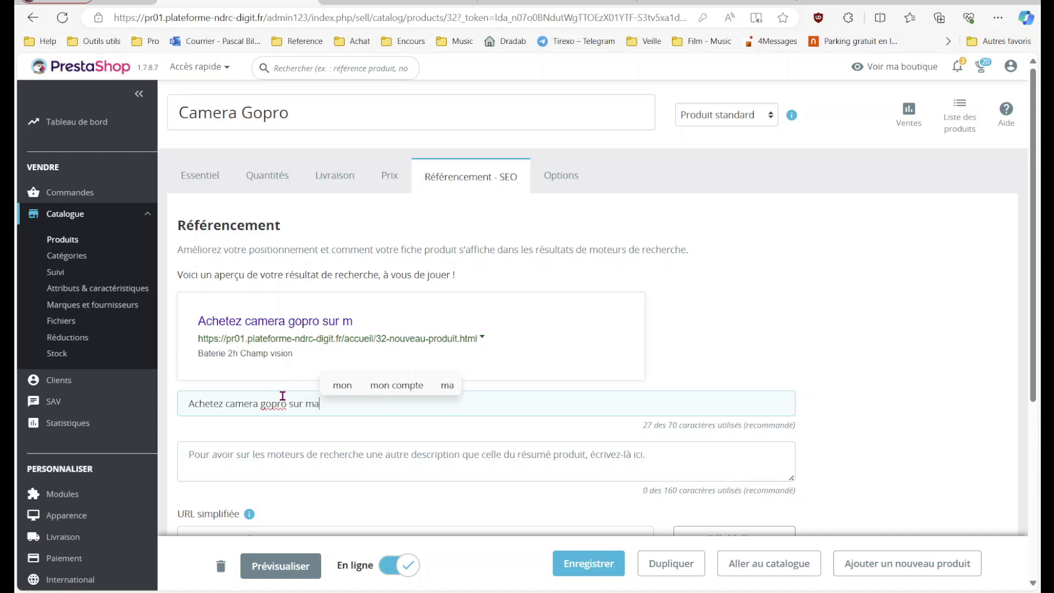
type("boutique.fr")
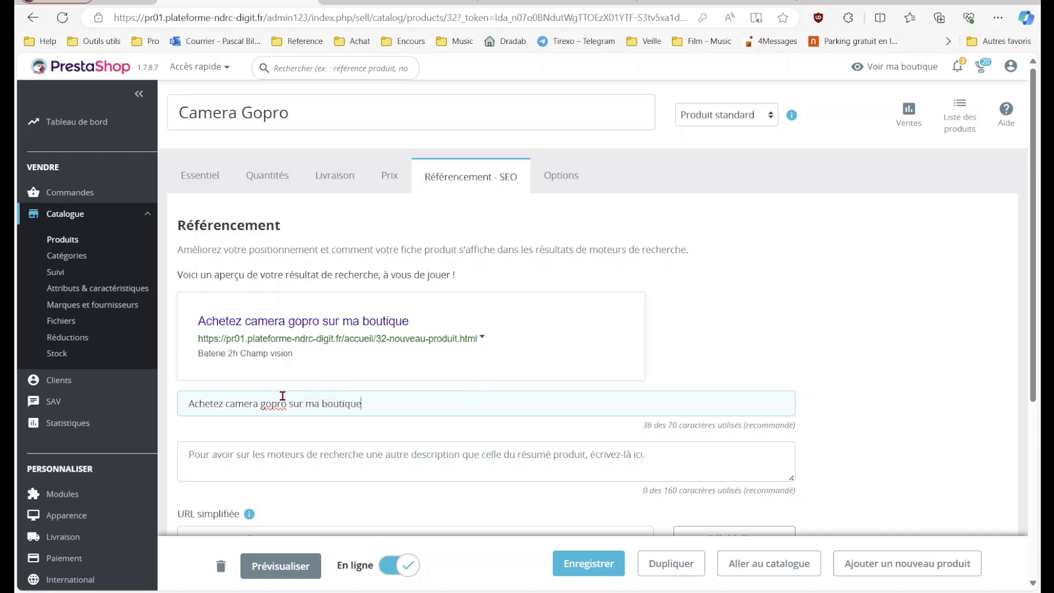
key("Left")
key("Left")
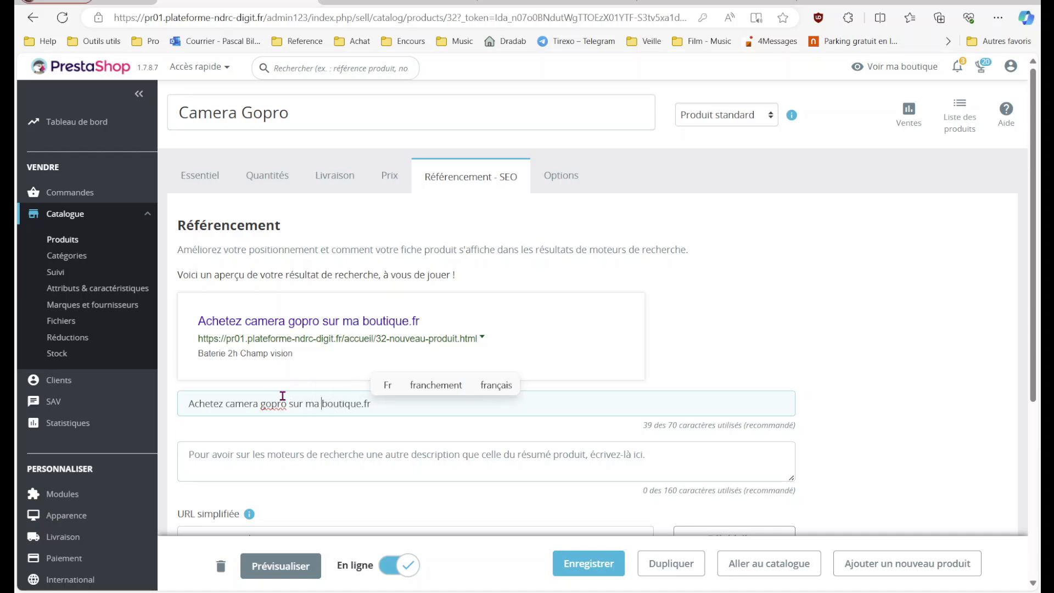
key("BackSpace")
- Set the product's SEO description to "Achetez la fameuse gorpo camera sport au meilleur"
left_click(292, 454)
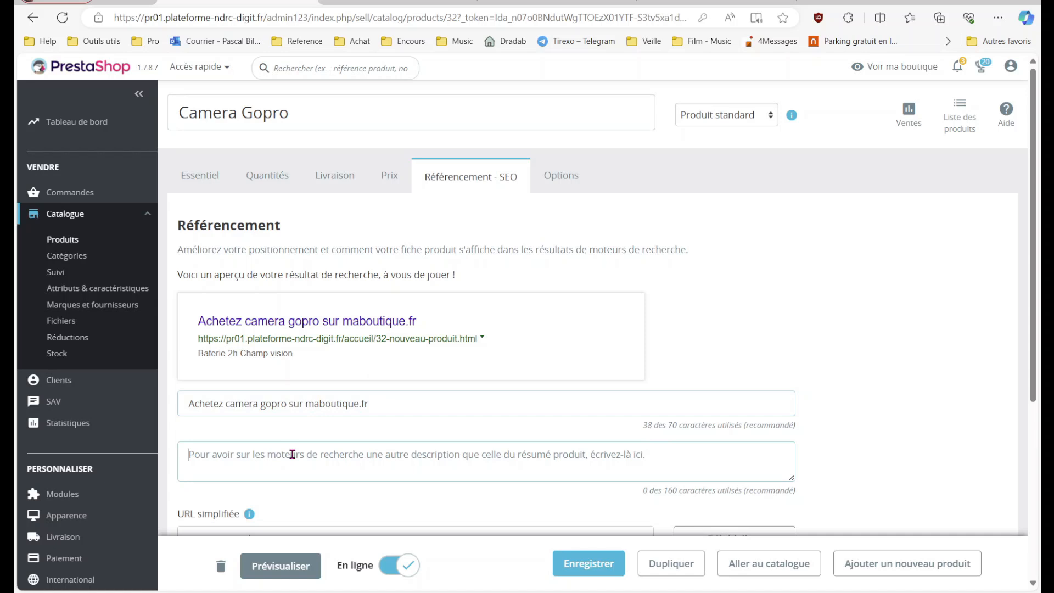
type("Gop")
key("BackSpace")
key("BackSpace")
key("BackSpace")
type("Achetez")
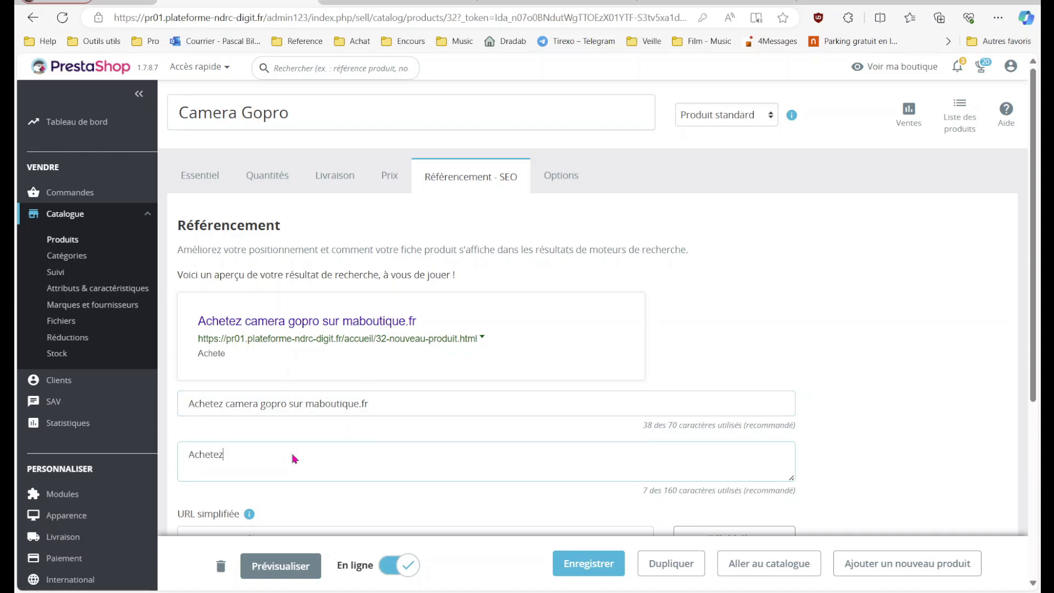
type(" la fameus")
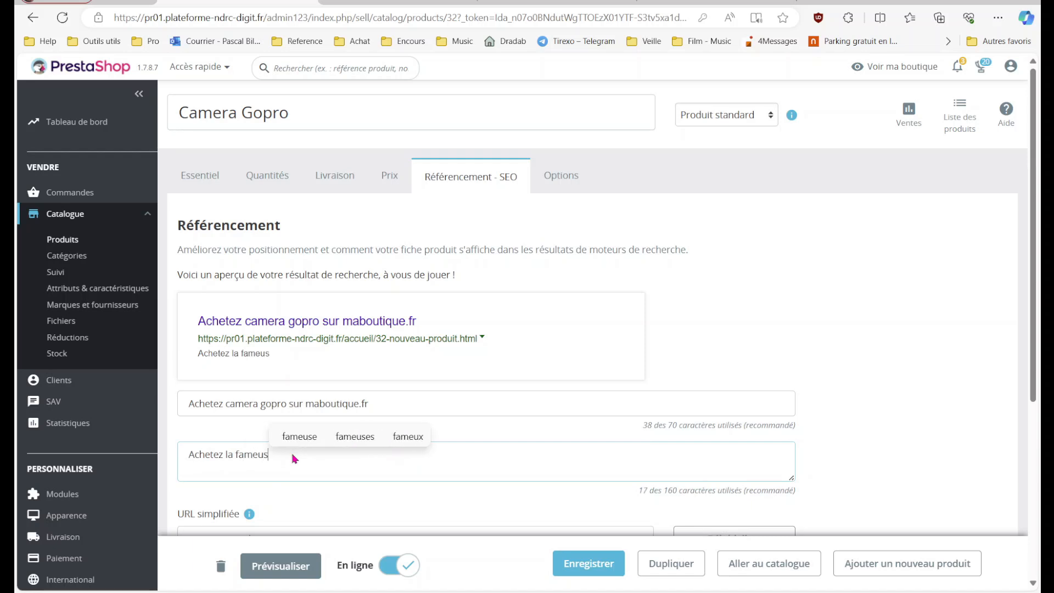
type("e gorpo ")
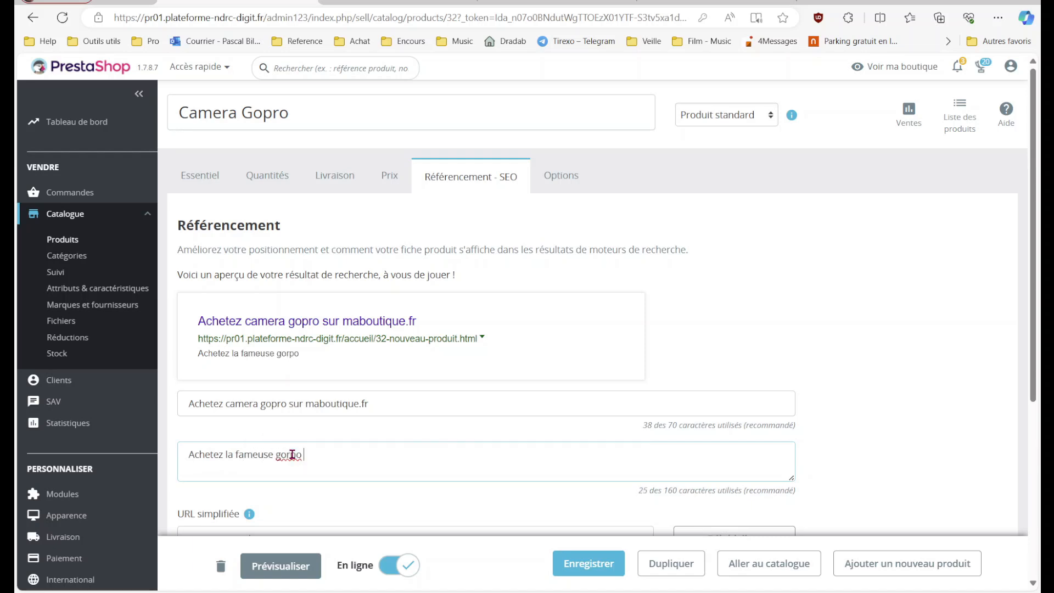
type("camera sport au")
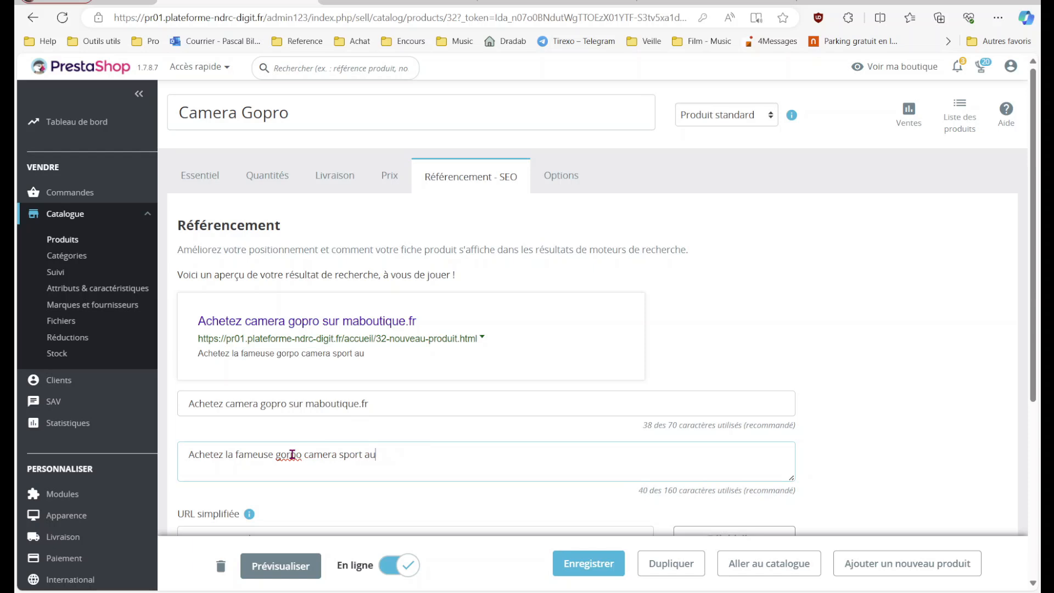
type(" meilleur")
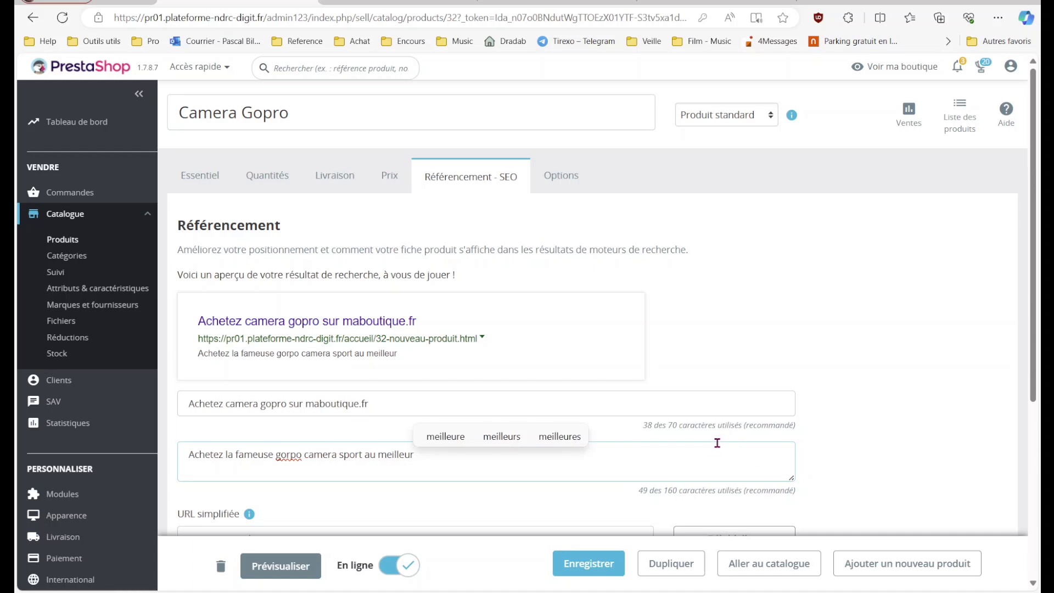
scroll(713, 460, "down", 3)
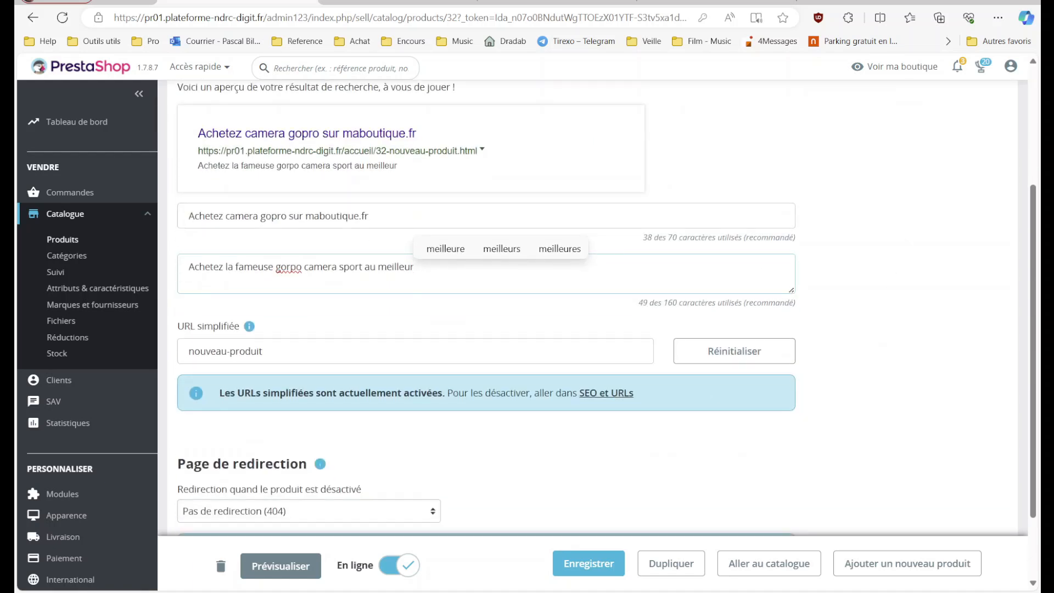
scroll(715, 442, "down", 2)
scroll(715, 441, "up", 6)
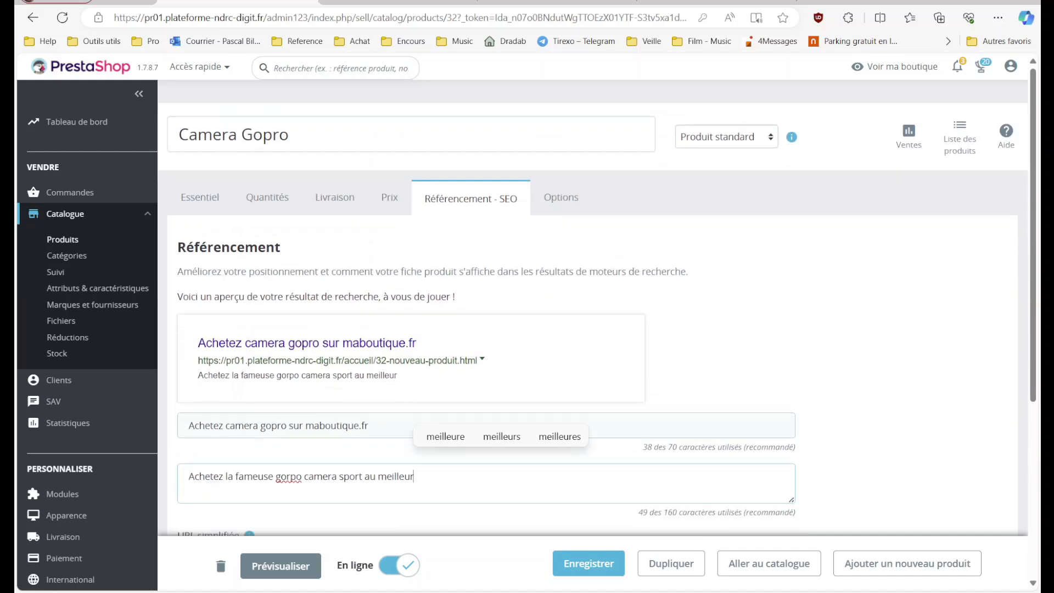
- Open the product's options and add the keywords "camera sport" and "camera etanche"
left_click(561, 176)
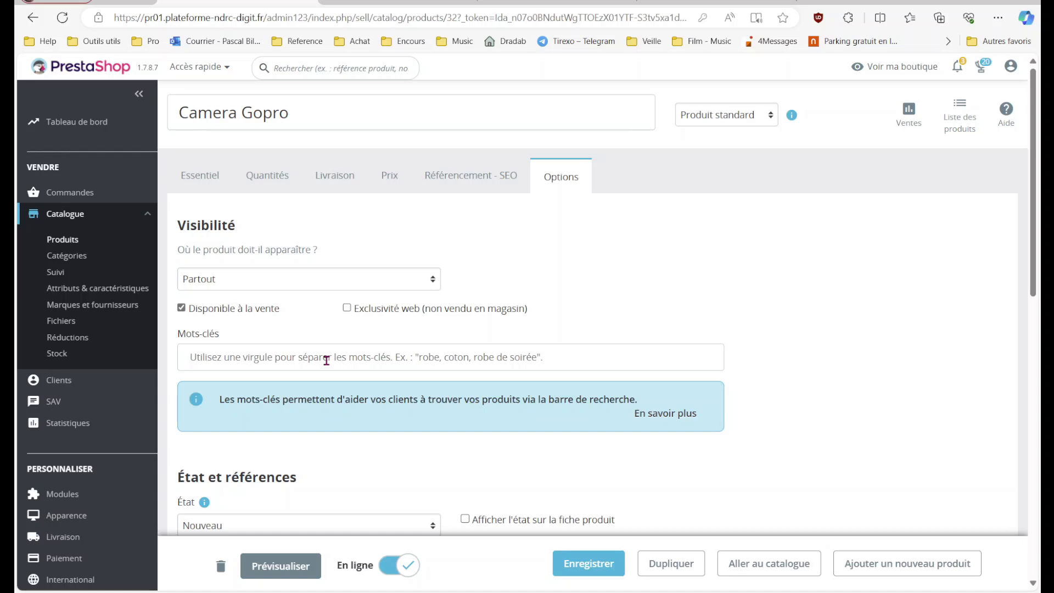
type("camera sport")
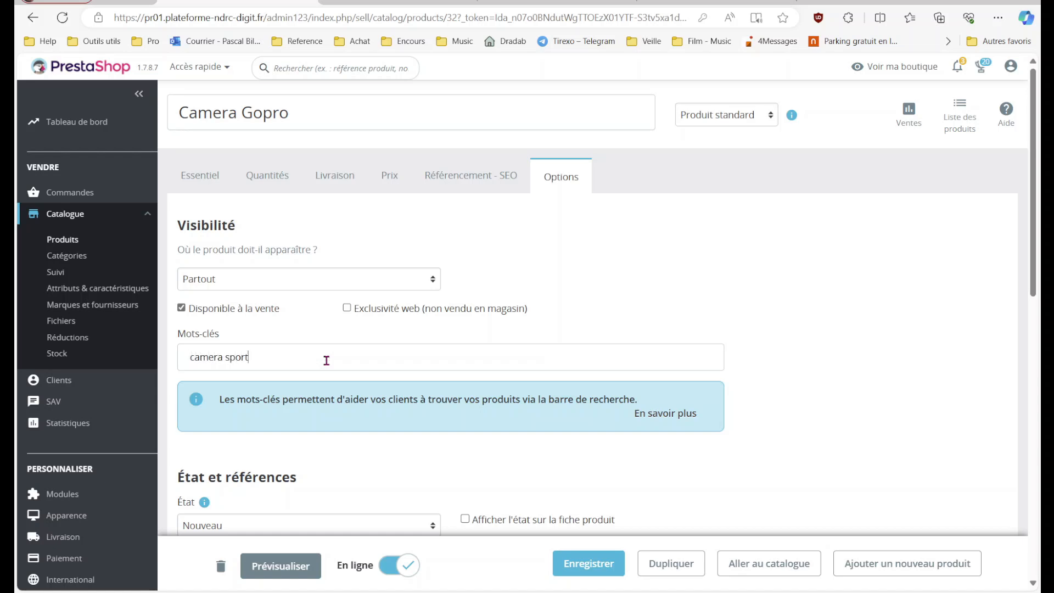
key("Return")
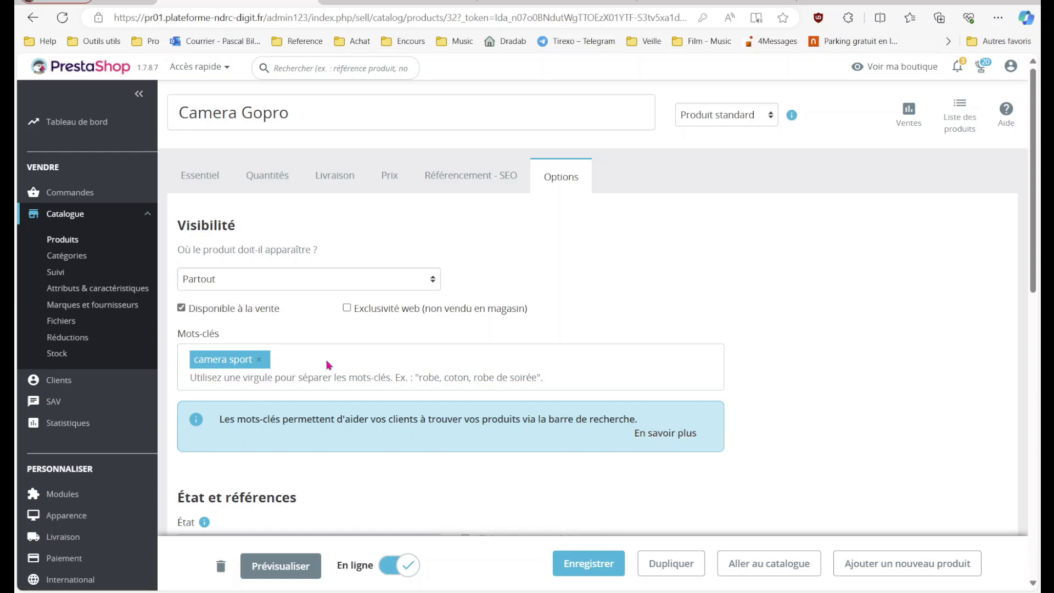
type("camera etanche")
key("Return")
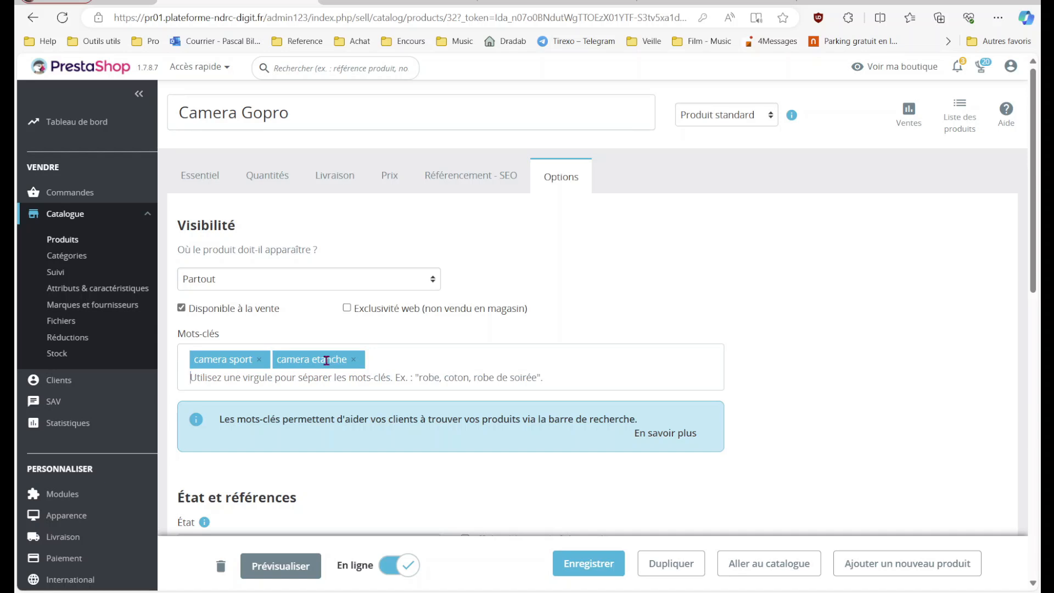
- Check the condition and reference fields, and mark the product as a web exclusive not sold in store
scroll(678, 360, "down", 3)
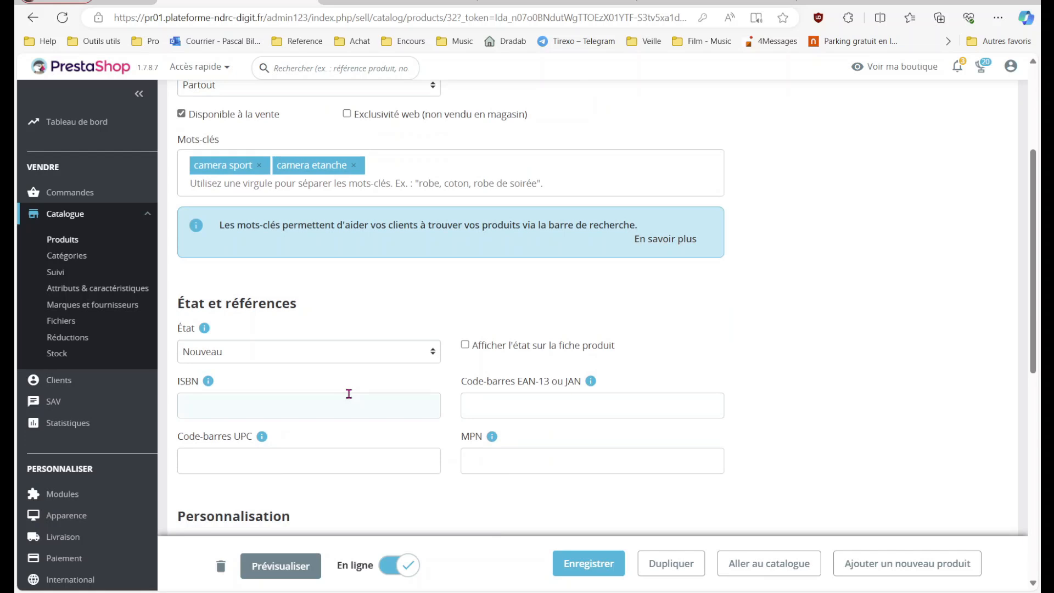
left_click(536, 412)
left_click(418, 412)
scroll(756, 365, "down", 2)
scroll(784, 411, "down", 1)
scroll(788, 409, "up", 4)
scroll(758, 221, "up", 3)
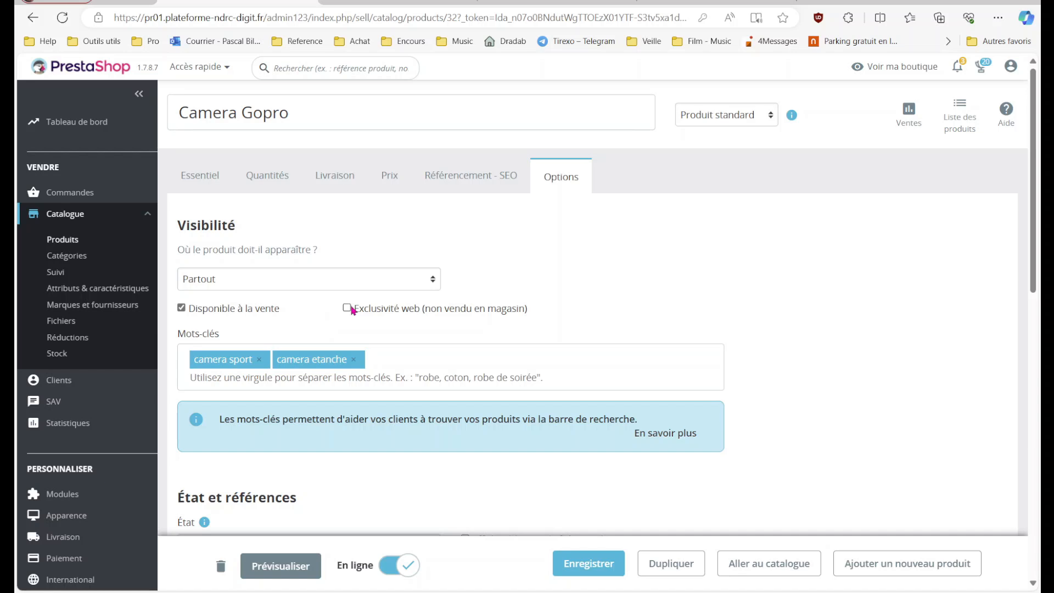
left_click(349, 308)
- Add a customization field of type Fichier labelled "Envoyez une image au format JPG"
scroll(570, 310, "down", 7)
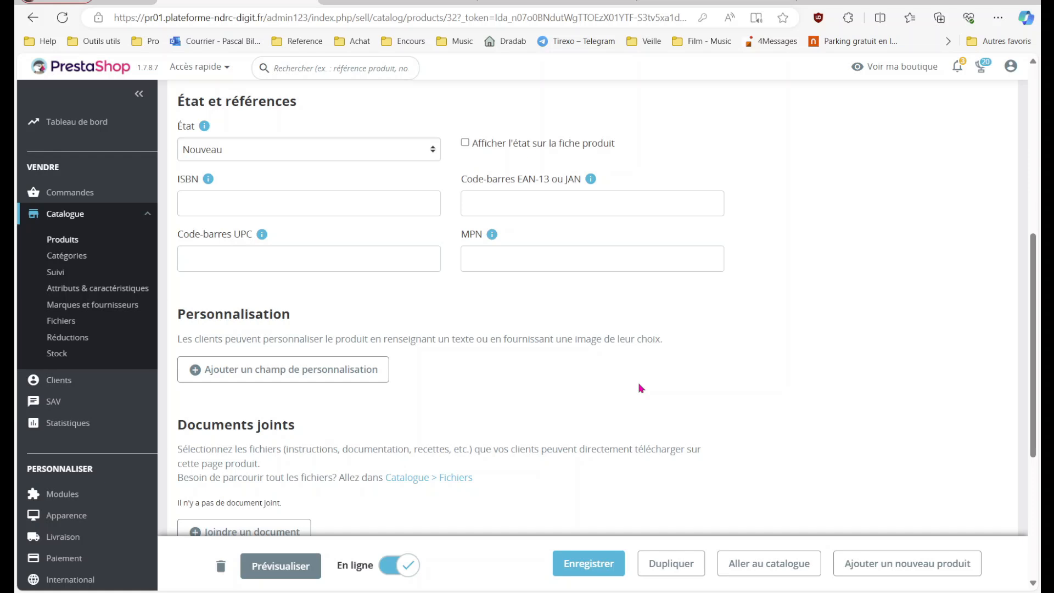
left_click(278, 384)
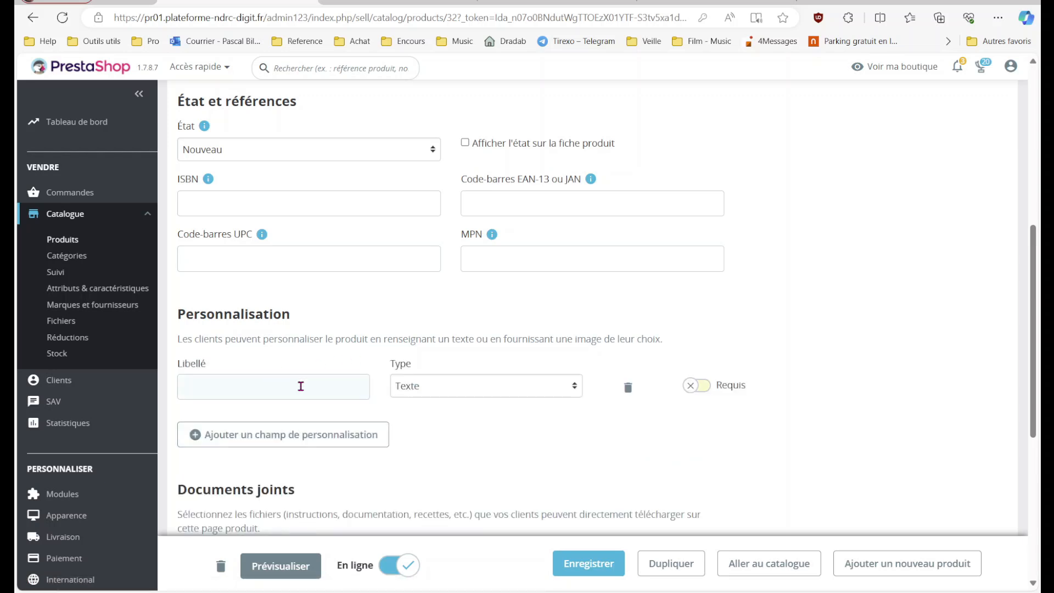
left_click(457, 391)
left_click(449, 420)
left_click(314, 380)
type("Envoye")
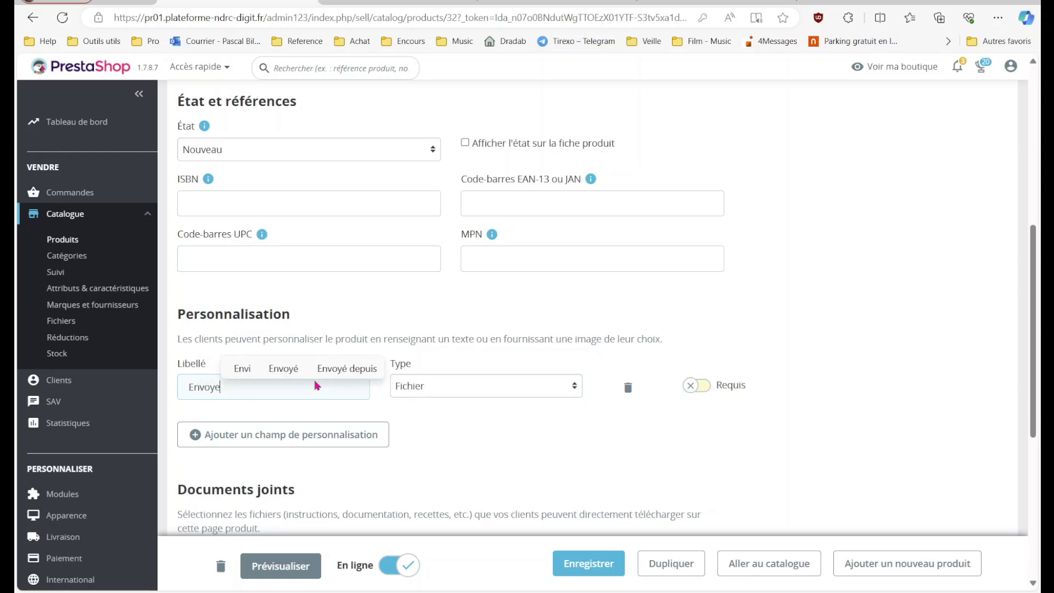
type("z une image au")
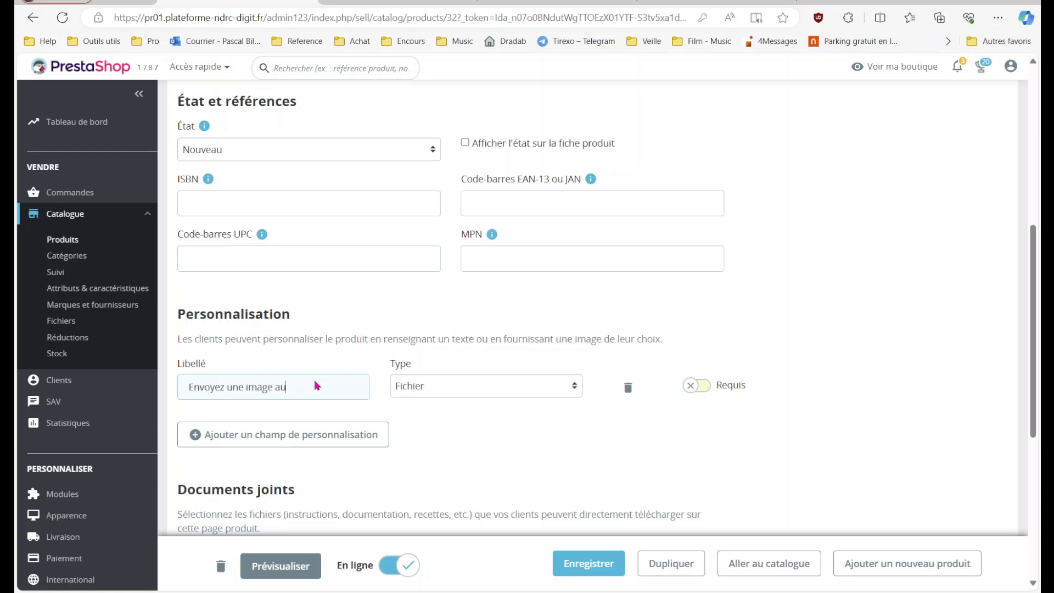
type(" format JPG")
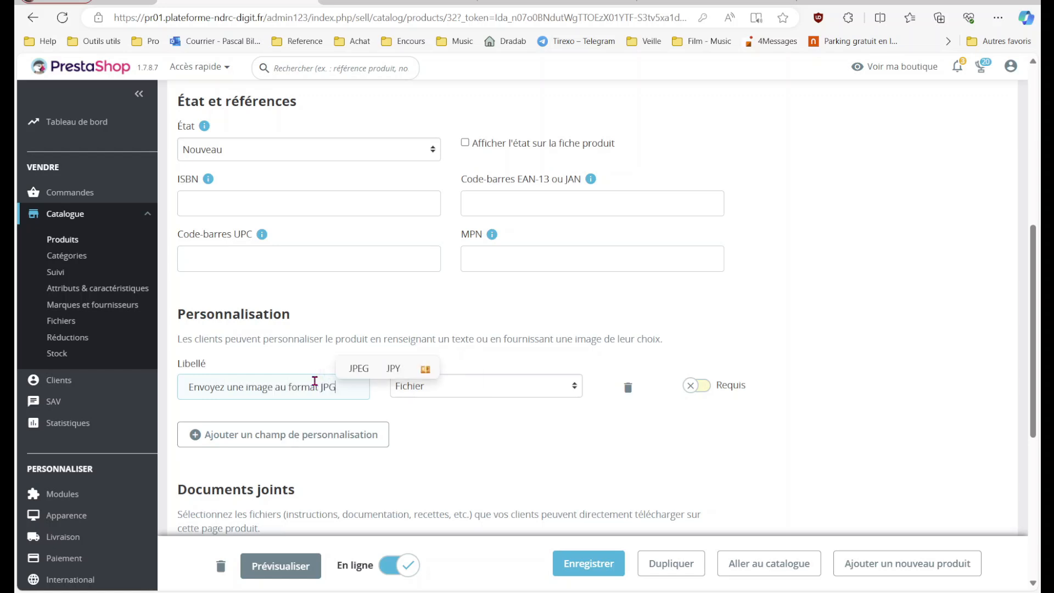
type("à")
left_click(340, 384)
key("BackSpace")
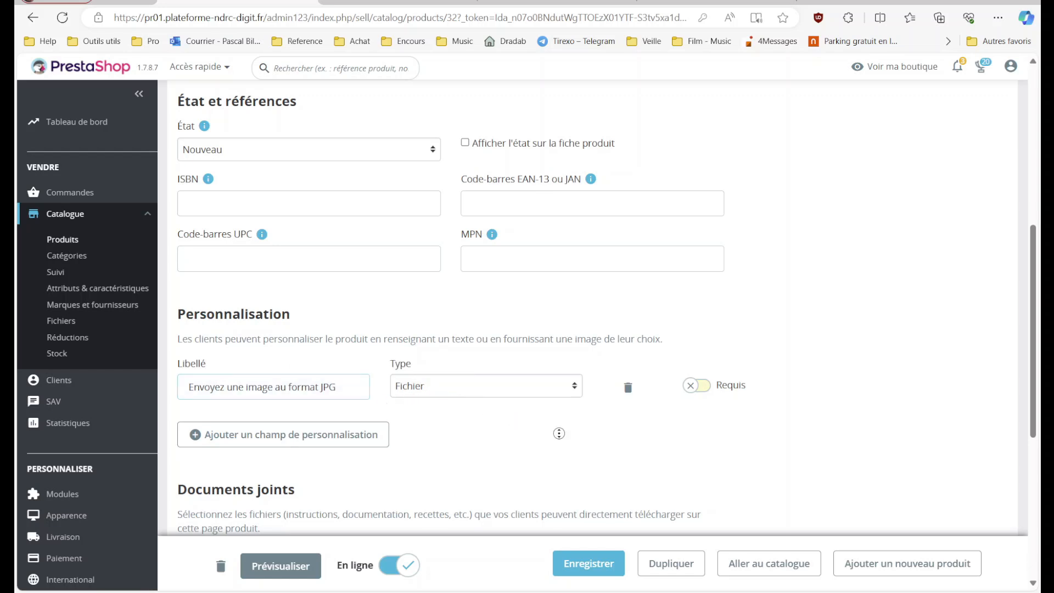
- Review the product's attached documents and supplier settings
scroll(602, 478, "down", 4)
scroll(602, 481, "up", 1)
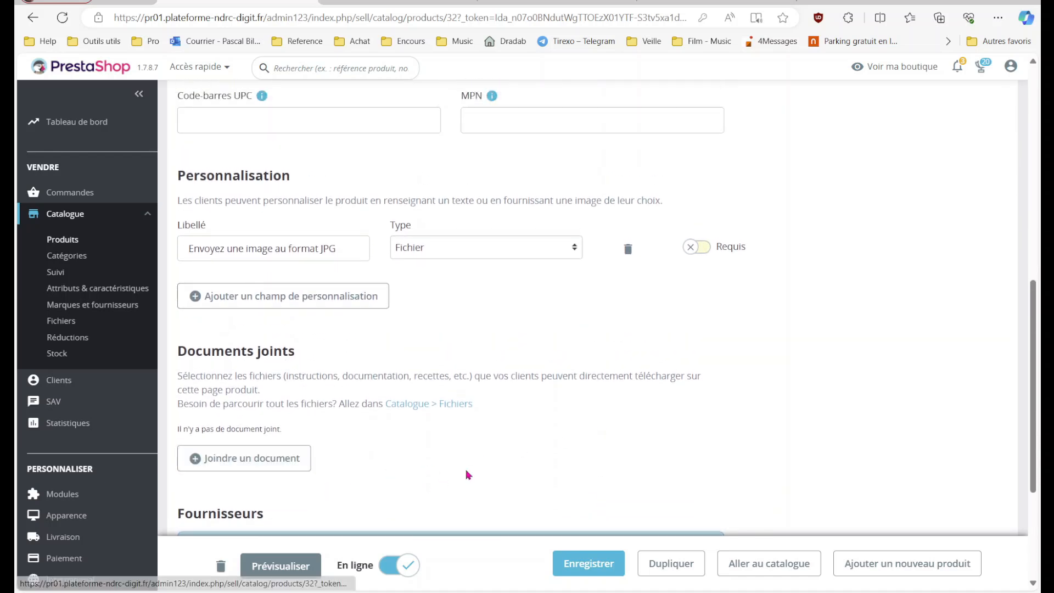
scroll(568, 455, "down", 1)
scroll(595, 499, "down", 1)
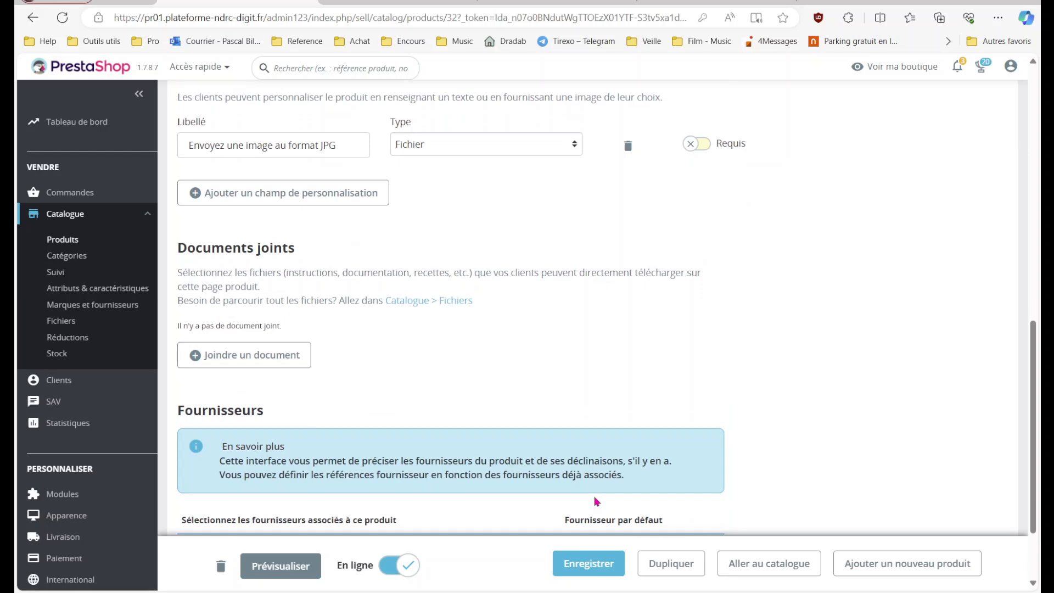
scroll(586, 380, "down", 1)
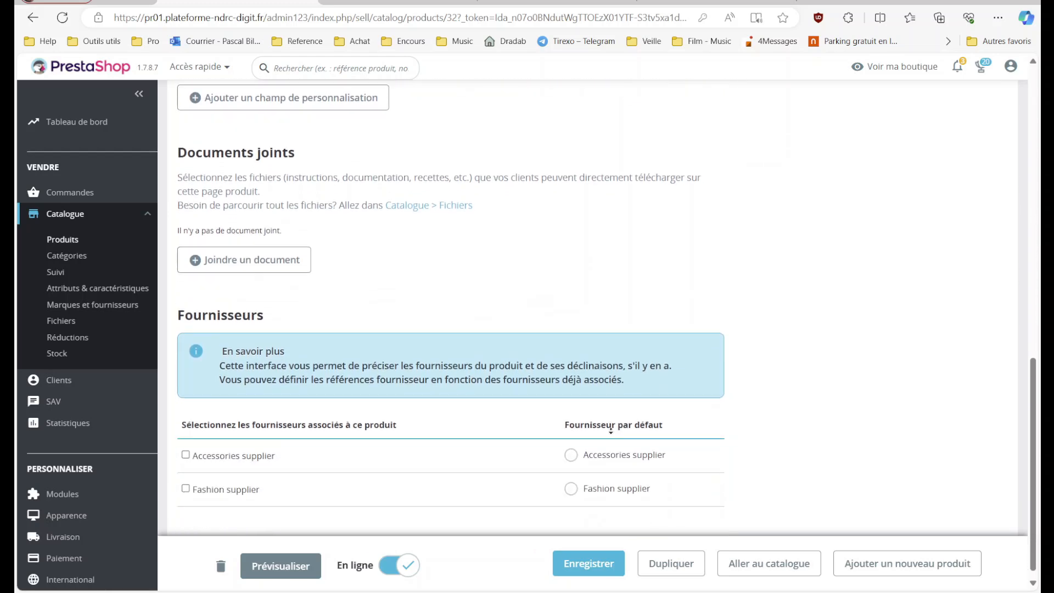
scroll(611, 431, "up", 10)
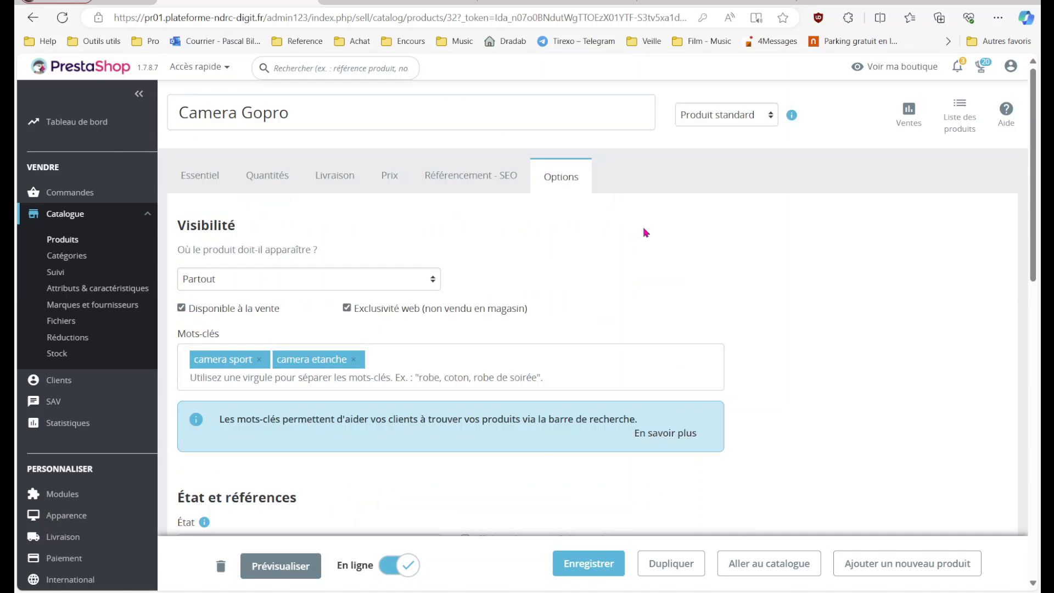
- Change the product from simple to one with combinations and open its combination settings
left_click(231, 188)
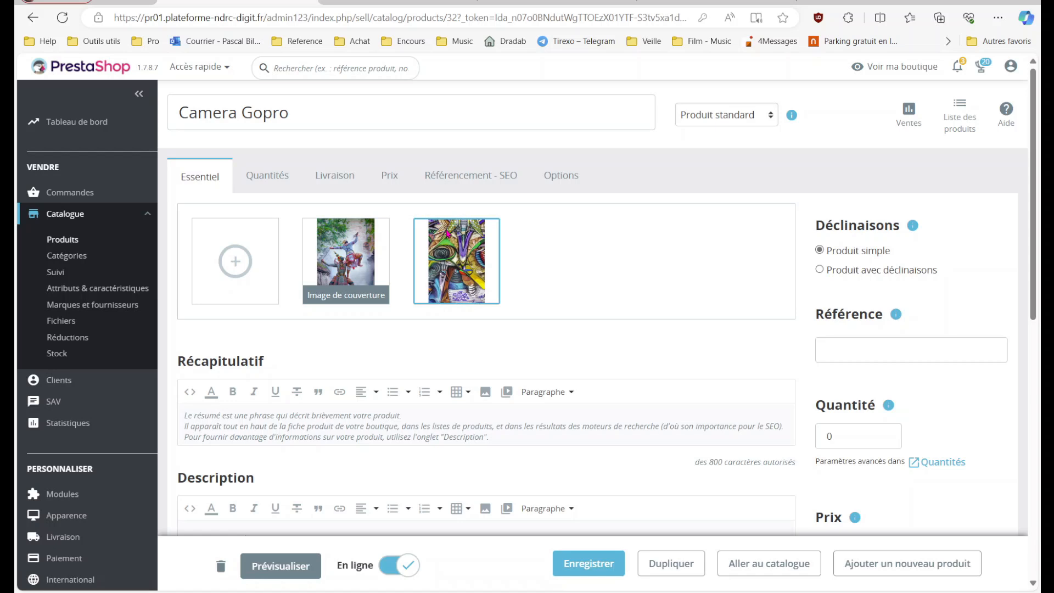
left_click(820, 272)
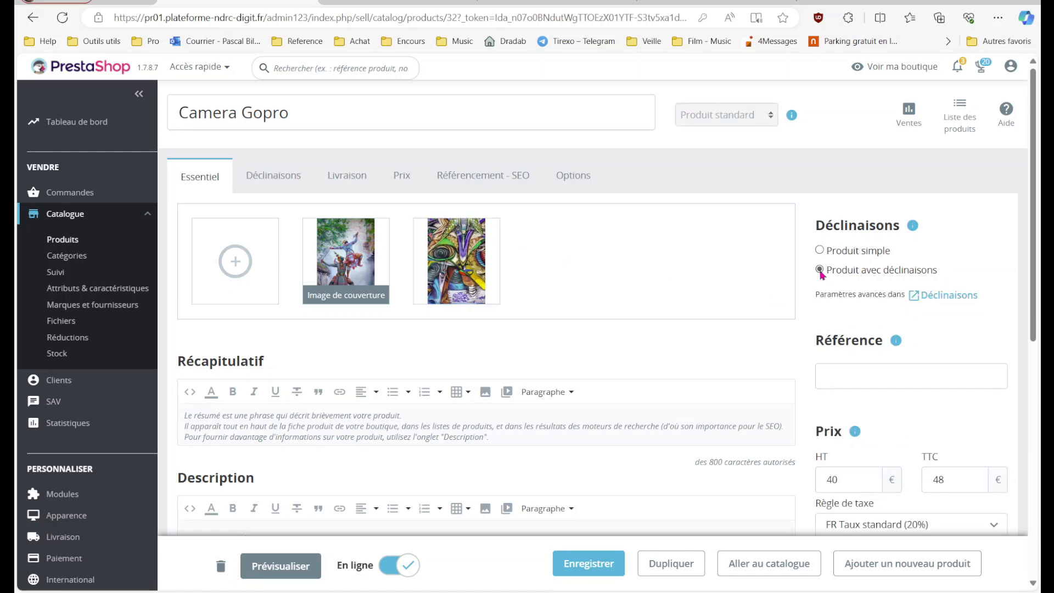
left_click(277, 177)
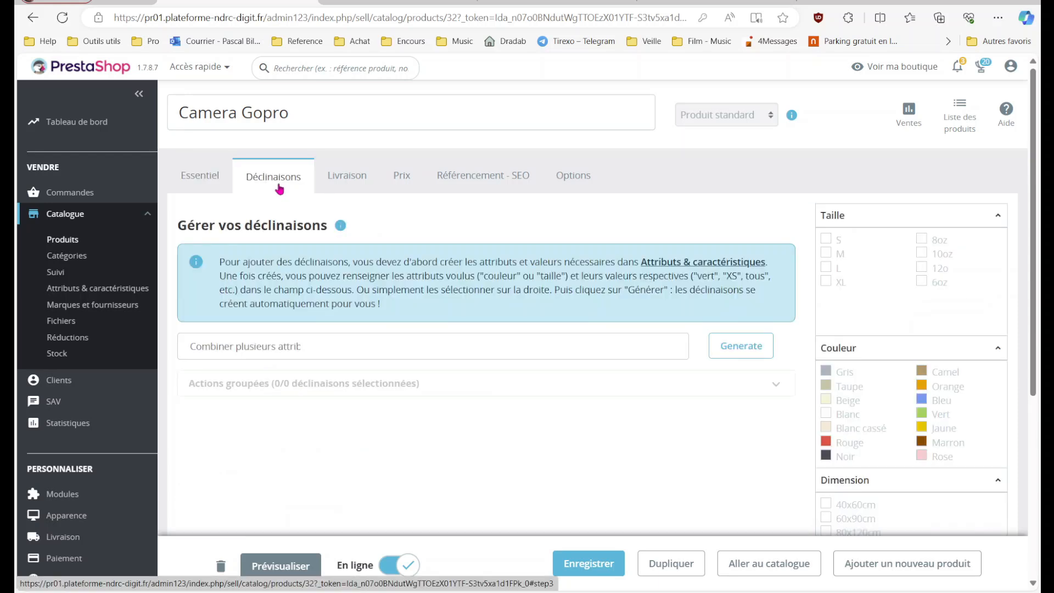
- Select the sizes S, M, L and XL and the colours Gris, Taupe, Beige and Blanc for the combinations
left_click(829, 241)
left_click(829, 254)
left_click(828, 268)
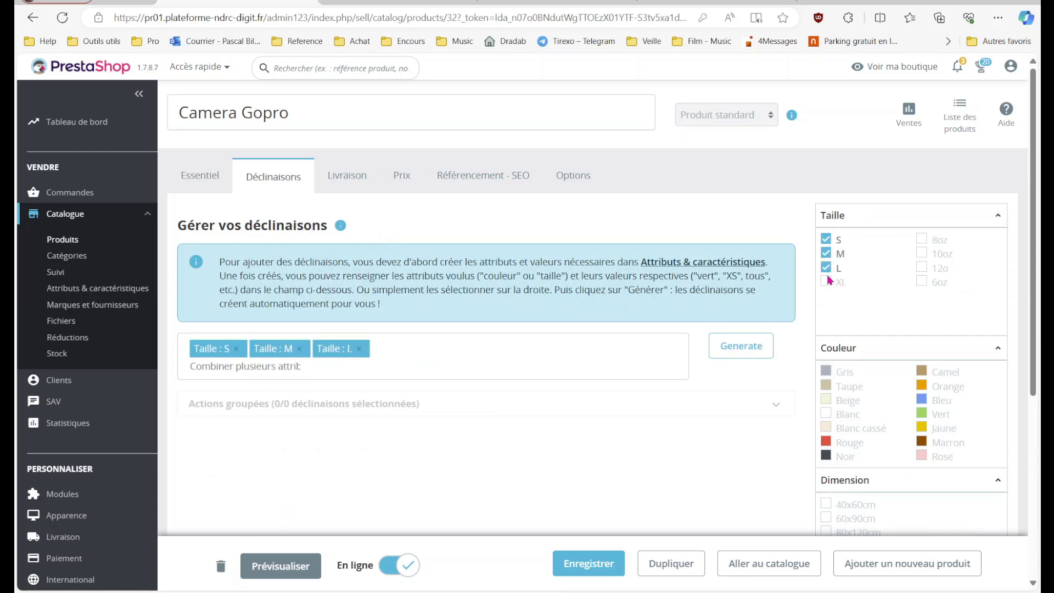
left_click(829, 282)
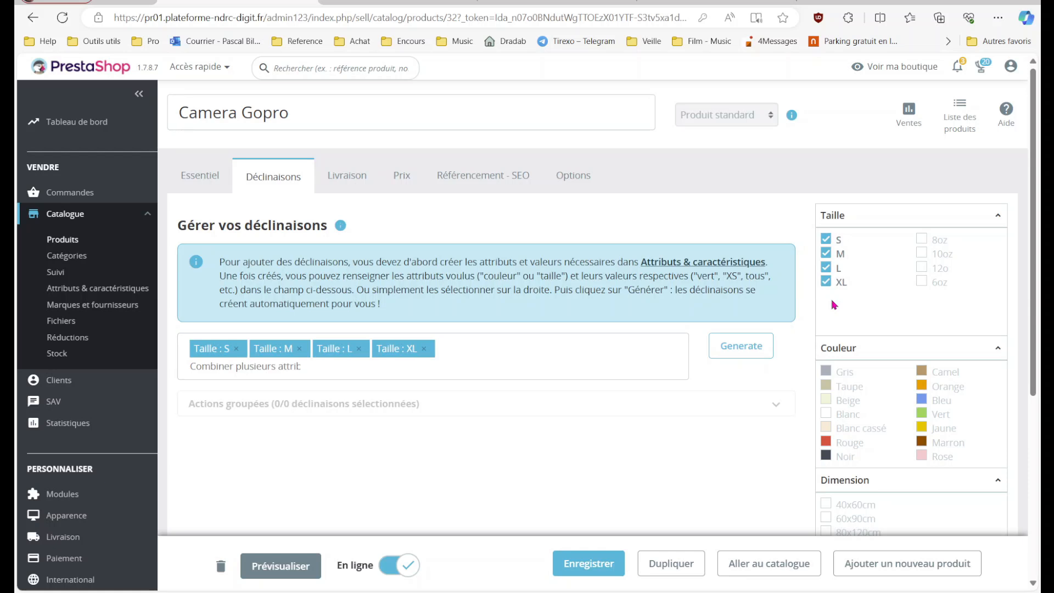
left_click(840, 373)
left_click(839, 388)
left_click(843, 405)
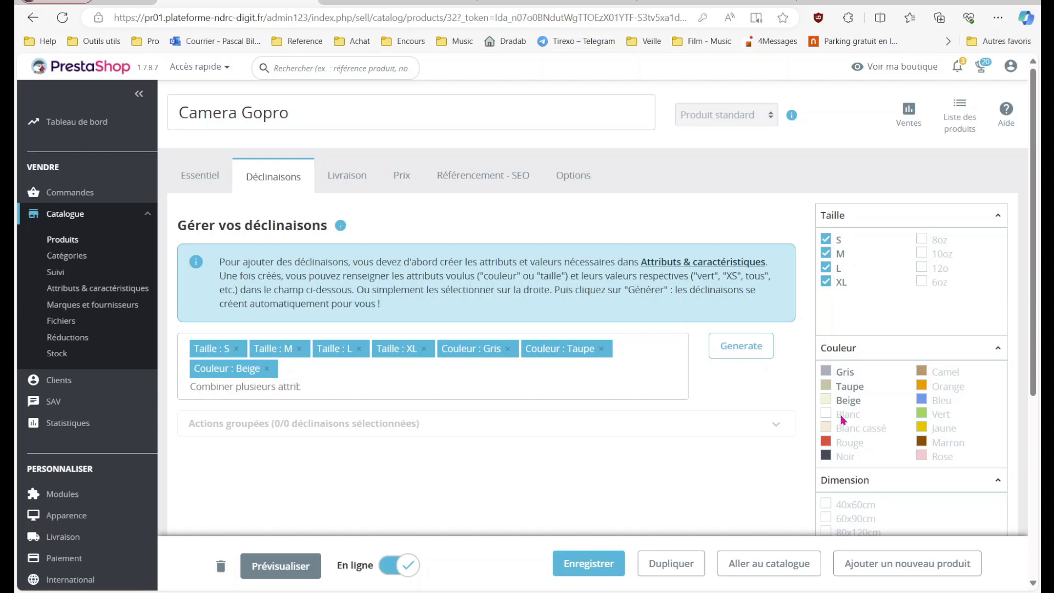
left_click(843, 417)
- Generate the product combinations from the selected sizes and colours
left_click(750, 358)
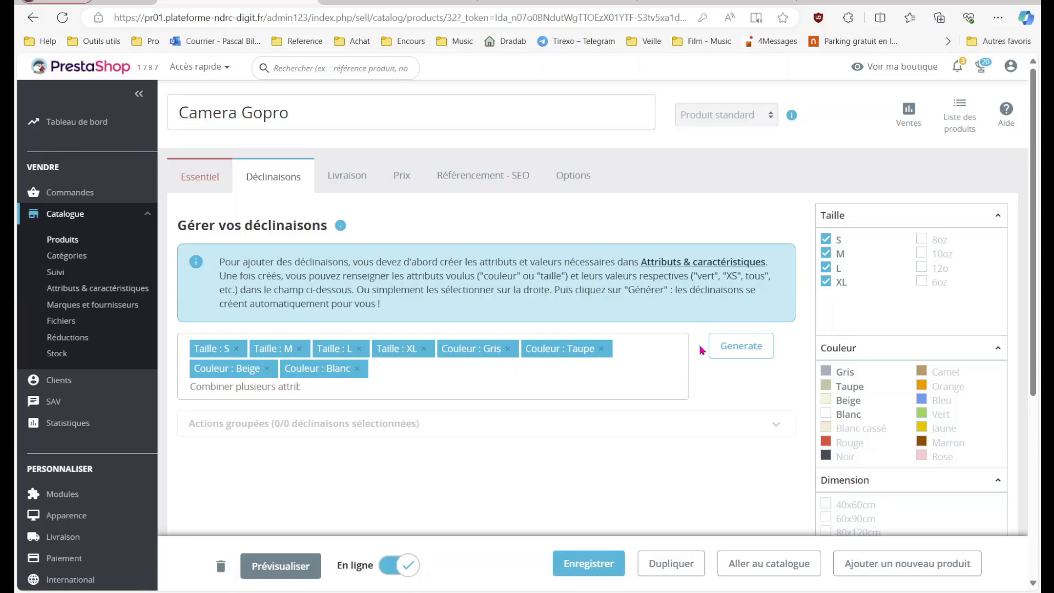
left_click(716, 354)
left_click(733, 347)
left_click(753, 349)
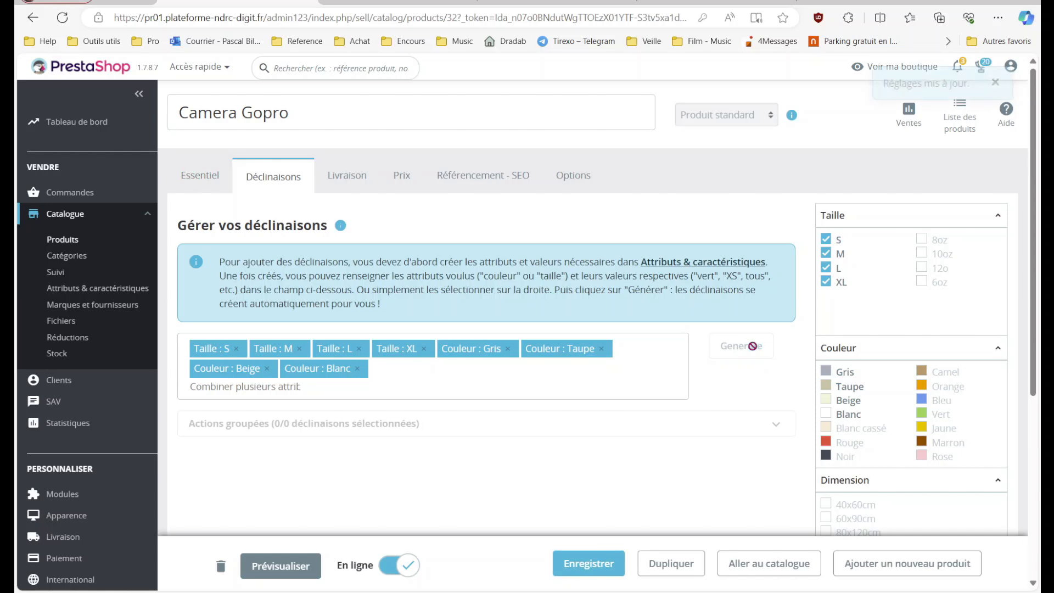
- Examine the quantity and price impact fields of the size S combinations
left_click(658, 196)
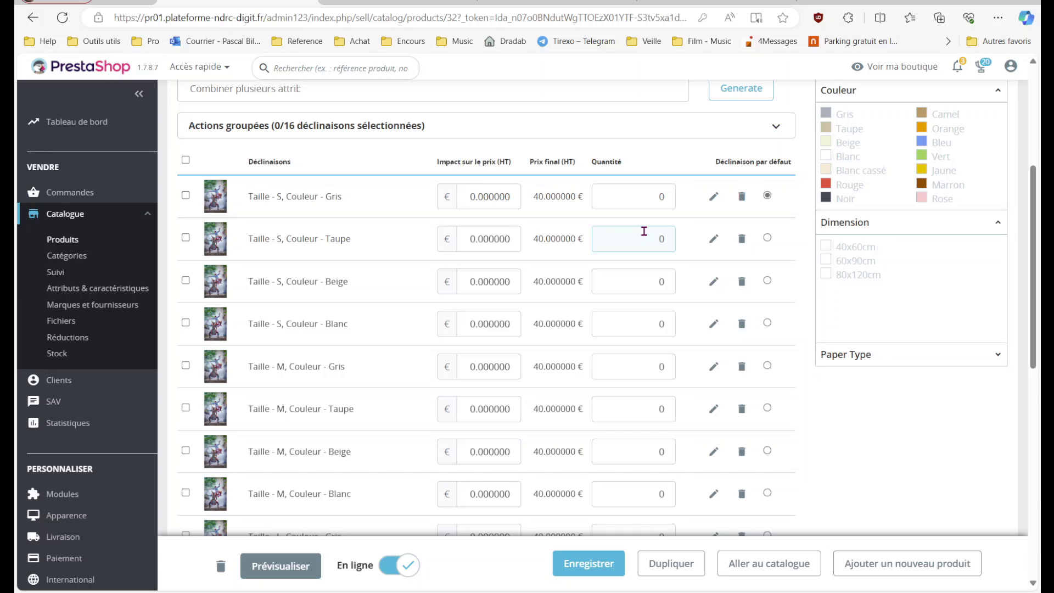
left_click(649, 282)
left_click(470, 198)
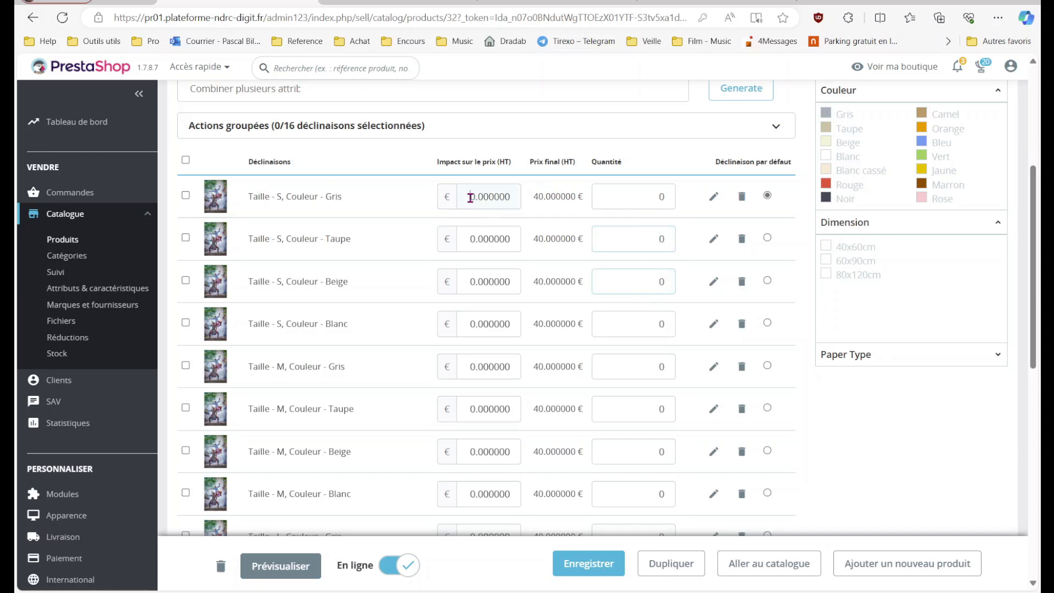
left_click(475, 242)
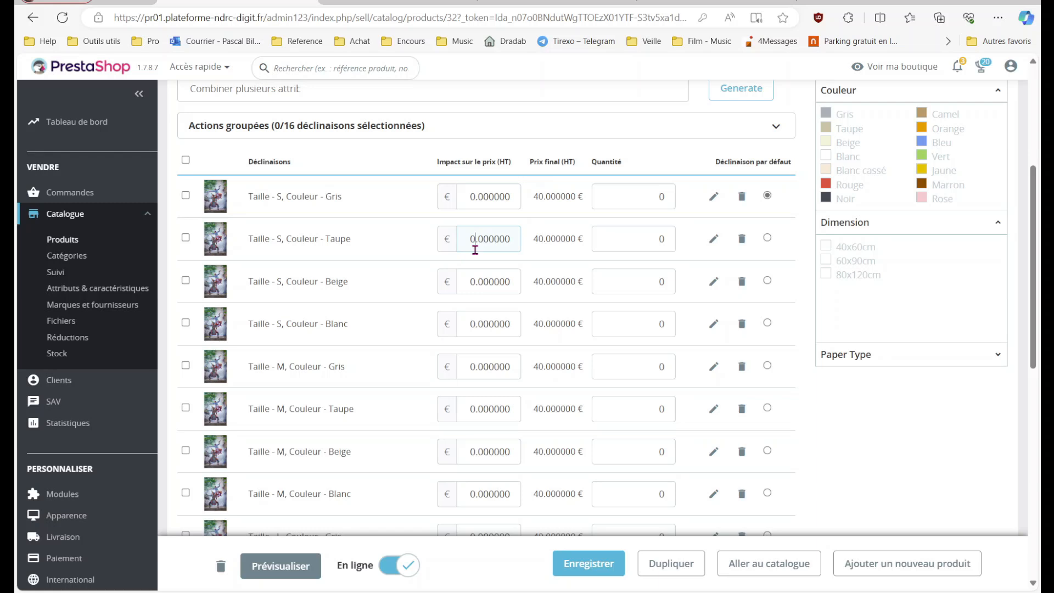
- Set the size S, Taupe combination's tax-excluded price impact to 2 € and its quantity to 50, and open its details
key("BackSpace")
left_click(642, 230)
type("5")
left_click(715, 239)
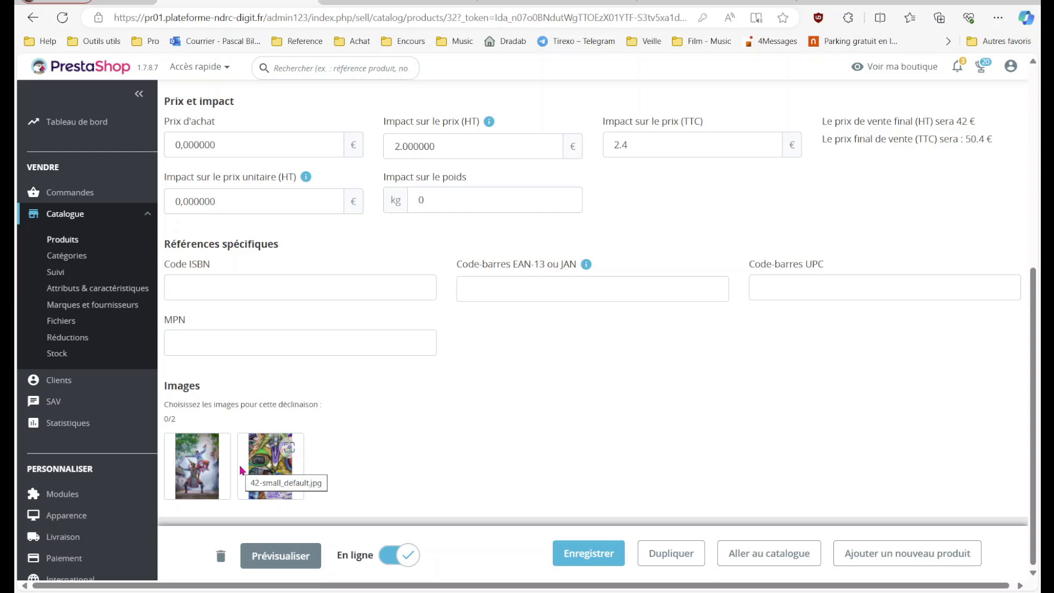
- Assign the first product image to the size S, Taupe combination, go back to the previous combination and save the product
left_click(216, 464)
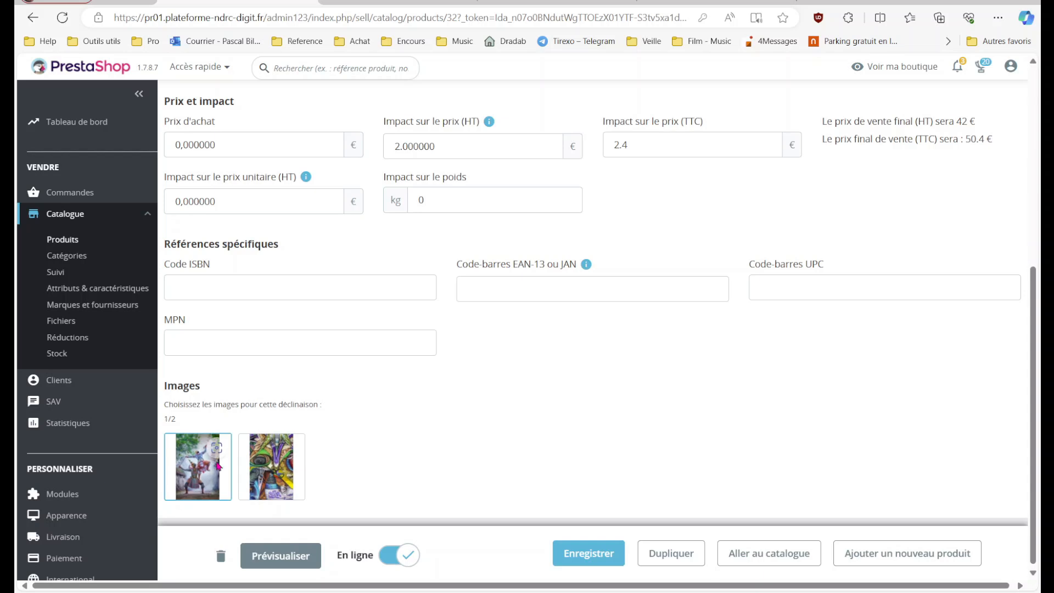
scroll(357, 334, "up", 5)
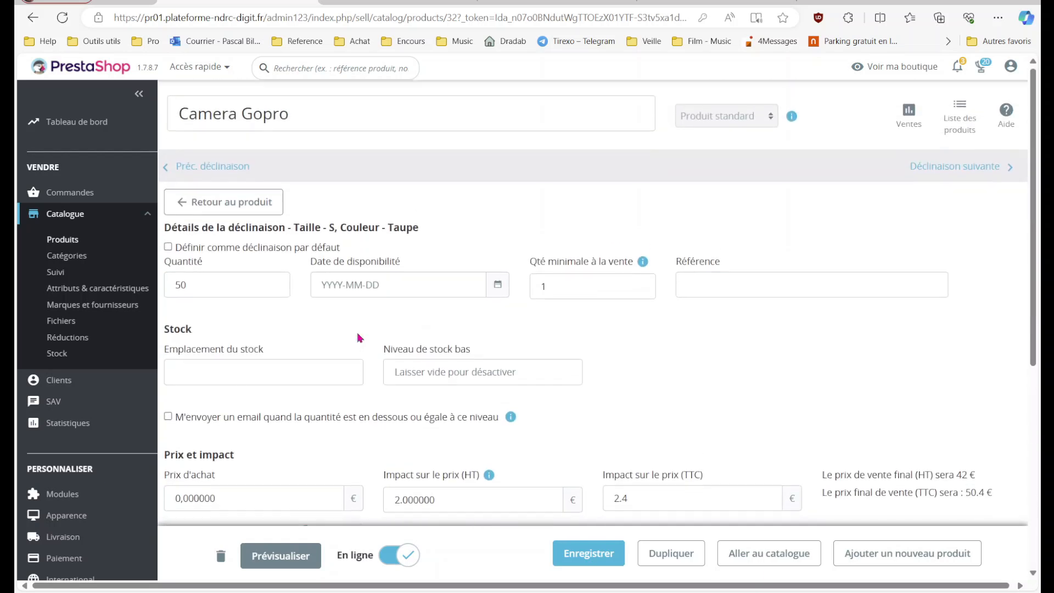
left_click(205, 167)
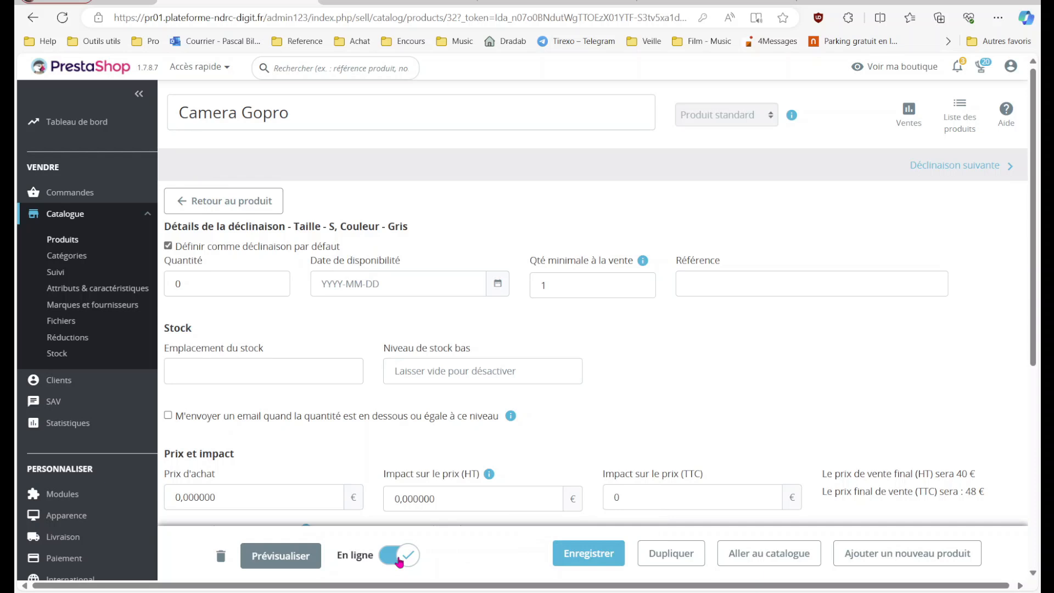
left_click(582, 561)
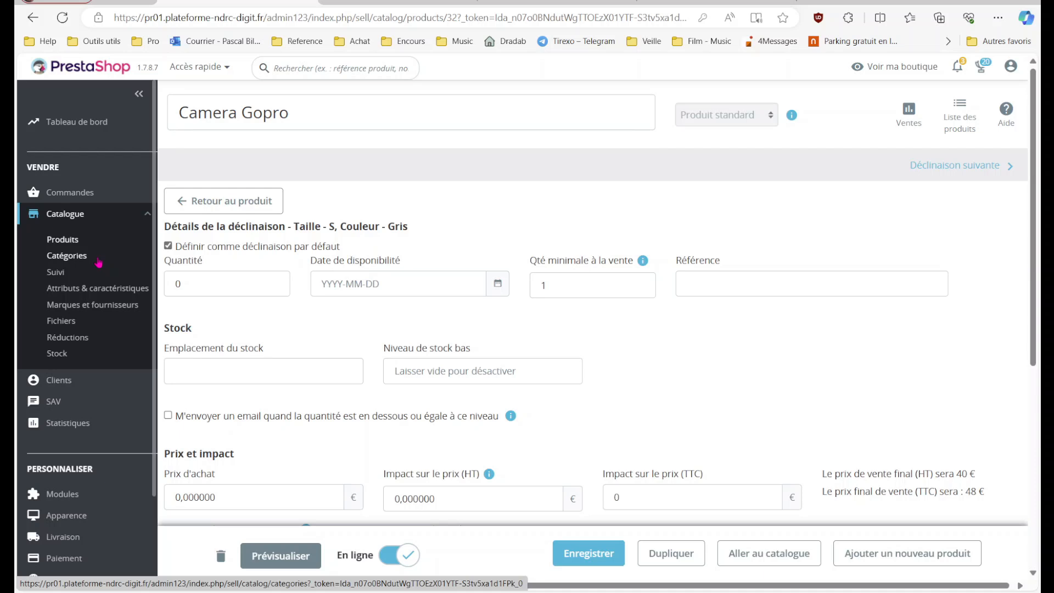
- Start a new category from the catalogue's category list and name it Multimédia
left_click(88, 262)
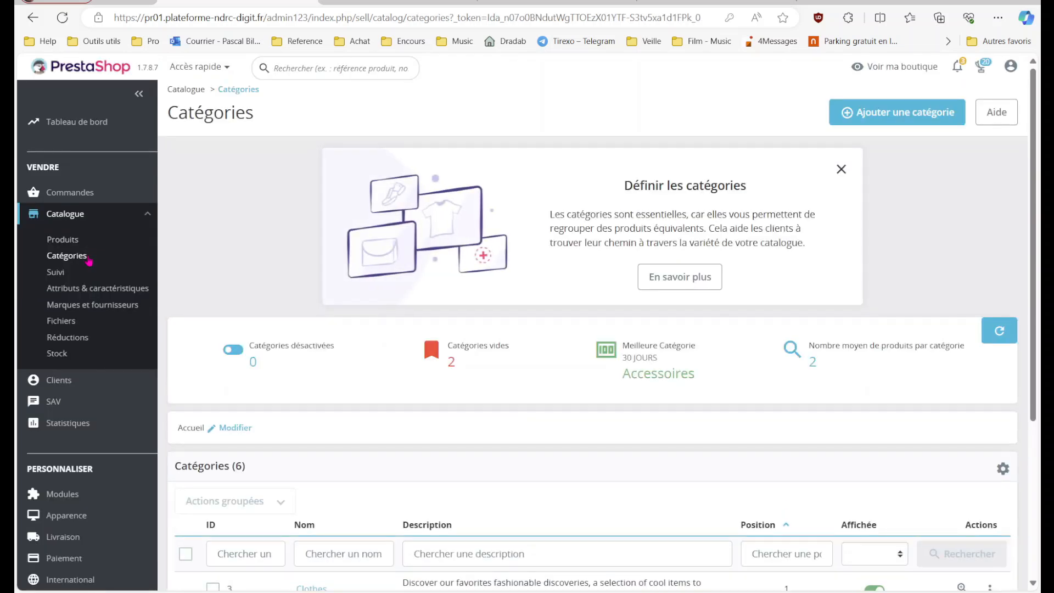
scroll(577, 421, "down", 4)
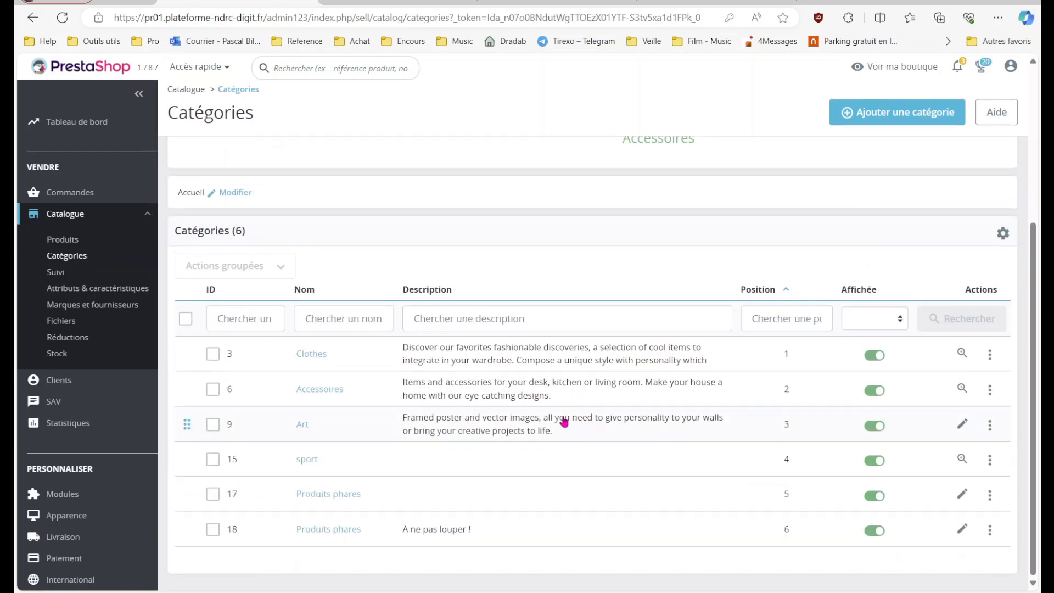
scroll(578, 420, "up", 2)
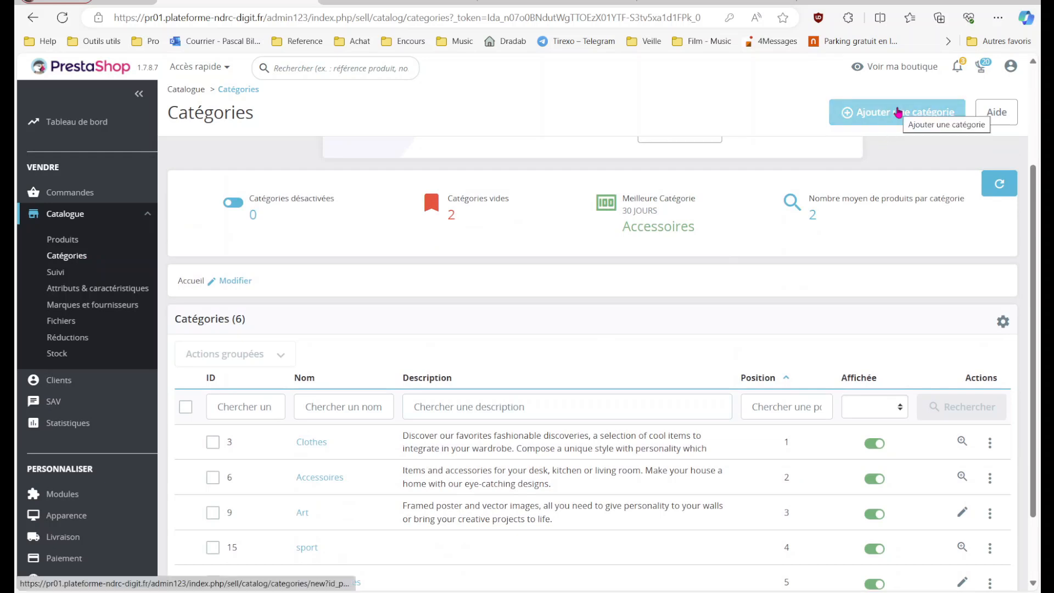
left_click(874, 109)
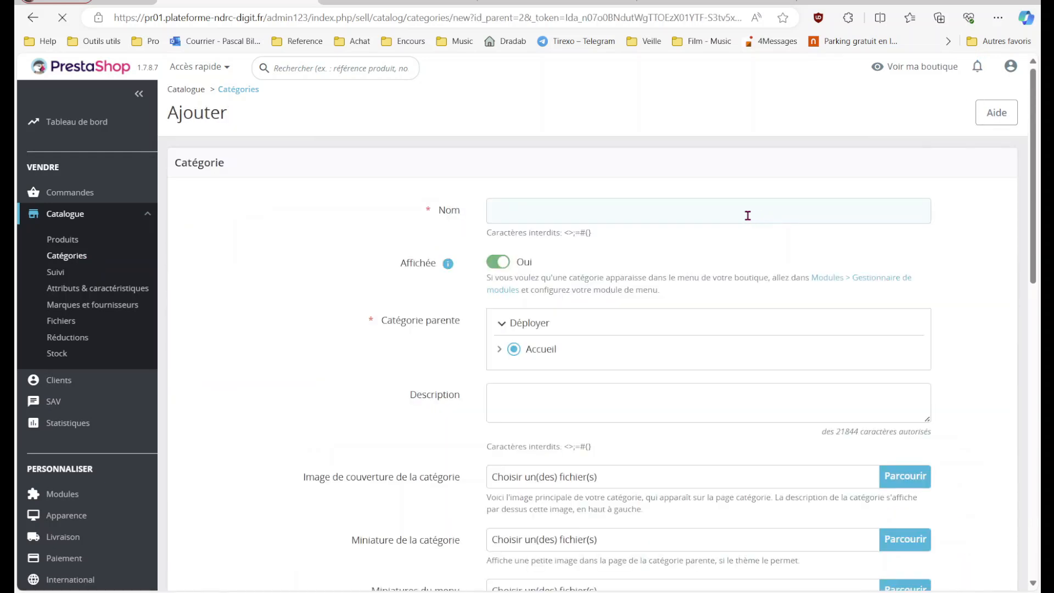
left_click(629, 212)
type("multi")
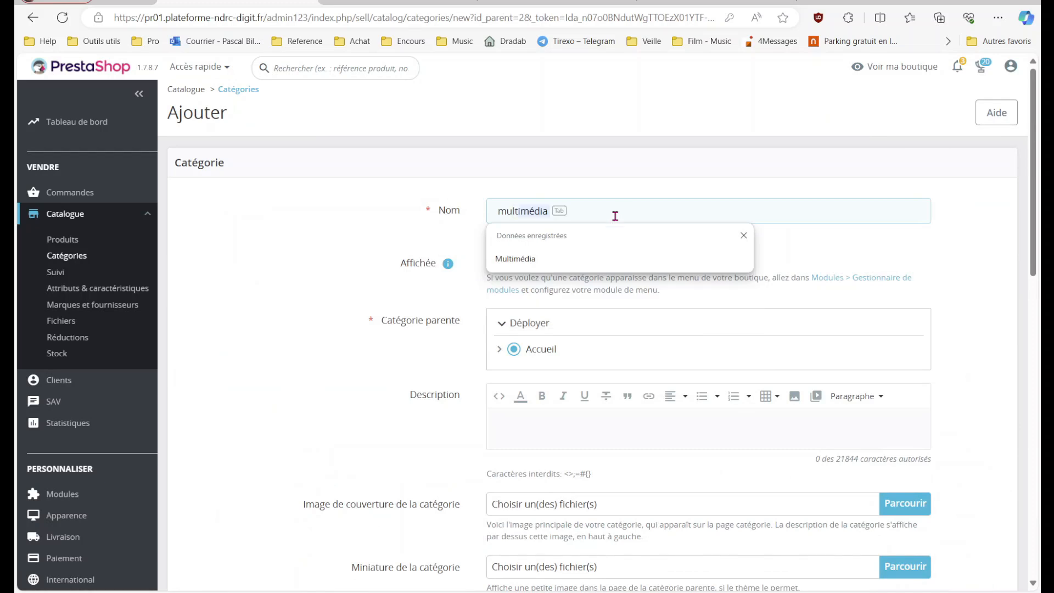
left_click(582, 259)
- Examine the new category's description, image, SEO, simplified URL and group access fields
scroll(543, 329, "down", 1)
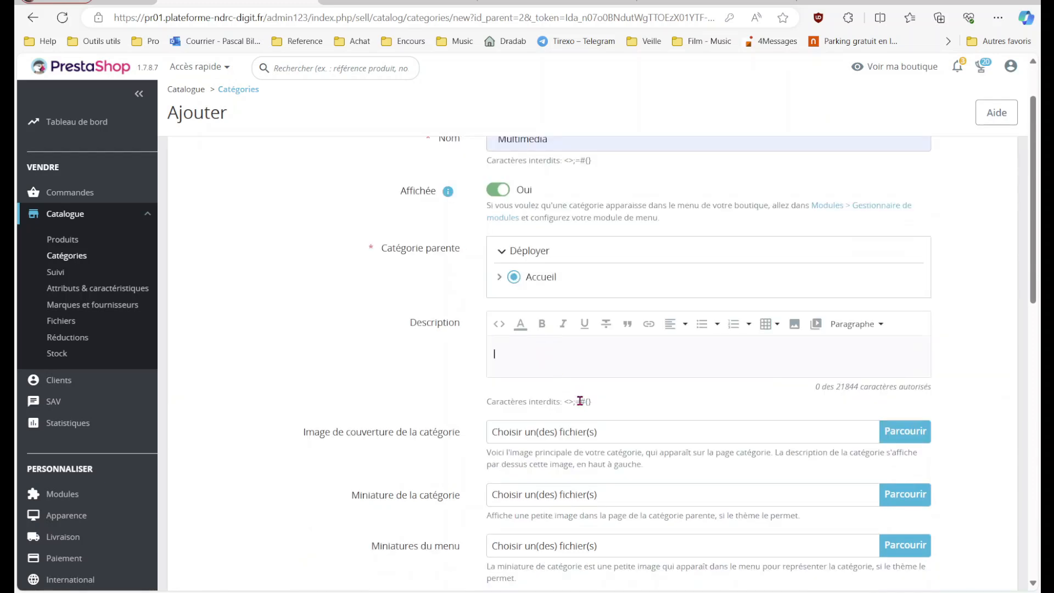
scroll(441, 453, "down", 1)
scroll(441, 453, "down", 1)
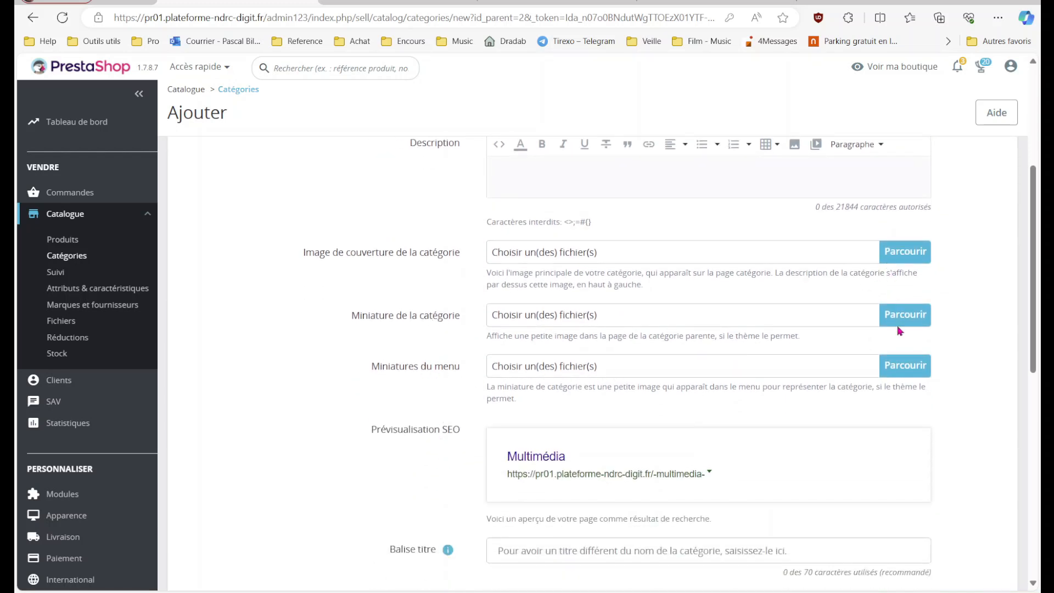
scroll(461, 434, "down", 1)
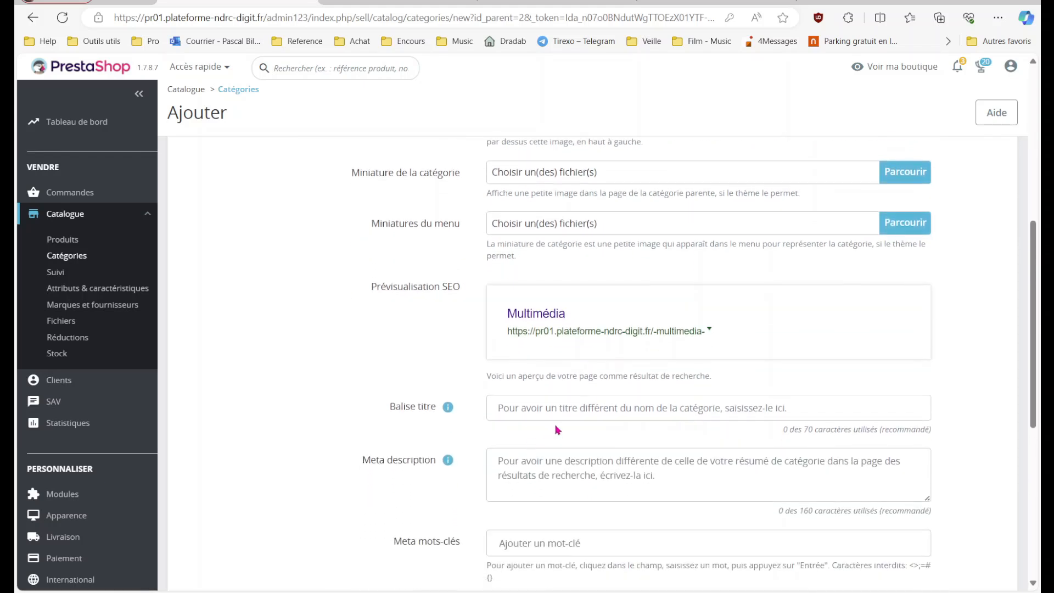
left_click(557, 409)
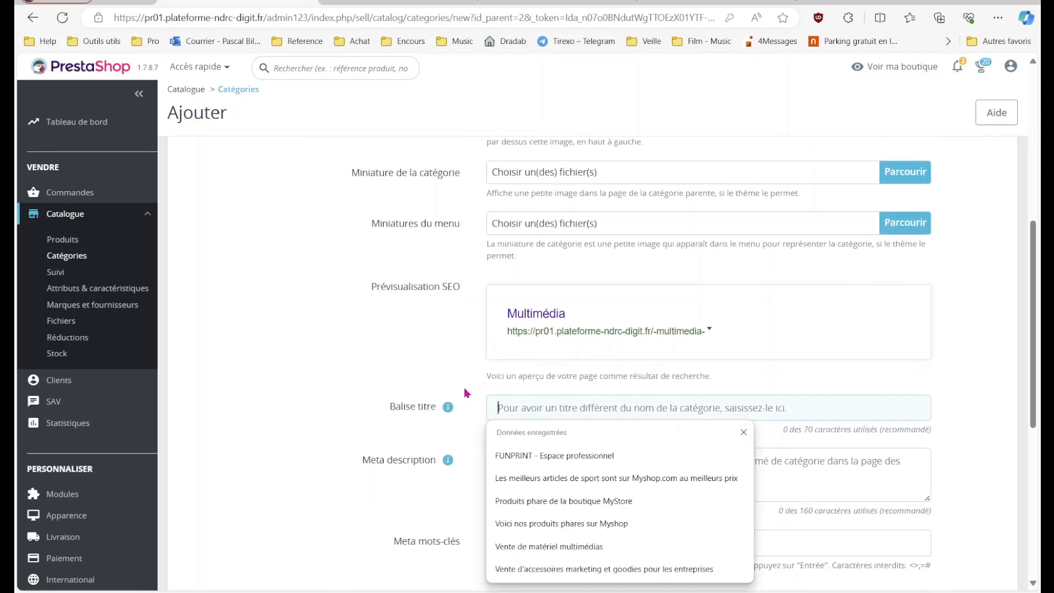
scroll(467, 392, "down", 2)
left_click(548, 312)
left_click(461, 349)
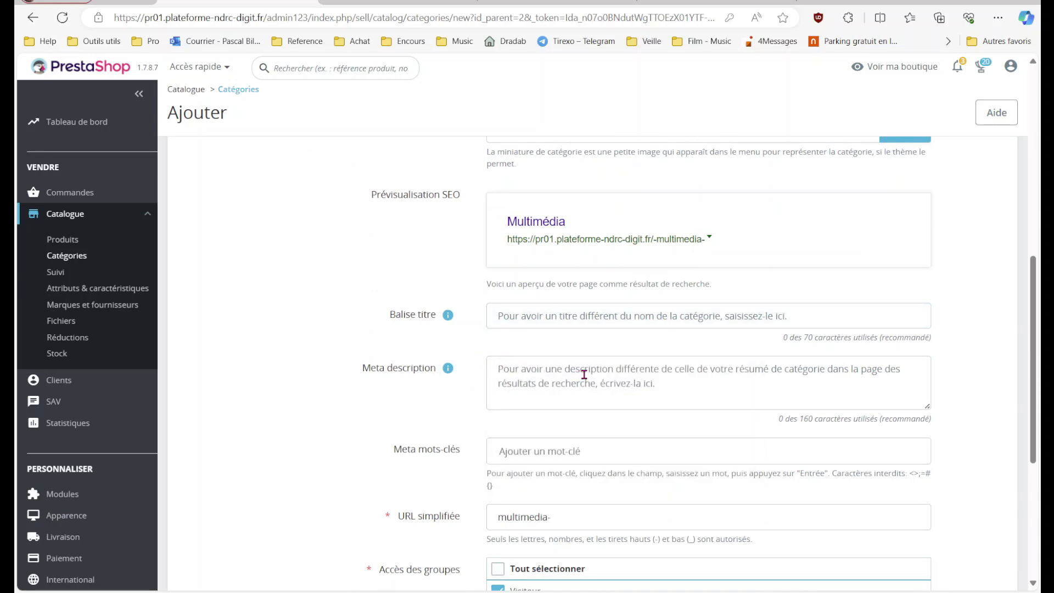
scroll(586, 375, "down", 2)
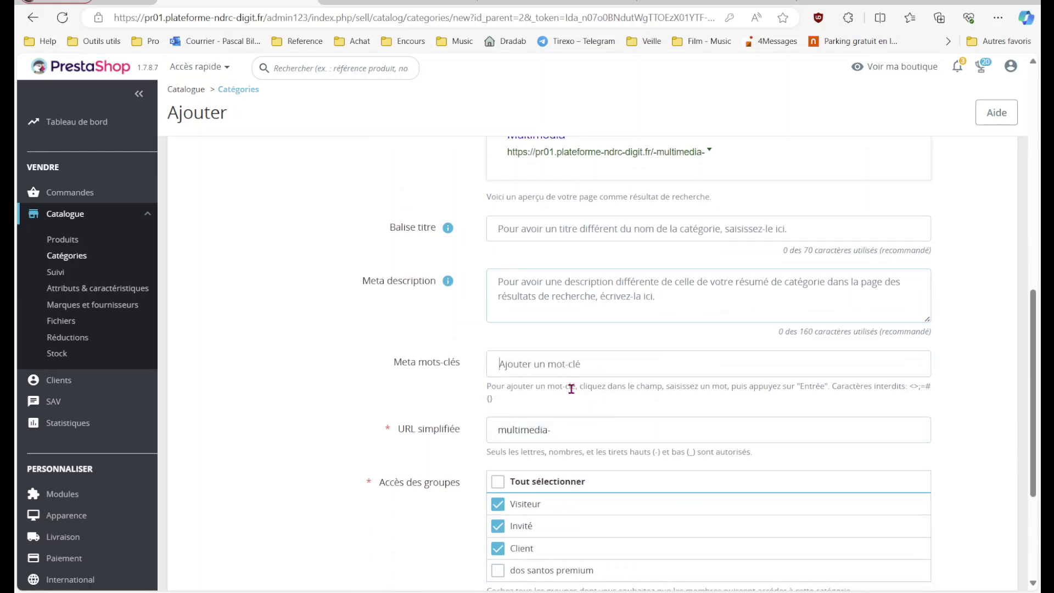
left_click(631, 432)
scroll(656, 466, "down", 2)
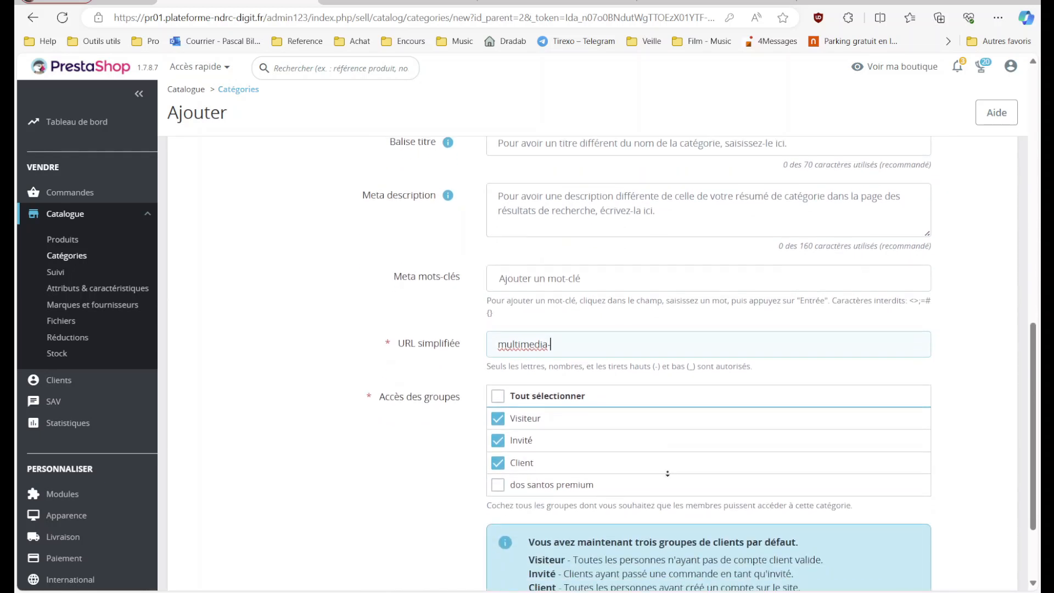
scroll(665, 472, "down", 3)
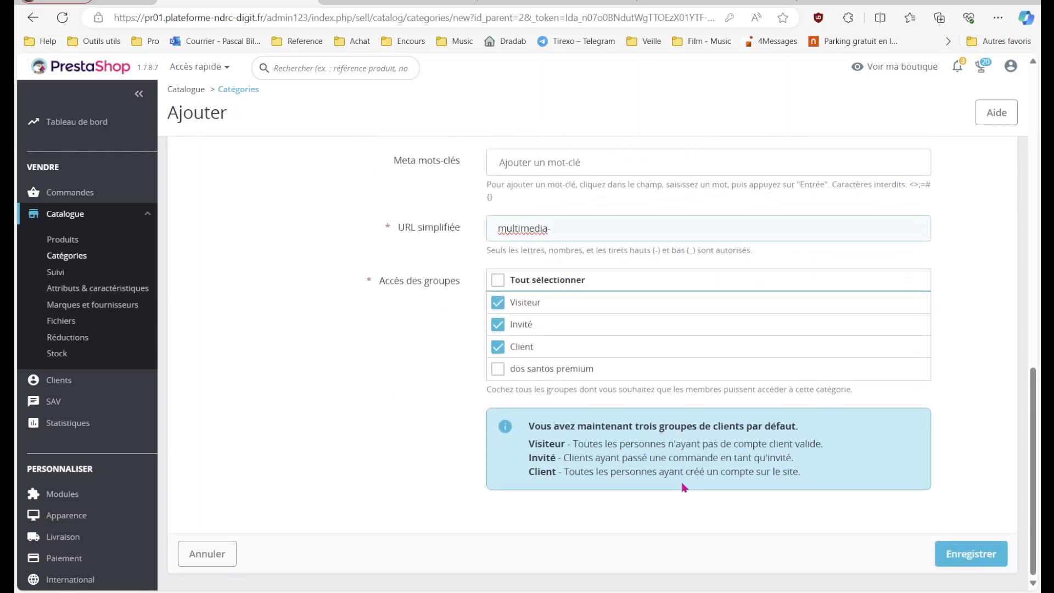
left_click(768, 508)
scroll(526, 329, "up", 10)
scroll(526, 329, "up", 3)
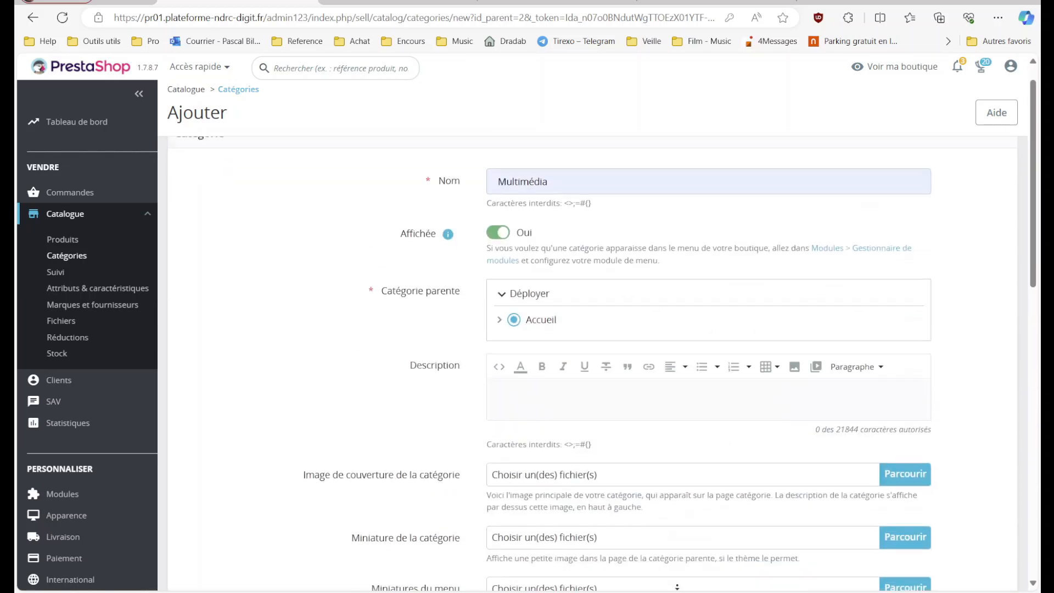
- Save the Multimédia category with access for Visiteur, Invité and Client, and check it in the category list
scroll(657, 583, "down", 13)
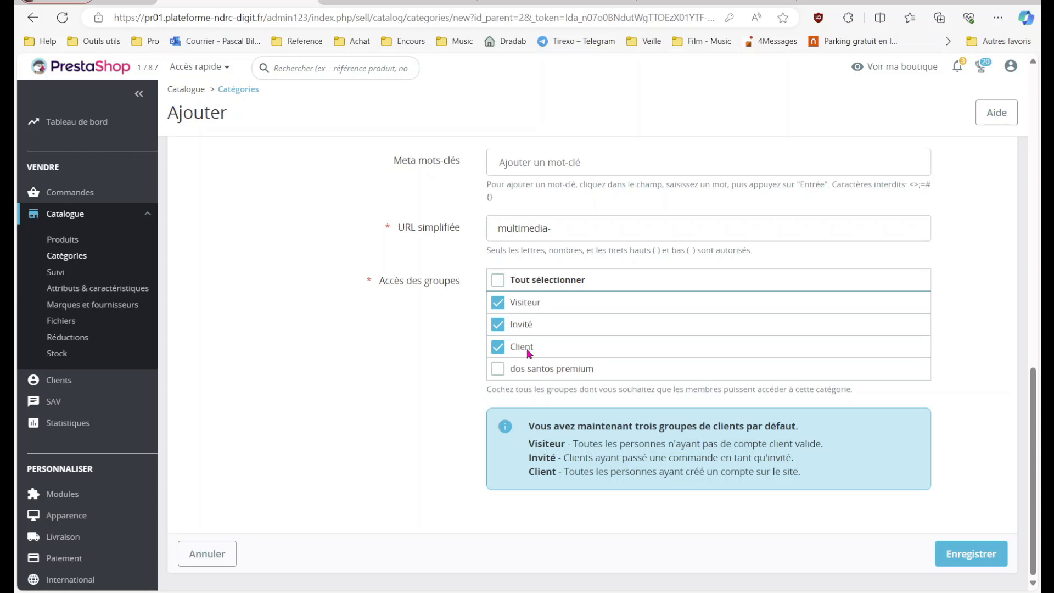
scroll(426, 246, "up", 2)
scroll(785, 557, "down", 2)
left_click(940, 558)
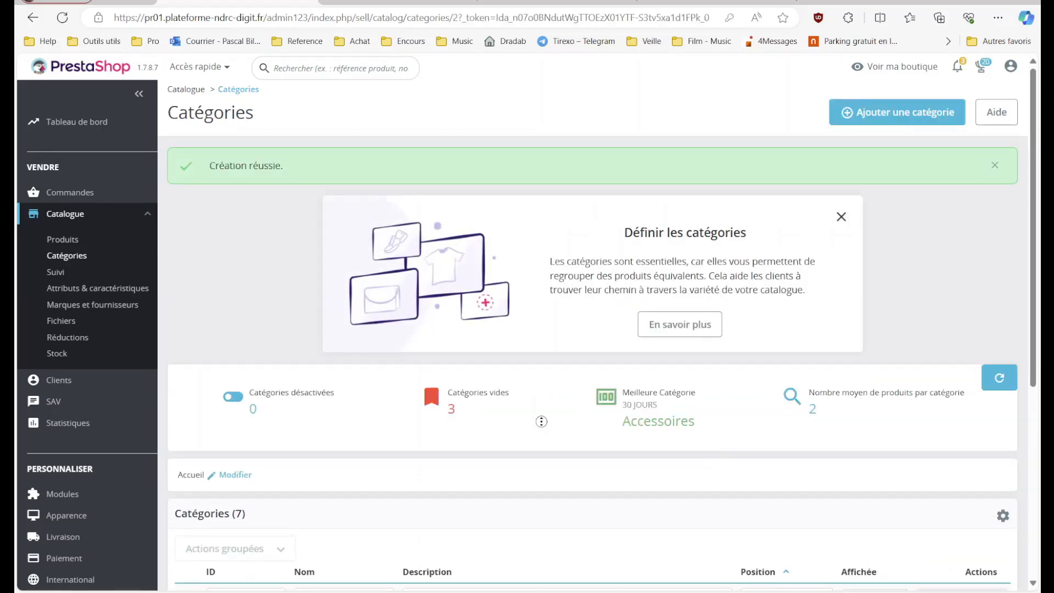
scroll(584, 511, "down", 4)
left_click(585, 512)
key("alt+Left")
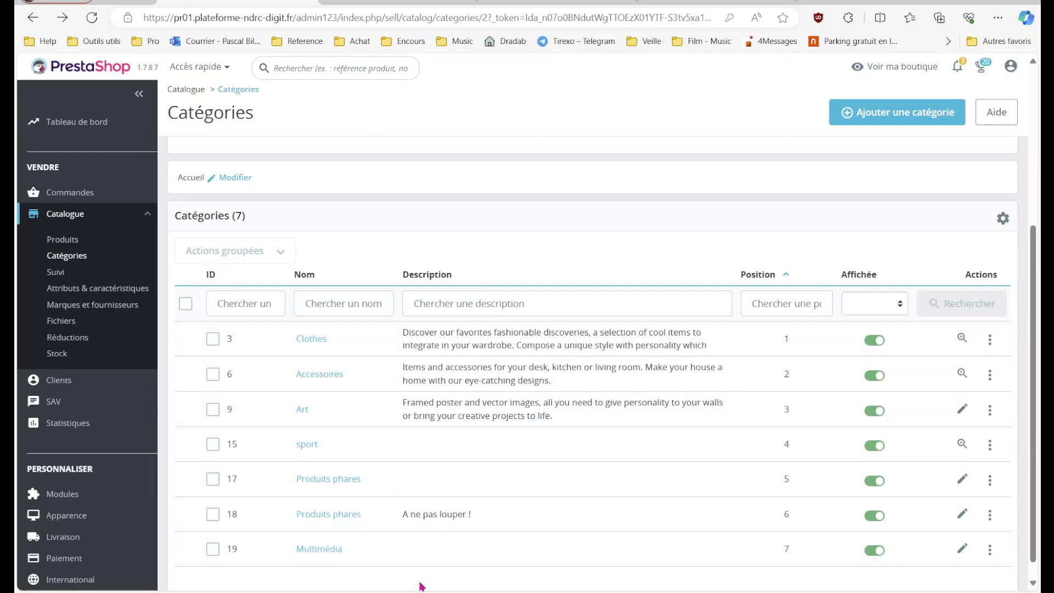
- Open the Multimédia category and start a subcategory named Camera inside it
left_click(333, 556)
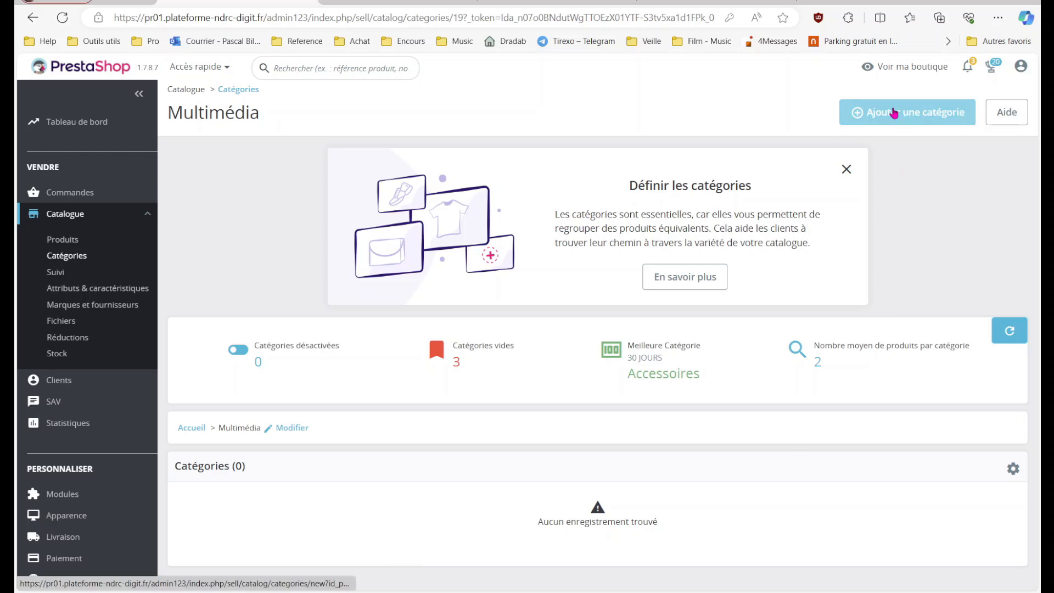
left_click(894, 112)
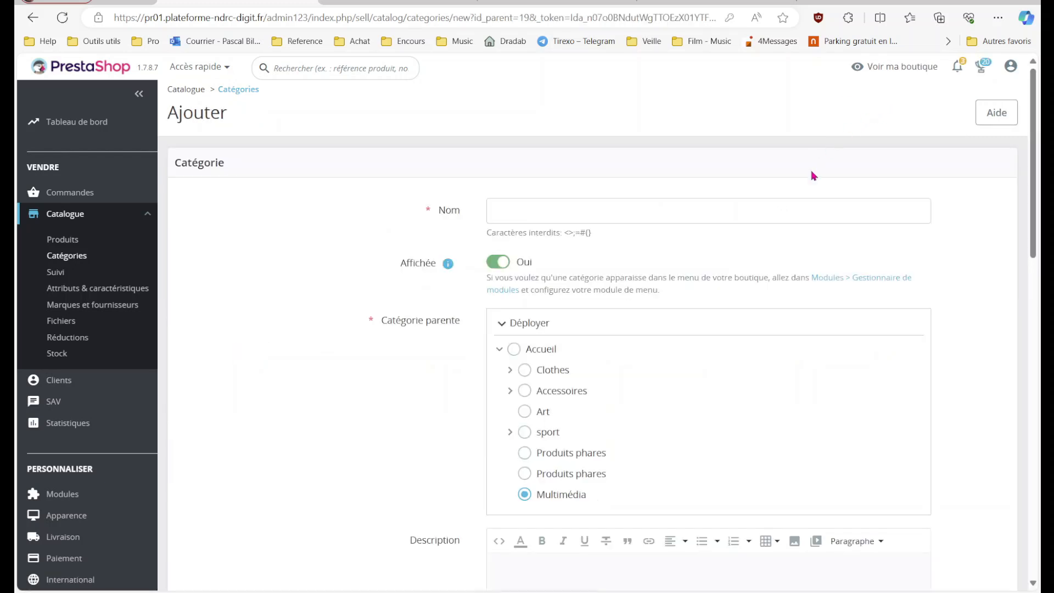
left_click(828, 202)
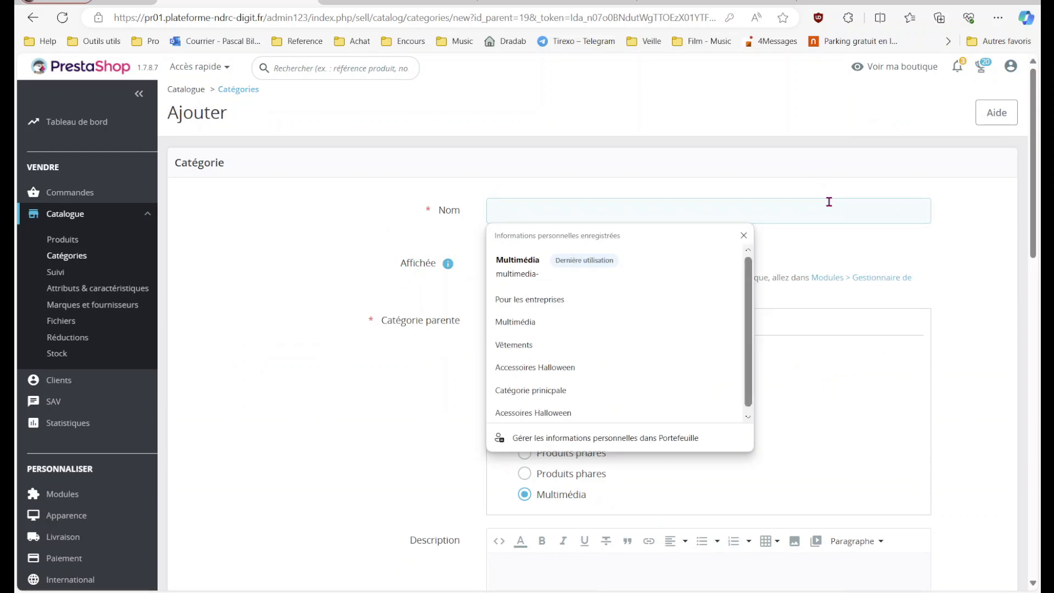
type("Came")
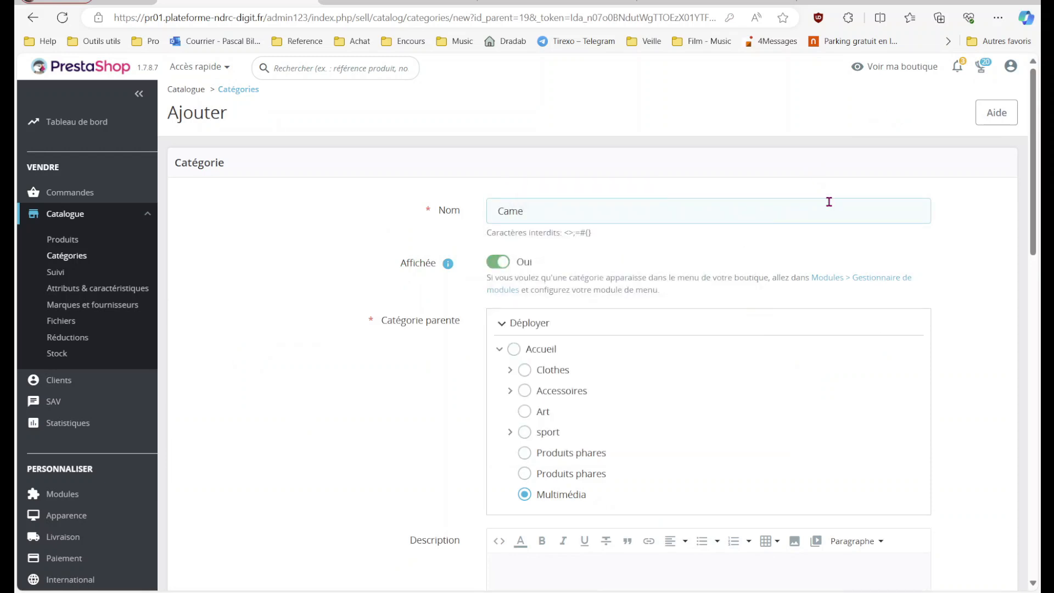
type("ra")
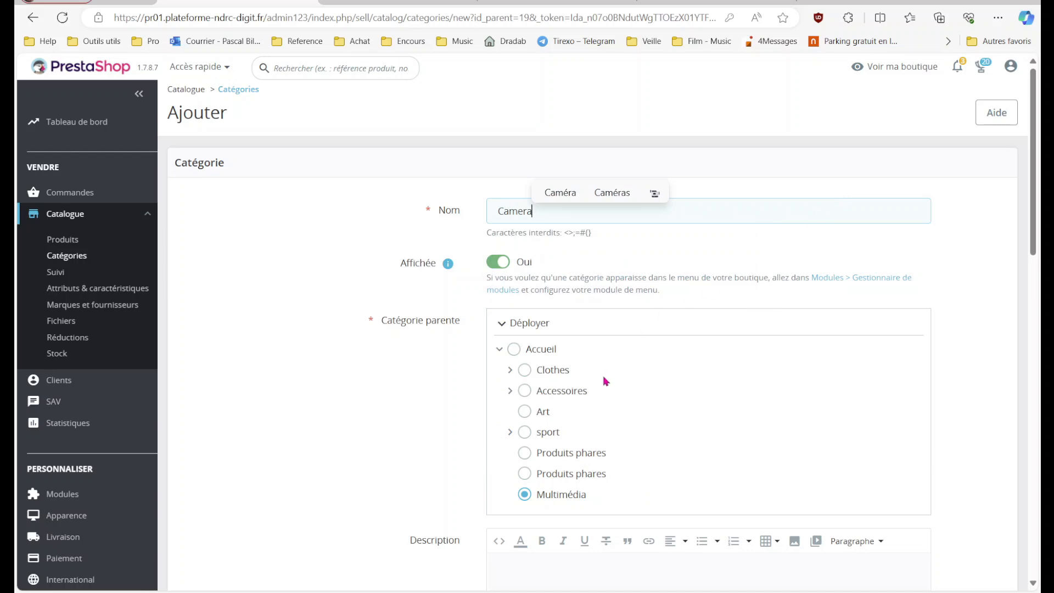
- Save the Camera subcategory under Multimédia and check it in the parent category's list
scroll(597, 432, "down", 4)
left_click(592, 316)
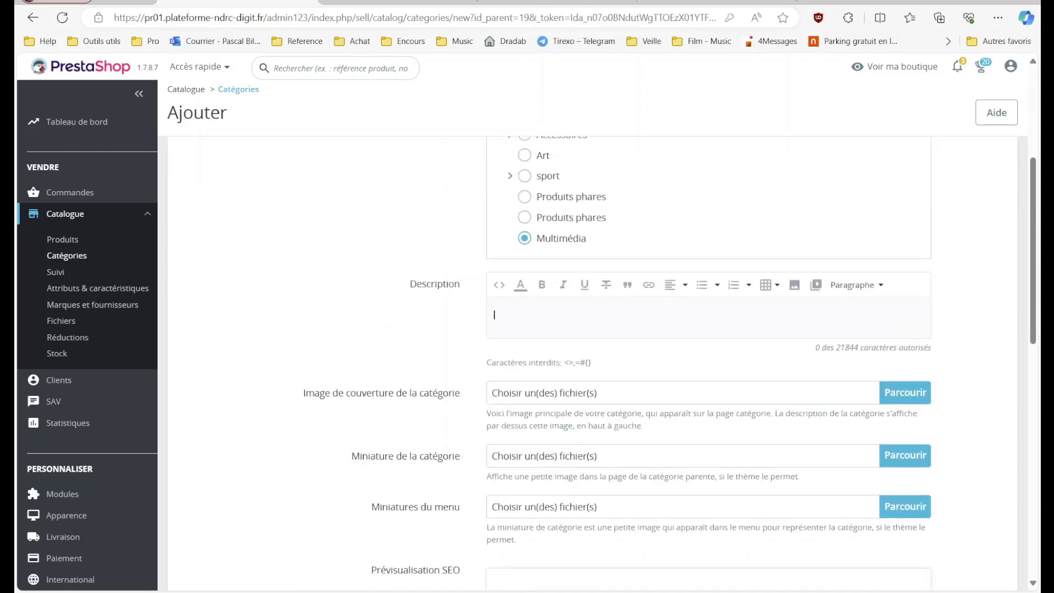
scroll(598, 362, "down", 3)
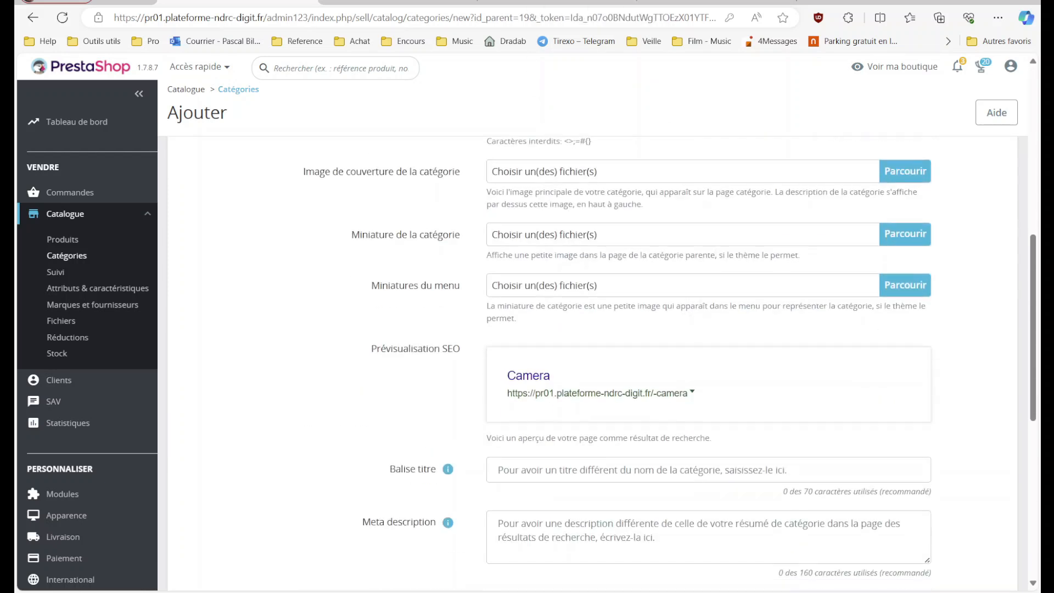
scroll(598, 362, "down", 7)
left_click(971, 554)
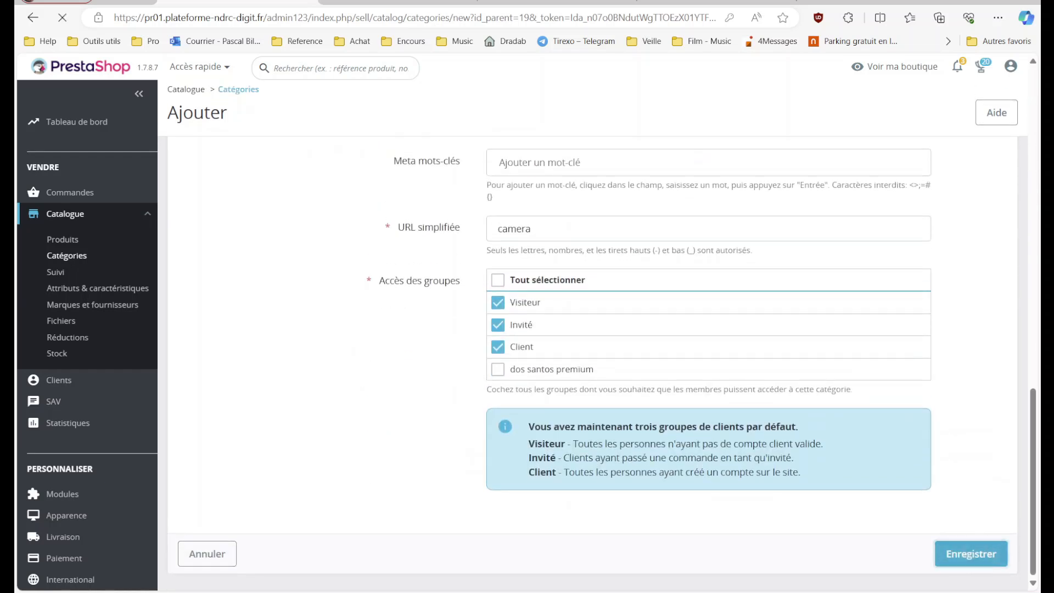
scroll(592, 324, "down", 1)
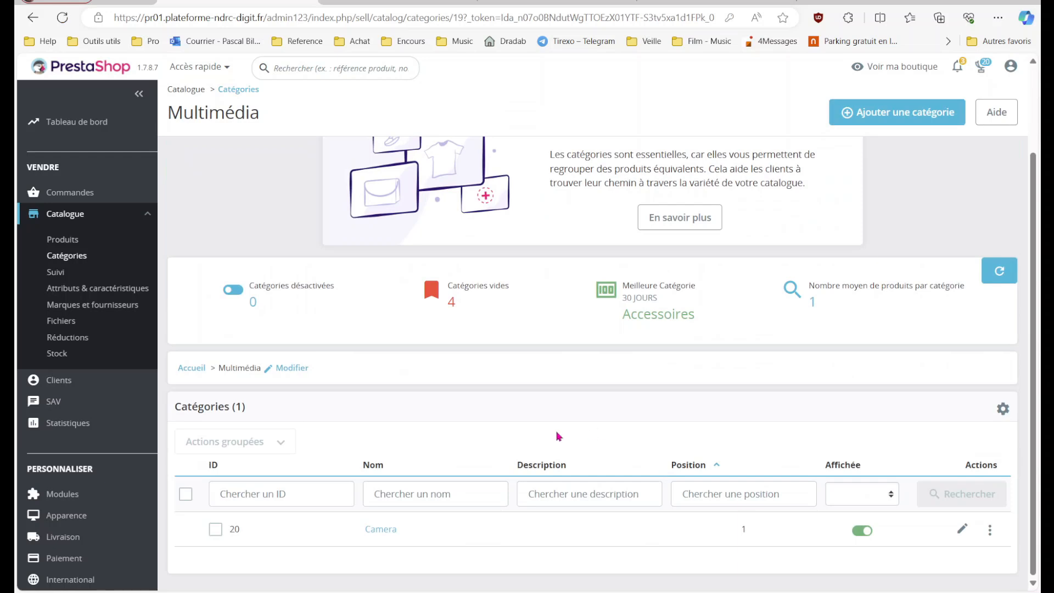
double_click(237, 367)
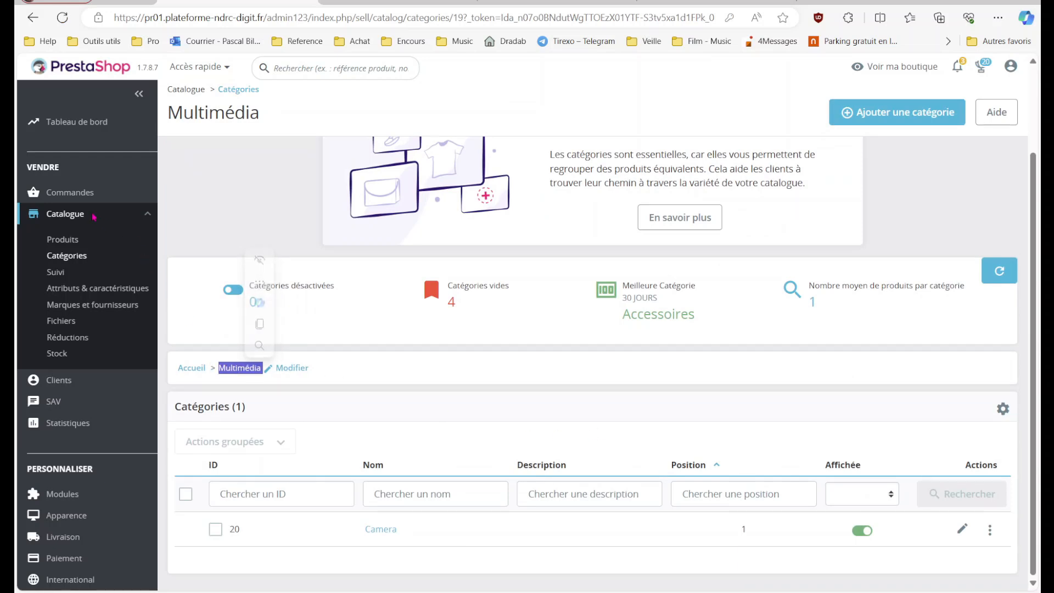
- Clear the name filter in the product list and open the Camera Gopro product
left_click(74, 240)
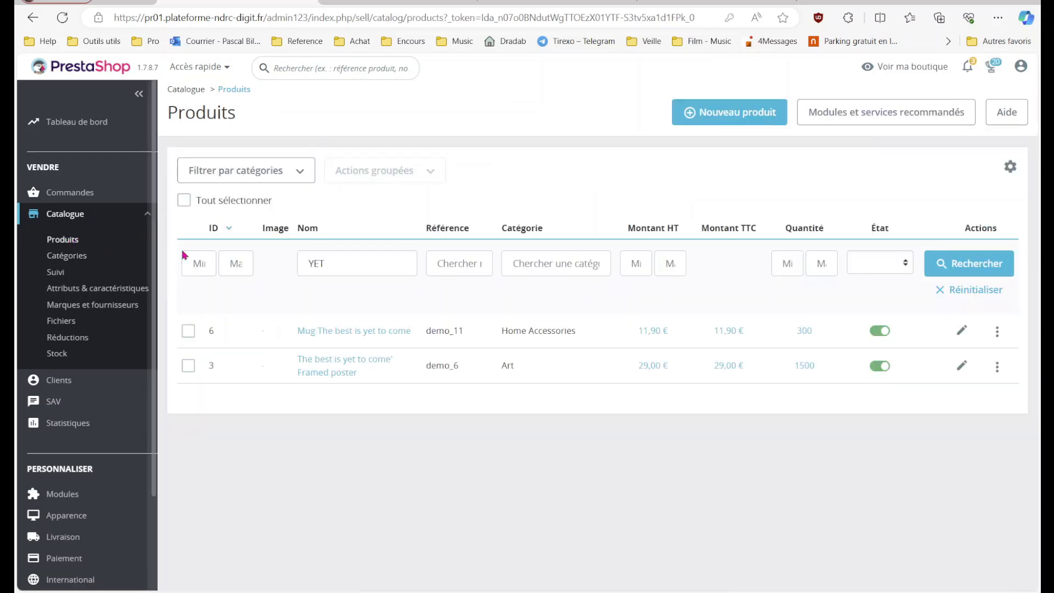
double_click(359, 266)
key("BackSpace")
left_click(129, 212)
left_click(974, 260)
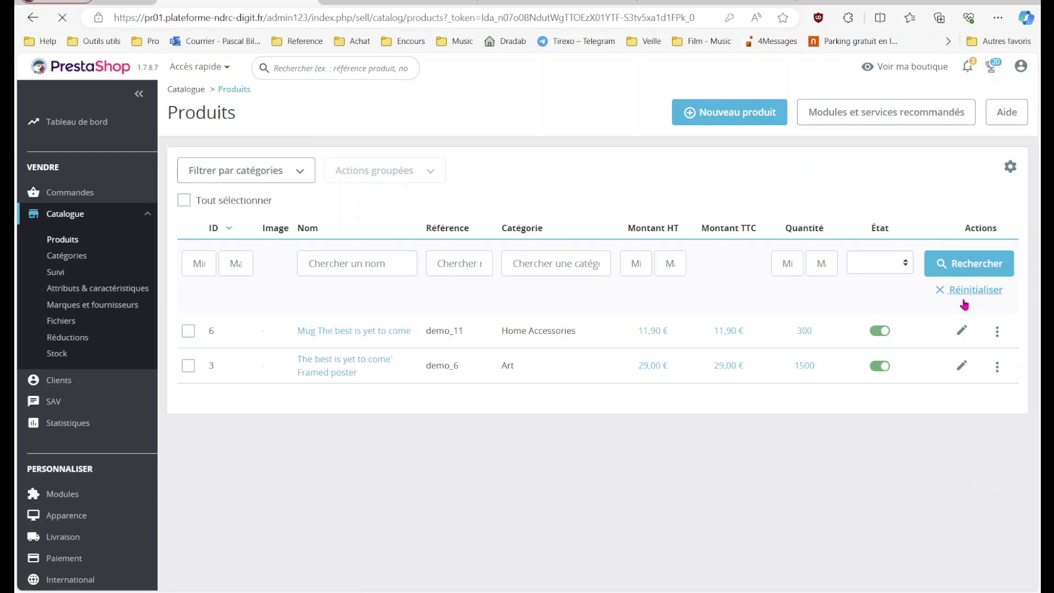
left_click(343, 306)
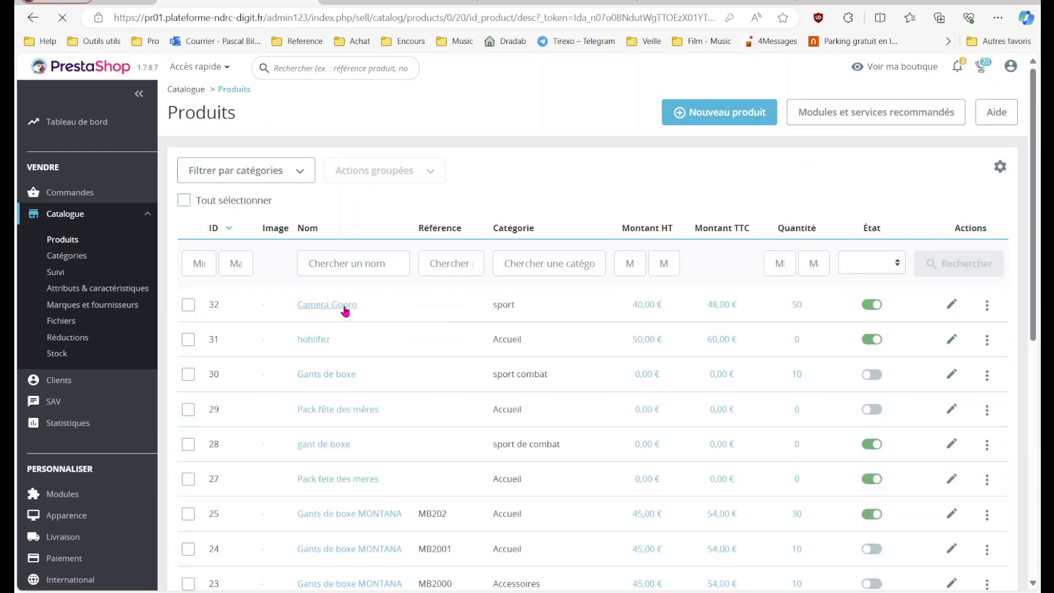
- Associate the Camera Gopro product with the Multimédia and Camera categories, make Camera its main category and save the product
scroll(634, 374, "down", 8)
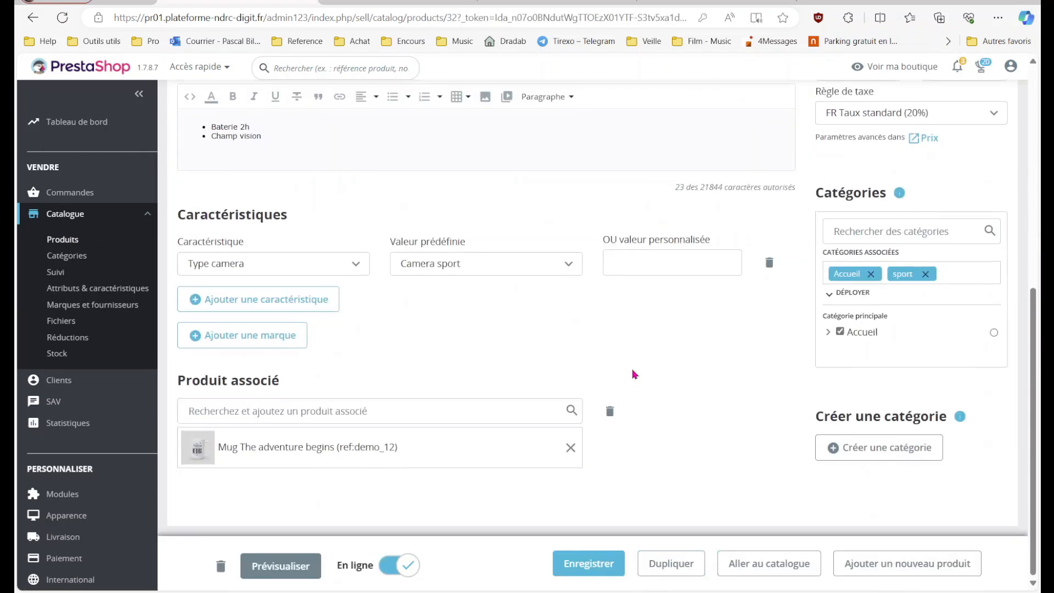
left_click(826, 335)
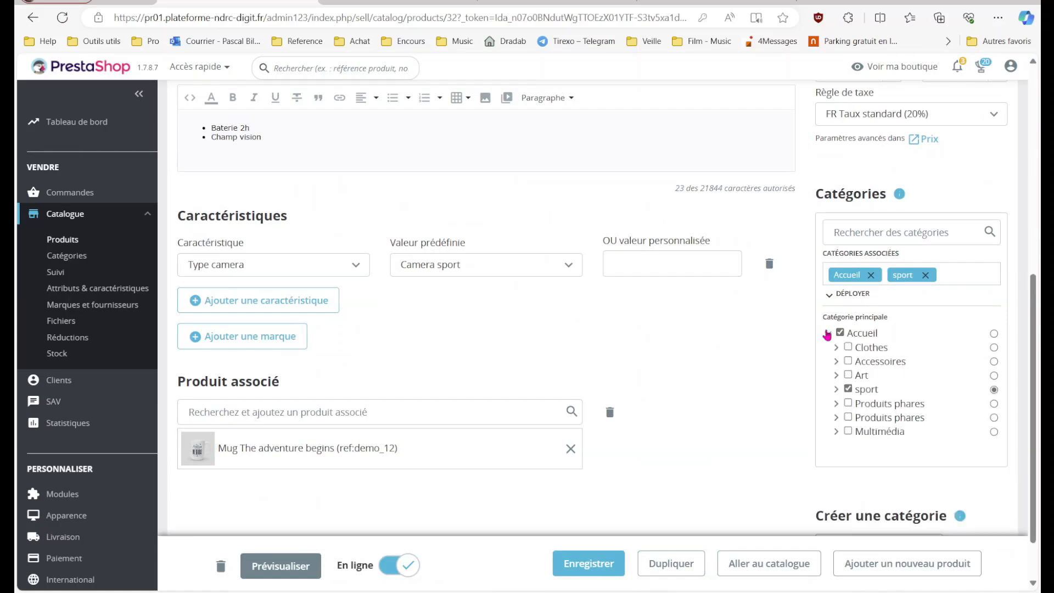
left_click(847, 432)
left_click(836, 449)
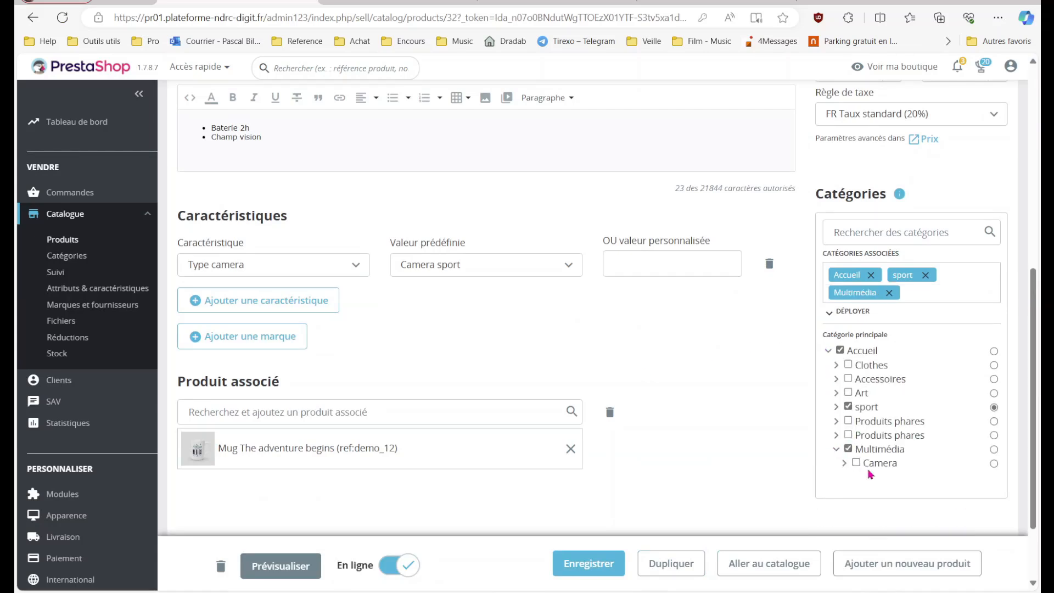
left_click(855, 463)
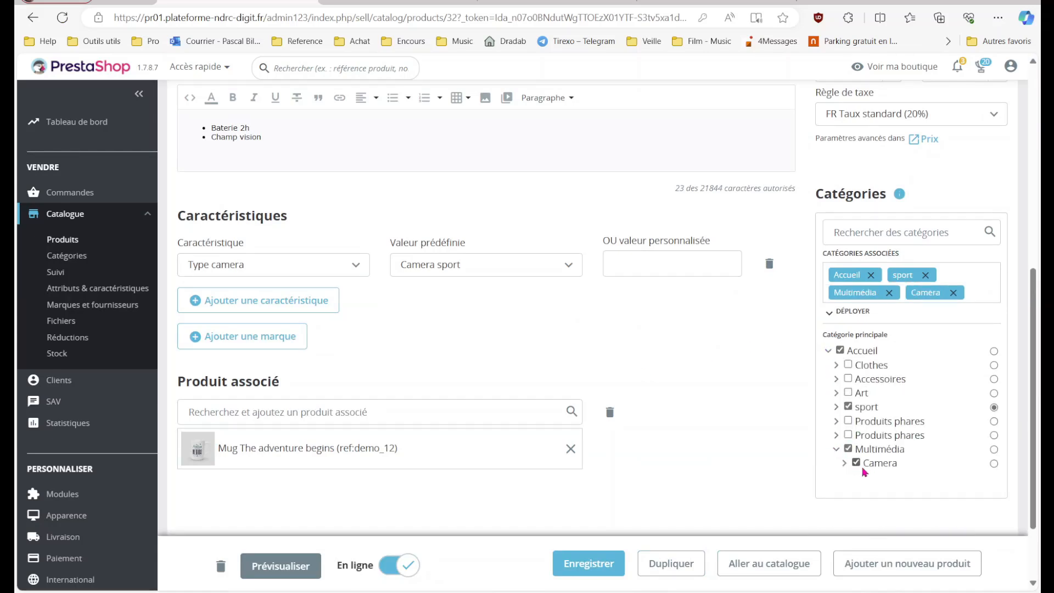
left_click(993, 464)
left_click(576, 558)
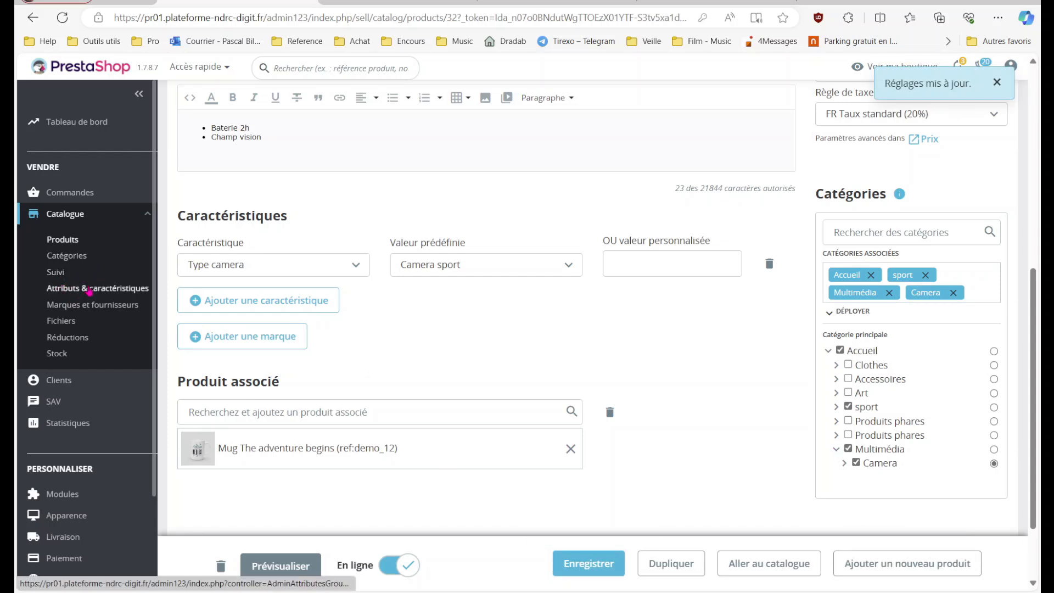
- Examine the values of the Couleur and Taille attributes, and open the brands and suppliers page
left_click(106, 296)
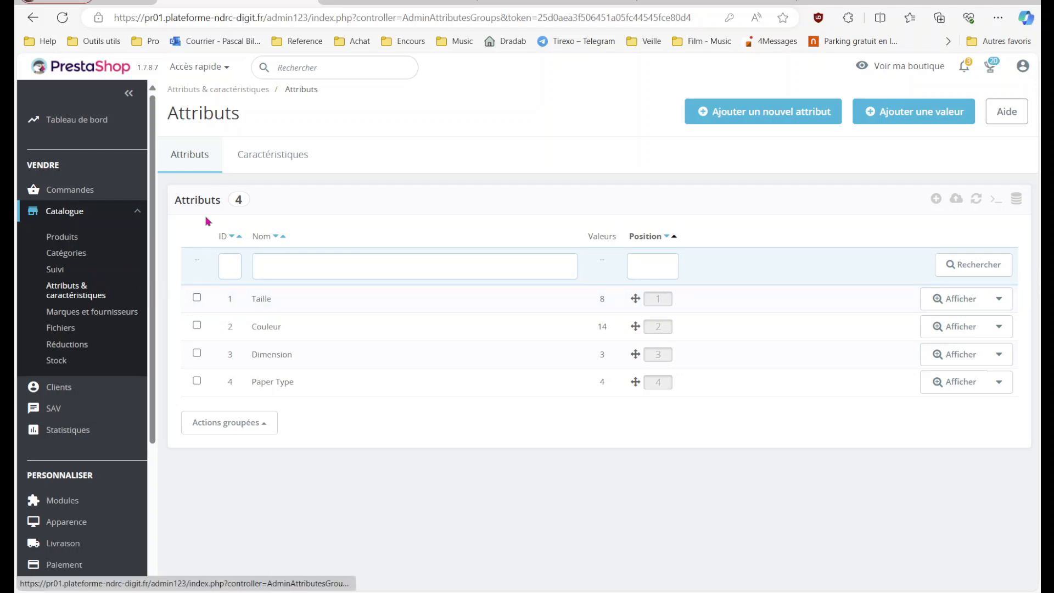
left_click(270, 320)
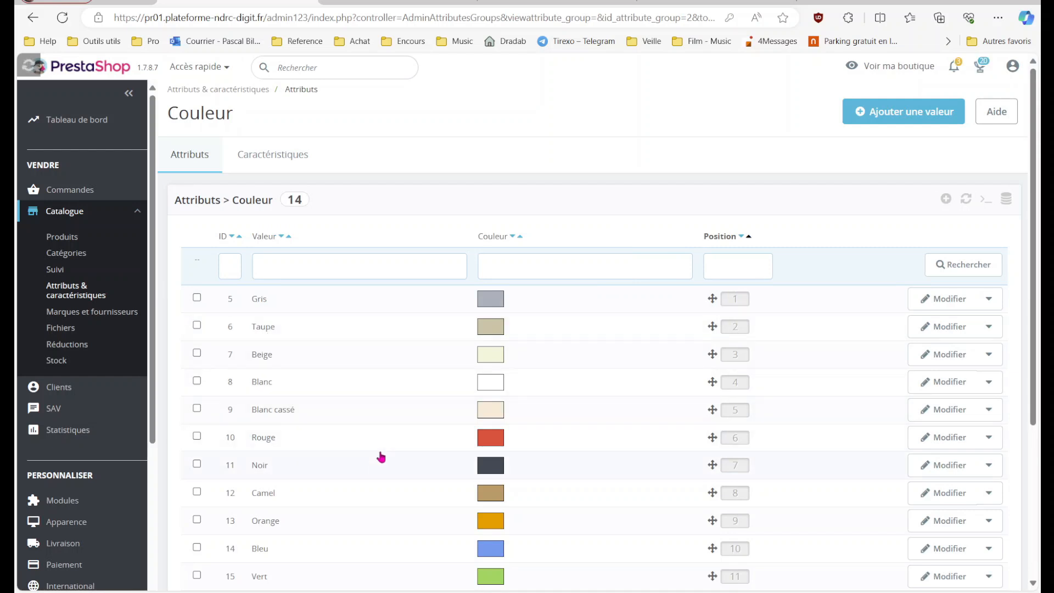
scroll(380, 456, "down", 3)
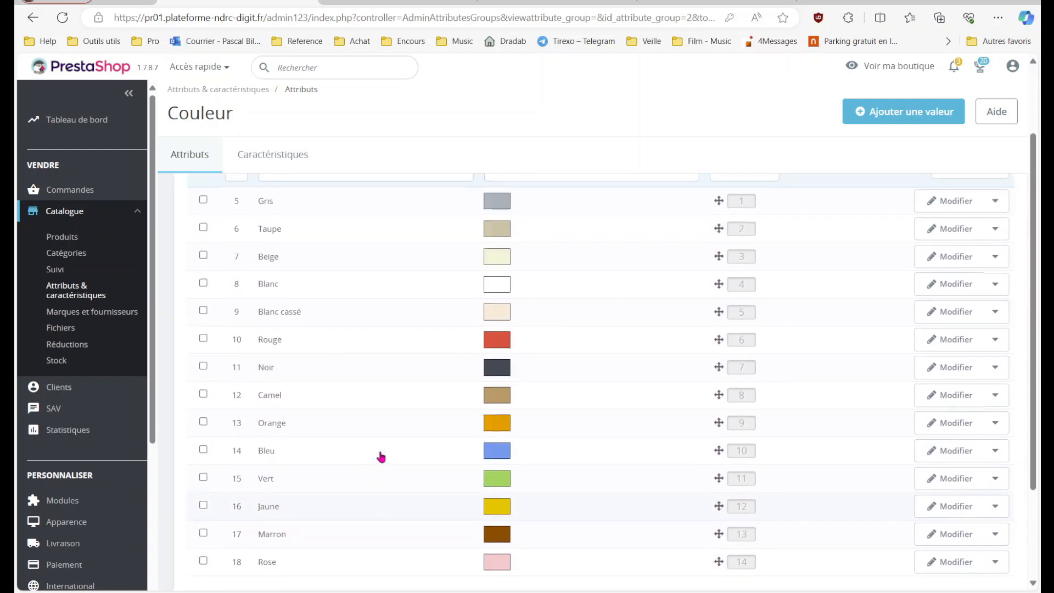
scroll(380, 456, "up", 1)
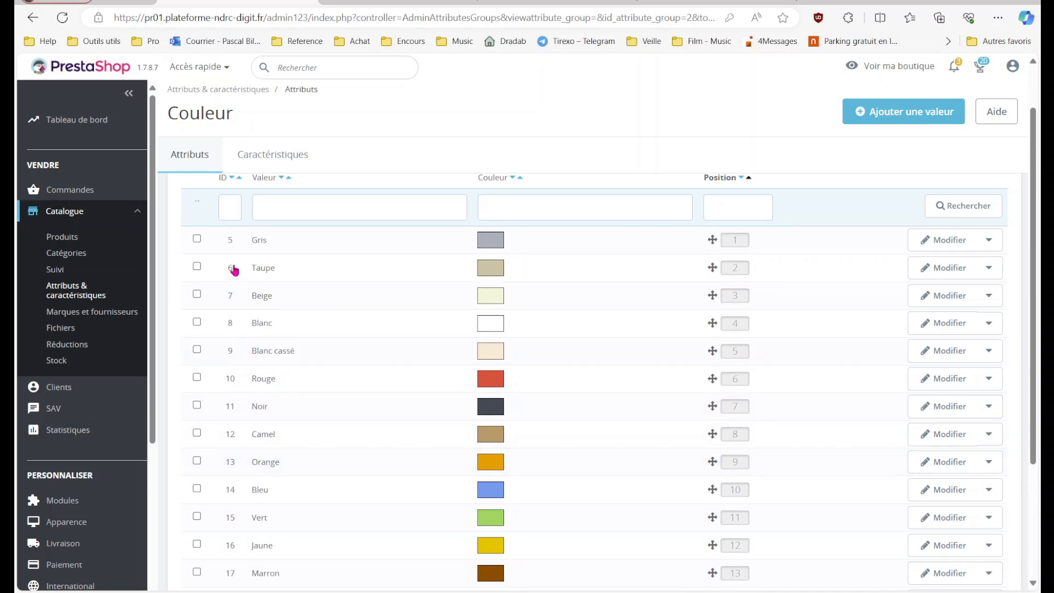
left_click(212, 163)
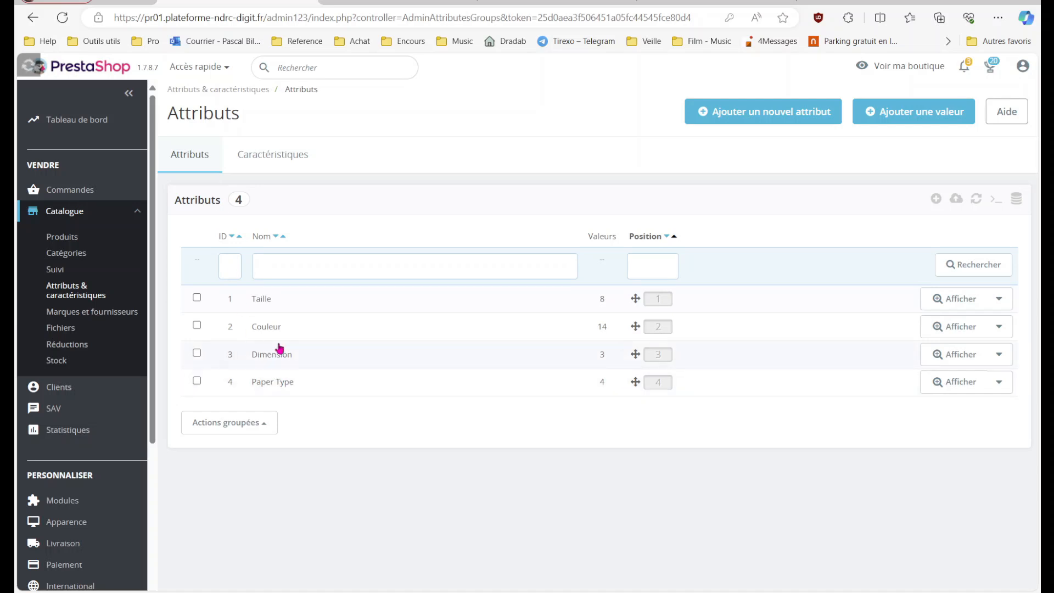
left_click(272, 295)
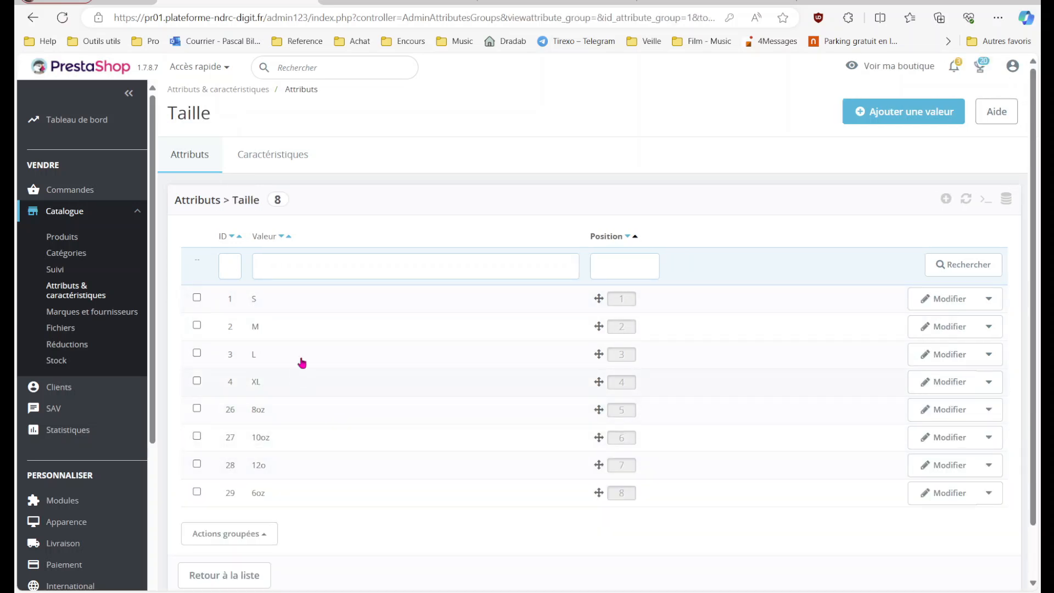
left_click(112, 317)
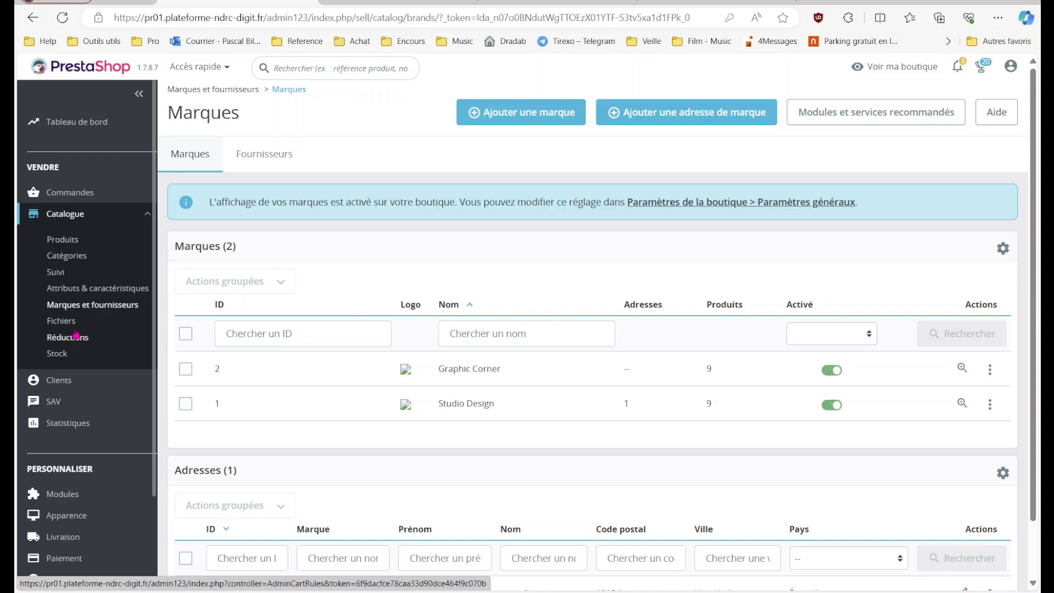
- Open the product list, and switch to the Acrobat PDF to review the Contenu items in the PrestaShop skills checklist
left_click(67, 243)
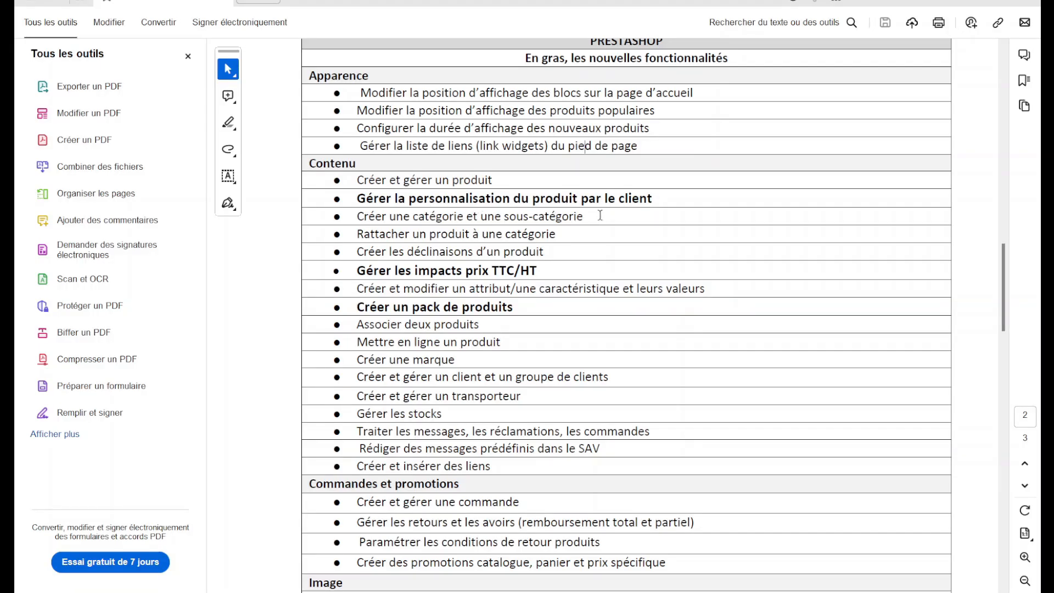
double_click(645, 199)
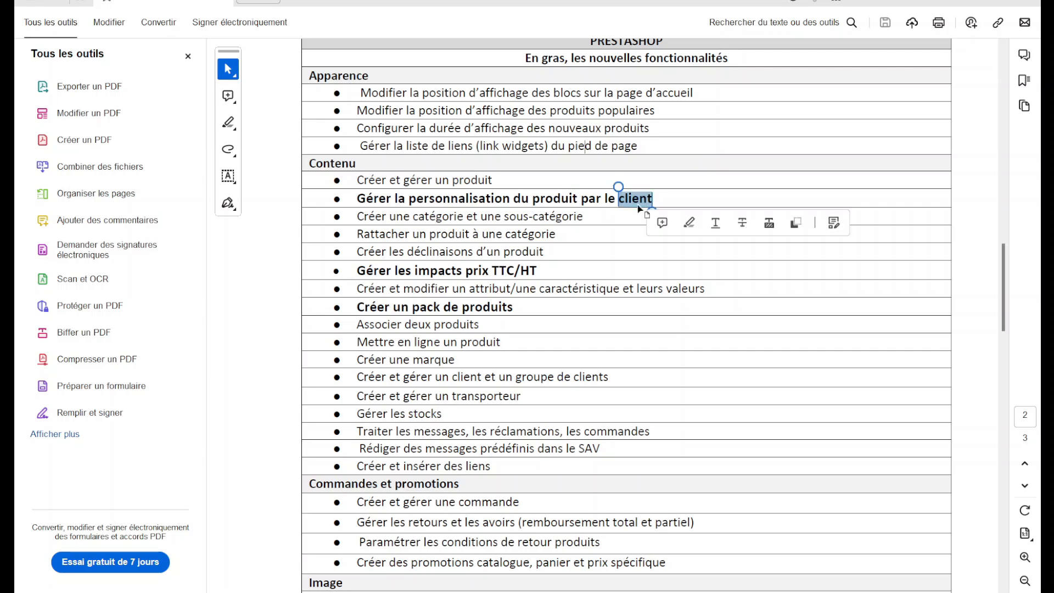
double_click(544, 221)
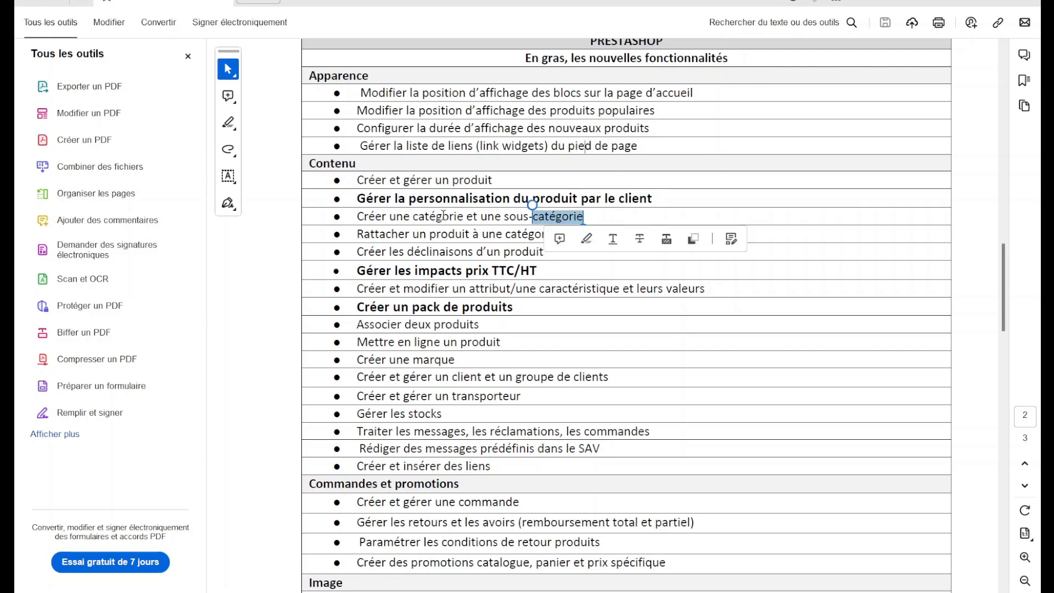
left_click(430, 237)
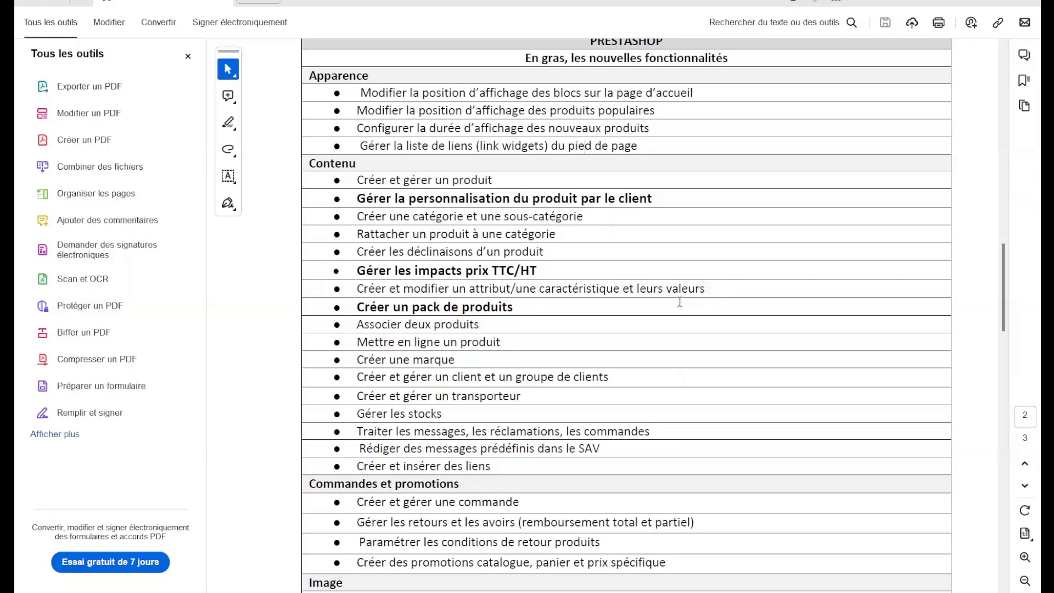
scroll(679, 304, "down", 20)
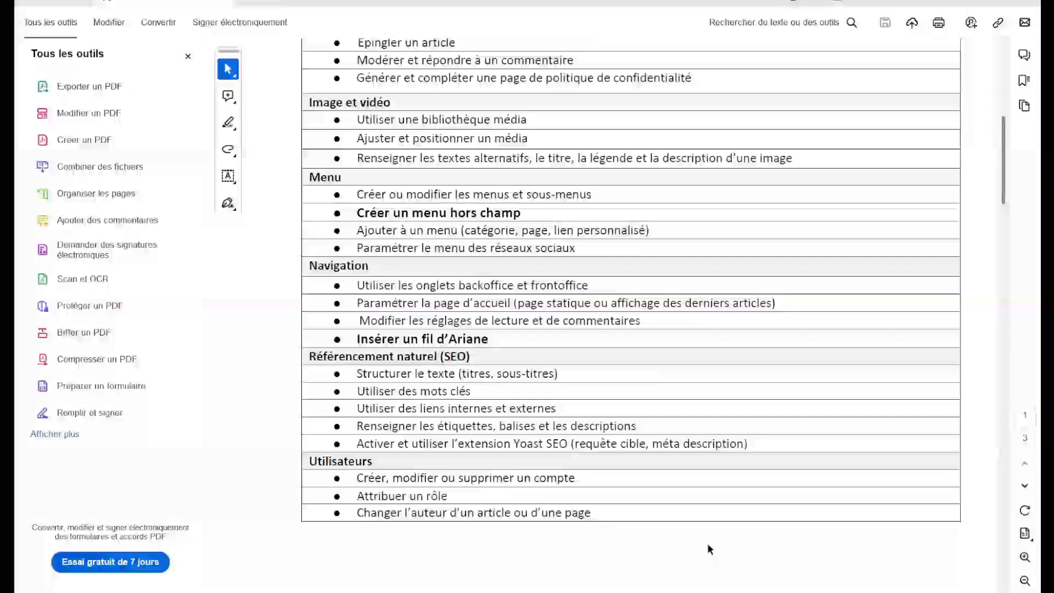
scroll(707, 543, "down", 6)
scroll(706, 542, "down", 10)
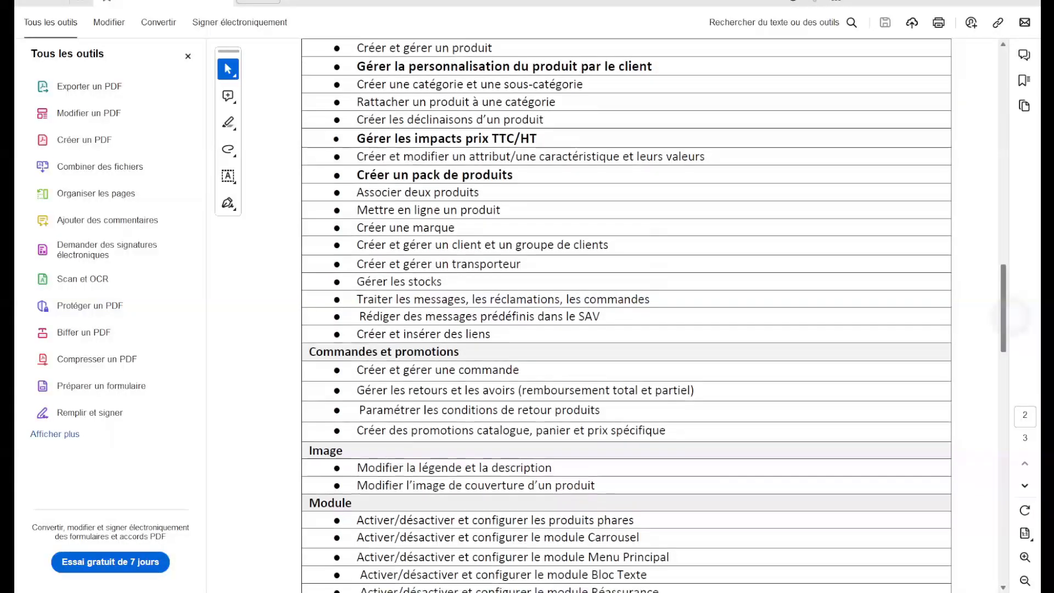
left_click_drag(1010, 317, 1010, 313)
- Switch back to the PrestaShop back office, start a new product and set its type to Pack de produits
key("alt+Tab")
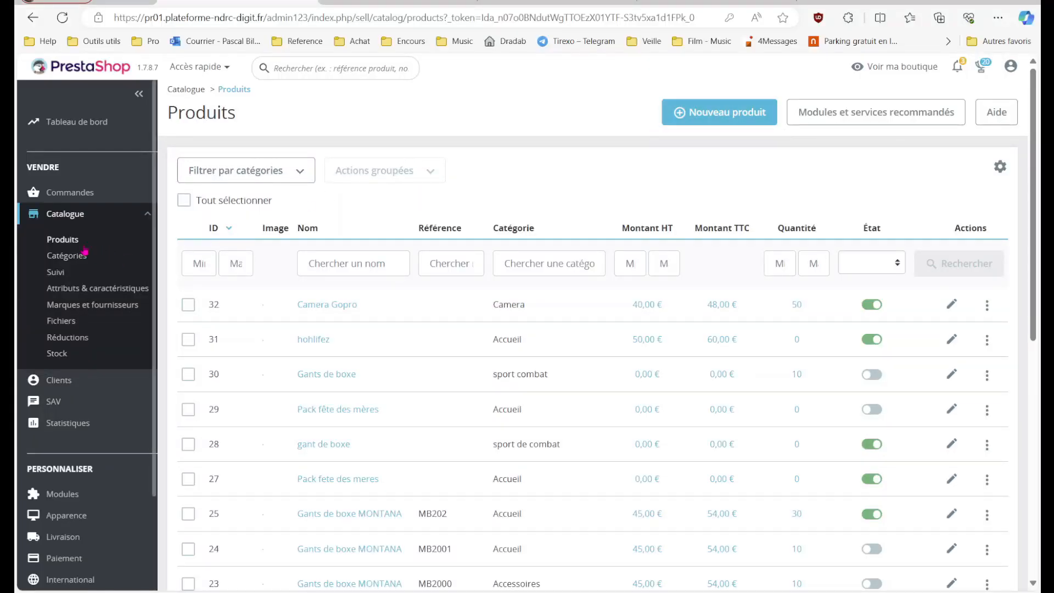
left_click(724, 124)
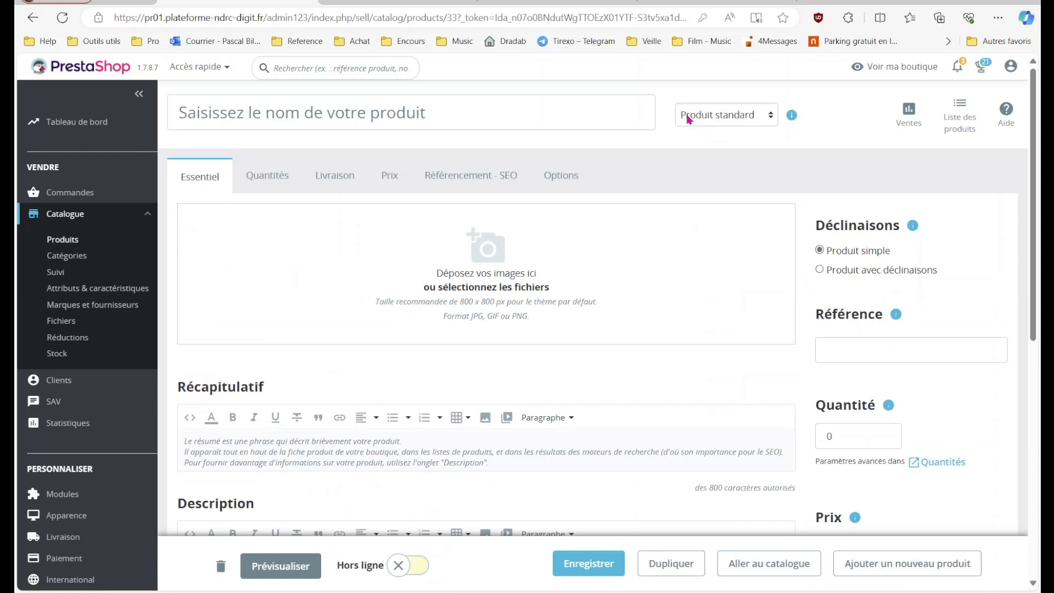
left_click(690, 117)
left_click(725, 117)
left_click(726, 117)
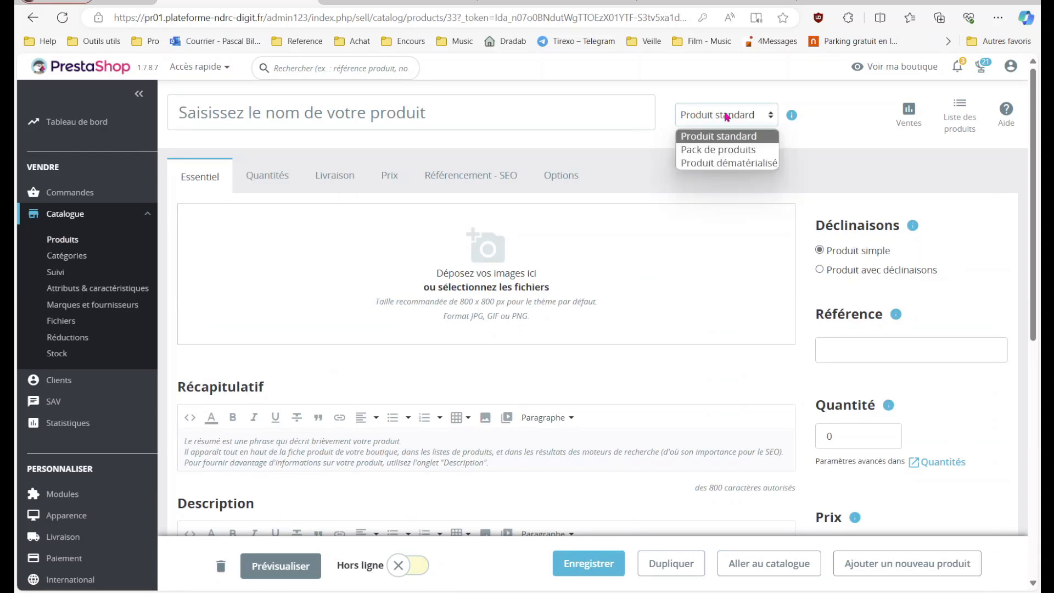
left_click(746, 163)
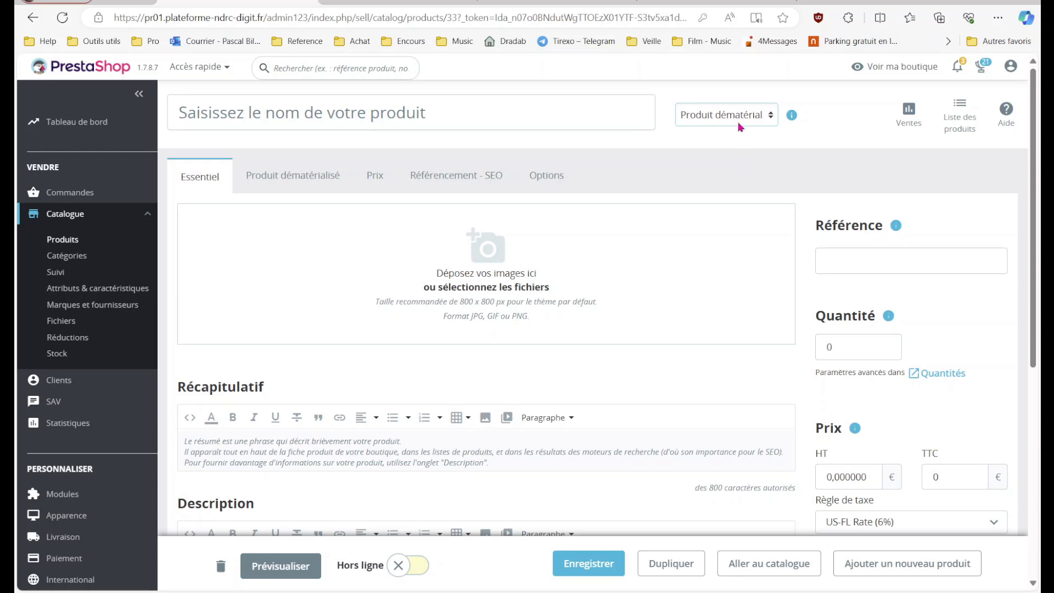
left_click(738, 117)
left_click(725, 146)
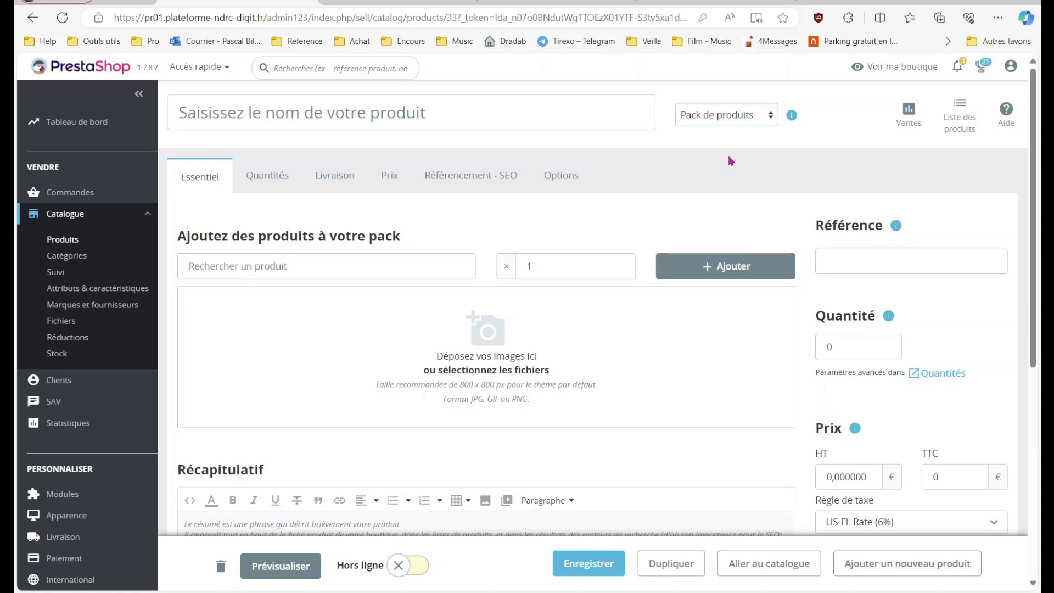
- Search the pack's products for "mug" and add one Customizable mug to the pack
left_click(403, 267)
type("mug")
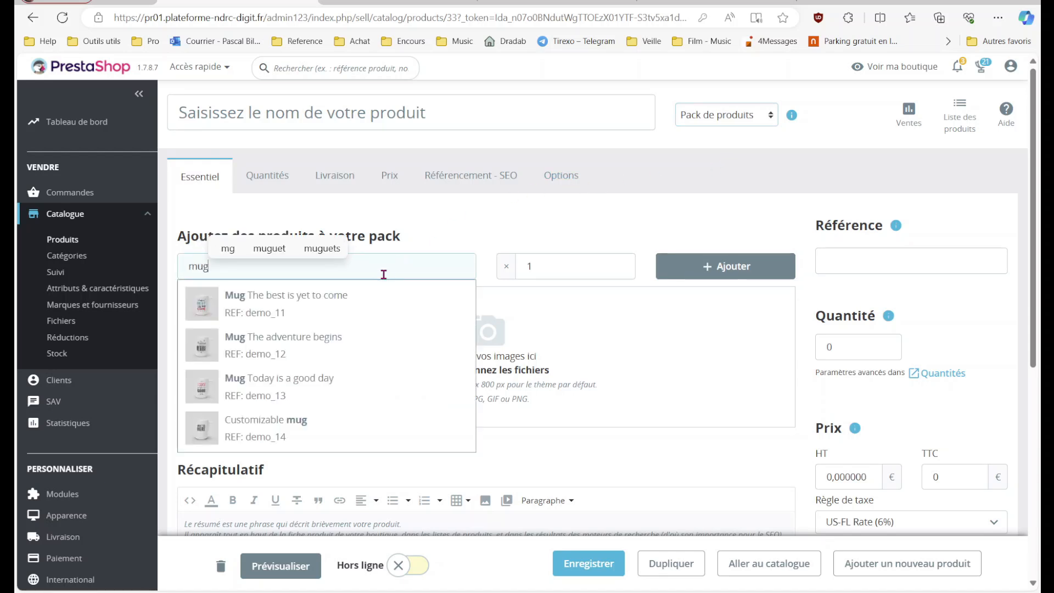
left_click(323, 420)
left_click(758, 268)
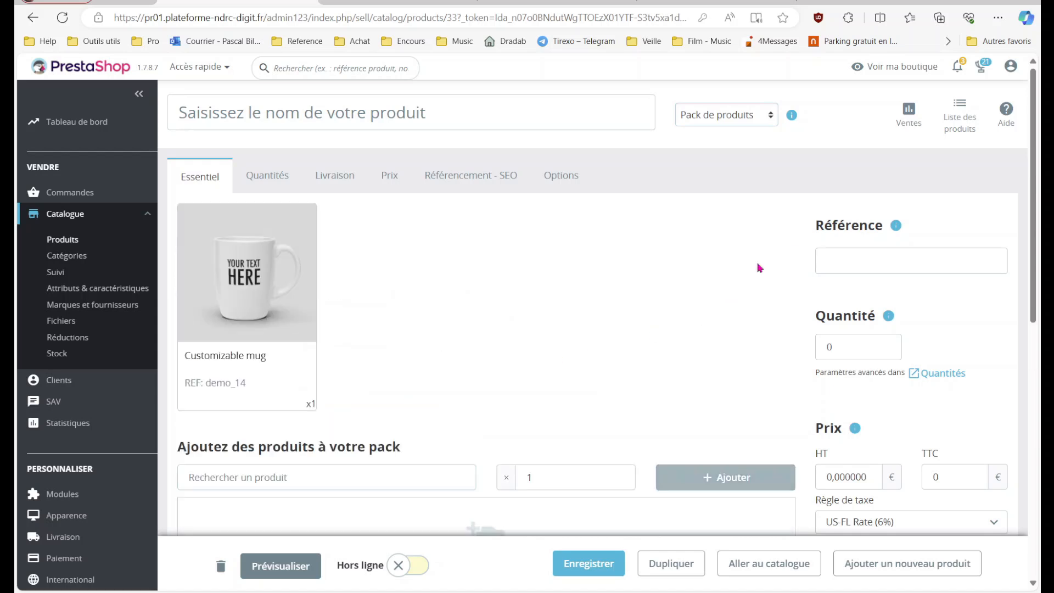
- Search for "fram" and add one The best is yet to come' Framed poster in dimension 80x120cm to the pack
left_click(312, 476)
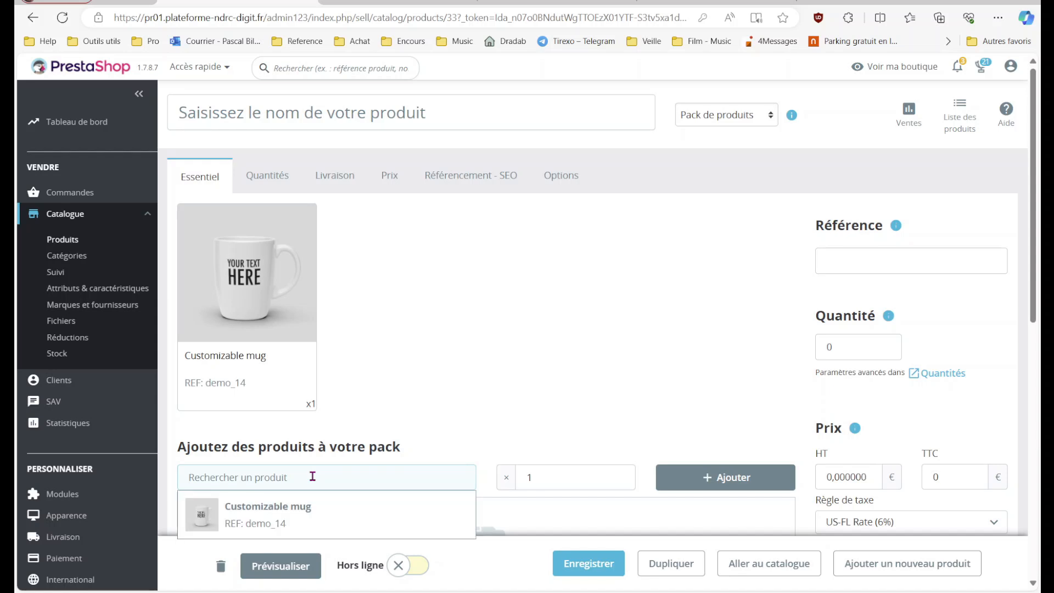
type("tee")
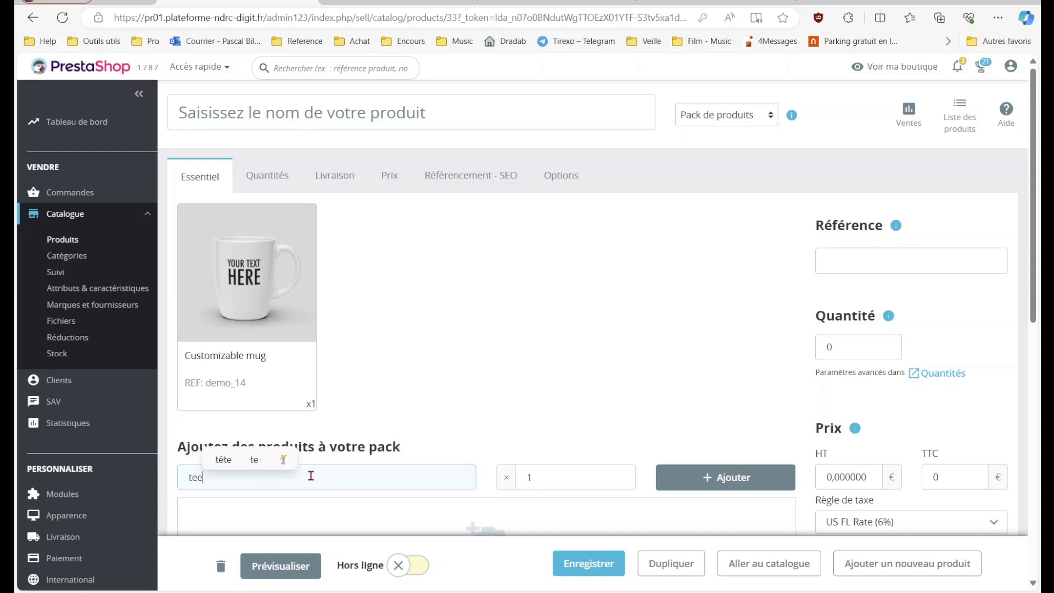
key("BackSpace")
key("BackSpace")
key("BackSpace")
type("fram")
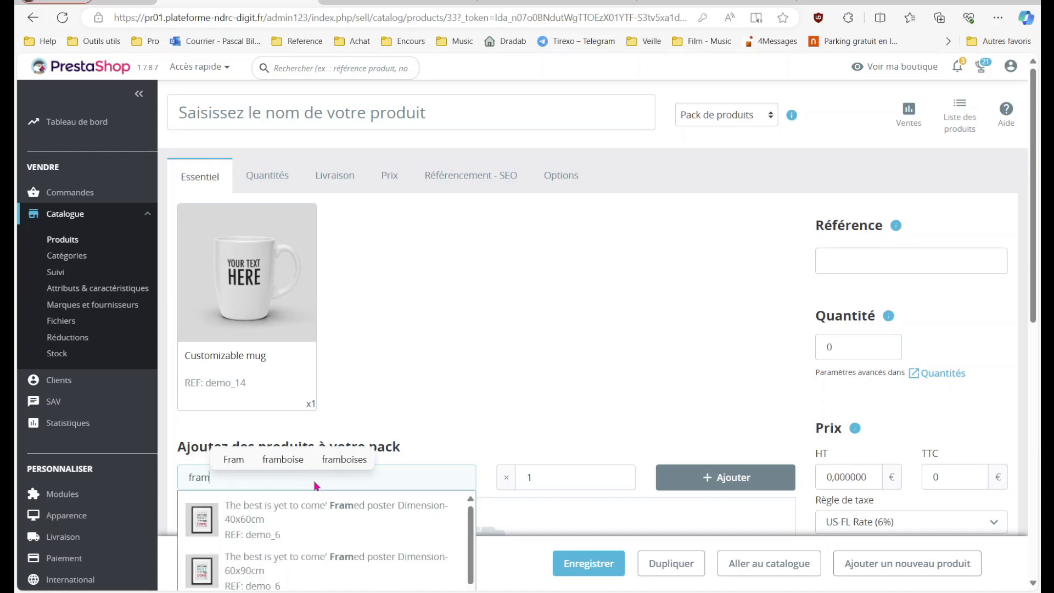
scroll(392, 431, "down", 5)
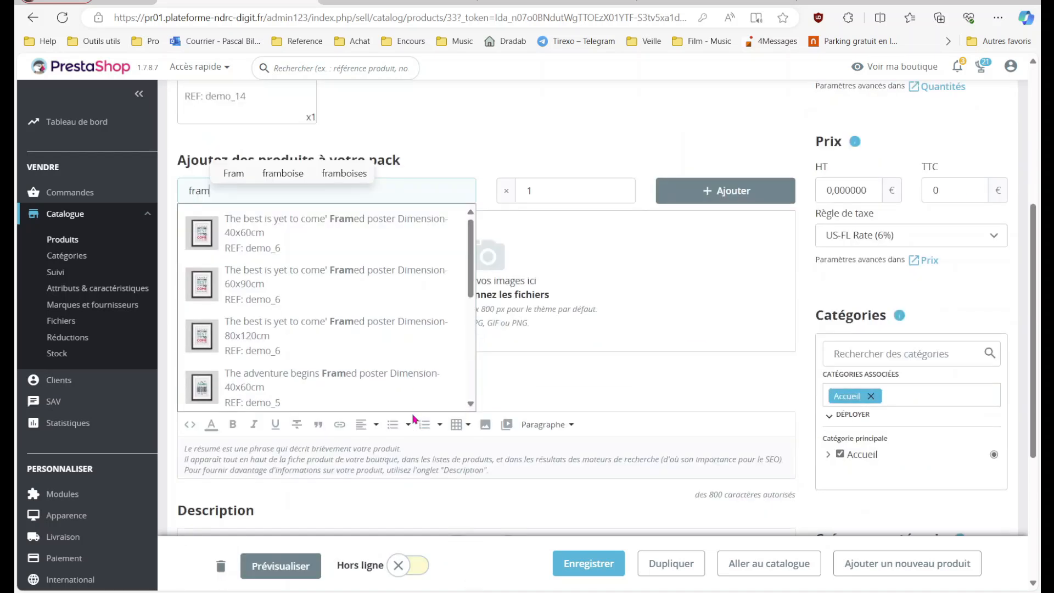
left_click(360, 335)
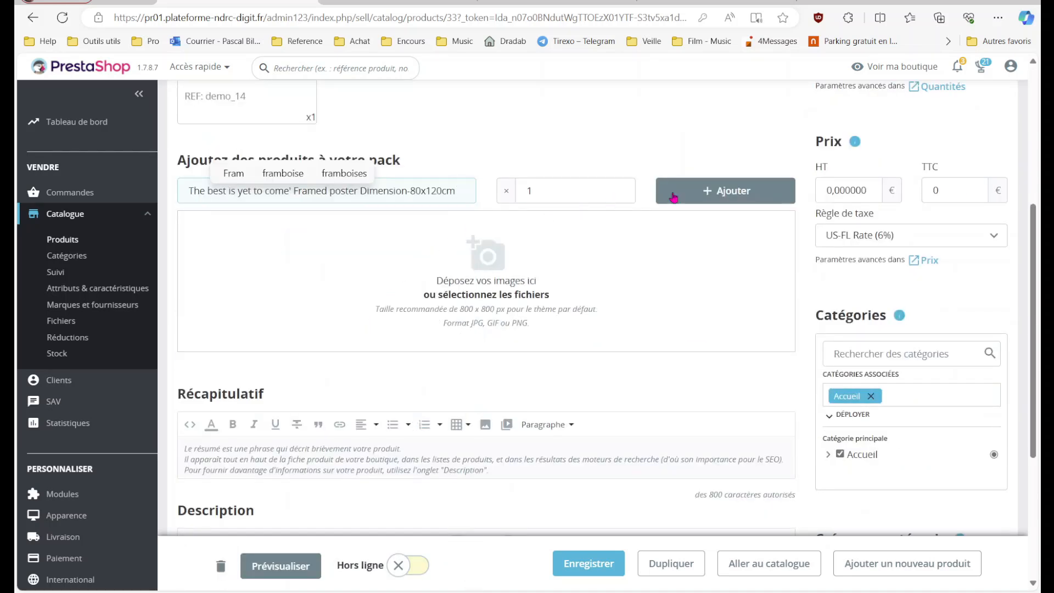
left_click(680, 192)
scroll(708, 193, "up", 5)
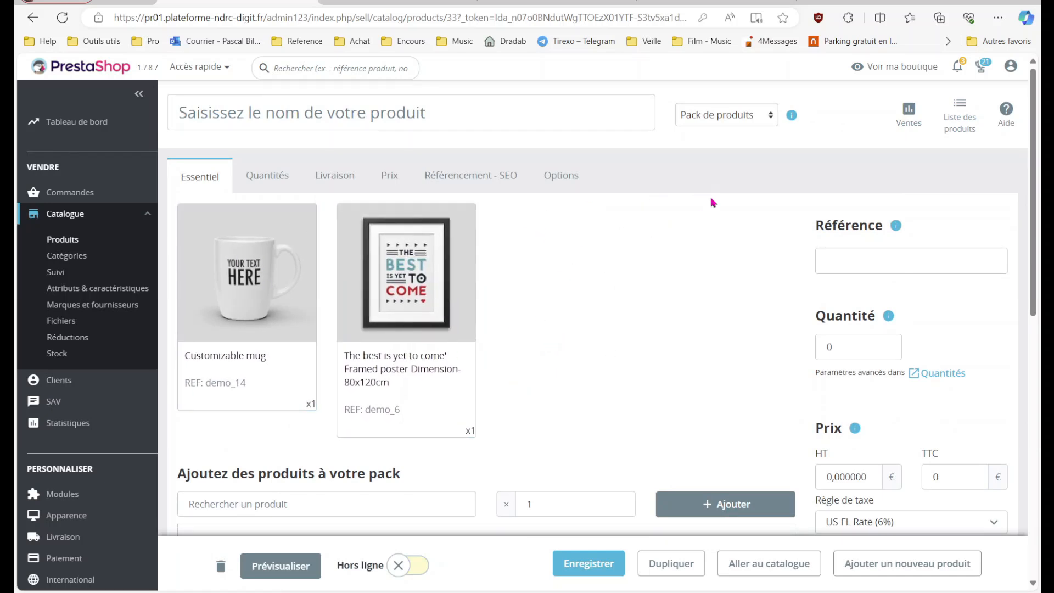
- Switch to the PDF checklist, review the items on associating products, brands and client groups, and return to the PrestaShop back office
key("alt+Tab")
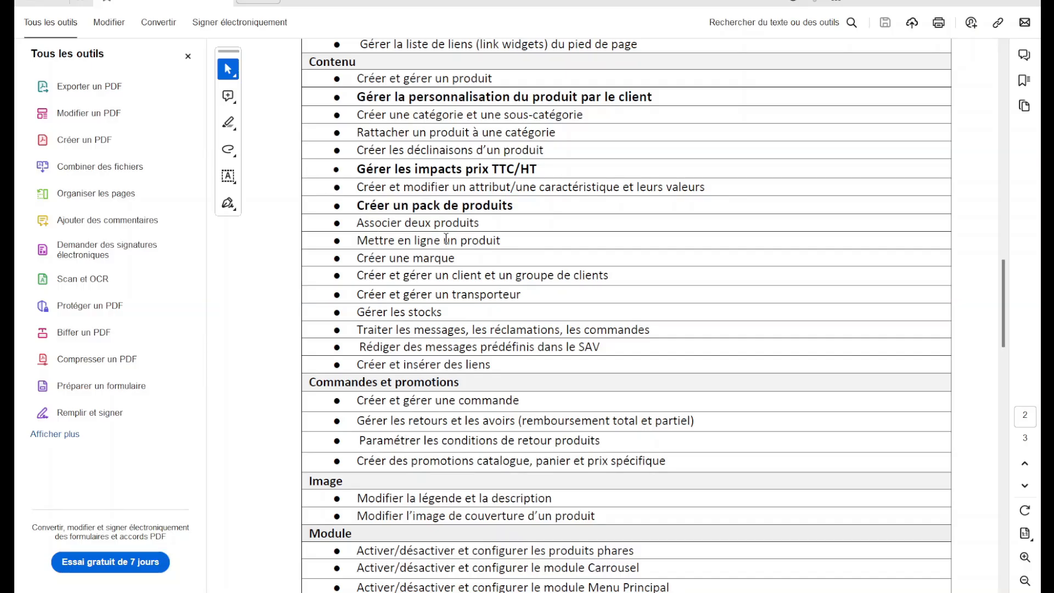
double_click(472, 223)
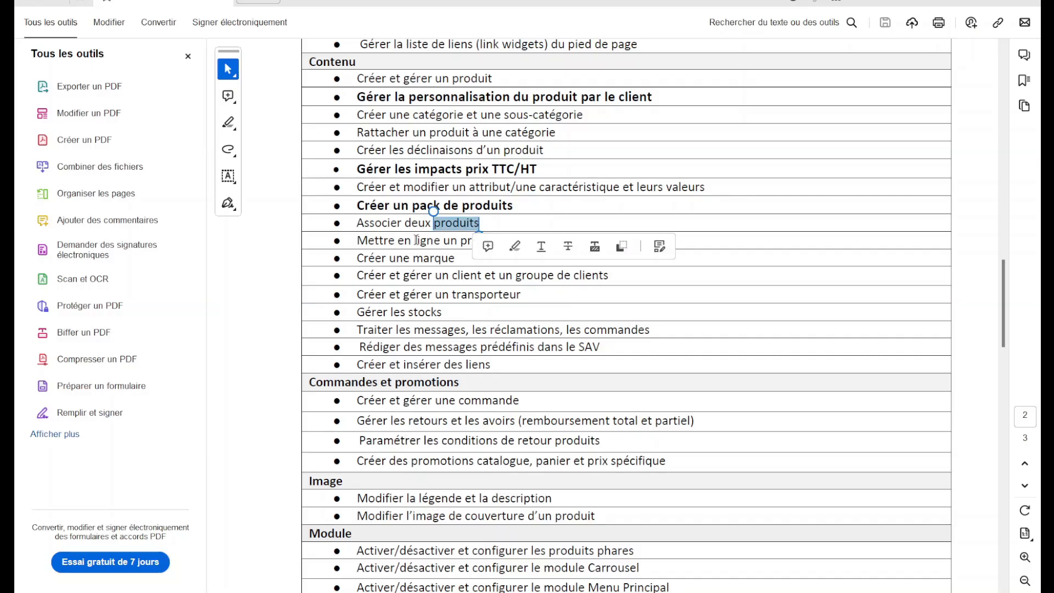
left_click(417, 238)
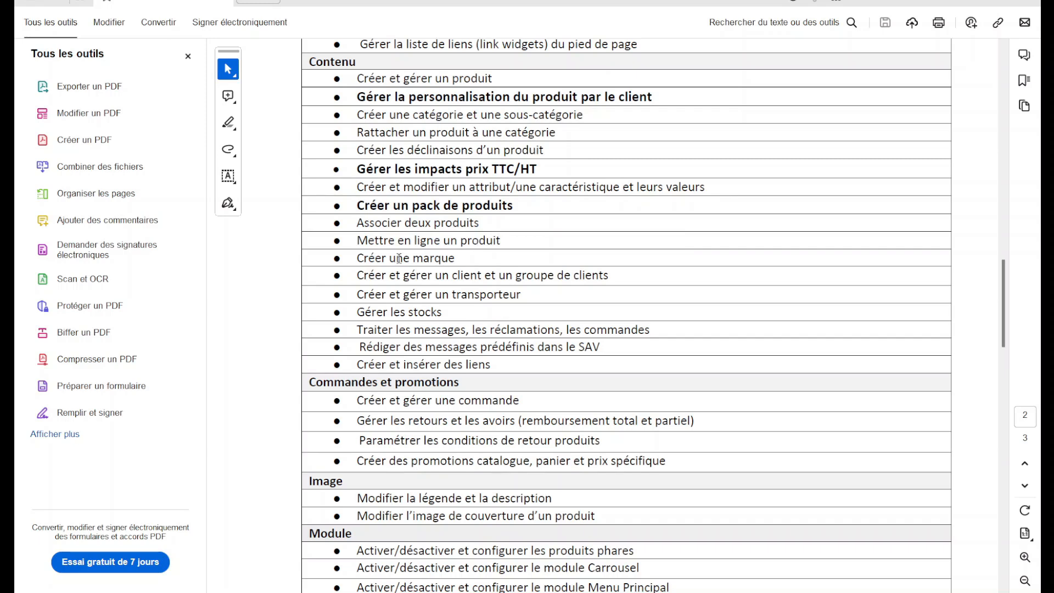
mouse_move(387, 258)
left_mouse_down()
mouse_move(476, 274)
mouse_move(424, 241)
mouse_move(480, 275)
left_mouse_up()
left_click(539, 276)
key("alt+Tab")
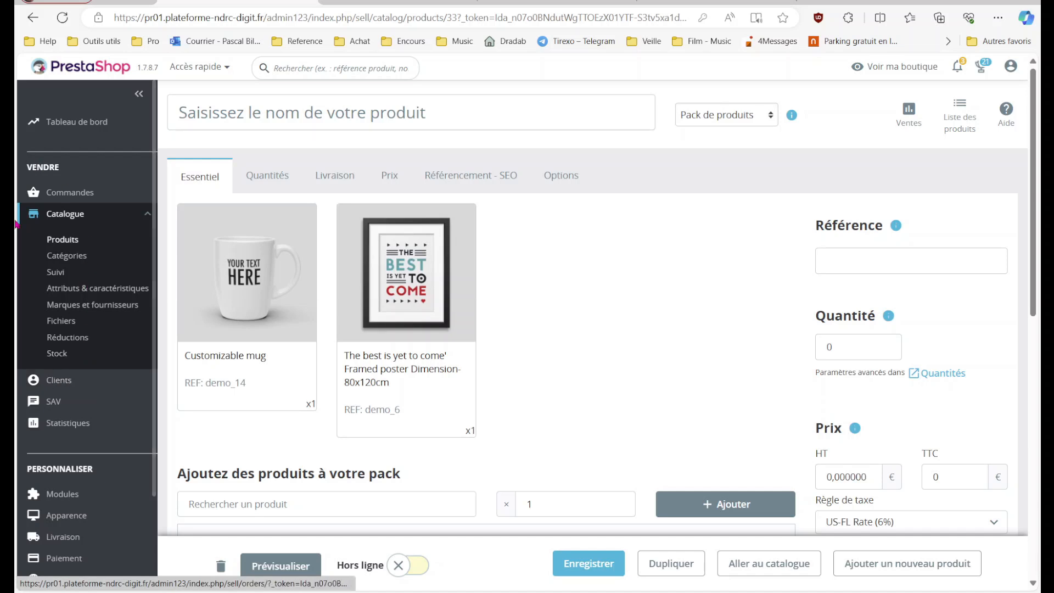
- Open the customer list, start a new customer and look through the fields of the creation form
left_click(82, 379)
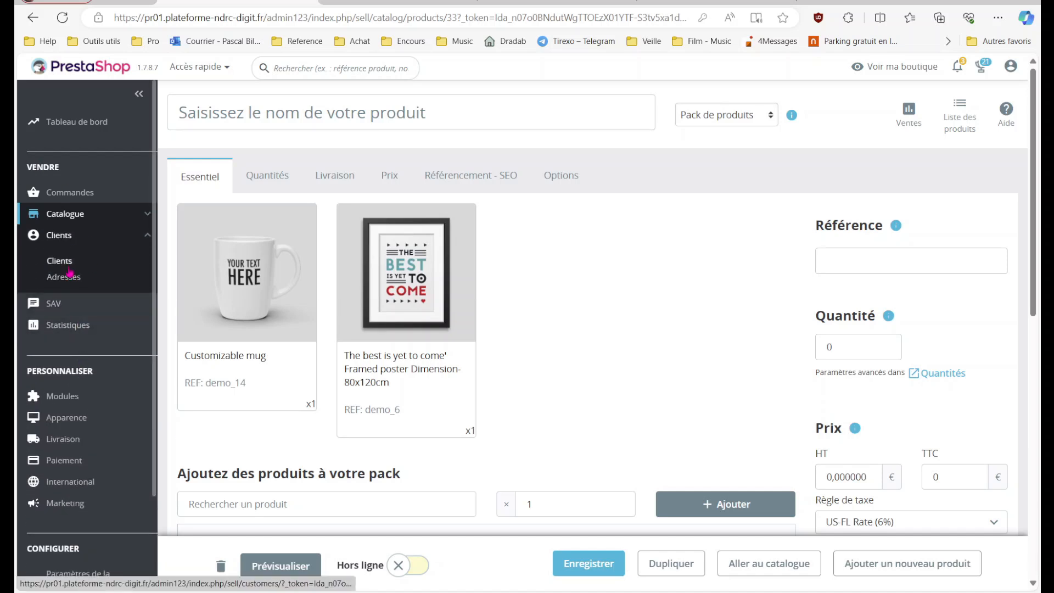
left_click(68, 267)
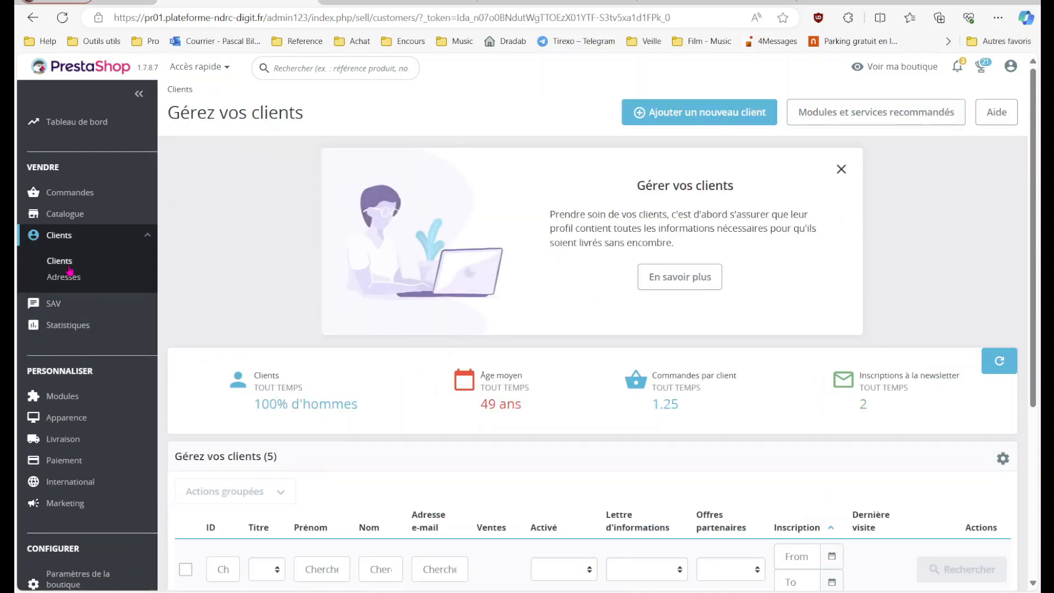
left_click(714, 124)
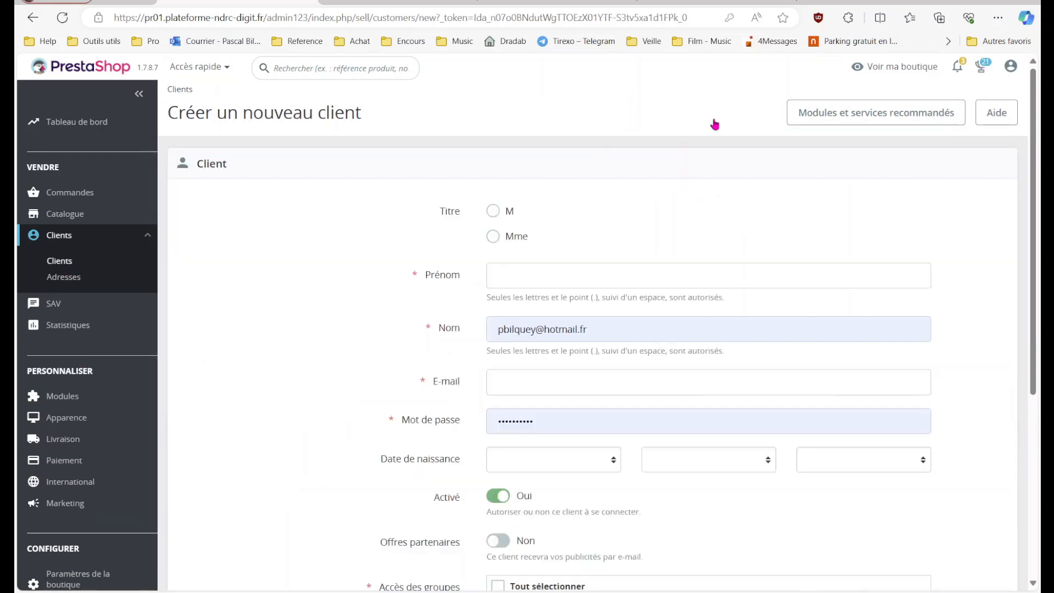
scroll(714, 123, "down", 5)
scroll(713, 123, "up", 5)
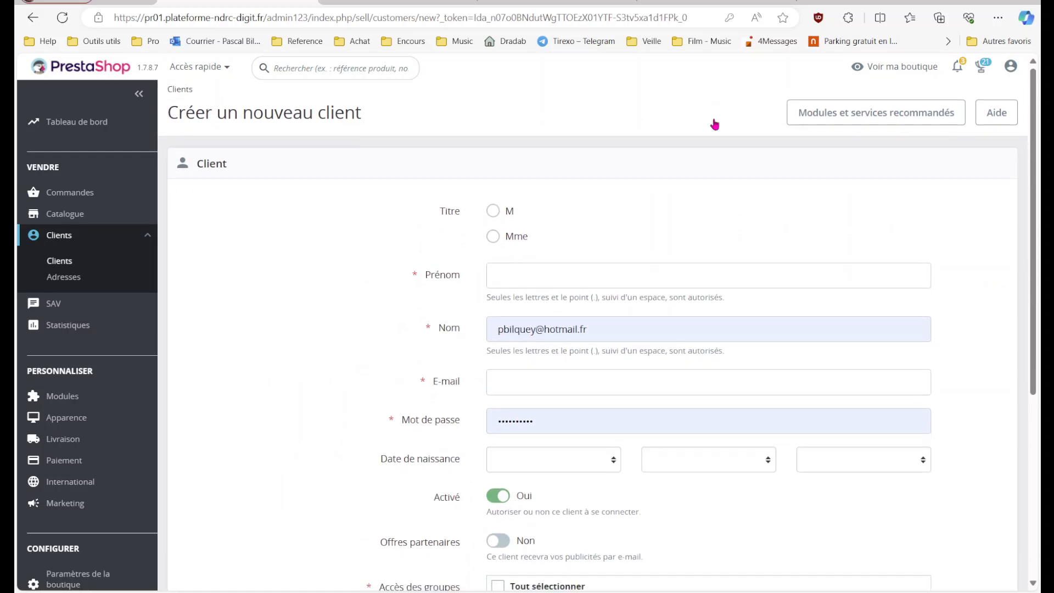
- Open the customer addresses and view the form for adding a new address, starting with the customer's e-mail field
left_click(65, 279)
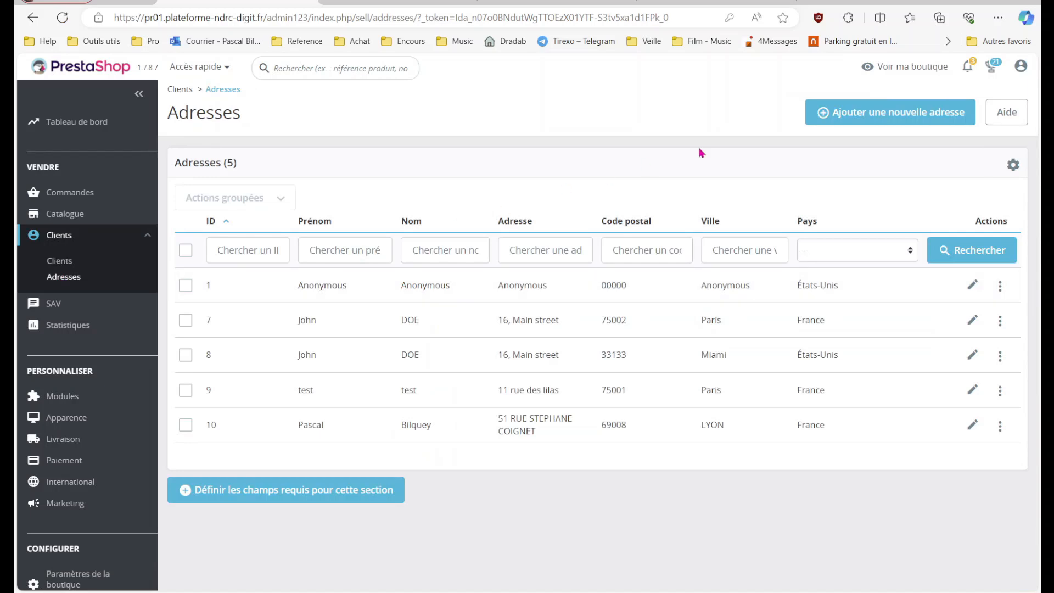
left_click(832, 119)
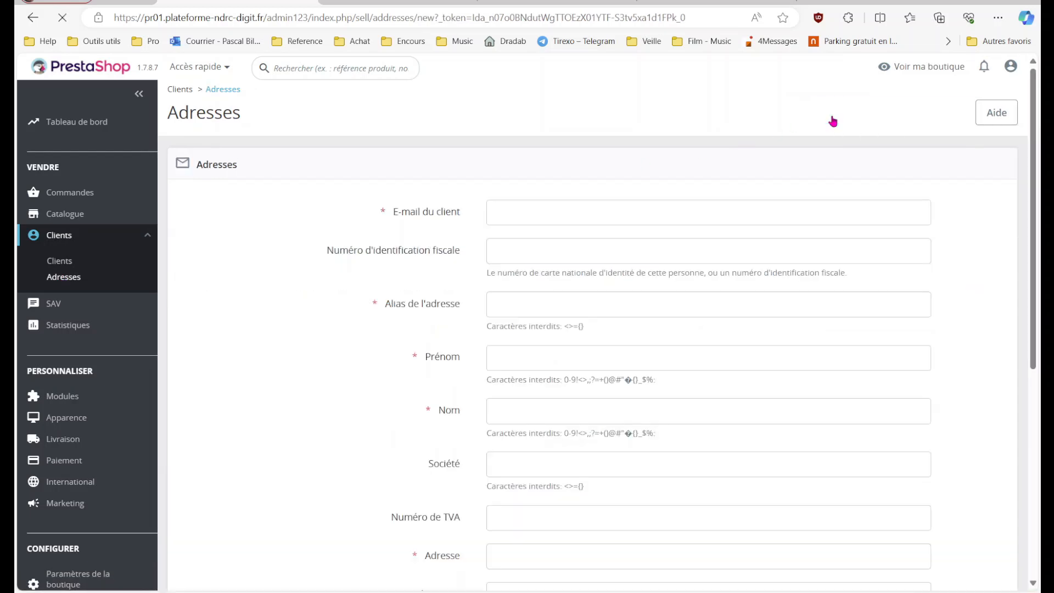
left_click(547, 211)
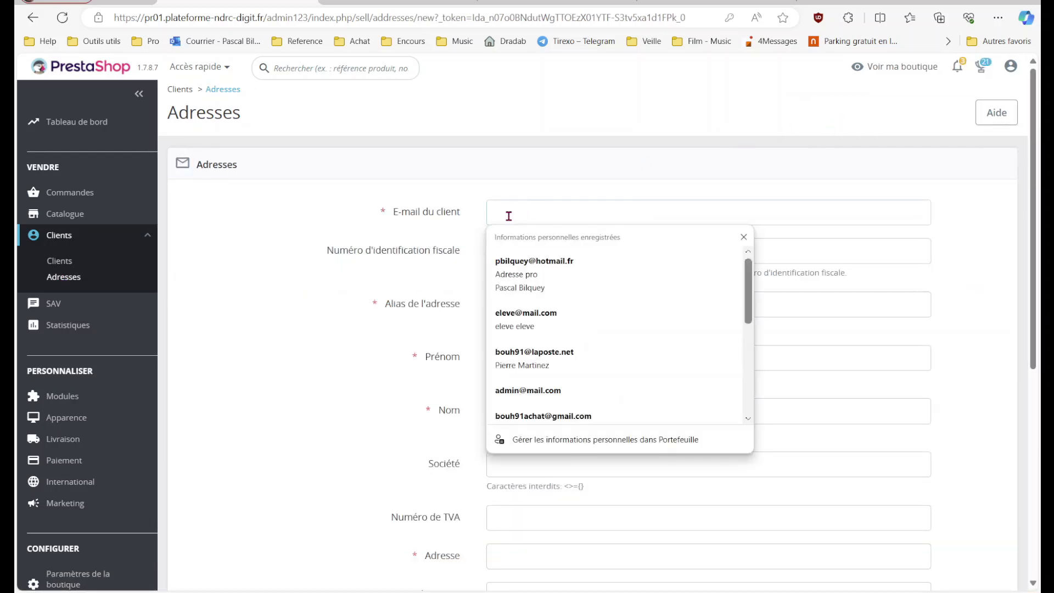
left_click(576, 221)
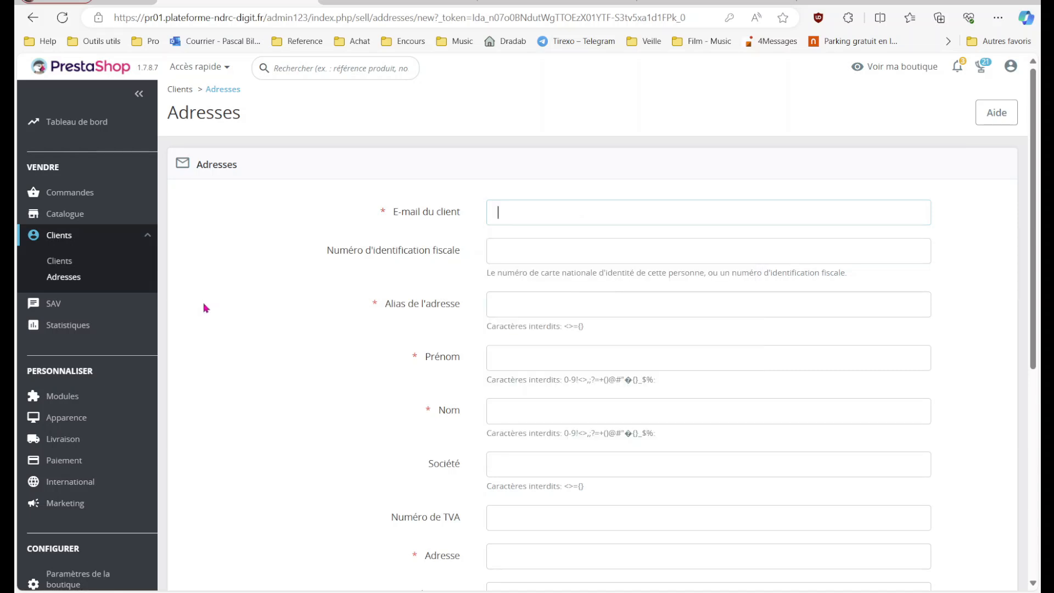
- Open the customer groups in the shop's customer settings
left_click(146, 236)
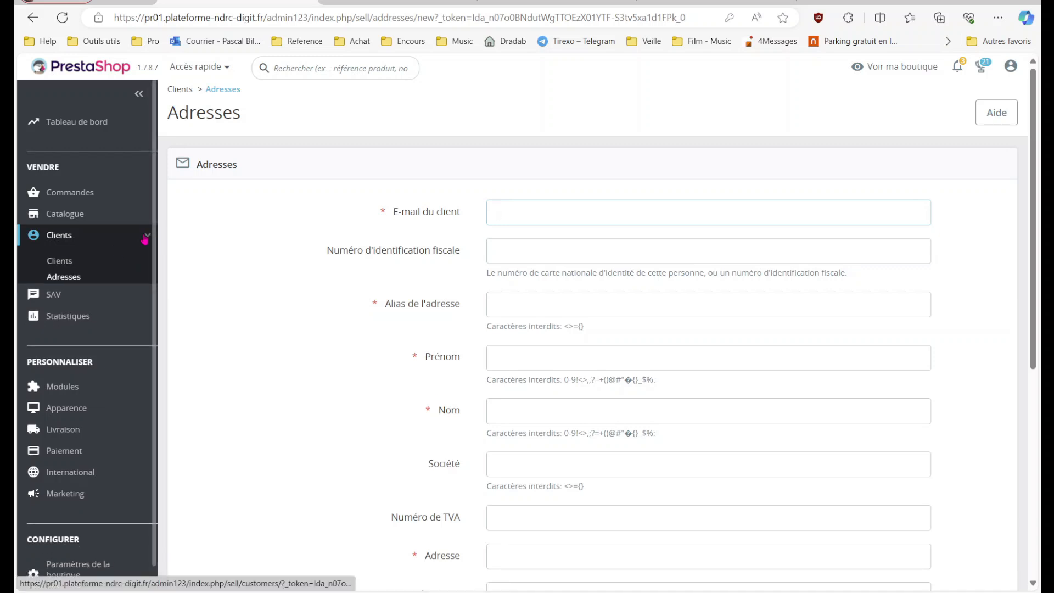
left_click_drag(155, 236, 146, 432)
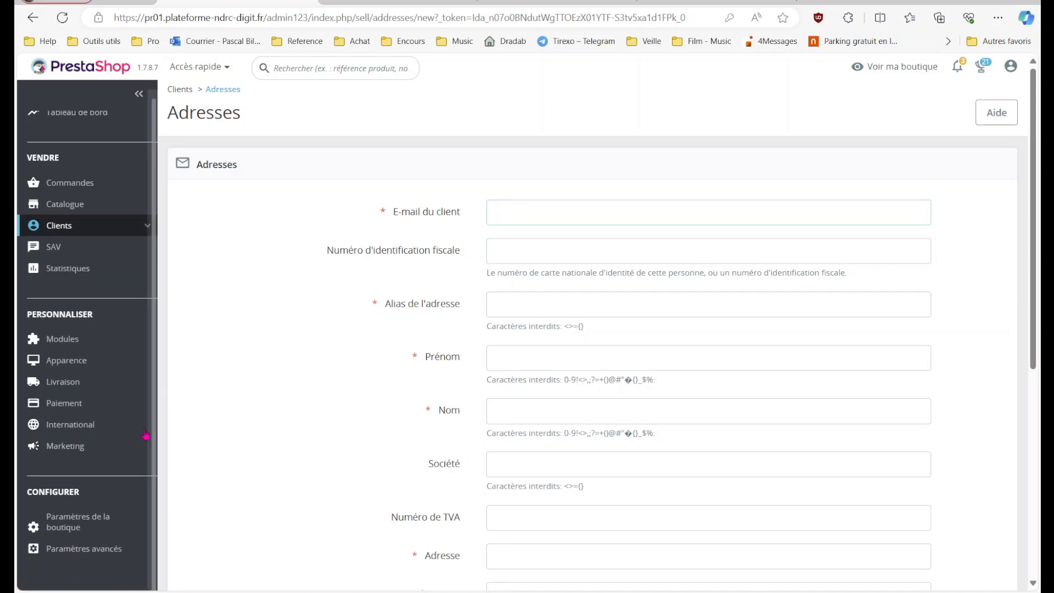
left_click(106, 526)
scroll(104, 521, "down", 4)
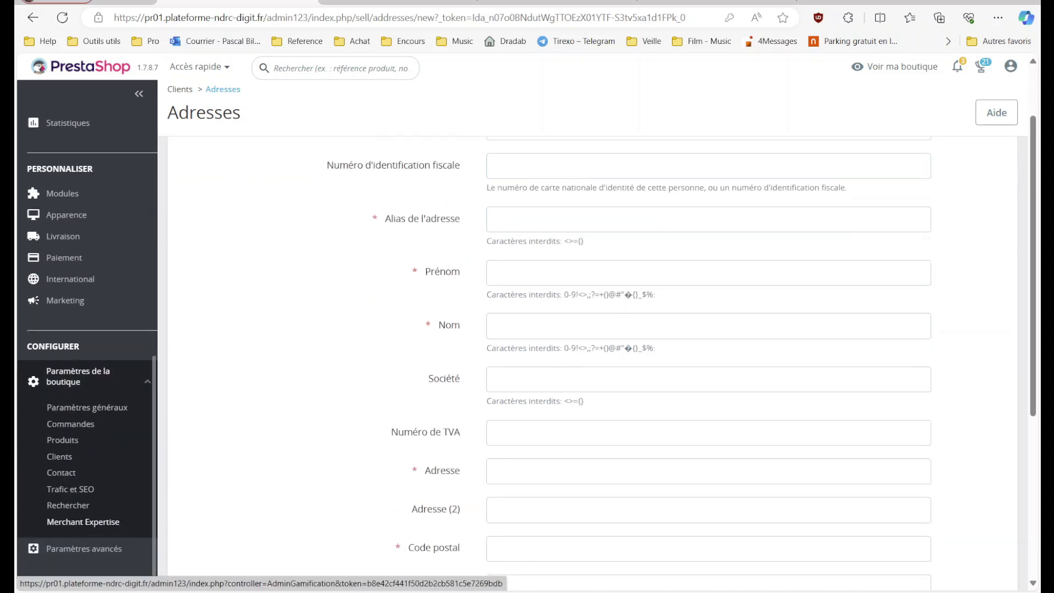
left_click(70, 460)
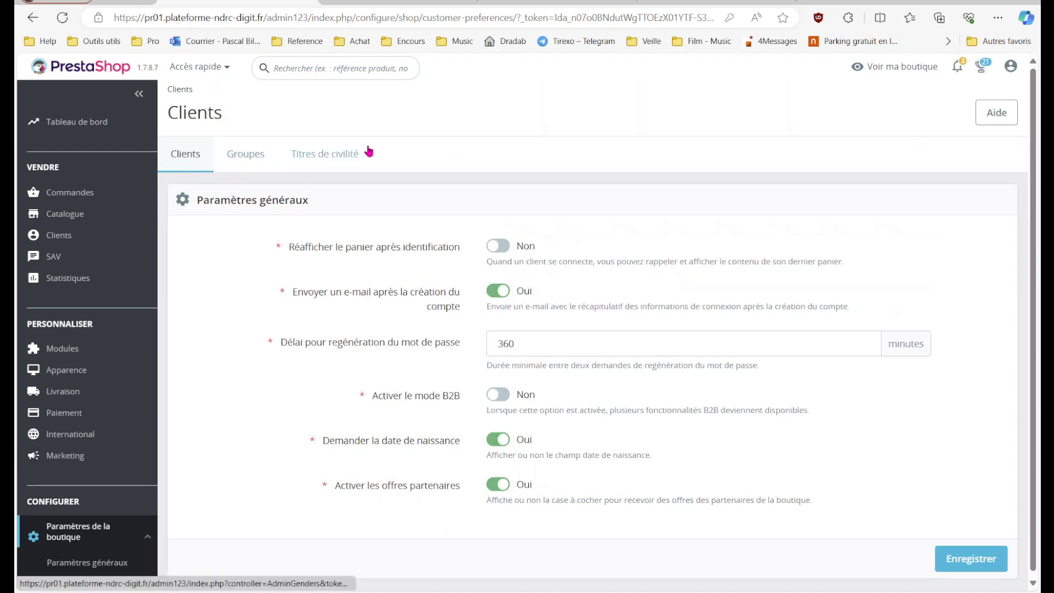
left_click(257, 159)
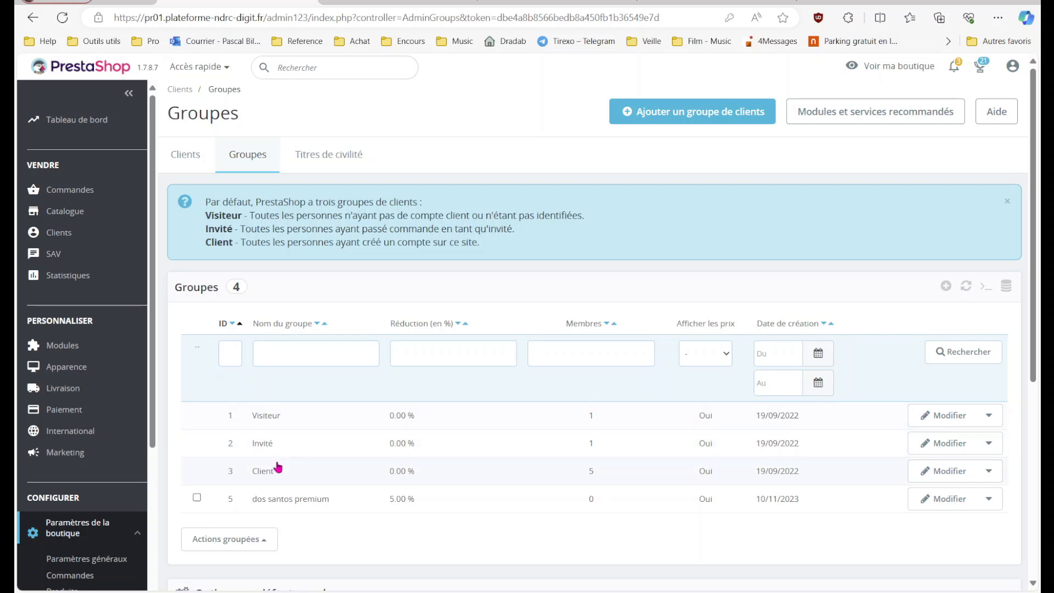
- Create a customer group named premium and save it
left_click(680, 115)
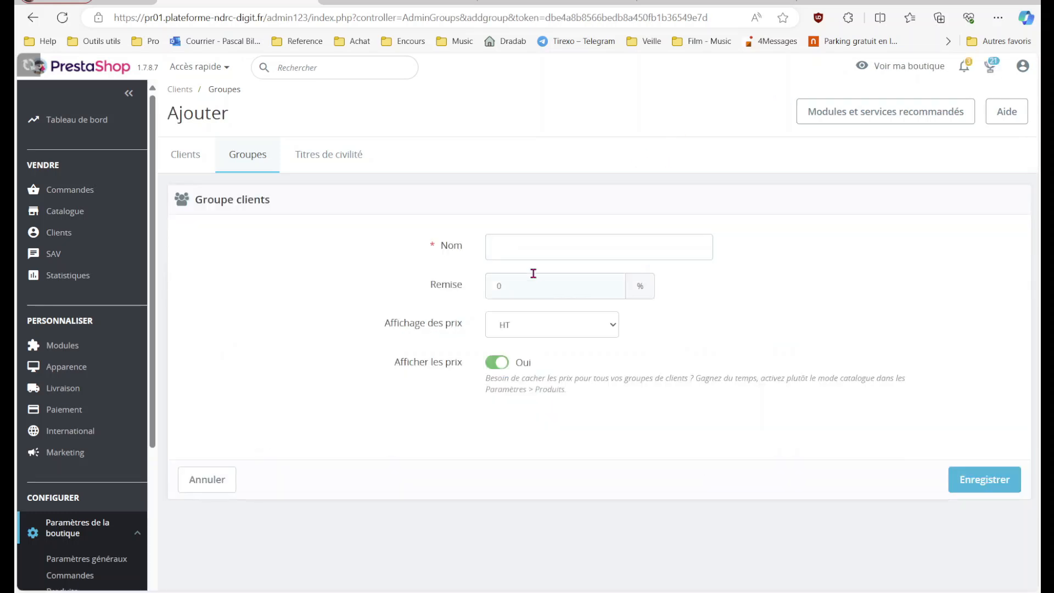
left_click(528, 250)
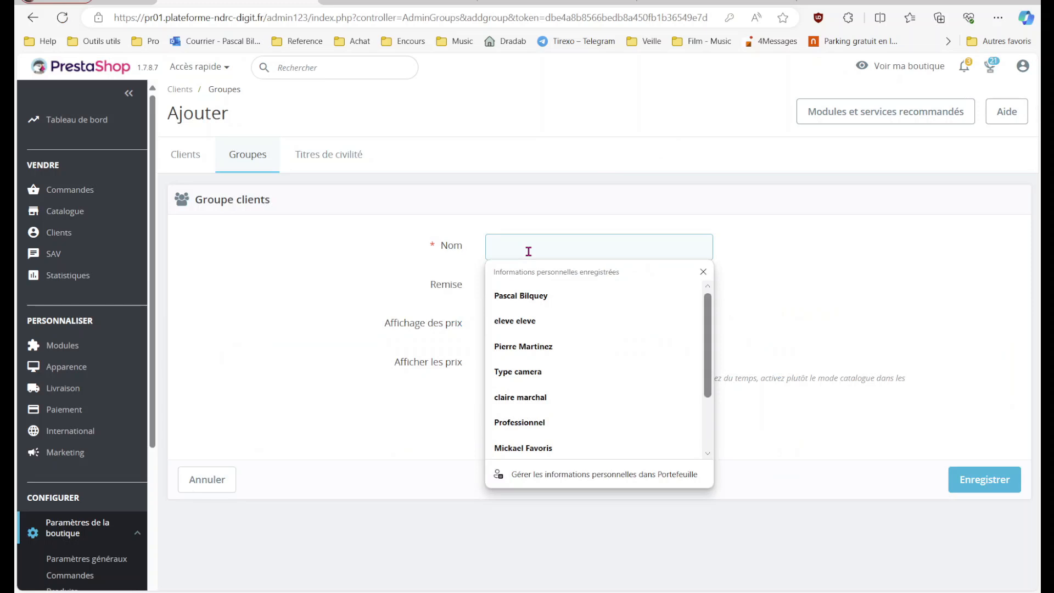
type("Premium")
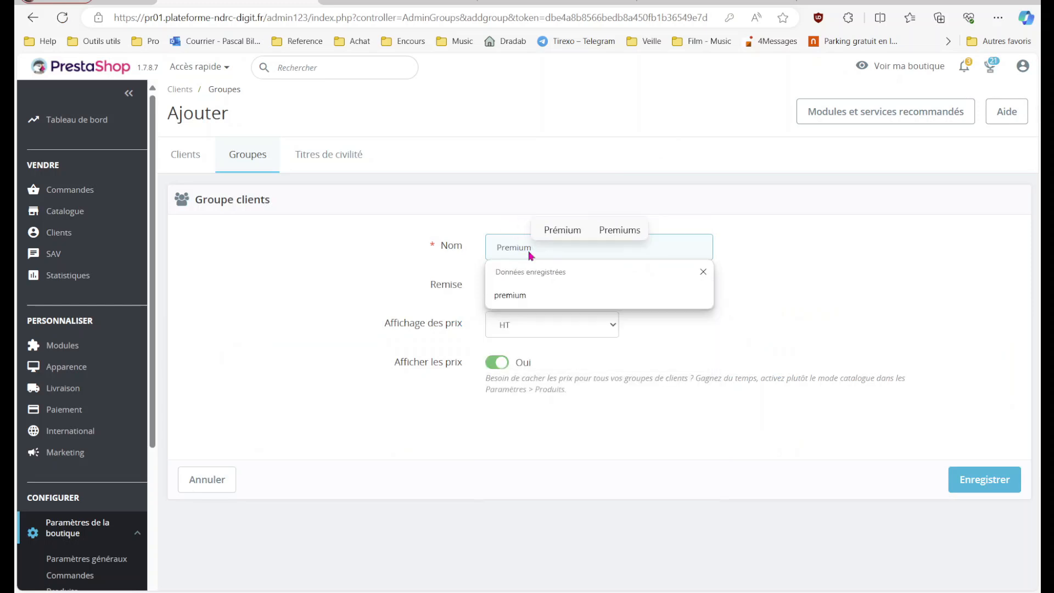
left_click(528, 294)
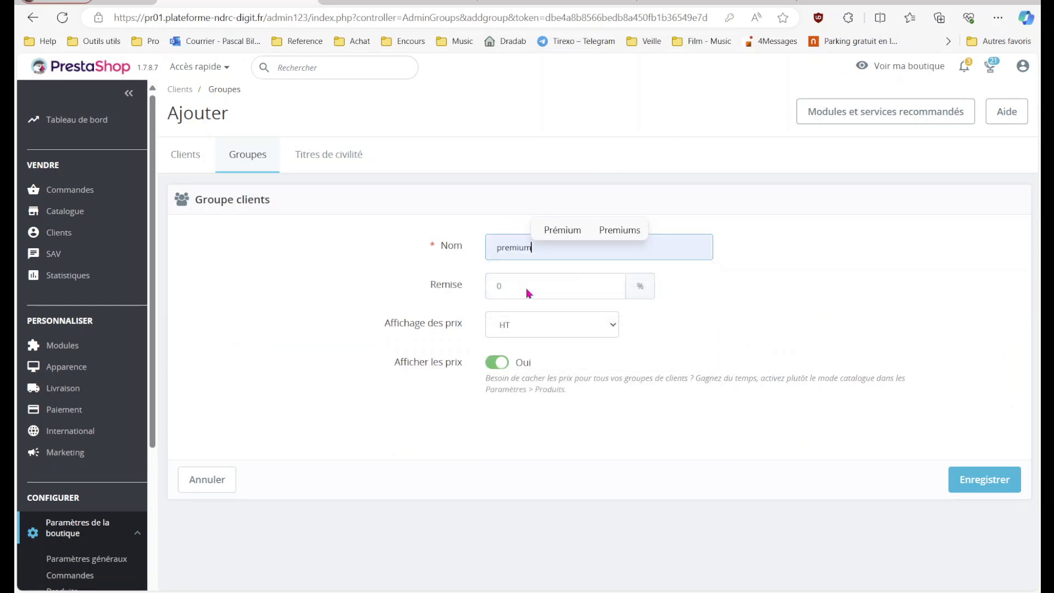
left_click(1004, 481)
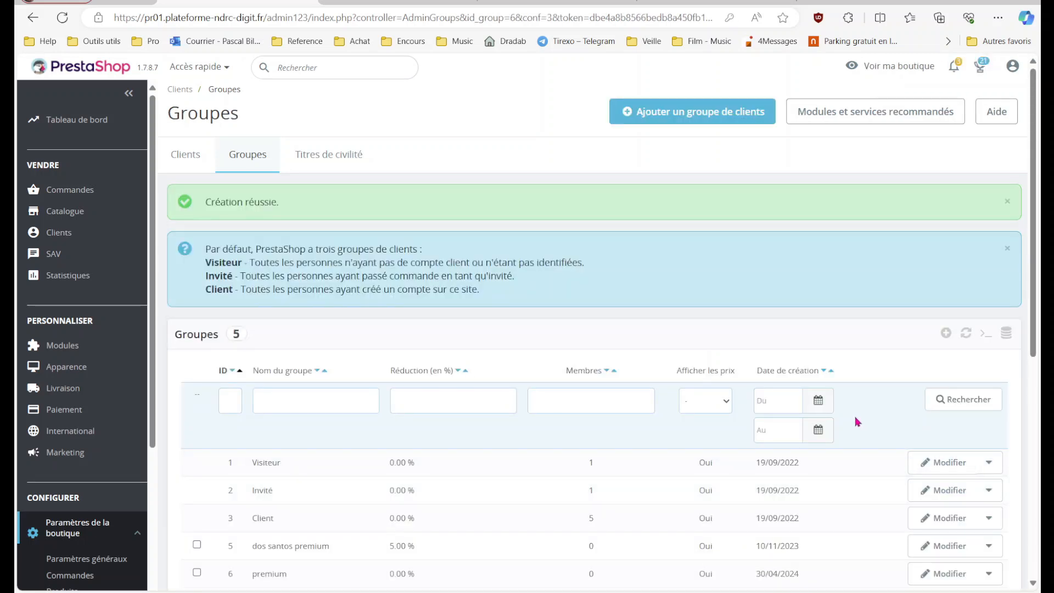
- Review the customer groups, check the carrier item in the PDF checklist and return to the PrestaShop back office
scroll(848, 416, "down", 3)
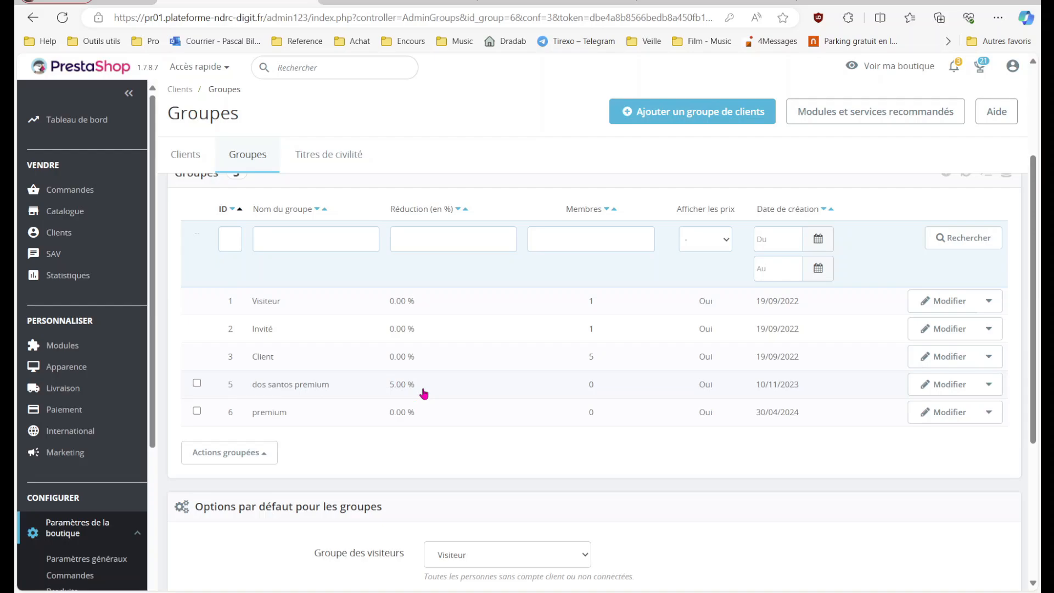
key("alt+Tab")
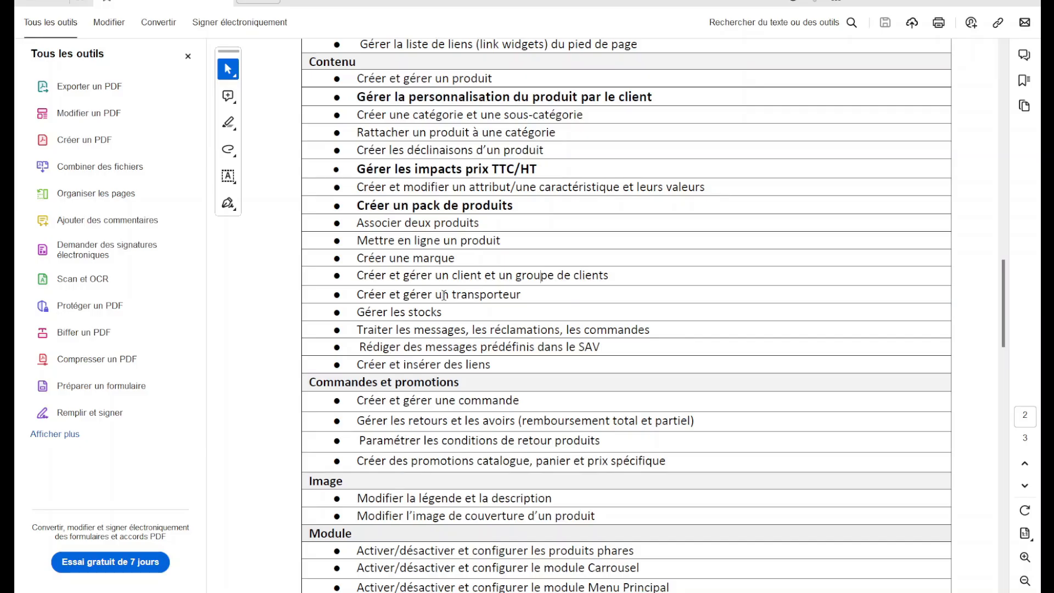
key("alt+Tab")
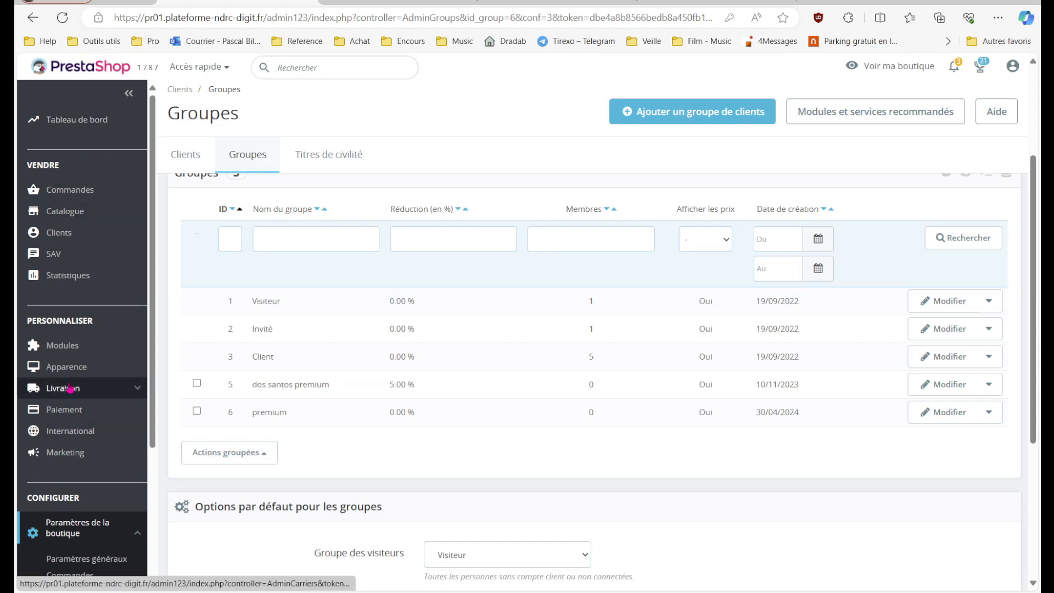
- Create a carrier named Test transporteur with a delivery time of 2 and continue to its shipping destinations and costs
mouse_move(71, 389)
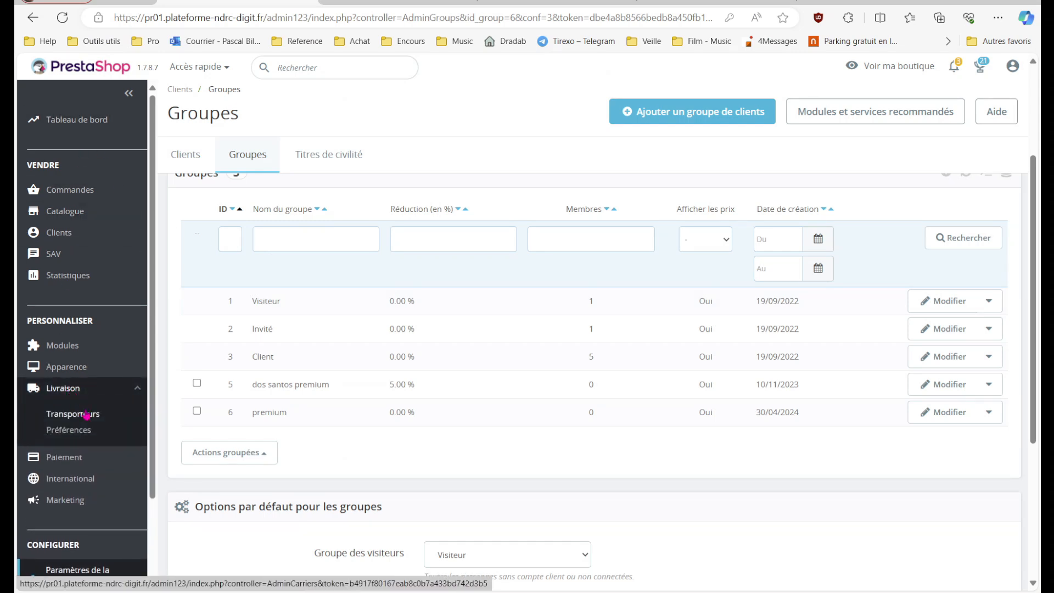
left_click(86, 415)
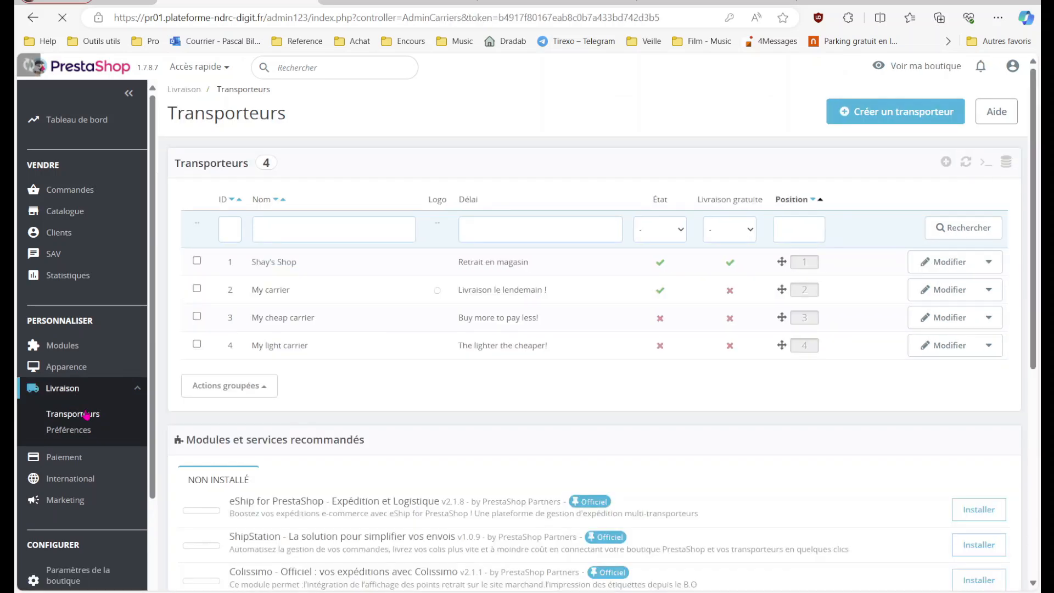
left_click(929, 115)
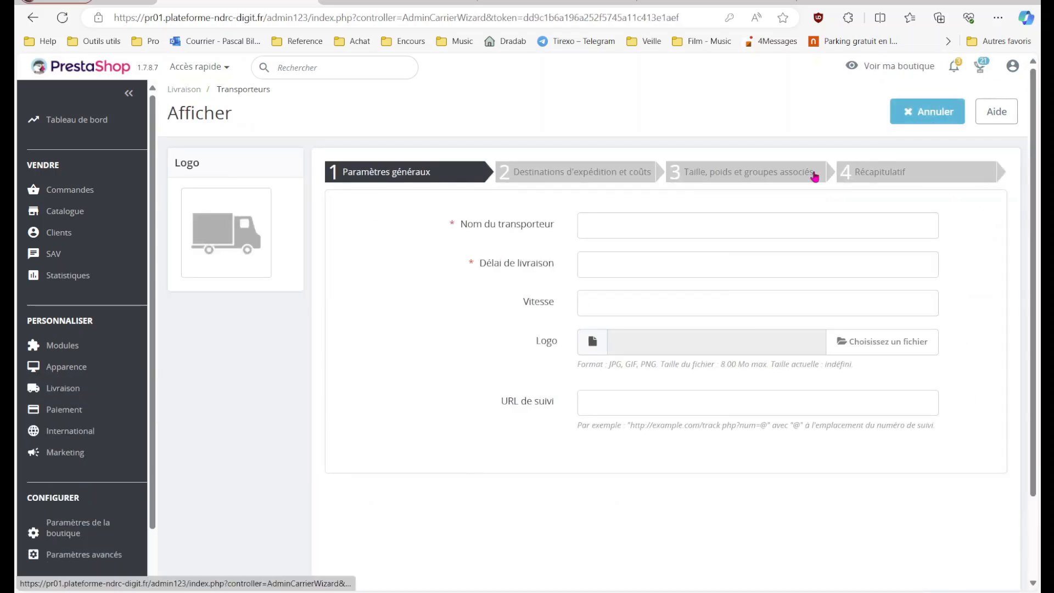
left_click(605, 222)
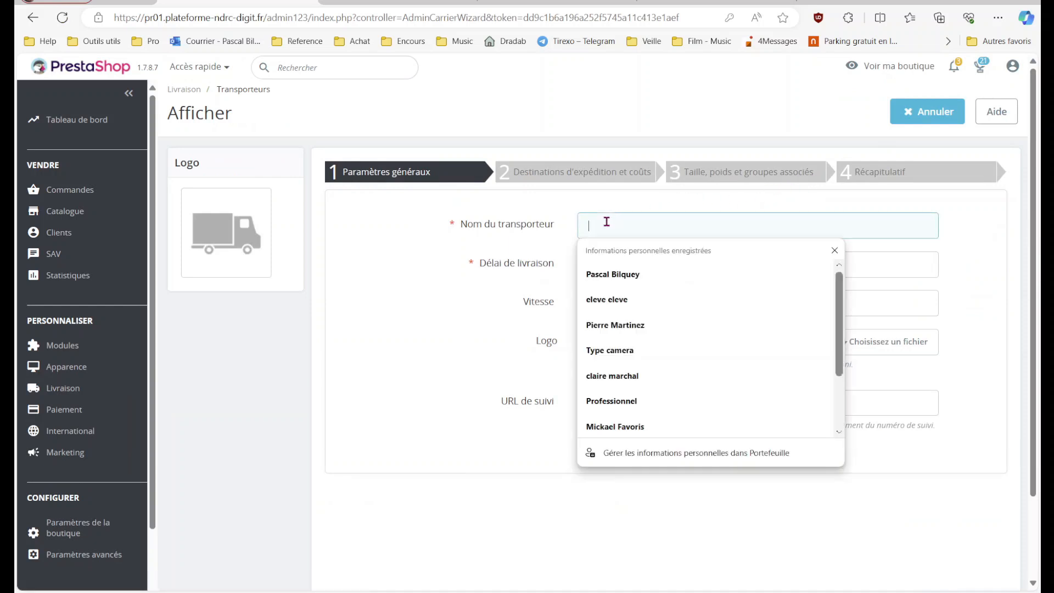
type("Test")
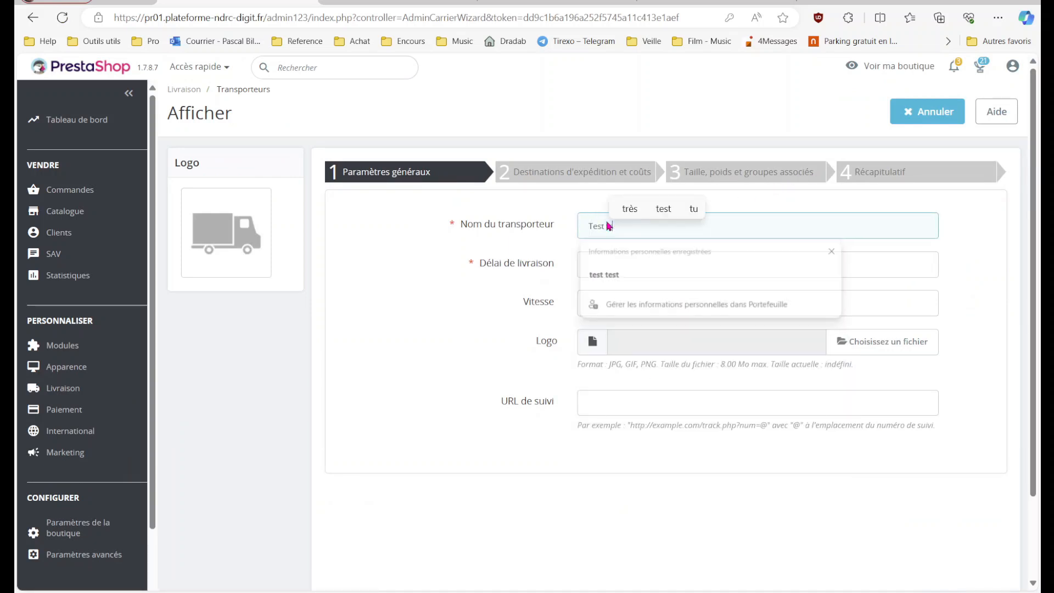
type(" transporteur")
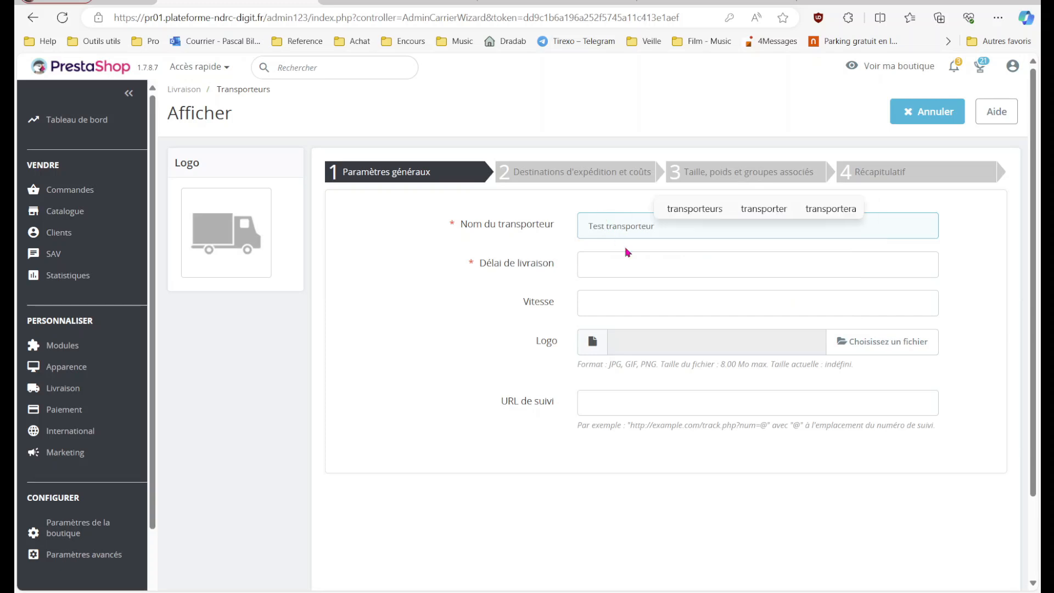
left_click(630, 260)
type("2")
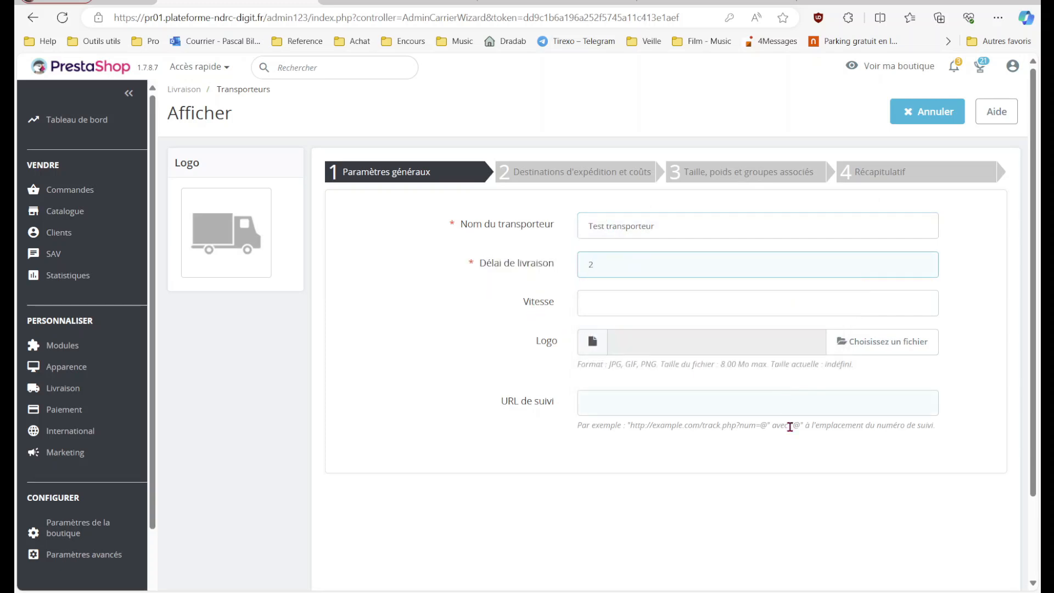
scroll(790, 426, "down", 3)
left_click(910, 523)
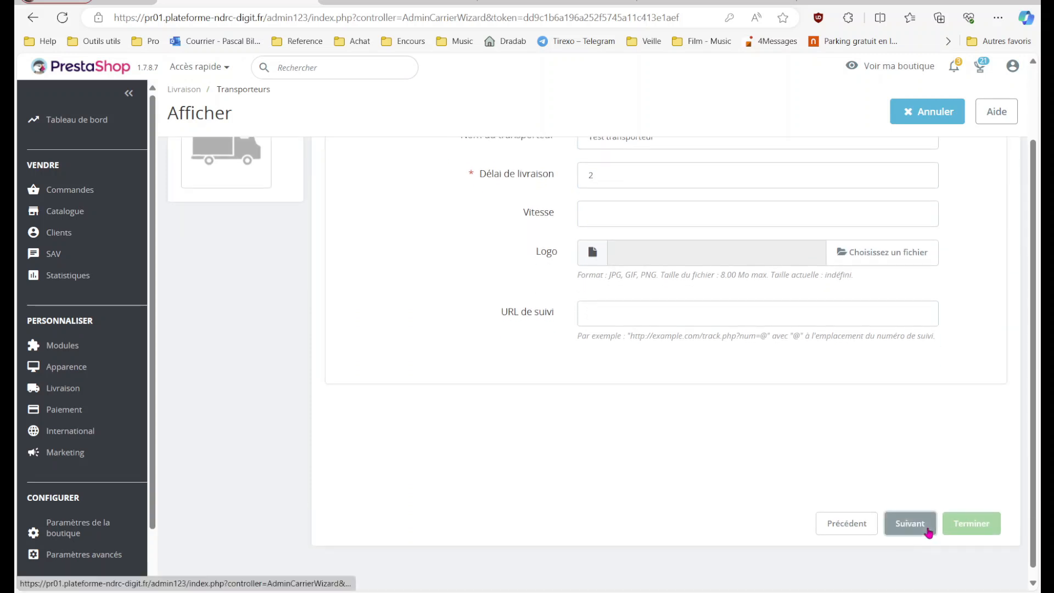
- Set the first weight range's upper limit to 5 kg and enable Europe at a shipping cost of 3 €
middle_click(731, 374)
scroll(731, 375, "up", 2)
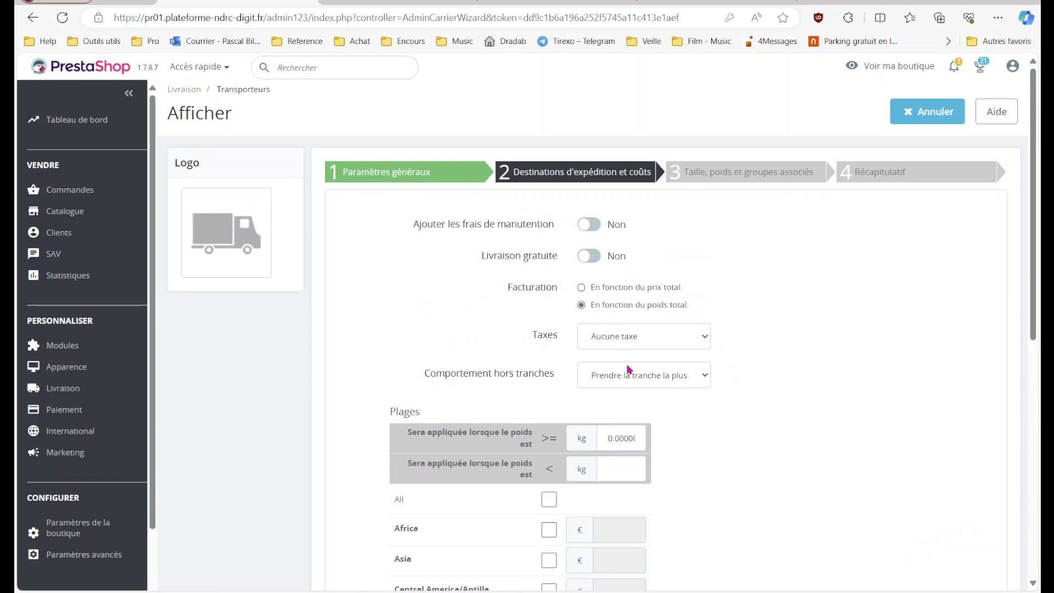
middle_click(788, 424)
scroll(789, 424, "down", 3)
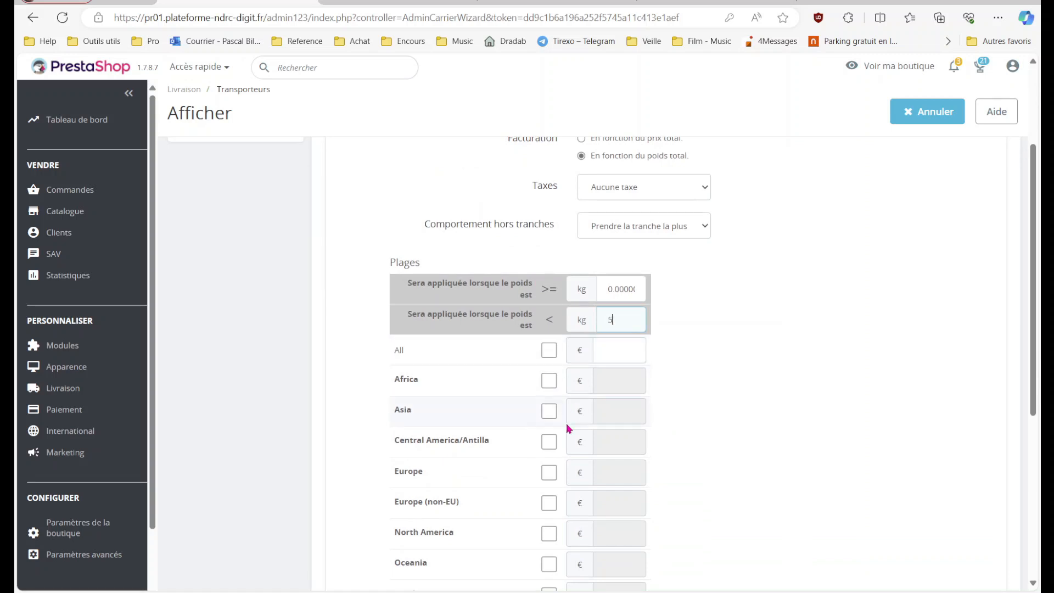
left_click(548, 472)
left_click(613, 479)
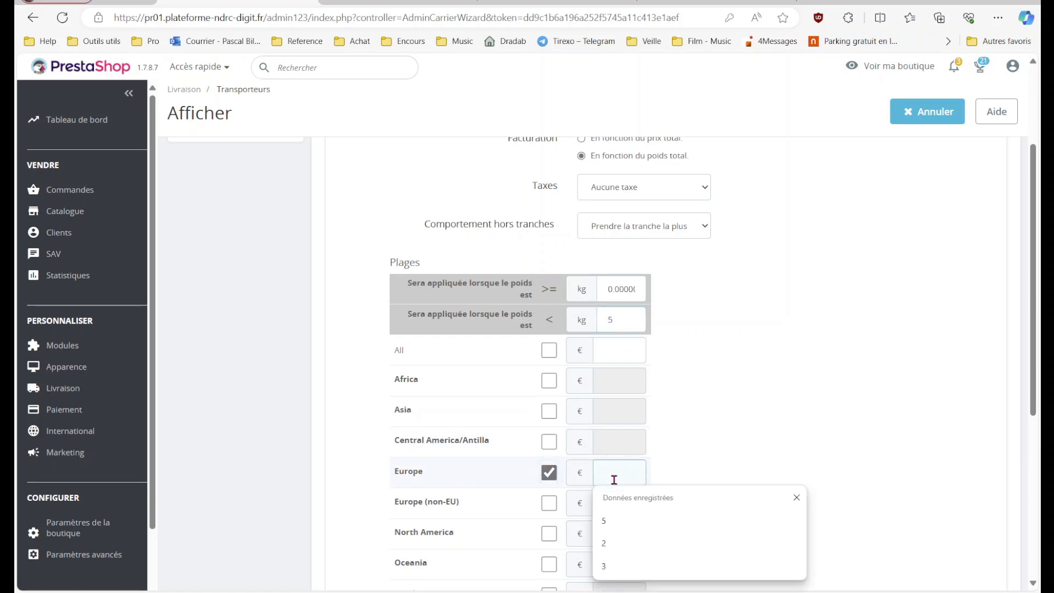
type("3")
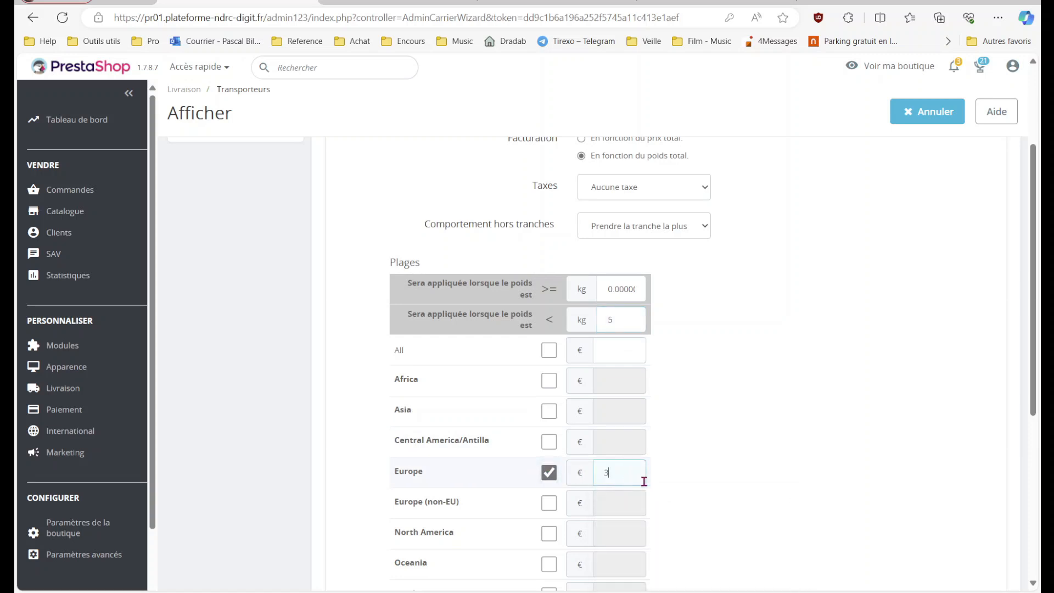
- Add a second weight range to the carrier, from 5 kg to 10 kg
scroll(712, 496, "down", 5)
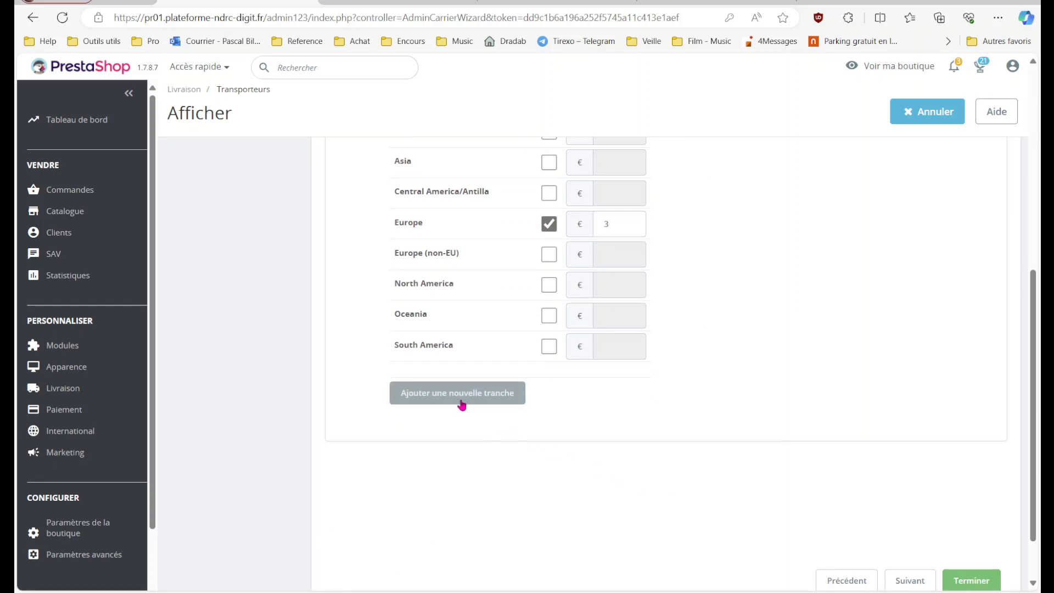
left_click(459, 399)
scroll(748, 285, "up", 3)
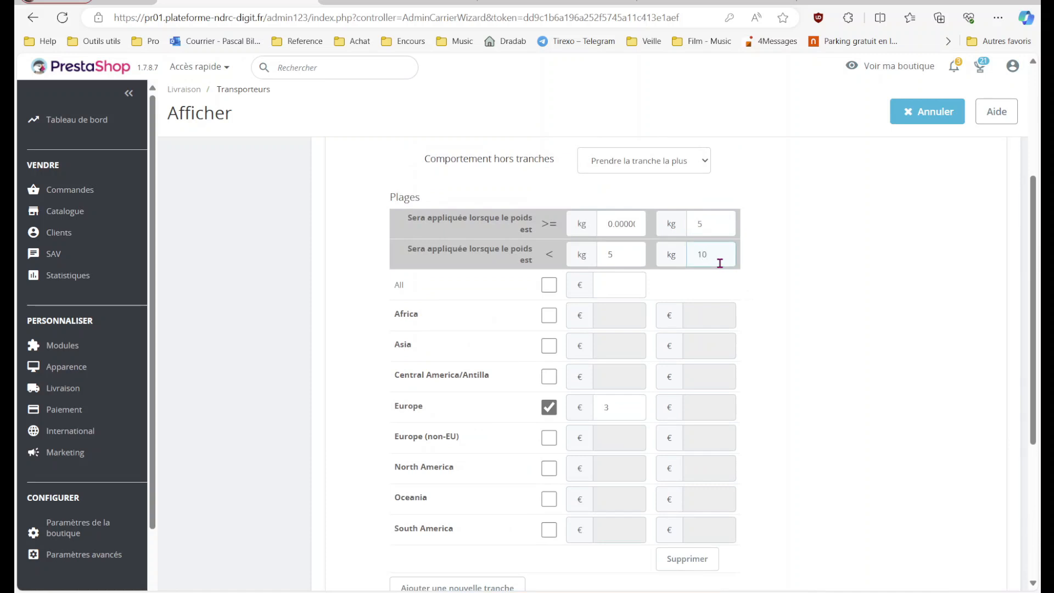
- Set Europe's shipping cost to 6 € for the 5–10 kg range and add a 10–15 kg range with Europe at 8 €
left_click(693, 413)
type("6")
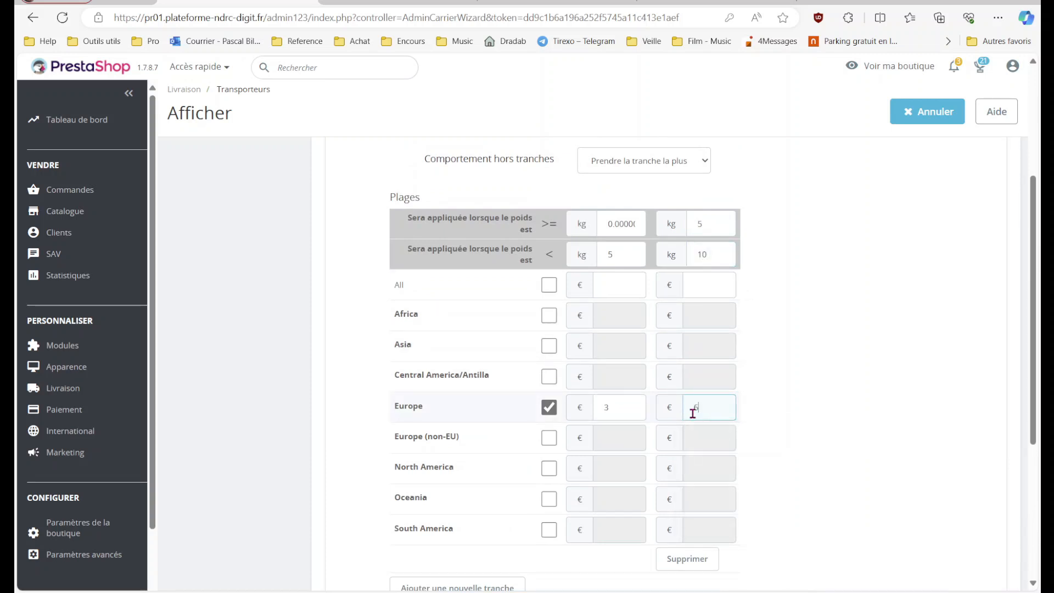
left_click(489, 586)
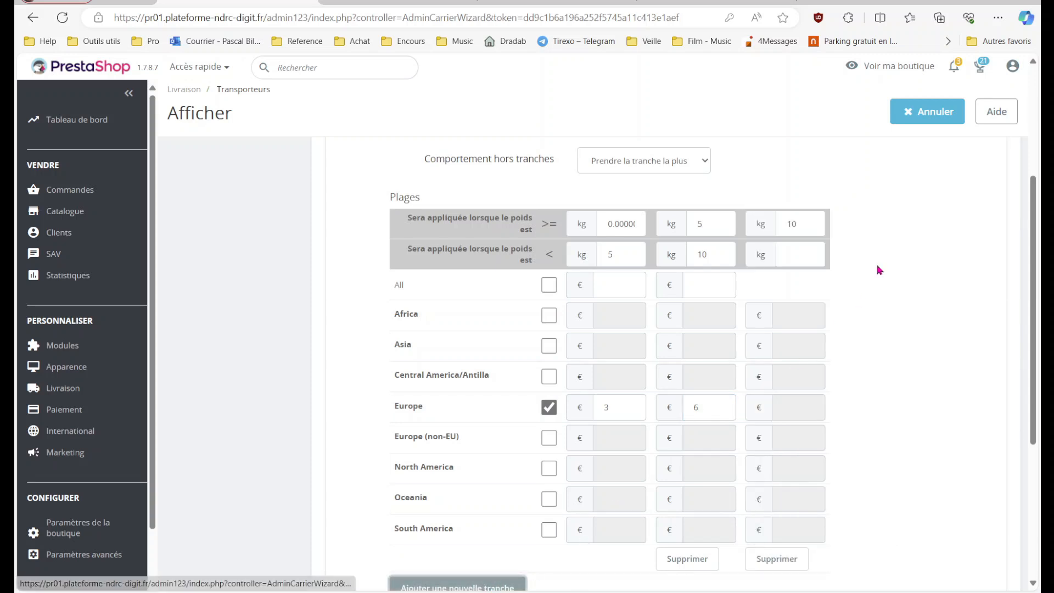
left_click(808, 254)
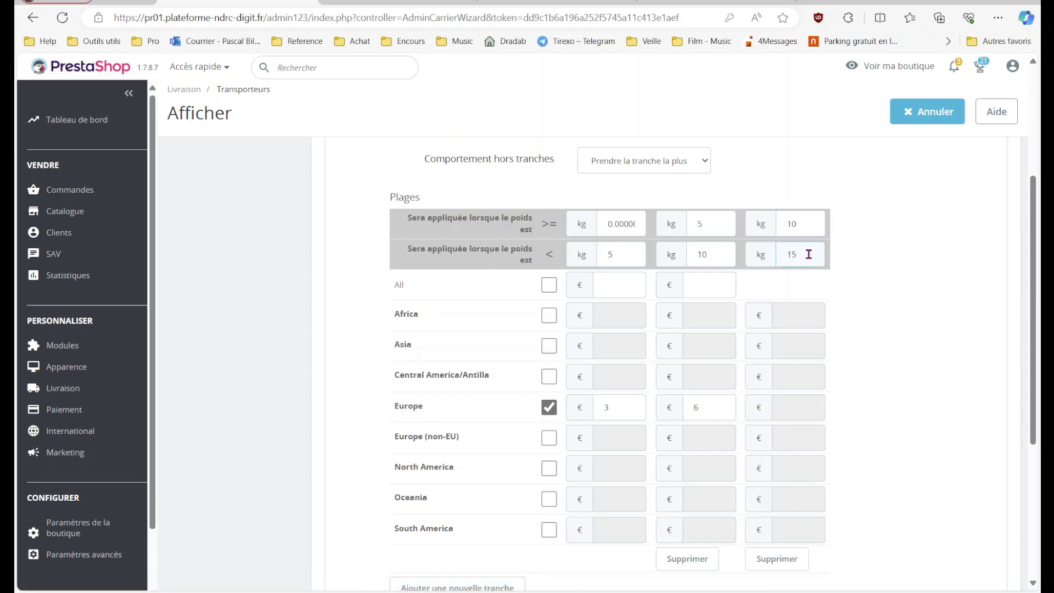
type("15")
left_click(802, 409)
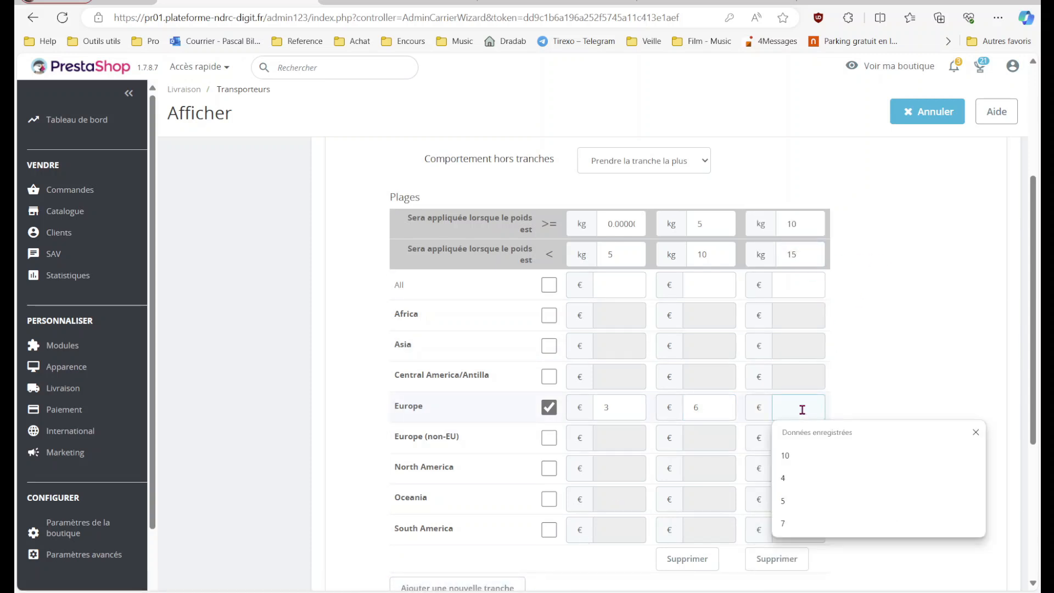
type("8")
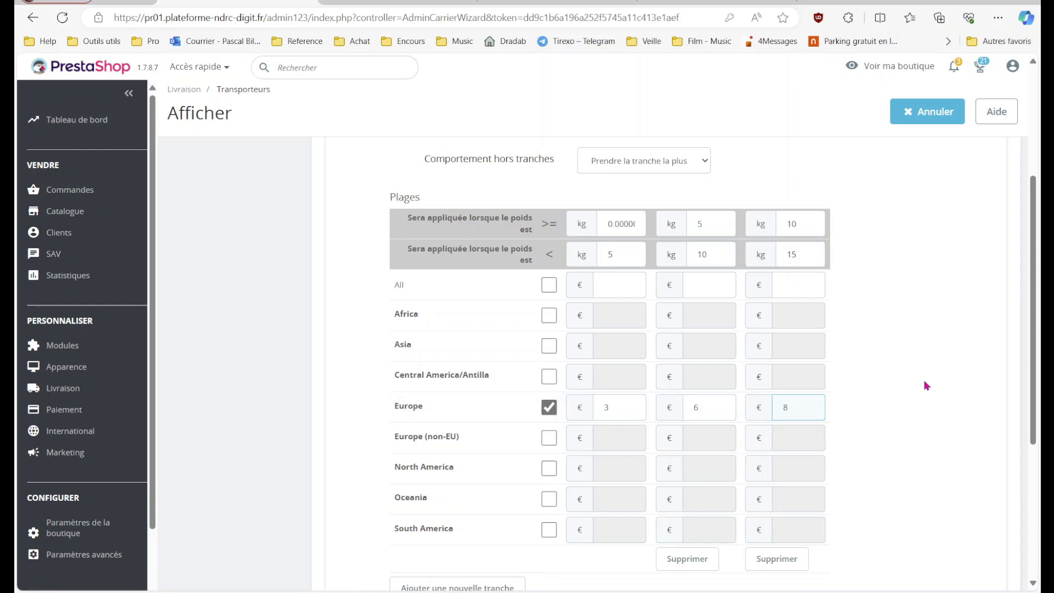
- Review the carrier's shipping cost settings and continue to its package size, weight and group access settings
scroll(932, 404, "down", 3)
scroll(922, 401, "up", 7)
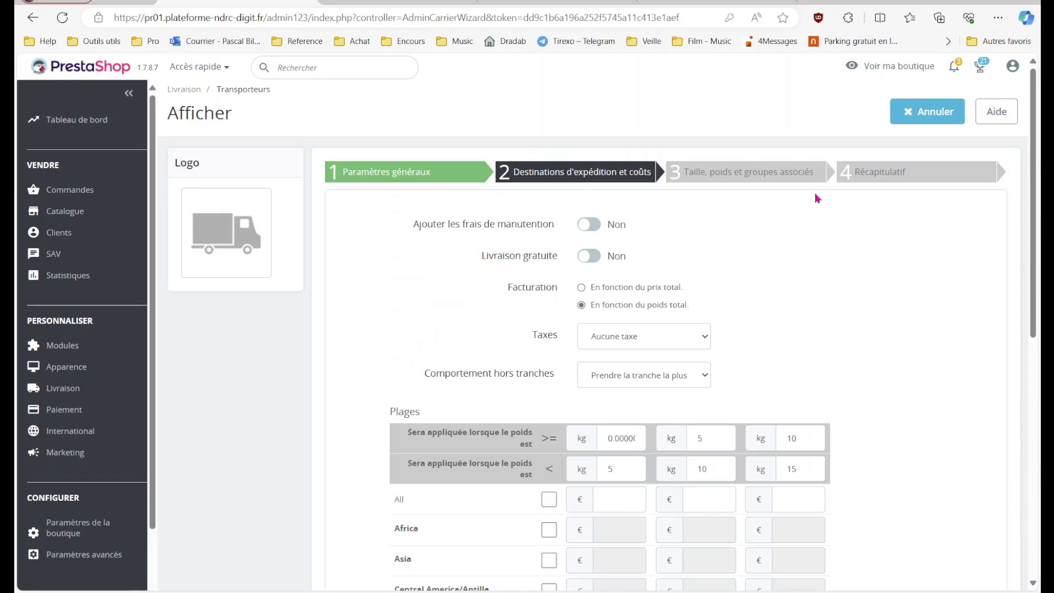
scroll(903, 304, "down", 8)
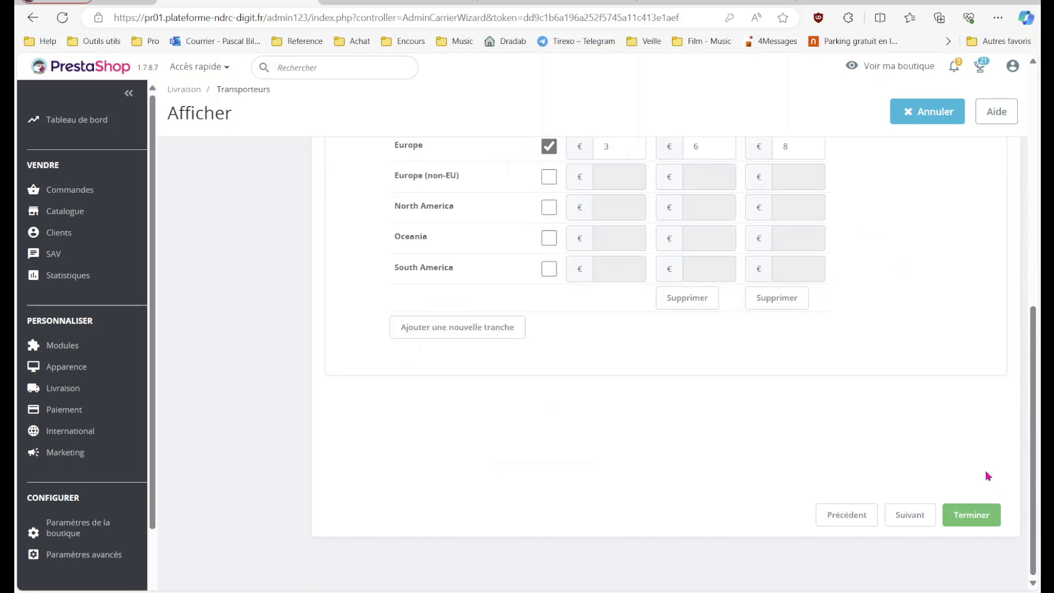
left_click(911, 515)
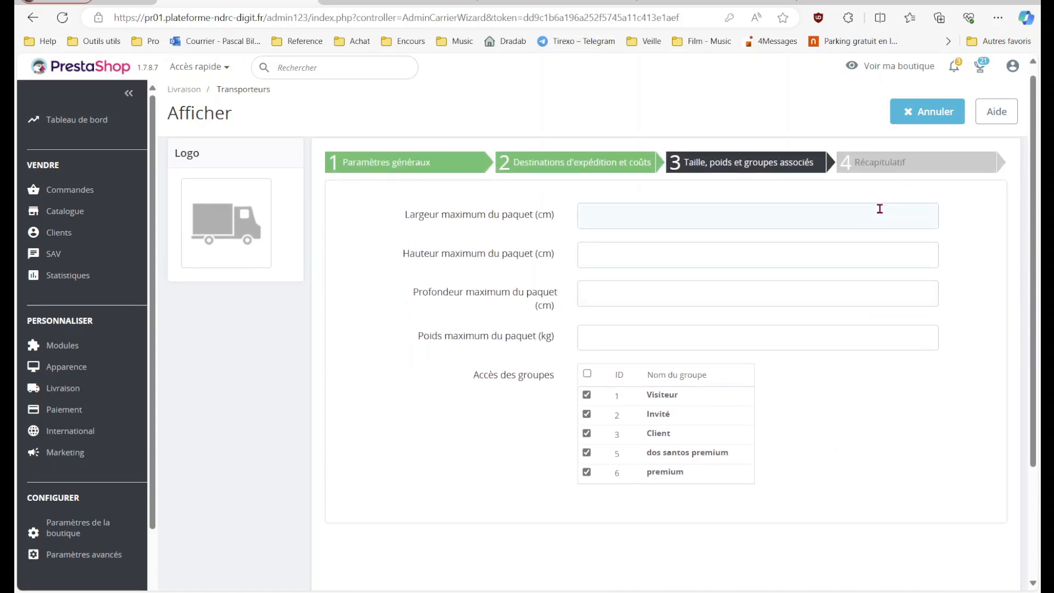
mouse_move(496, 266)
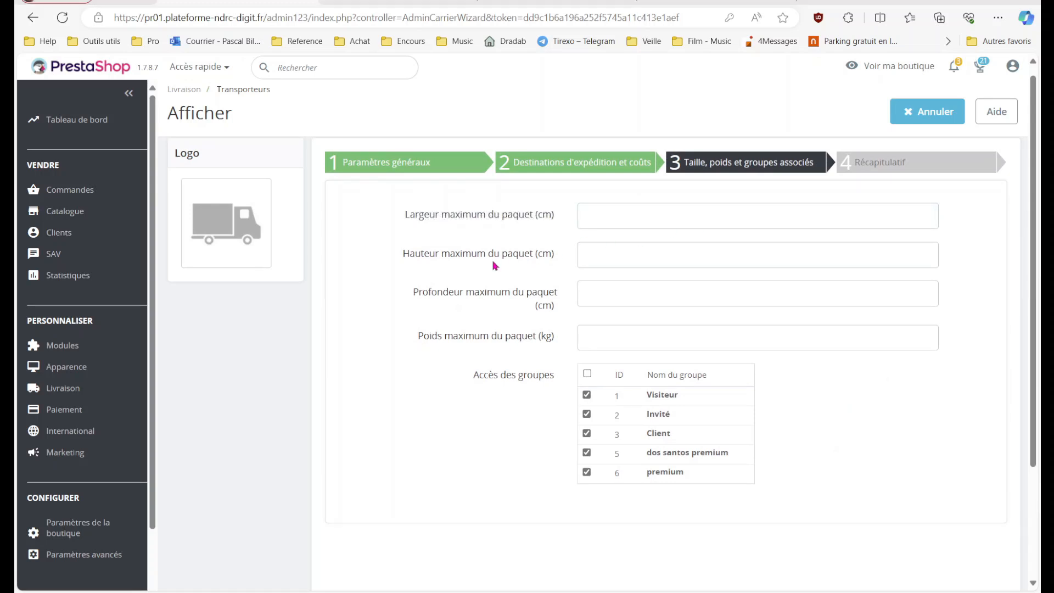
- Check the item on messages, complaints and orders in the PDF checklist and open the SAV page in the PrestaShop back office
key("alt+Tab")
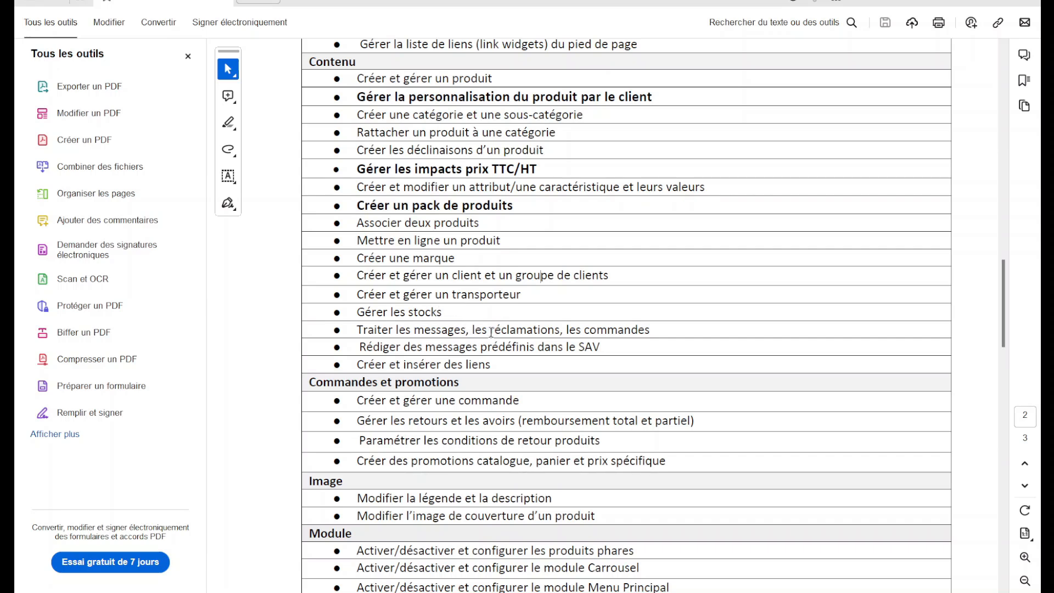
key("alt+Tab")
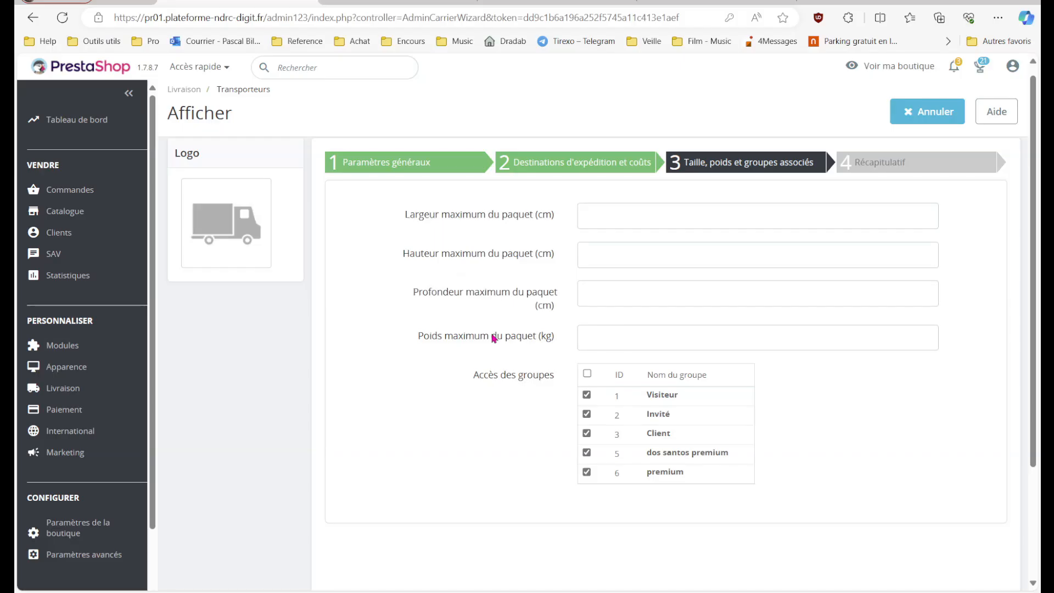
mouse_move(499, 342)
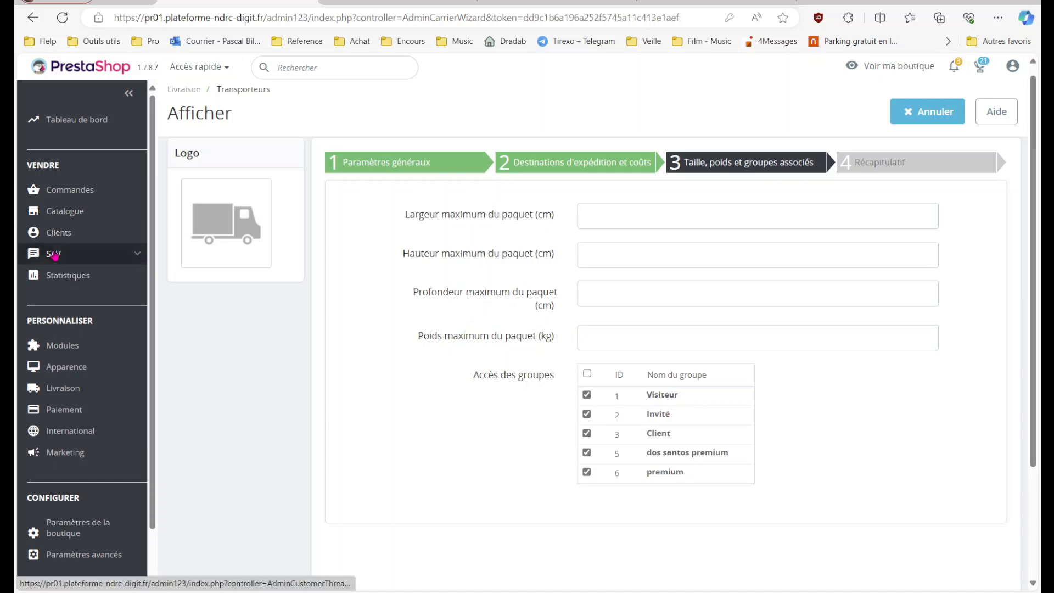
mouse_move(62, 258)
left_click(61, 280)
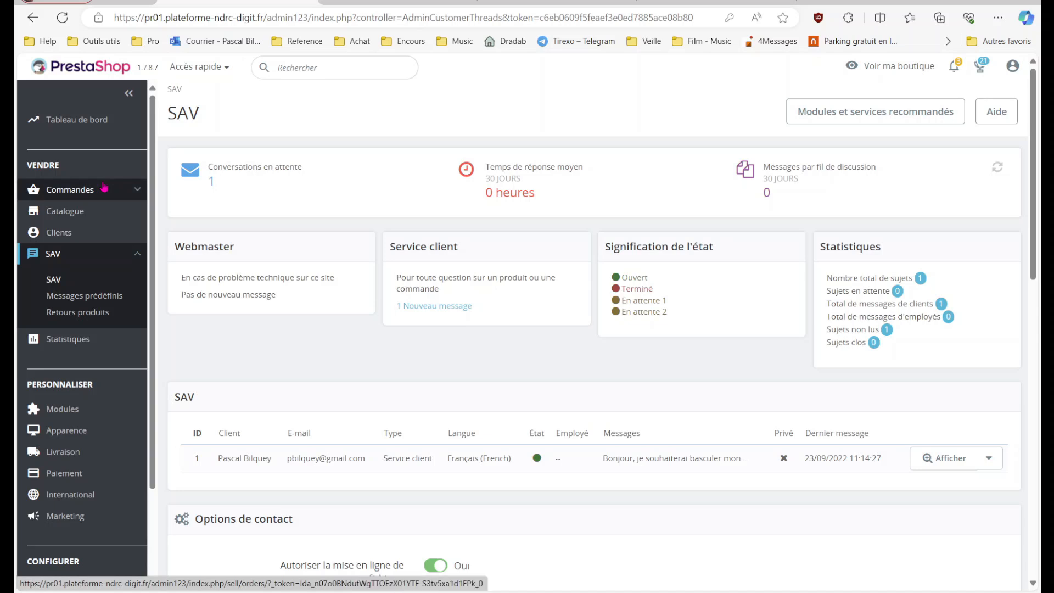
- Open the most recent order from the orders list and examine its messages, status history and payment
left_click(128, 193)
left_click(83, 220)
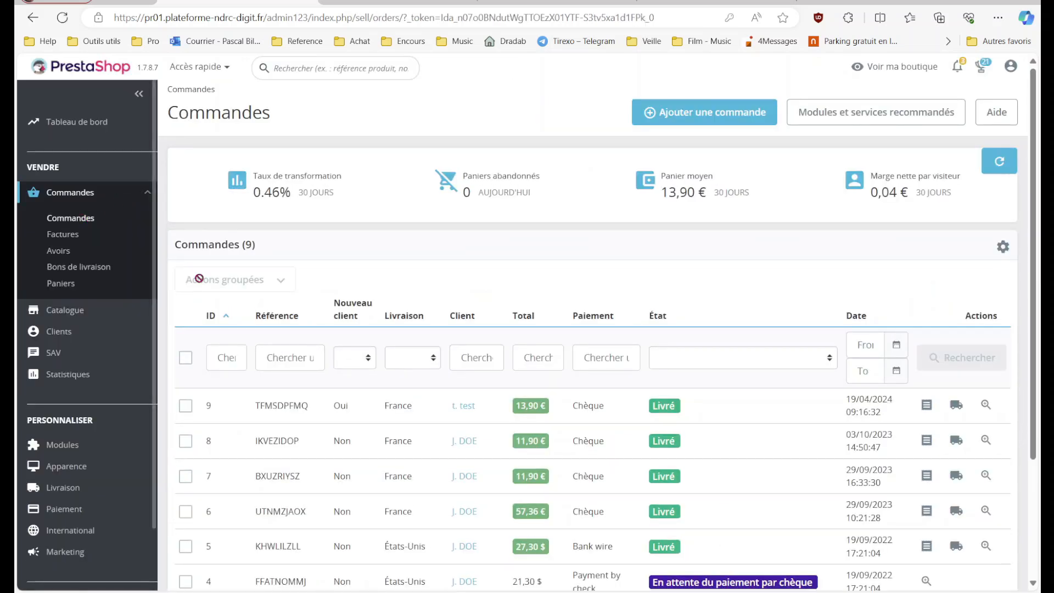
left_click(295, 401)
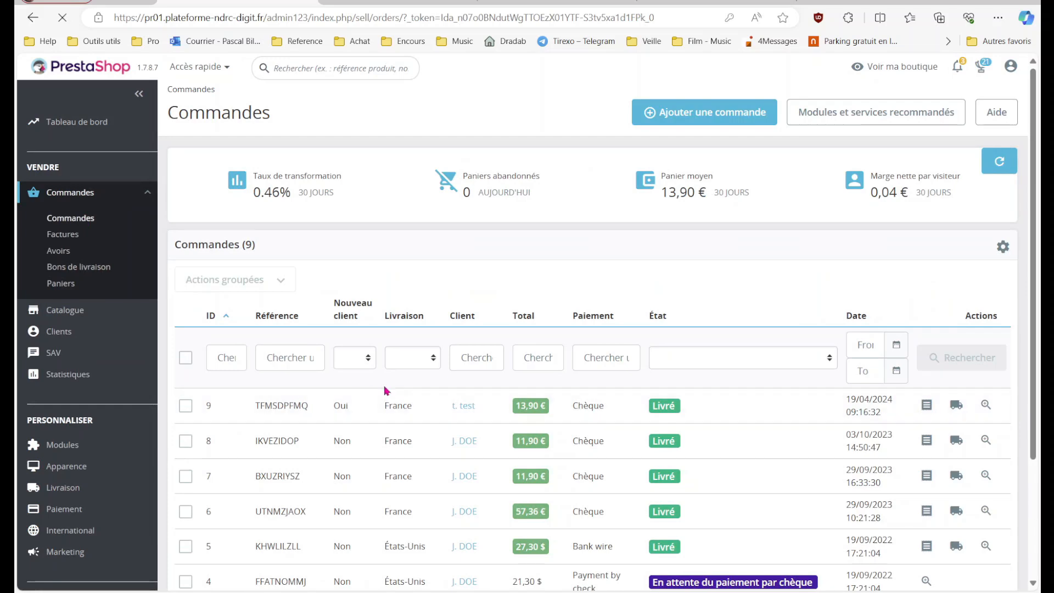
scroll(465, 348, "down", 5)
scroll(465, 348, "down", 1)
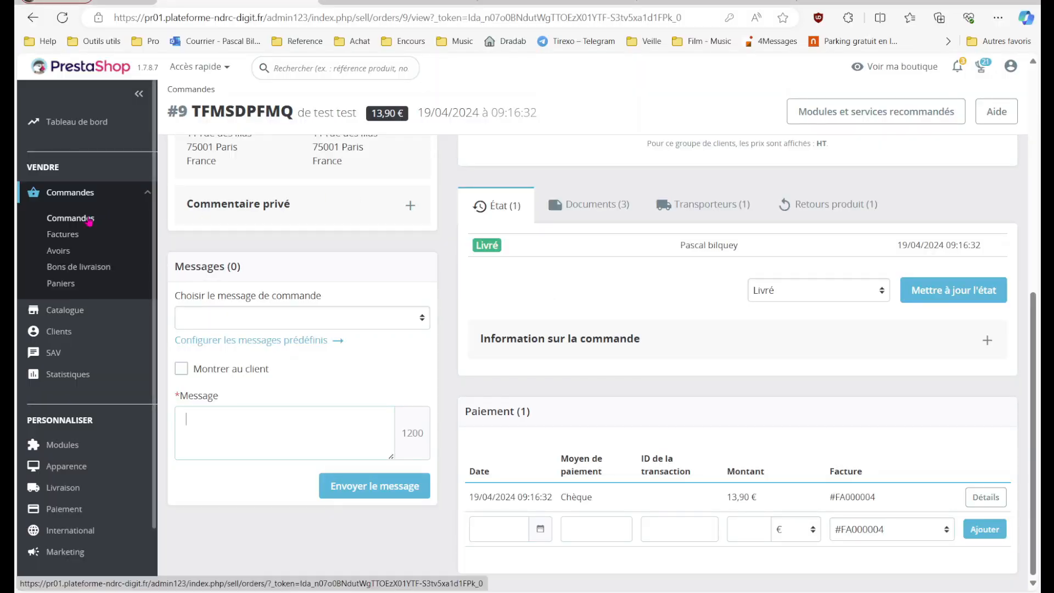
- Return to the orders list and display the statuses available for the most recent order
left_click(89, 219)
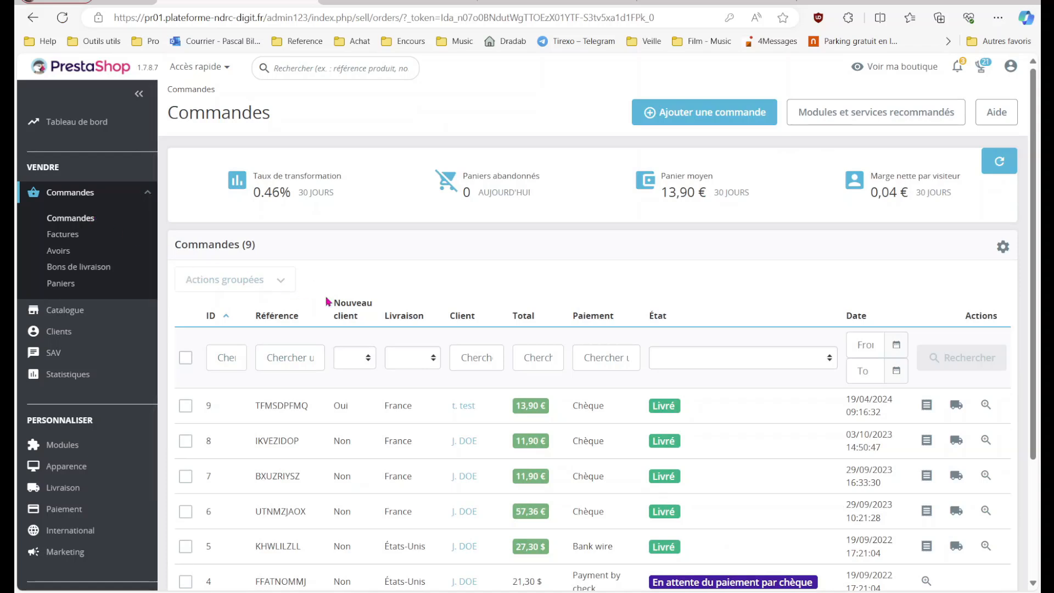
scroll(579, 415, "down", 3)
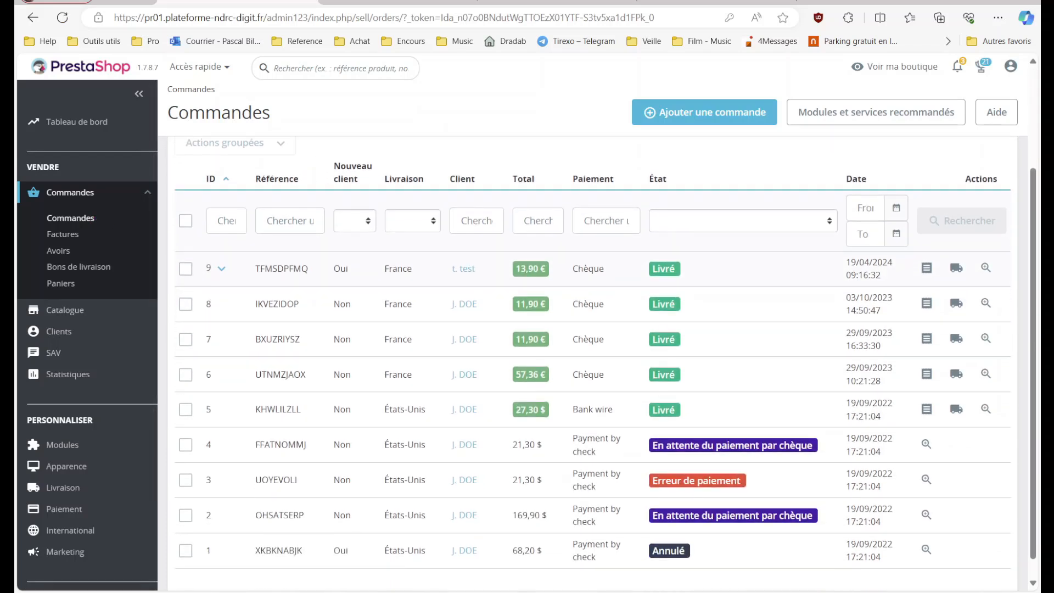
left_click(686, 275)
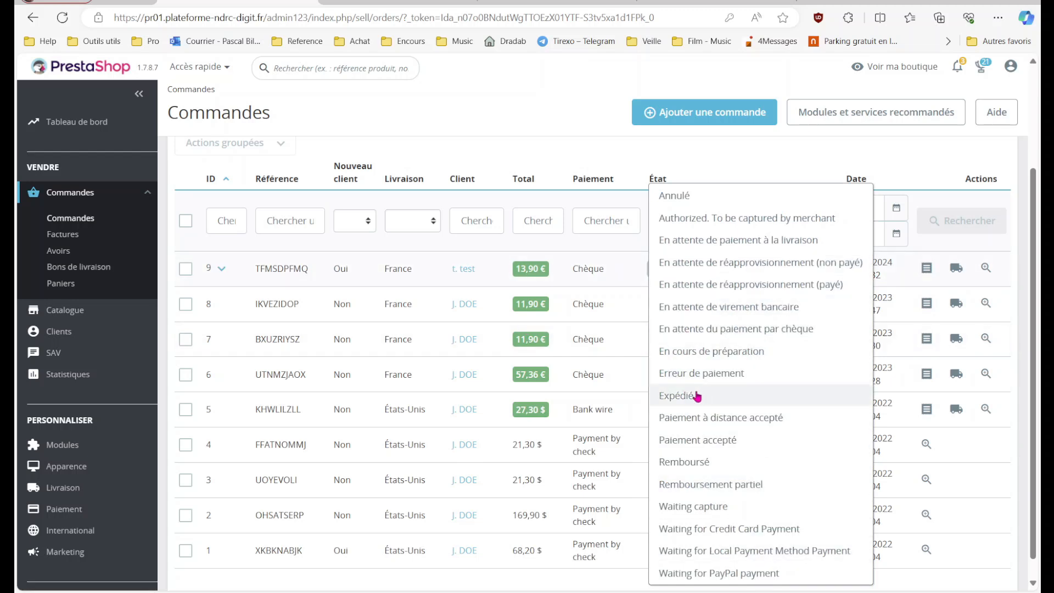
- Reopen the most recent order's details and choose Annulé as its status
left_click(284, 280)
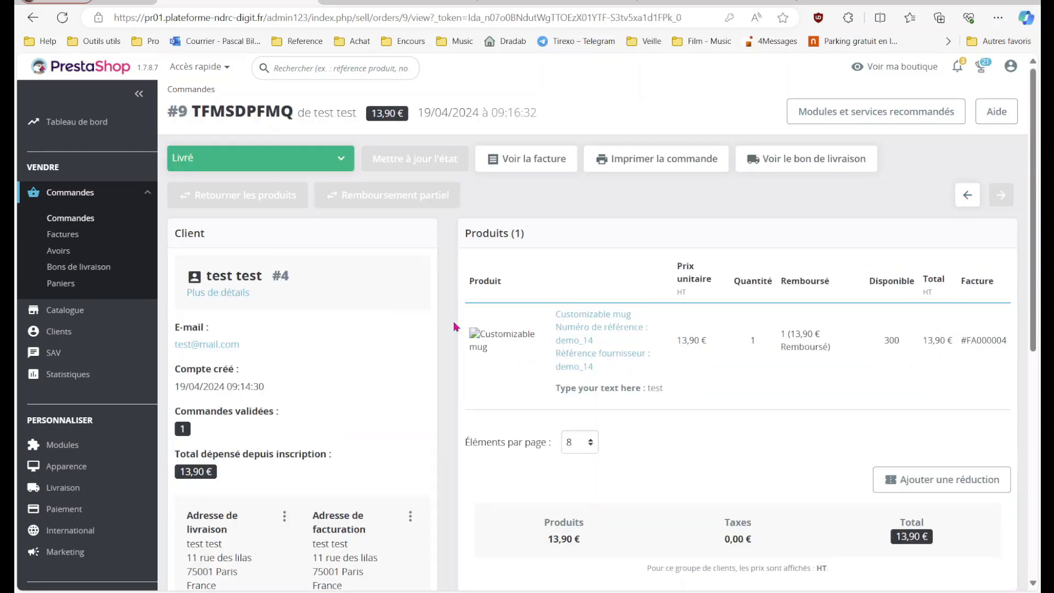
scroll(456, 327, "down", 8)
scroll(345, 174, "up", 8)
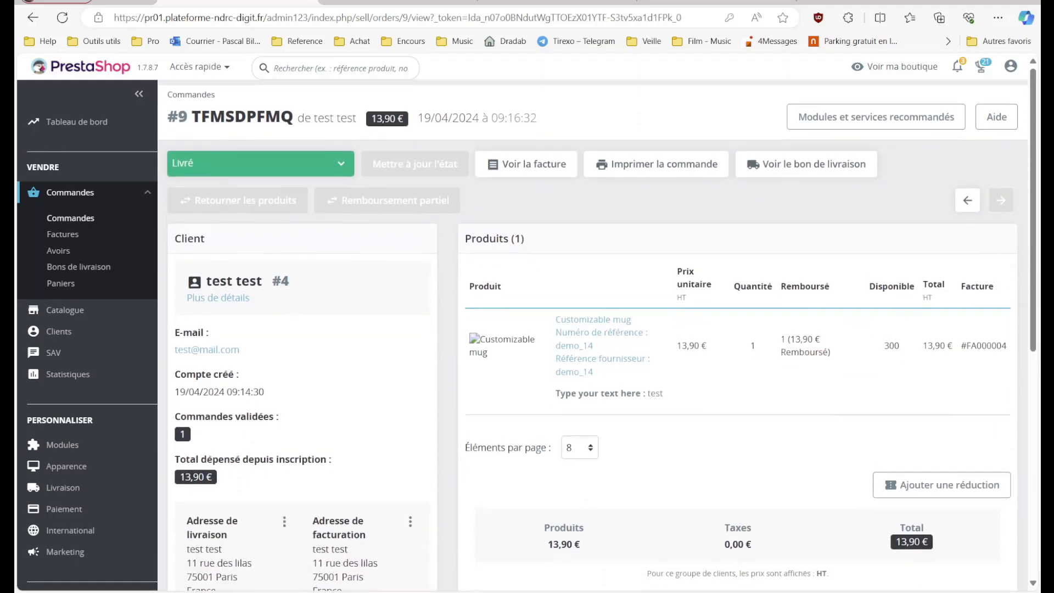
left_click(343, 162)
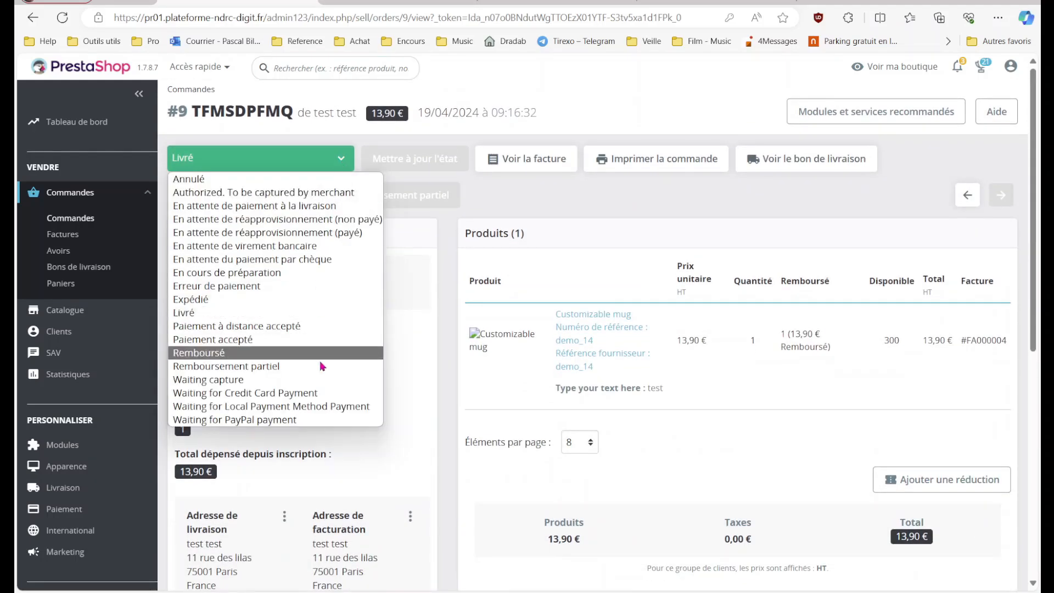
left_click(626, 214)
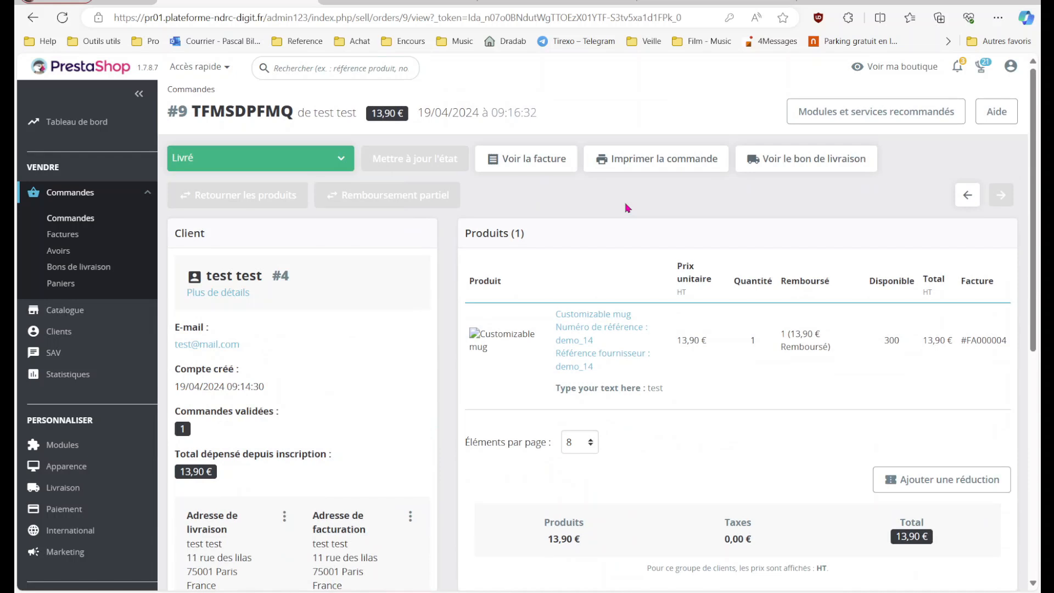
left_click(310, 157)
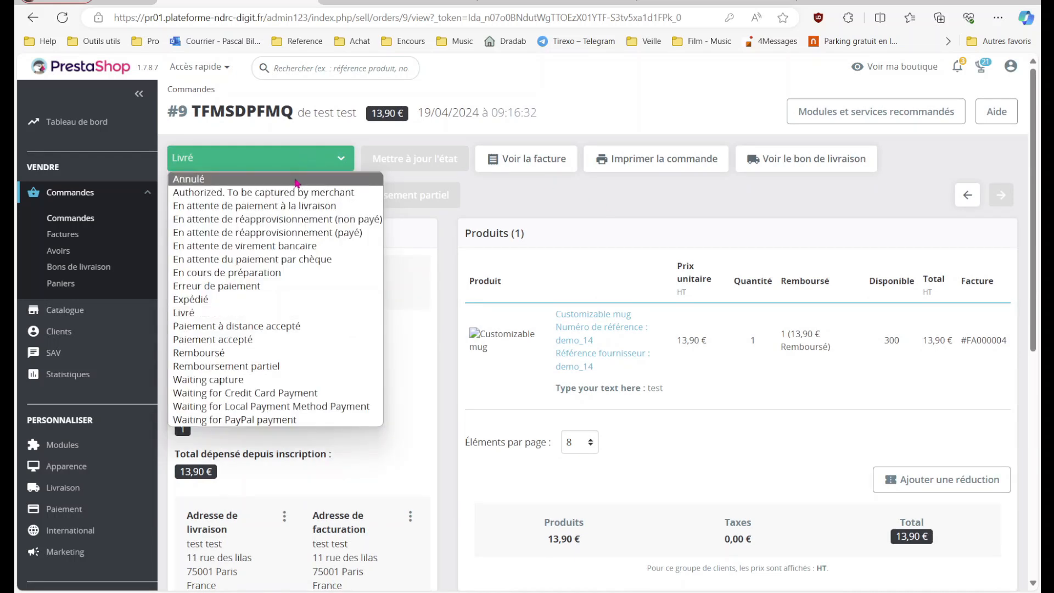
left_click(299, 180)
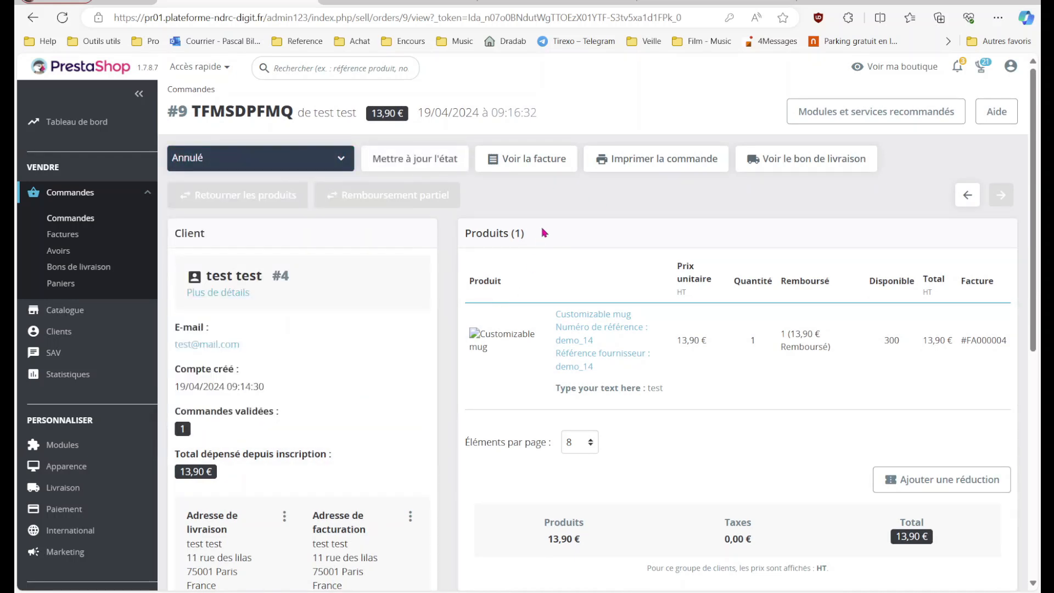
- Consult the PDF skills checklist, and review the existing Délai text among the SAV predefined messages
key("alt+Tab")
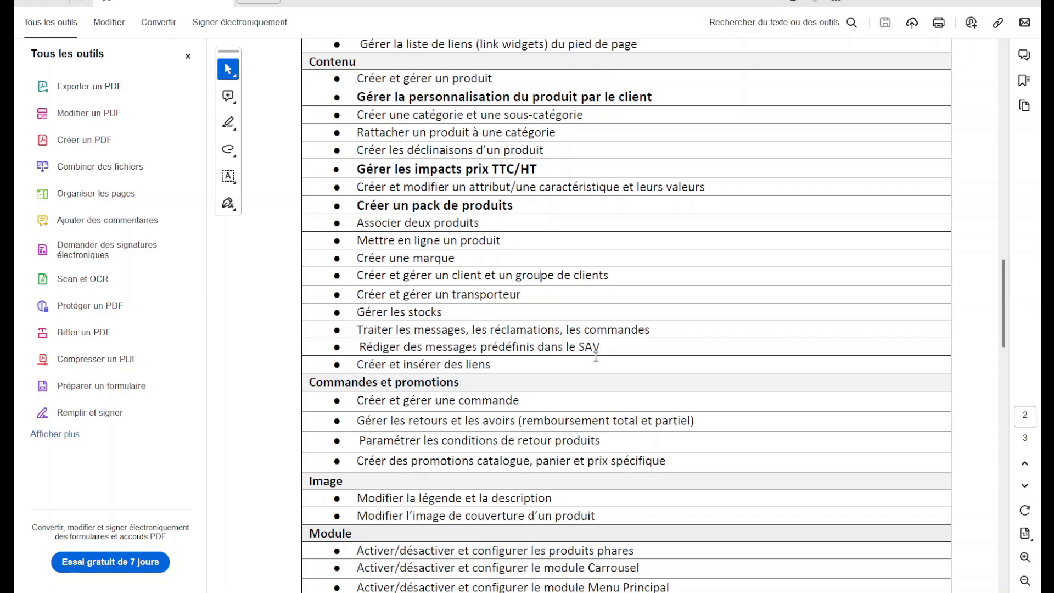
key("alt+Tab")
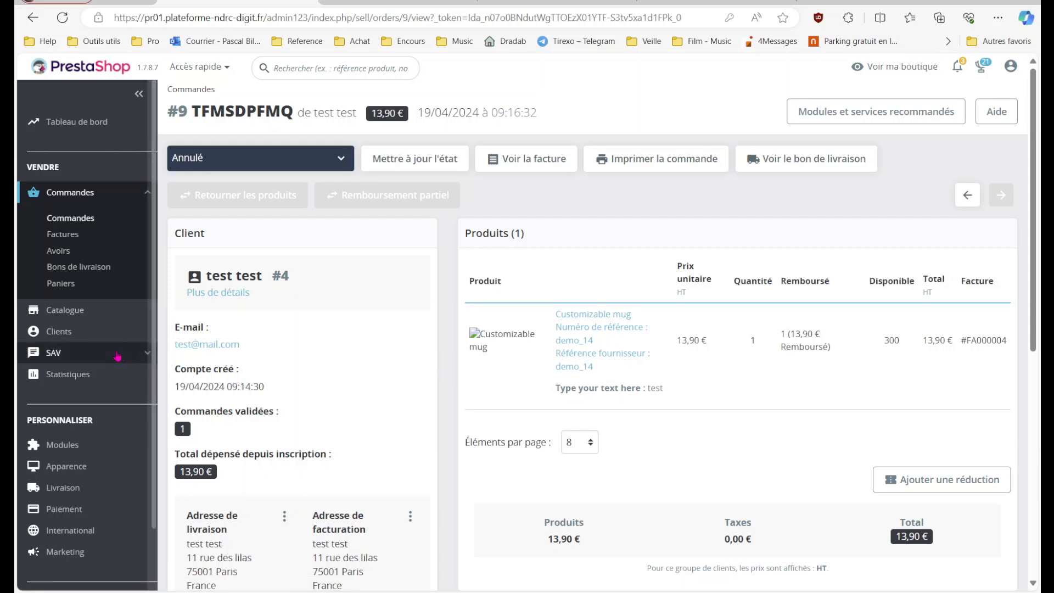
mouse_move(112, 356)
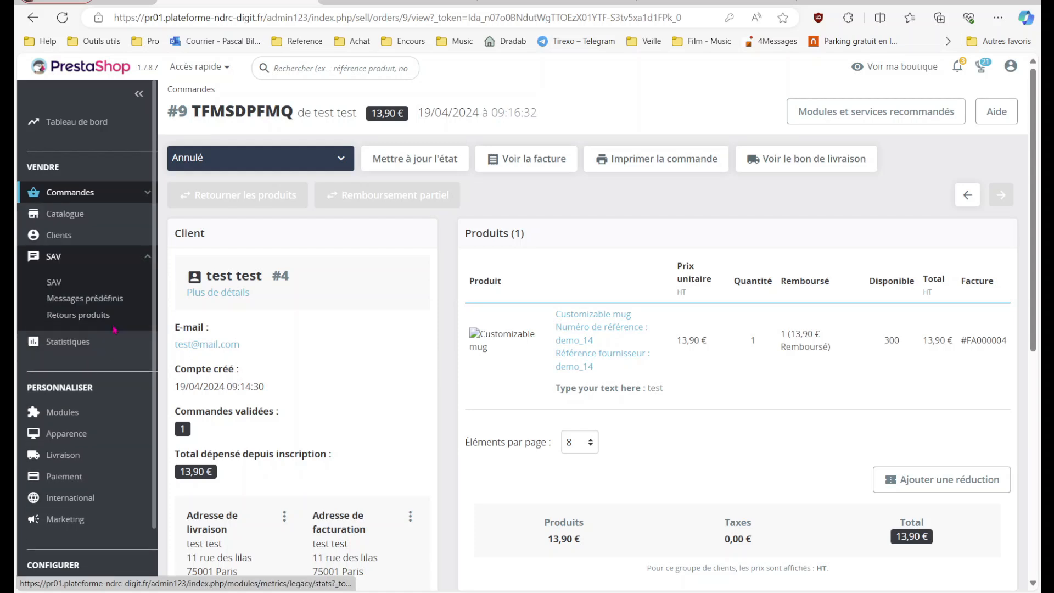
left_click(79, 301)
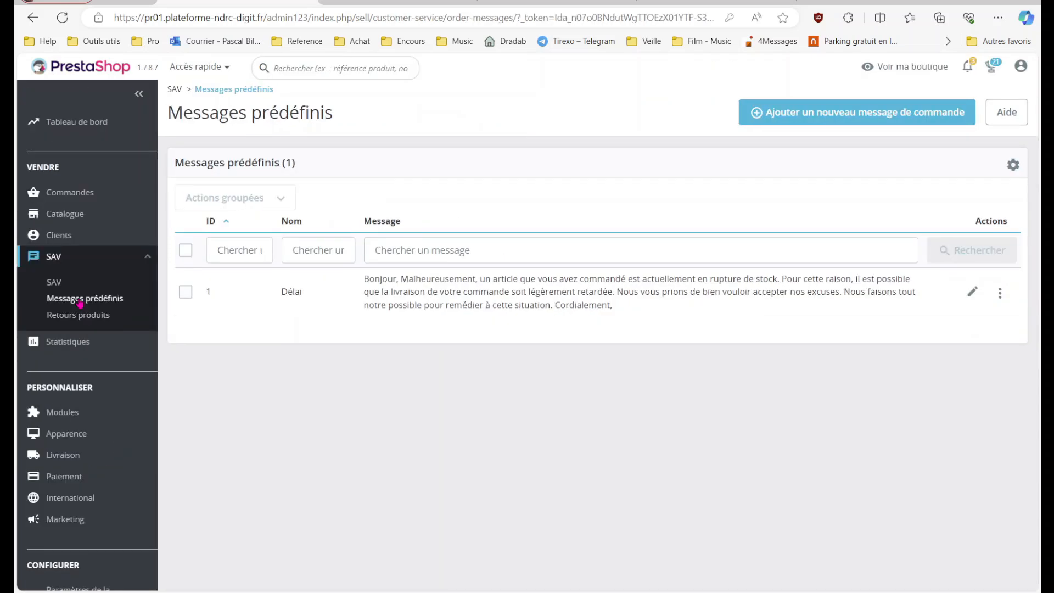
left_click_drag(360, 280, 705, 307)
- Start a new predefined order message named Expédition and try out placeholder text as its message
left_click(791, 124)
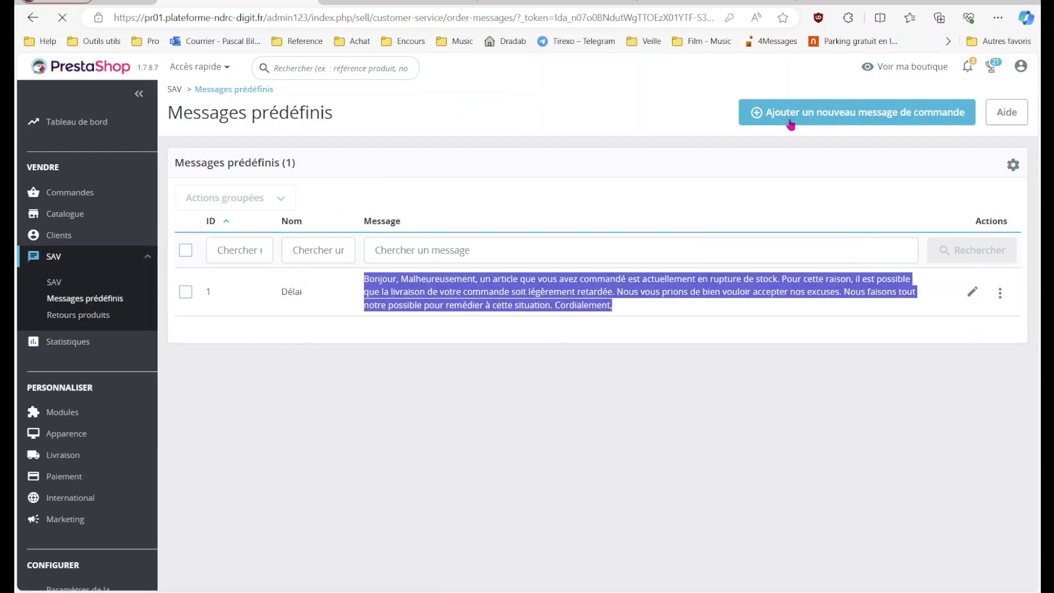
left_click(596, 203)
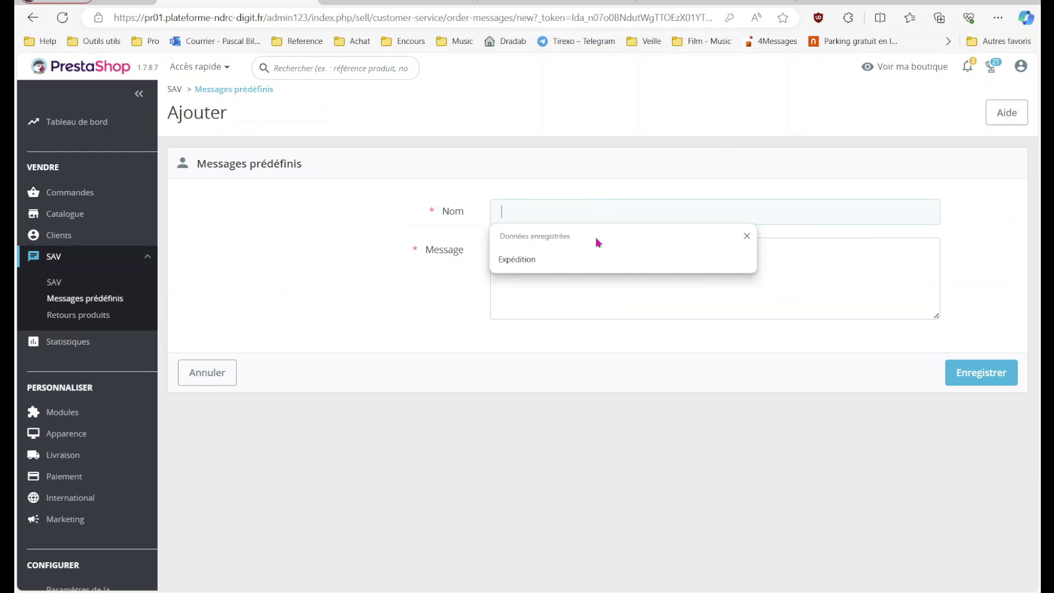
left_click(566, 266)
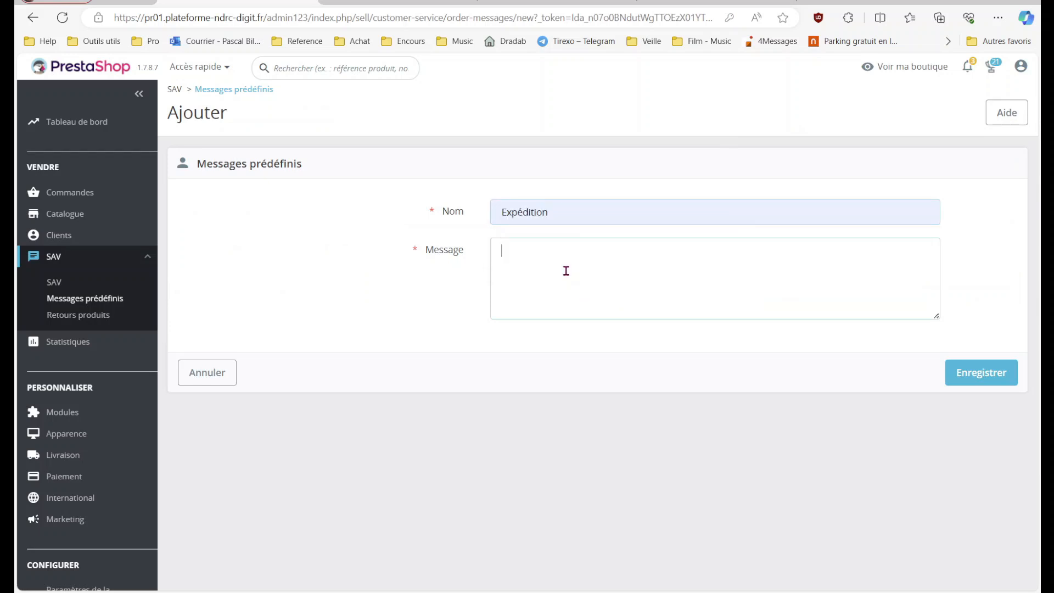
type("ohzqz")
key("BackSpace")
key("BackSpace")
key("BackSpace")
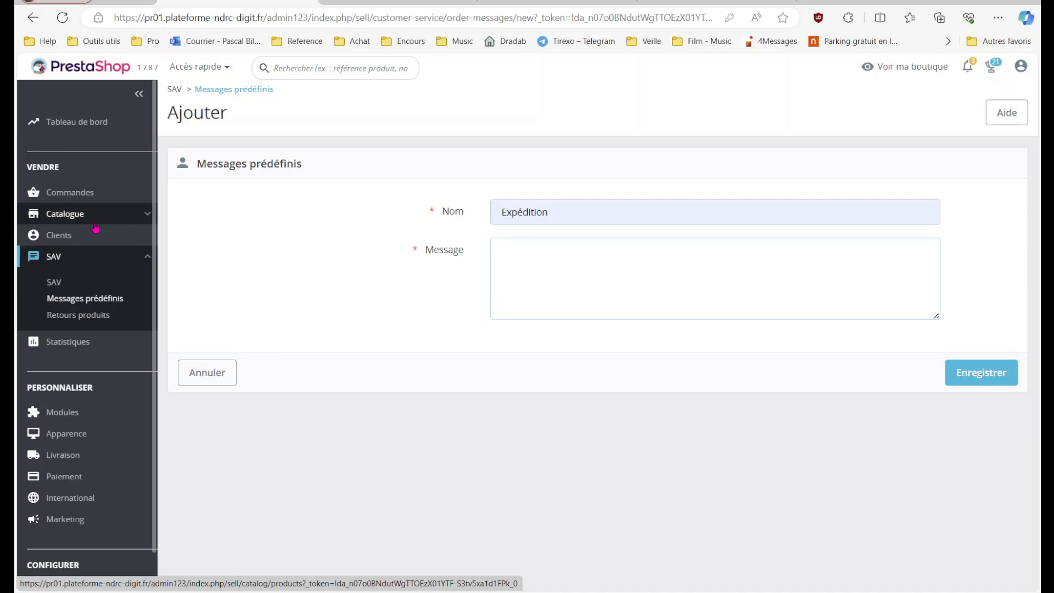
- Check the PDF checklist again, and open the Camera Gopro product from the PrestaShop catalogue for editing
key("alt+Tab")
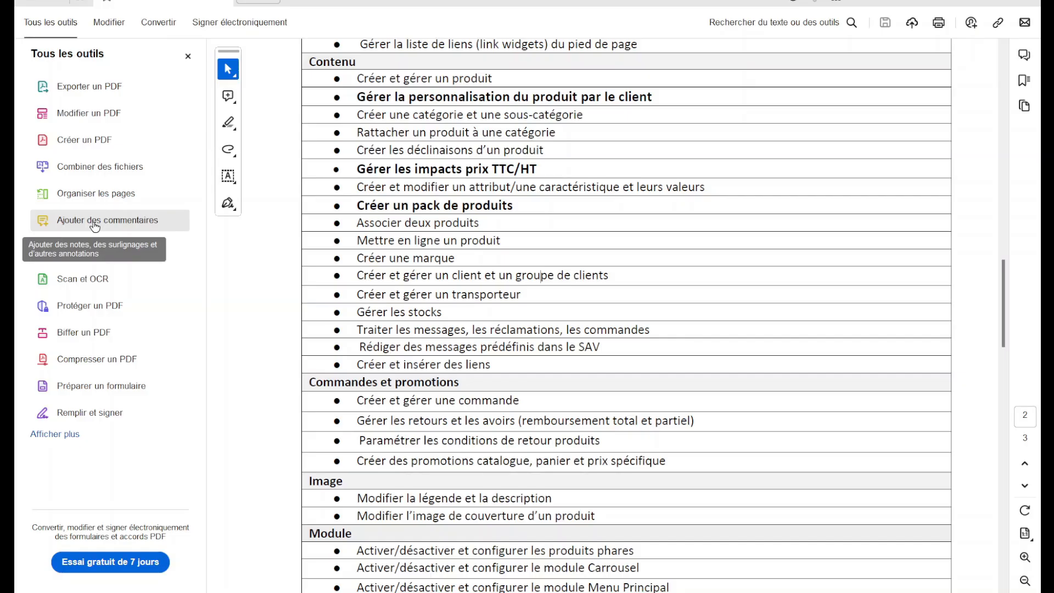
key("alt+Tab")
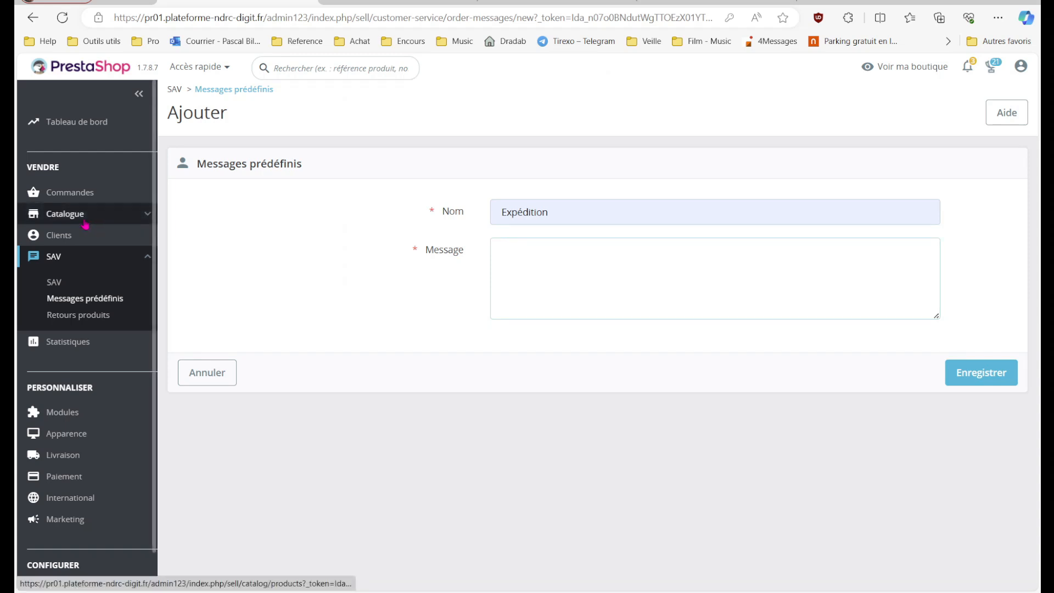
mouse_move(84, 225)
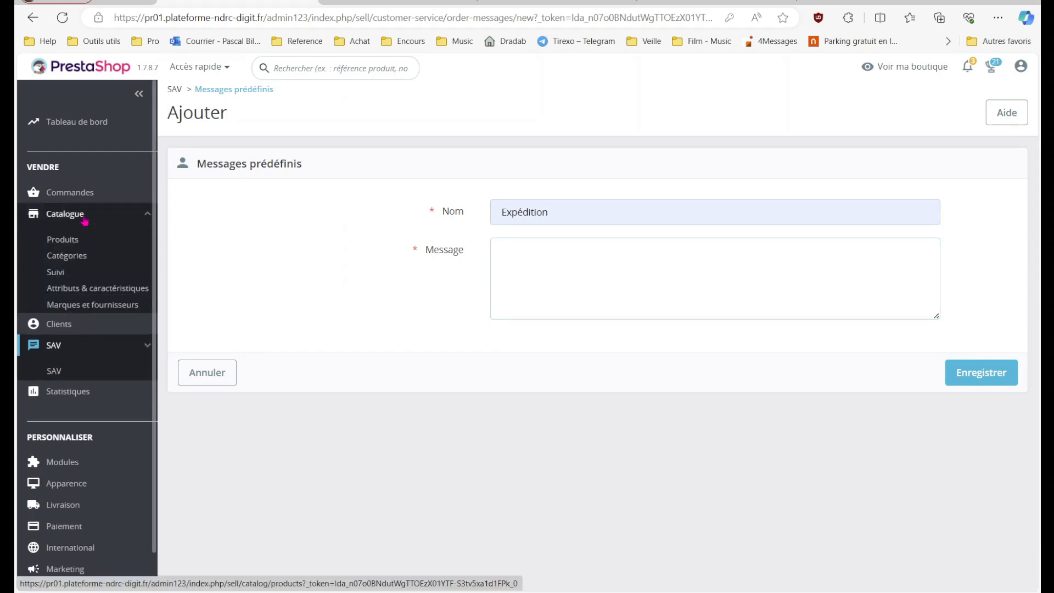
left_click(70, 243)
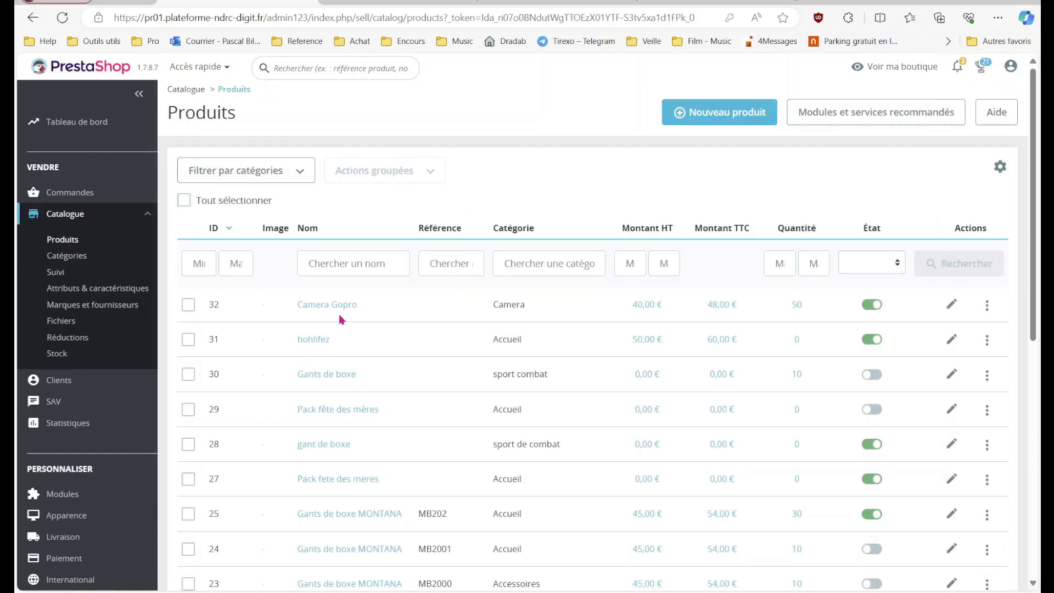
left_click(340, 310)
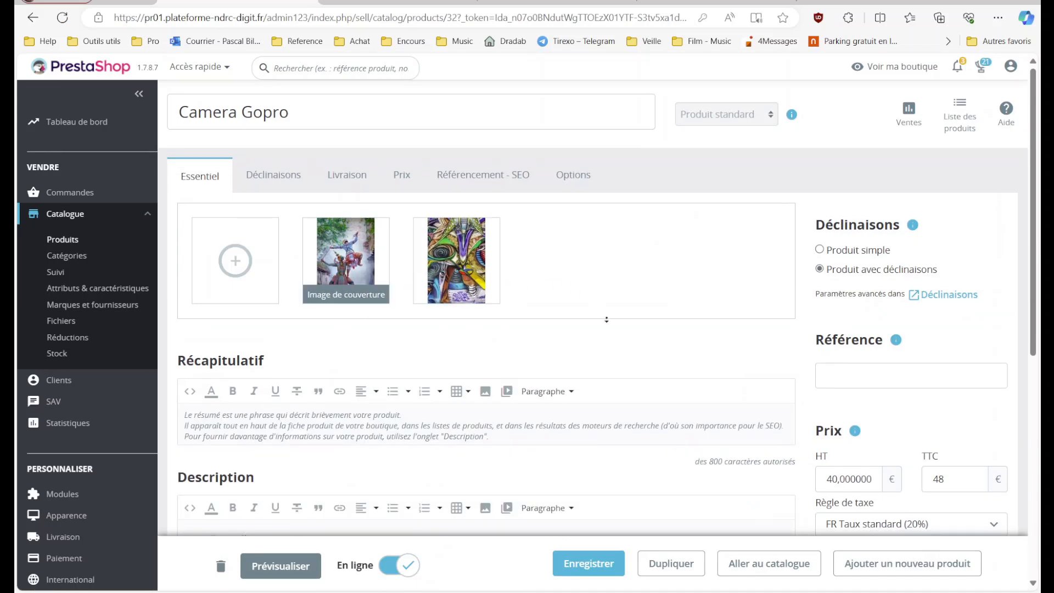
- Enter "Visitez le site officiel de la marque :" as the product's summary (Récapitulatif)
scroll(607, 319, "down", 3)
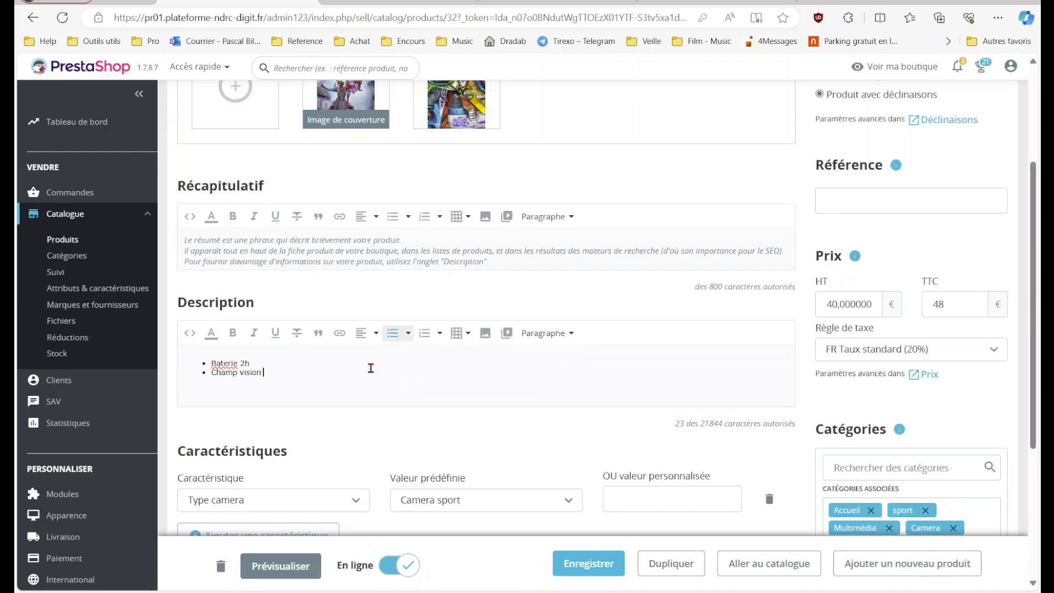
left_click(358, 248)
type("Visitez le site offic")
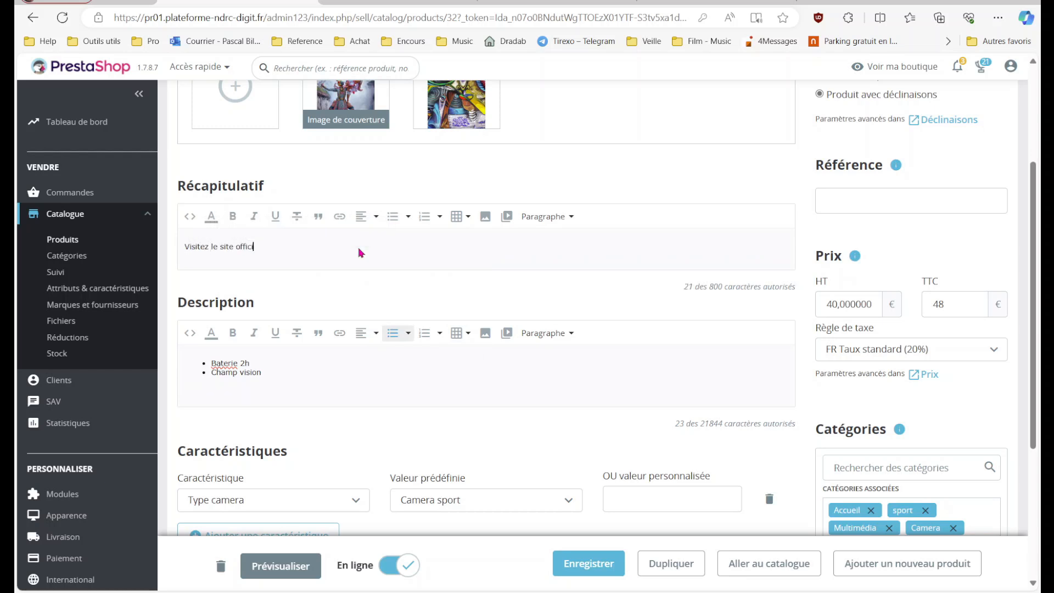
type("iel de la marque :")
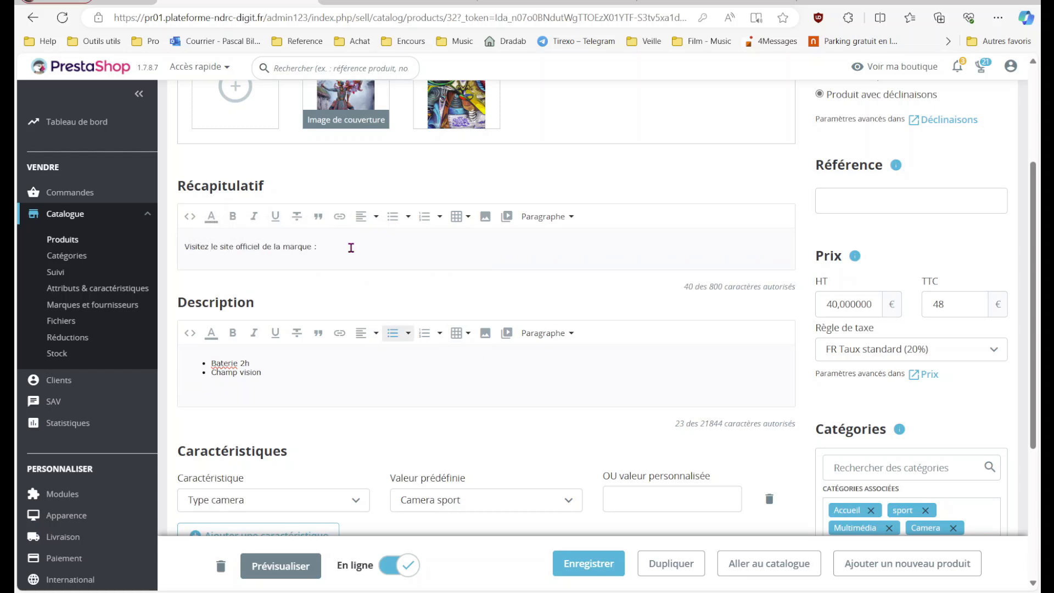
- Start inserting a link at the end of the summary text and search the web for "gopro" in a new tab
left_click(339, 216)
left_click(548, 279)
left_click(811, 2)
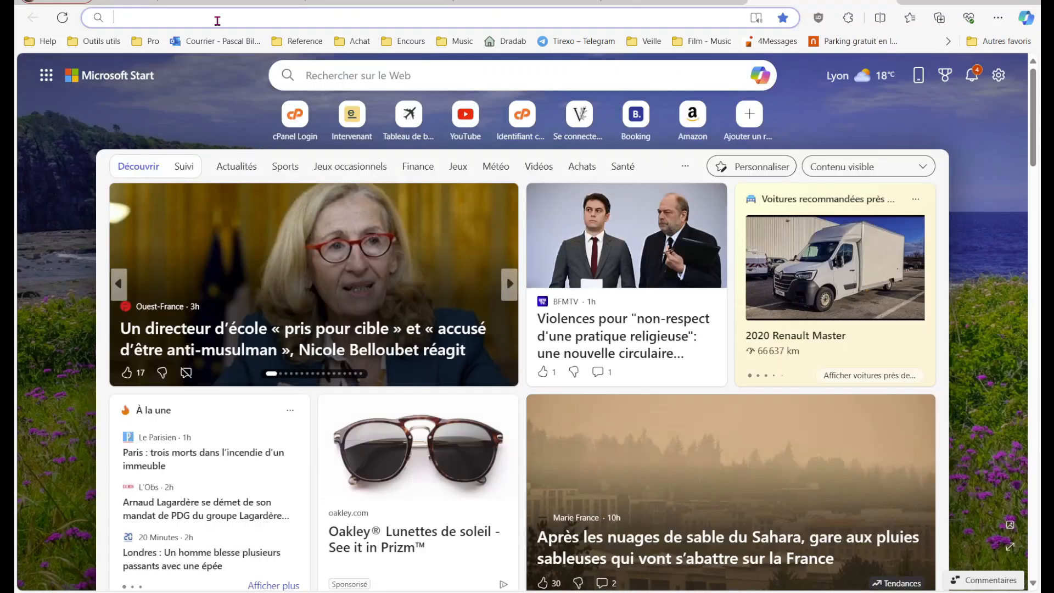
left_click(217, 21)
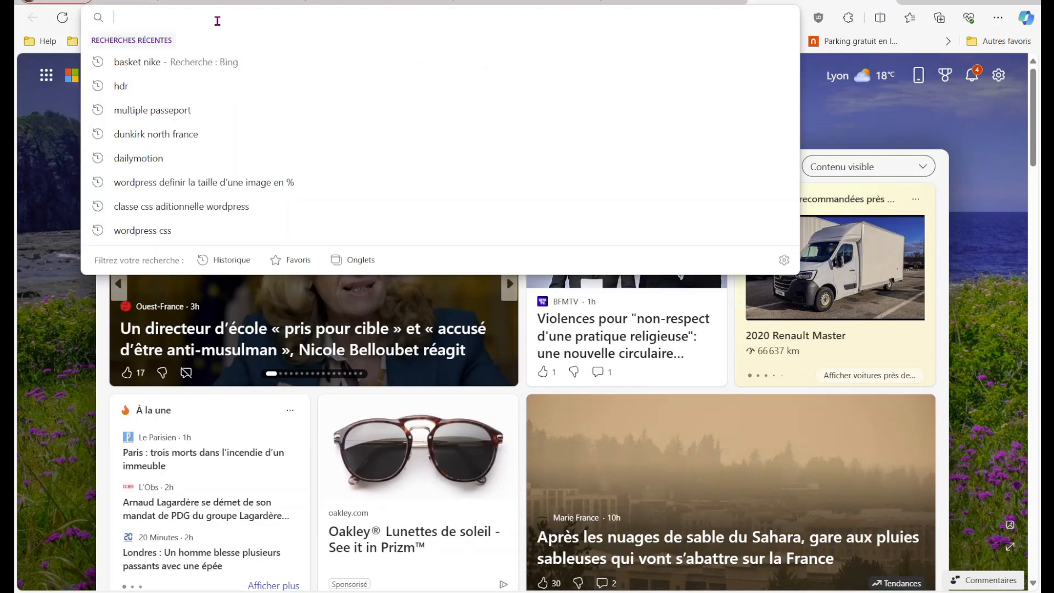
type("gopro")
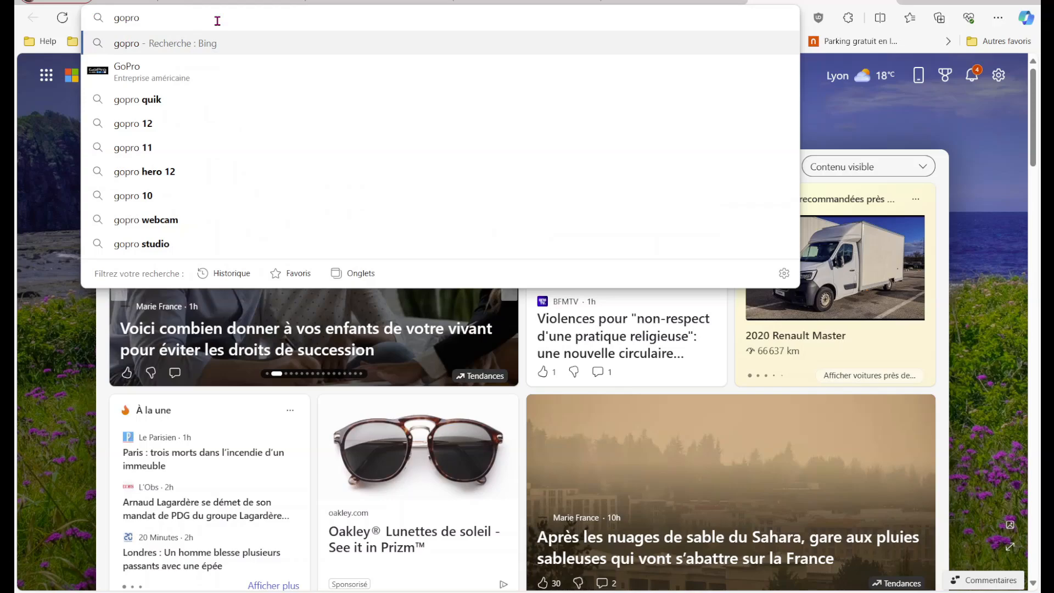
key("Return")
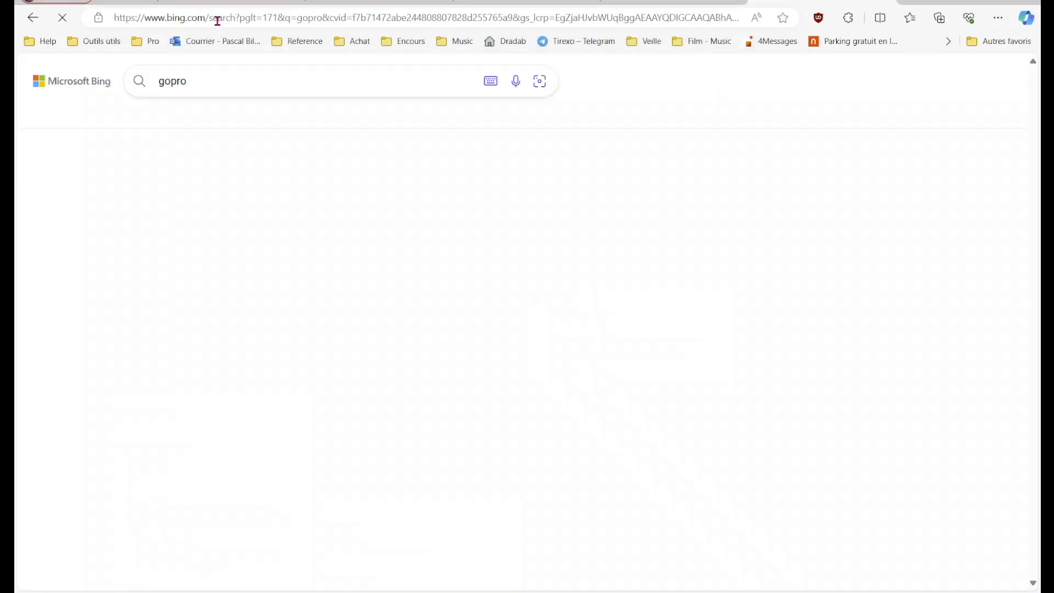
left_click(210, 11)
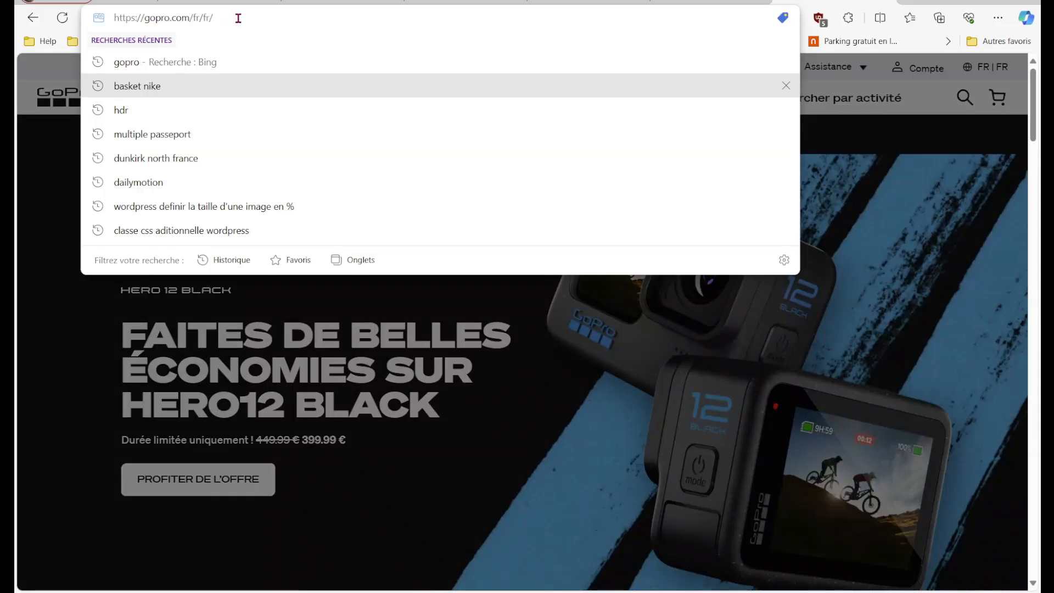
left_click(239, 17)
key("ctrl+c")
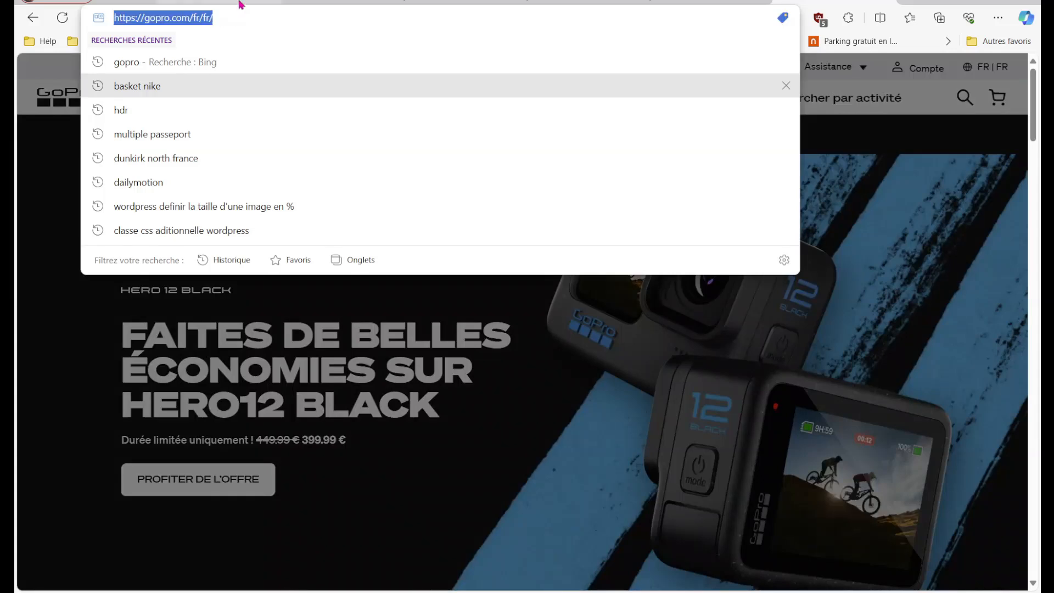
left_click(241, 5)
key("ctrl+v")
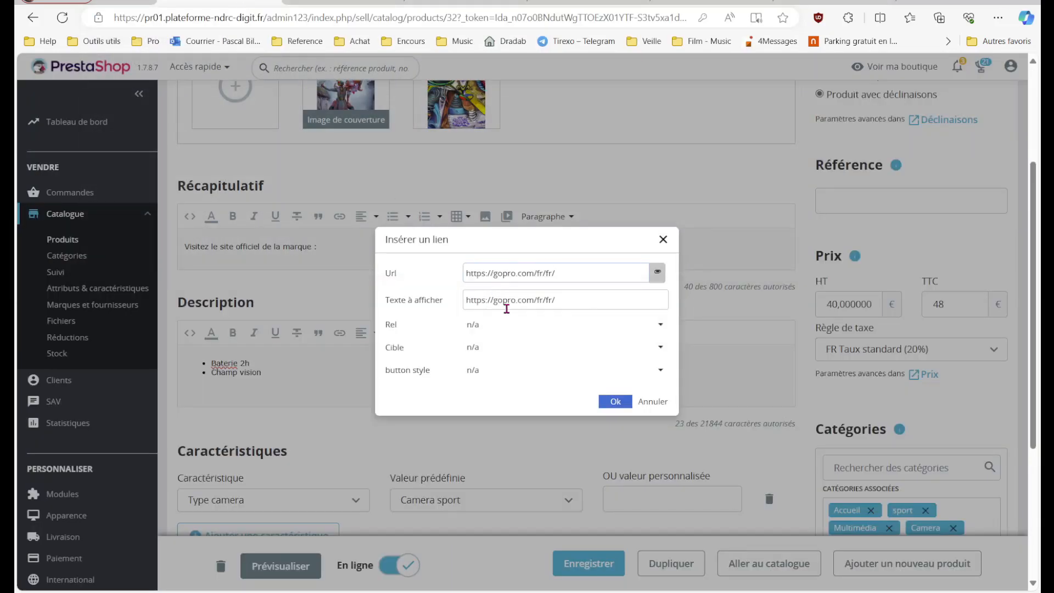
- Replace the summary link's display text with "Cliquez ici pour visiter le site"
left_click_drag(585, 296, 347, 294)
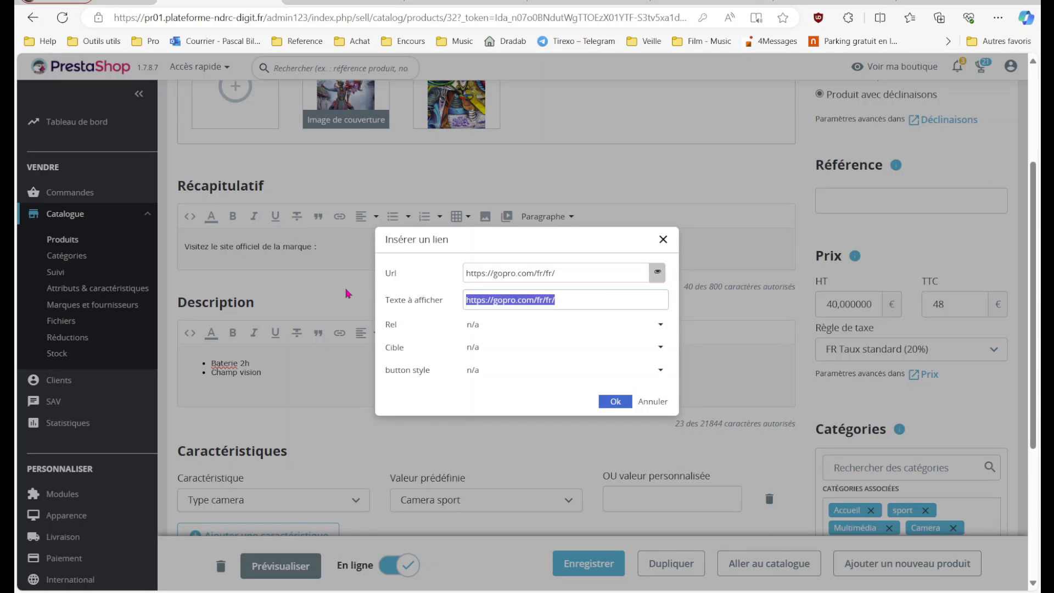
key("BackSpace")
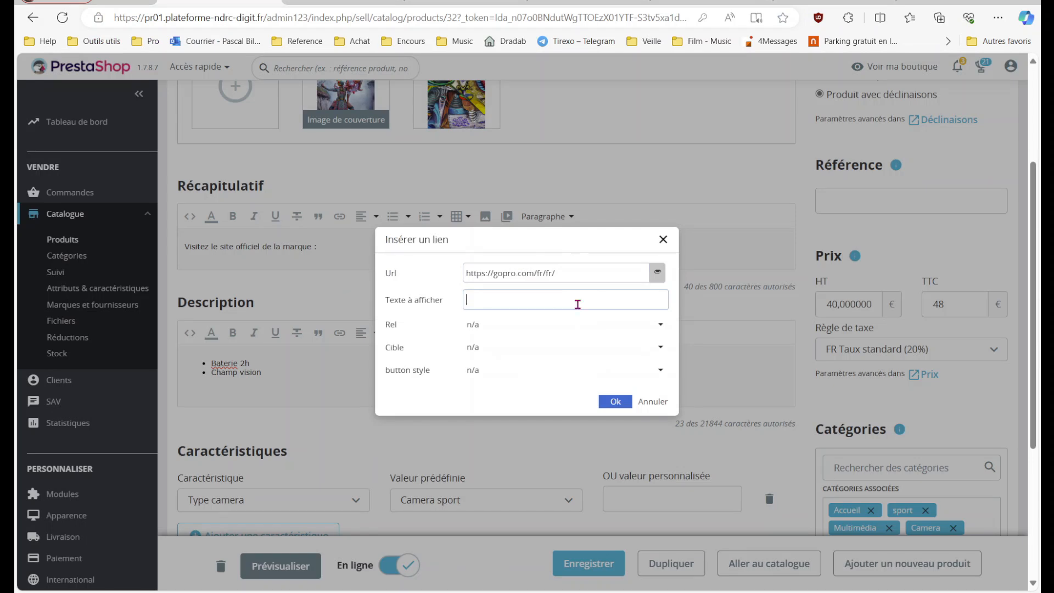
type("Cliquez ici pour visiter le site")
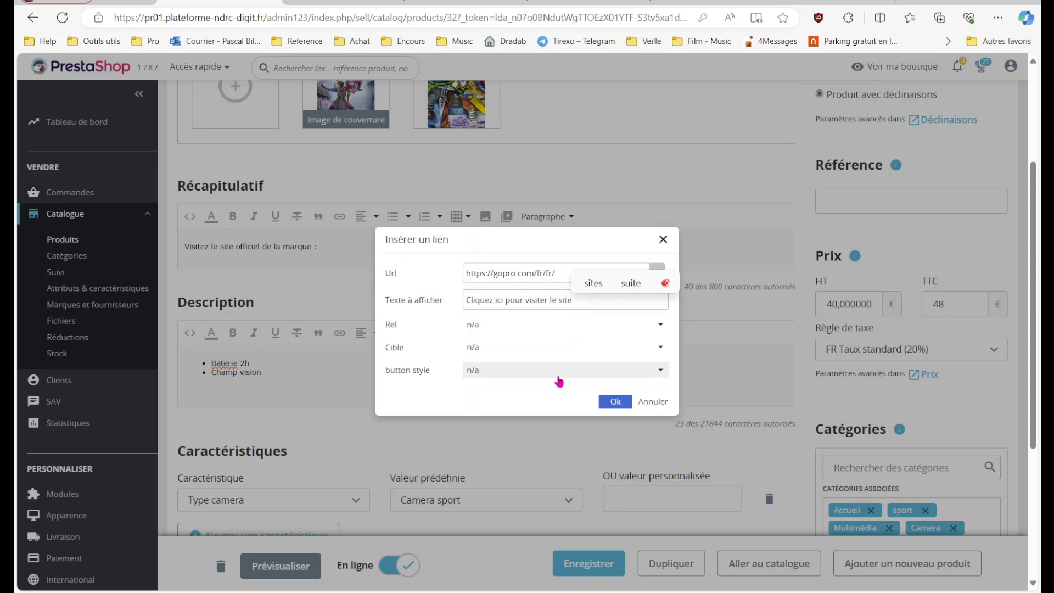
- Give the link the "button" style and insert it into the product's summary
left_click(503, 352)
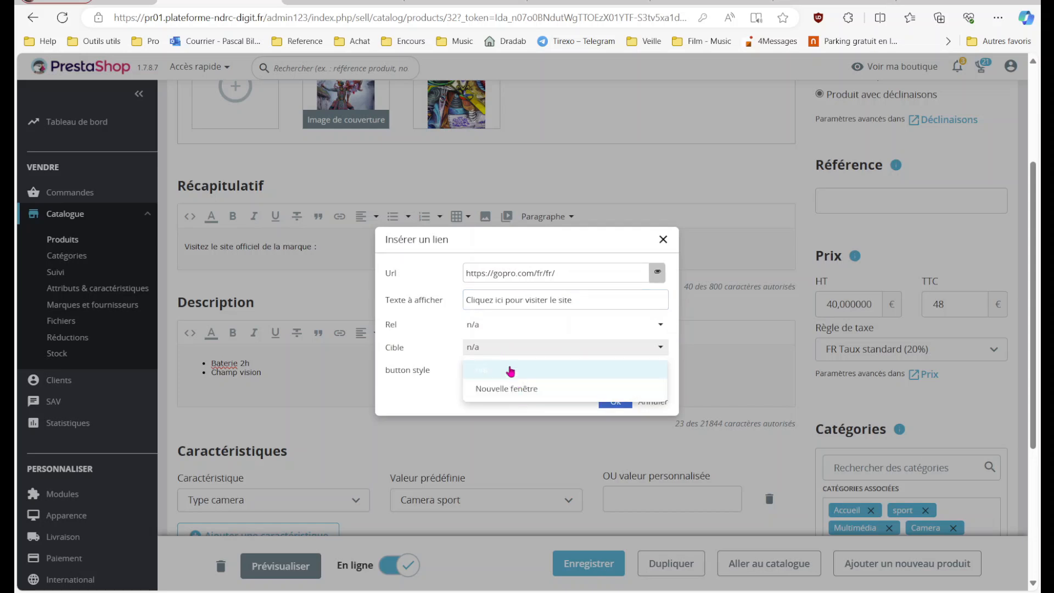
left_click(439, 362)
left_click(479, 371)
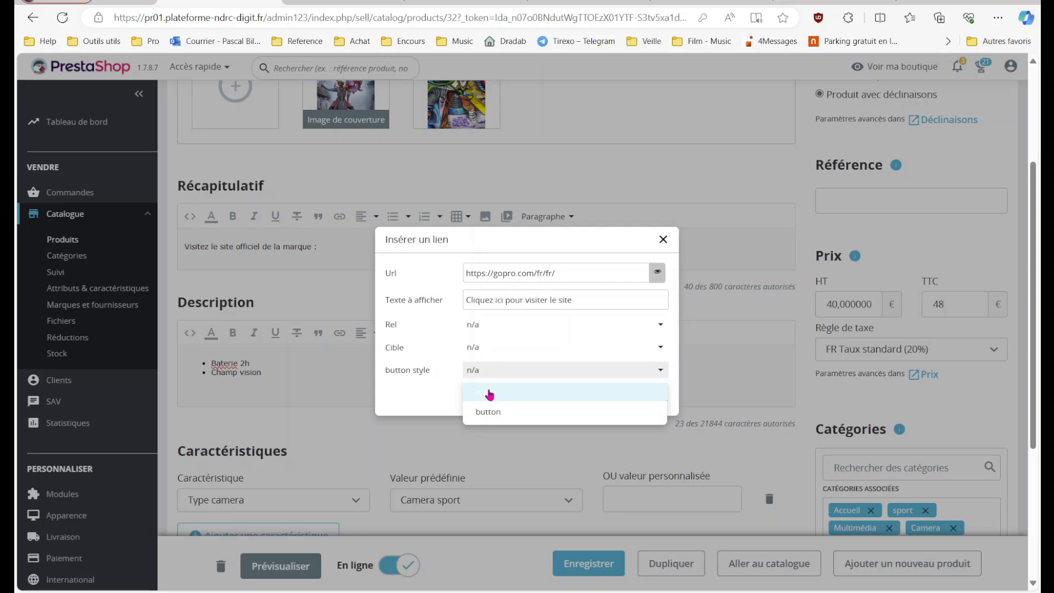
left_click(497, 410)
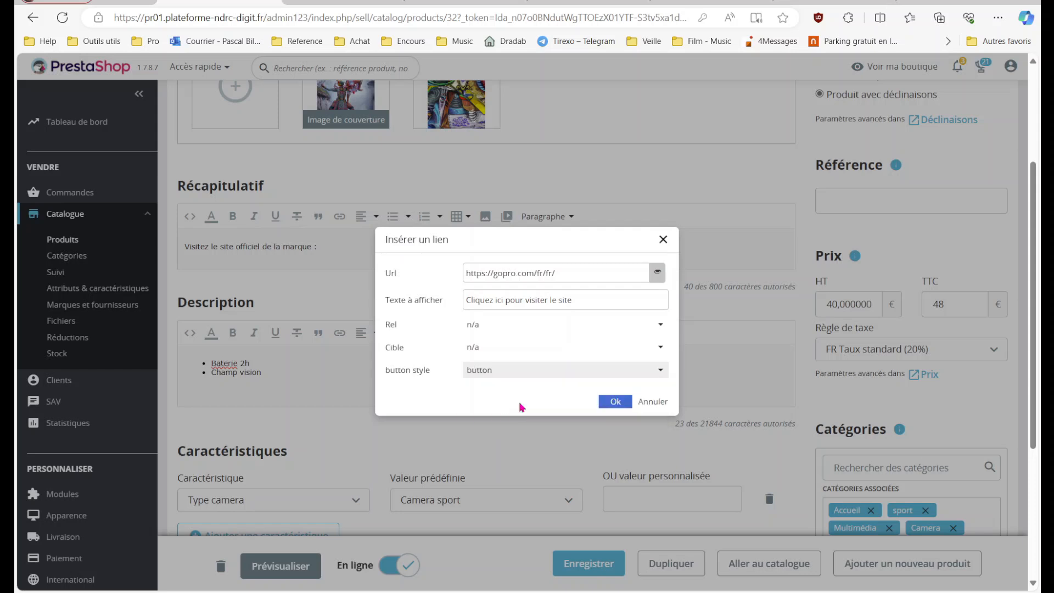
left_click(614, 402)
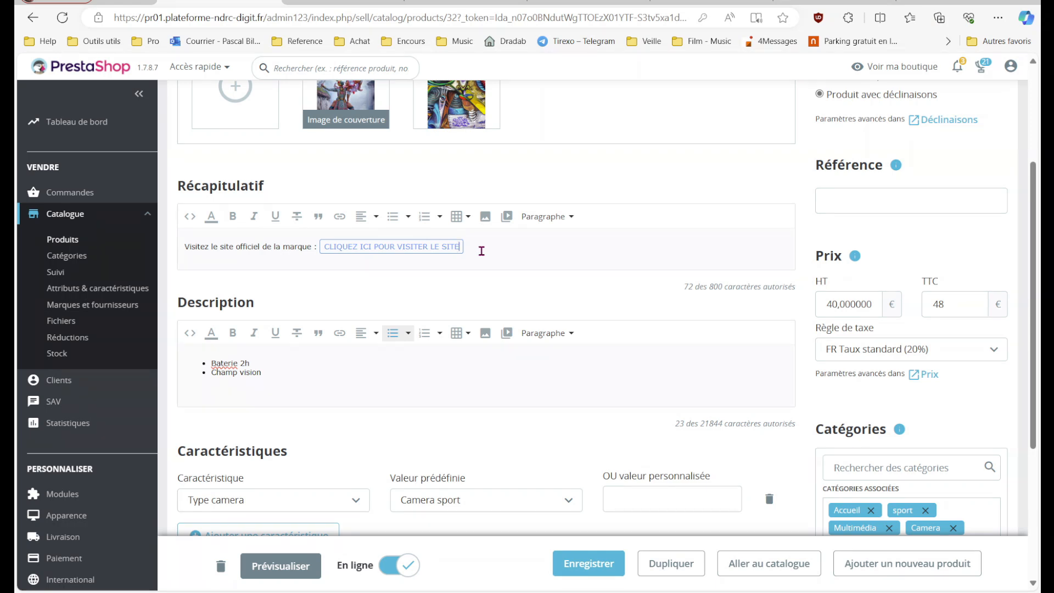
- Check the next items in the PDF checklist, and start creating a new order in the PrestaShop back office
key("alt+Tab")
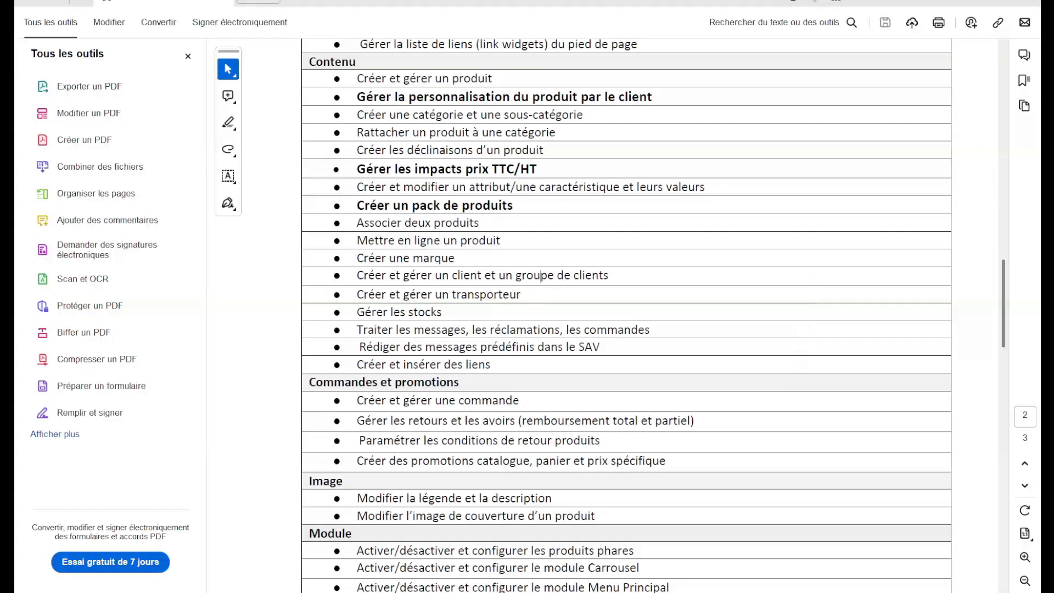
scroll(812, 288, "down", 5)
scroll(813, 289, "down", 1)
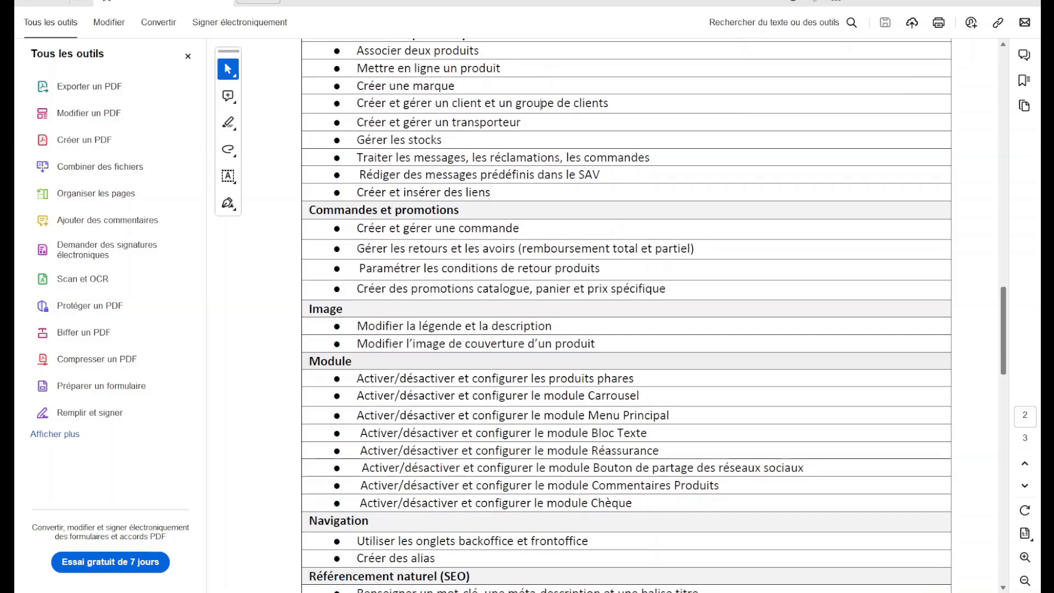
key("alt+Tab")
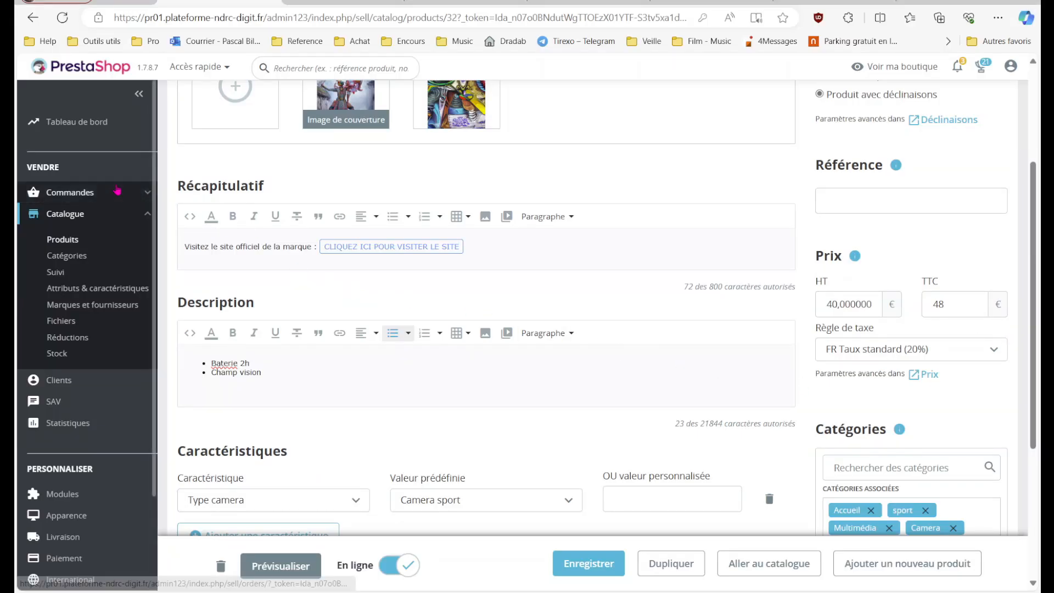
mouse_move(117, 189)
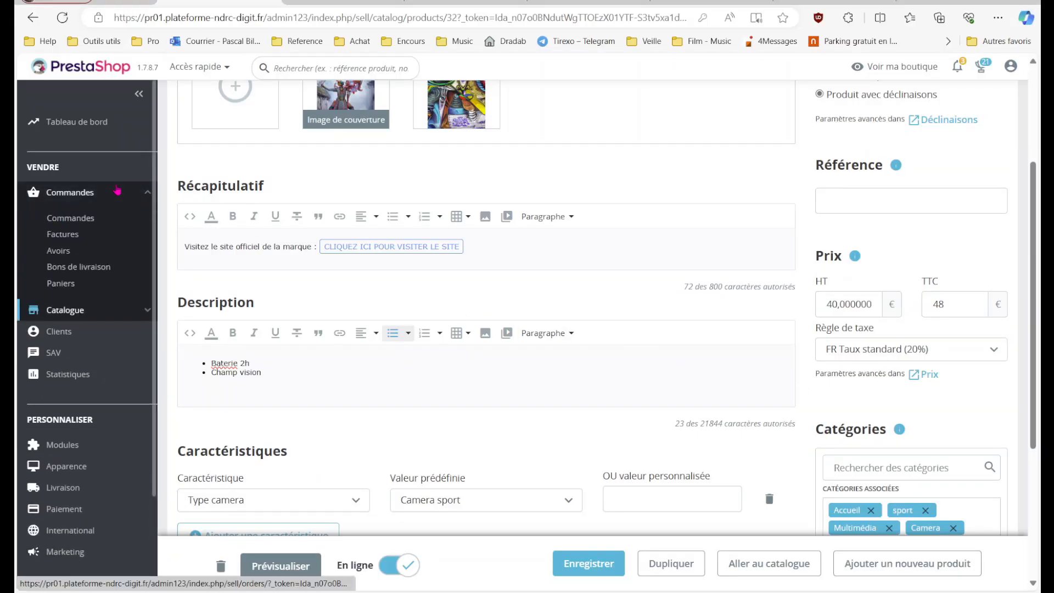
left_click(65, 225)
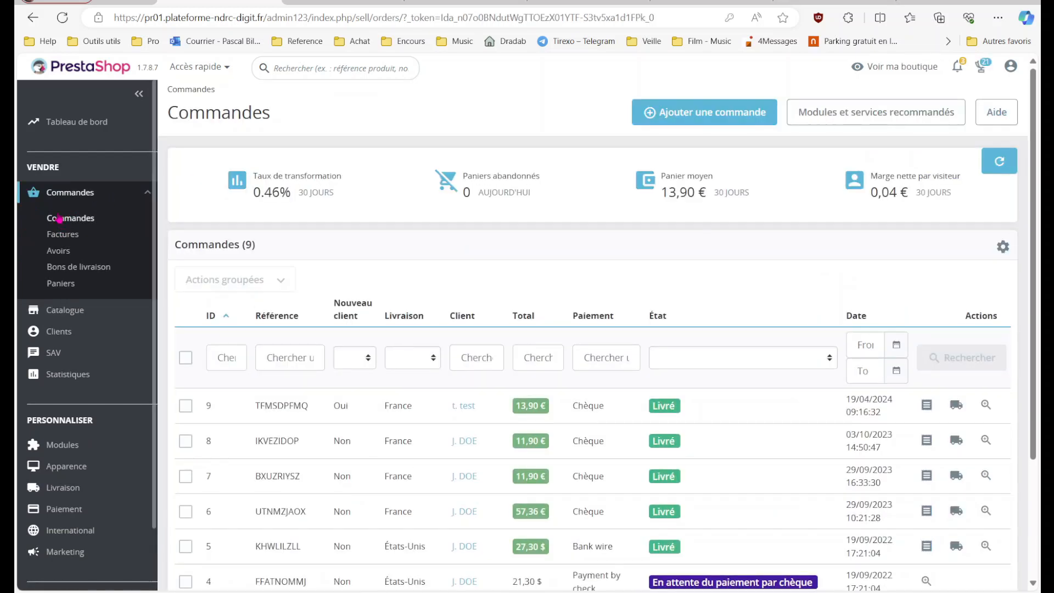
left_click(665, 126)
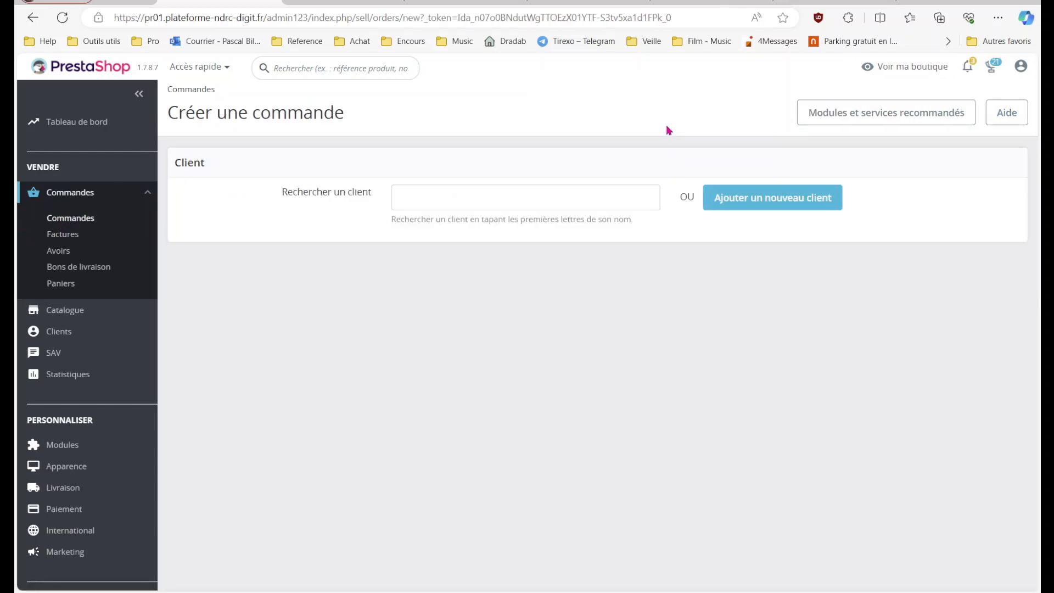
- Search for the existing customer by surname and choose that customer for the order
left_click(581, 196)
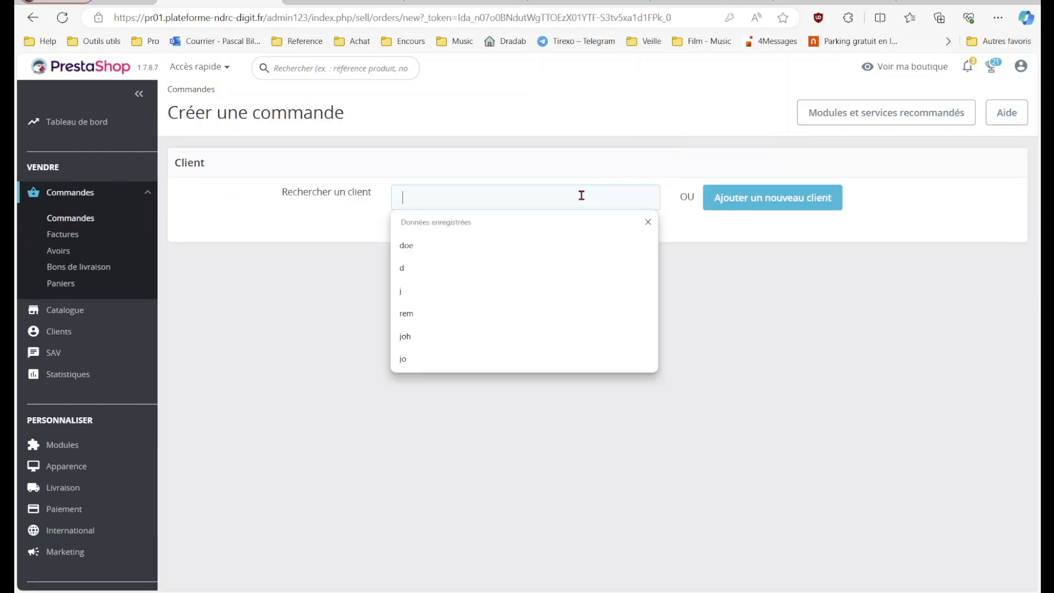
type("doe")
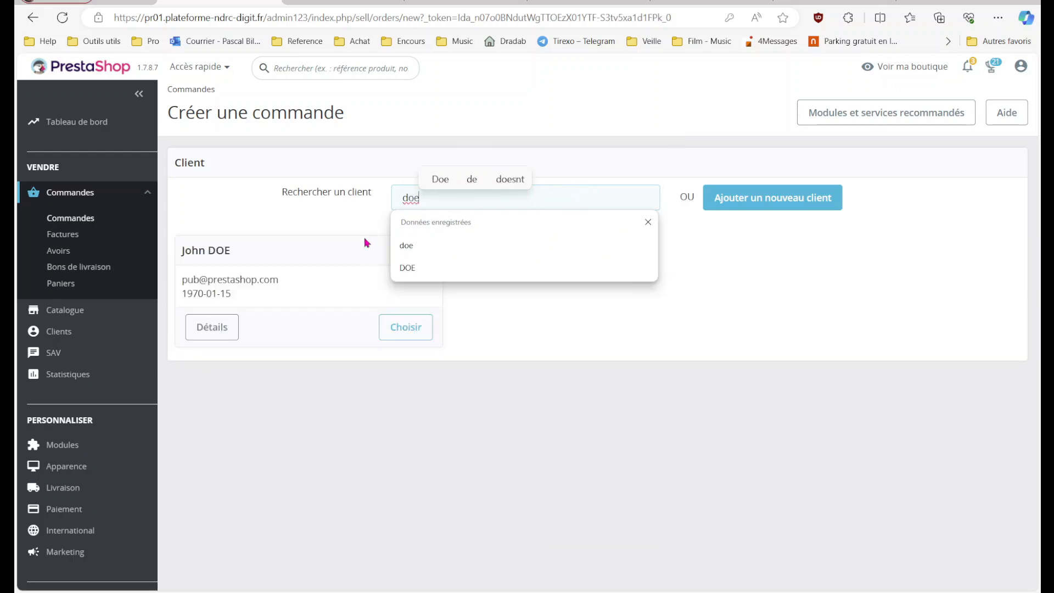
left_click(418, 328)
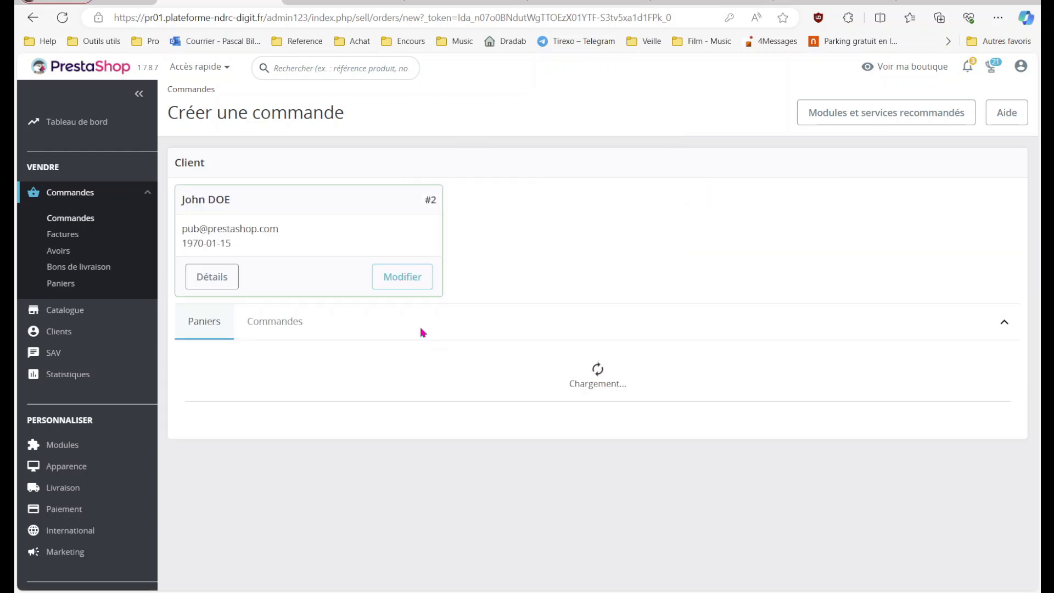
- Search for "mug" and add one "Mug The adventure begins" to the order's cart
scroll(583, 405, "down", 3)
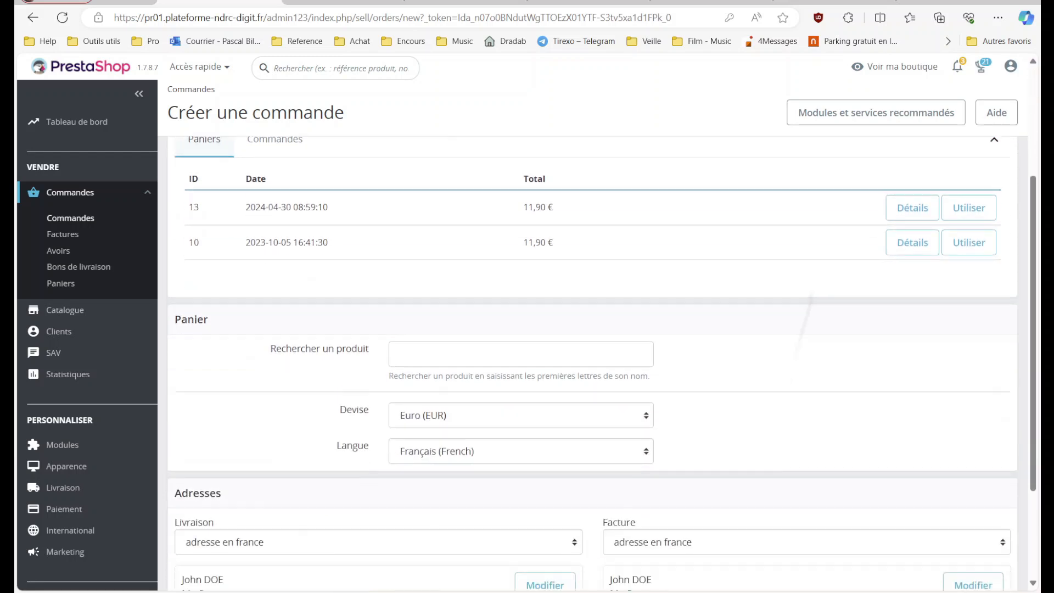
left_click(471, 334)
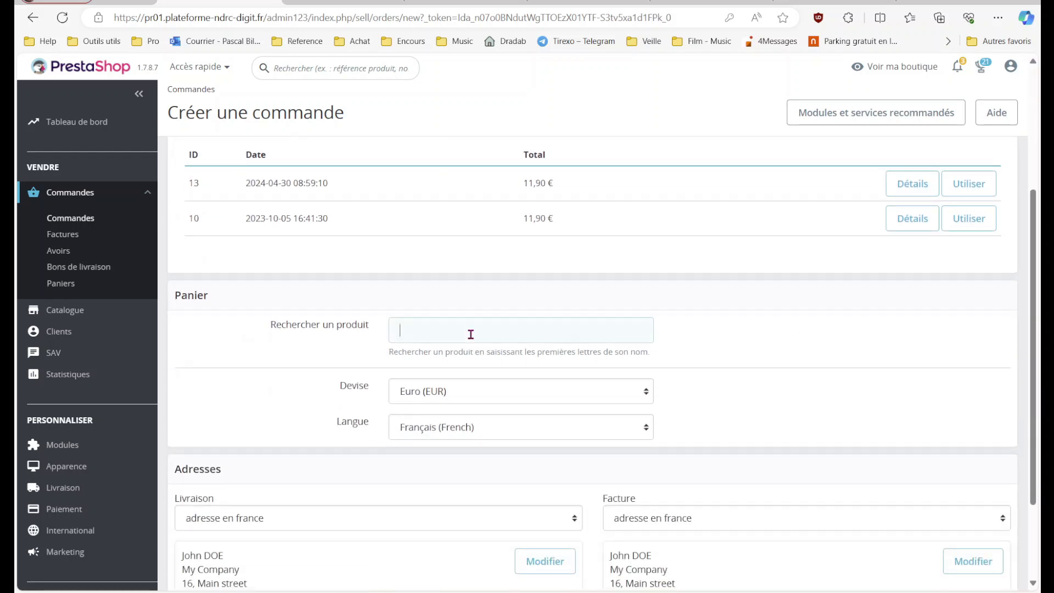
type("mug")
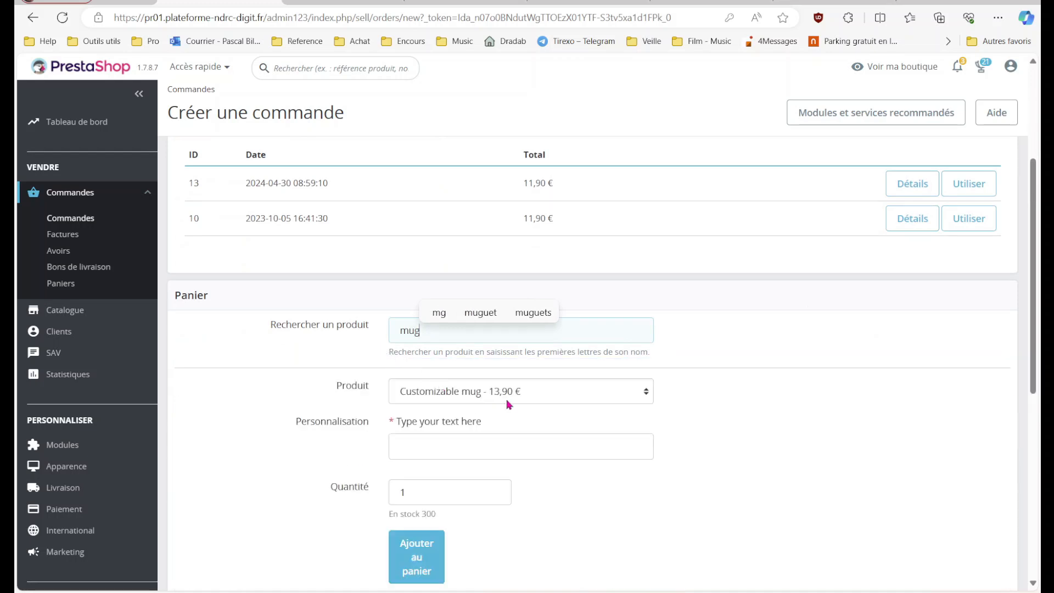
left_click(521, 396)
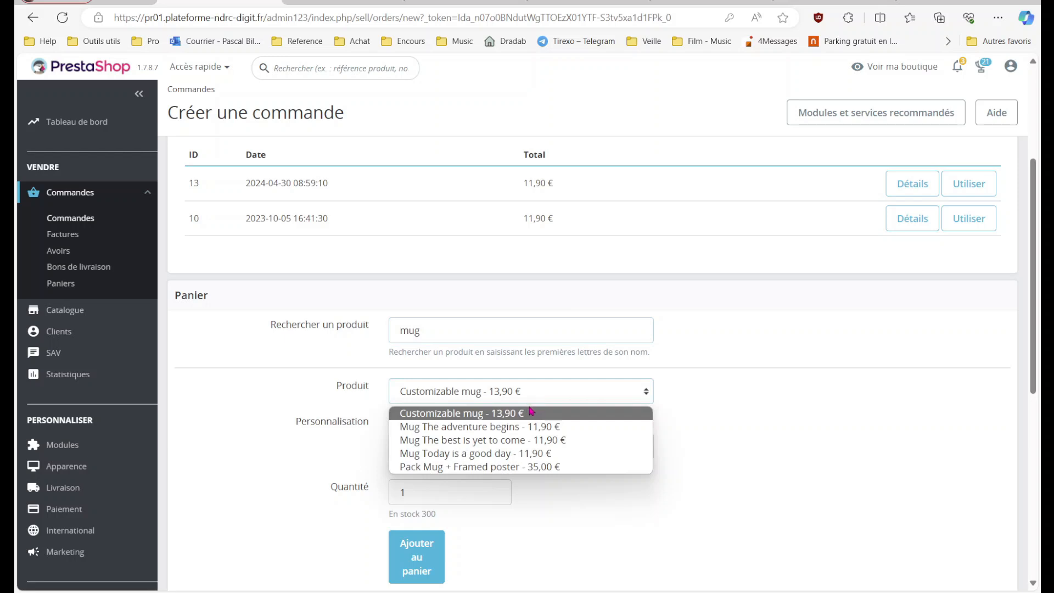
left_click(565, 430)
left_click(439, 498)
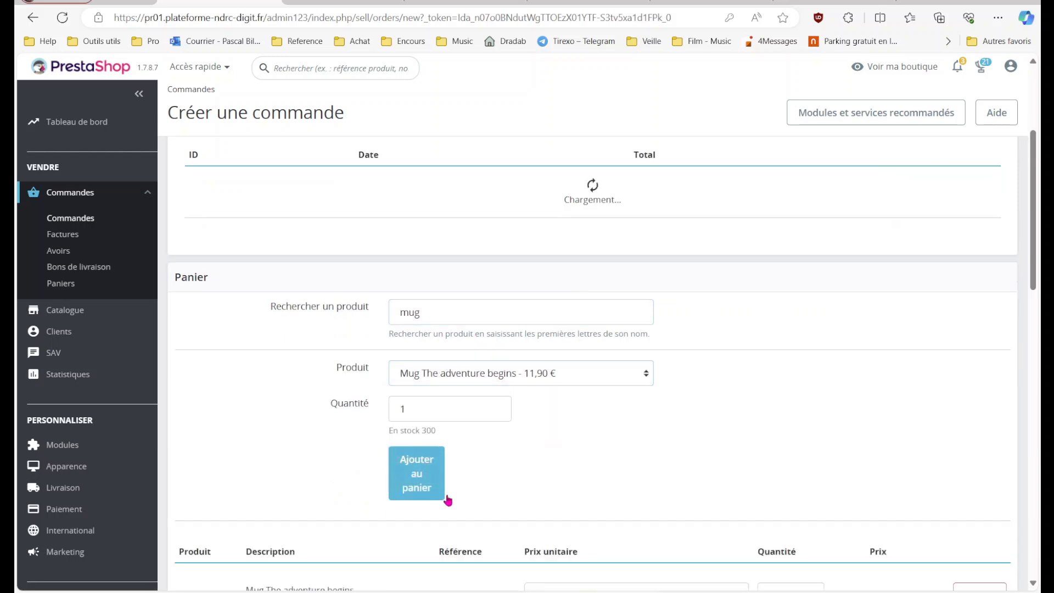
- Review the new order's cart, vouchers, addresses, delivery mode, summary, message, payment and status fields, and its additional actions
scroll(753, 558, "down", 6)
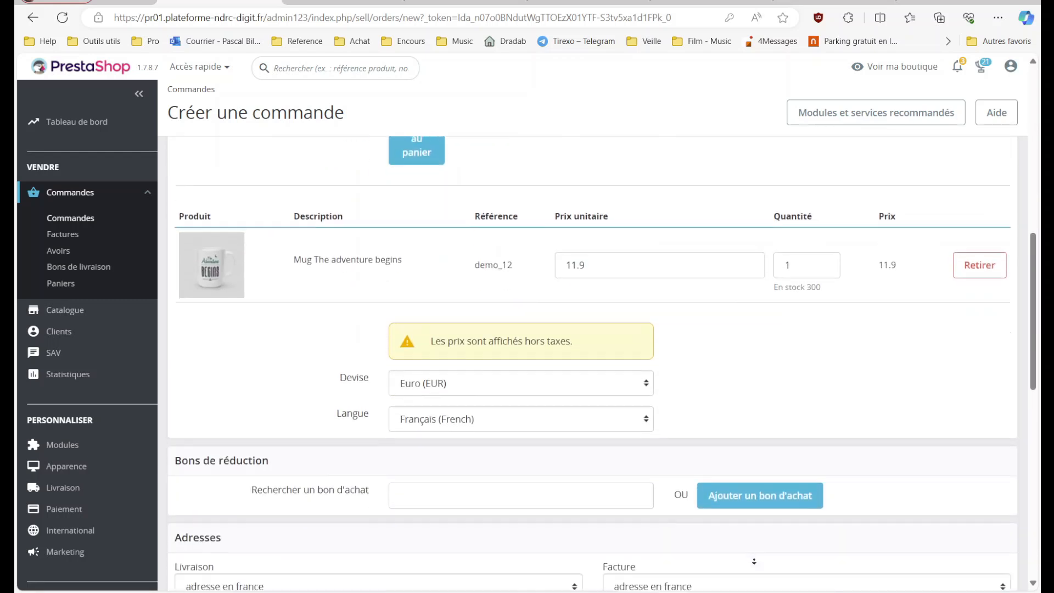
scroll(755, 563, "down", 1)
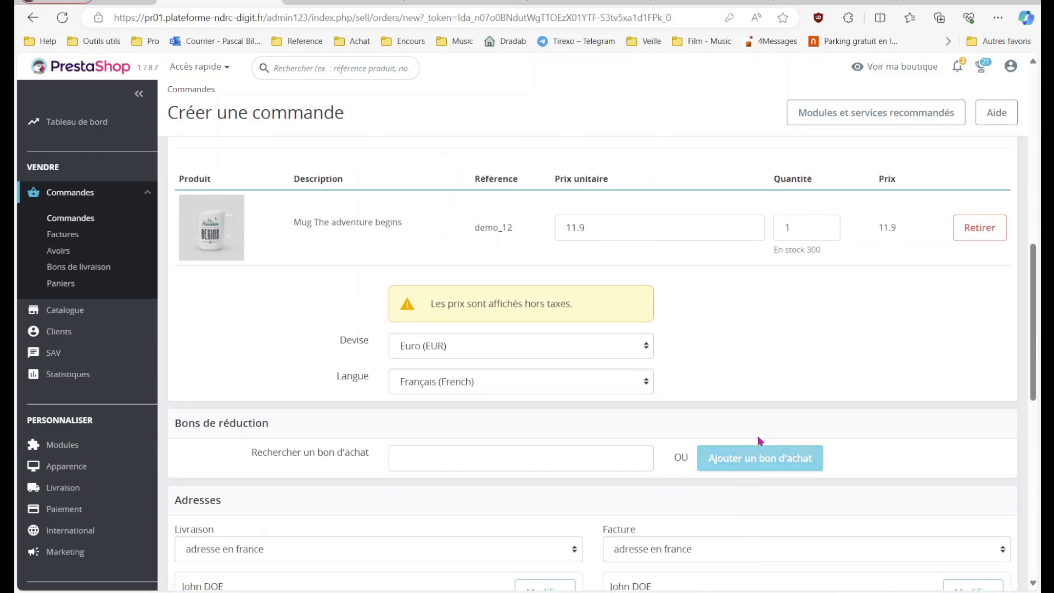
scroll(769, 398, "down", 2)
scroll(785, 451, "down", 6)
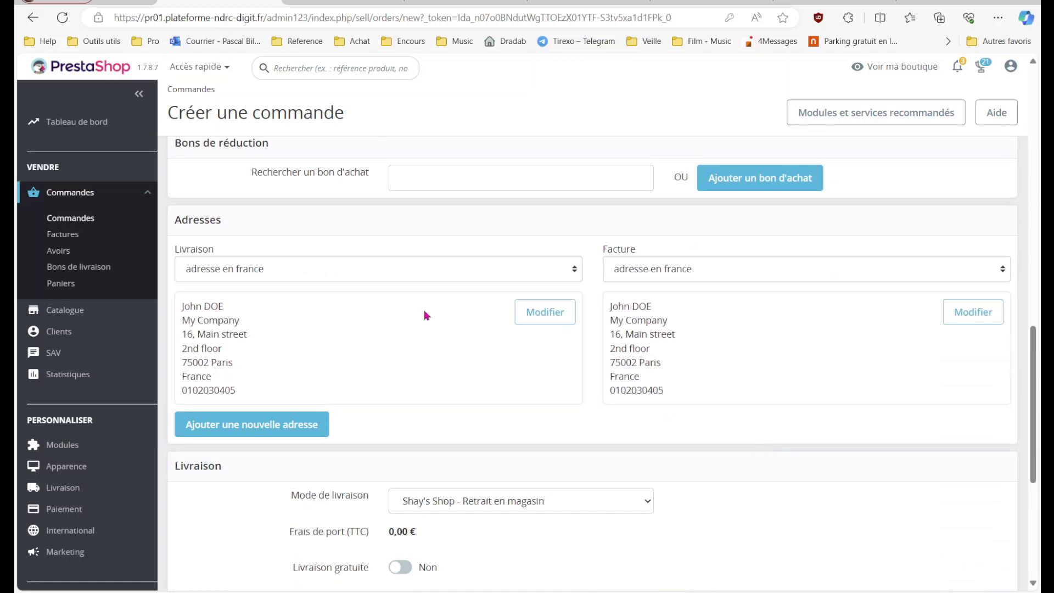
scroll(384, 403, "down", 7)
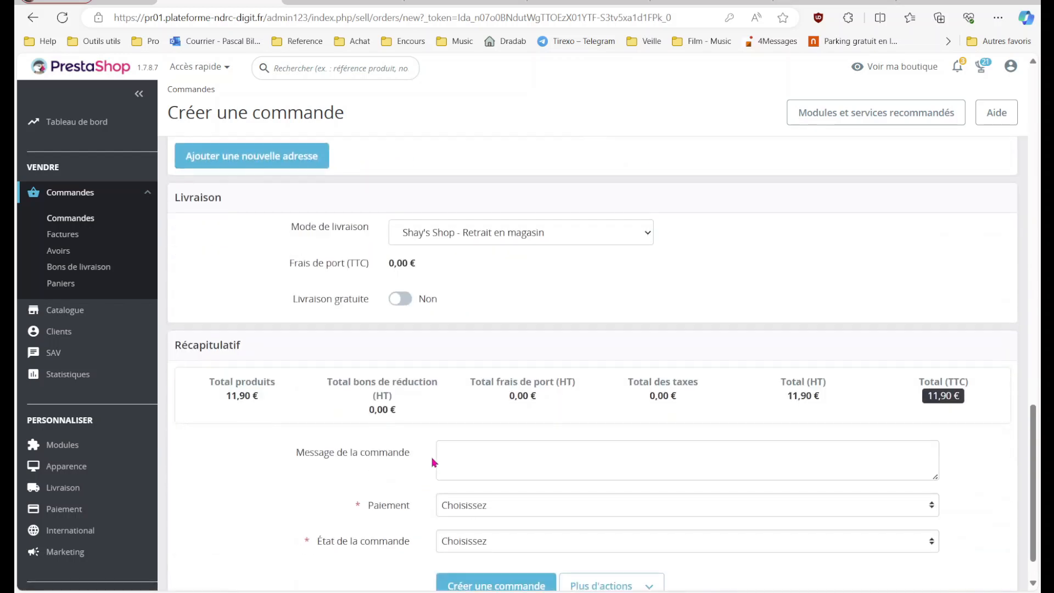
scroll(497, 274, "down", 1)
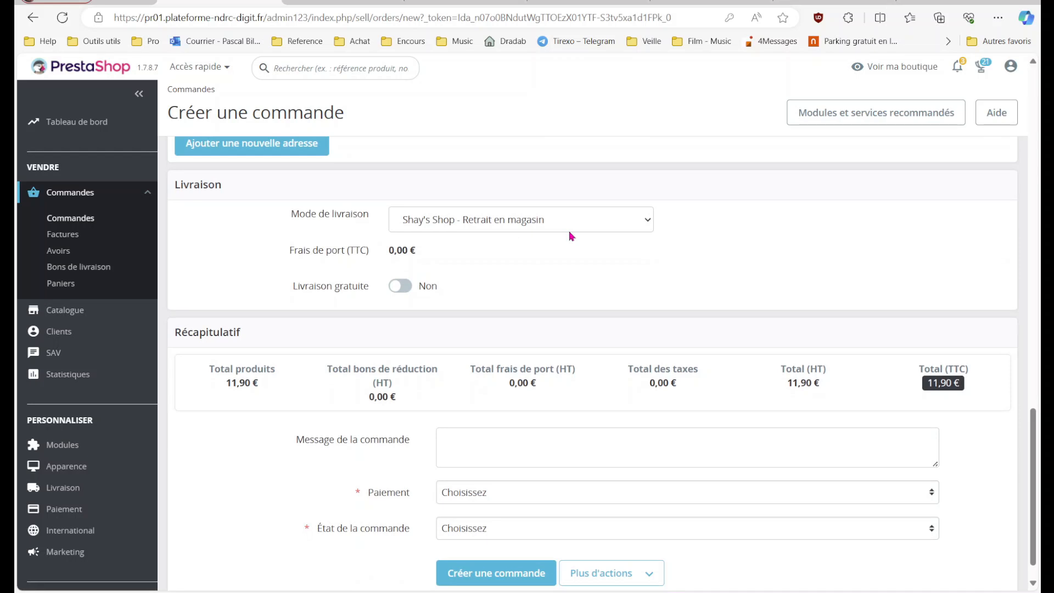
scroll(603, 301, "down", 1)
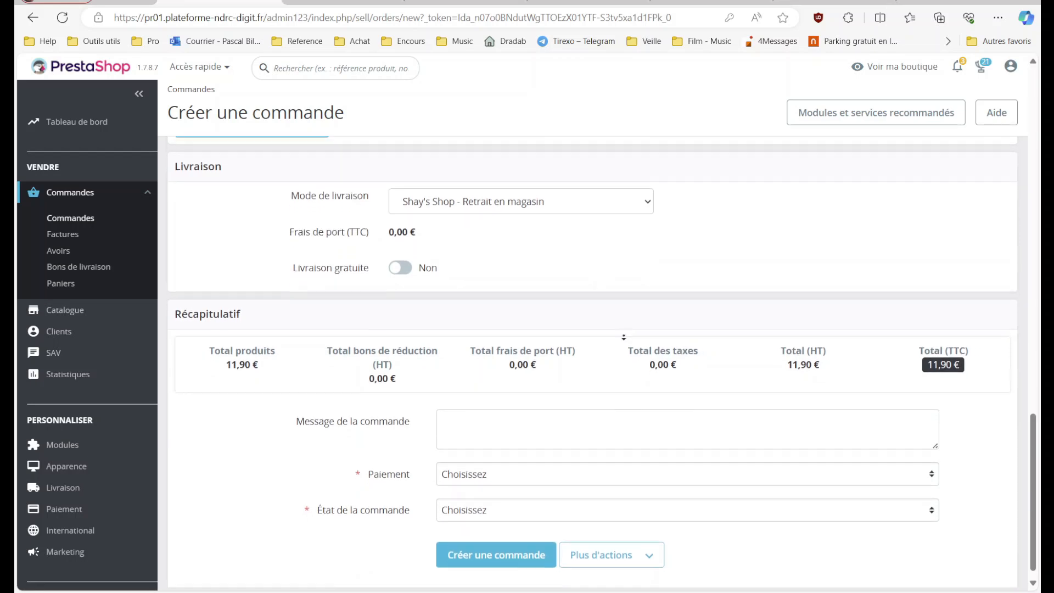
left_click(539, 418)
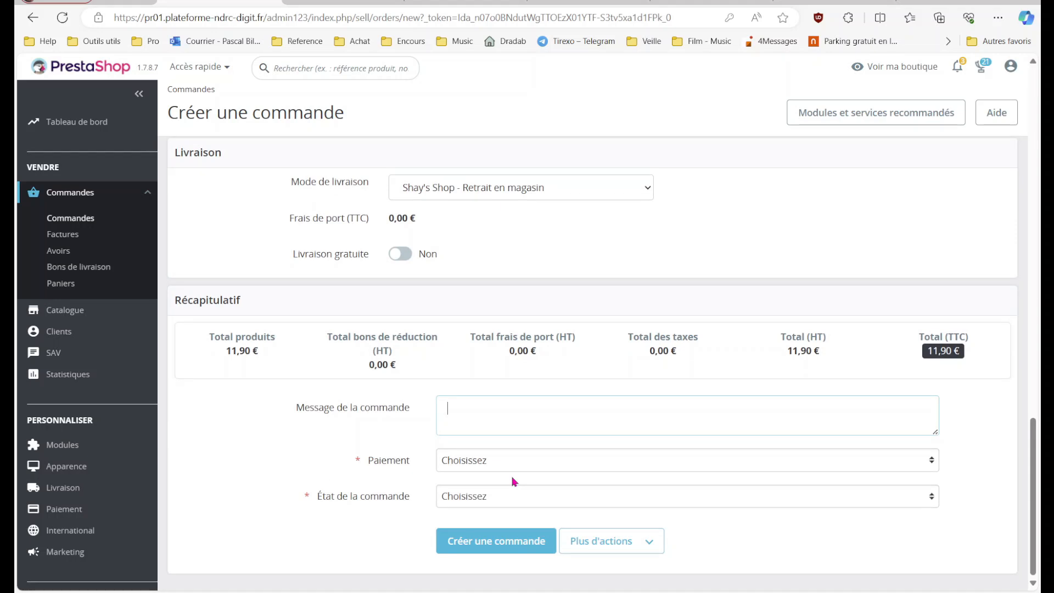
left_click(591, 537)
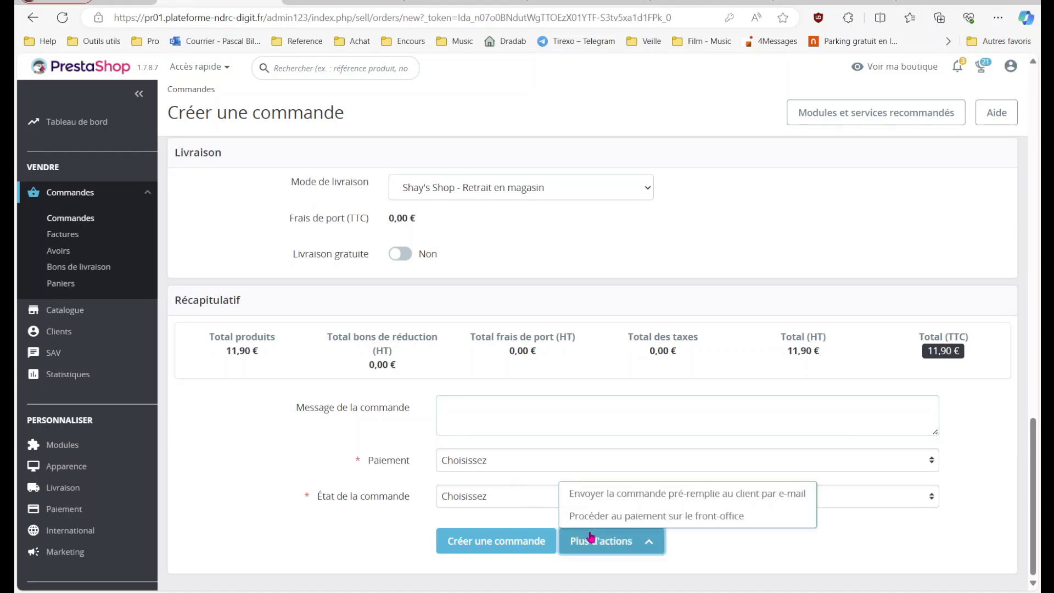
left_click(356, 530)
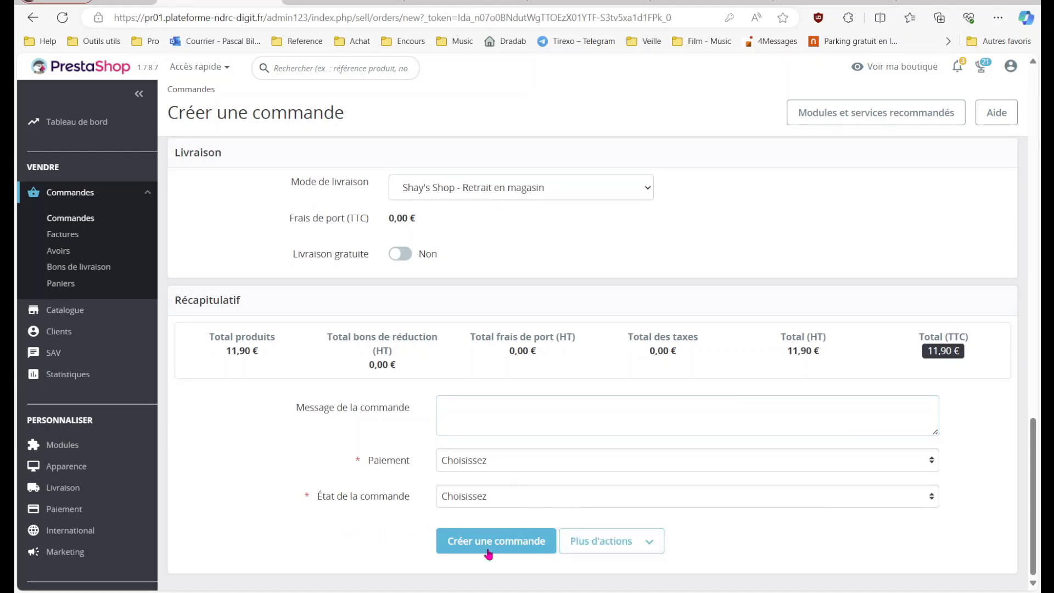
left_click(491, 551)
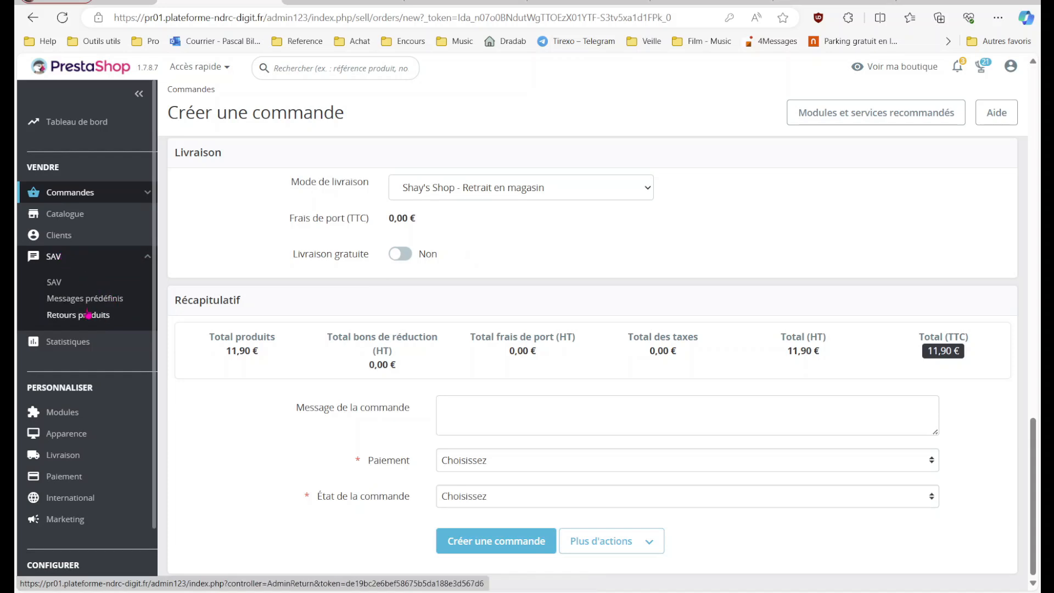
- Open the existing product return for the Customizable mug and set its state to "En attente du colis"
left_click(79, 315)
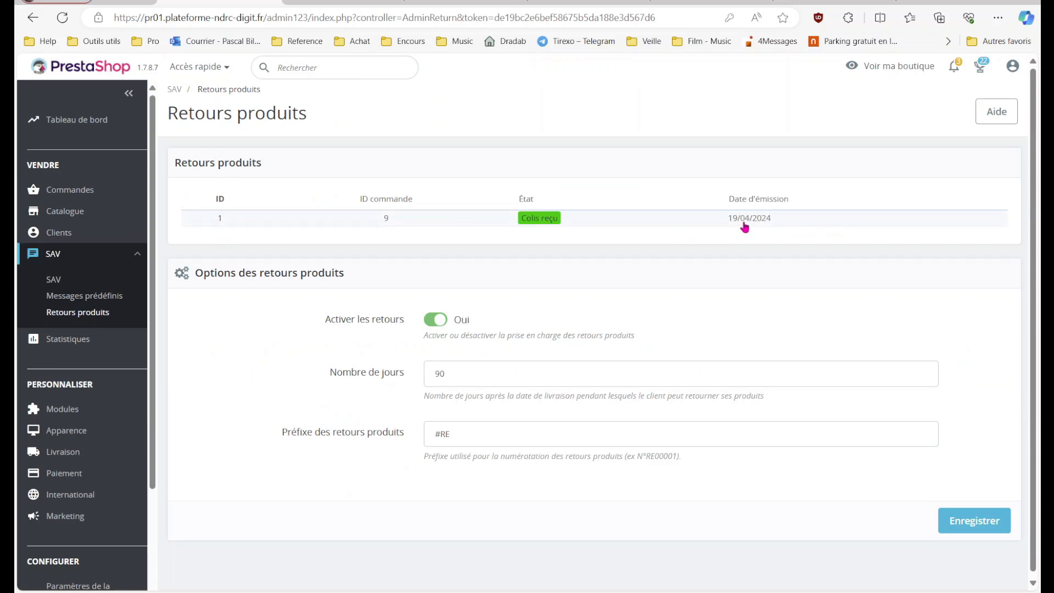
left_click(282, 227)
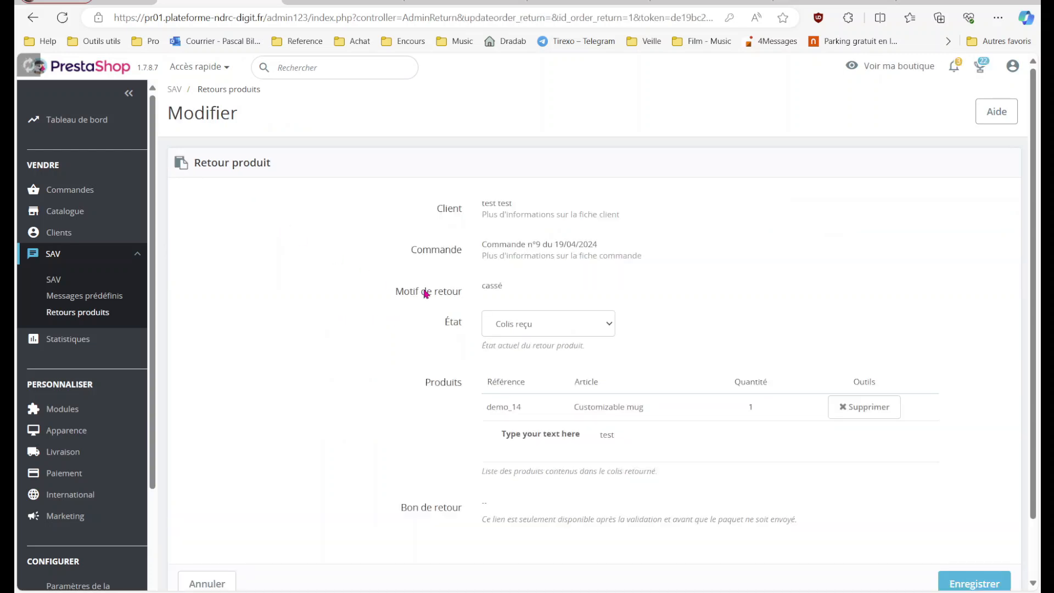
left_click(569, 329)
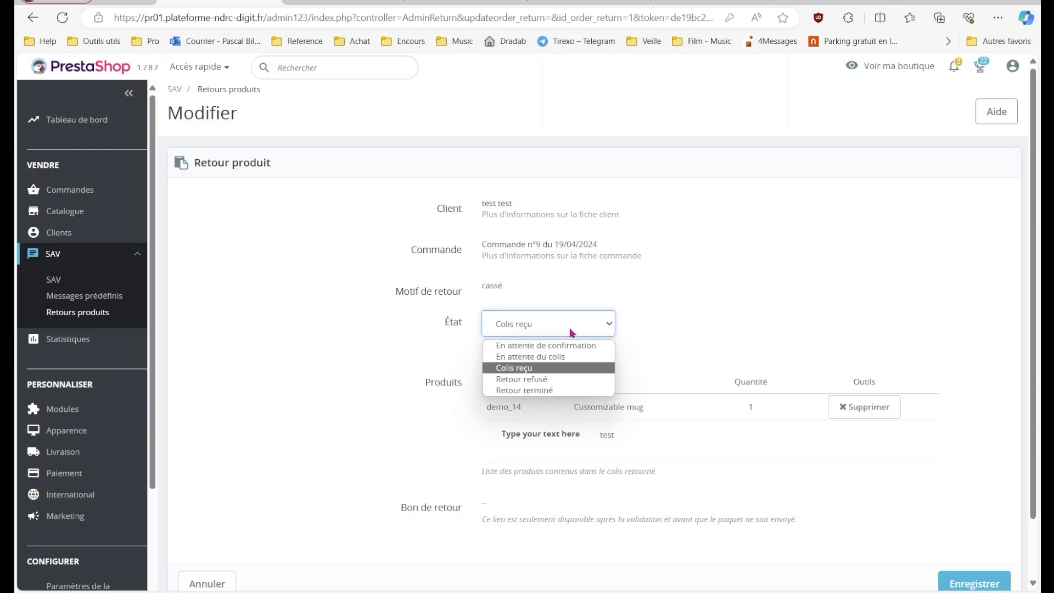
left_click(566, 358)
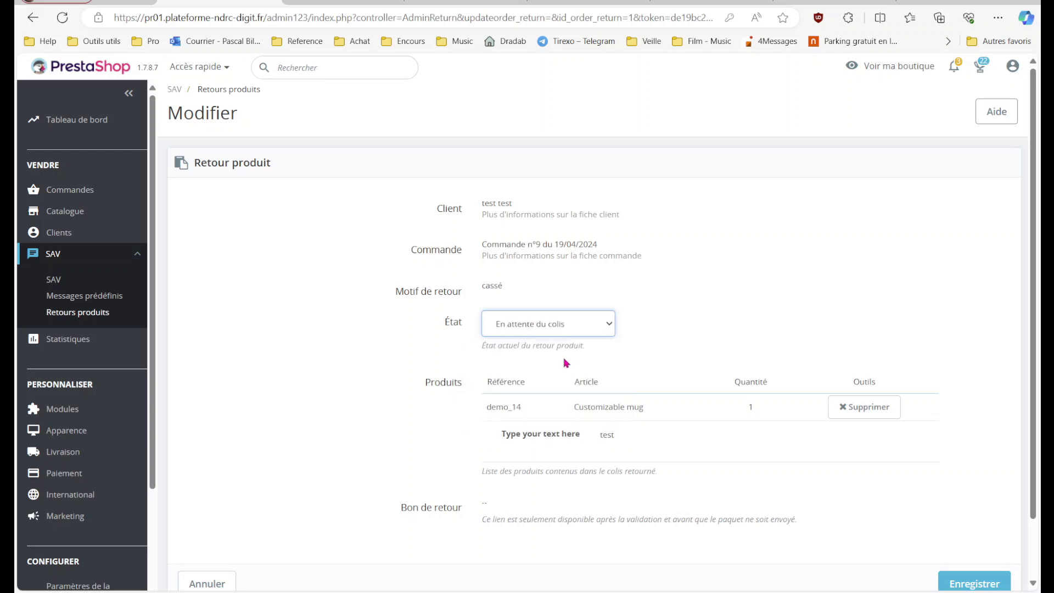
- Try the states "Colis reçu" and "Retour refusé" for the Customizable mug return
left_click(579, 328)
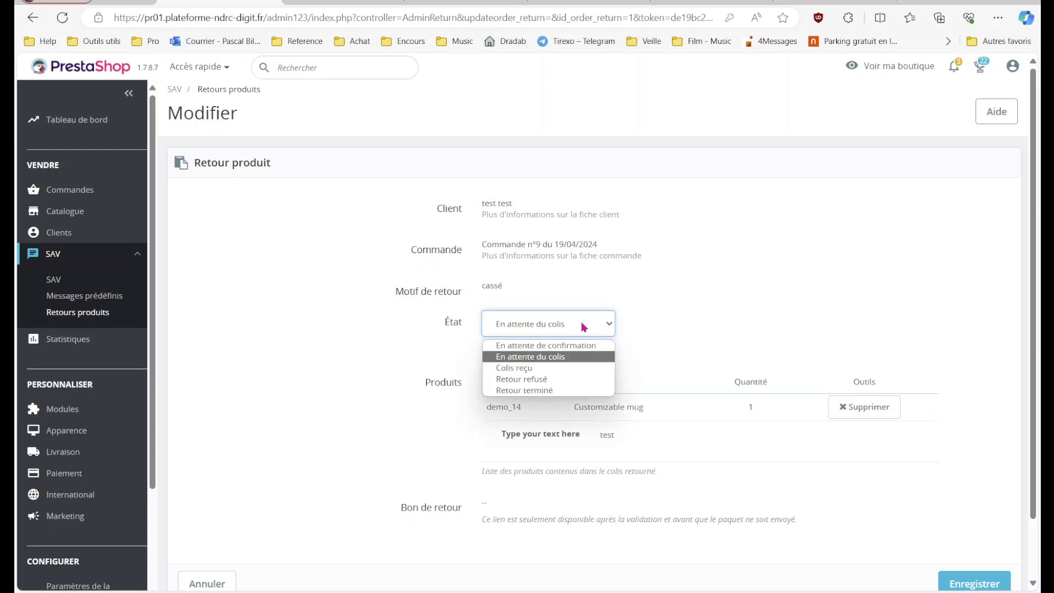
left_click(556, 368)
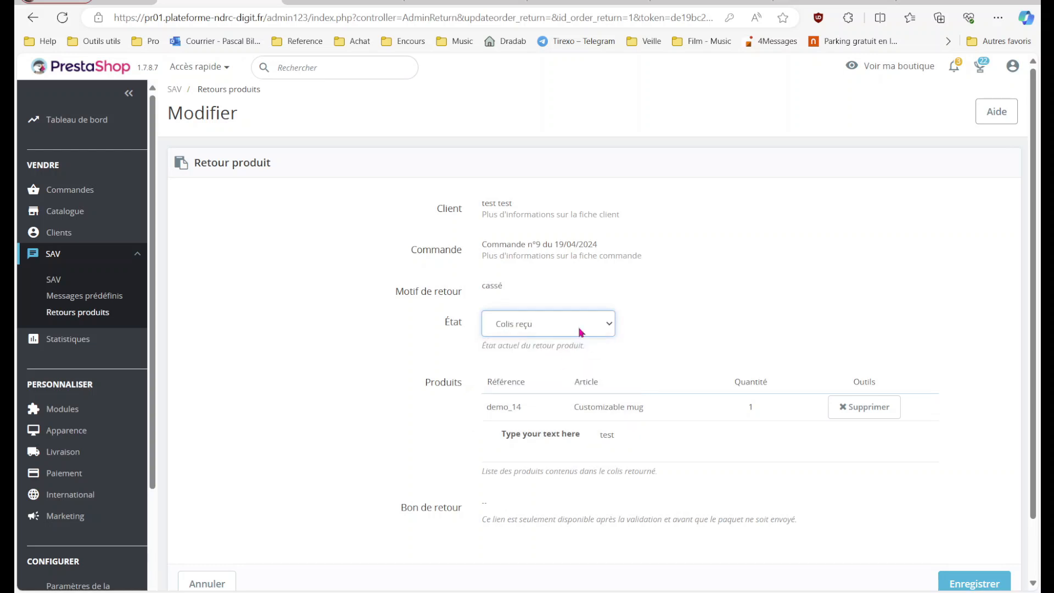
left_click(580, 328)
left_click(545, 380)
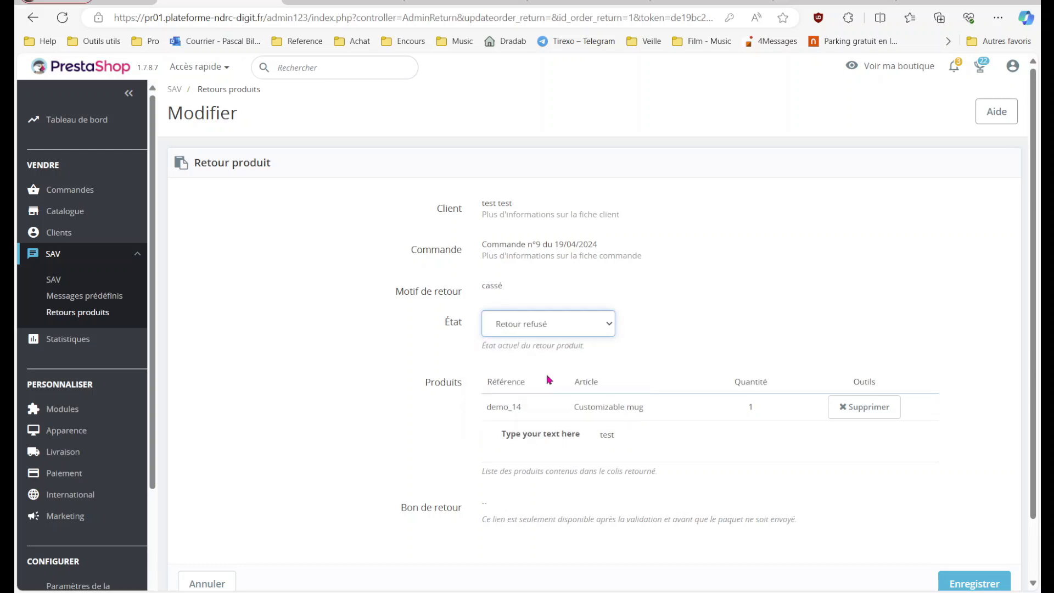
- Set the Customizable mug return's state to "Retour terminé" and save the return
left_click(578, 328)
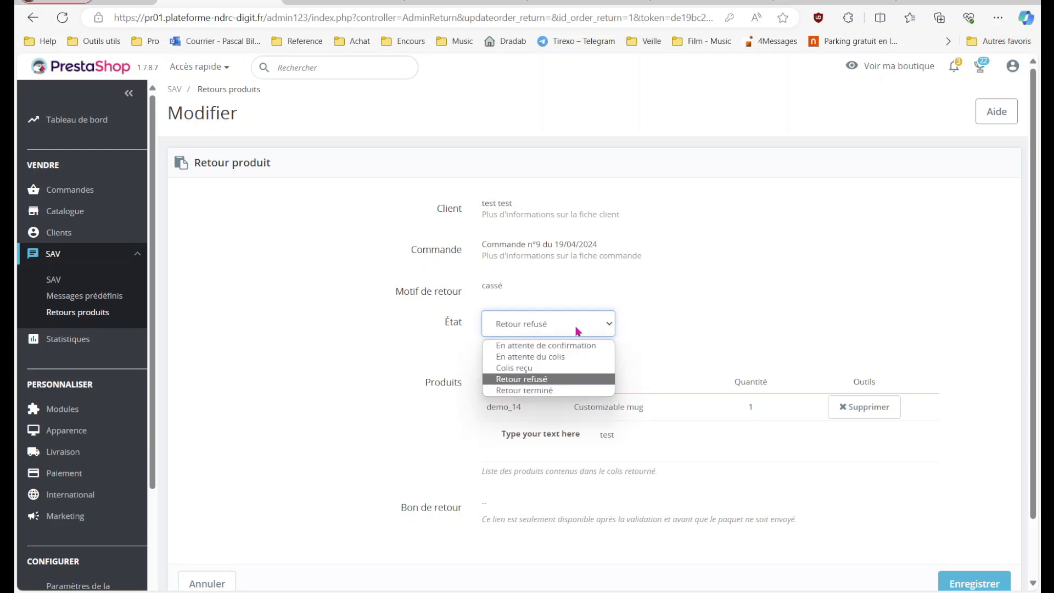
left_click(570, 397)
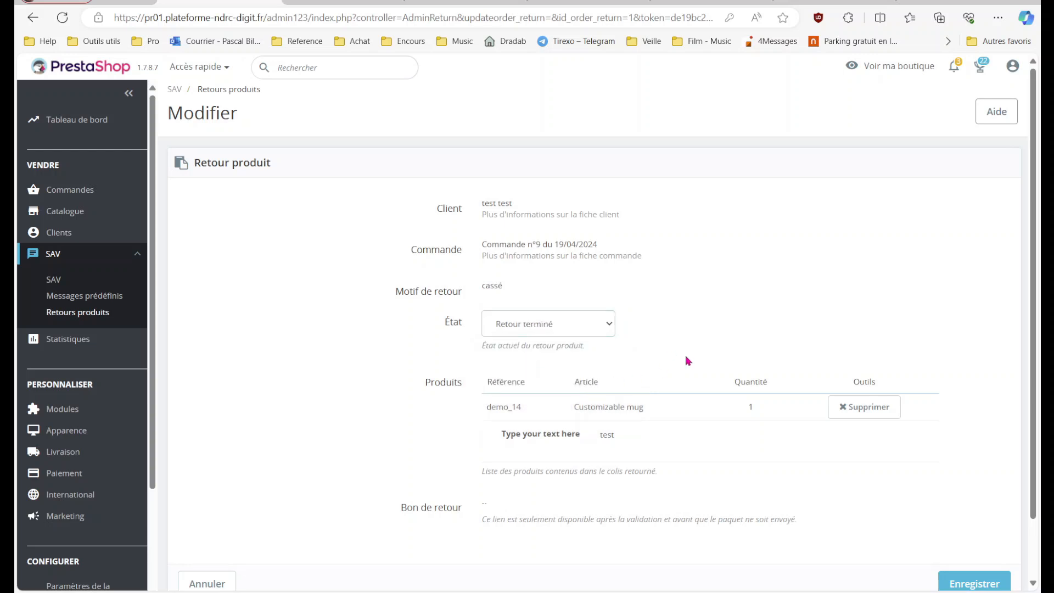
scroll(689, 358, "down", 2)
left_click(958, 517)
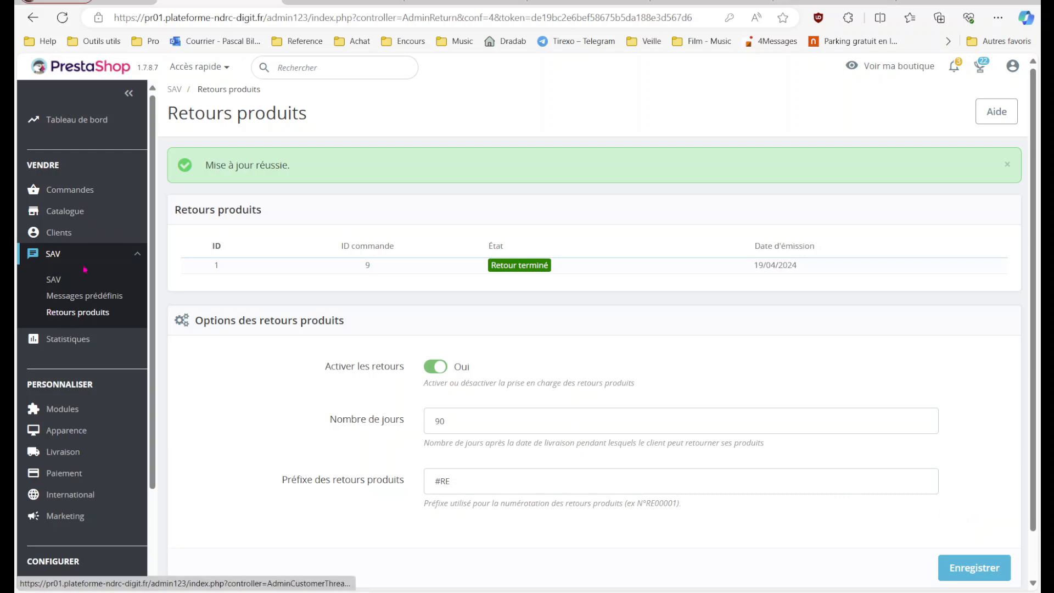
- Reopen the completed product return and review its order, reason, state, products and return slip
left_click(86, 199)
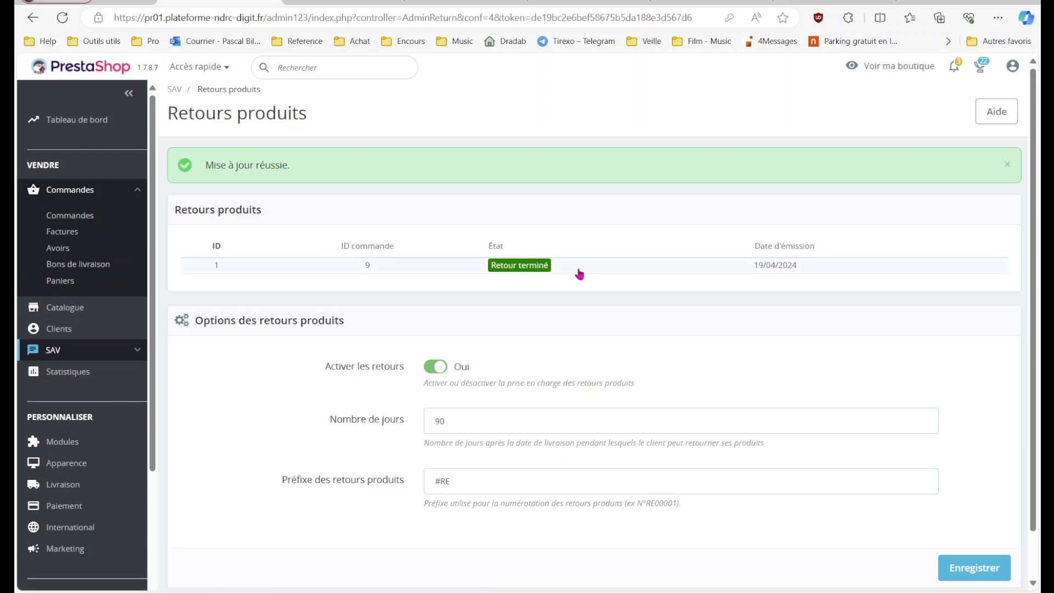
left_click(366, 271)
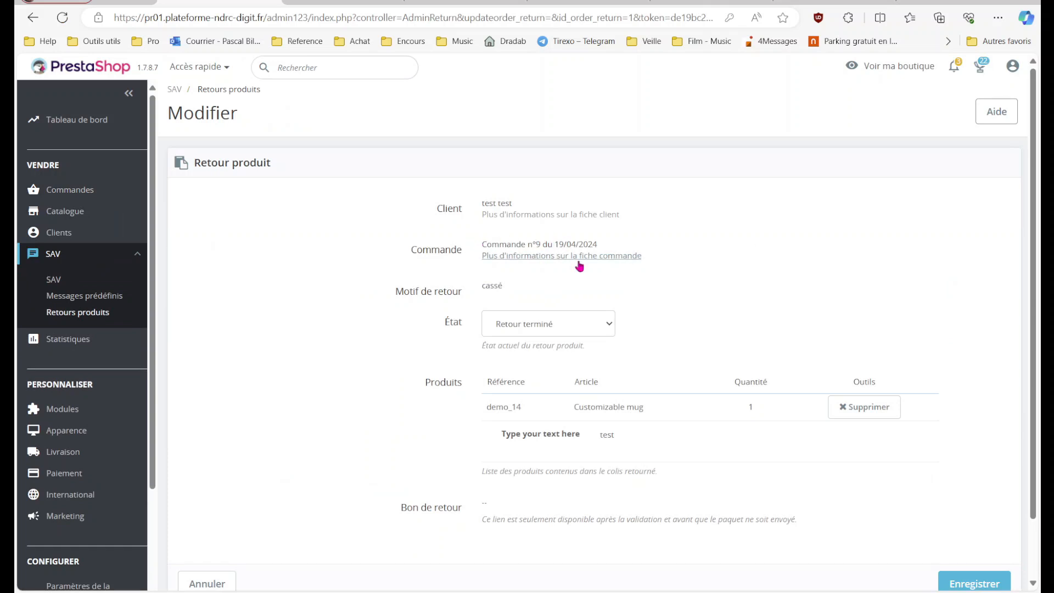
scroll(582, 272, "down", 1)
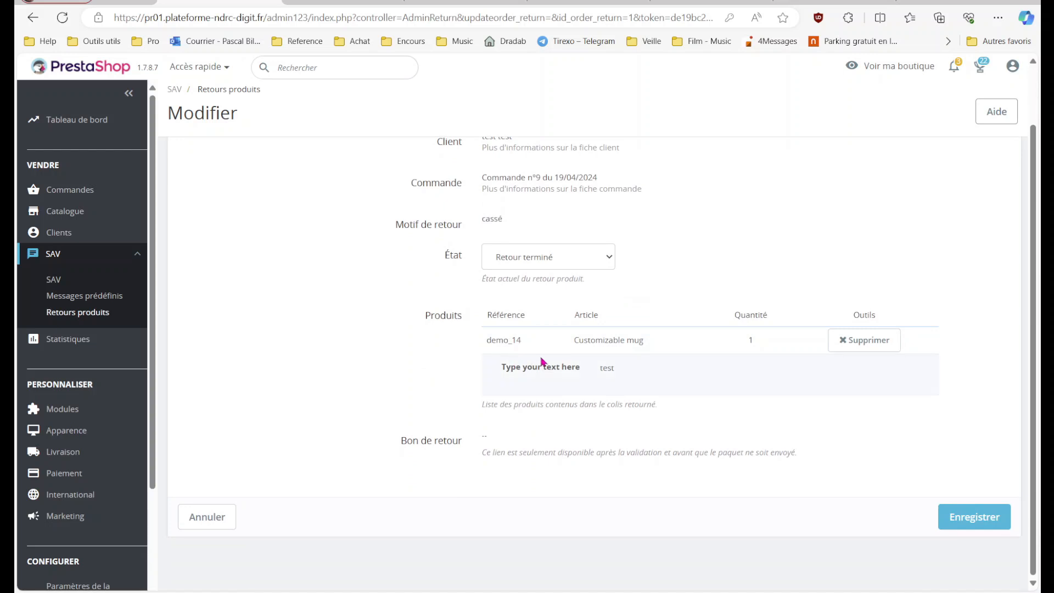
- In the orders list, open the 21,30 $ order awaiting payment by cheque and update its status to "Livré"
mouse_move(71, 190)
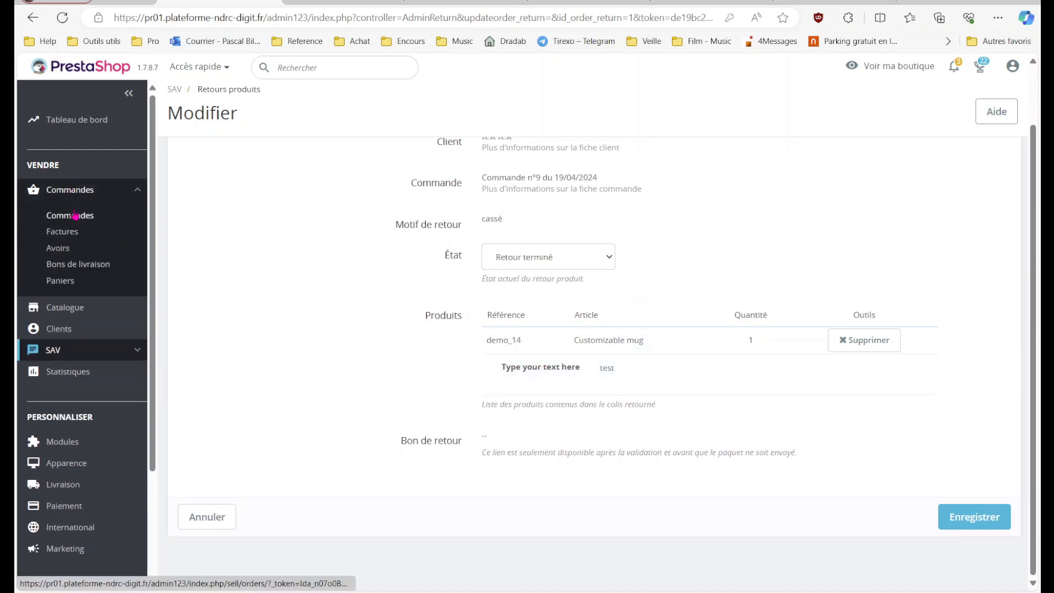
left_click(74, 216)
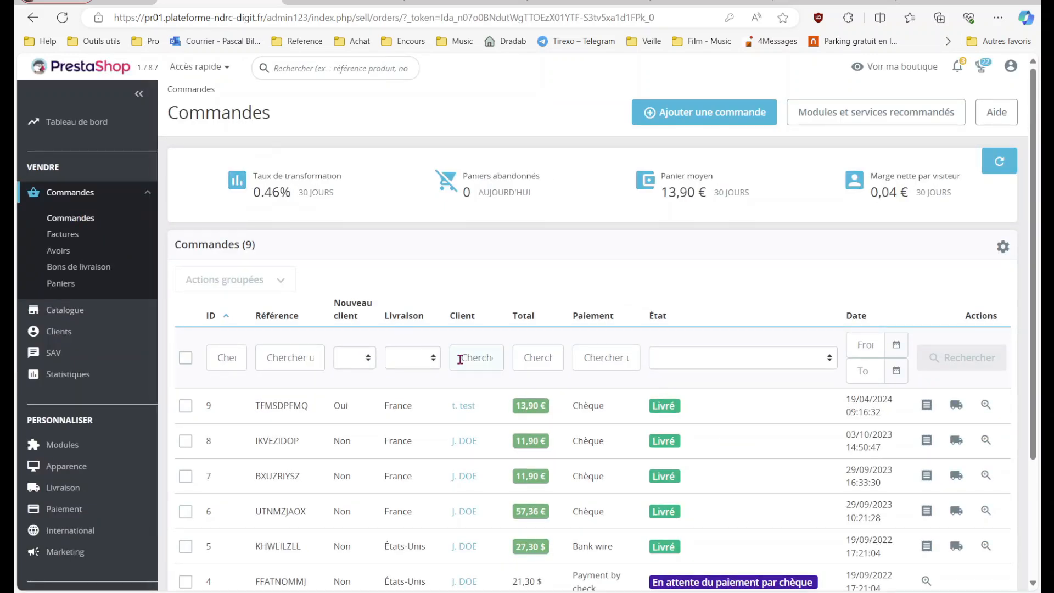
scroll(459, 359, "down", 3)
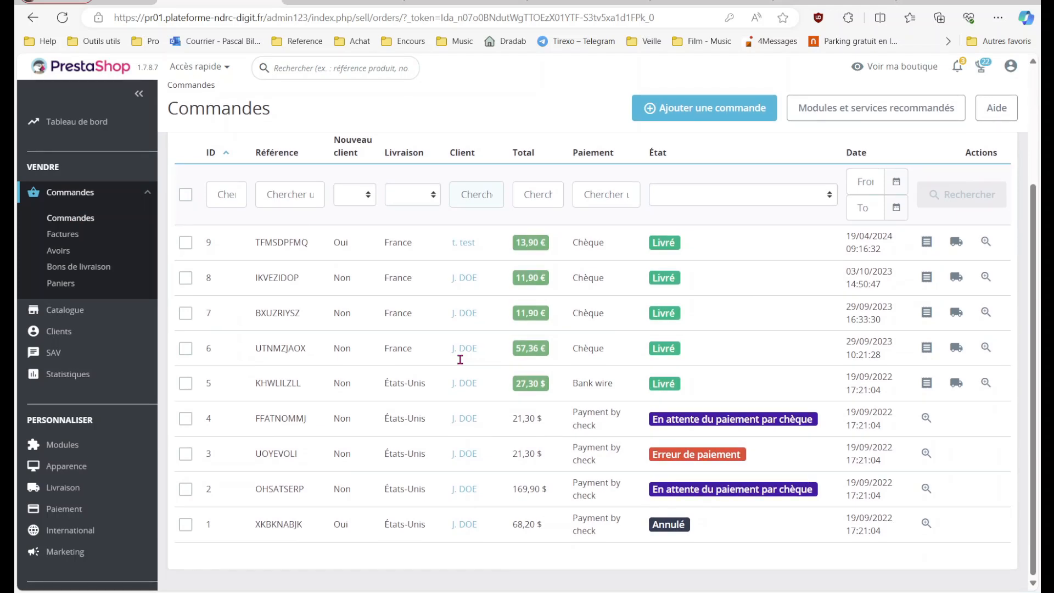
scroll(460, 359, "up", 1)
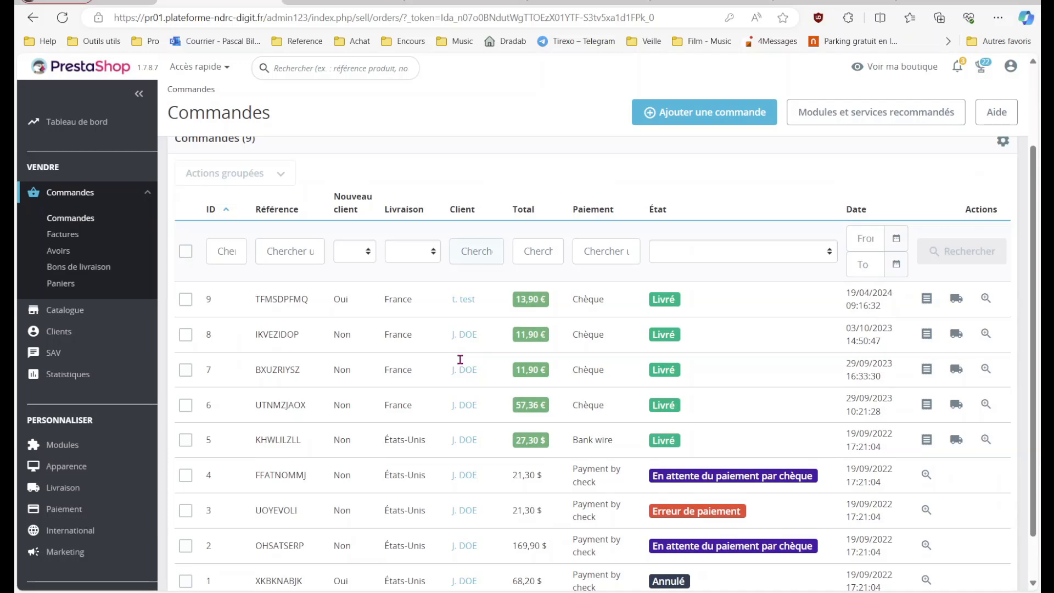
scroll(460, 359, "down", 1)
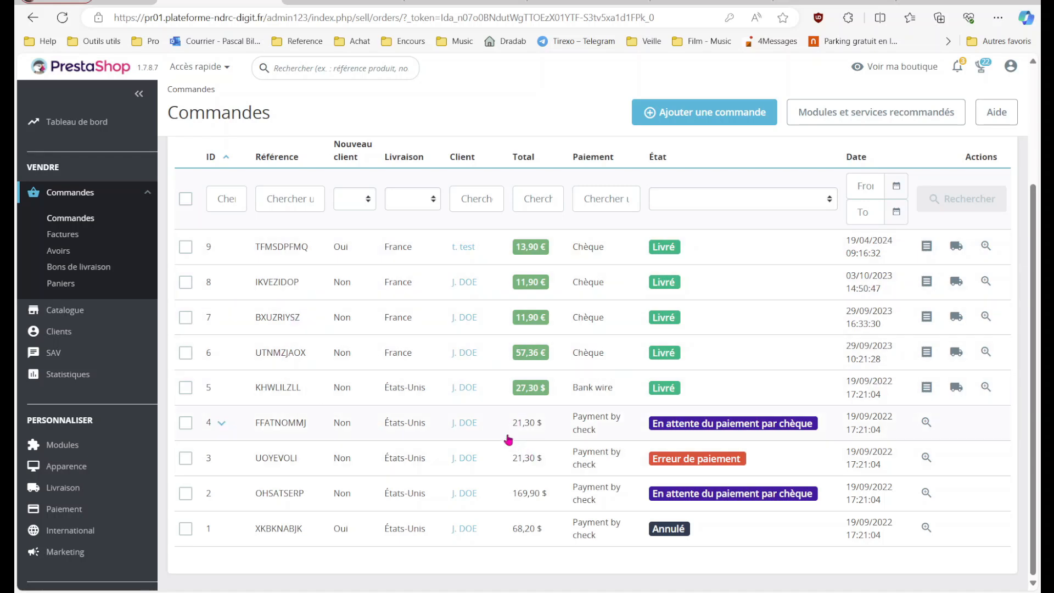
left_click(335, 431)
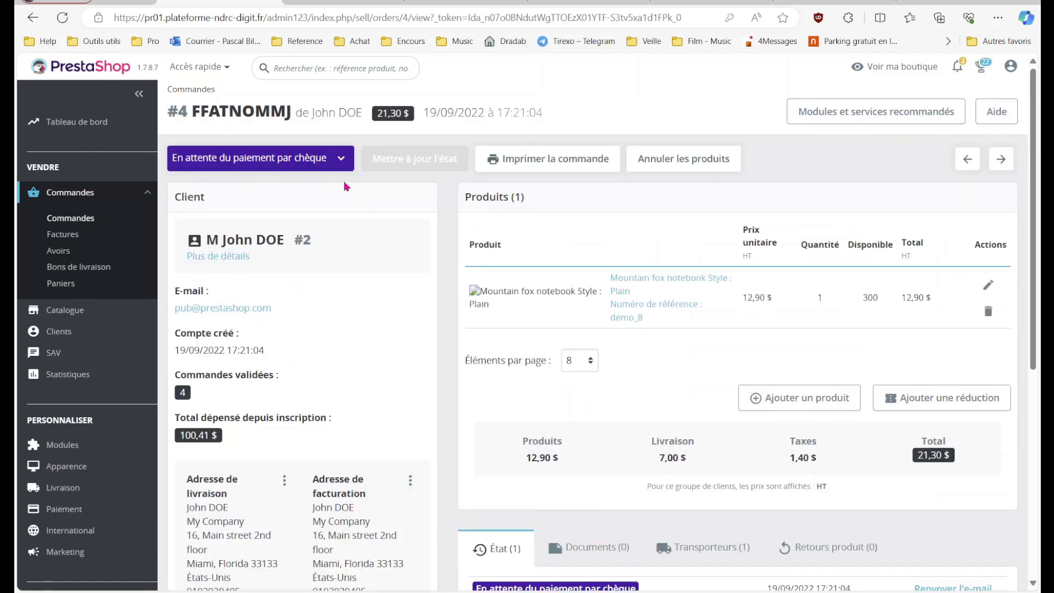
left_click(342, 160)
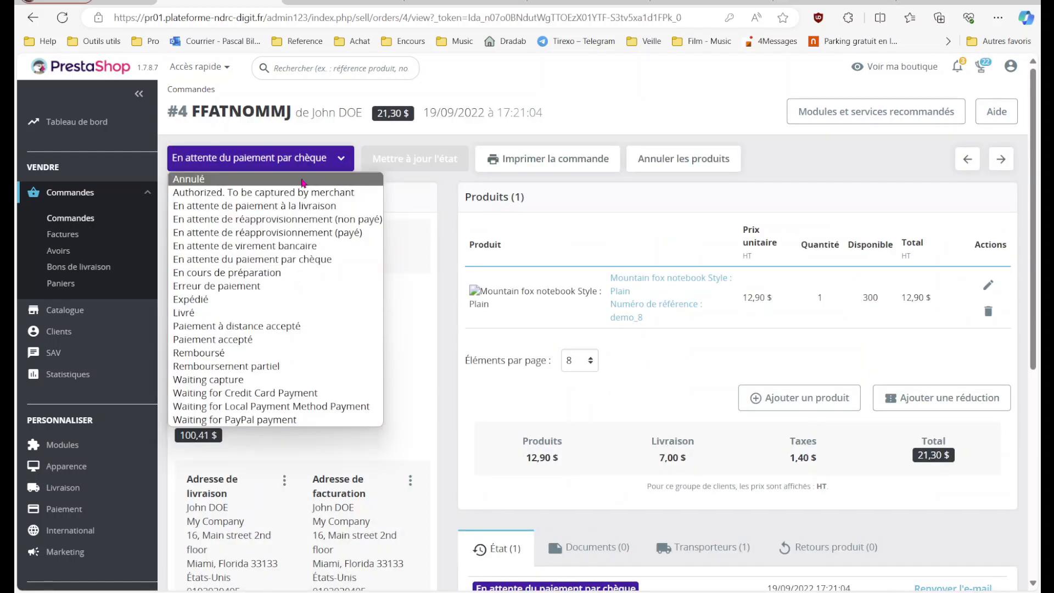
left_click(302, 312)
left_click(433, 161)
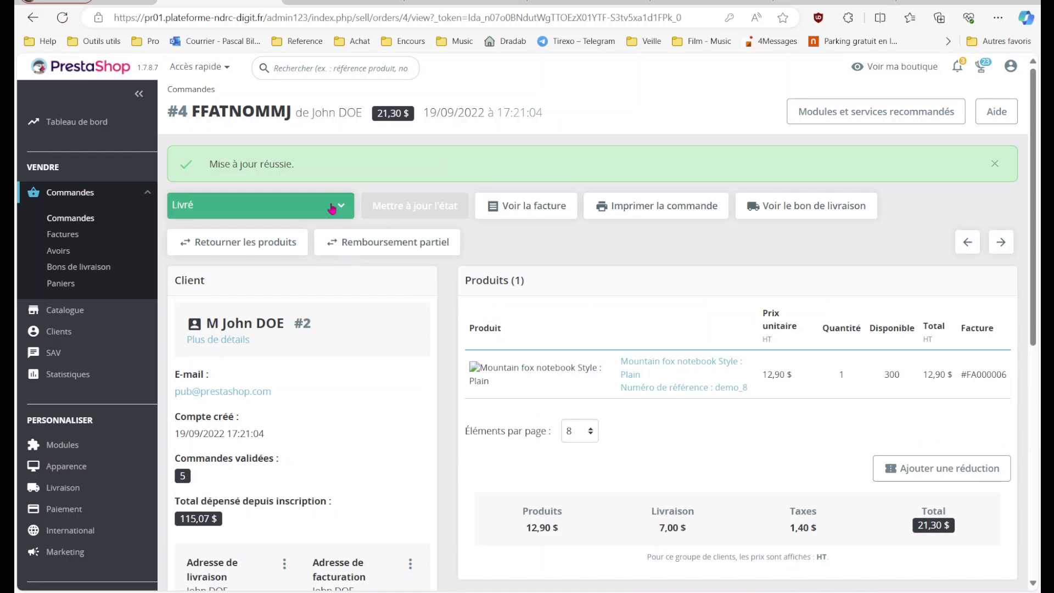
- Choose the status "Annulé" without applying it and select one Mountain fox notebook in the order's product return form
left_click(272, 200)
left_click(254, 226)
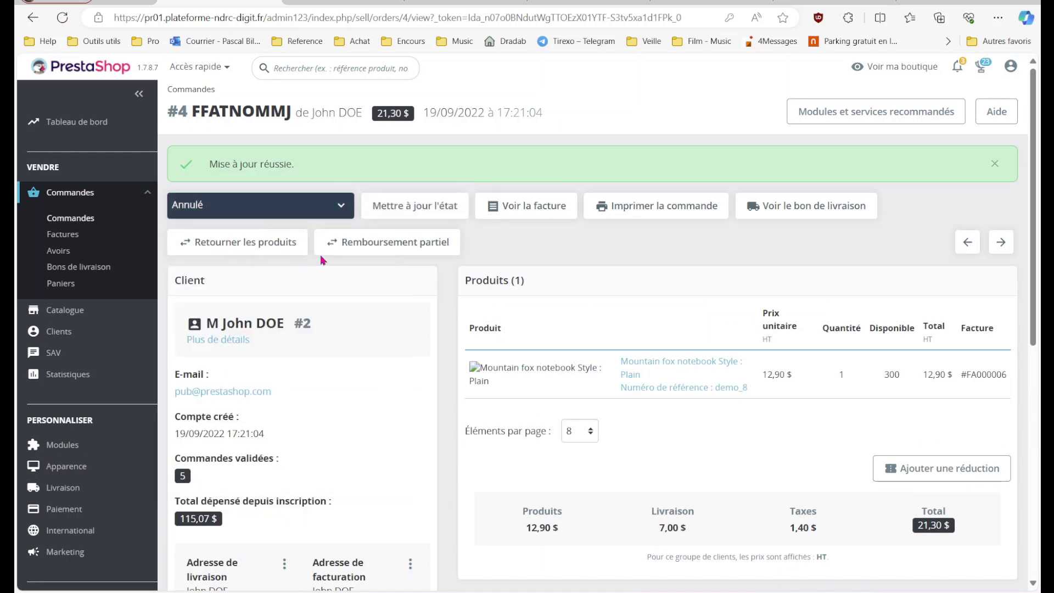
left_click(288, 250)
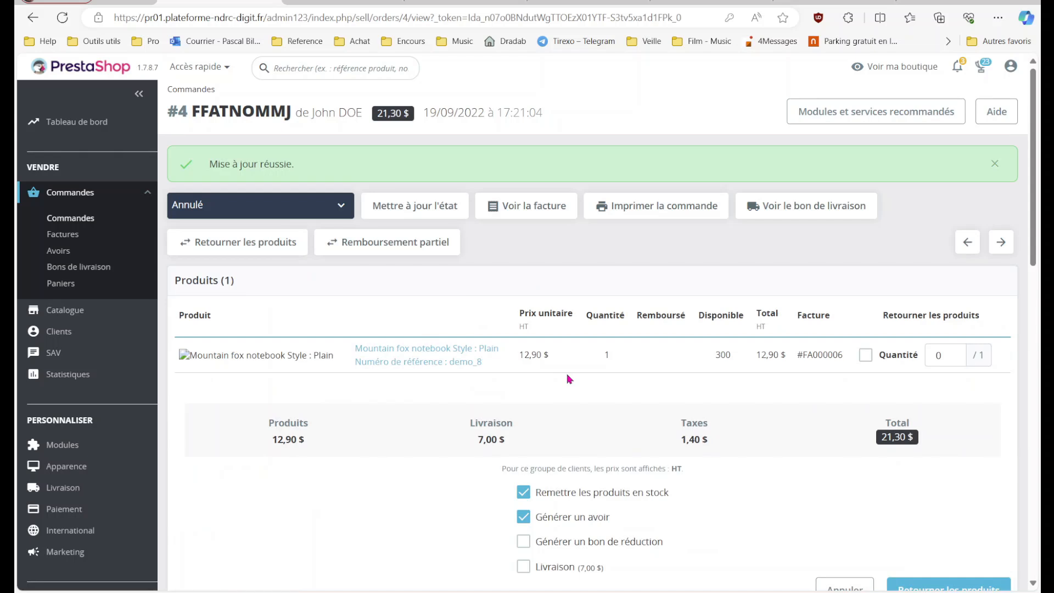
scroll(566, 374, "down", 2)
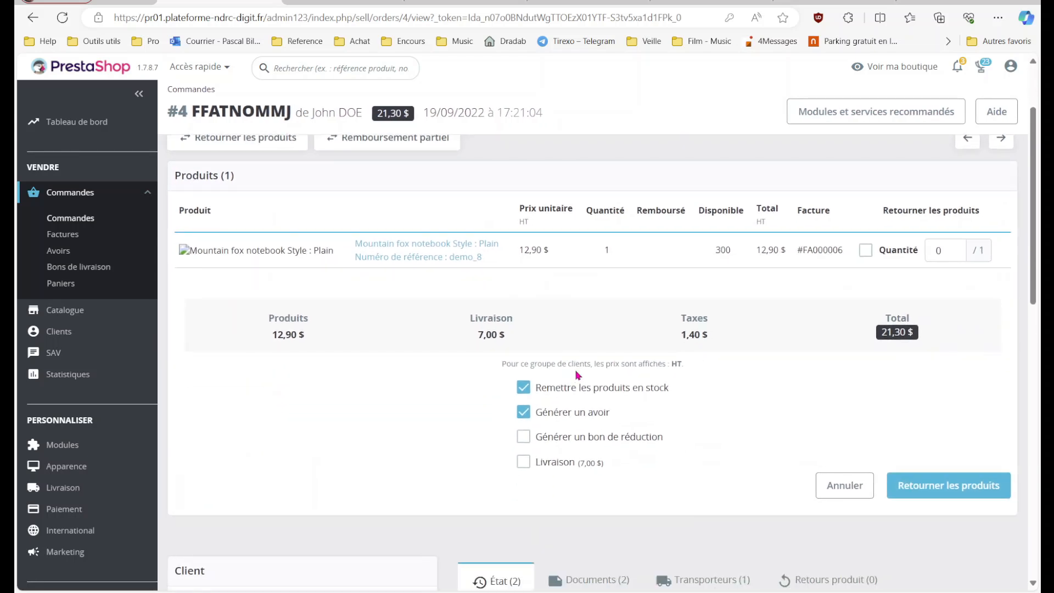
left_click(865, 250)
scroll(428, 417, "up", 1)
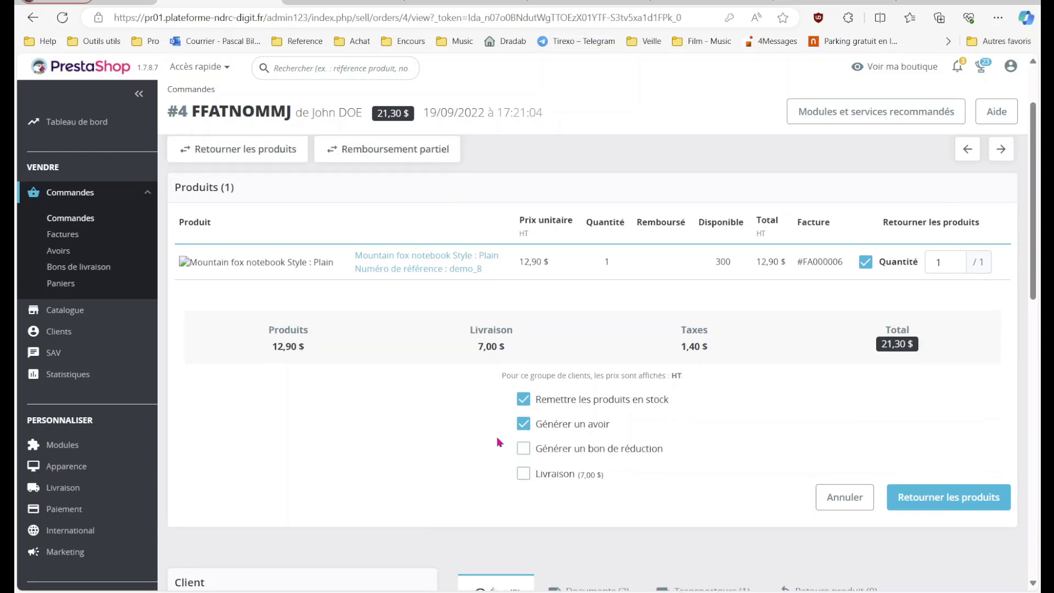
scroll(397, 235, "up", 1)
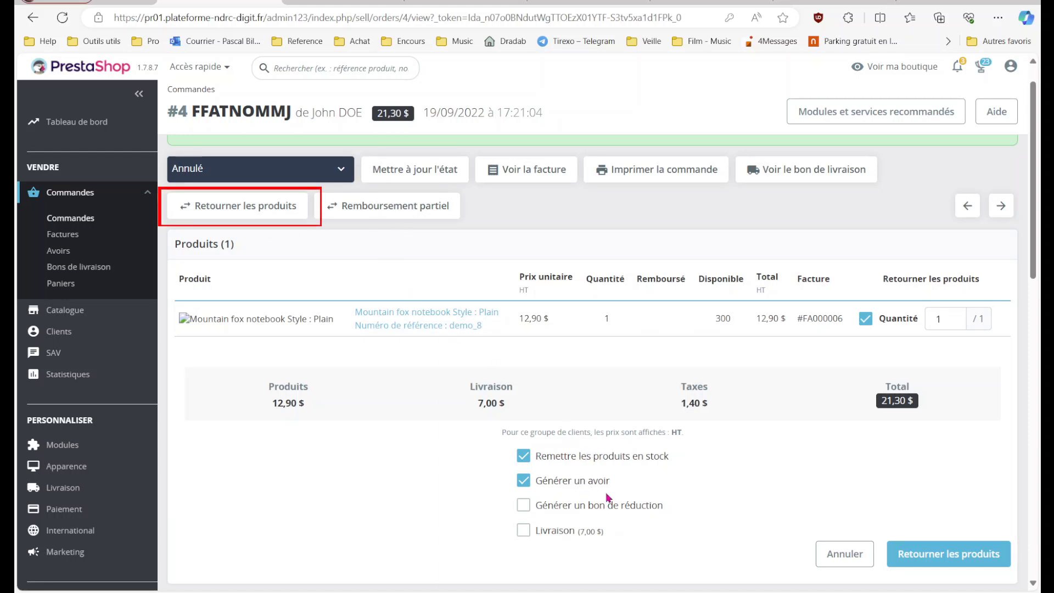
- Switch the order to a partial refund, enter 20 $ as the shipping refund, and review the refund options
left_click(395, 204)
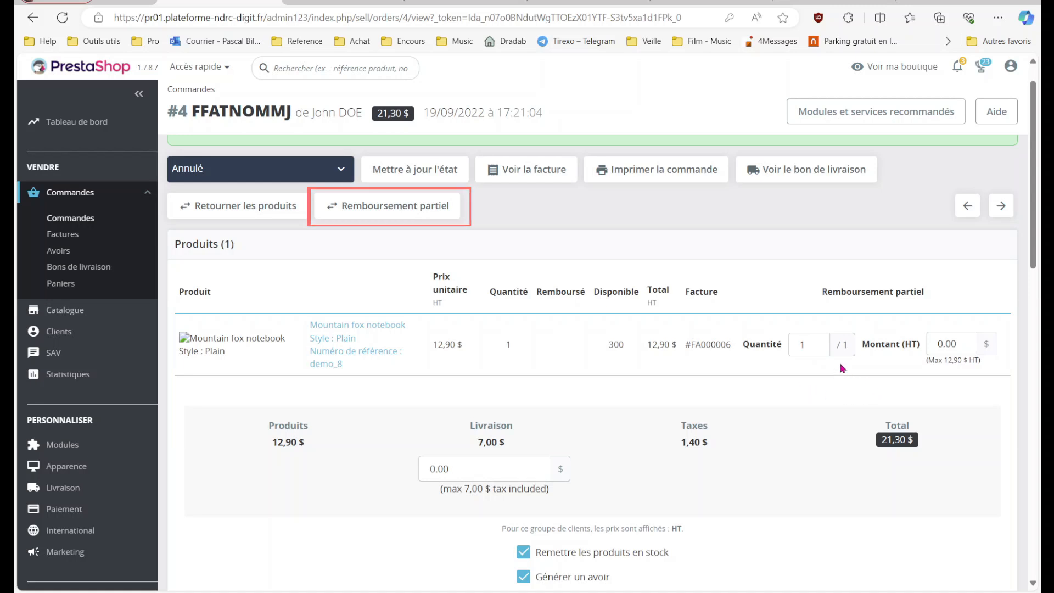
double_click(437, 470)
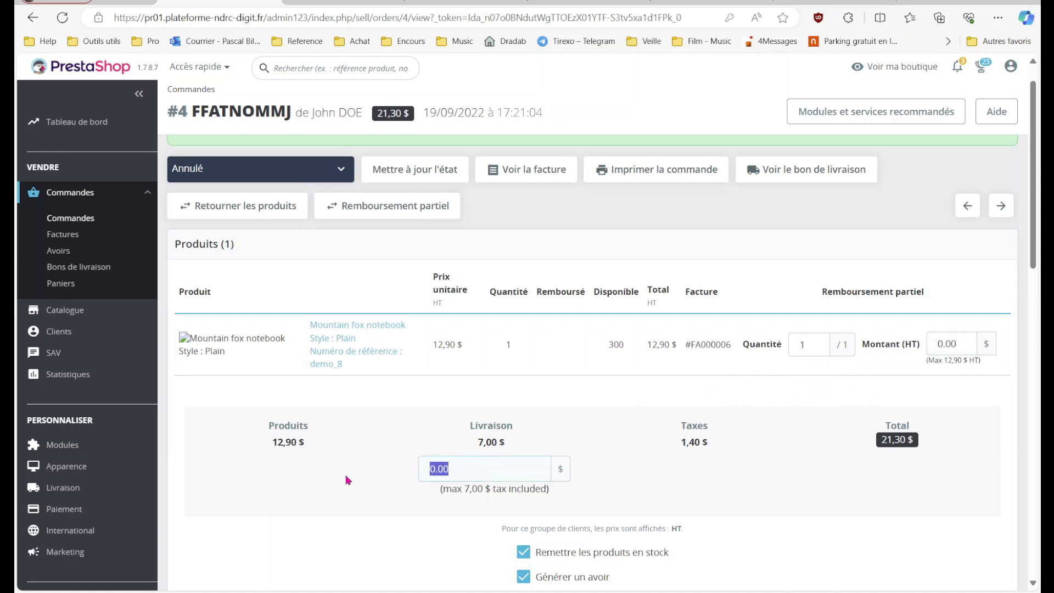
type("3")
key("BackSpace")
type("20")
scroll(561, 404, "down", 4)
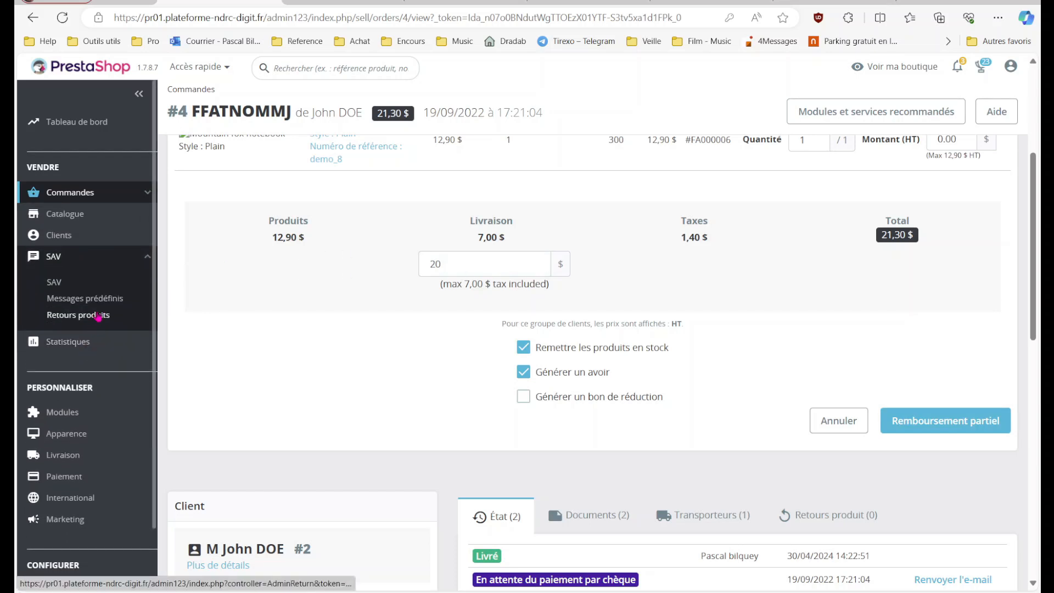
- Go back to the orders list, then check the skills checklist PDF in Acrobat and return to PrestaShop
mouse_move(81, 206)
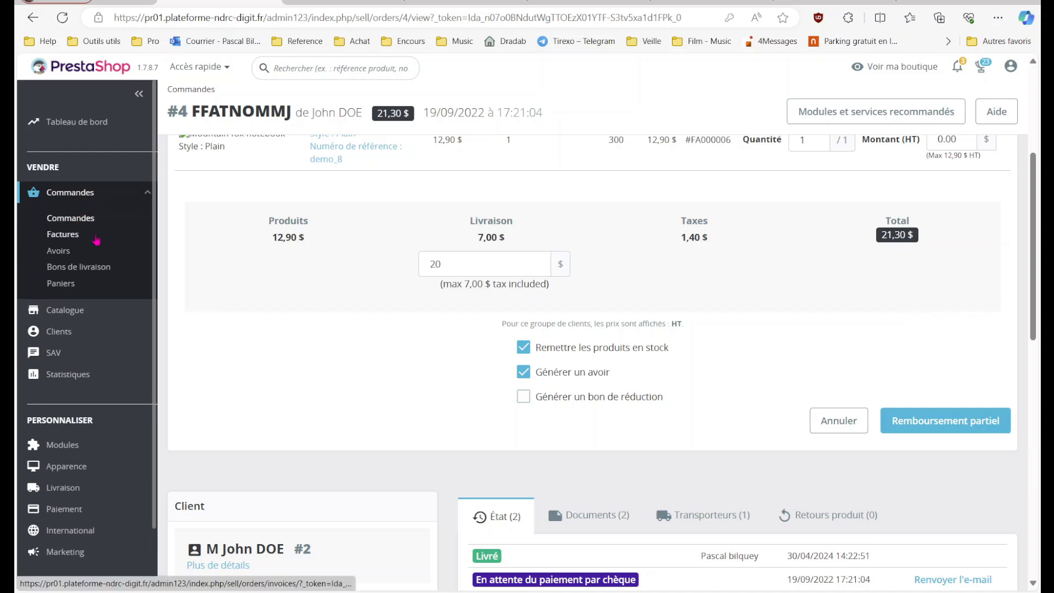
left_click(87, 222)
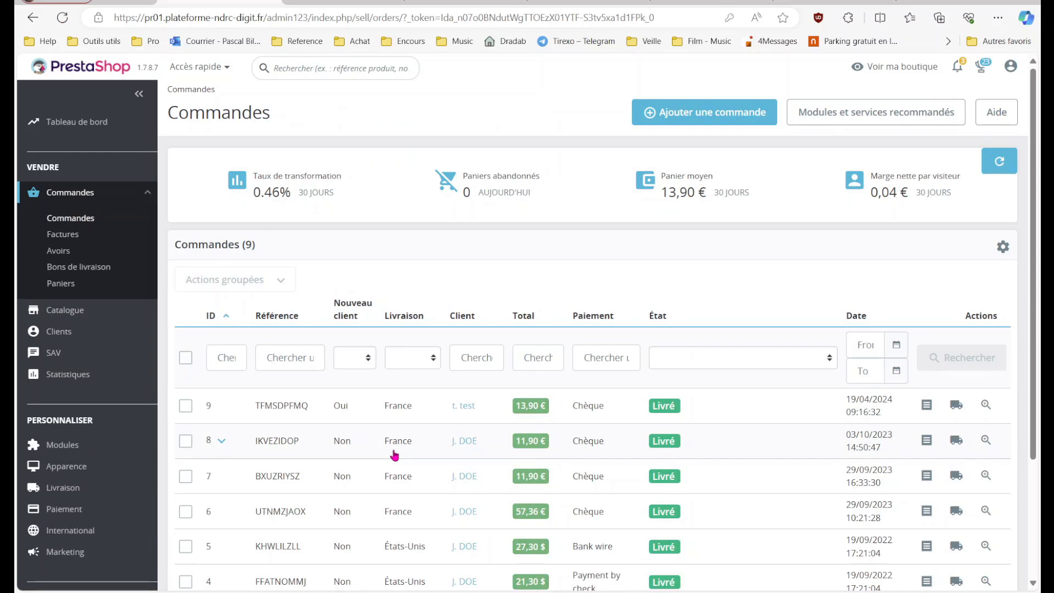
key("alt+Tab")
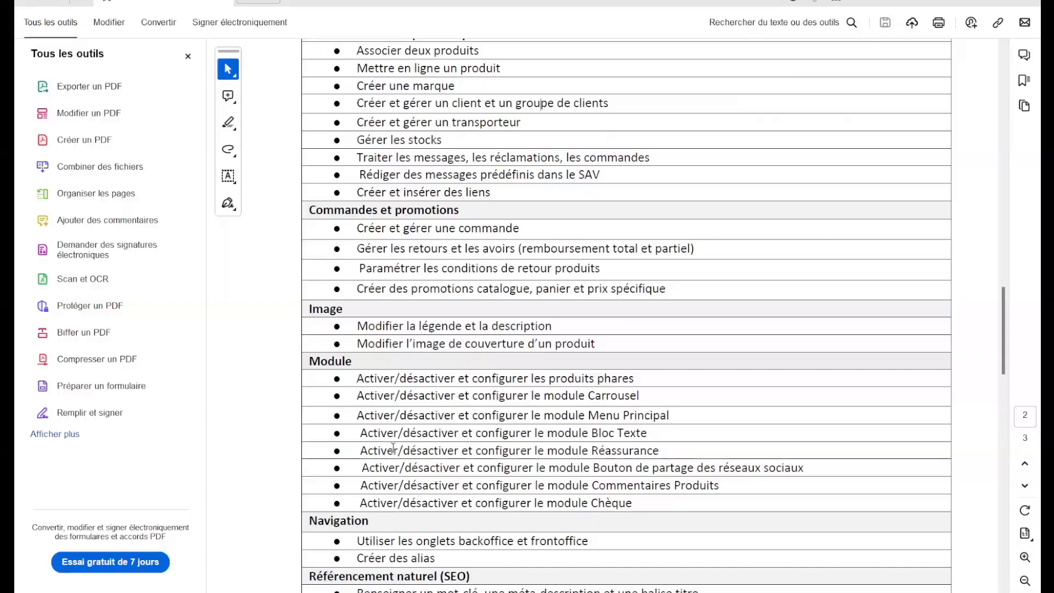
key("alt+Tab")
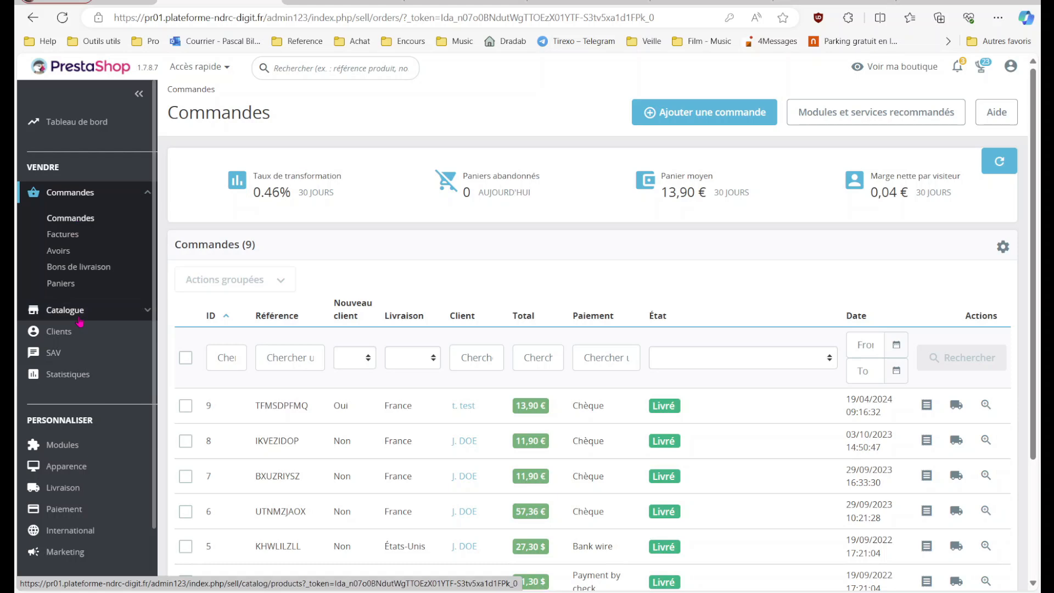
- Open the Camera Gopro product from the catalogue and go to its specific price settings
mouse_move(63, 311)
left_click(76, 243)
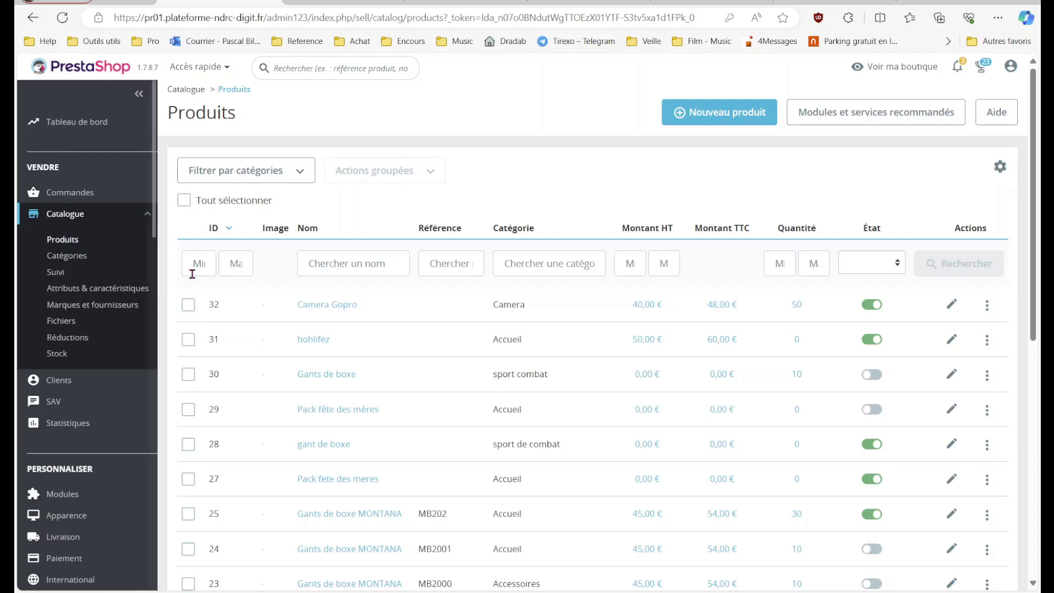
left_click(337, 305)
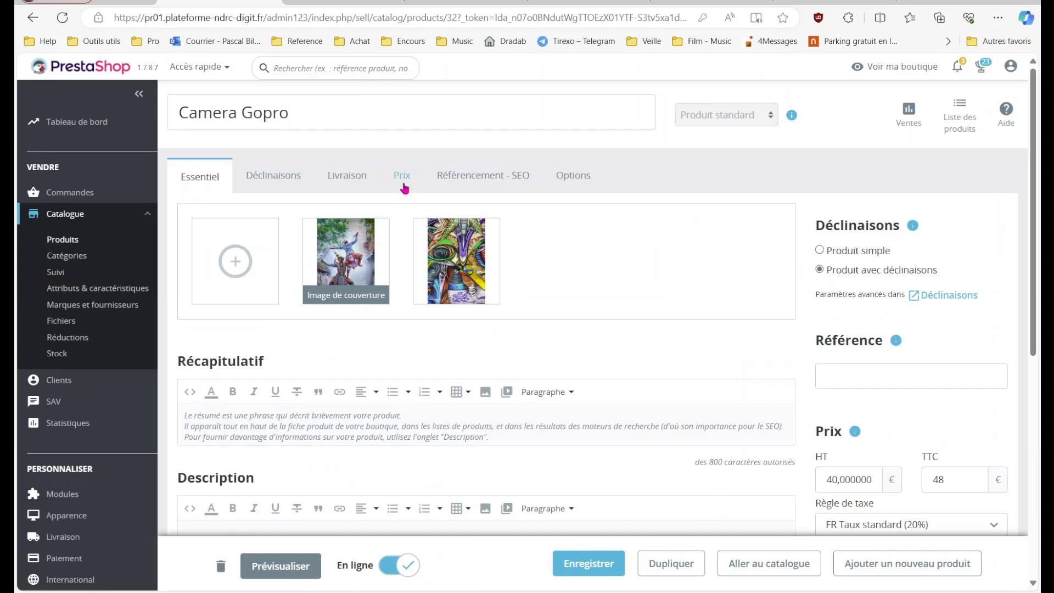
left_click(402, 177)
scroll(490, 490, "down", 3)
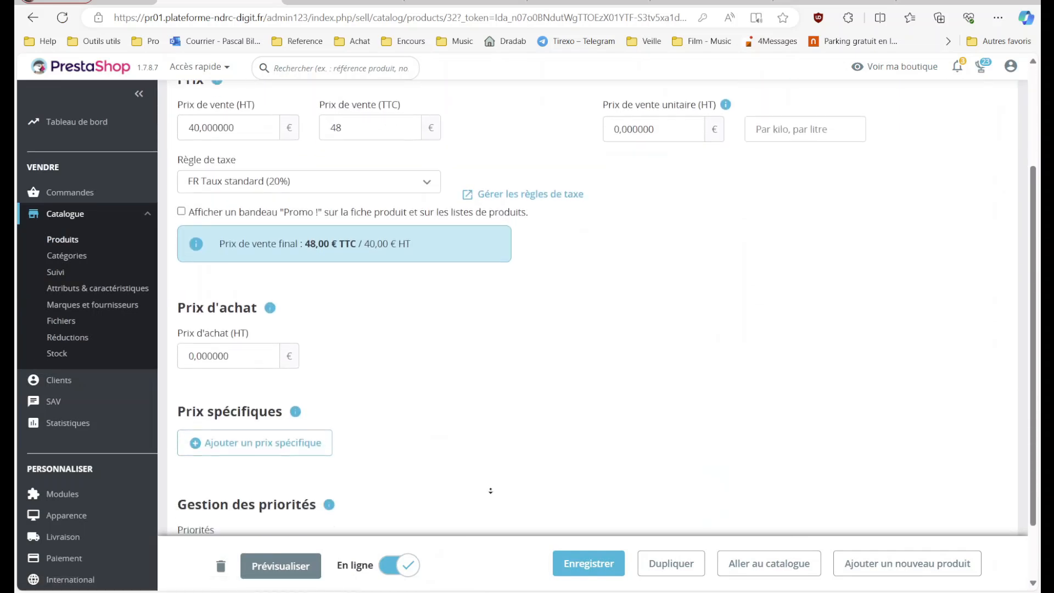
scroll(490, 490, "down", 1)
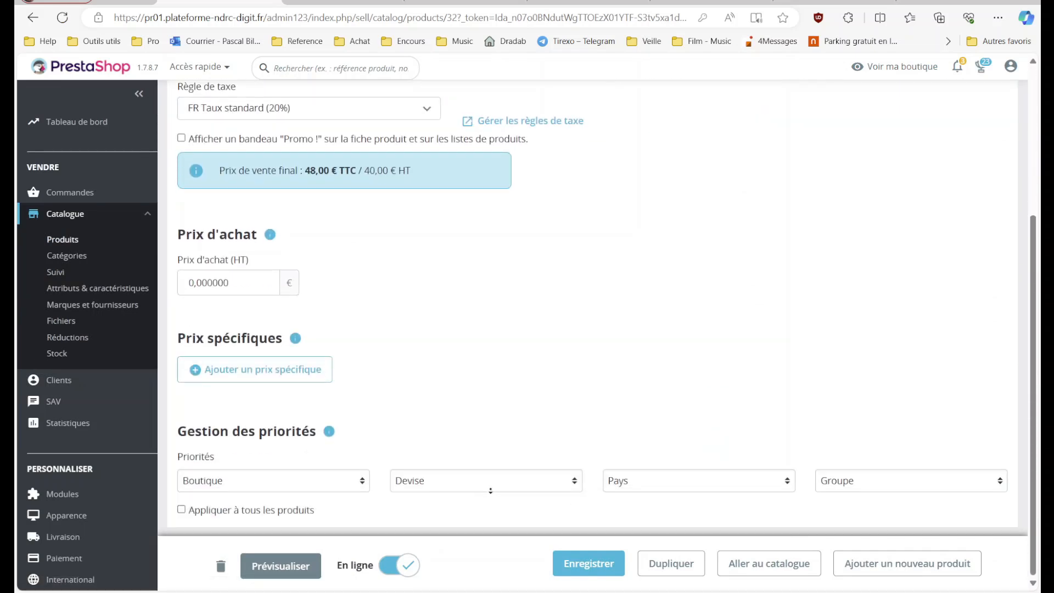
- Start a new specific price for the product and review its client, combination, validity date and minimum quantity conditions
left_click(234, 372)
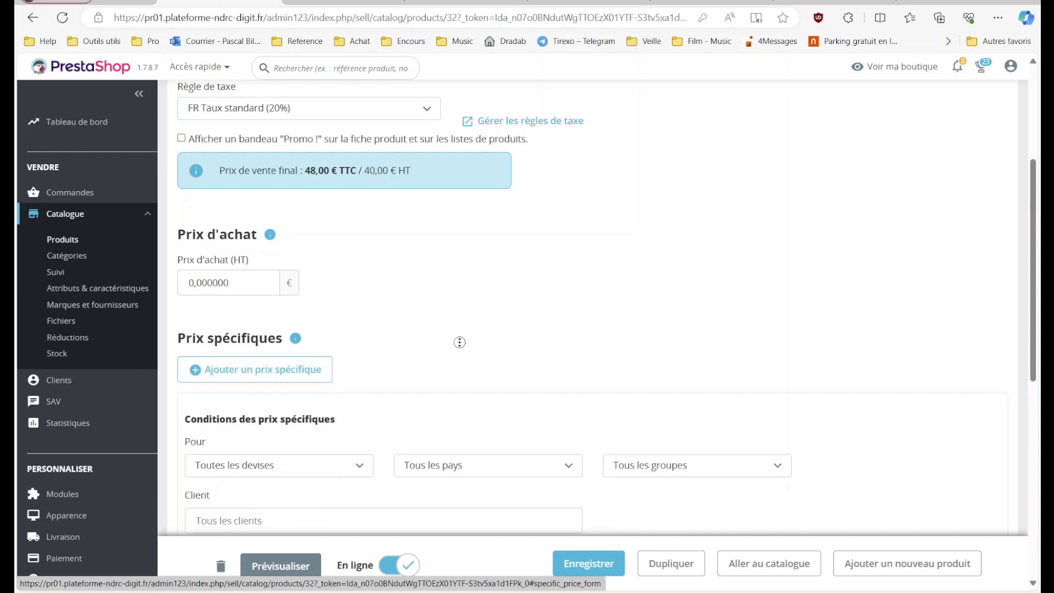
scroll(478, 383, "down", 1)
scroll(479, 383, "down", 4)
left_click(261, 295)
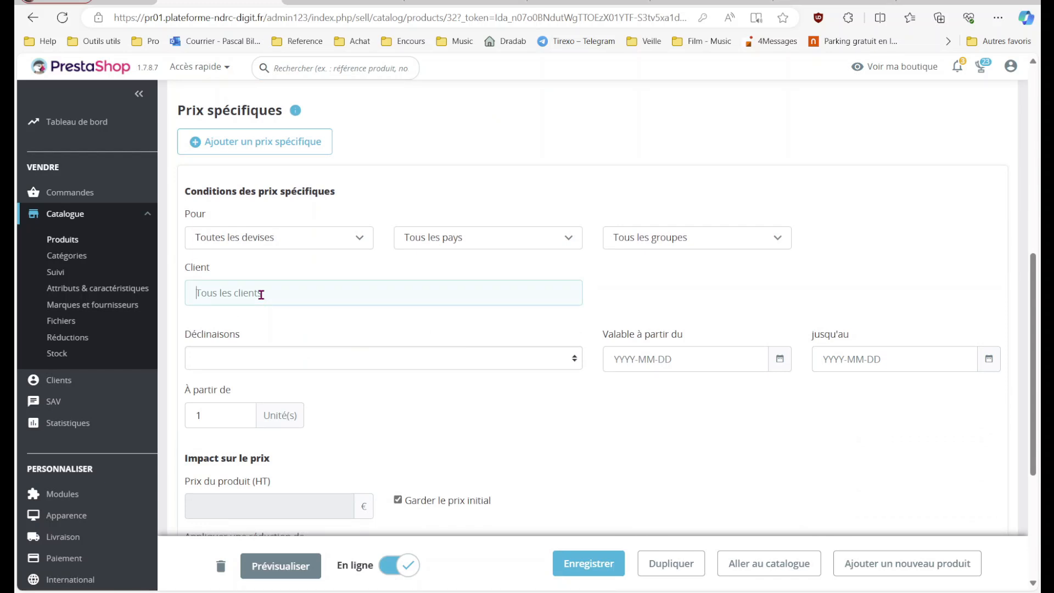
left_click(516, 357)
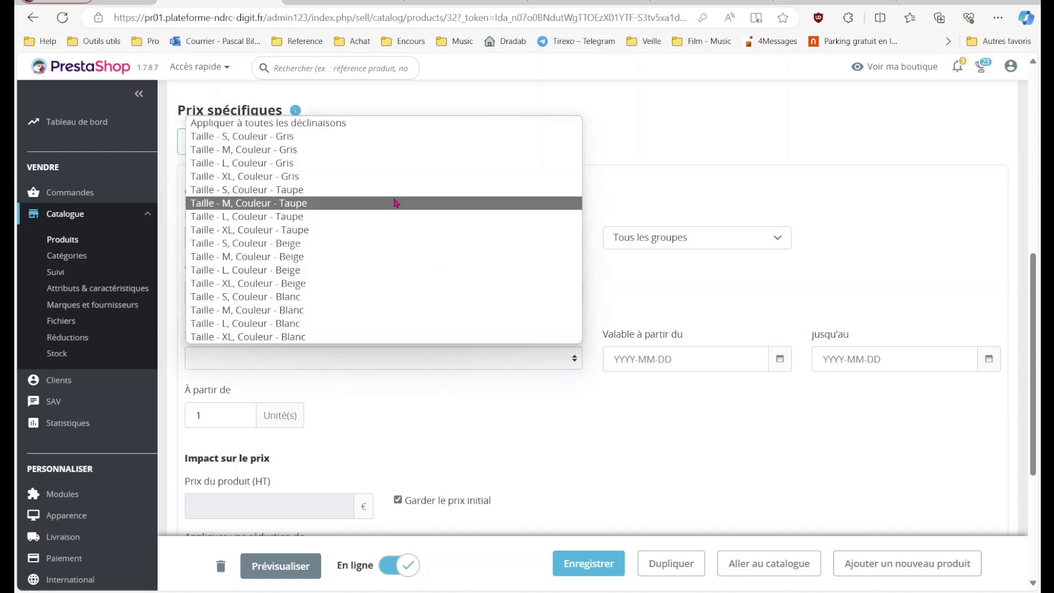
left_click(726, 366)
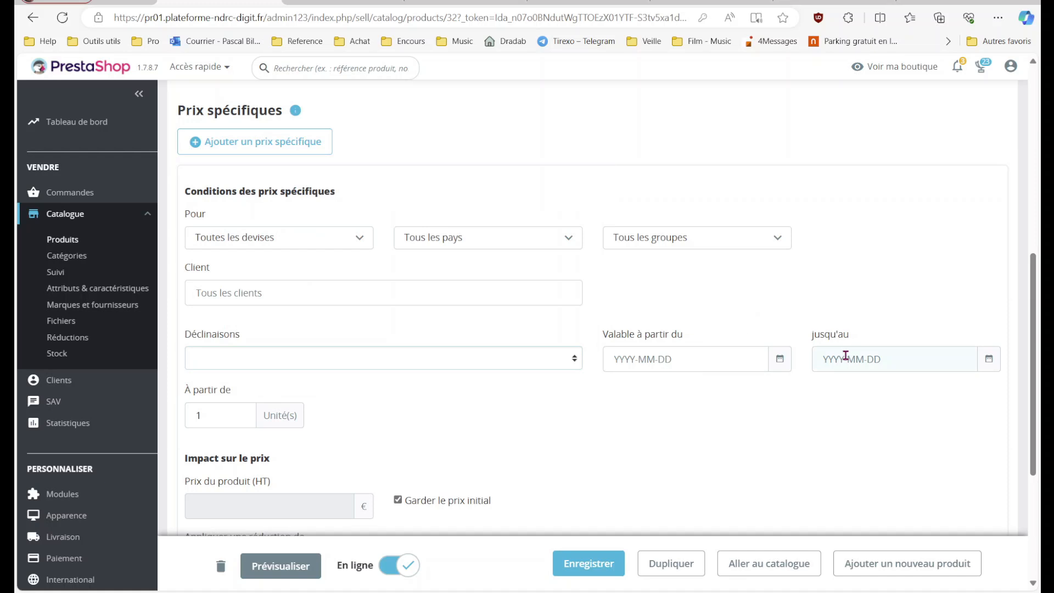
double_click(220, 414)
middle_click(442, 462)
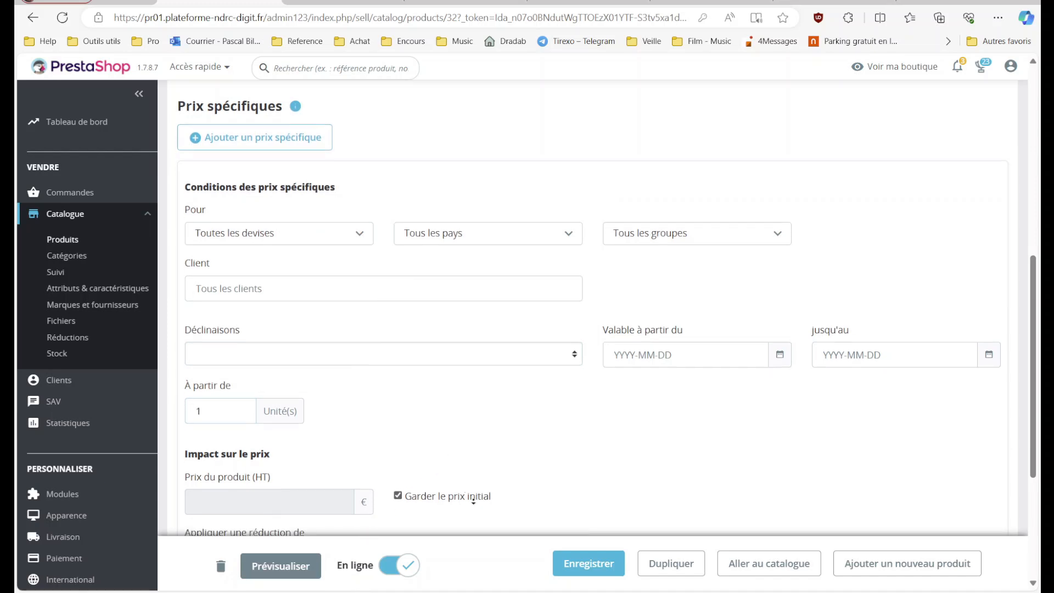
middle_click(475, 503)
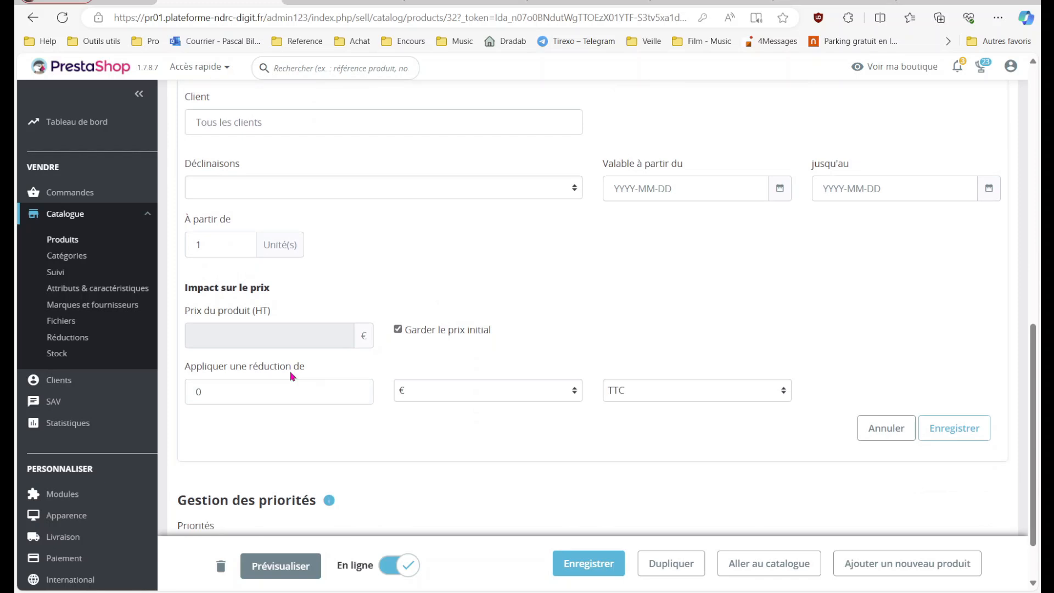
- Enter a reduction of 5 for the specific price, trying % as its unit before choosing €
left_click(467, 392)
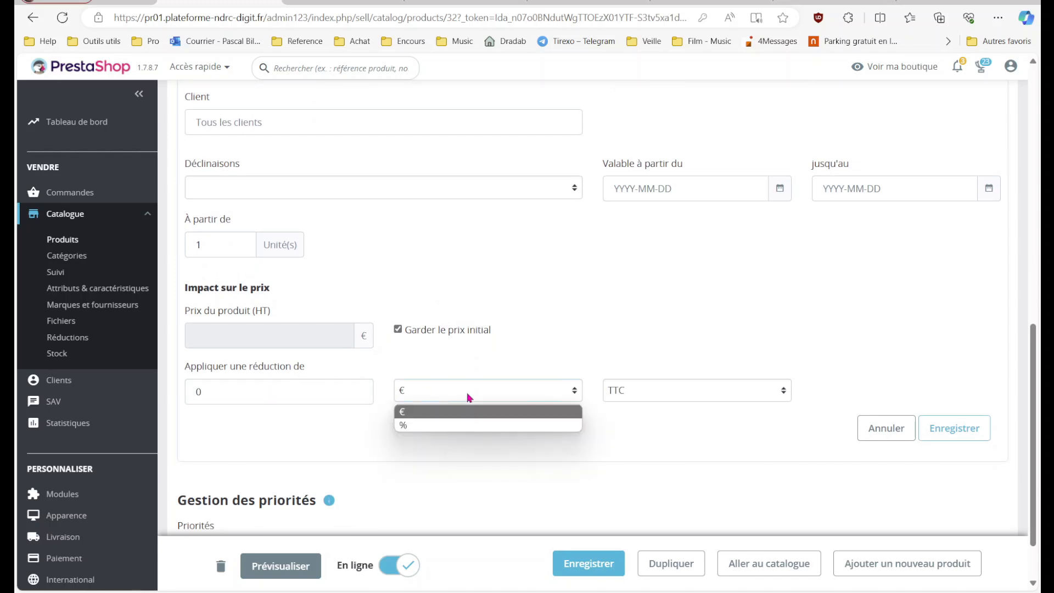
left_click(413, 424)
double_click(266, 392)
type("5")
left_click(532, 390)
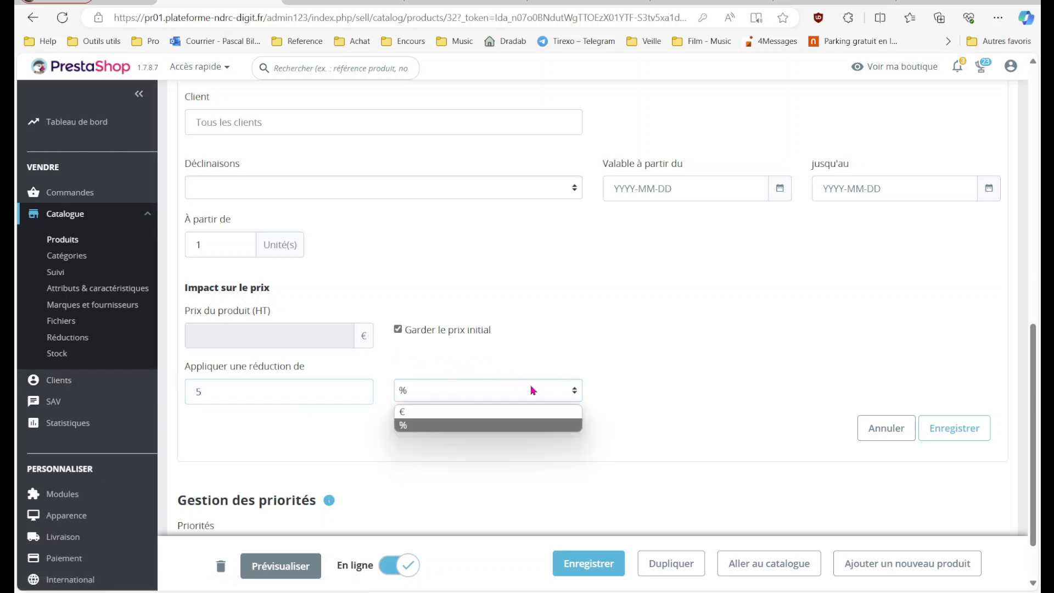
left_click(515, 411)
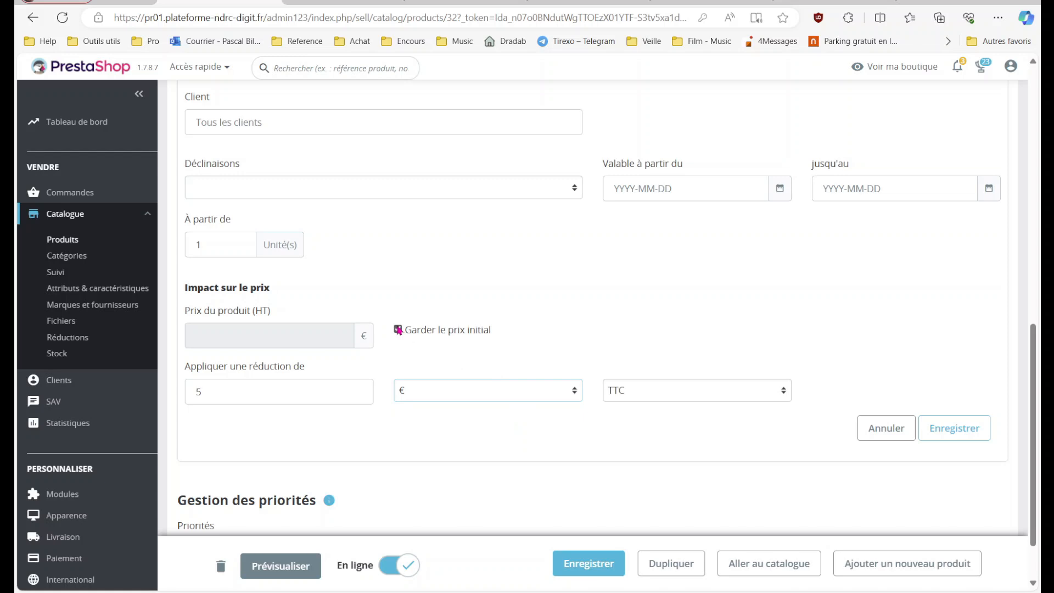
- Try a fixed pre-tax product price of 20 € instead of the initial price, and restore the option to keep the initial price
left_click(398, 330)
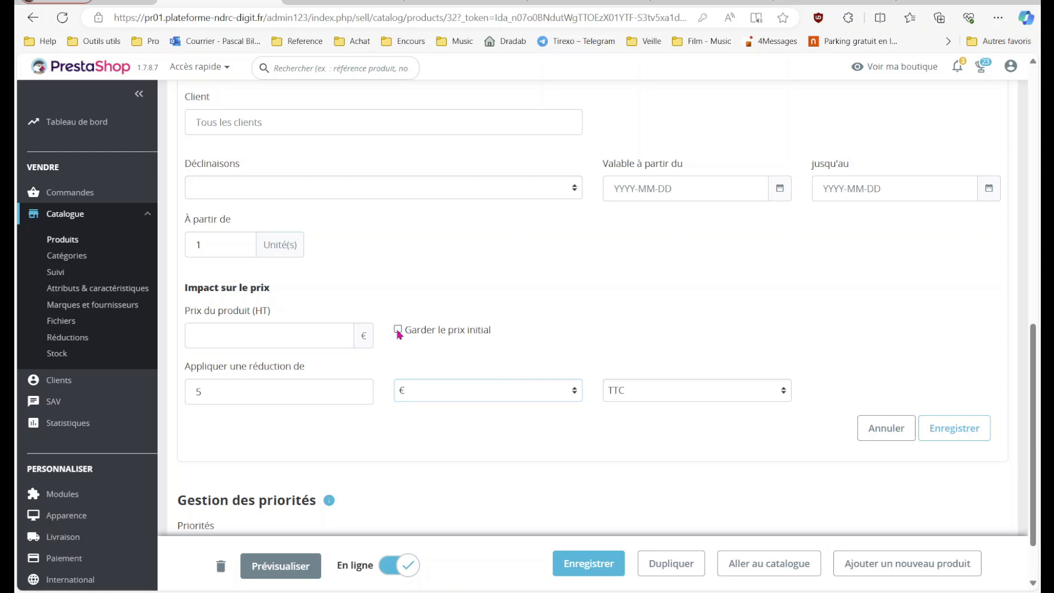
right_click(315, 337)
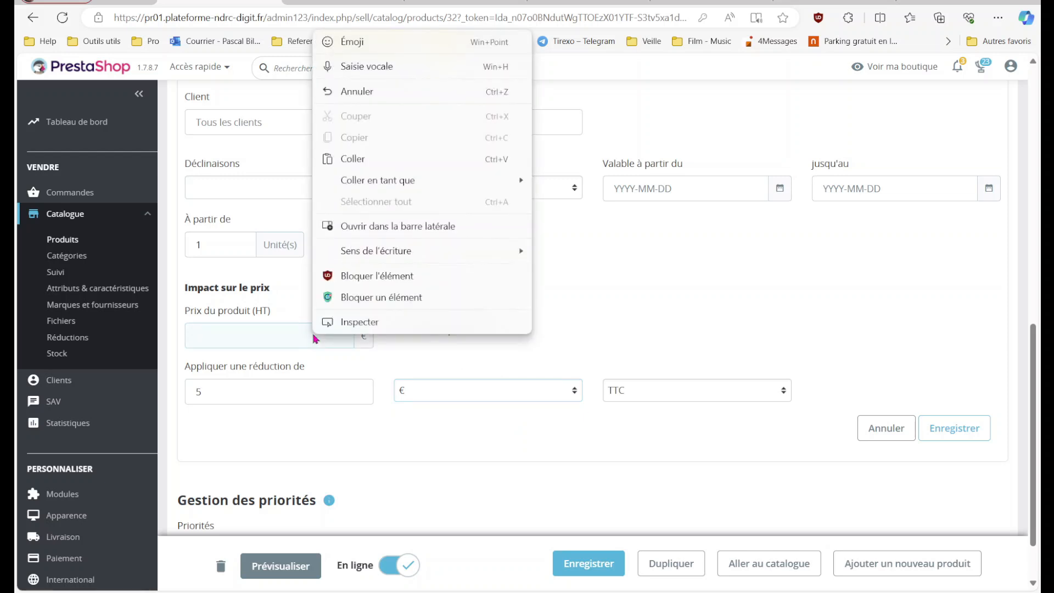
left_click(281, 331)
type("20")
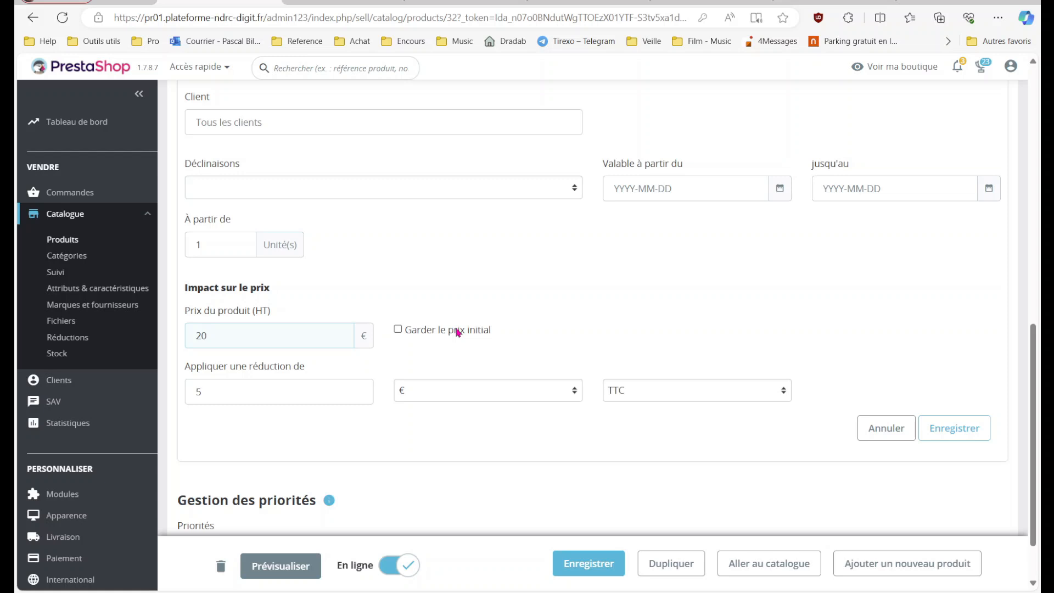
left_click_drag(189, 337, 222, 334)
left_click(398, 329)
left_click(212, 391)
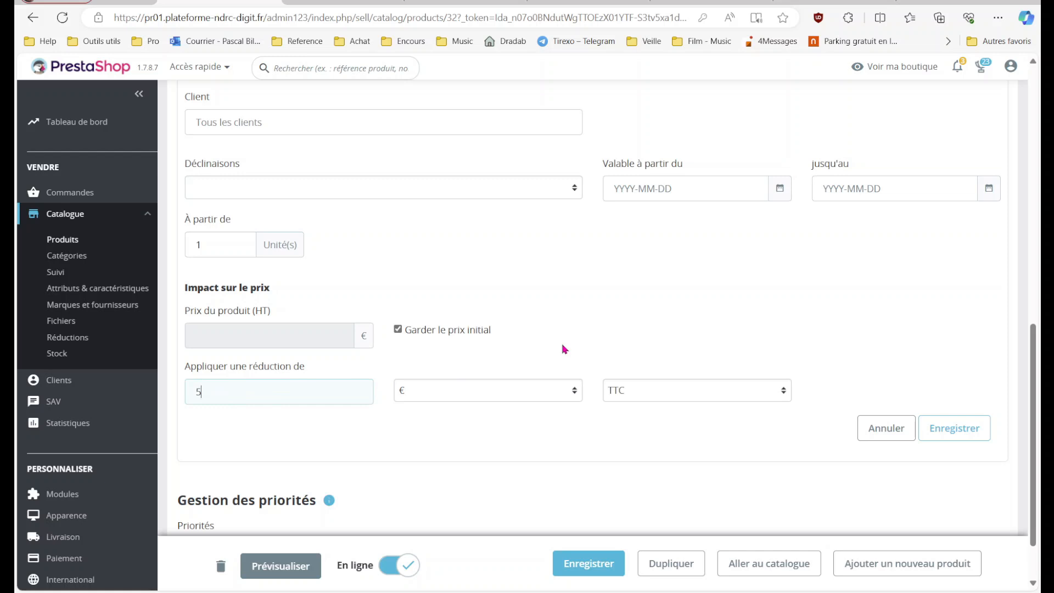
- Enable the "Promo !" banner for the product and return to the client condition of the specific price
scroll(564, 348, "up", 5)
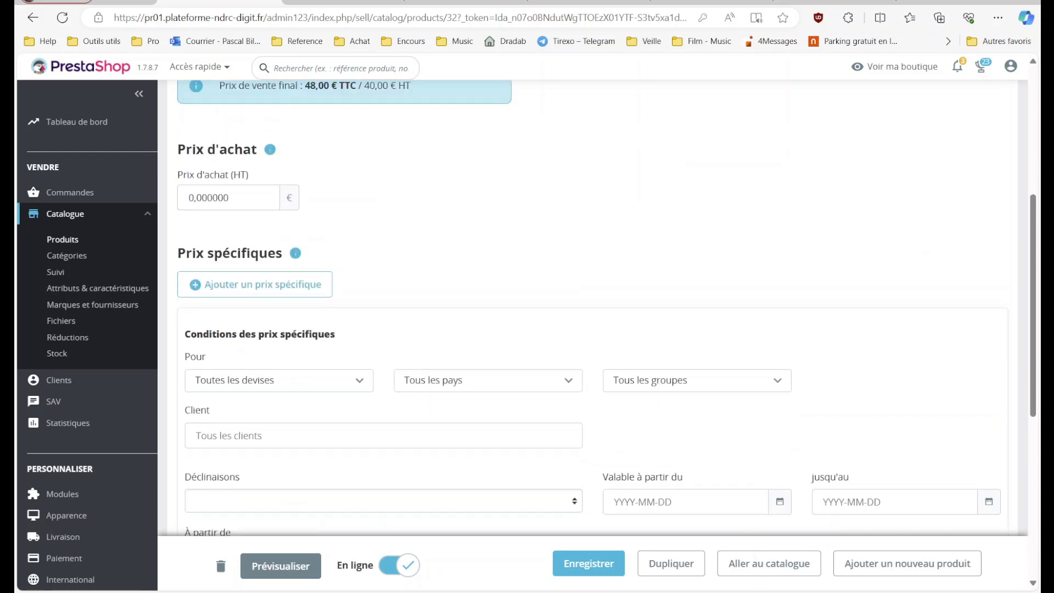
scroll(601, 305, "up", 4)
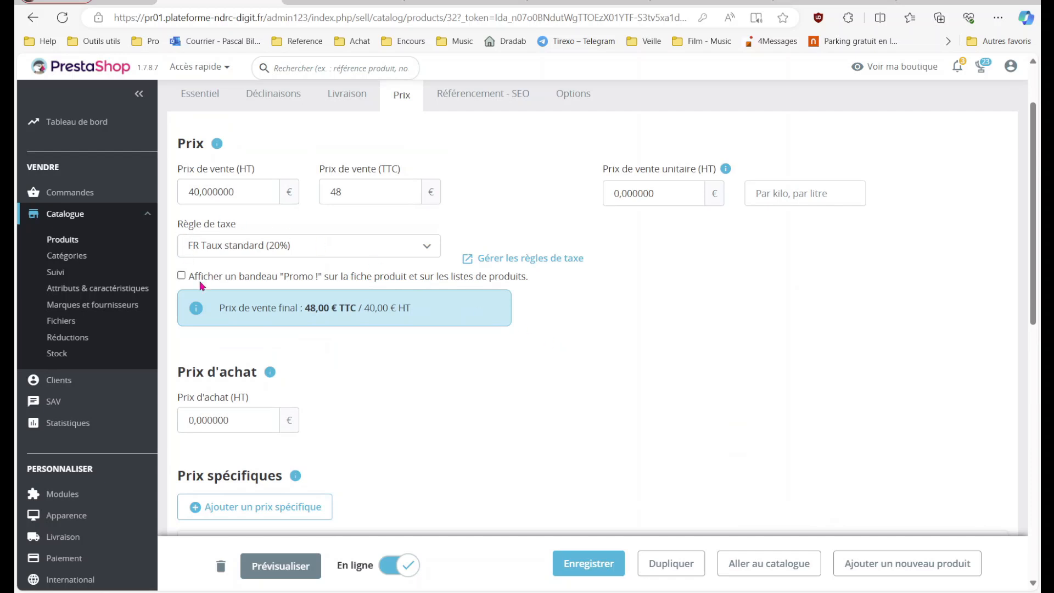
left_click(182, 275)
scroll(459, 395, "down", 6)
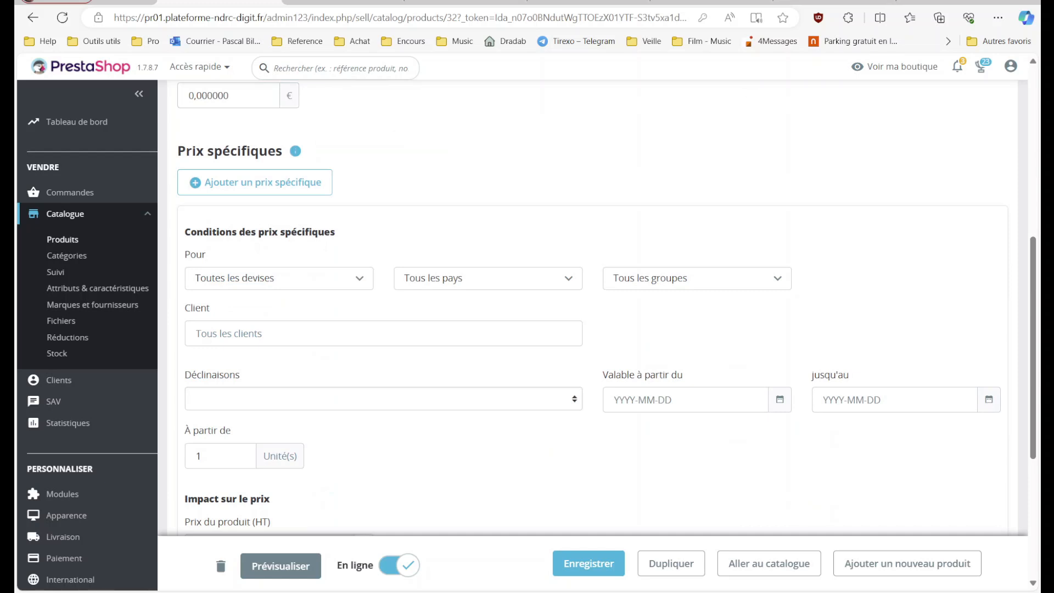
left_click(429, 333)
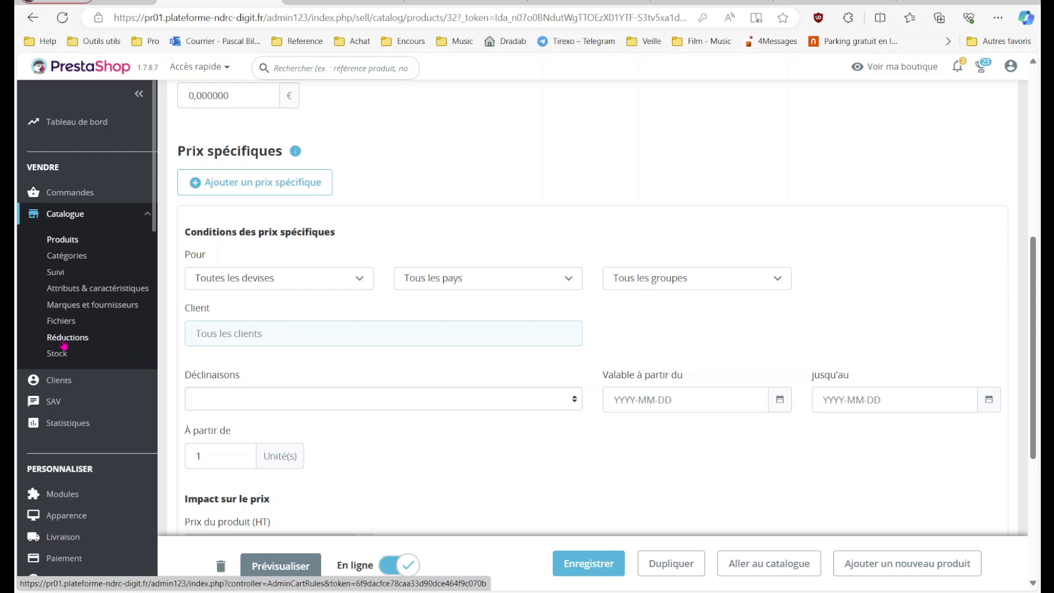
- Go to the catalogue's discounts and start a new cart rule
left_click(65, 340)
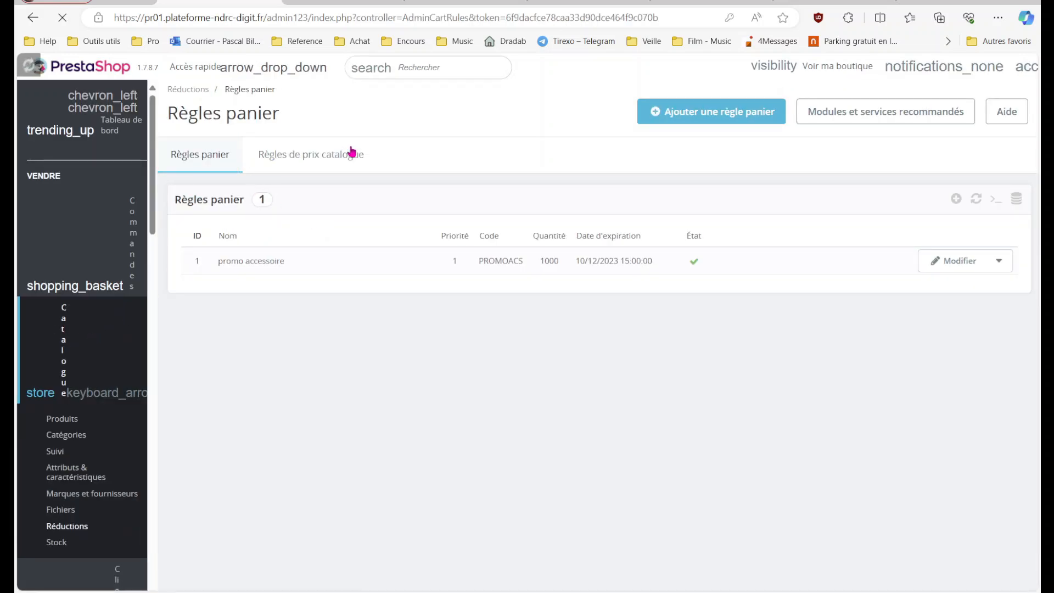
left_click(684, 111)
scroll(683, 111, "down", 1)
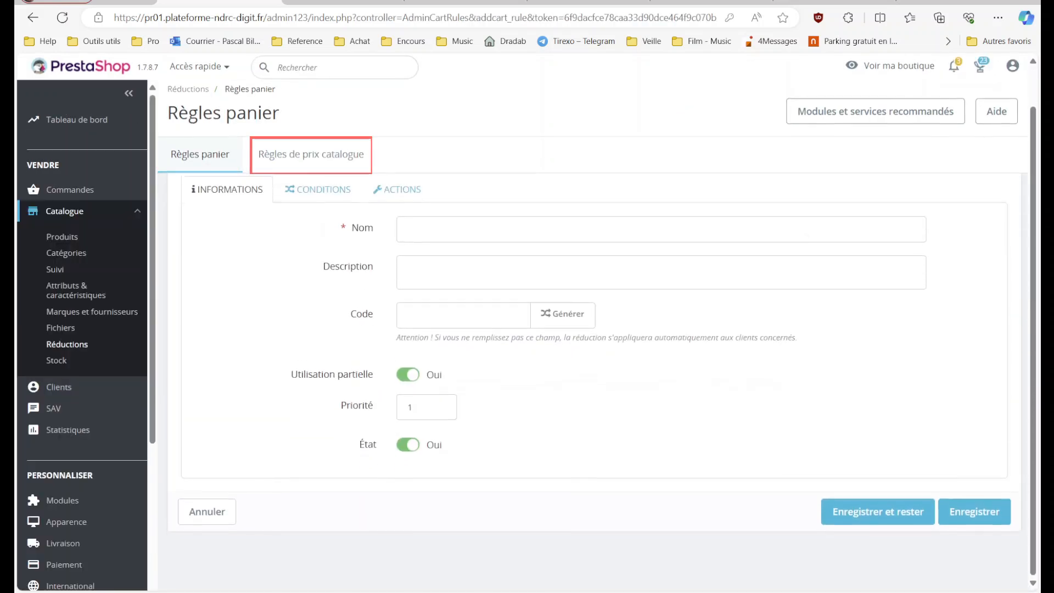
- Start a new catalogue price rule and review its name, quantity, date and reduction fields
left_click(318, 160)
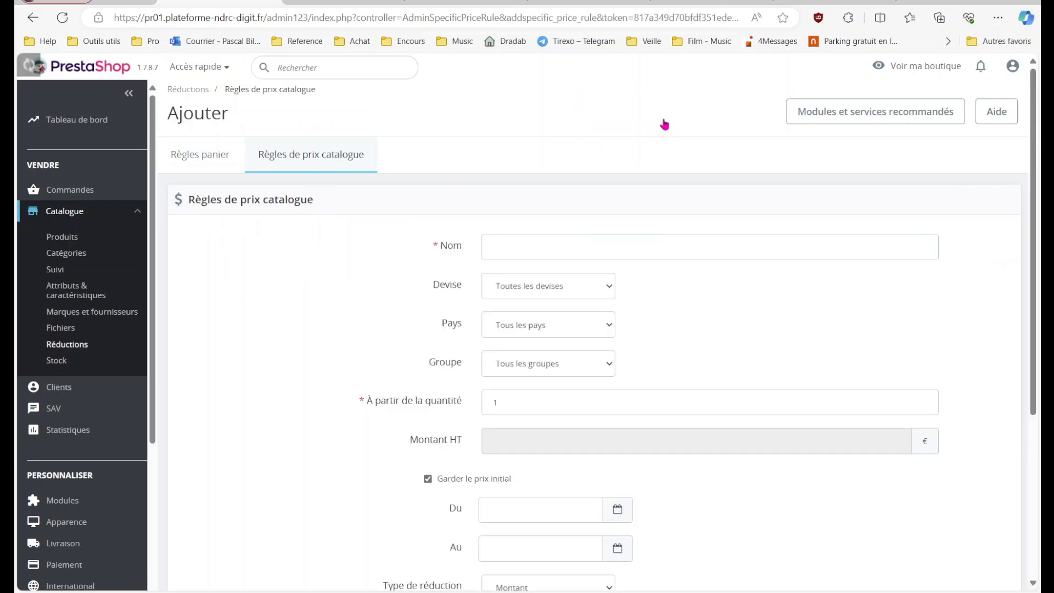
left_click(548, 247)
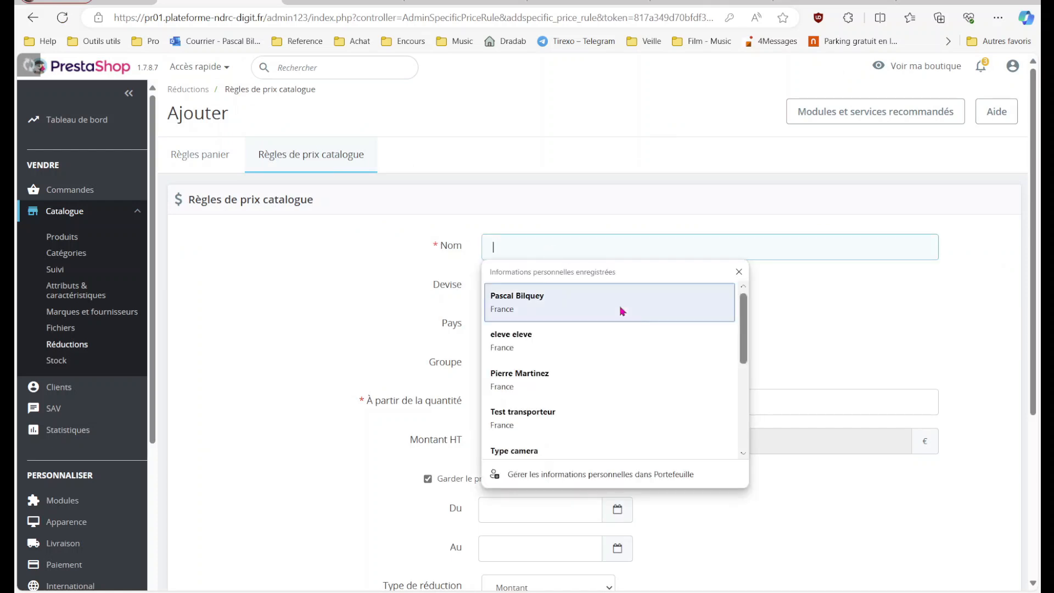
left_click(802, 335)
scroll(824, 373, "down", 5)
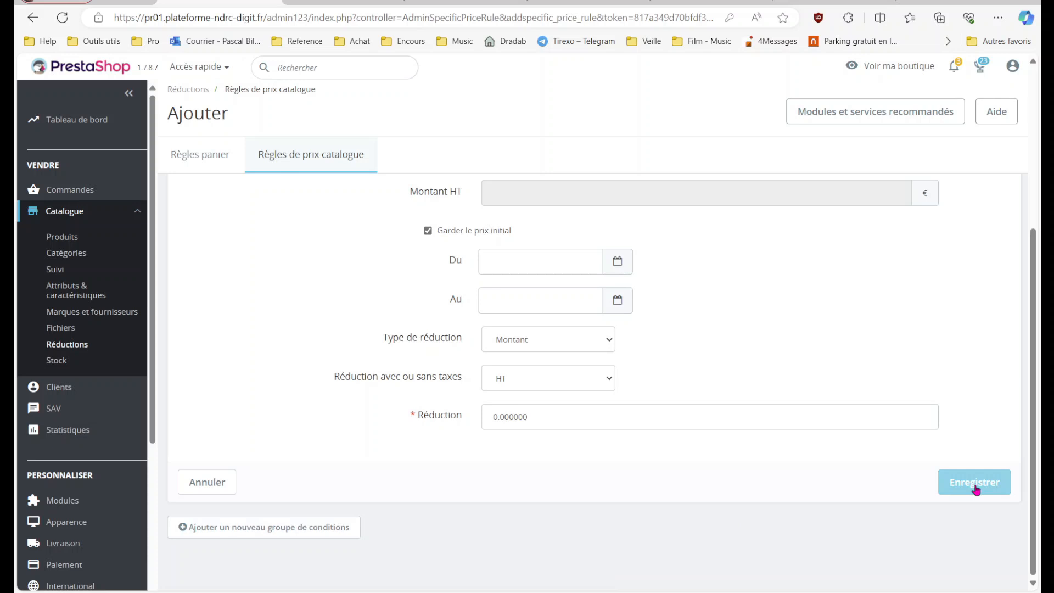
scroll(988, 365, "up", 1)
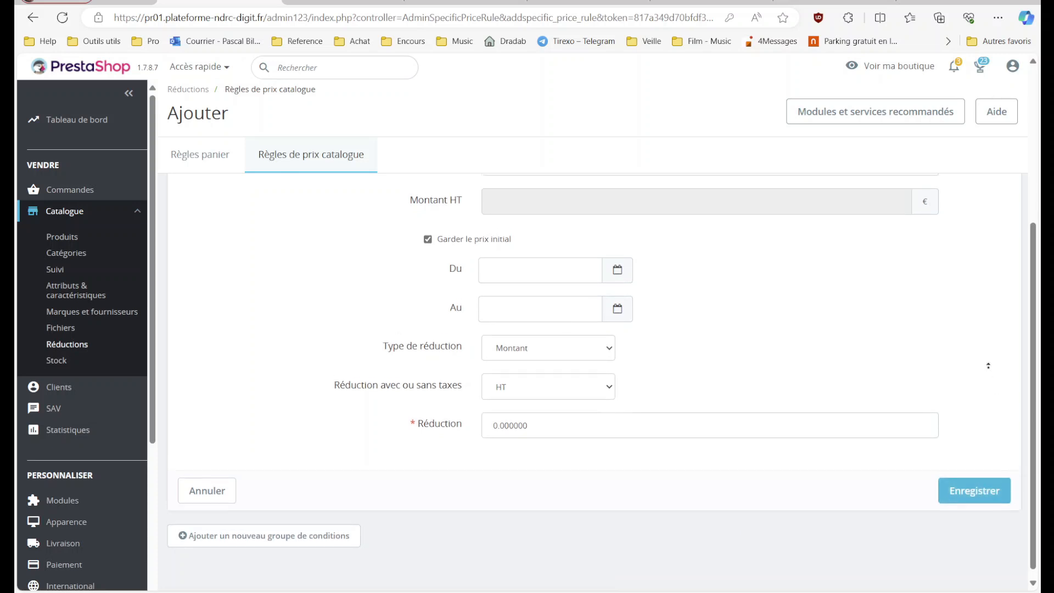
scroll(988, 366, "up", 2)
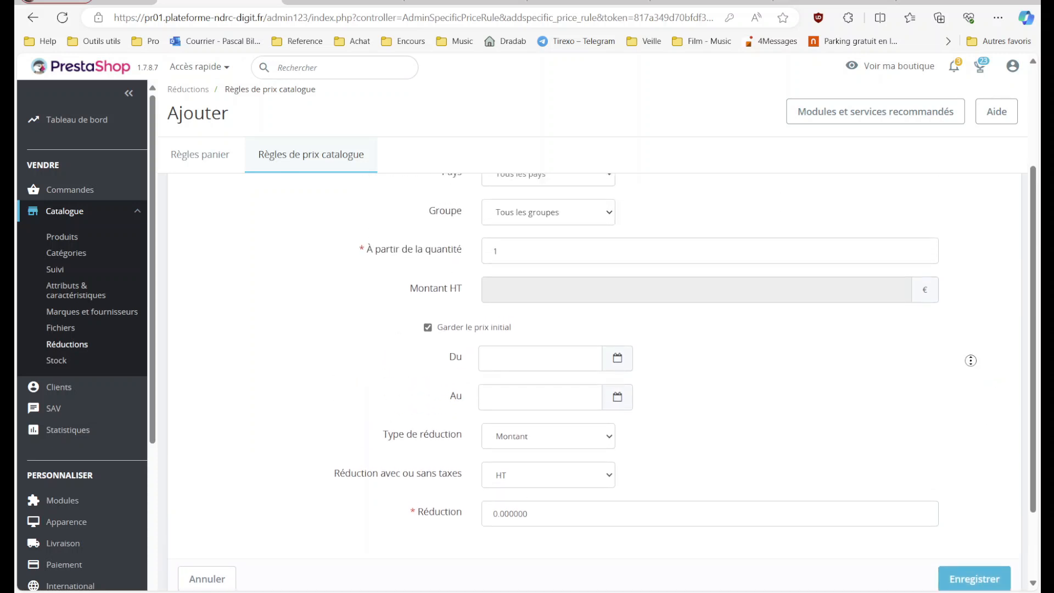
scroll(968, 365, "down", 2)
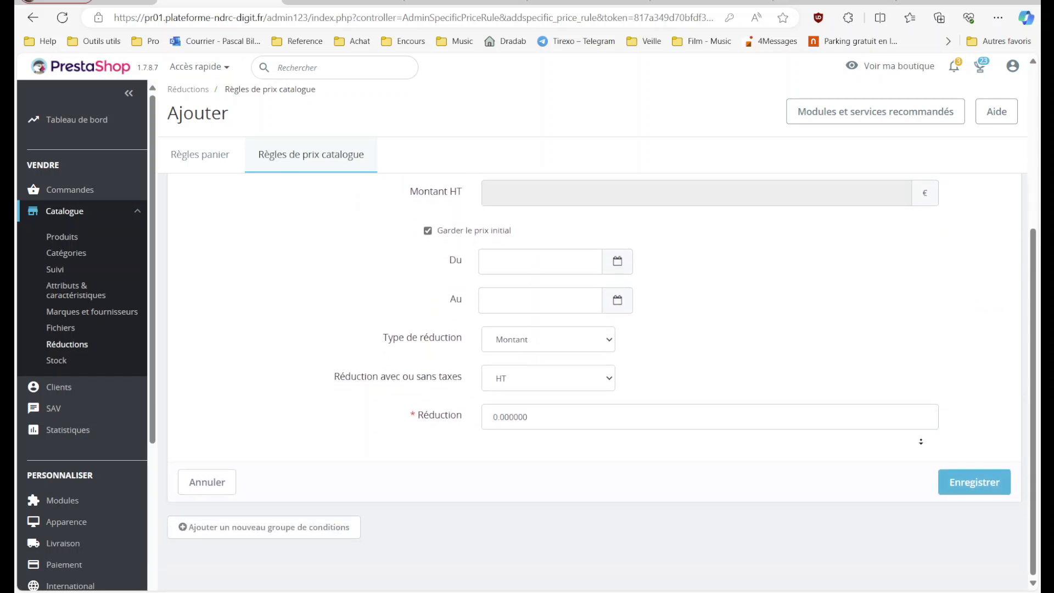
- Add a new condition group to the catalogue price rule and choose "(11) sport de combat" as the category
left_click(284, 527)
scroll(464, 544, "down", 1)
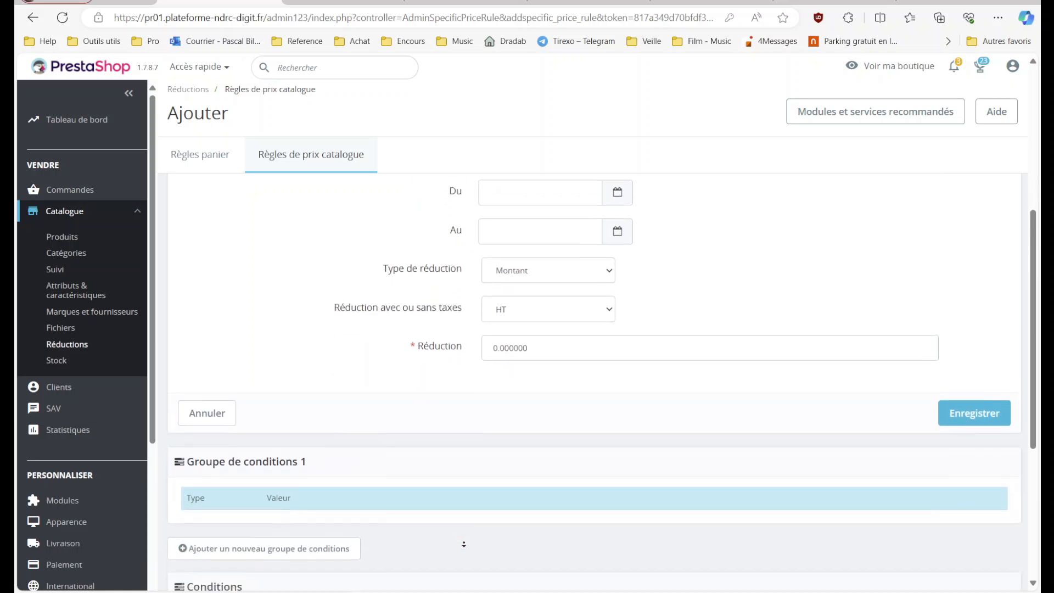
scroll(464, 544, "down", 5)
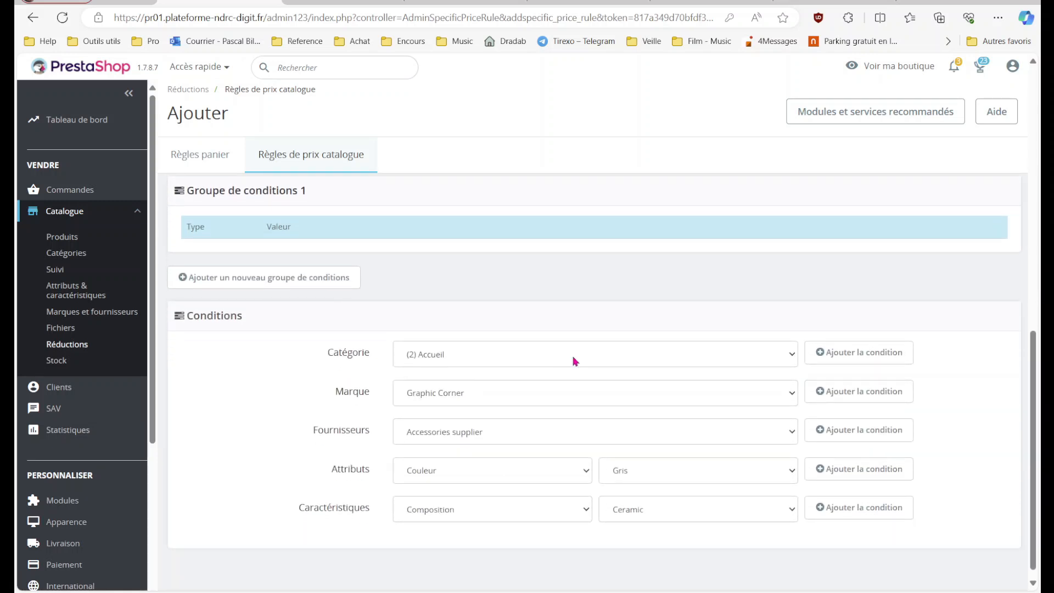
left_click(575, 361)
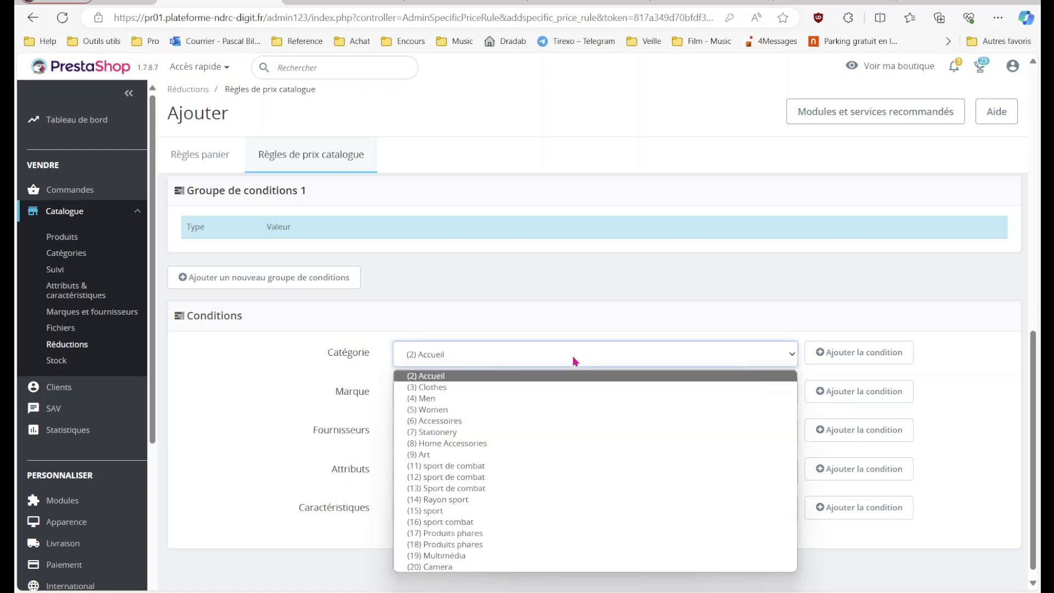
left_click(541, 466)
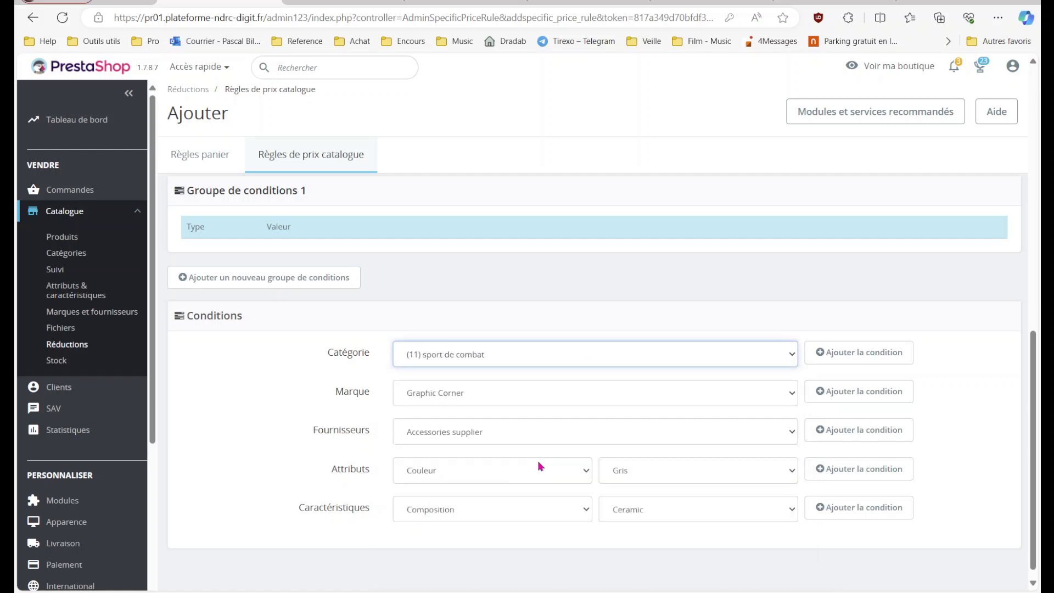
- Set the condition's category back to "(2) Accueil" and check the brand and supplier conditions
left_click(466, 397)
left_click(497, 362)
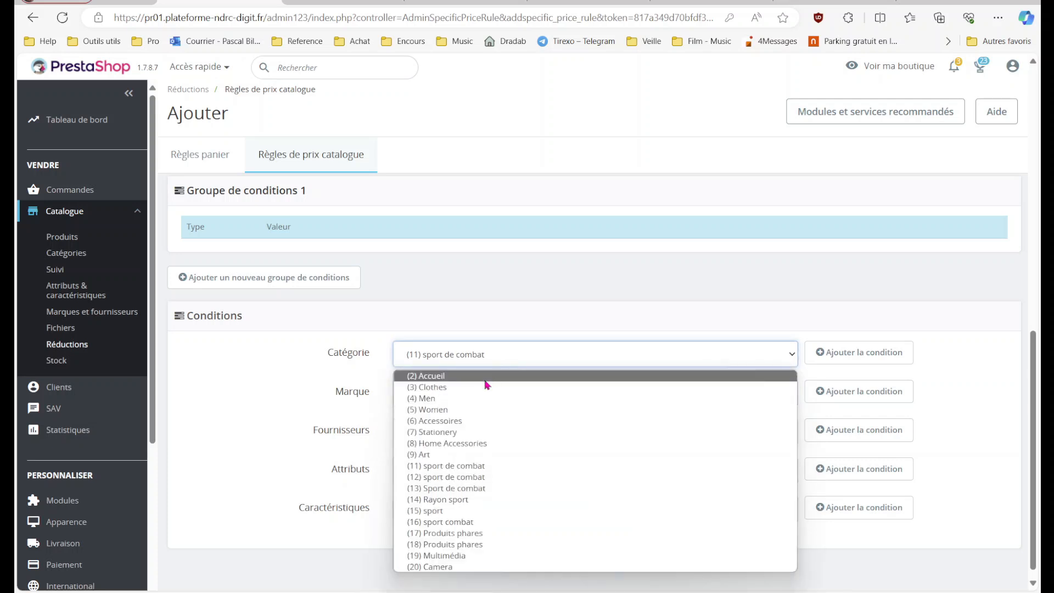
left_click(486, 373)
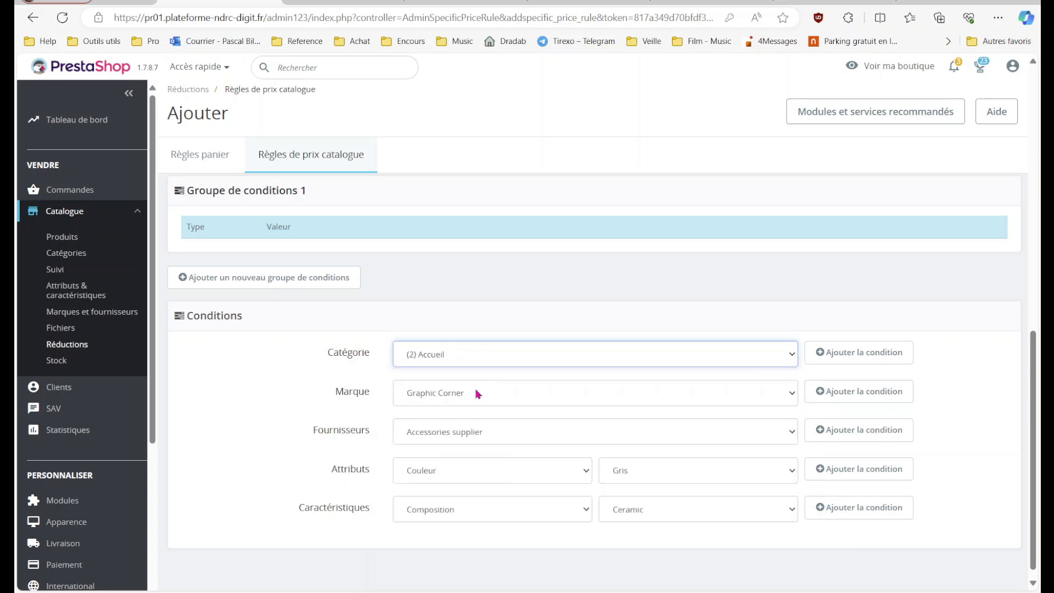
left_click(477, 394)
left_click(478, 394)
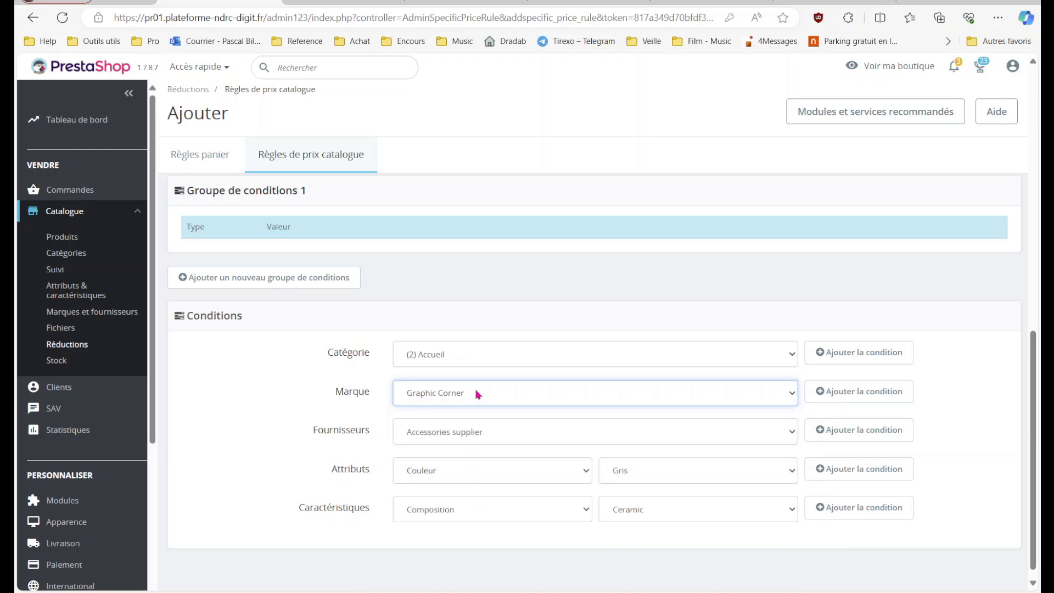
left_click(351, 411)
scroll(351, 412, "down", 1)
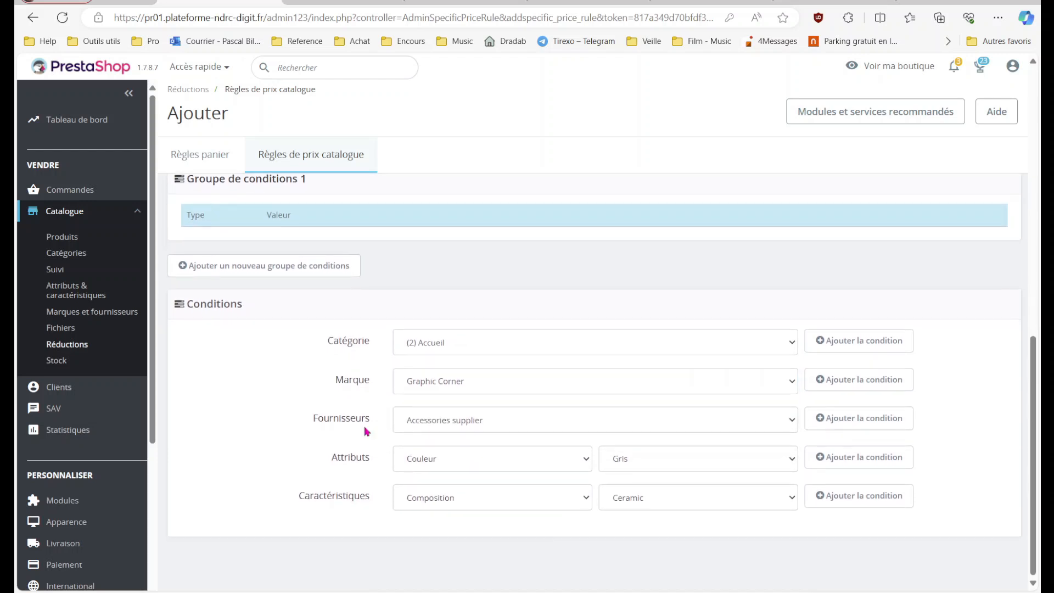
- Leave the catalogue price rule unsaved and switch to the cart rules
middle_click(421, 279)
scroll(420, 278, "up", 10)
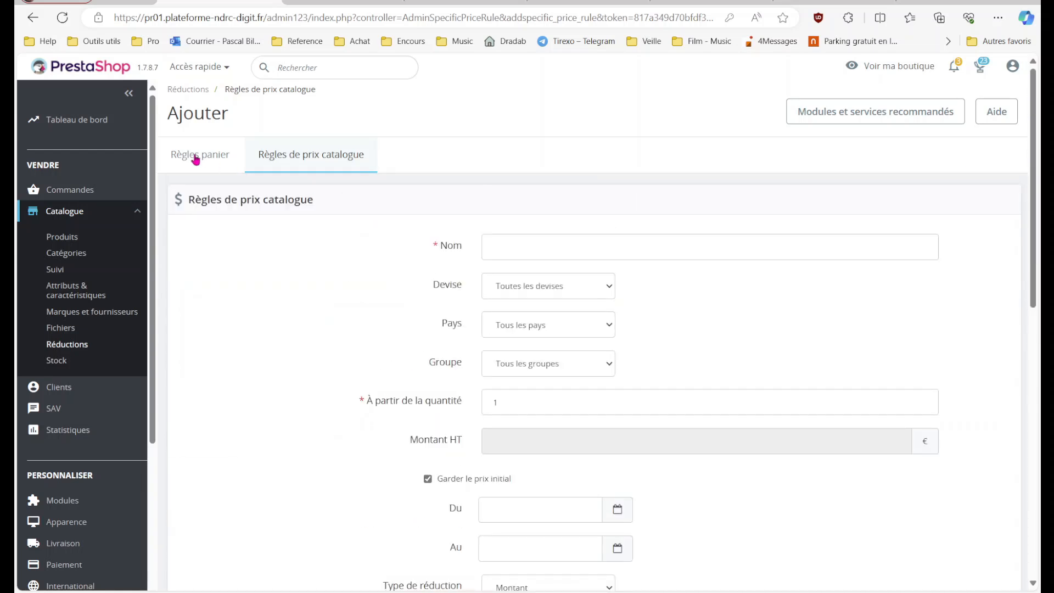
left_click(206, 166)
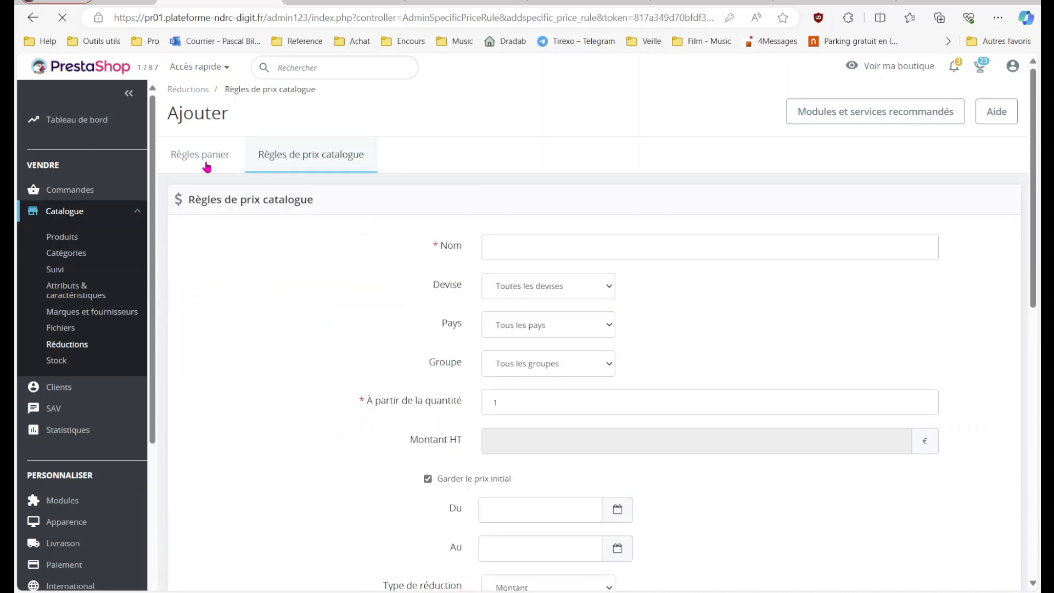
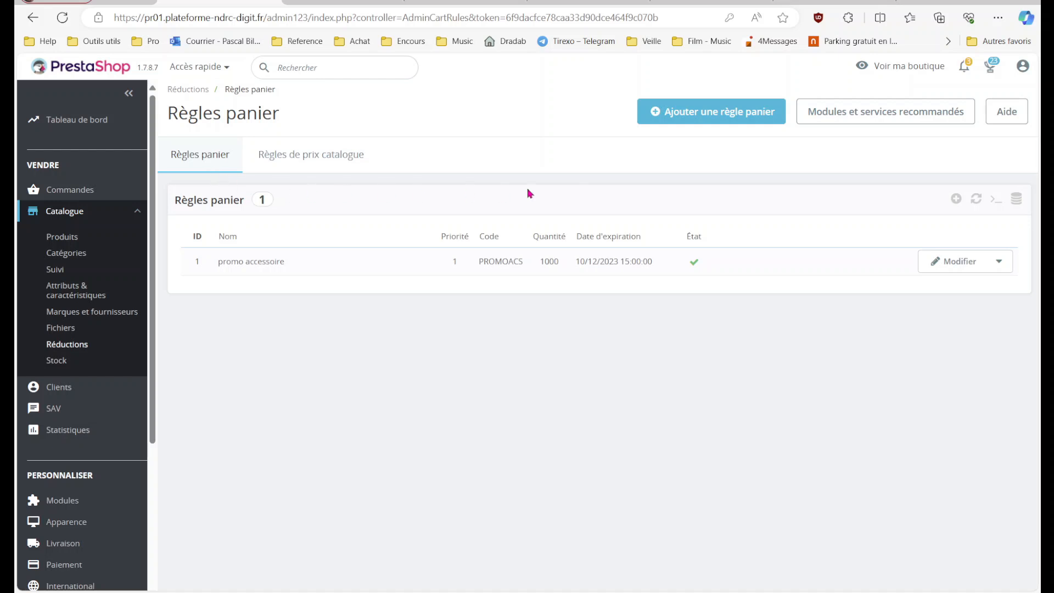
- Start a new cart rule and review its name, description and code fields without filling them in
left_click(686, 111)
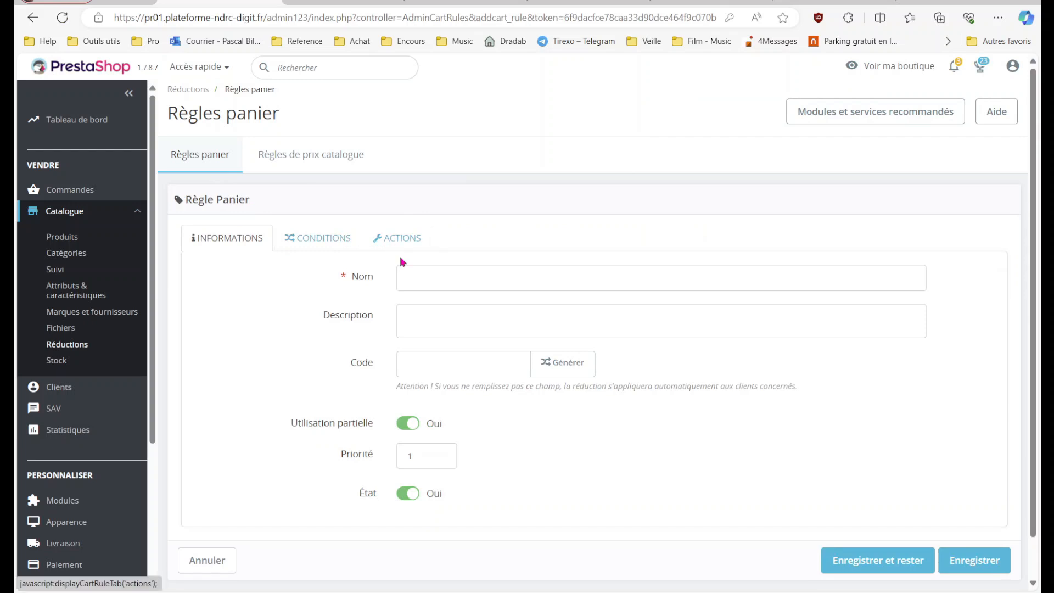
left_click(422, 279)
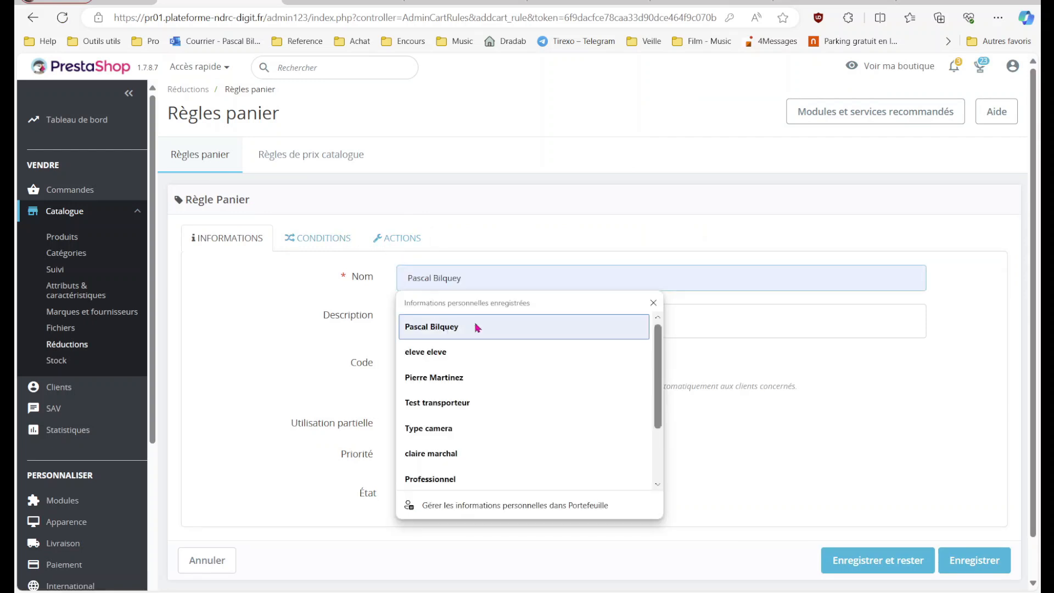
left_click(723, 318)
left_click(485, 364)
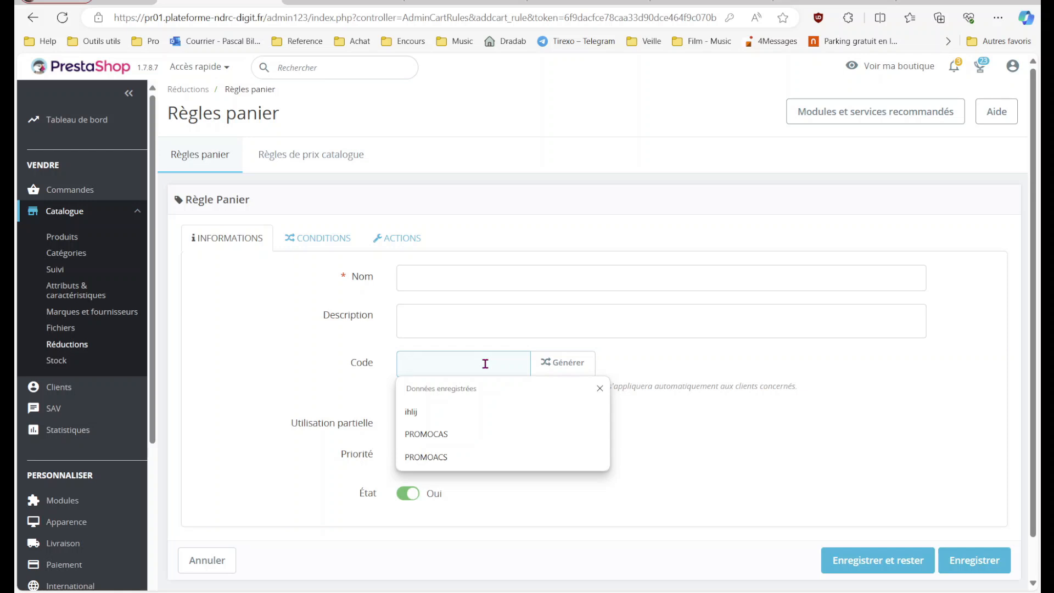
left_click(319, 358)
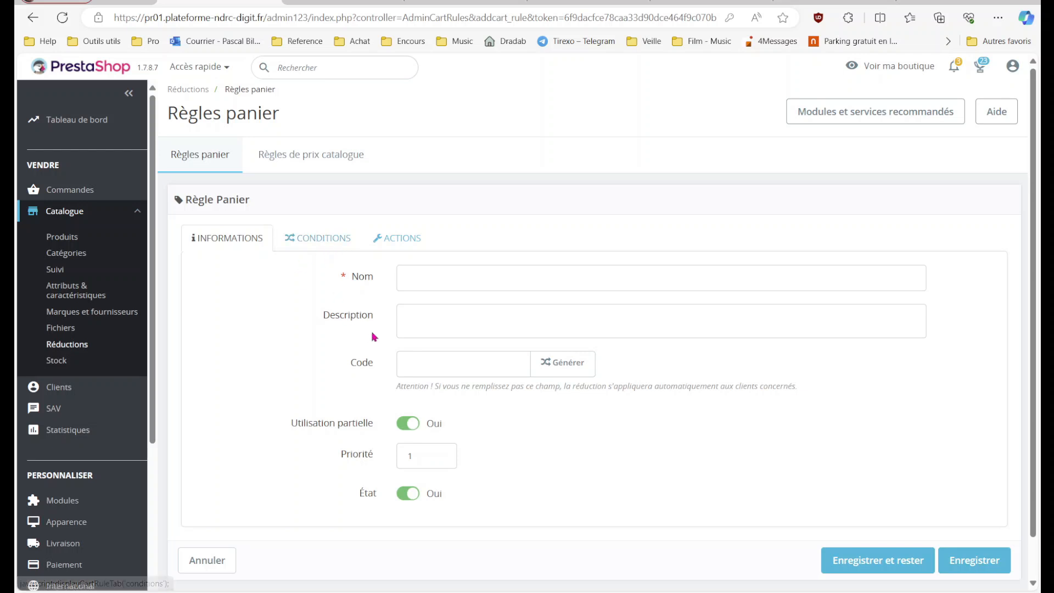
- In the cart rule's conditions, set the minimum amount to 50 EUR and the total available quantity to 100
left_click(333, 248)
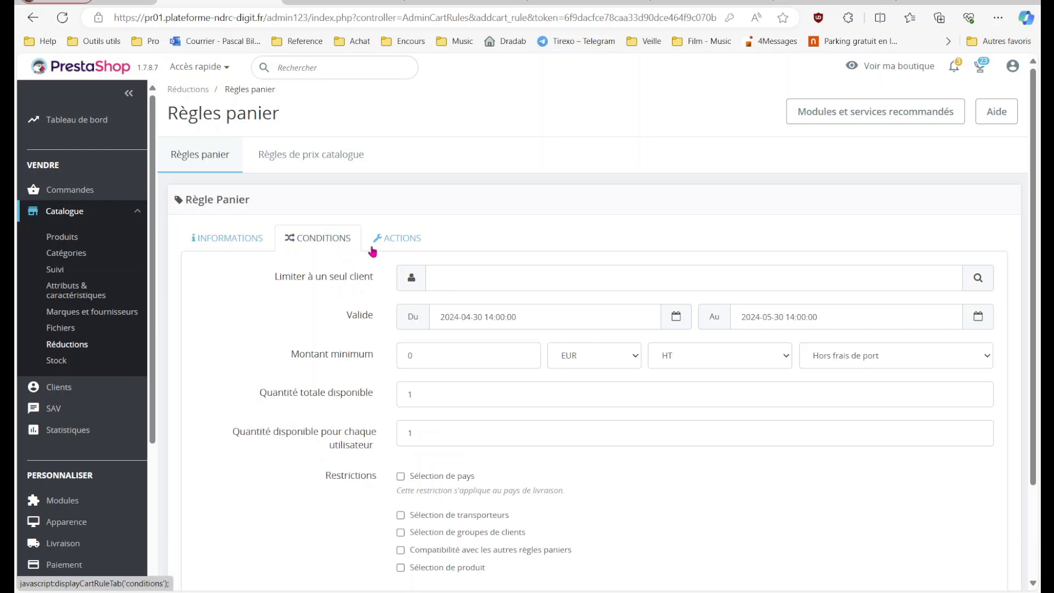
left_click(469, 278)
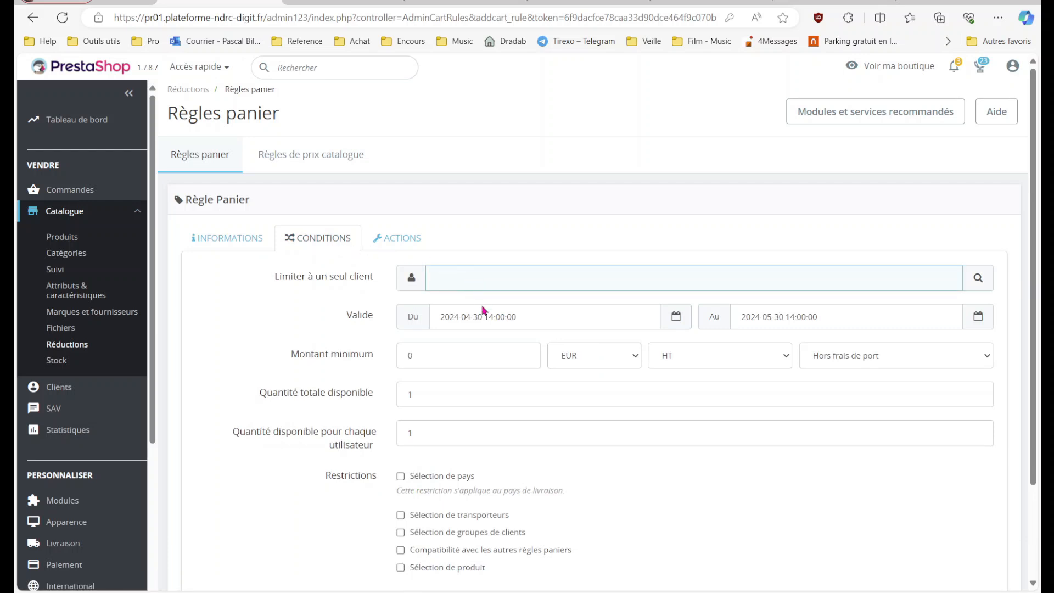
key("BackSpace")
type("50")
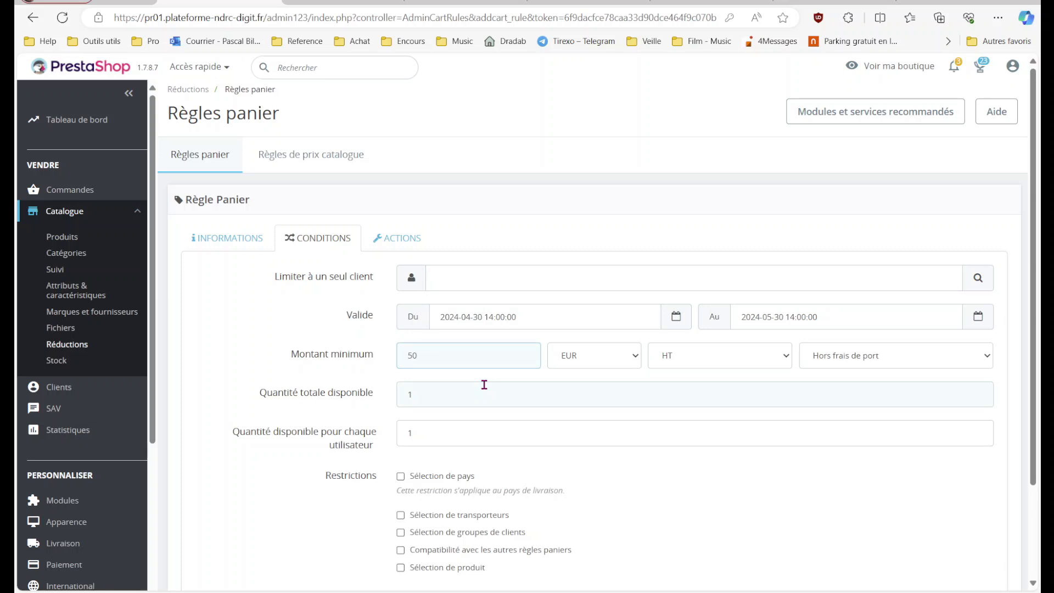
left_click(464, 395)
type("00")
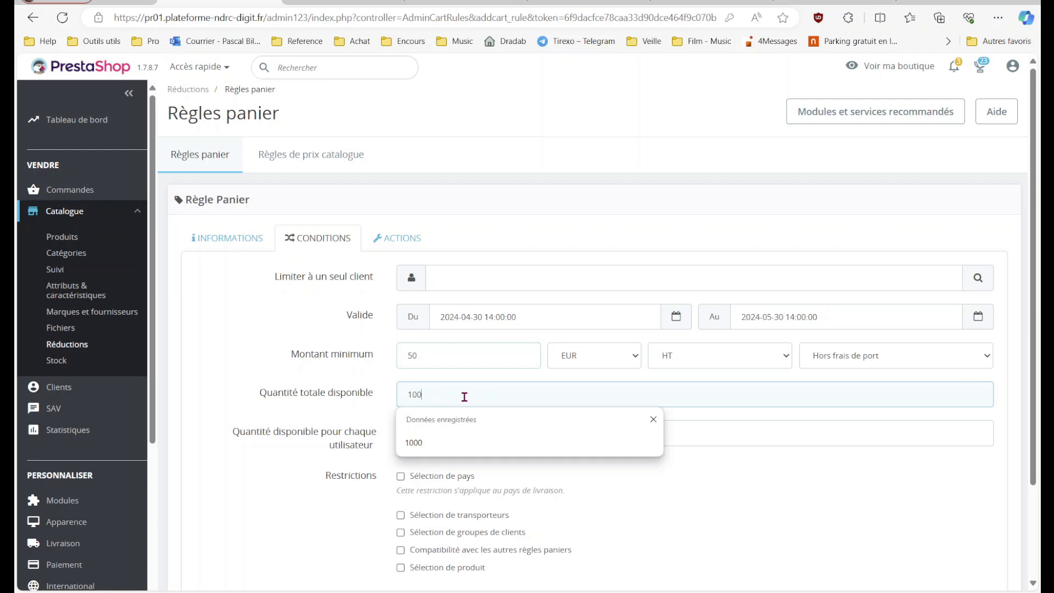
left_click(323, 398)
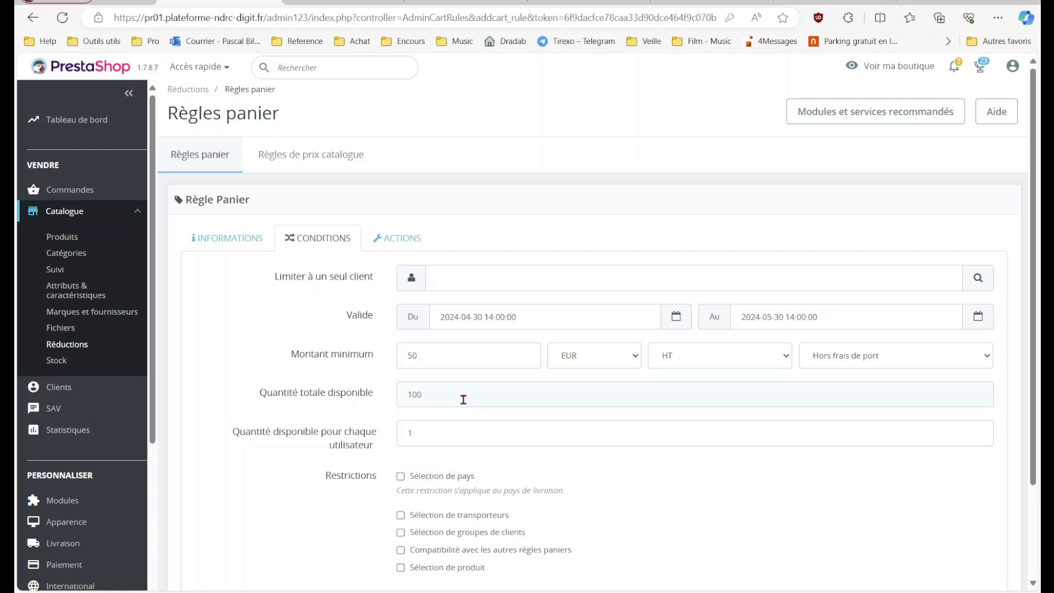
left_click(423, 437)
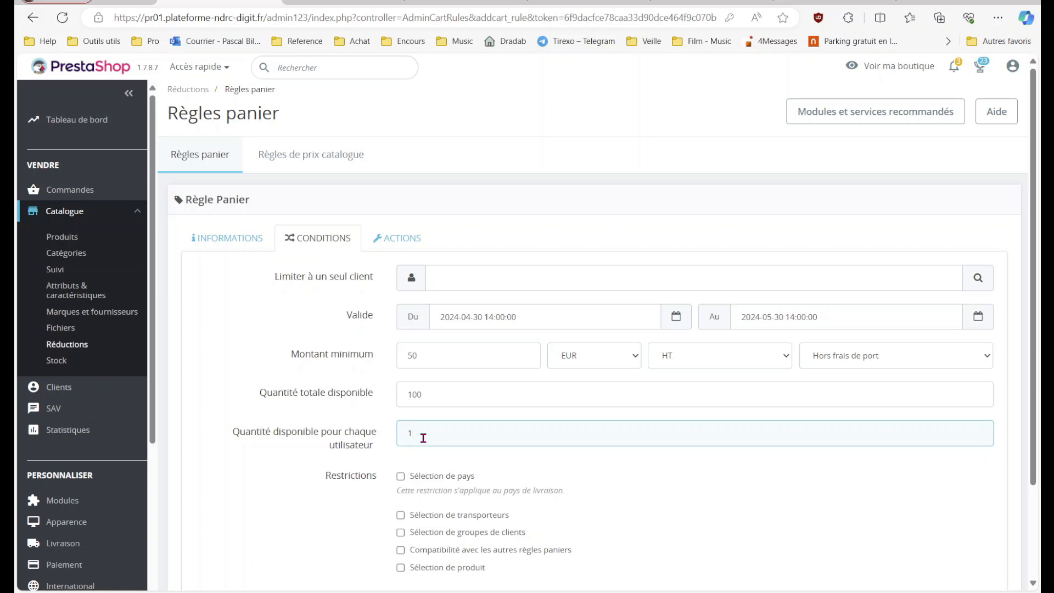
type("0")
- Restrict the cart rule to a product selection and add a rule based on "Catégories"
scroll(486, 418, "down", 3)
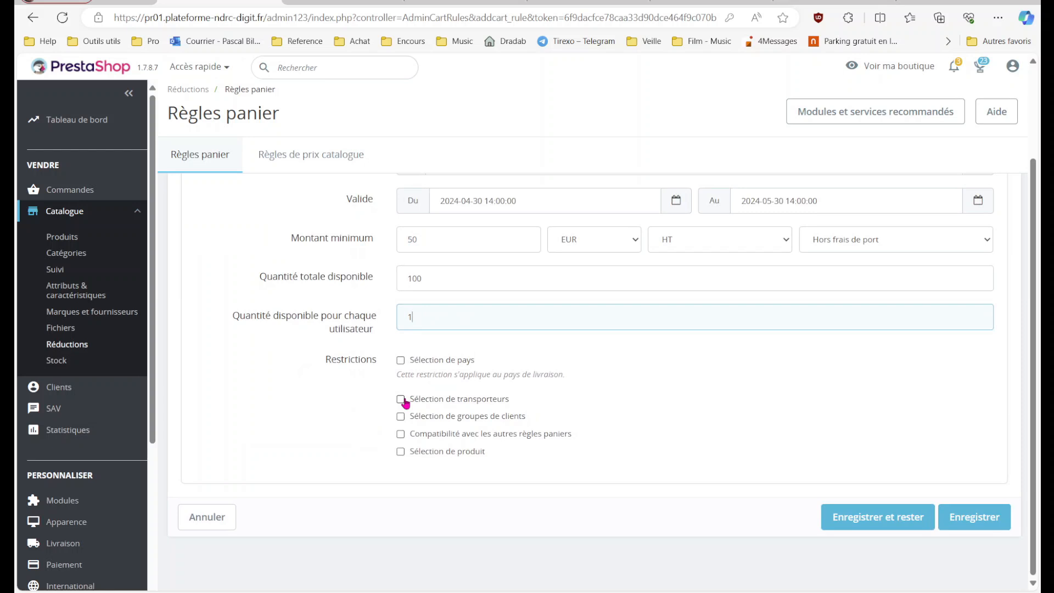
left_click(402, 455)
left_click(486, 476)
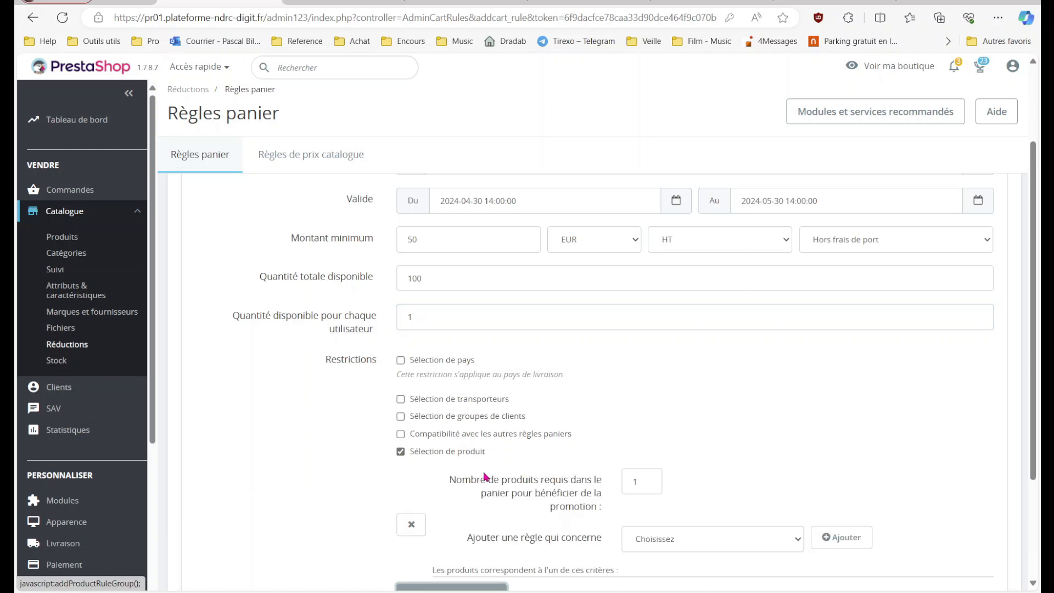
scroll(606, 491, "down", 3)
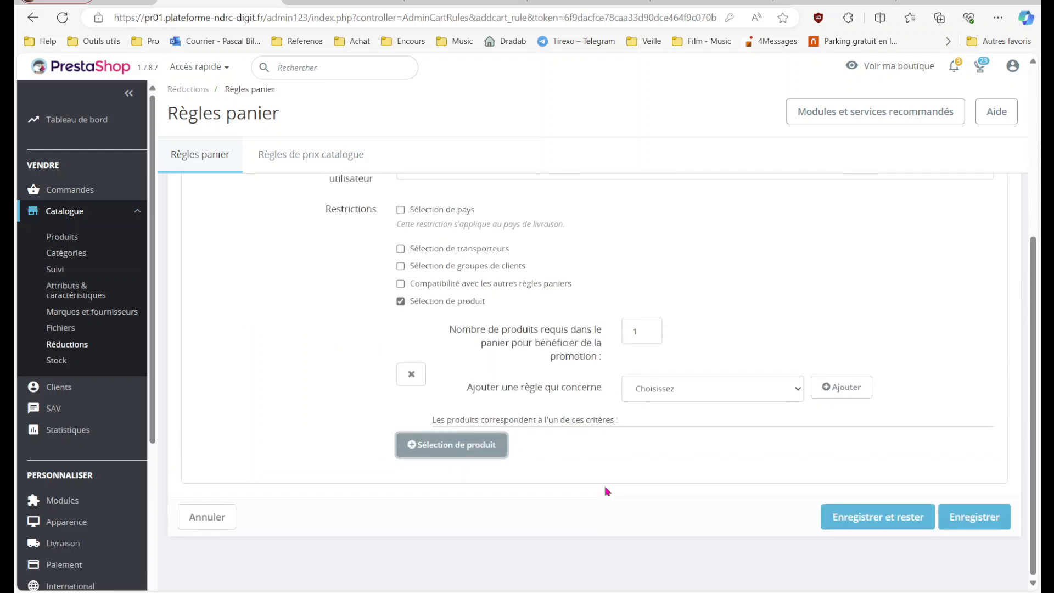
left_click(753, 384)
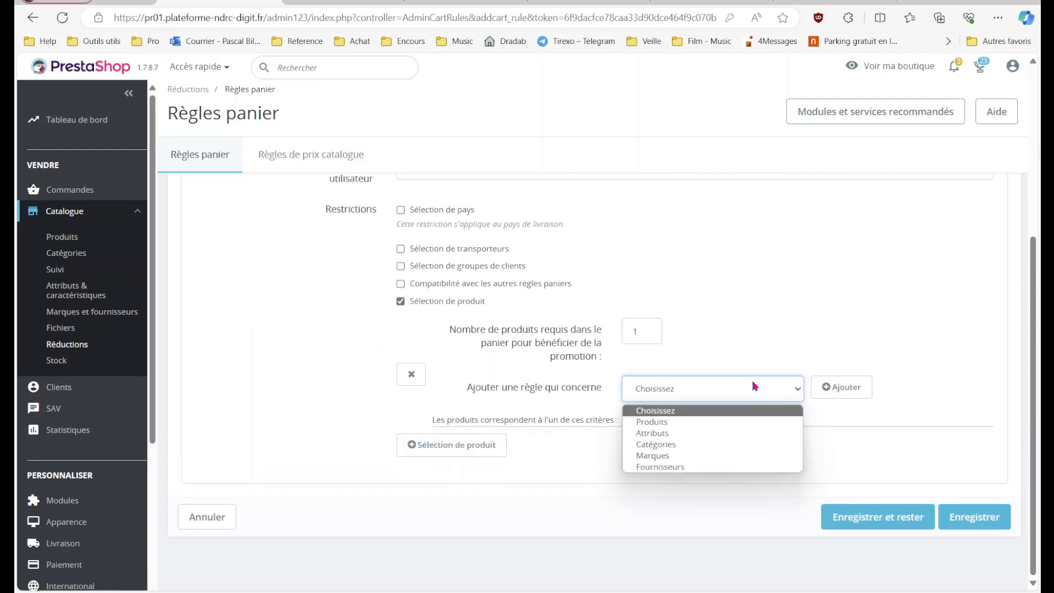
left_click(673, 446)
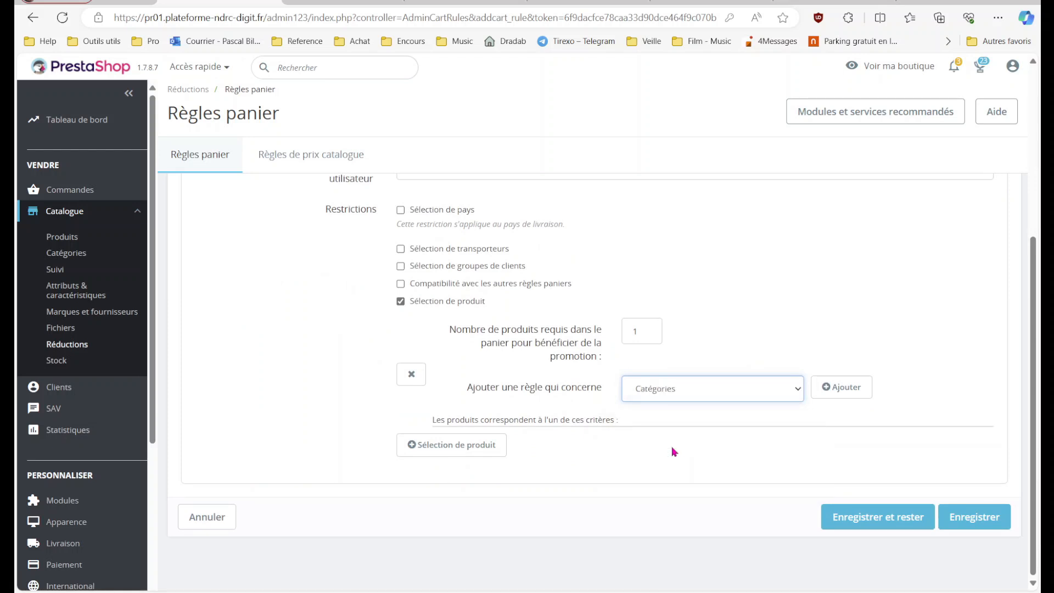
left_click(558, 456)
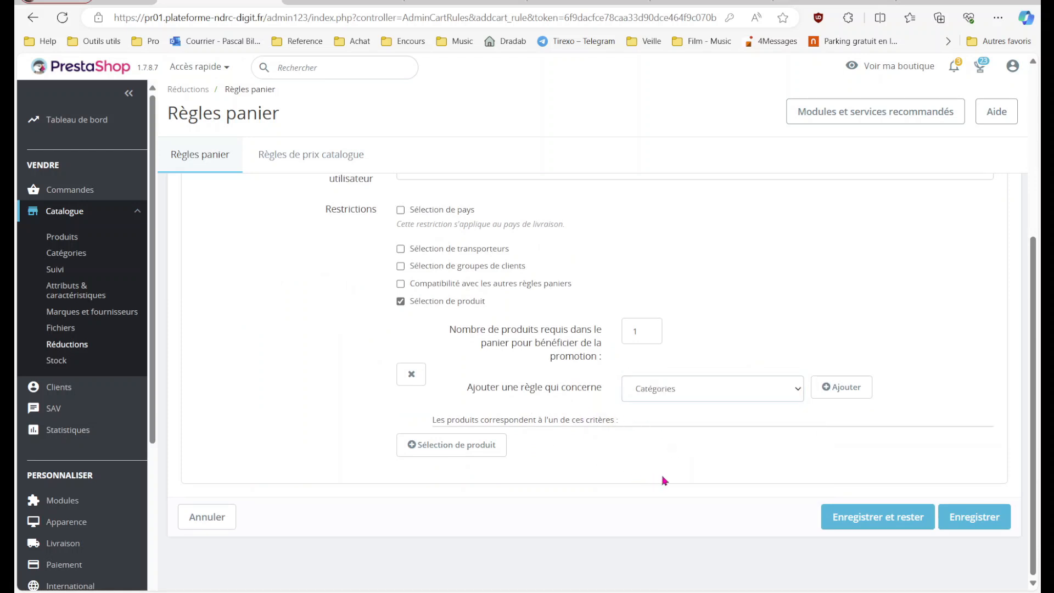
left_click(841, 387)
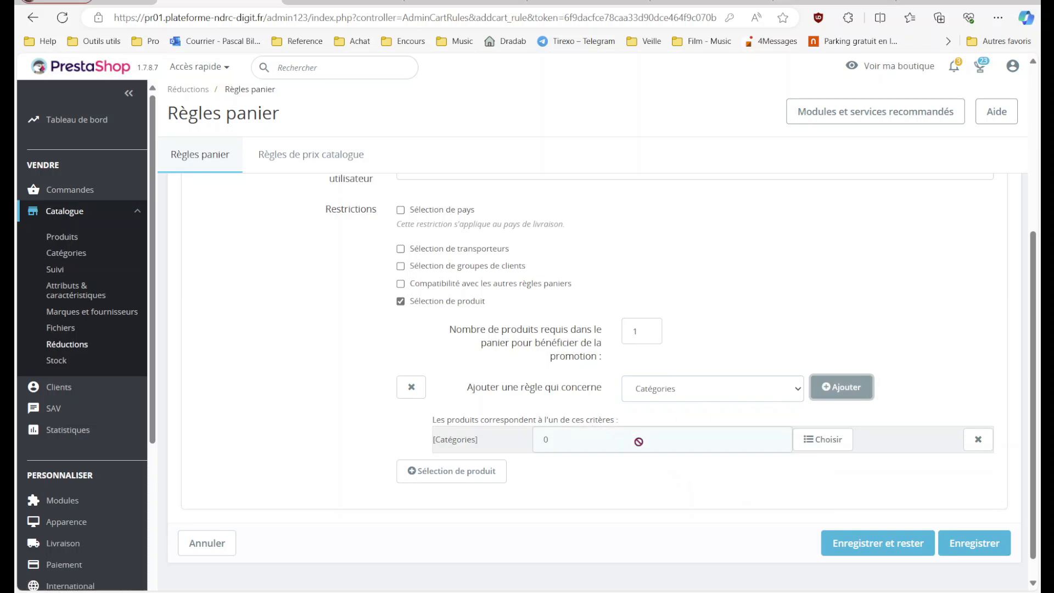
- Choose the first "sport de combat" category as the criterion for the product selection
left_click(821, 439)
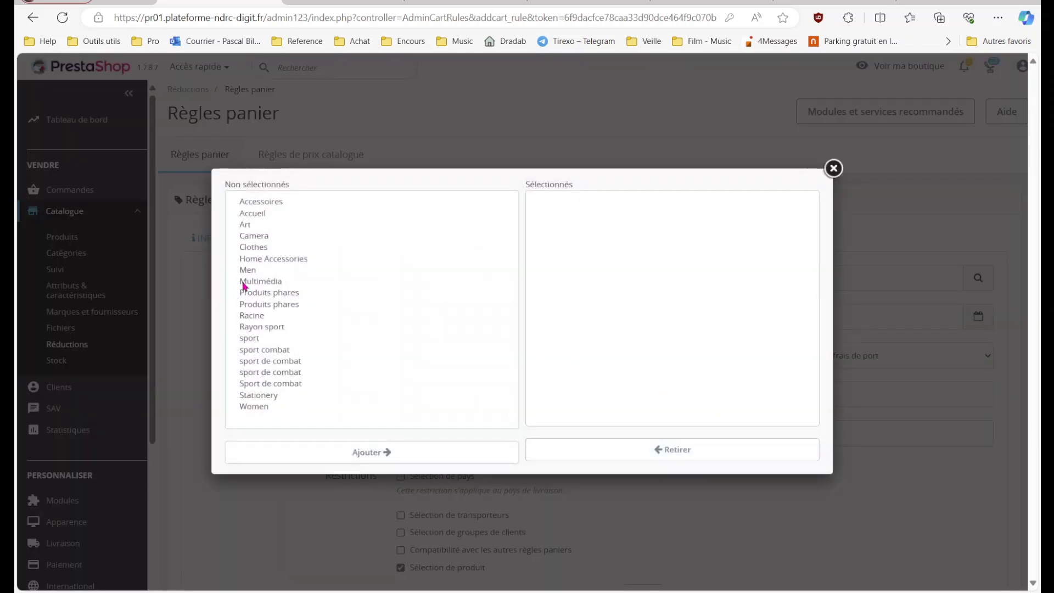
left_click(281, 361)
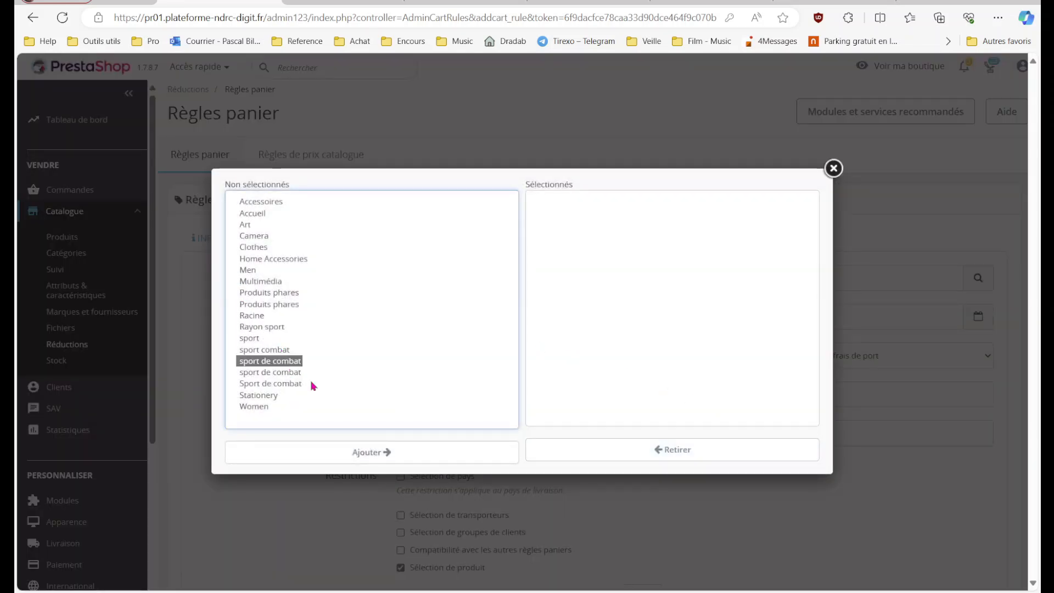
left_click(412, 464)
left_click(833, 168)
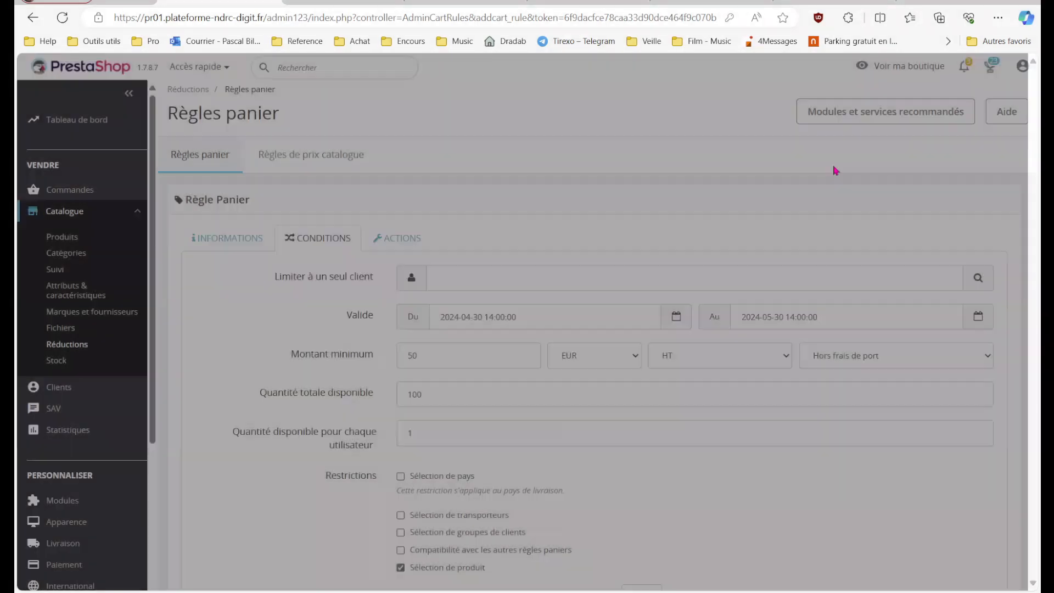
scroll(845, 356, "down", 5)
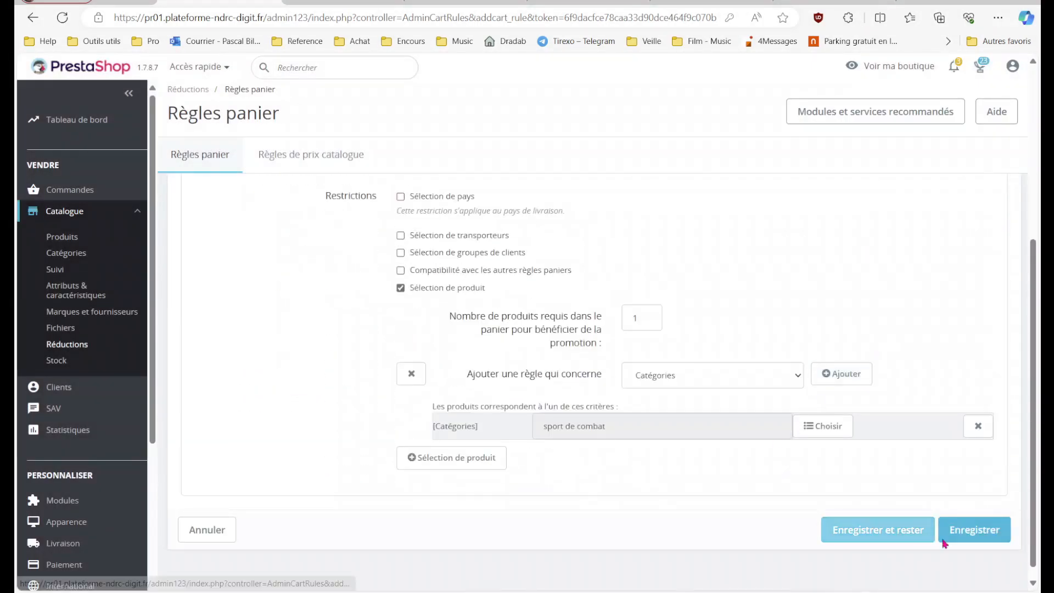
scroll(955, 529, "up", 5)
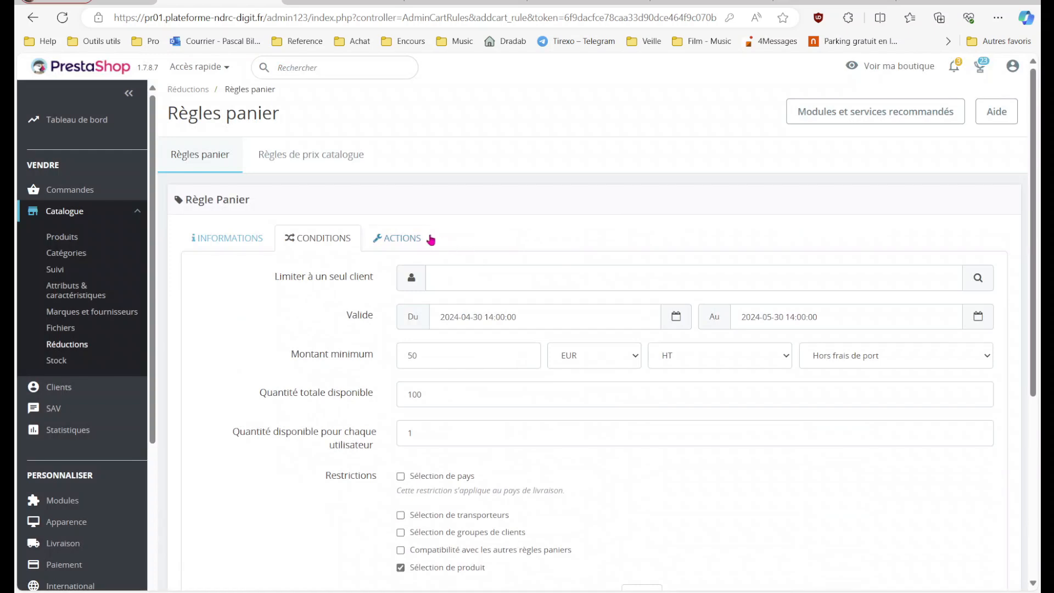
- Recheck the cart rule's conditions and set its action to a percentage reduction on "Le(s) produit(s) sélectionné(s)"
left_click(415, 238)
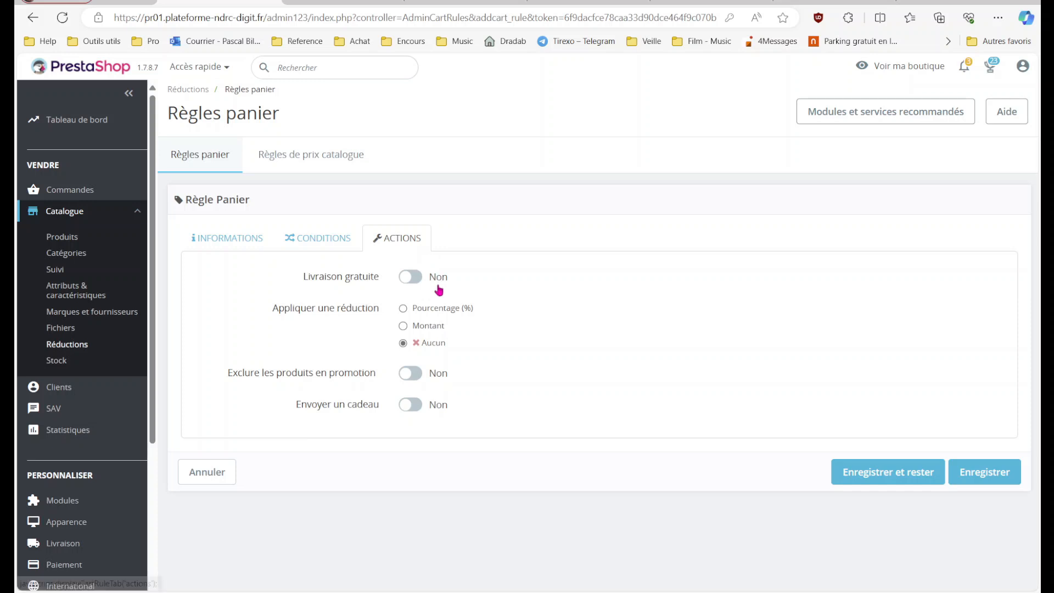
left_click(315, 233)
scroll(645, 436, "down", 5)
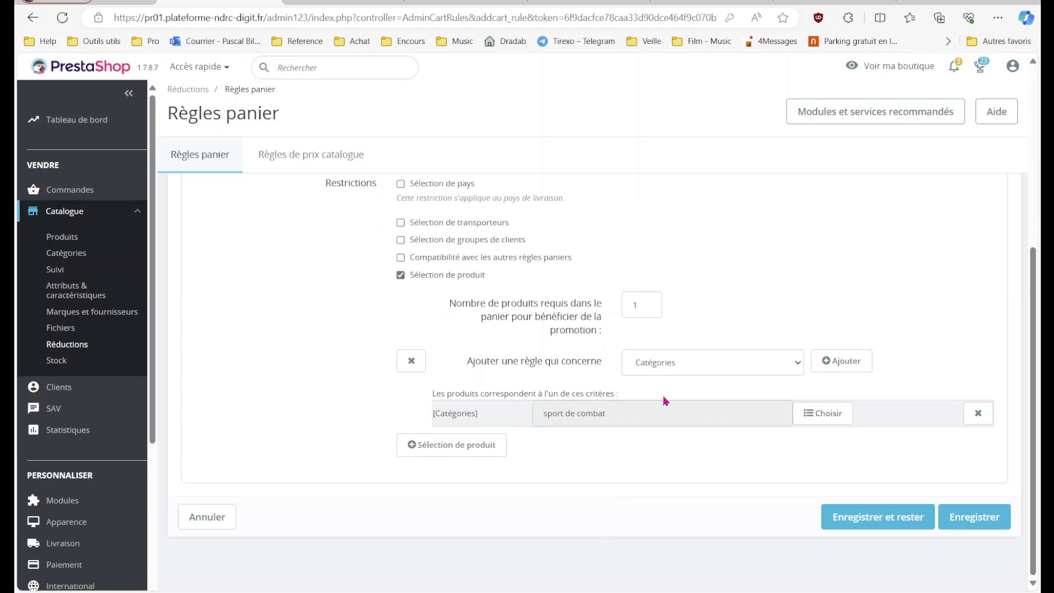
scroll(779, 324, "up", 5)
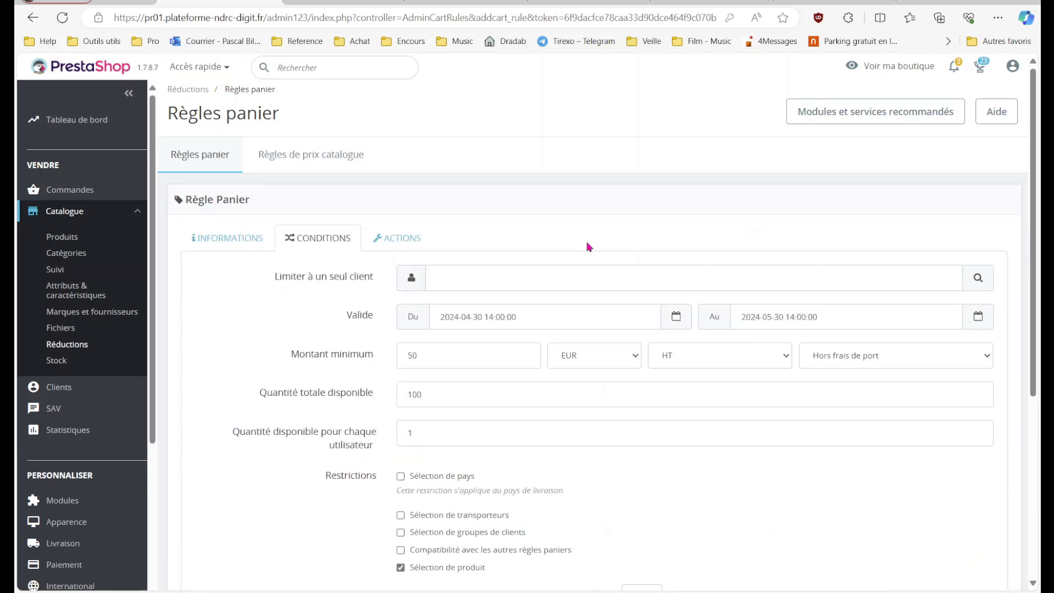
left_click(405, 246)
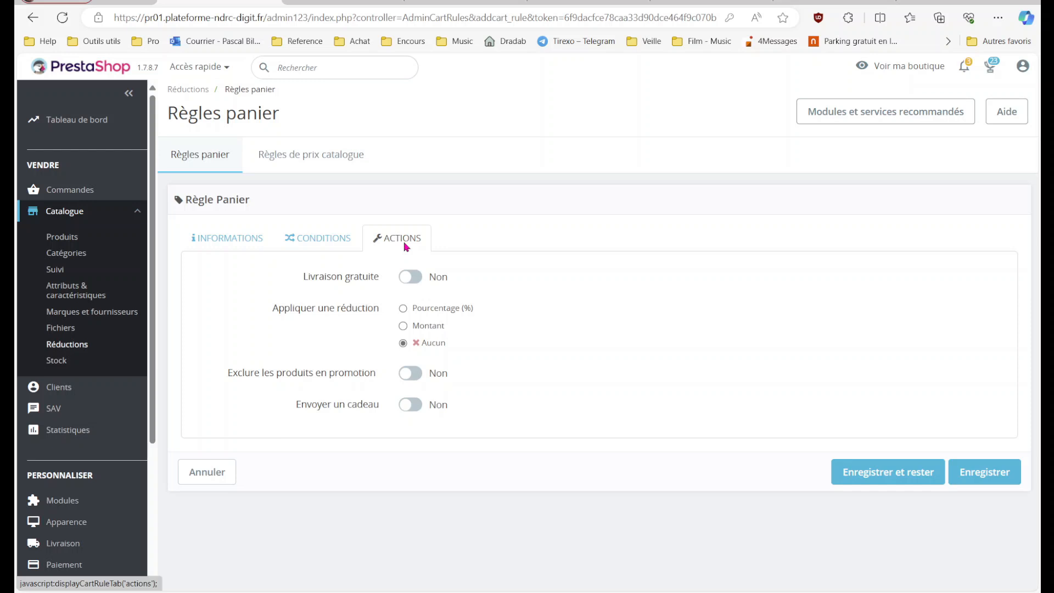
left_click(437, 315)
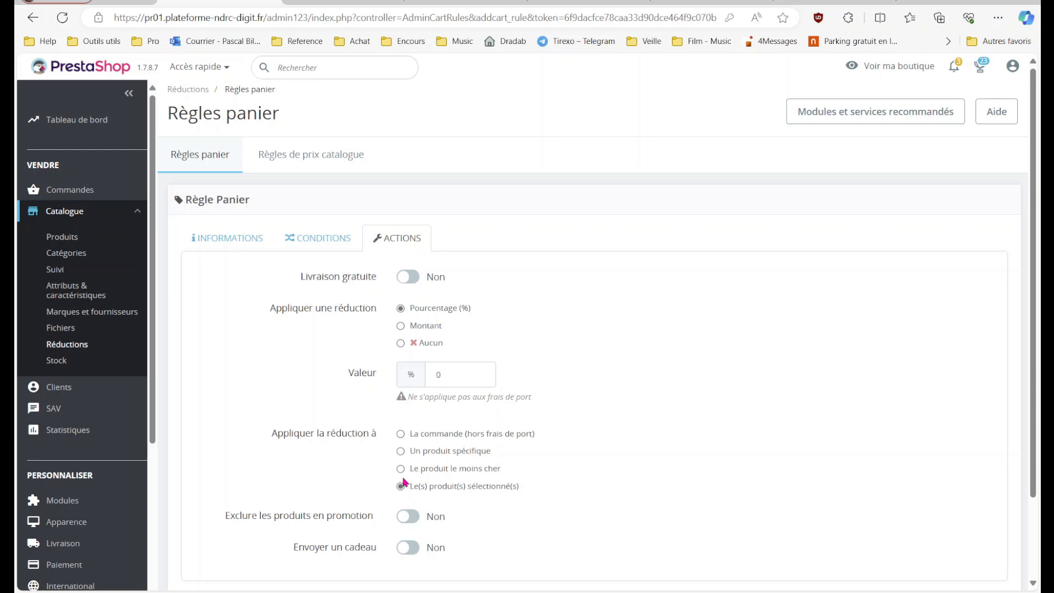
scroll(488, 403, "down", 2)
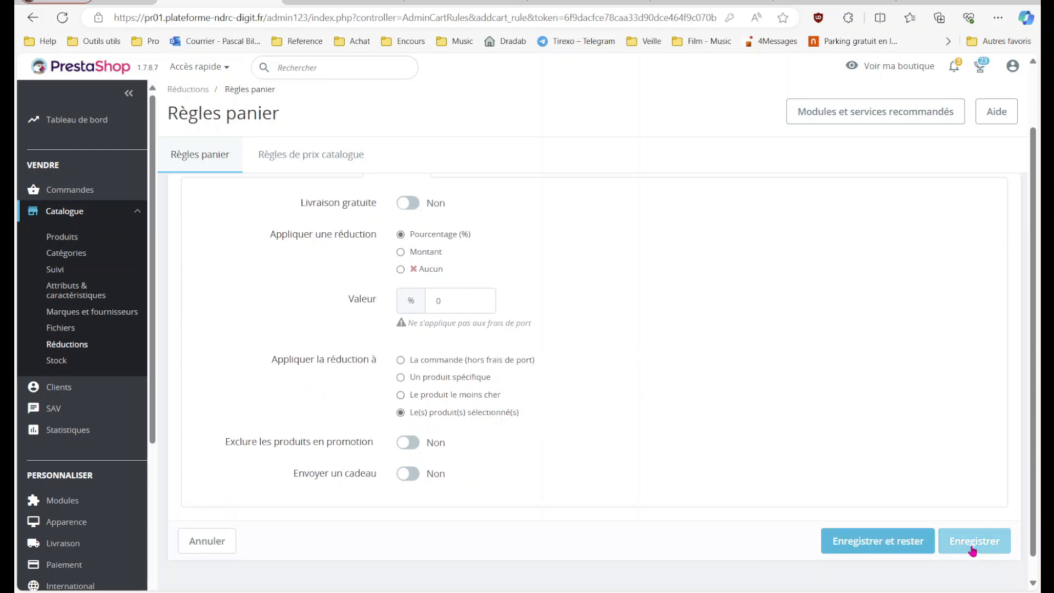
scroll(744, 259, "up", 1)
scroll(744, 259, "up", 1)
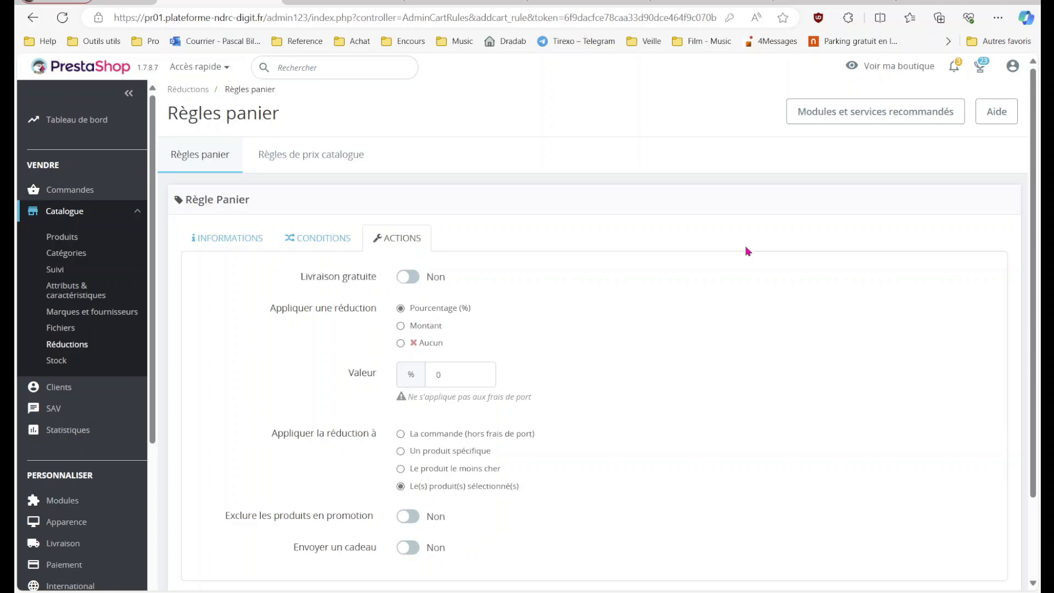
- Switch to the skills checklist PDF to check the image tasks and return to the PrestaShop back office
key("alt+Tab")
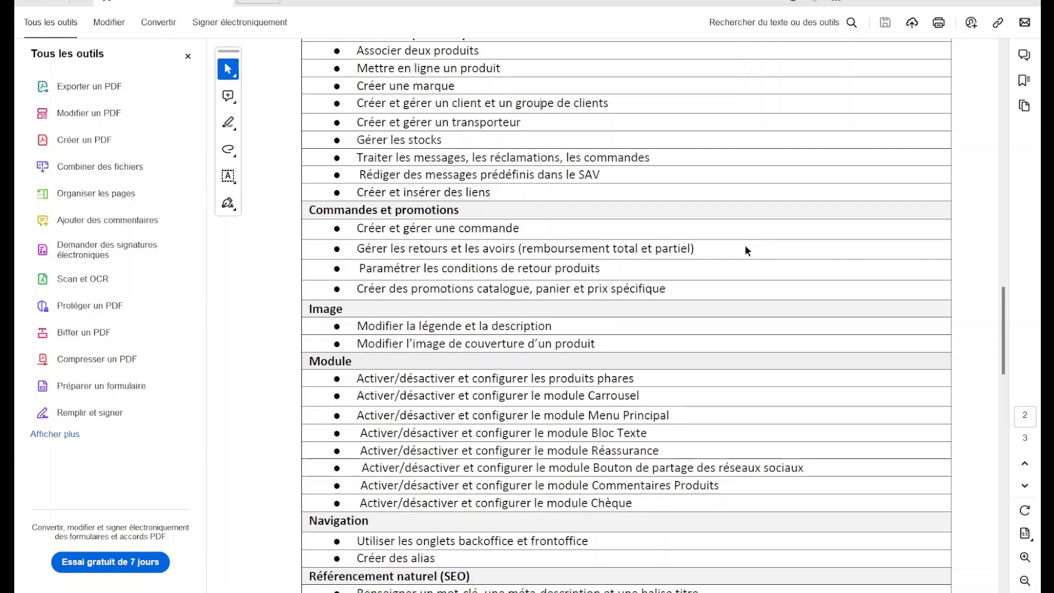
key("alt+Tab")
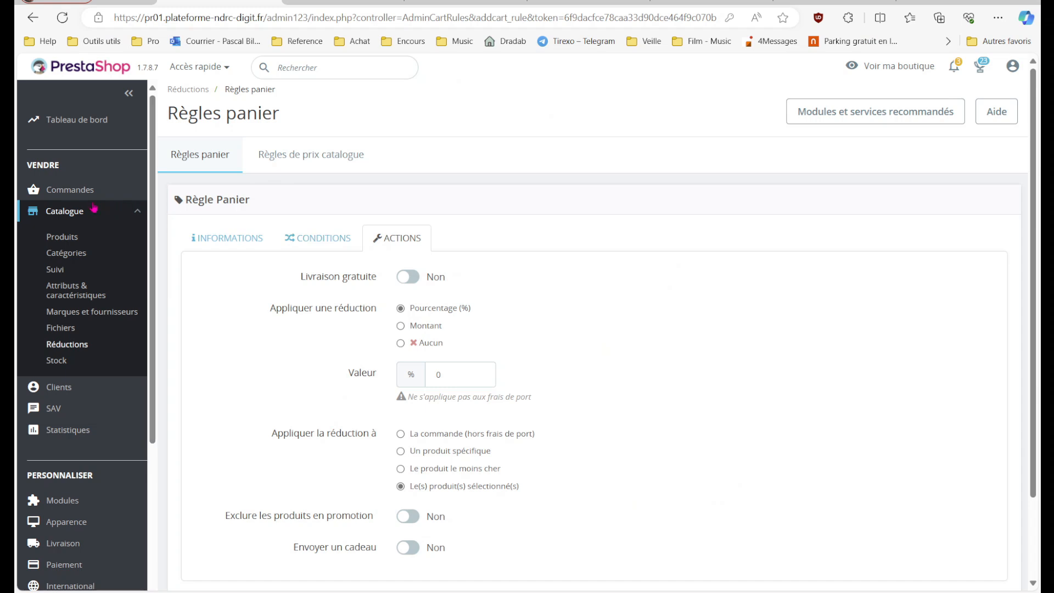
- Open the Camera Gopro product from the catalogue and mark its second image as the "Image de couverture"
left_click(77, 239)
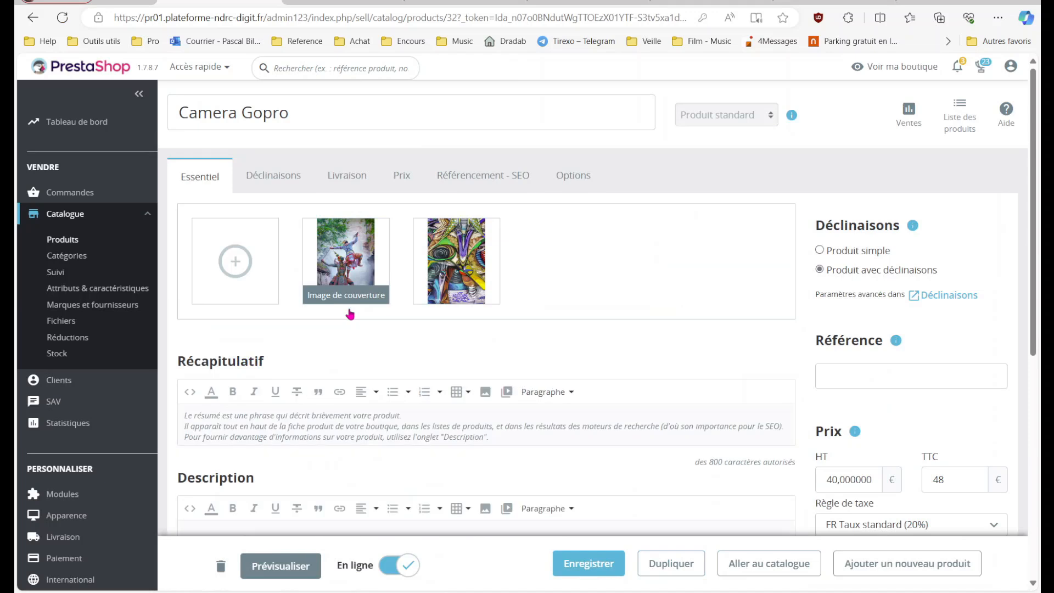
left_click(339, 253)
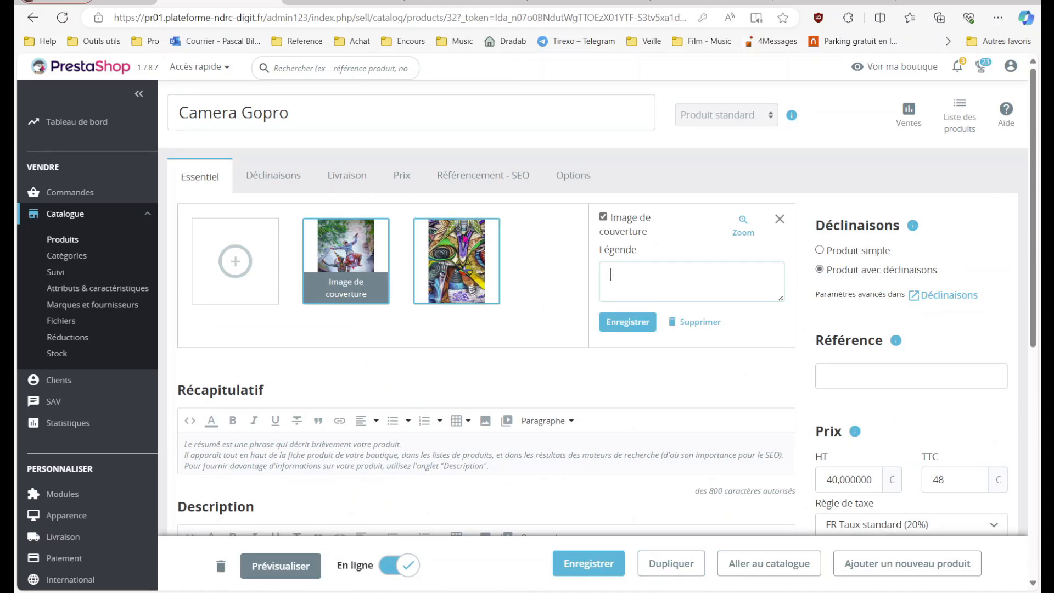
left_click(453, 255)
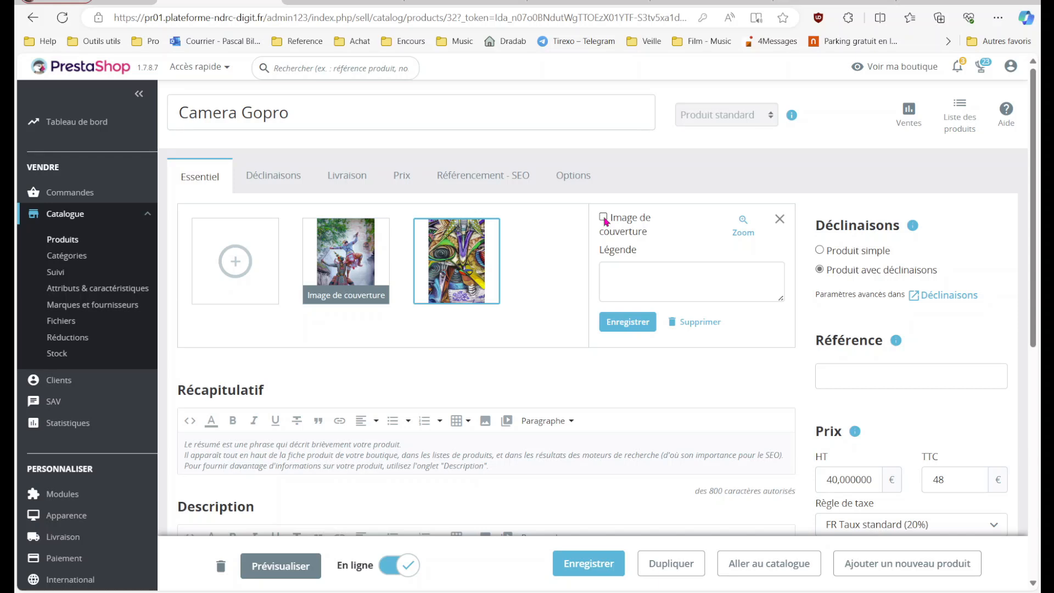
left_click(603, 217)
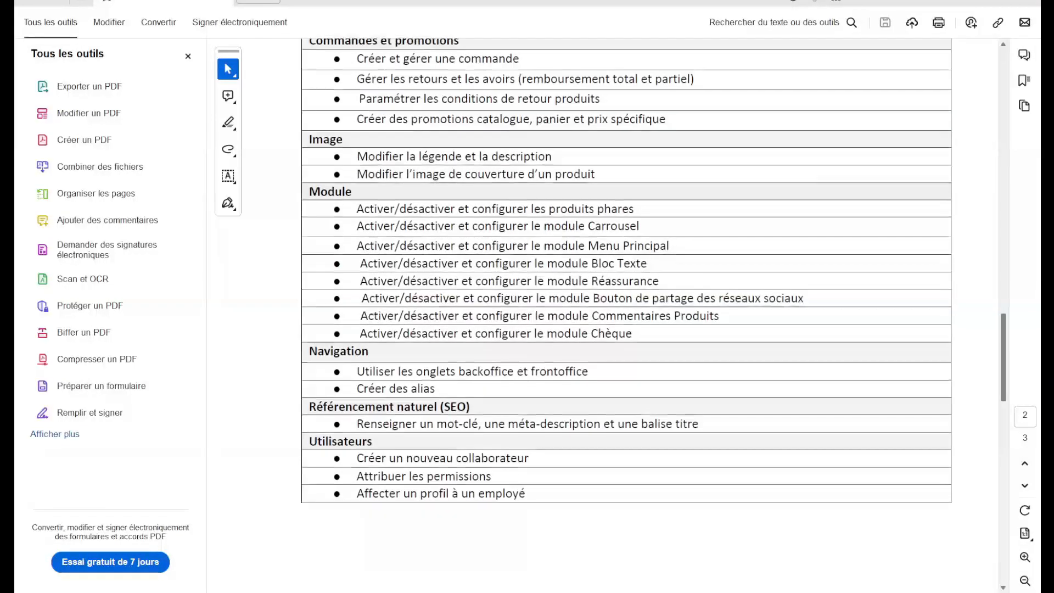
- Highlight the Module tasks in the skills checklist PDF and open the theme's Pages Configuration in the PrestaShop back office
scroll(626, 270, "down", 2)
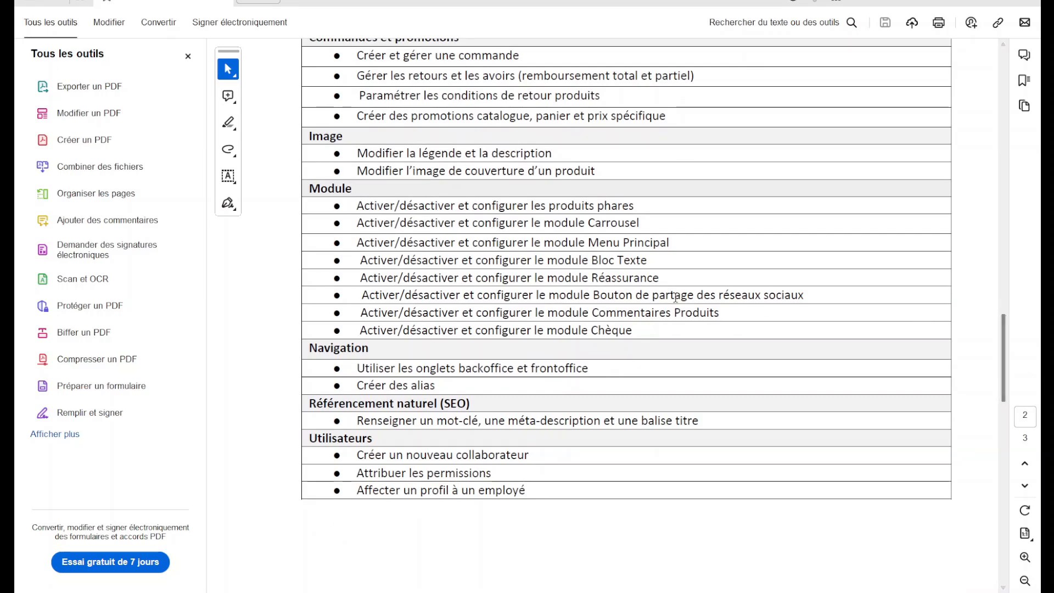
left_click_drag(357, 205, 648, 328)
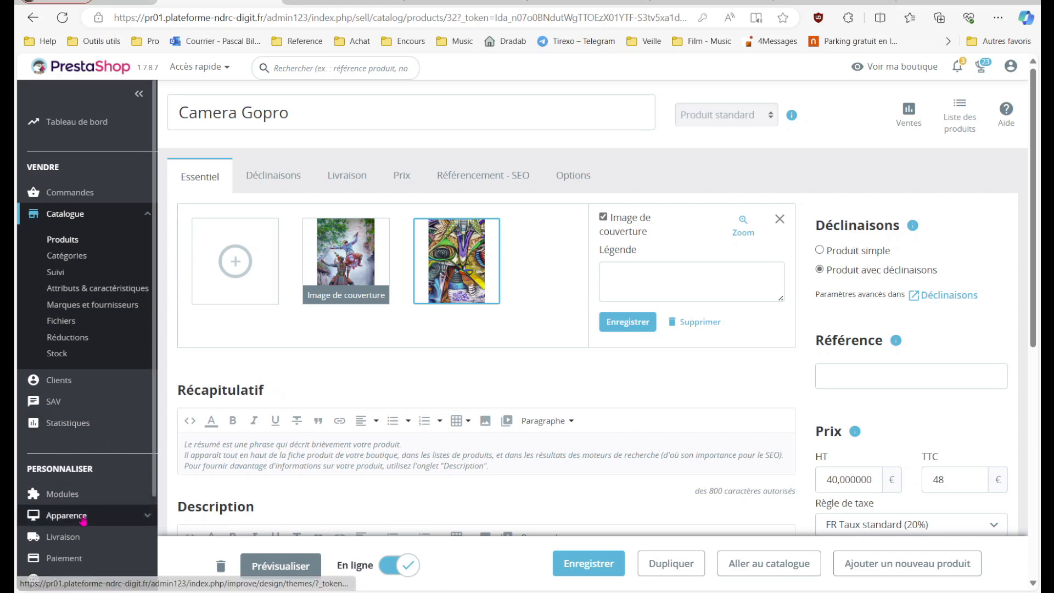
mouse_move(83, 519)
left_click(88, 396)
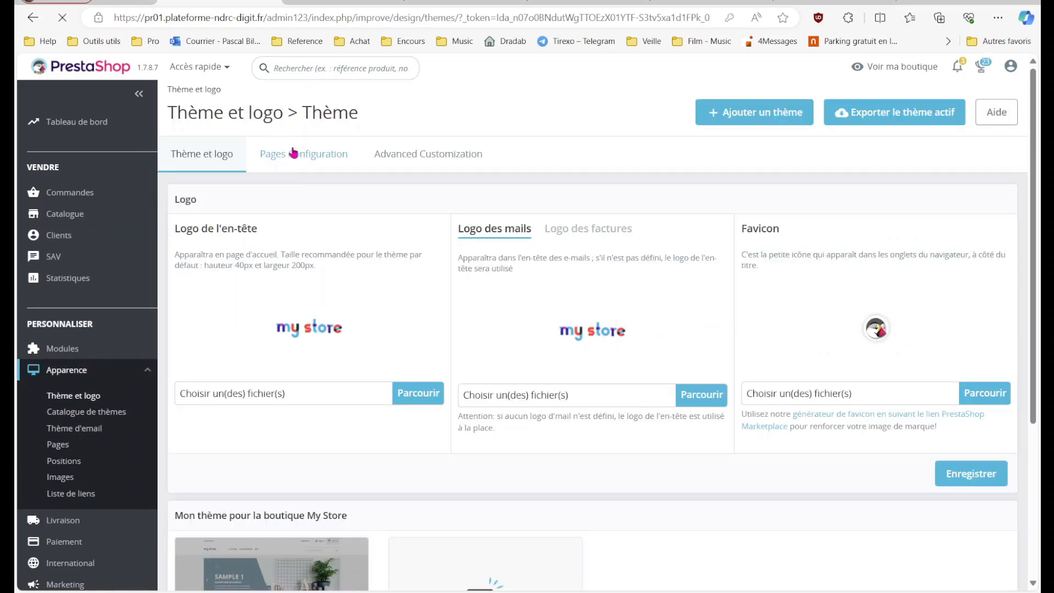
left_click(293, 152)
scroll(580, 309, "down", 5)
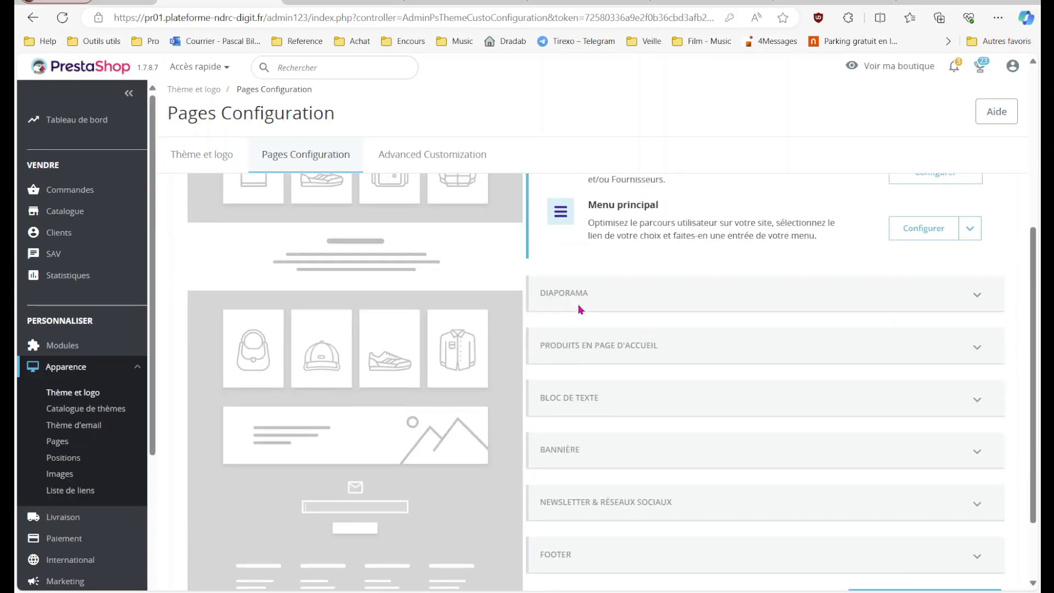
scroll(581, 309, "up", 3)
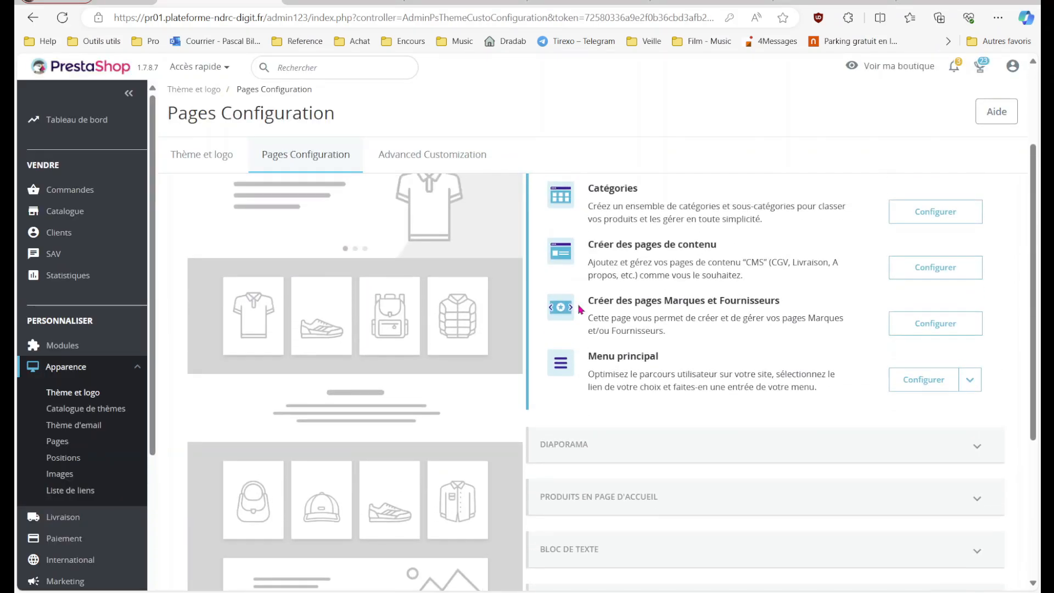
- Check the "produits phares" task in the checklist PDF and open the homepage "Produits phares" module's configuration in PrestaShop
key("alt+Tab")
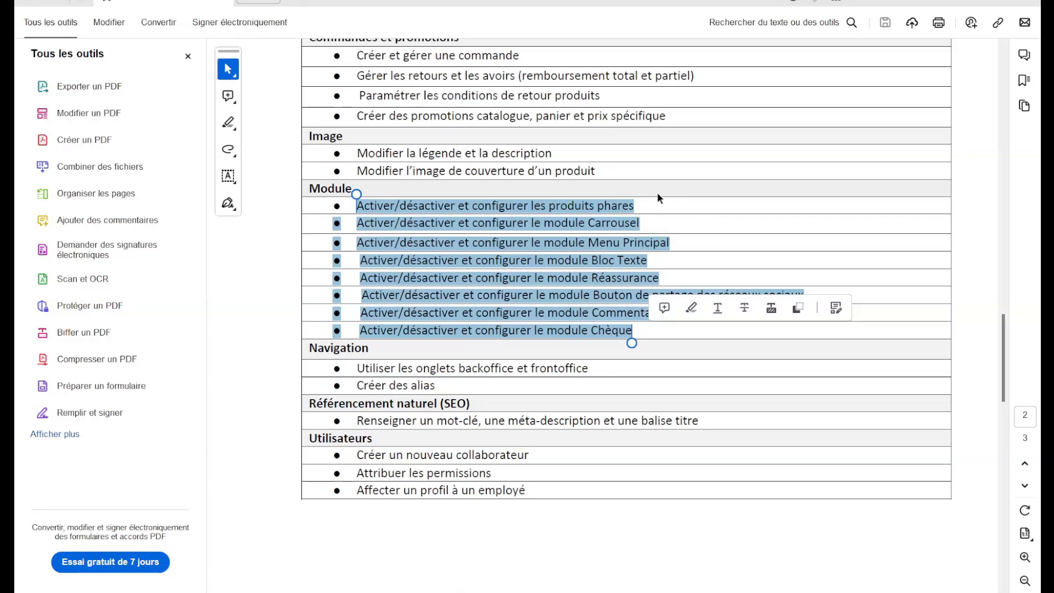
left_click(632, 209)
double_click(620, 205)
key("alt+Tab")
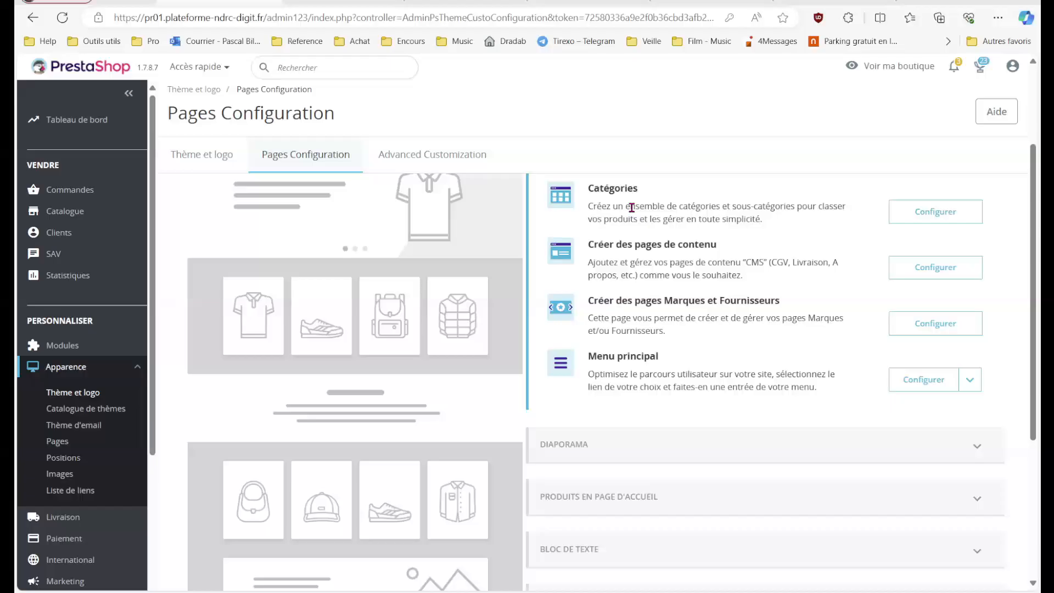
scroll(688, 389, "down", 1)
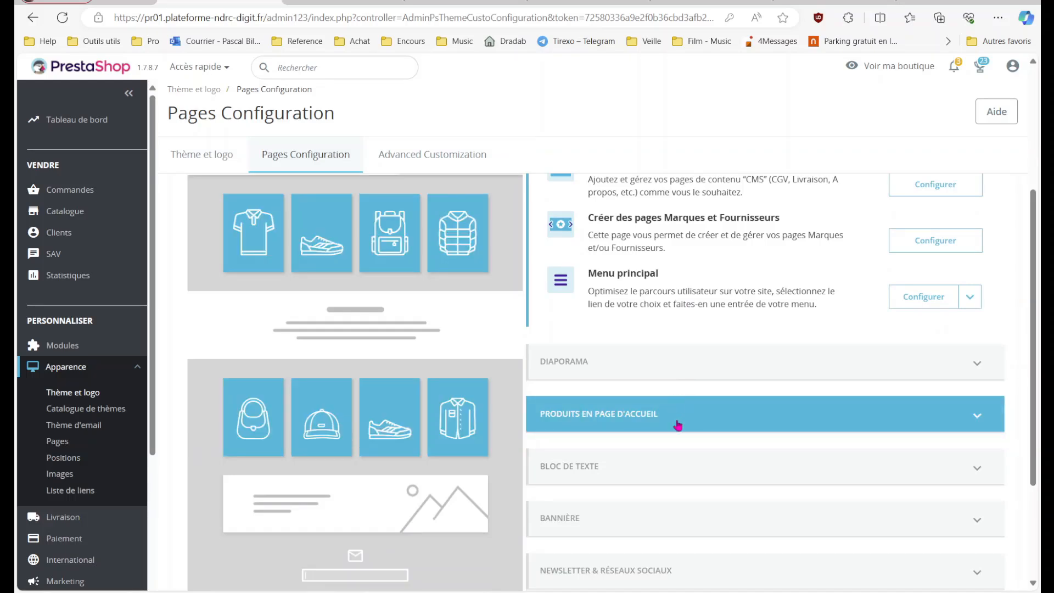
left_click(582, 410)
scroll(582, 410, "up", 1)
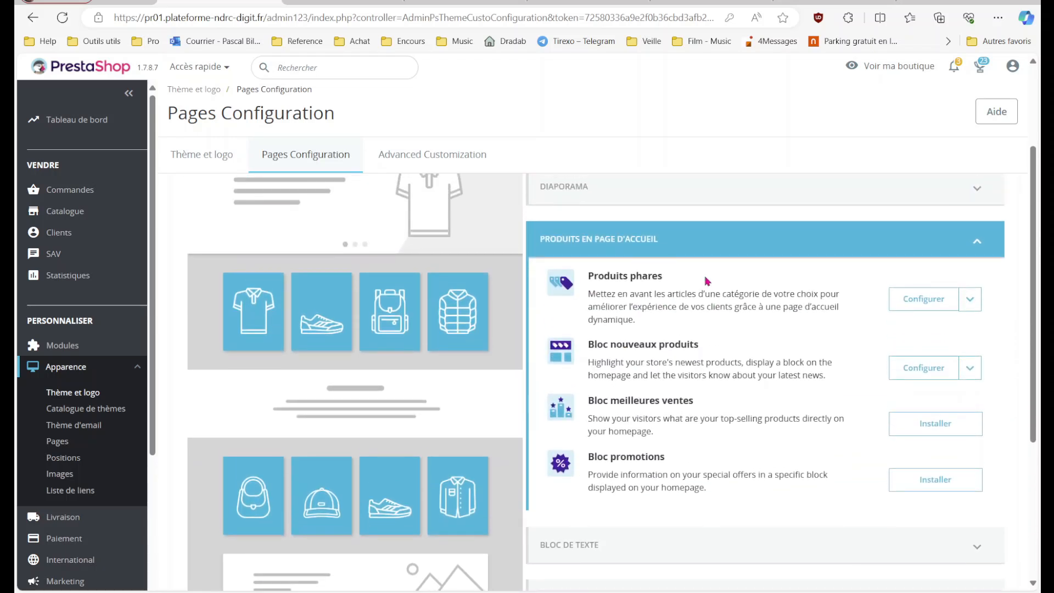
left_click(919, 302)
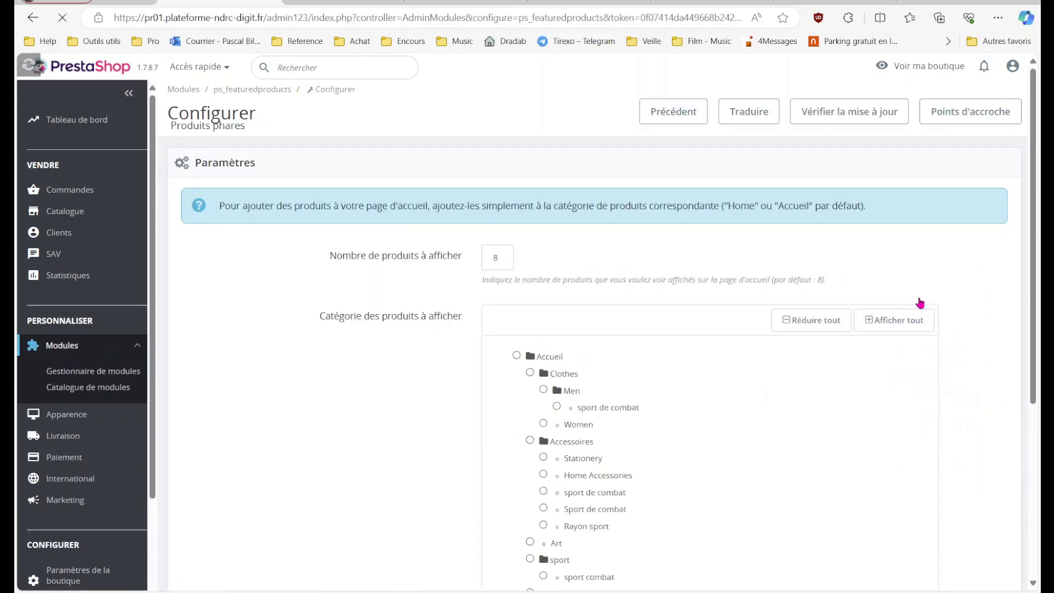
- Choose the first "Produits phares" category as the category of products to display in the module
double_click(496, 257)
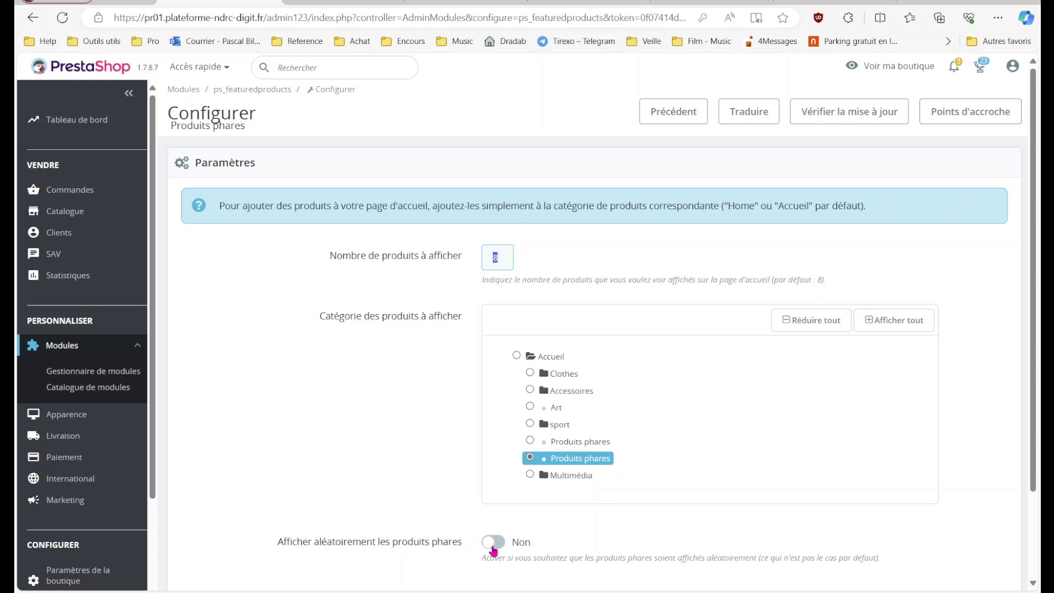
left_click(516, 356)
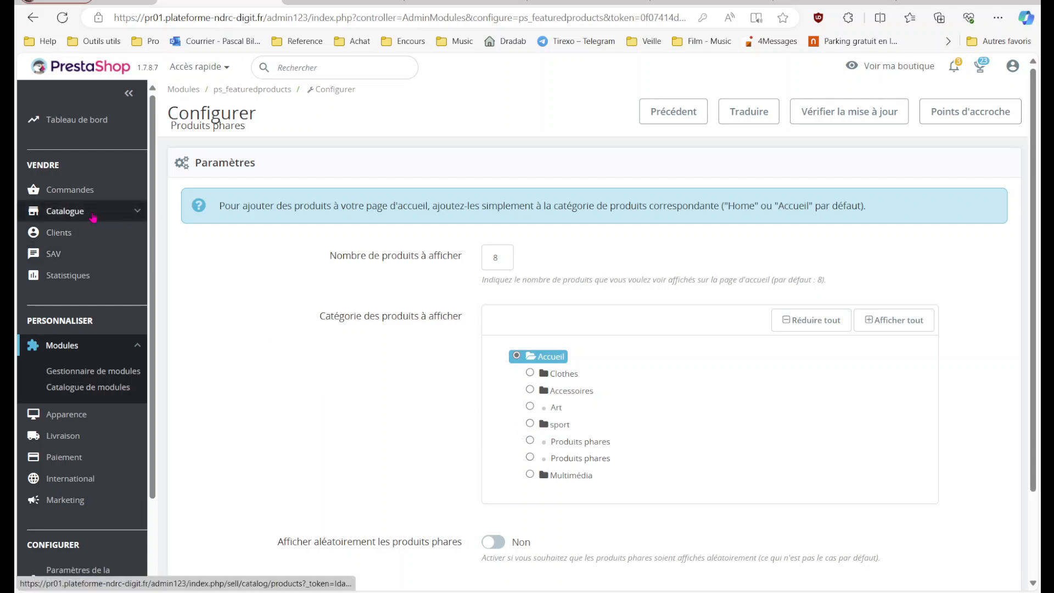
mouse_move(93, 217)
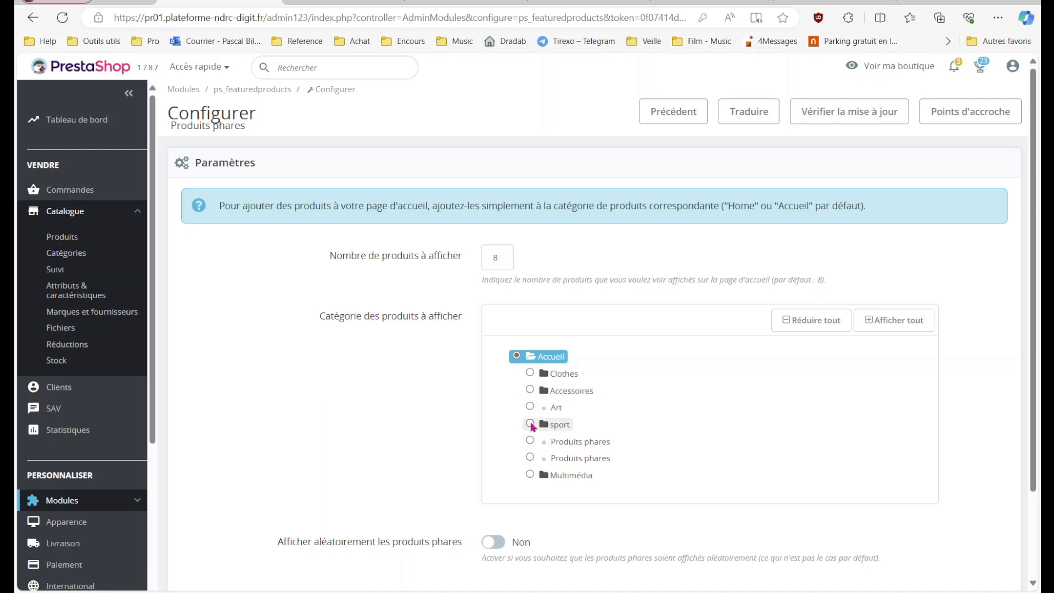
left_click(530, 440)
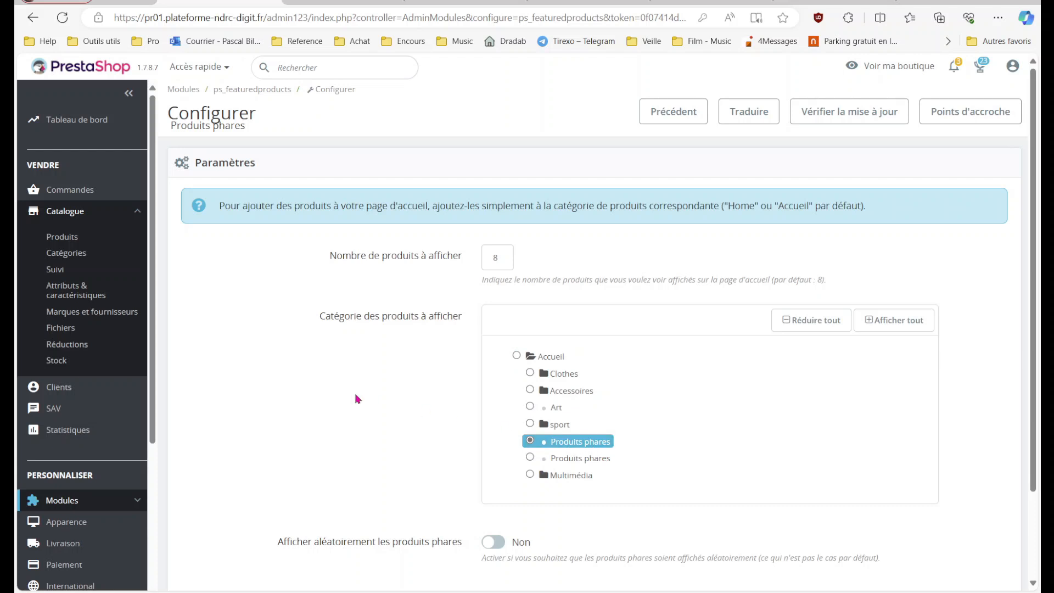
- Open the Camera Gopro product, replace its Accueil category with the first "Produits phares" and make Multimédia the main category
left_click(69, 243)
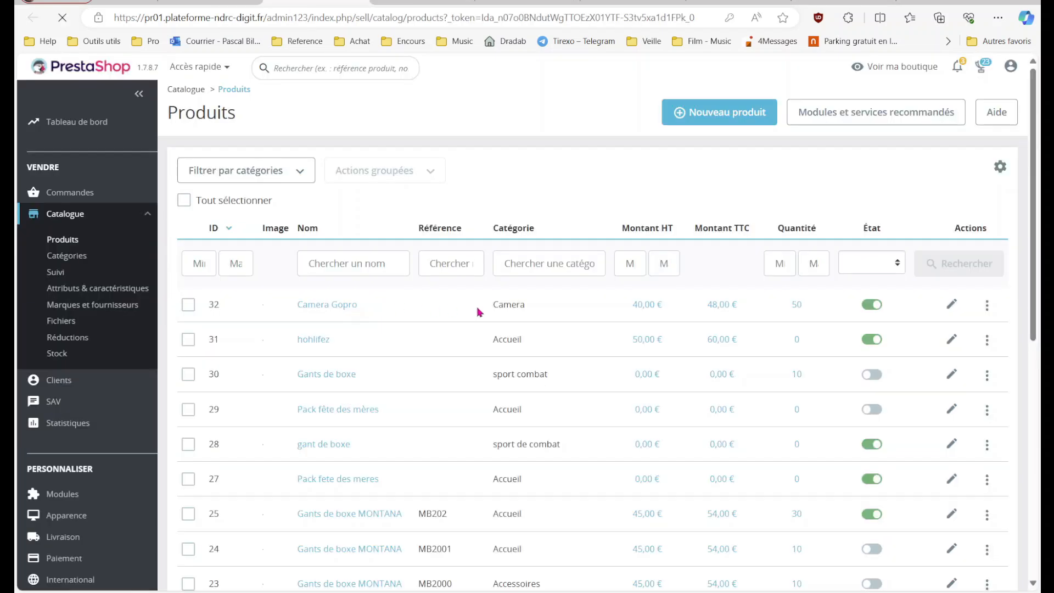
left_click(479, 312)
scroll(1042, 382, "down", 4)
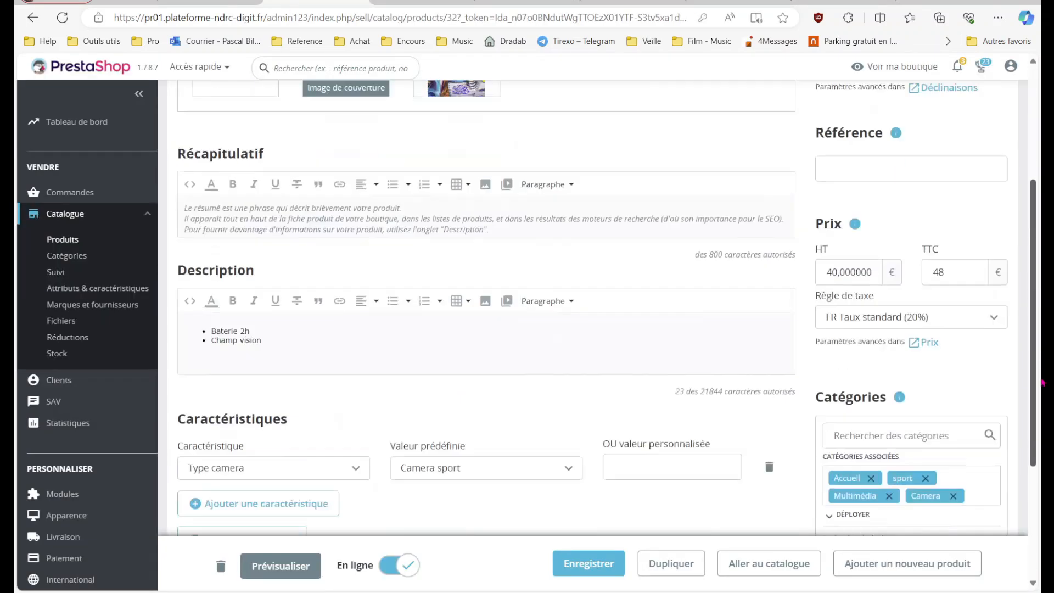
scroll(1042, 382, "down", 3)
left_click(828, 351)
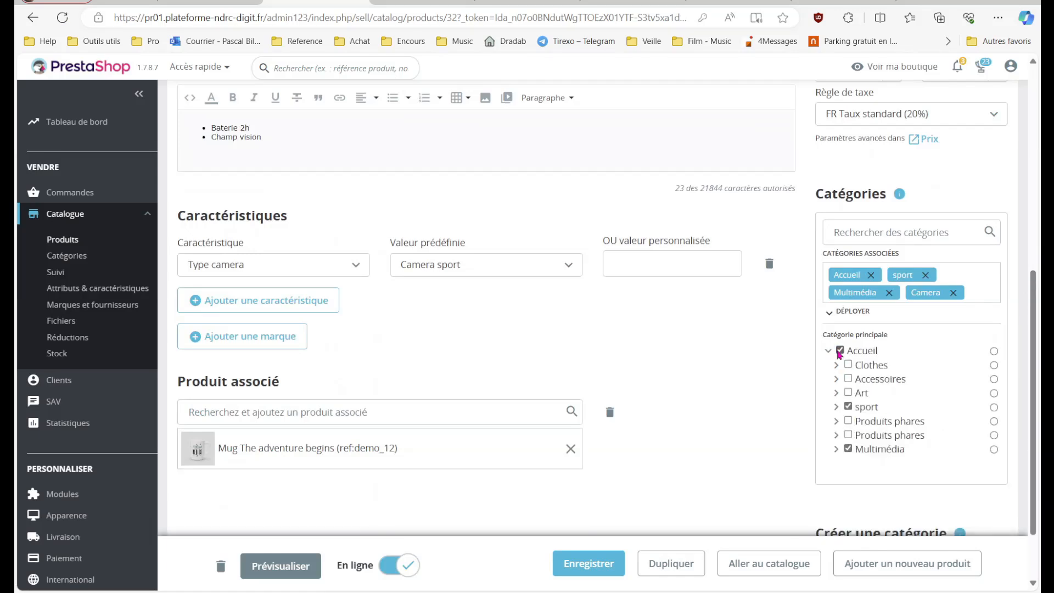
left_click(840, 352)
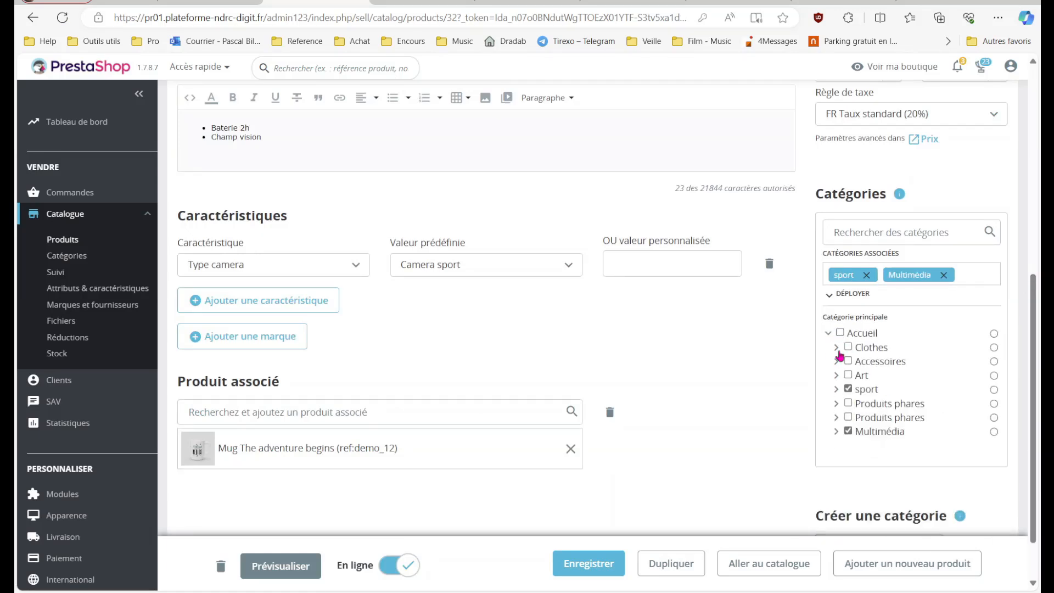
left_click(848, 403)
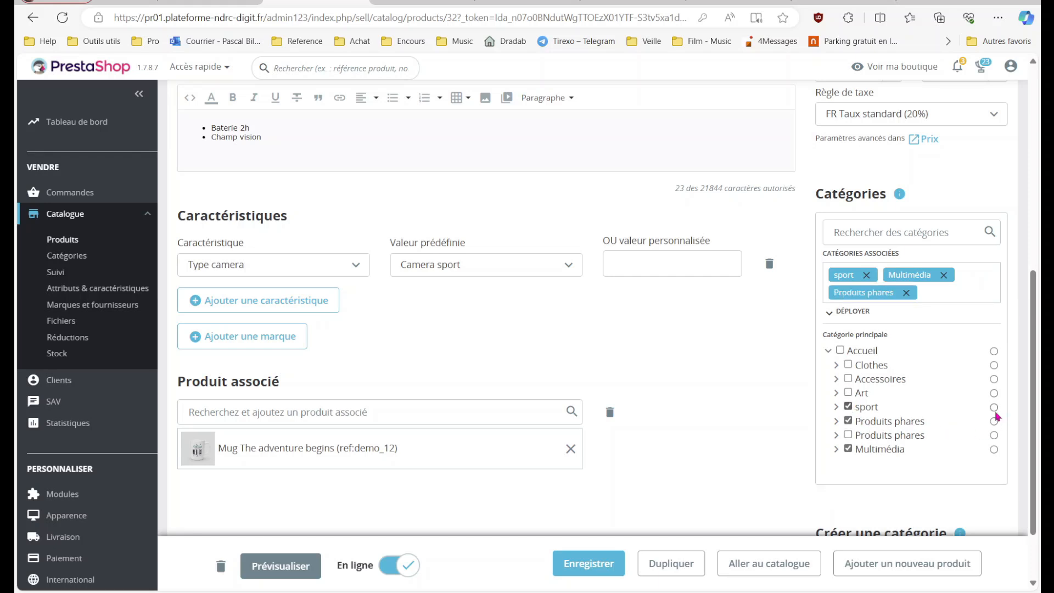
left_click(993, 449)
- Return to the Produits phares configuration and switch briefly to the checklist PDF to check the next module tasks
left_click(219, 2)
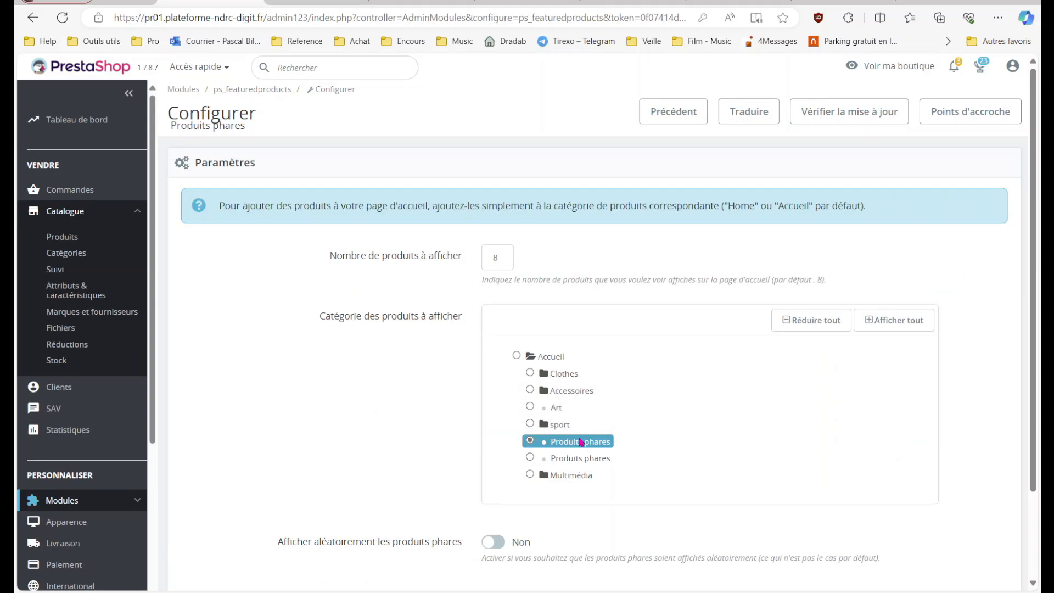
key("alt+Tab")
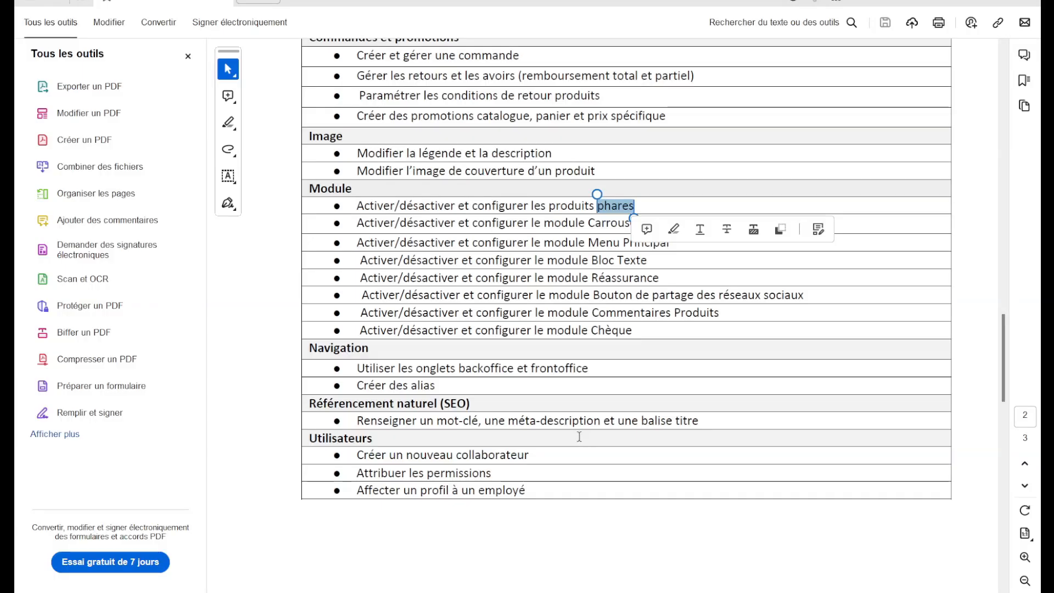
left_click(589, 242)
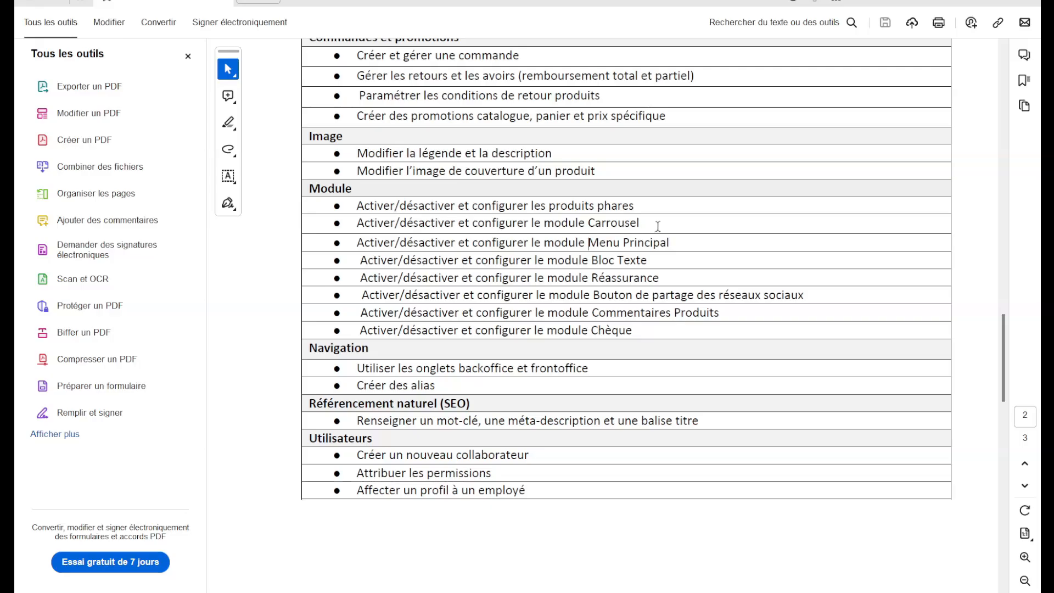
key("alt+Tab")
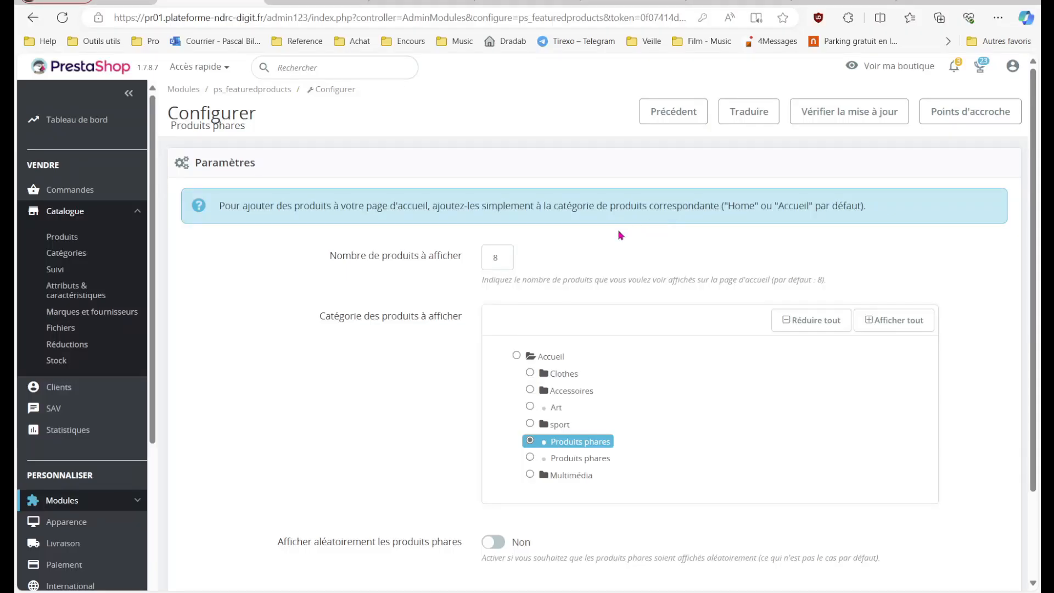
- Go back to Pages Configuration and examine the homepage's Diaporama, Bannière and Bloc de texte sections
left_click(34, 18)
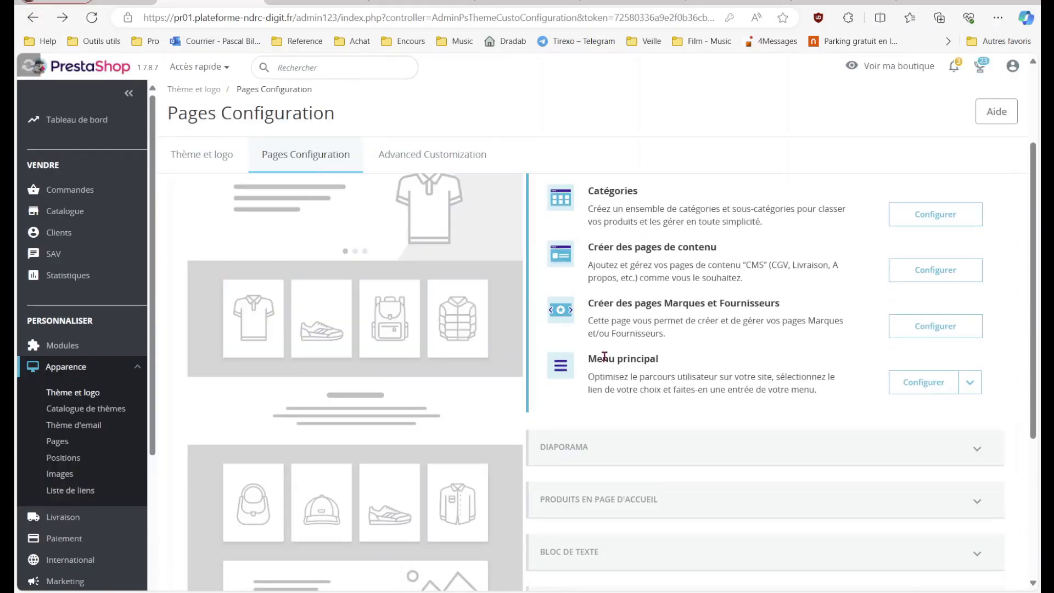
scroll(510, 390, "down", 3)
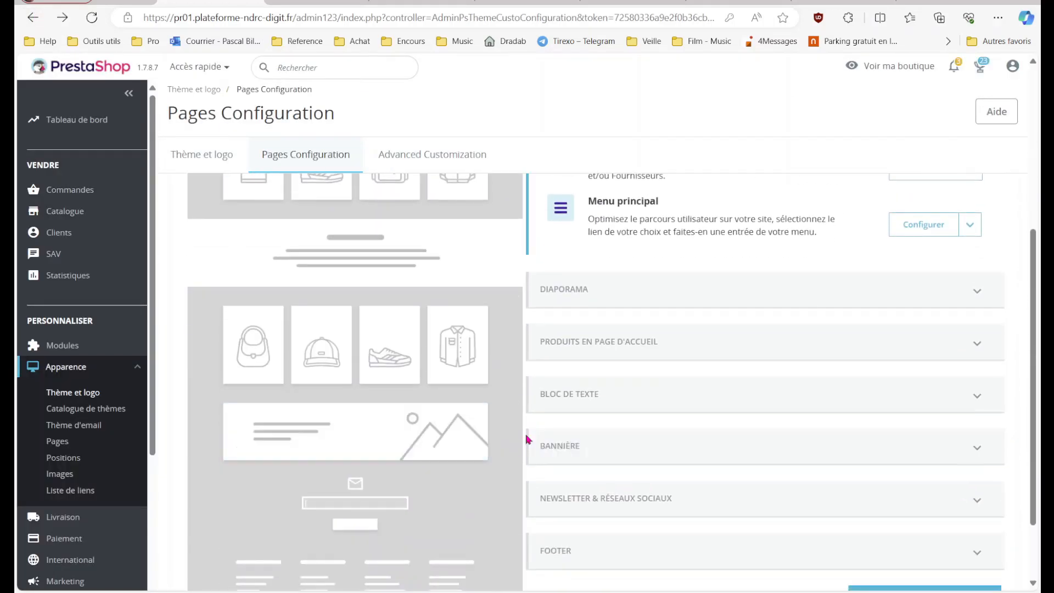
left_click(631, 285)
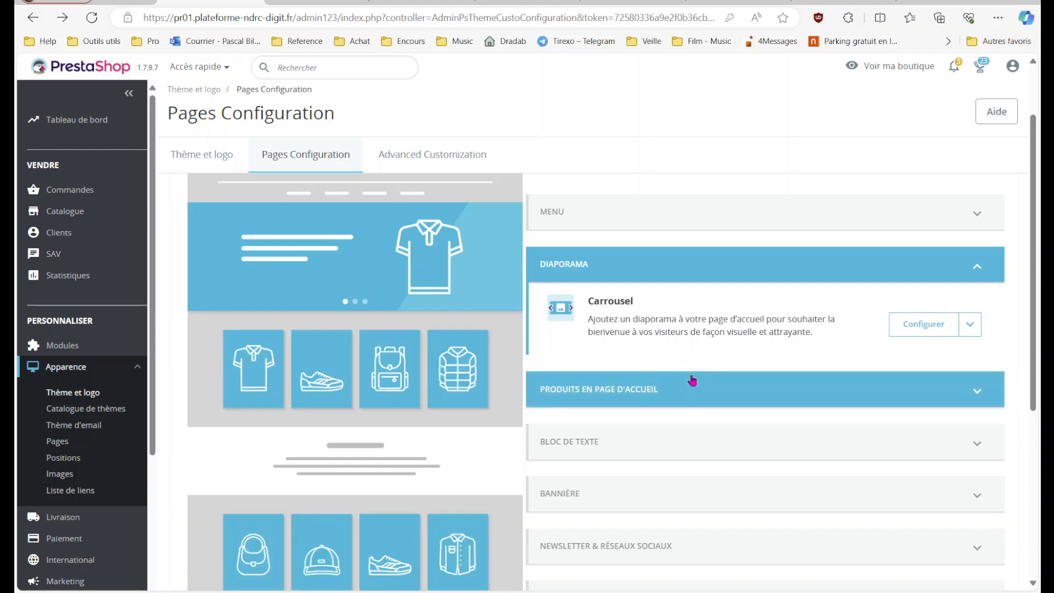
left_click(647, 493)
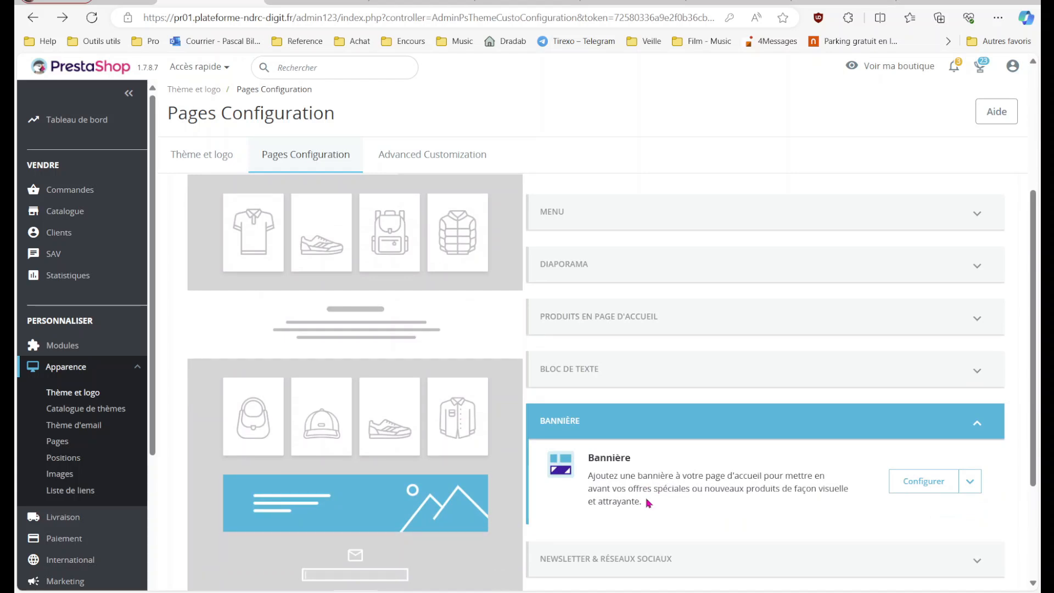
scroll(646, 502, "down", 2)
left_click(613, 278)
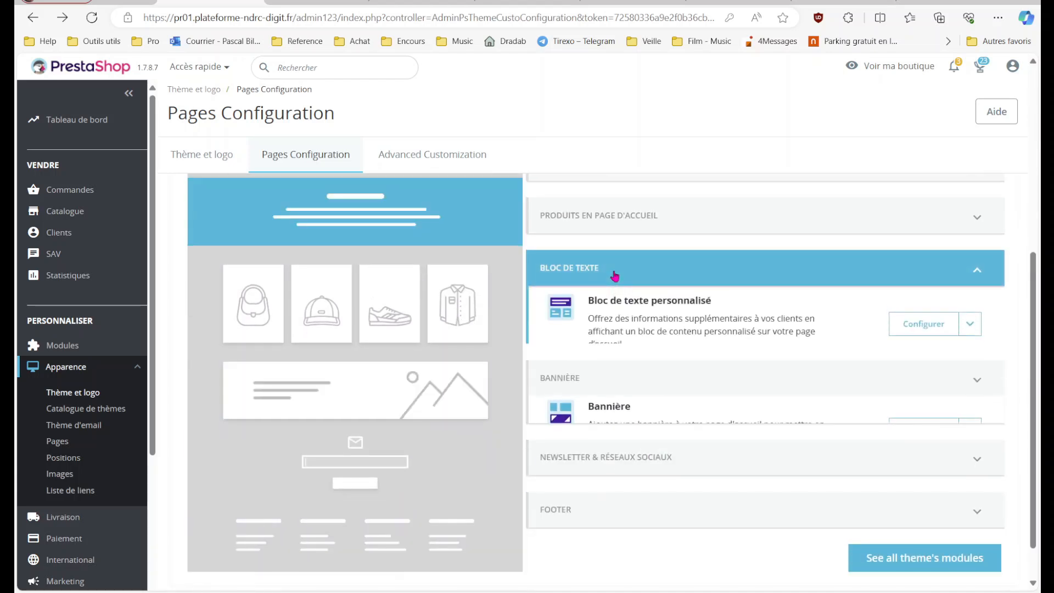
scroll(631, 308, "up", 2)
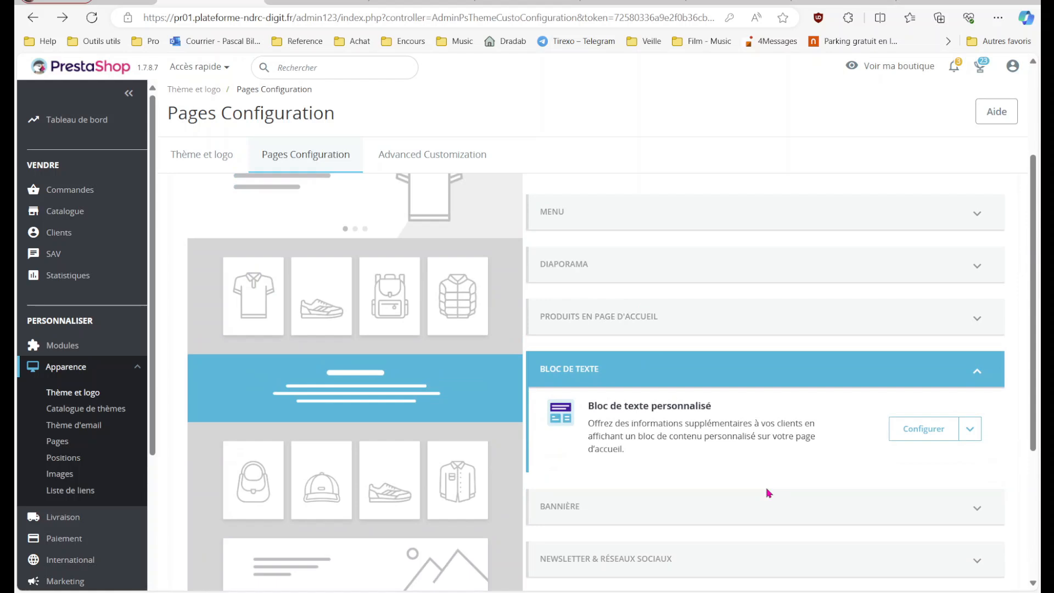
scroll(767, 493, "up", 1)
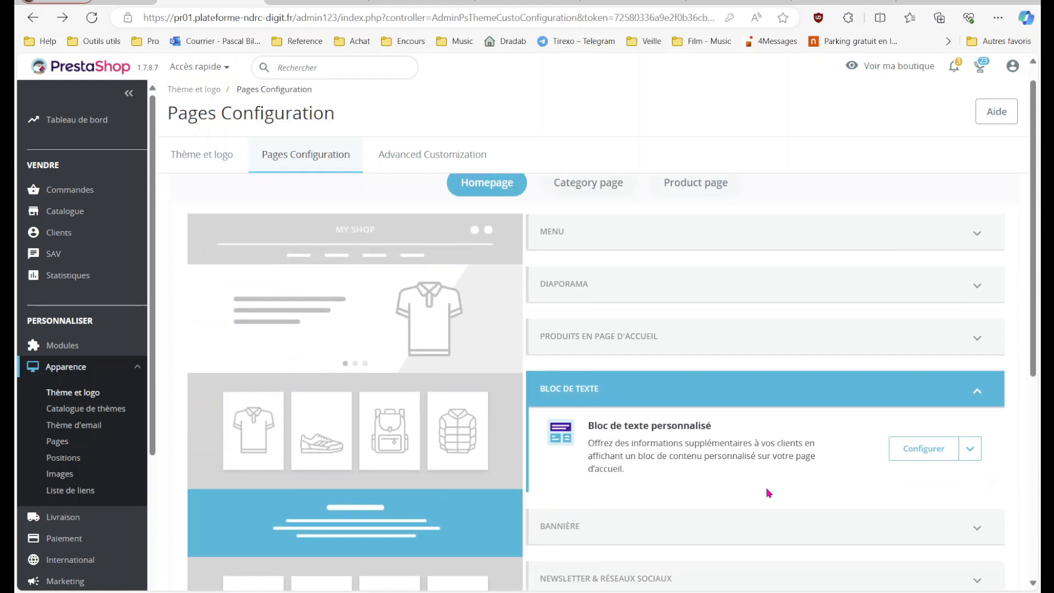
- Open the Carrousel module's configuration from the homepage's Diaporama section
left_click(801, 337)
scroll(706, 248, "down", 1)
left_click(694, 233)
left_click(923, 325)
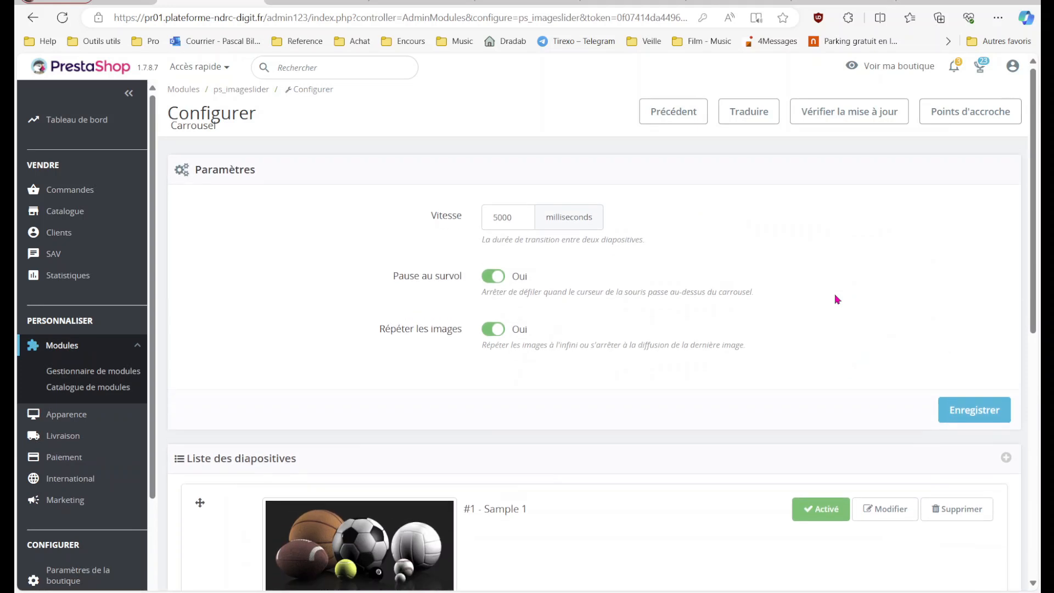
- Review the Carrousel settings and slide list, then add a slide with the image bandera-cubano-atop-el-morro.jpg
left_click_drag(512, 211, 483, 214)
middle_click(888, 294)
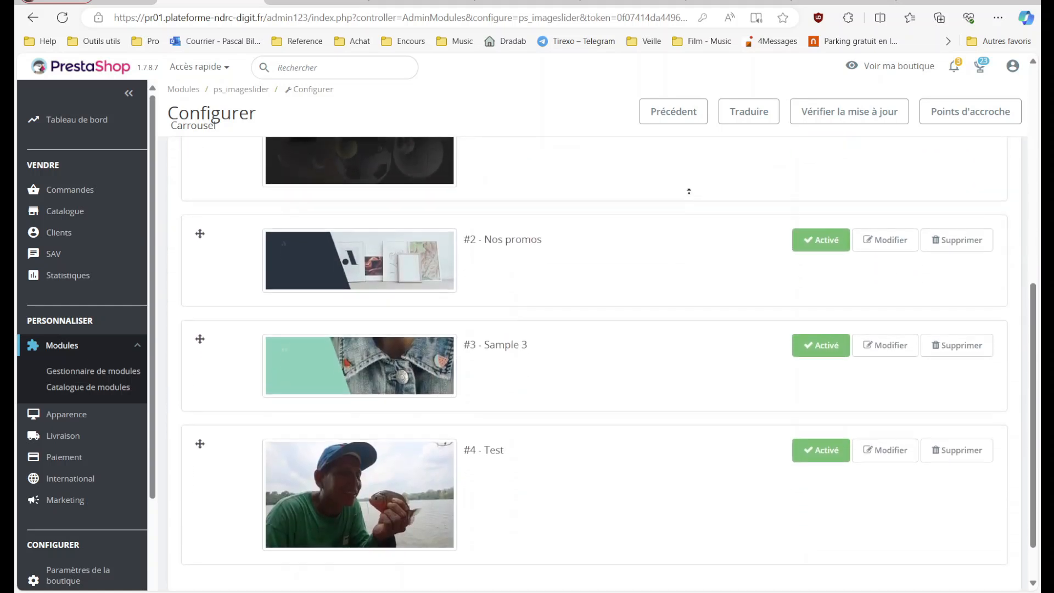
middle_click(693, 174)
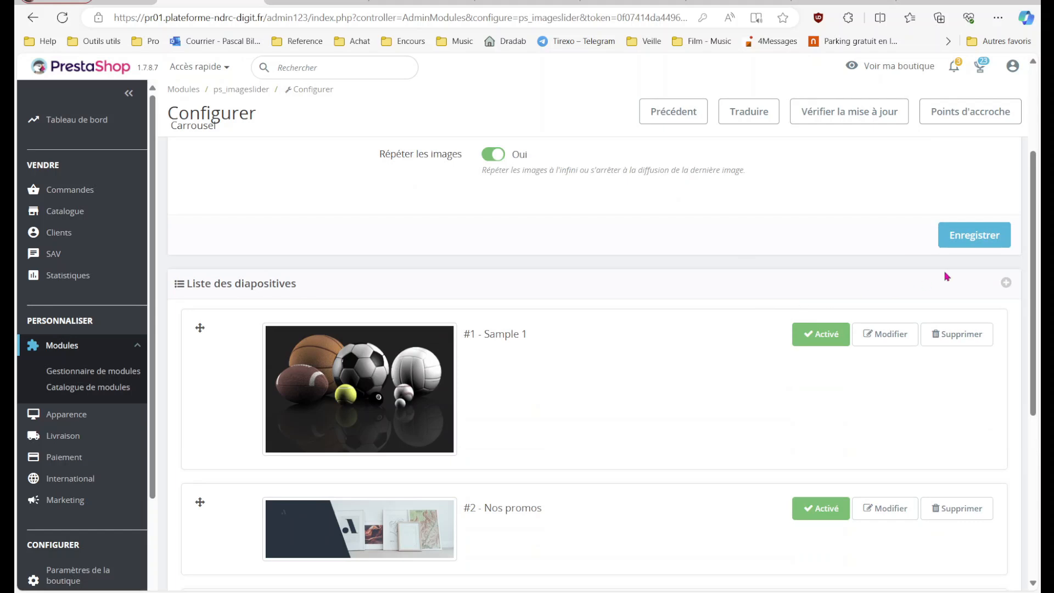
left_click(1006, 283)
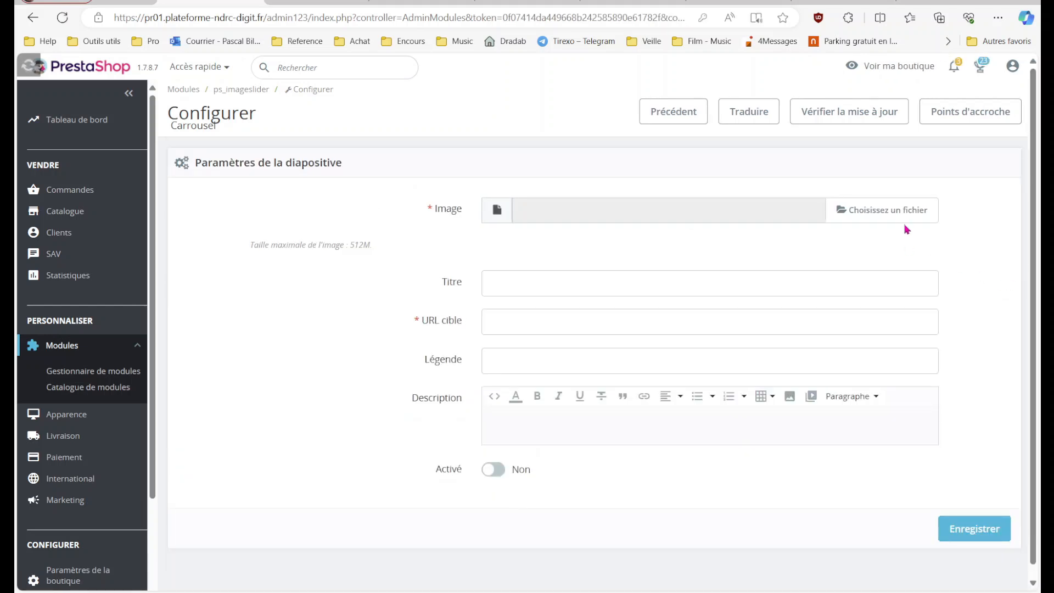
left_click(894, 212)
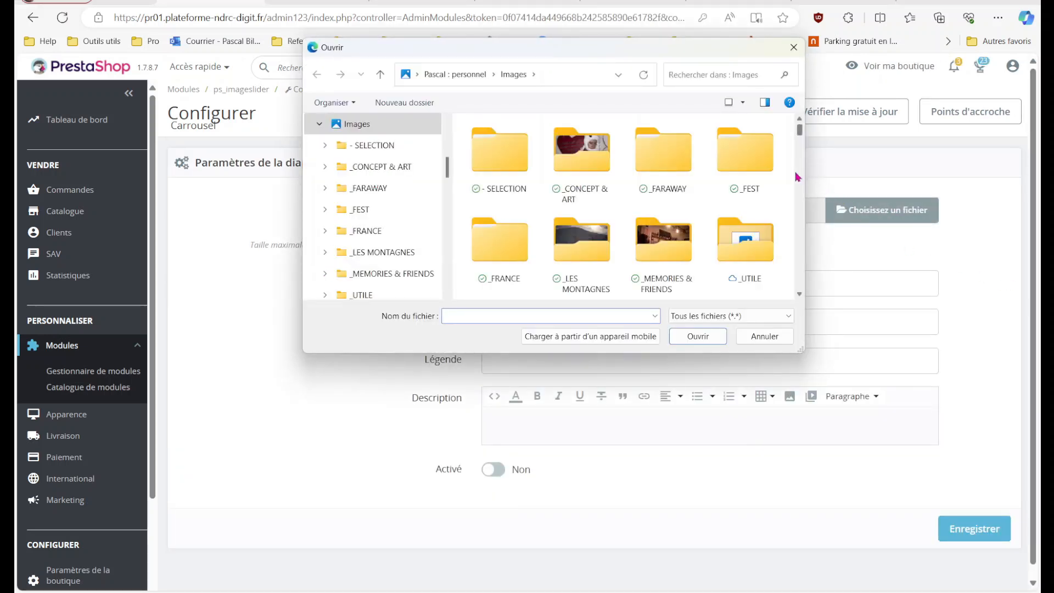
scroll(797, 177, "down", 5)
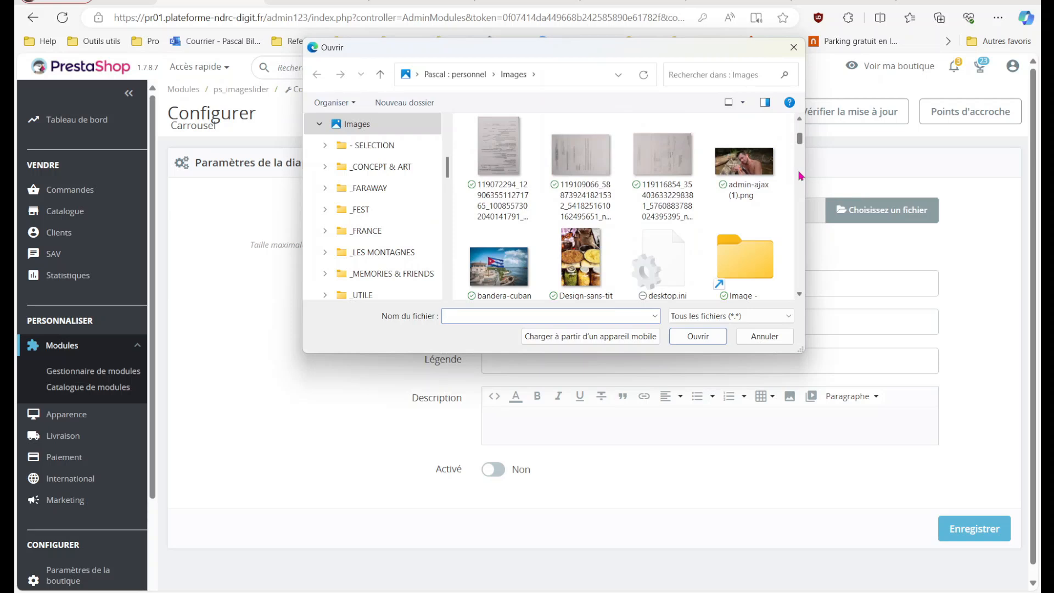
double_click(499, 269)
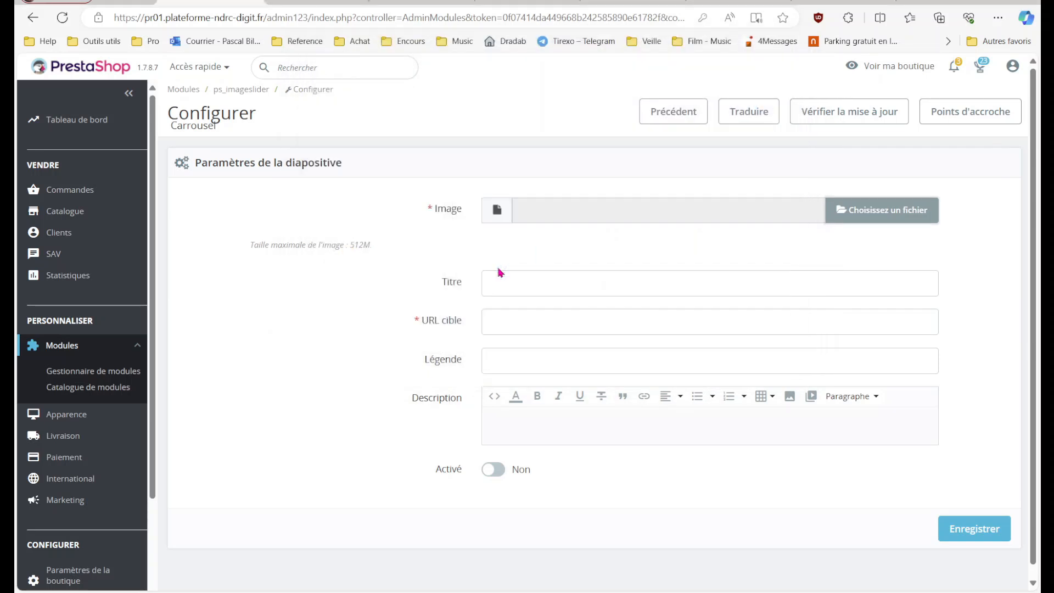
- Give the new slide the title "SUper promo" and the description "Beneficier d'une promo"
left_click(632, 291)
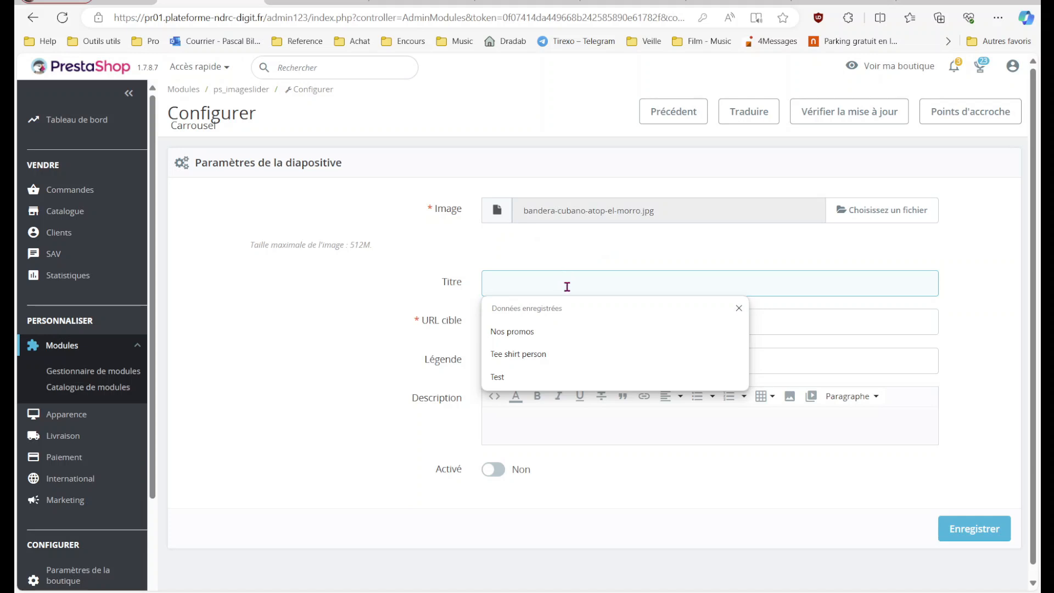
type("SUper pr")
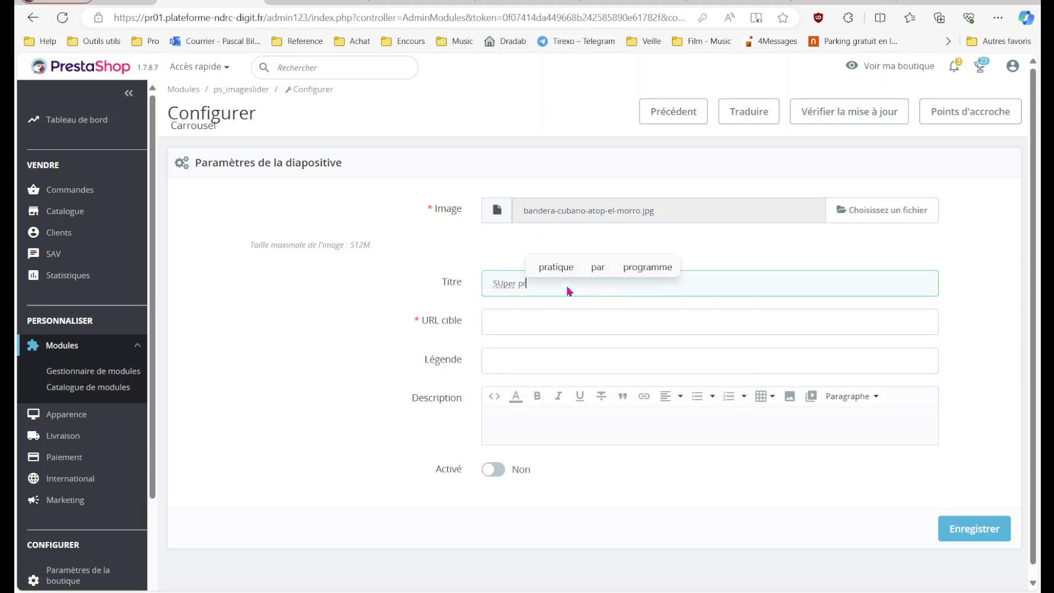
type("omo")
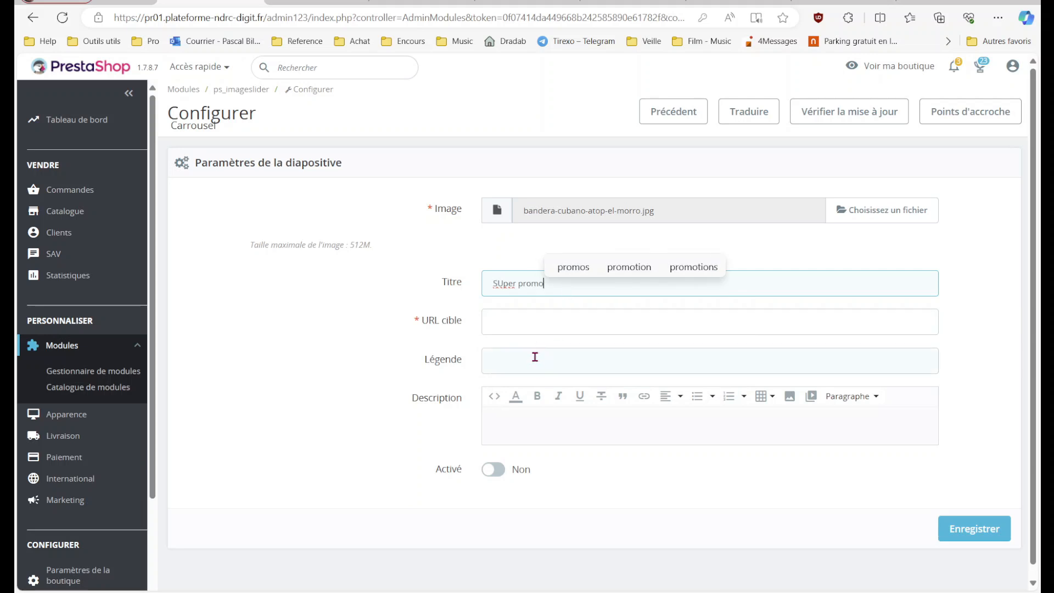
left_click(539, 418)
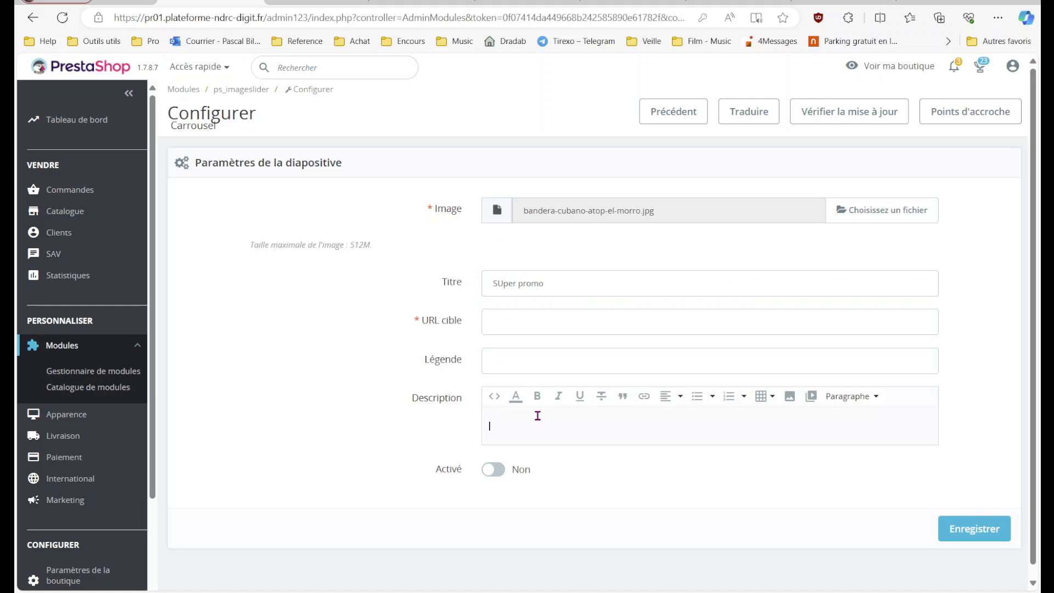
type("Benefi")
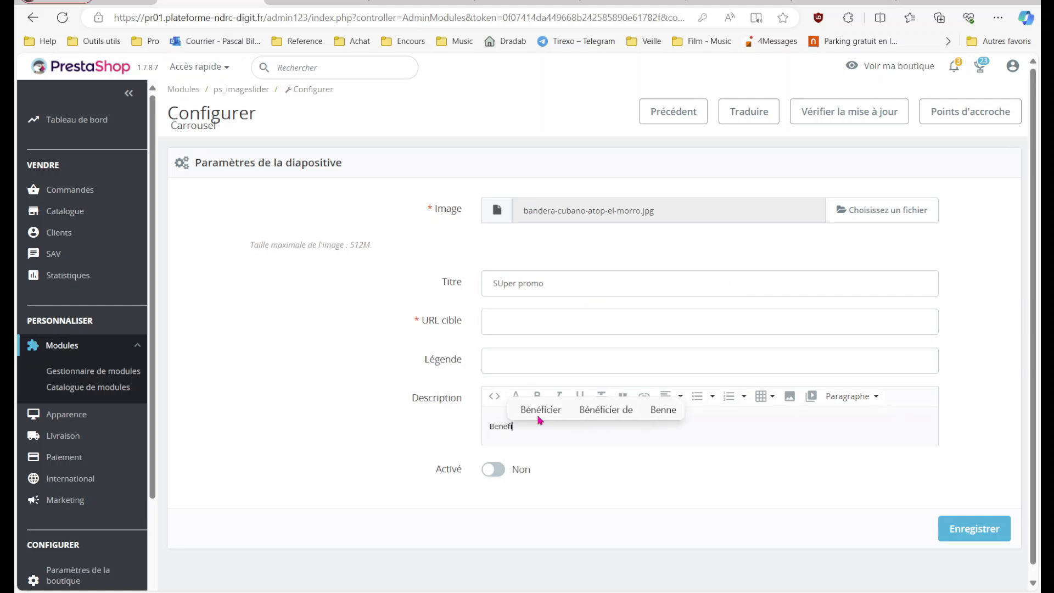
type("cier d'une ")
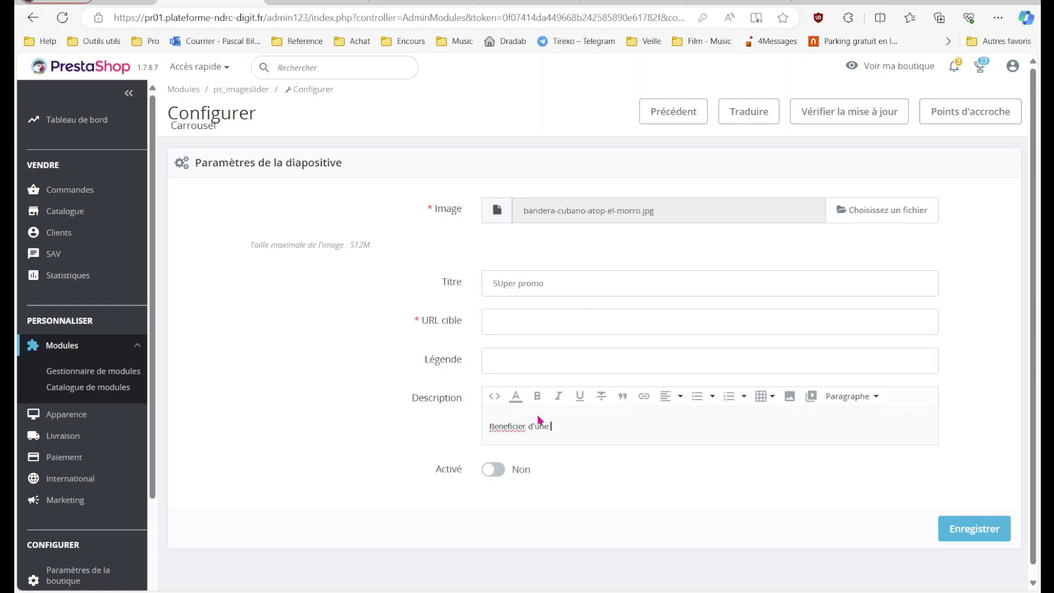
type("promo")
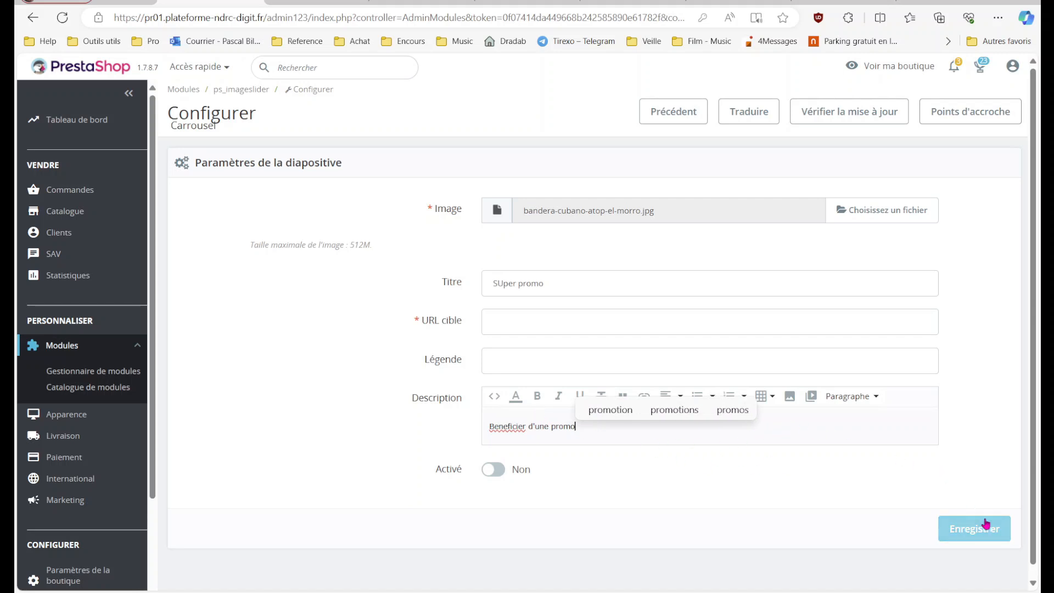
- Enable the new slide and copy the web address of the Hummingbird printed sweater's product page in the shop
left_click(512, 321)
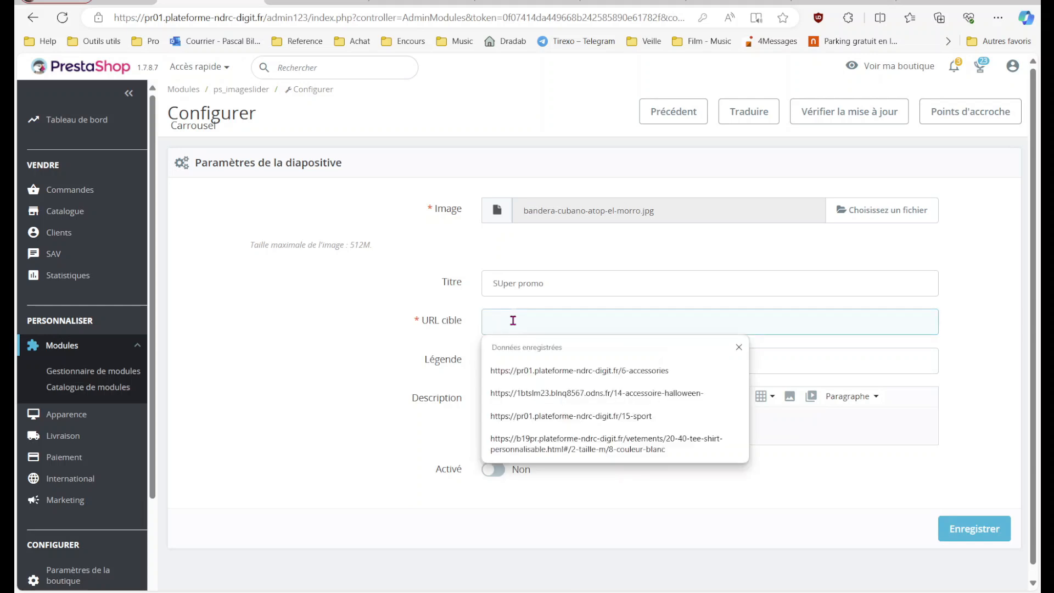
left_click(494, 471)
left_click(549, 314)
key("Down")
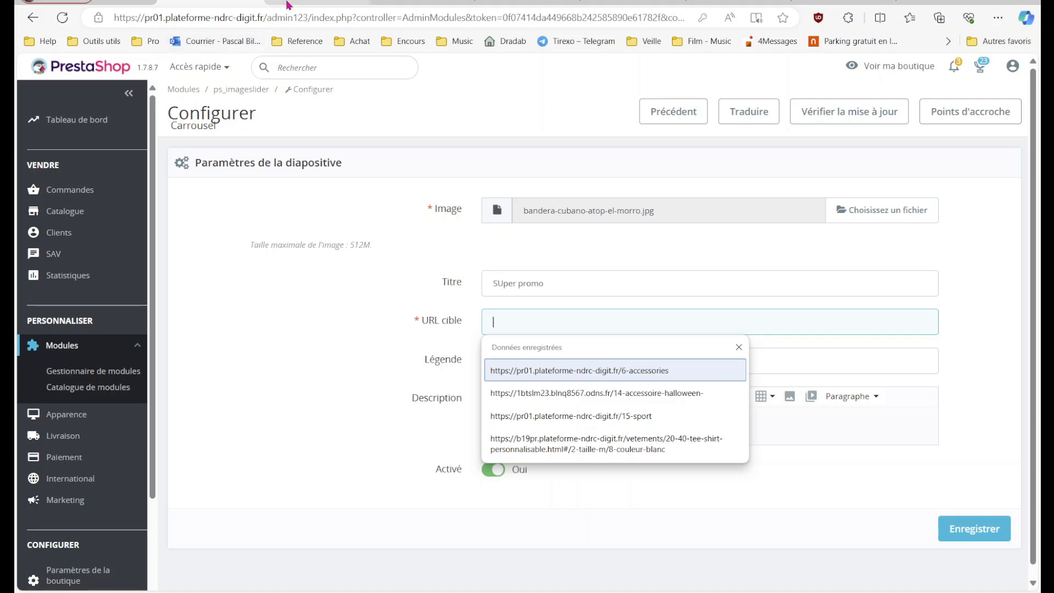
left_click(304, 4)
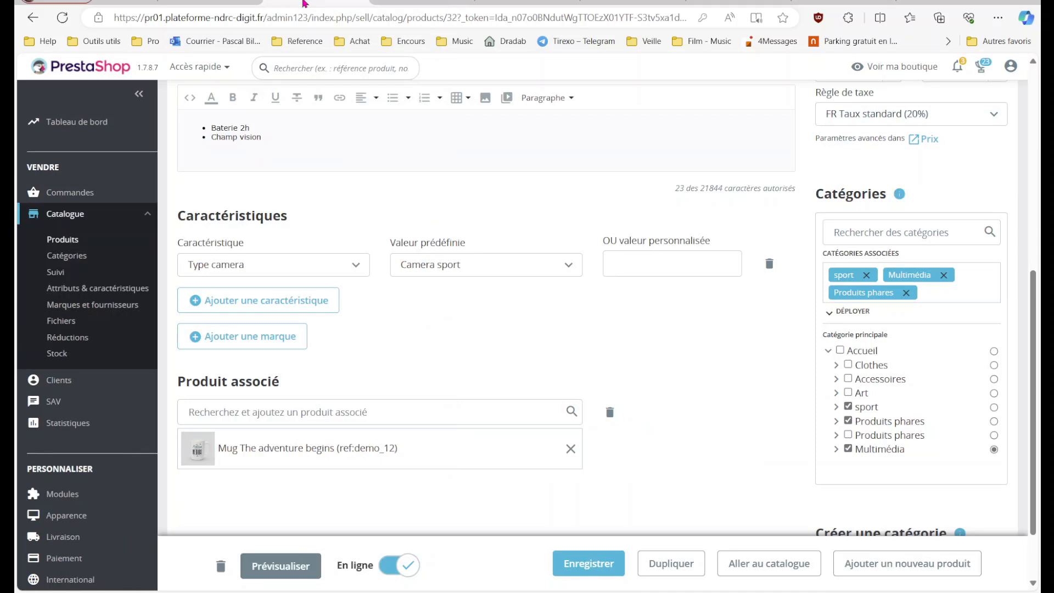
left_click(399, 4)
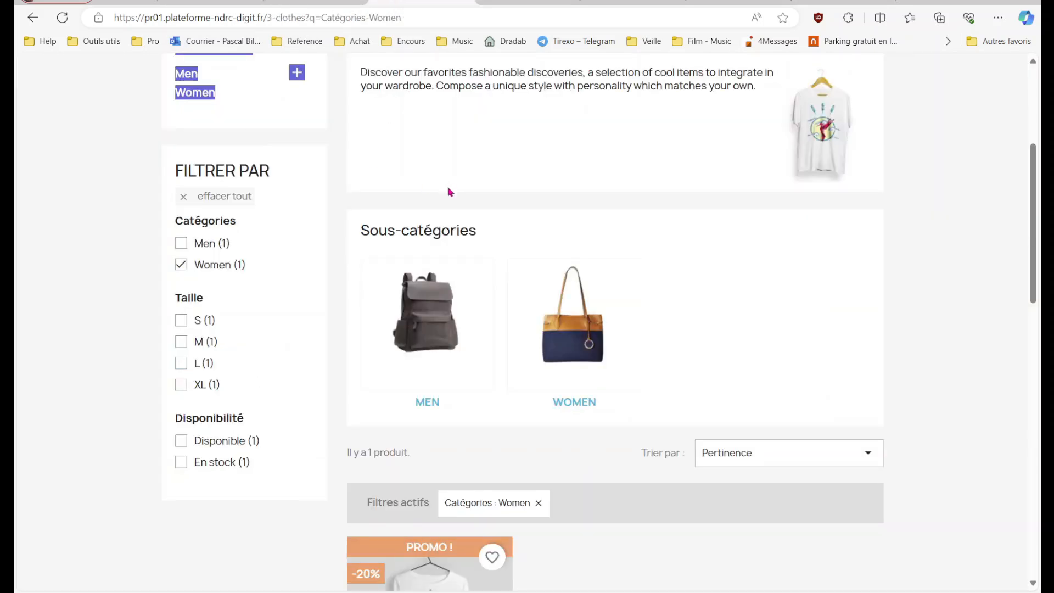
left_click(494, 575)
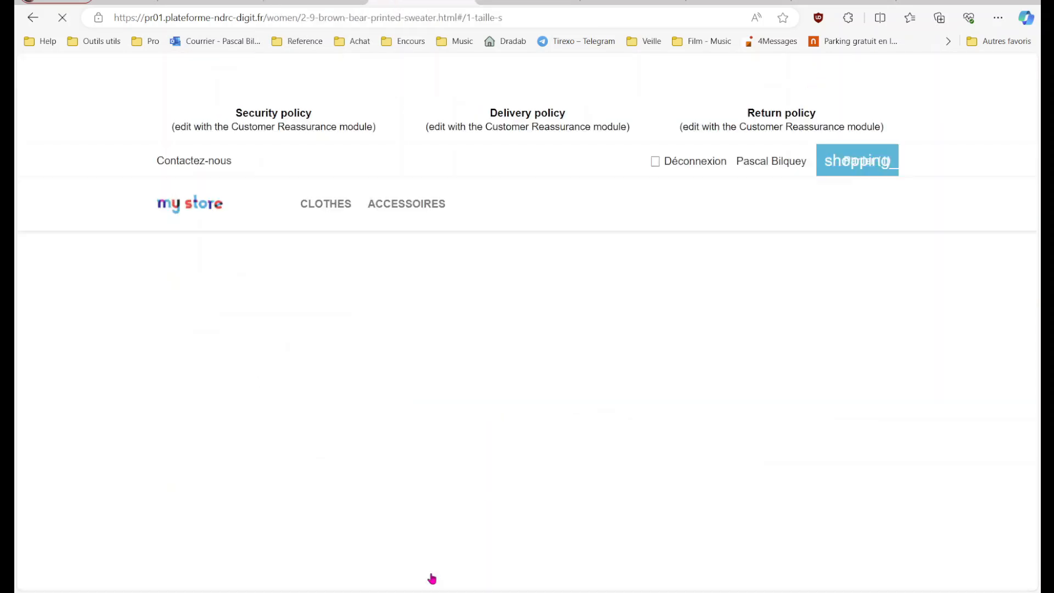
left_click(428, 17)
key("ctrl+c")
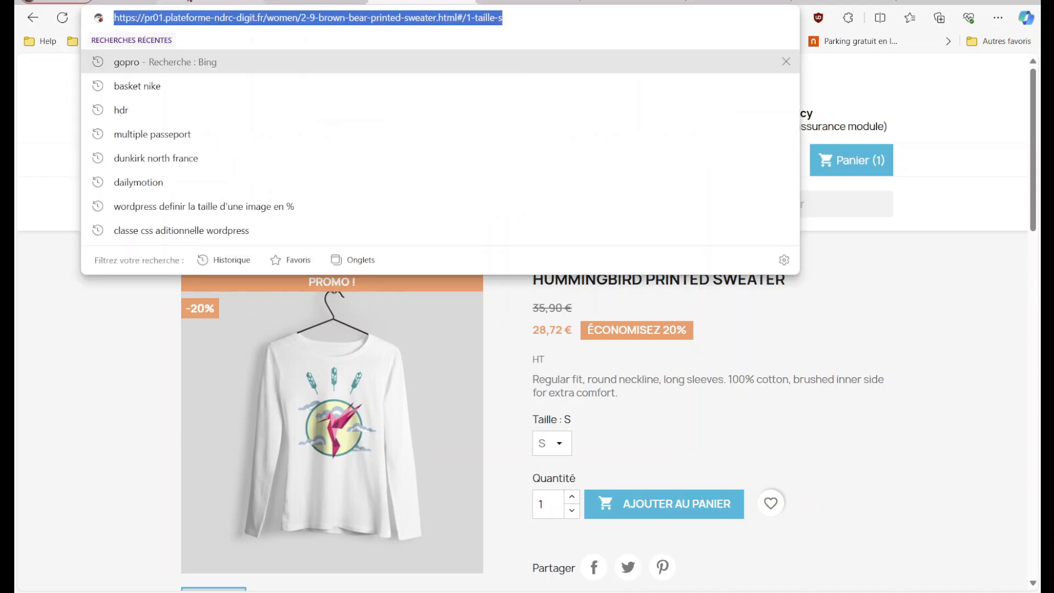
- Paste the sweater page's address as the slide's URL cible and save the slide
left_click(209, 7)
left_click(596, 327)
key("ctrl+v")
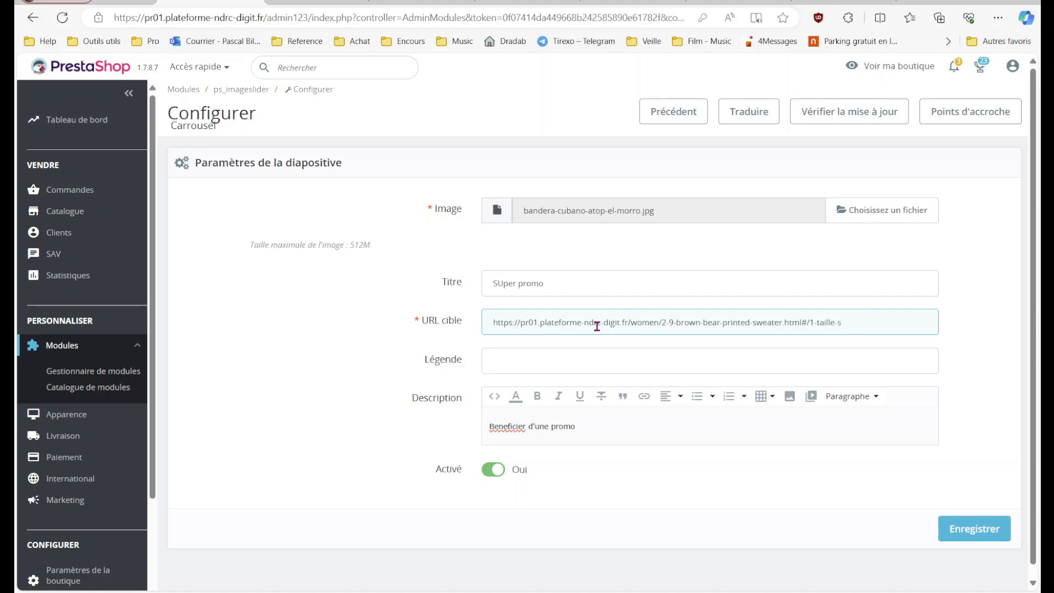
left_click(974, 528)
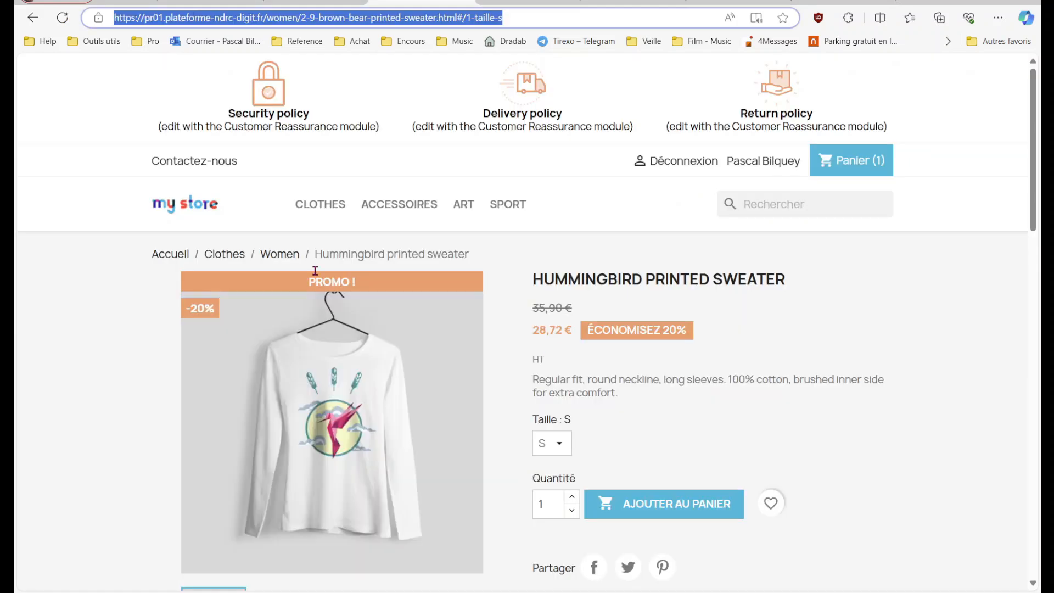
- Open the shop's homepage and go through the carousel slides to check the new one
left_click(185, 182)
left_click(185, 204)
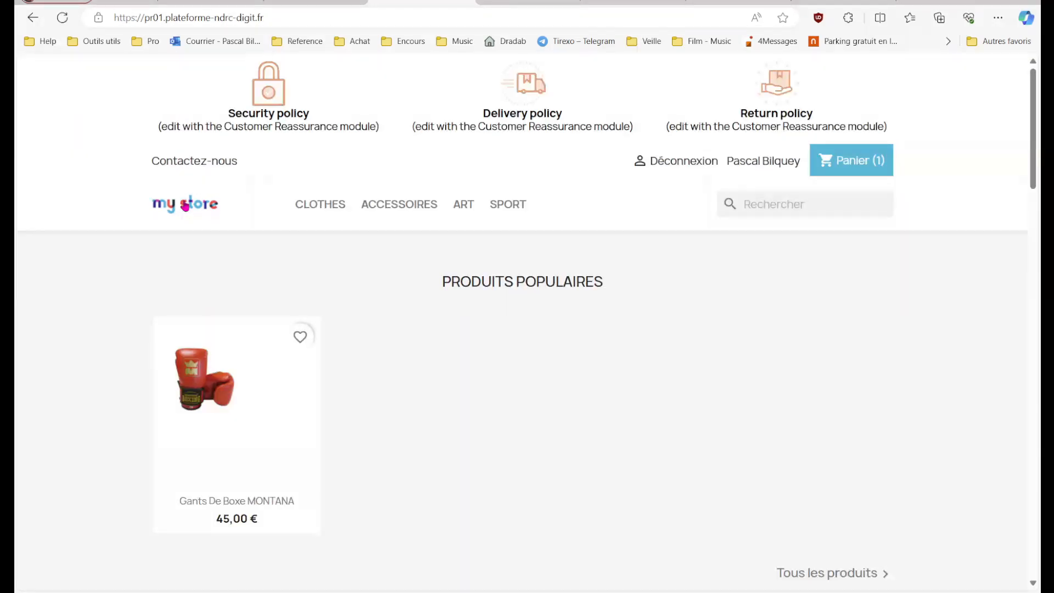
scroll(184, 204, "down", 15)
scroll(185, 204, "up", 3)
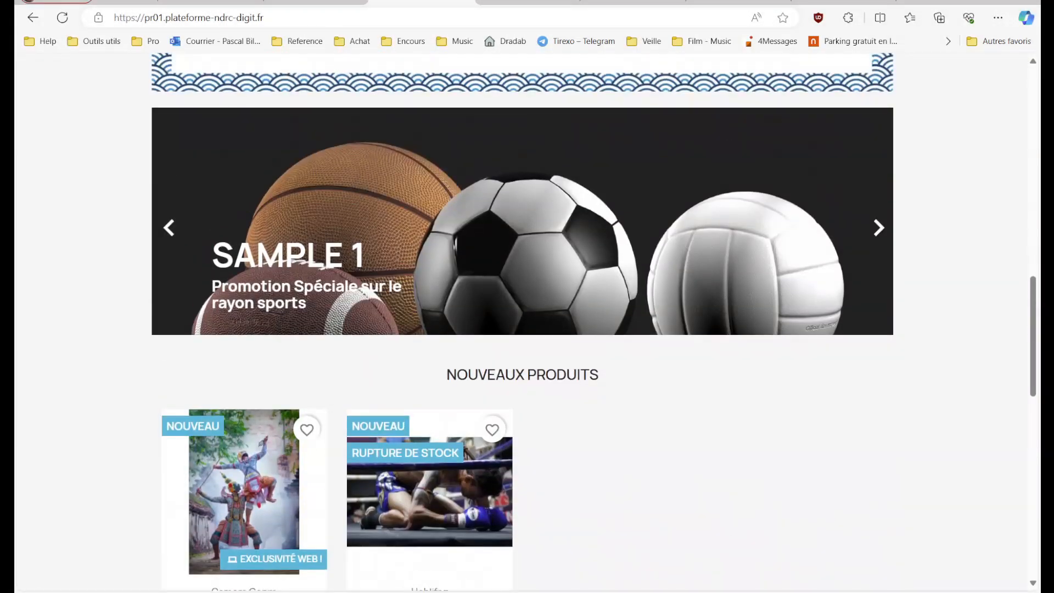
left_click(878, 227)
left_click(878, 228)
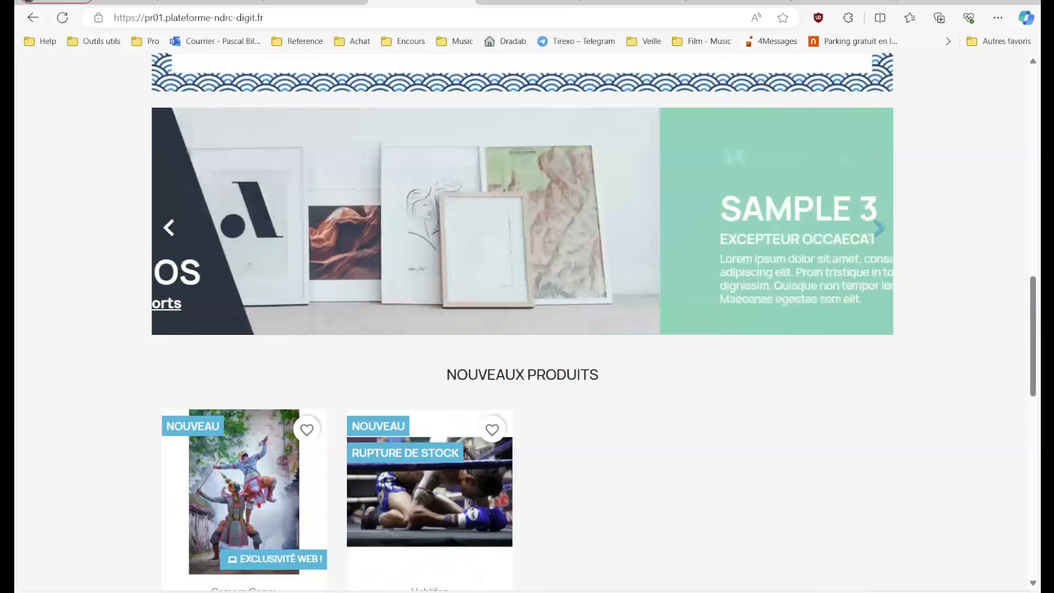
left_click(878, 228)
left_click(879, 227)
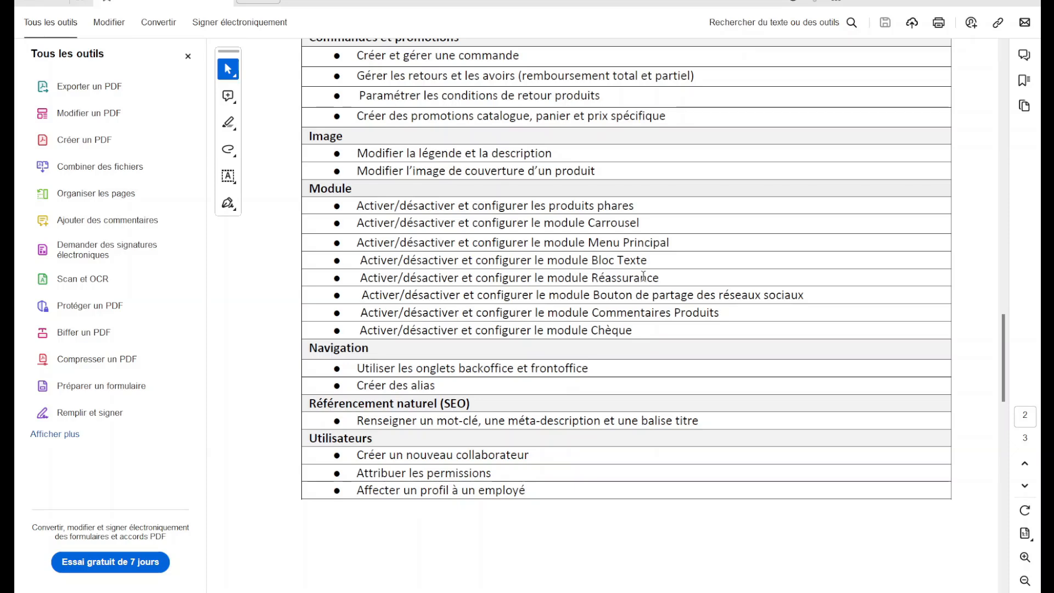
- Return from the checklist PDF to the back office and open Pages Configuration under Thème et logo
key("alt+Tab")
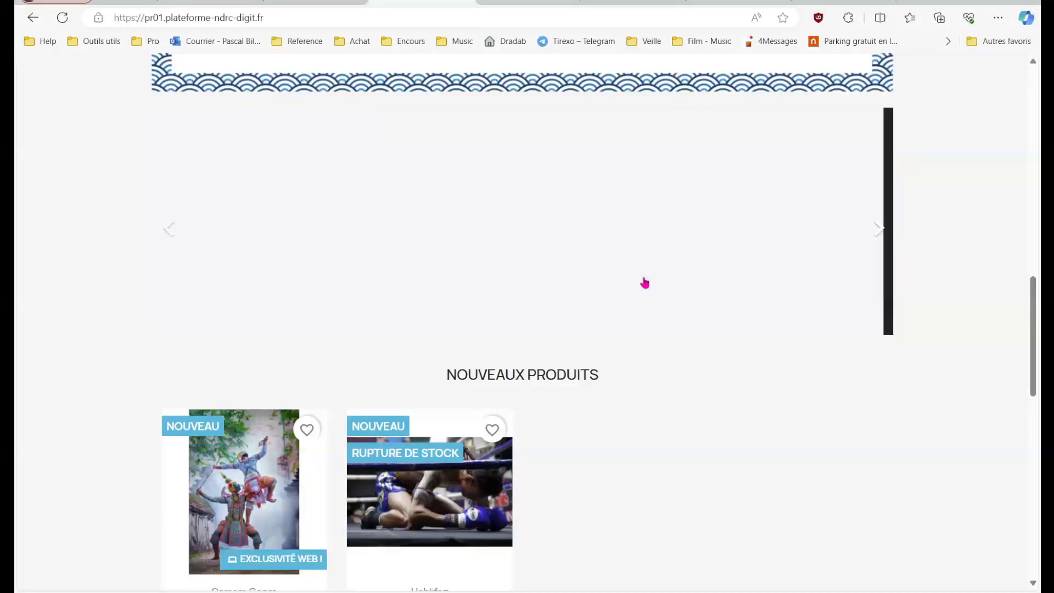
left_click(292, 2)
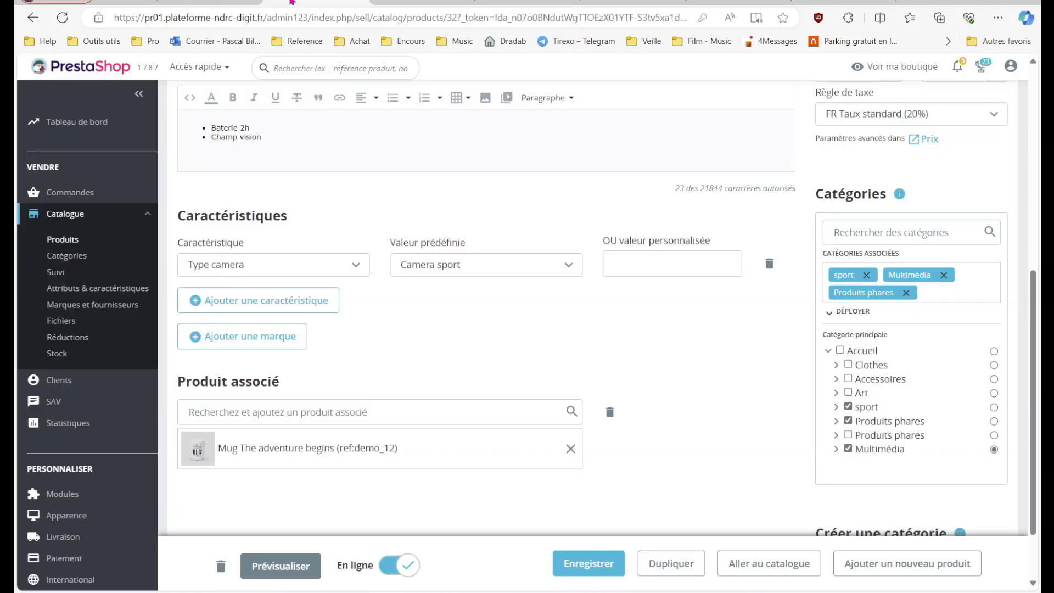
left_click(233, 3)
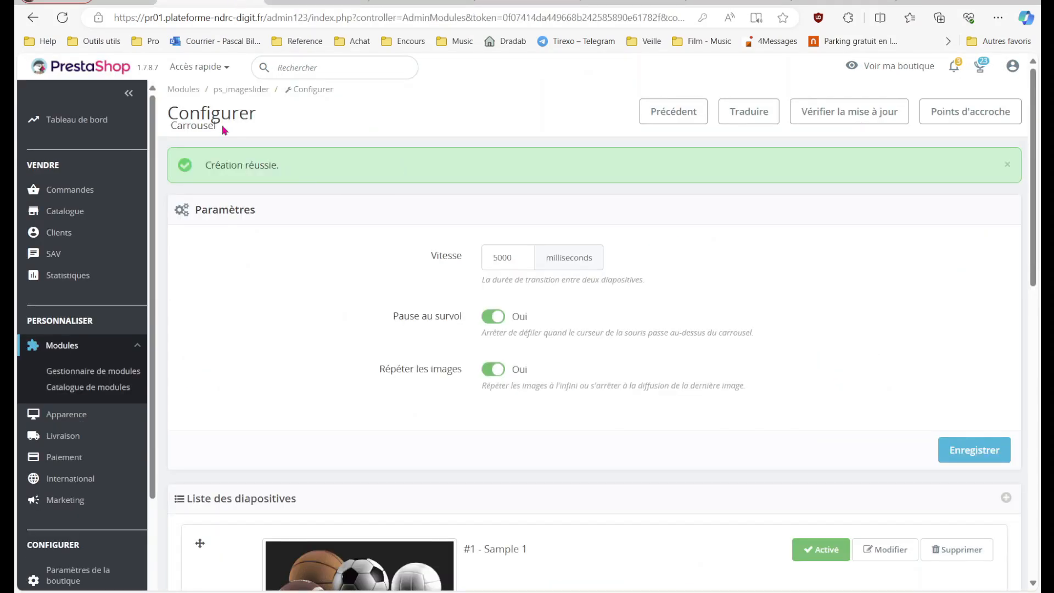
left_click(98, 418)
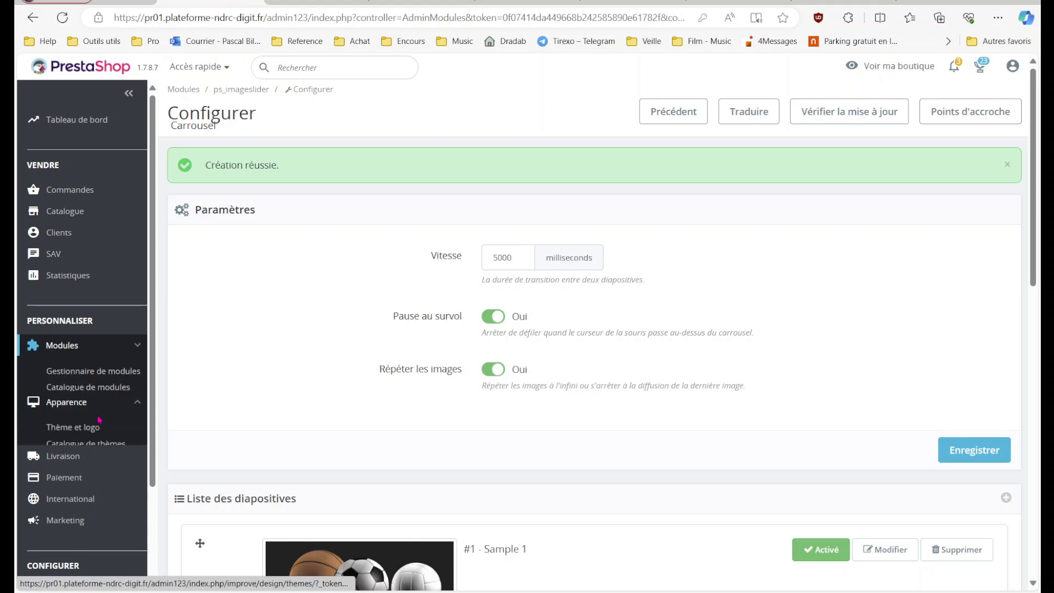
left_click(86, 399)
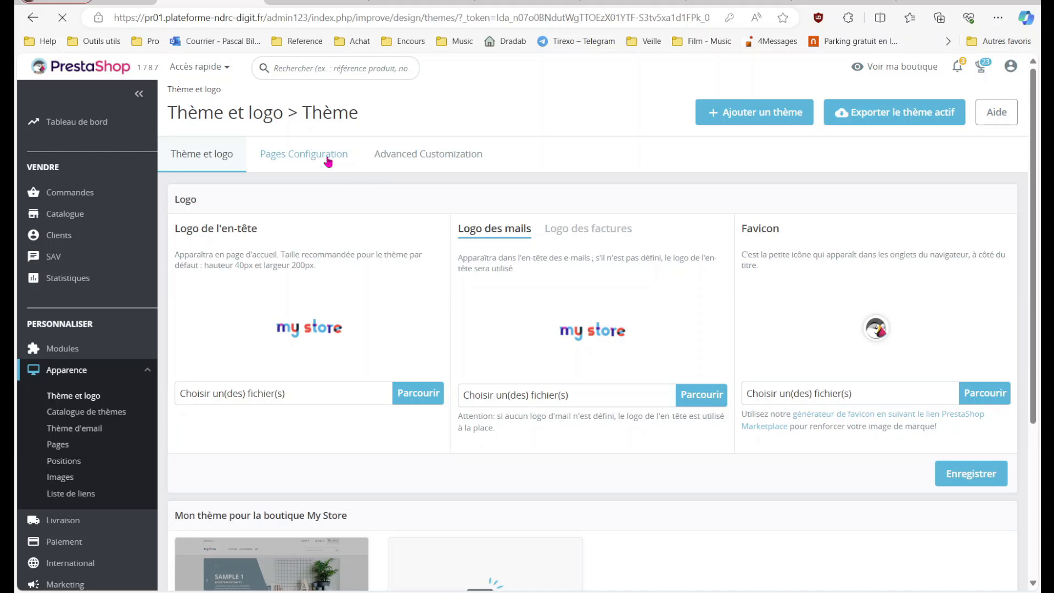
left_click(327, 159)
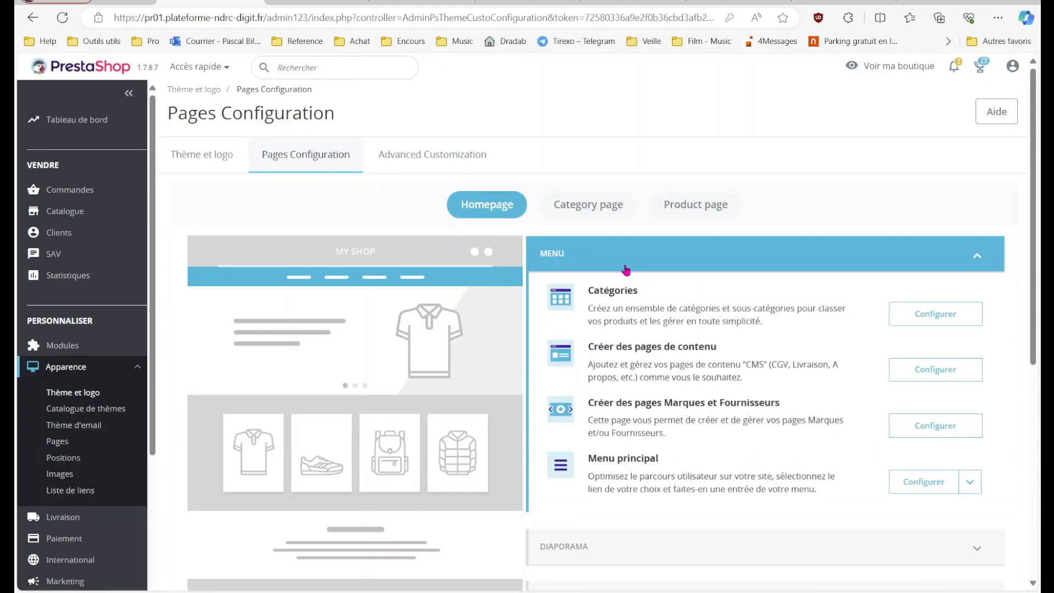
- Open the Bloc de texte personnalisé configuration from the homepage's Bloc de texte section and select the building image in the text block
scroll(607, 303, "down", 6)
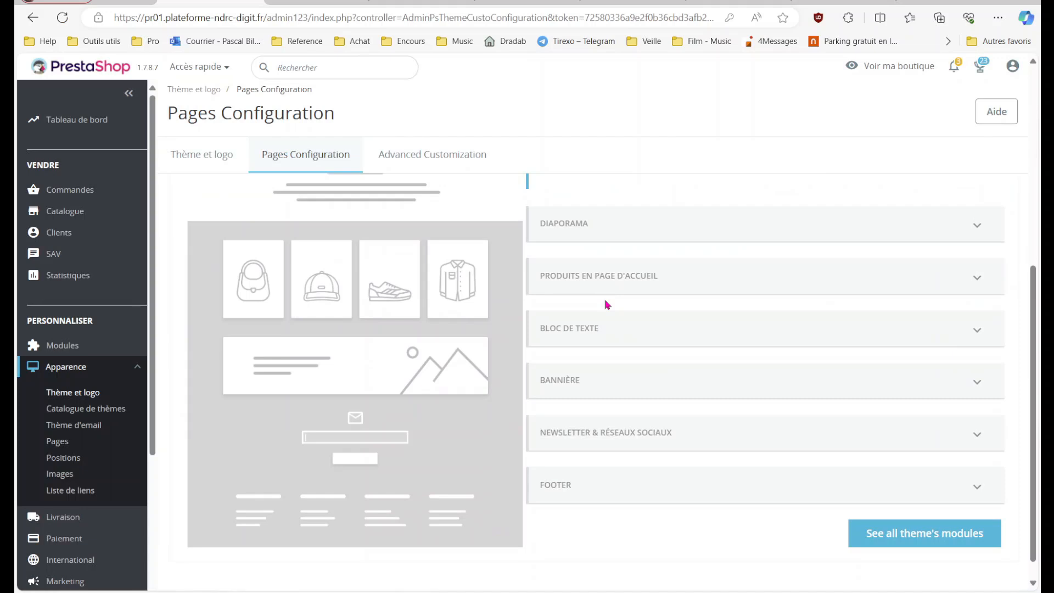
left_click(607, 324)
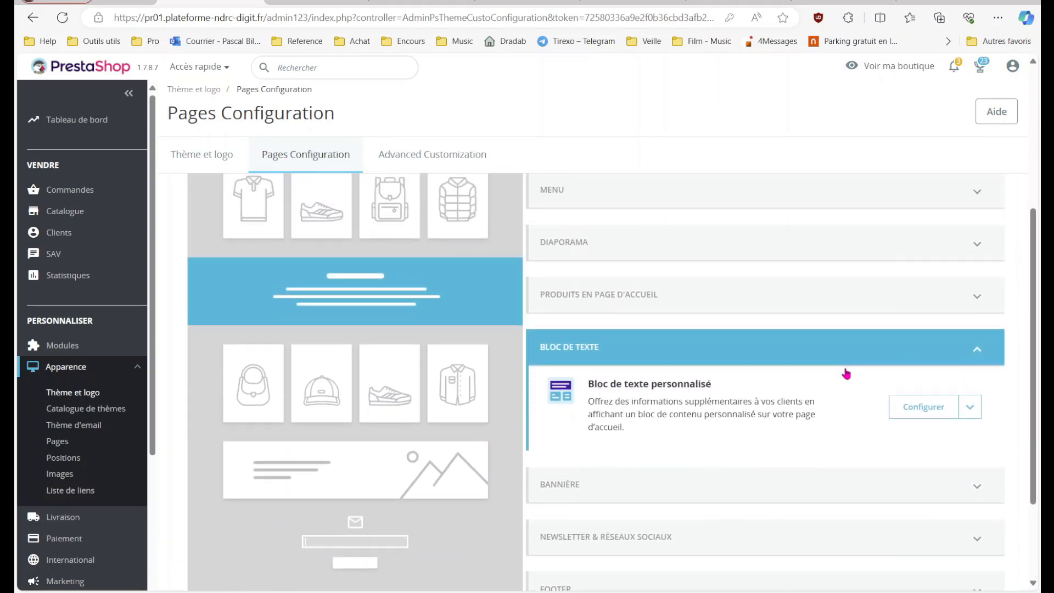
left_click(925, 434)
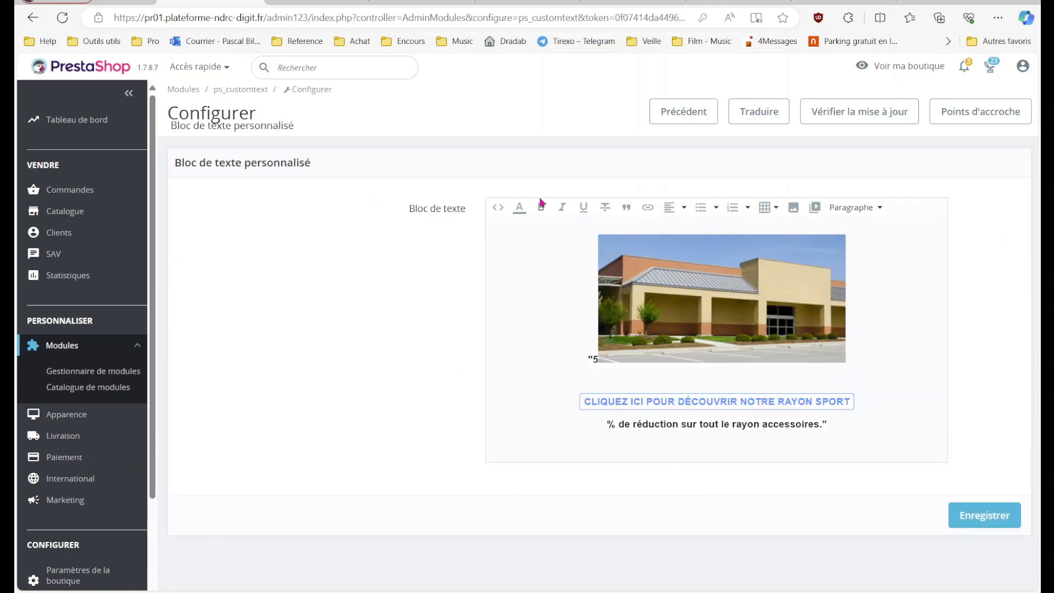
left_click(712, 272)
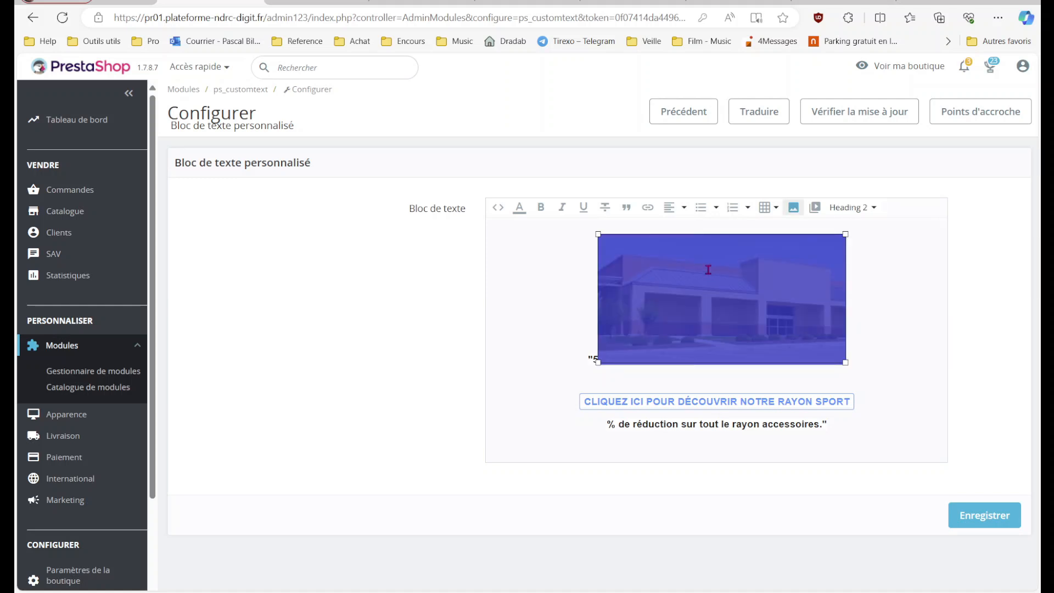
- Return from the text block settings to Pages Configuration and open the configuration of the Bannière module
left_click(804, 395)
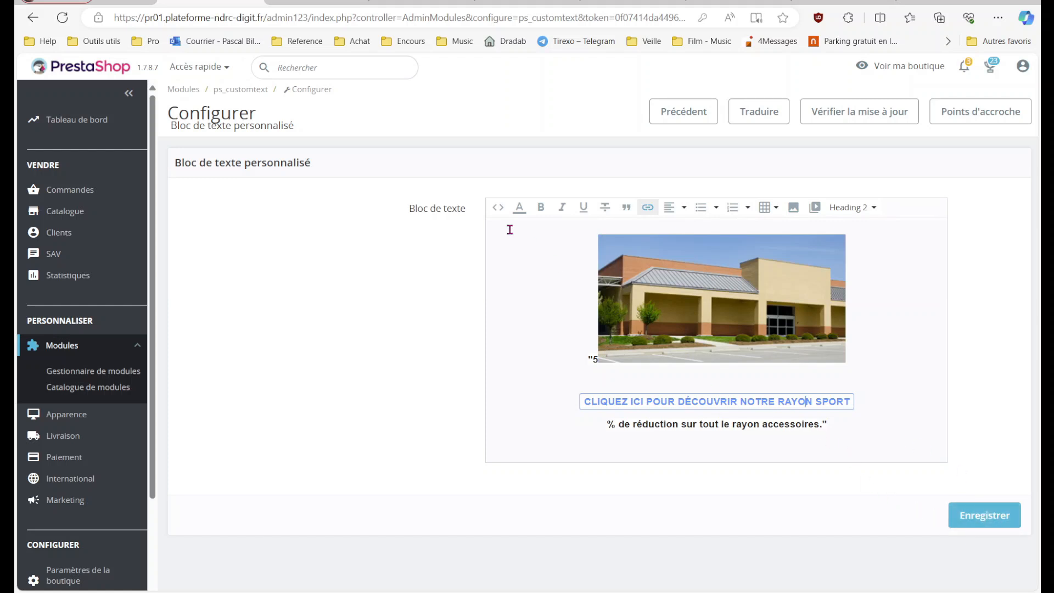
left_click(34, 18)
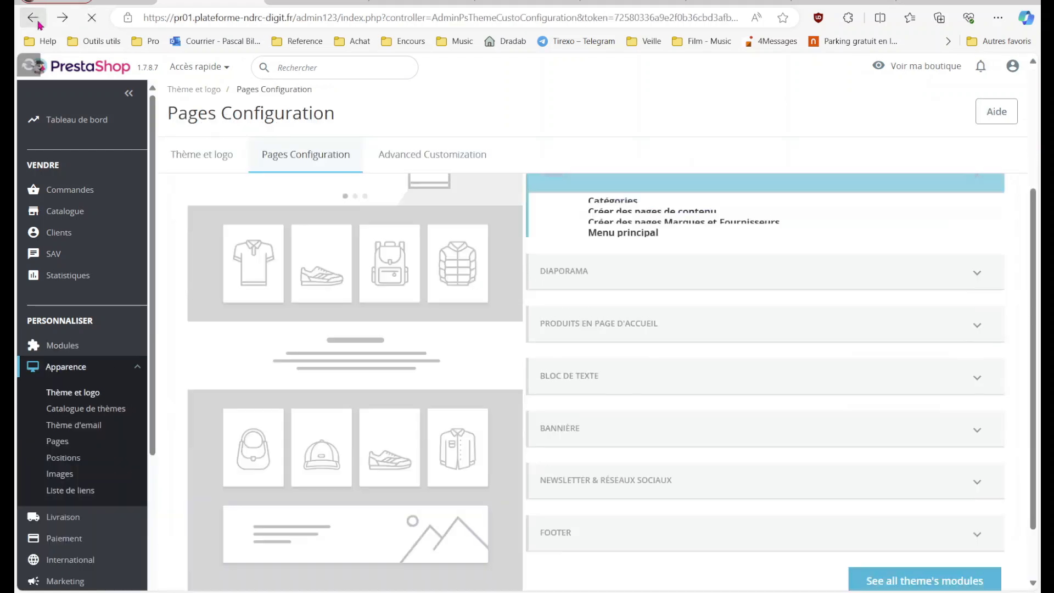
left_click(609, 549)
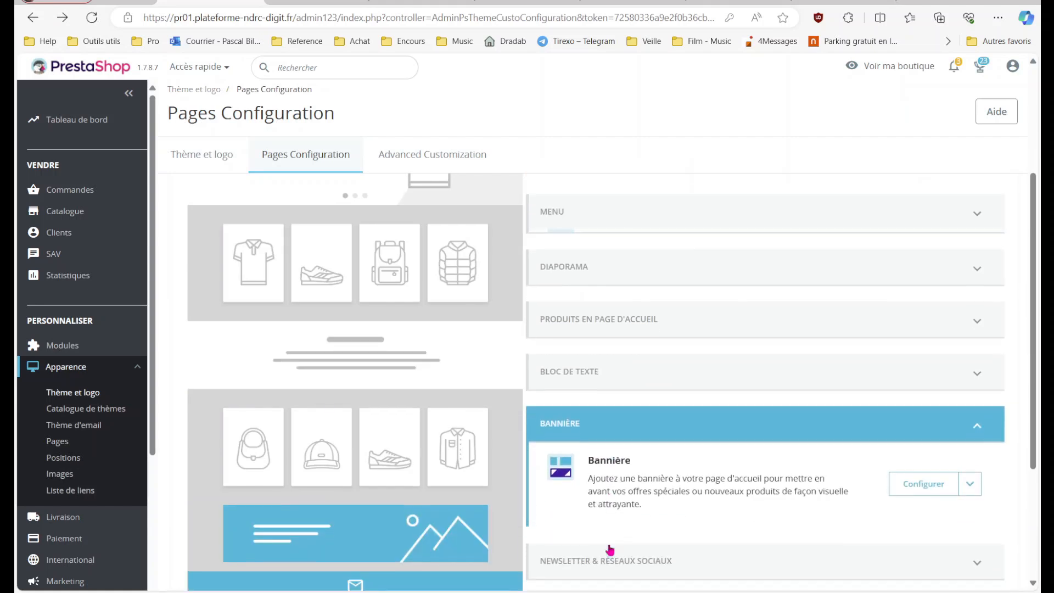
left_click(924, 468)
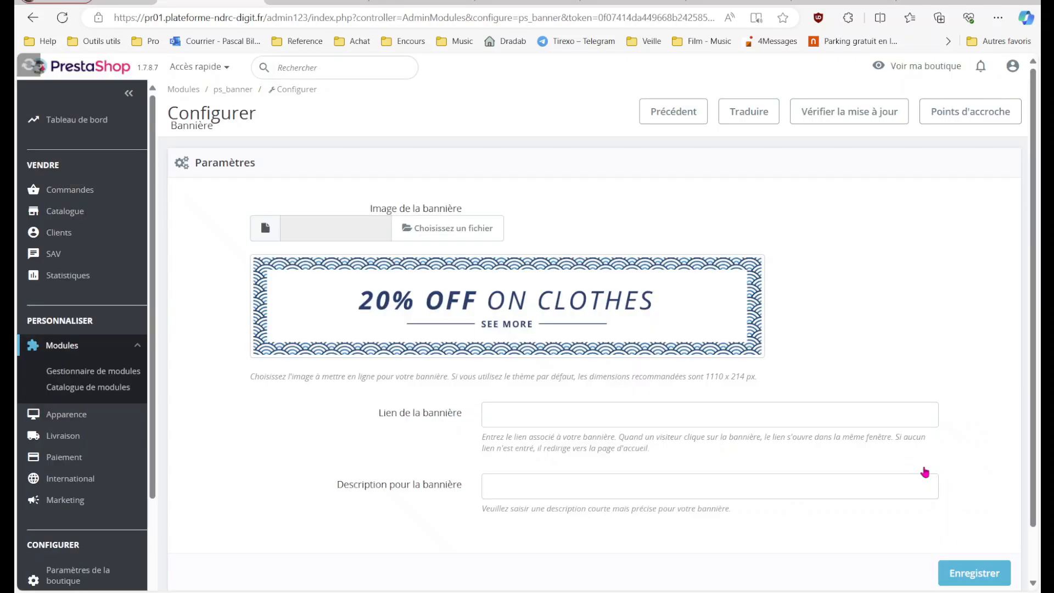
- Examine the banner's image file selection and the Lien de la bannière field, leaving both empty
left_click(433, 225)
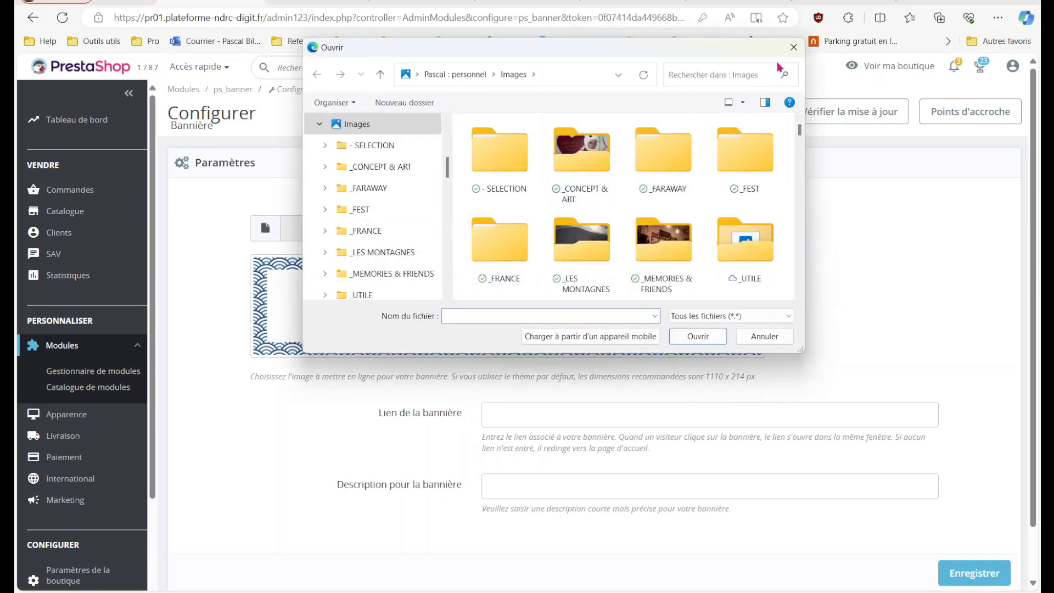
left_click(794, 48)
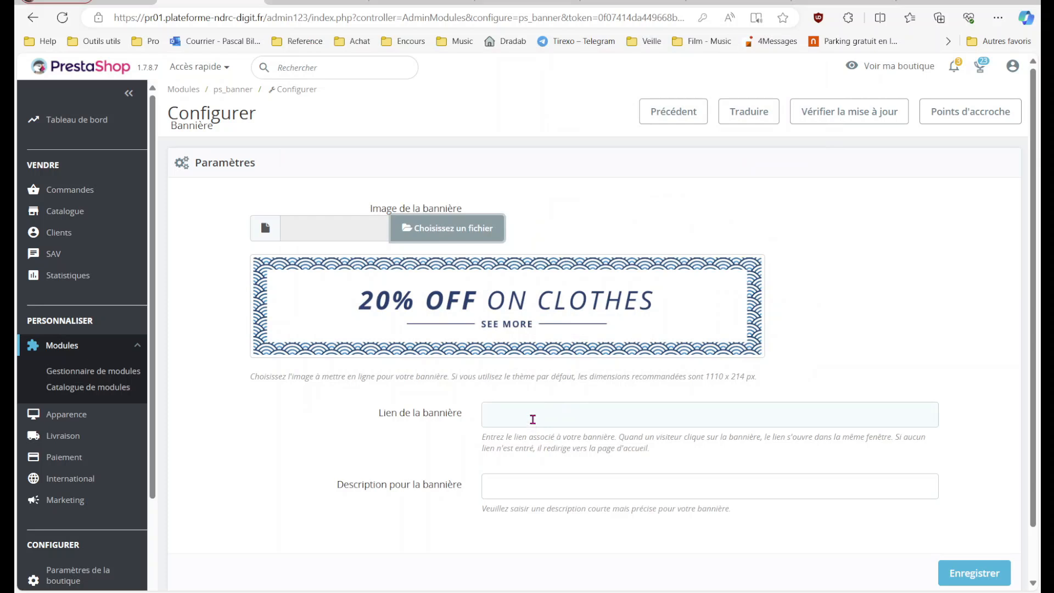
left_click(531, 421)
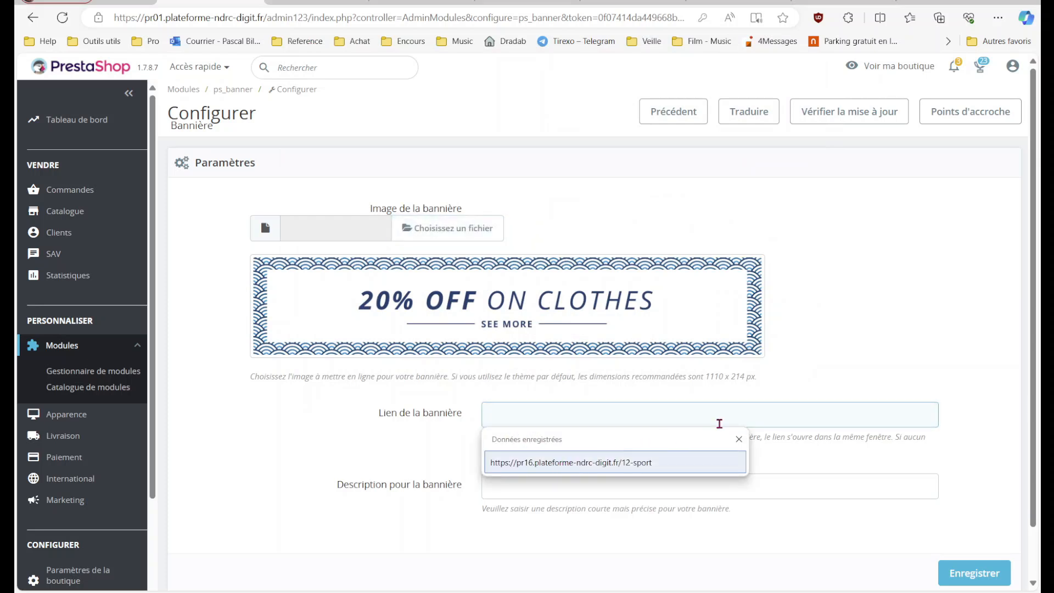
left_click(479, 508)
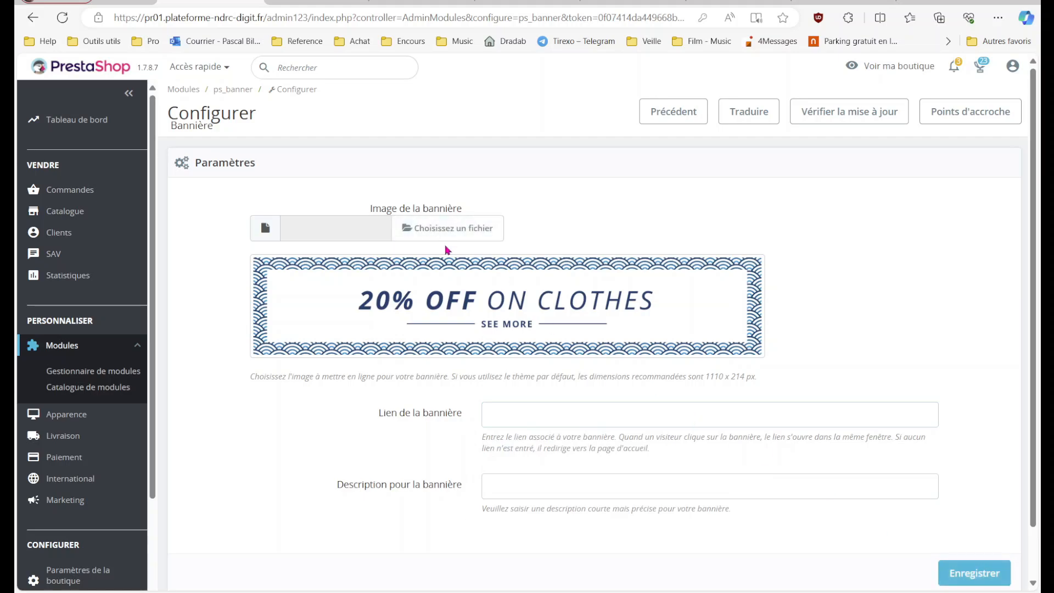
- Consult the checklist PDF, return to the back office and search the Gestionnaire de modules for "socia"
key("alt+Tab")
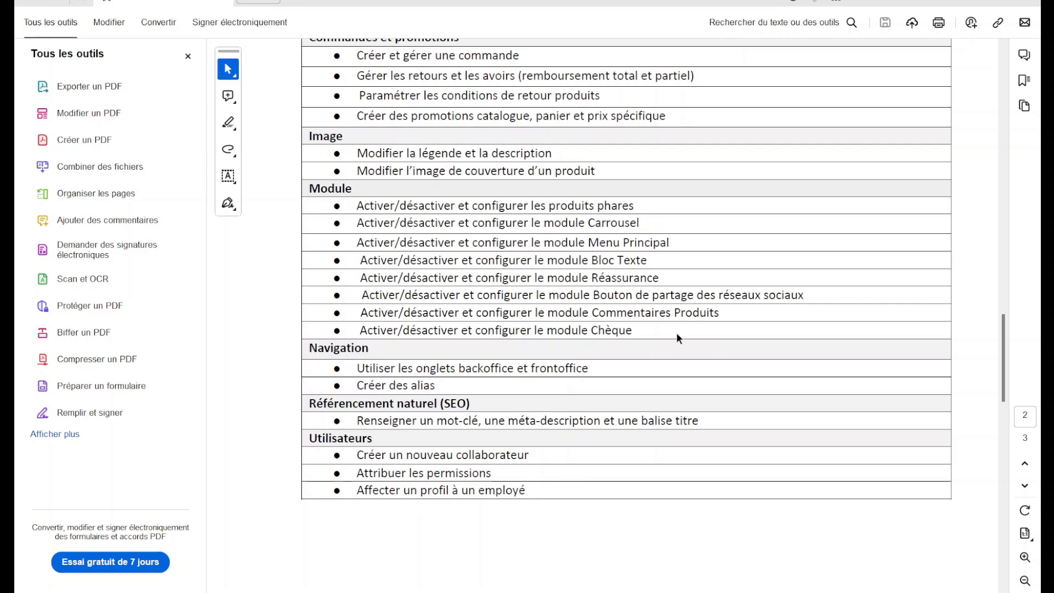
key("alt+Tab")
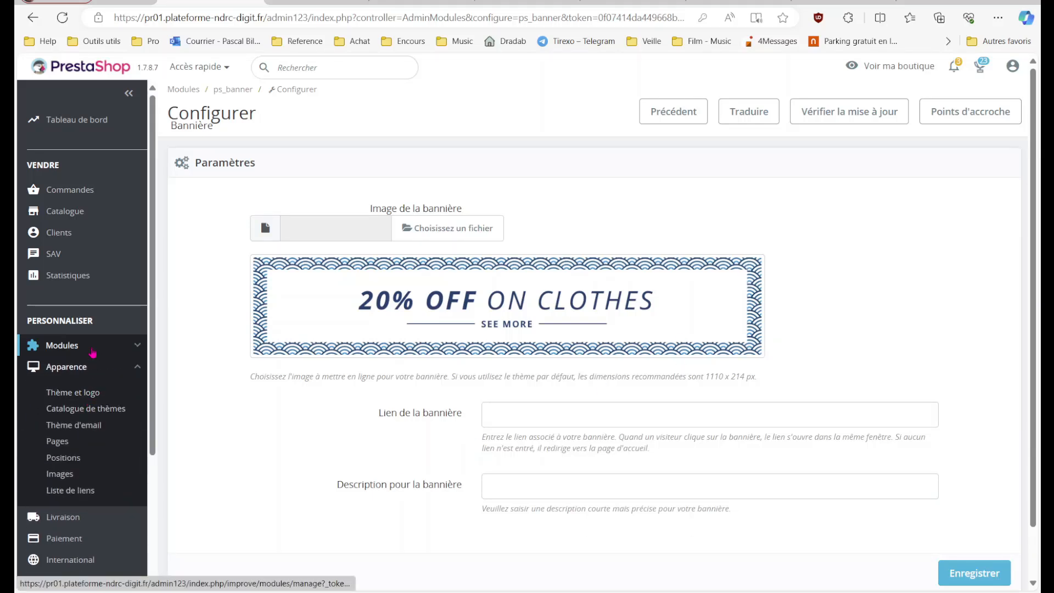
mouse_move(91, 349)
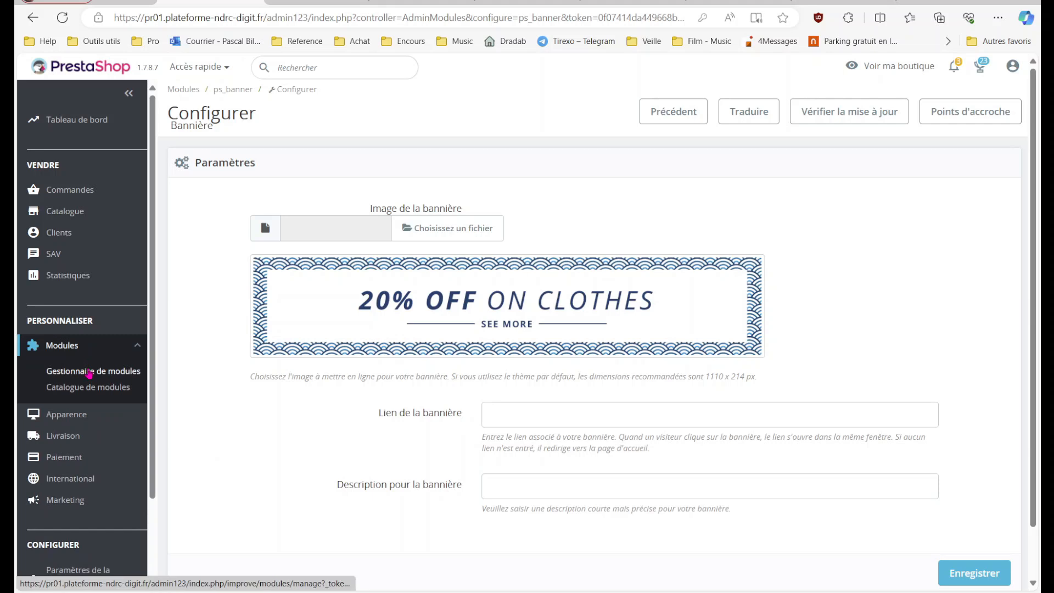
left_click(89, 374)
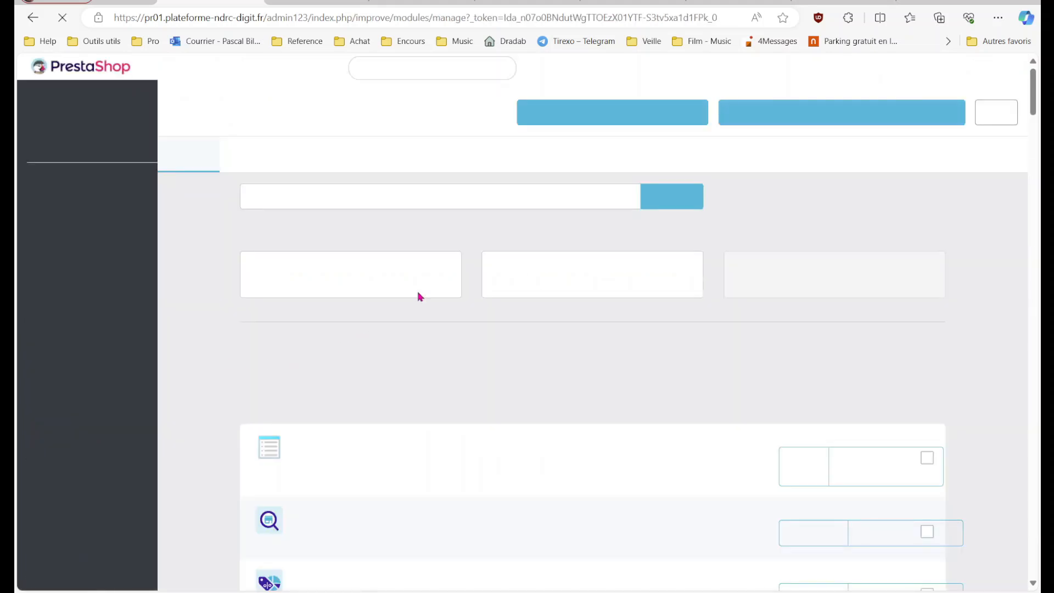
left_click(476, 201)
type("s")
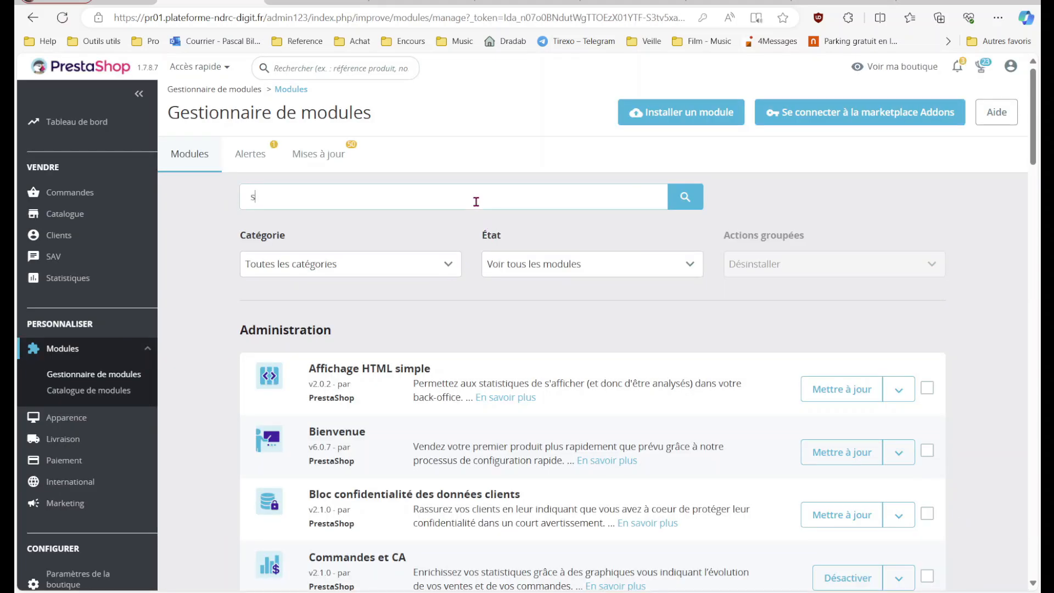
type("ocia")
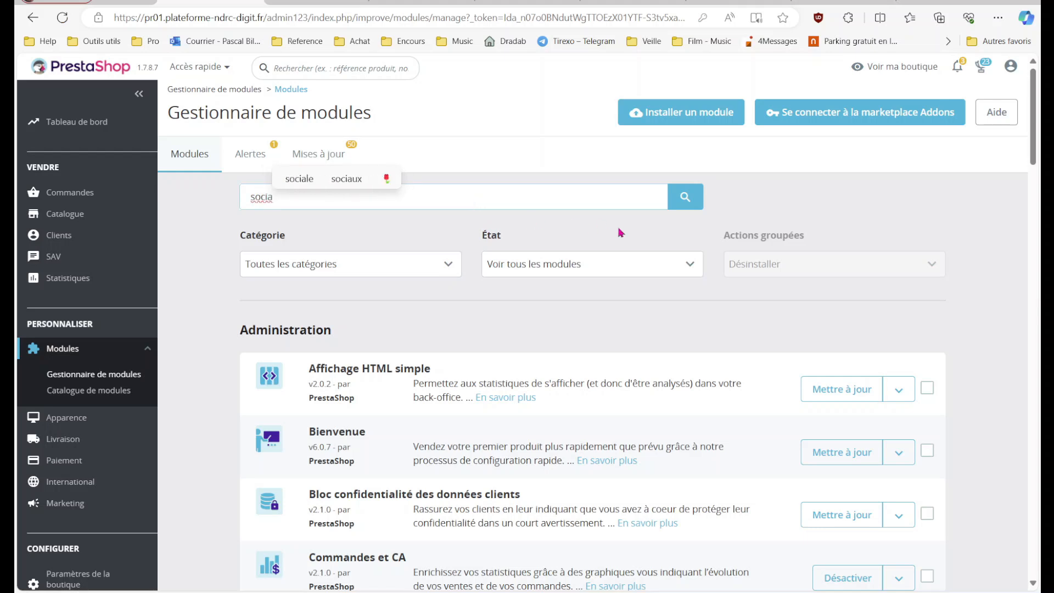
left_click(679, 208)
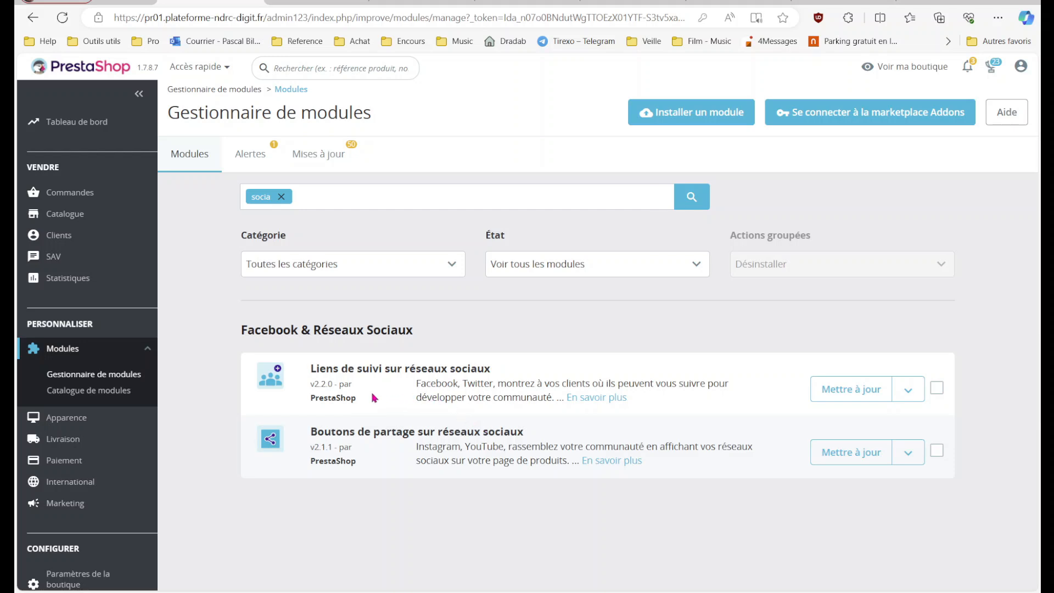
- Open the configuration of Liens de suivi sur réseaux sociaux and select the address in URL Facebook
left_click(920, 395)
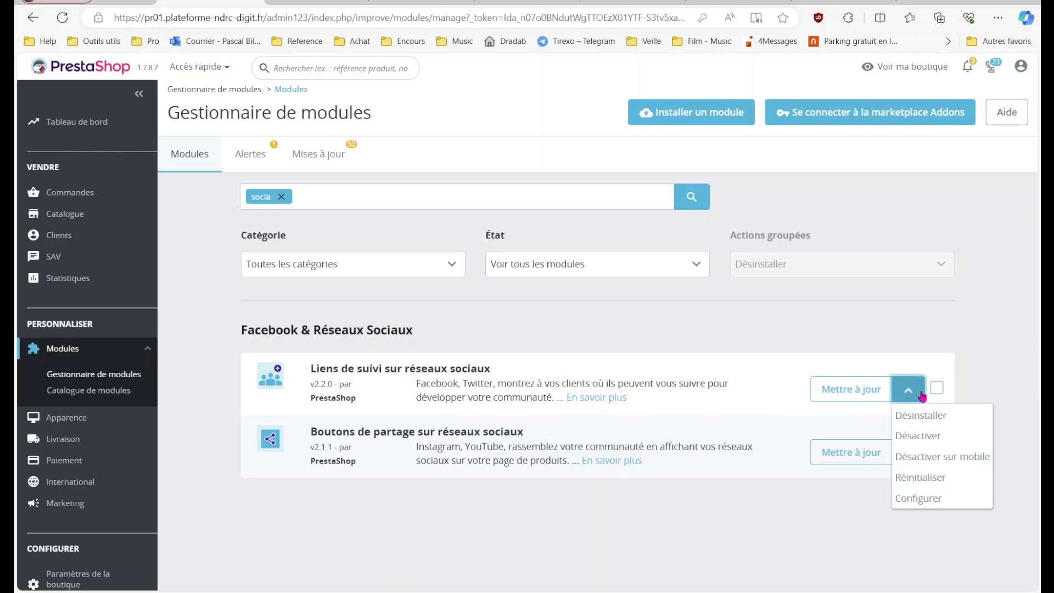
left_click(927, 503)
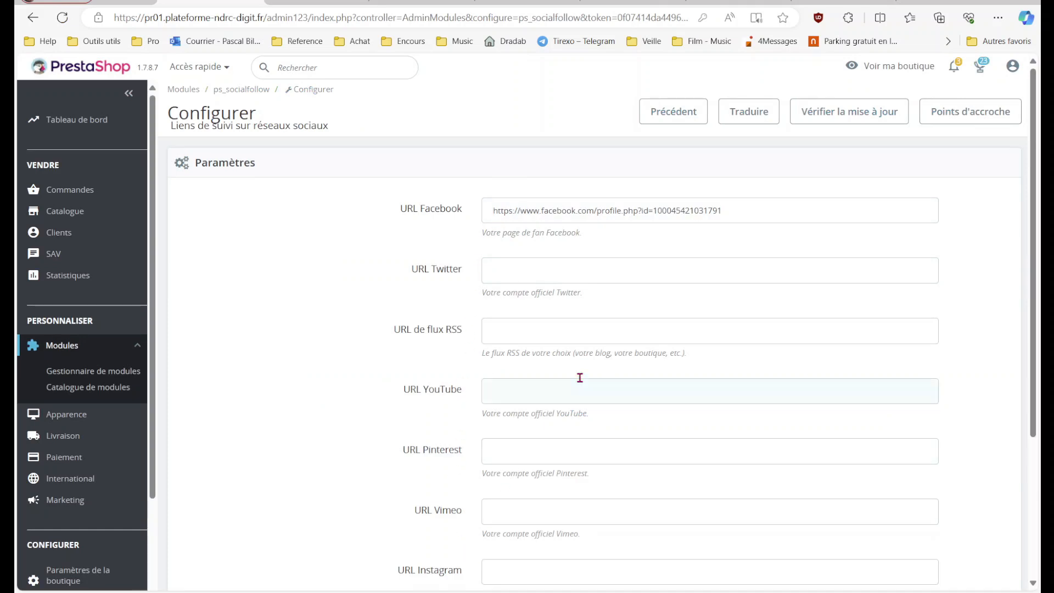
left_click_drag(743, 203, 436, 205)
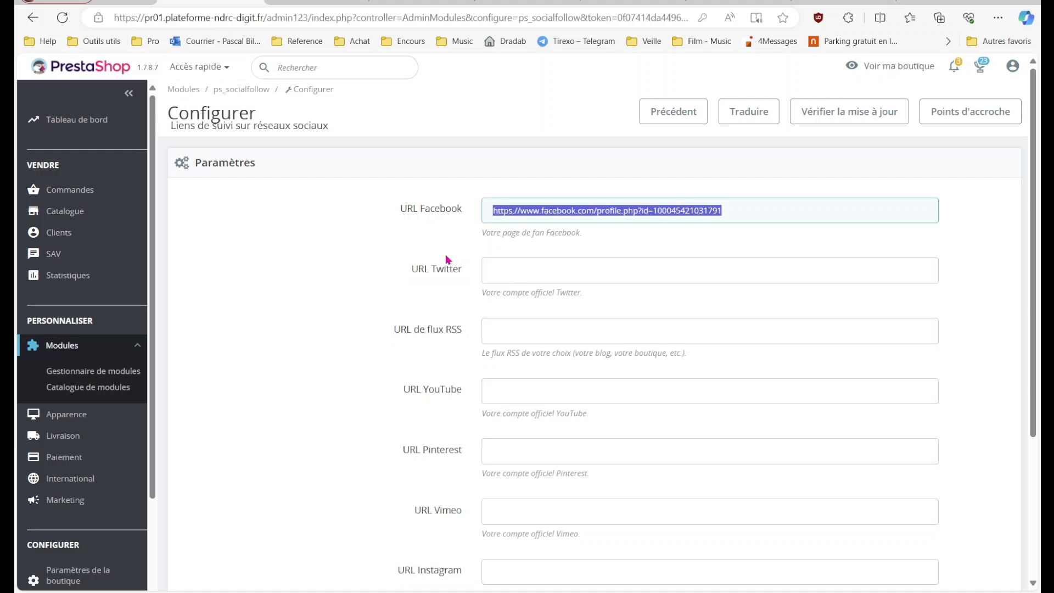
- Return to the module list, repeat the "socia" search and open the configuration of Boutons de partage sur réseaux sociaux
left_click(28, 25)
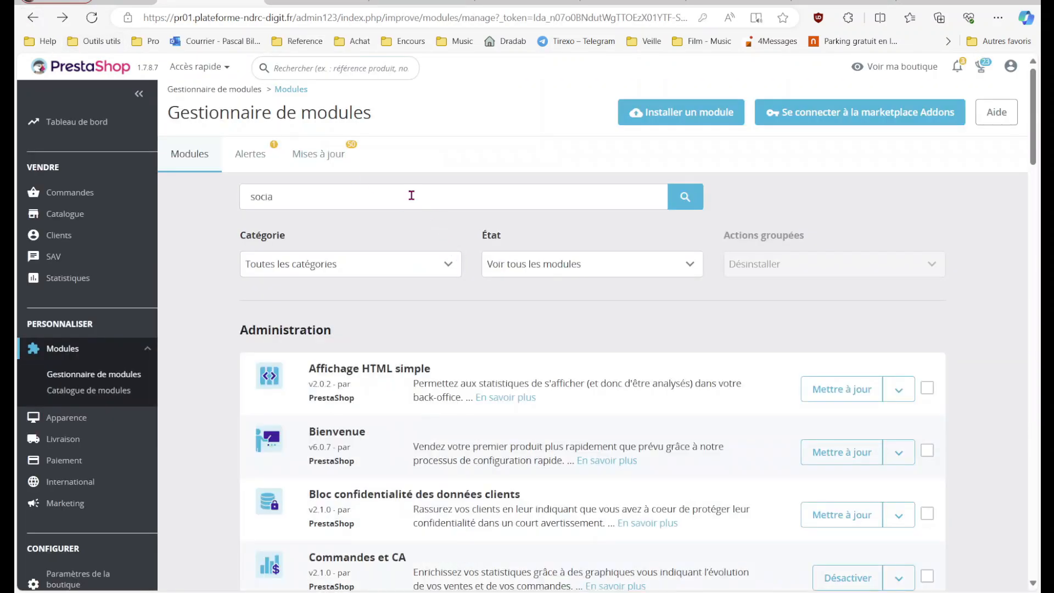
left_click(685, 206)
key("Return")
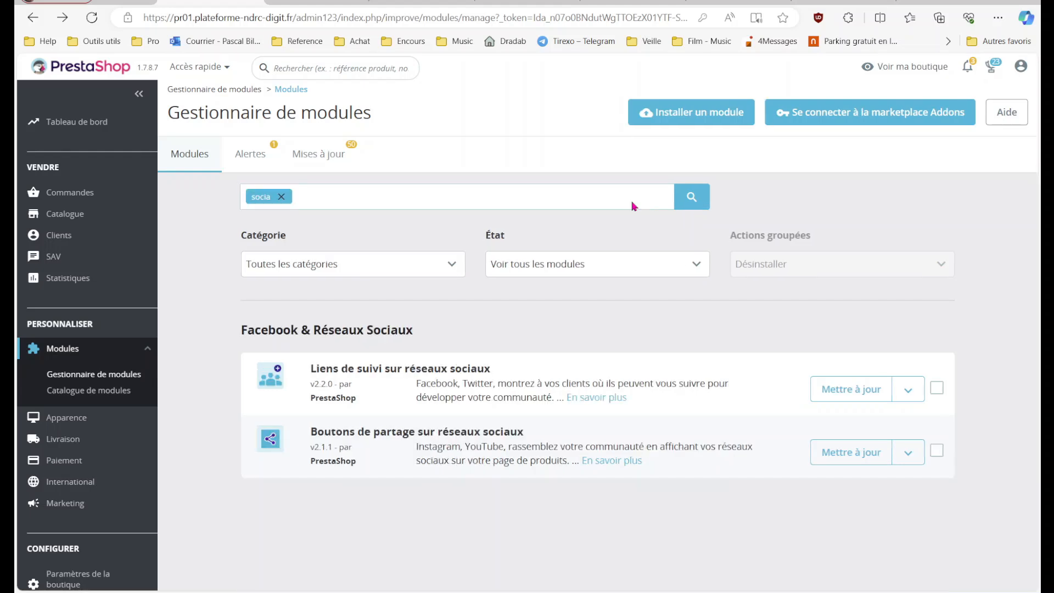
left_click(916, 452)
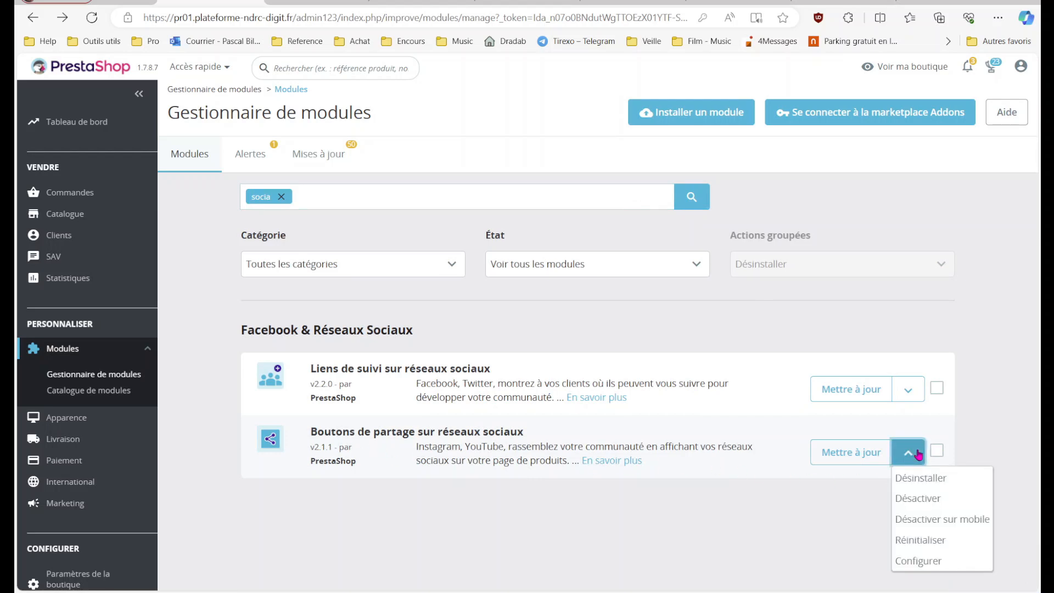
left_click(935, 560)
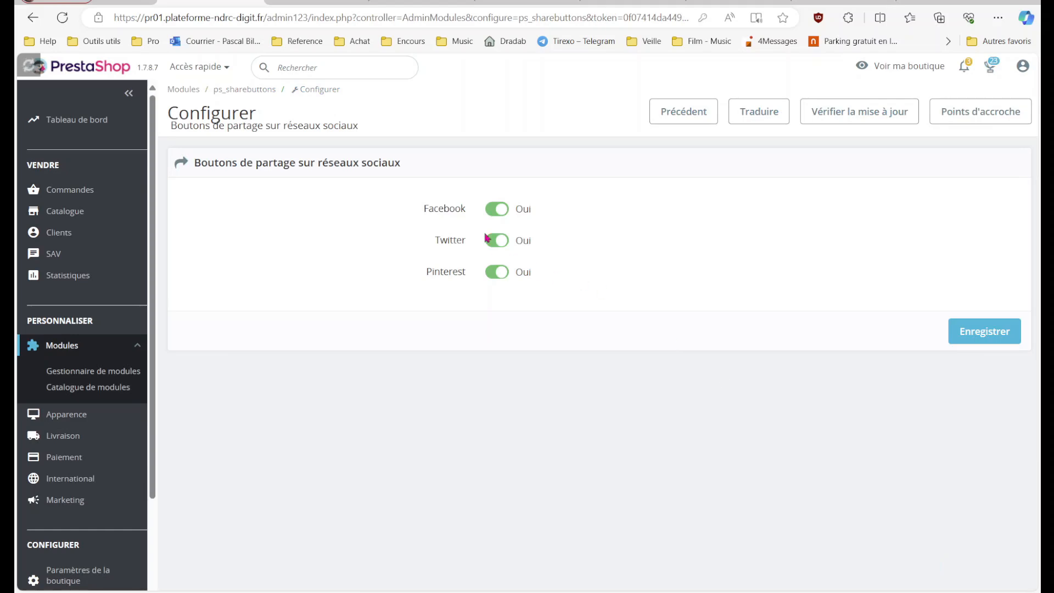
- Consult the checklist PDF, search the Gestionnaire de modules for "commen" and open the configuration of Commentaires produits
key("alt+Tab")
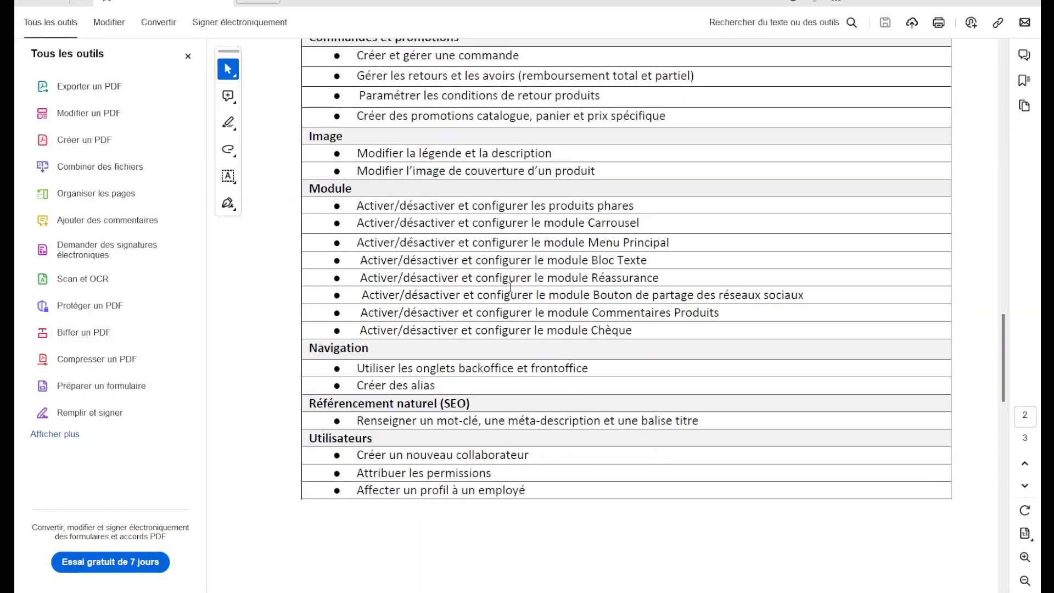
key("alt+Tab")
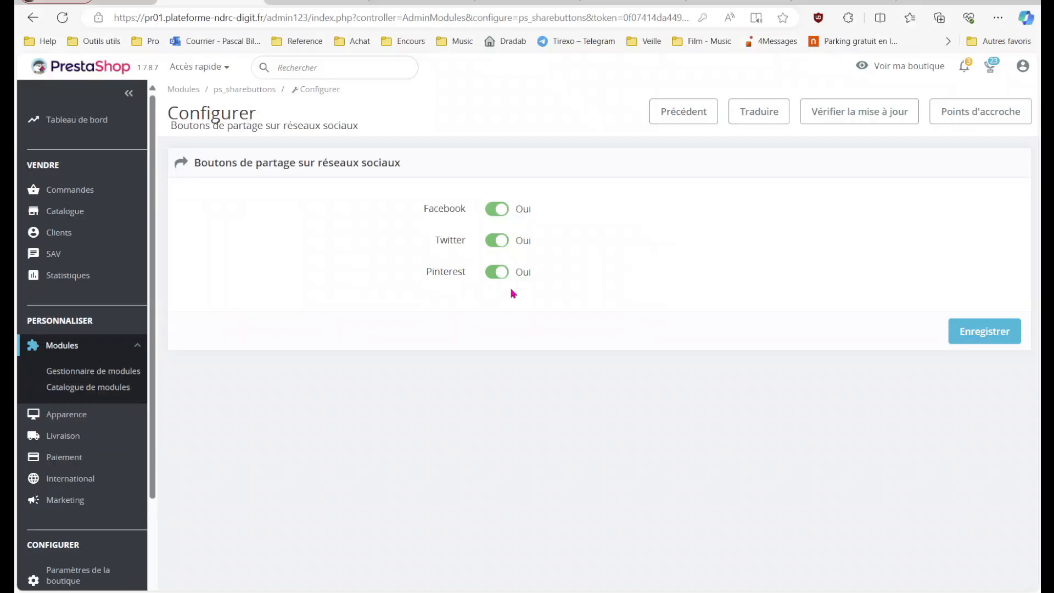
left_click(132, 373)
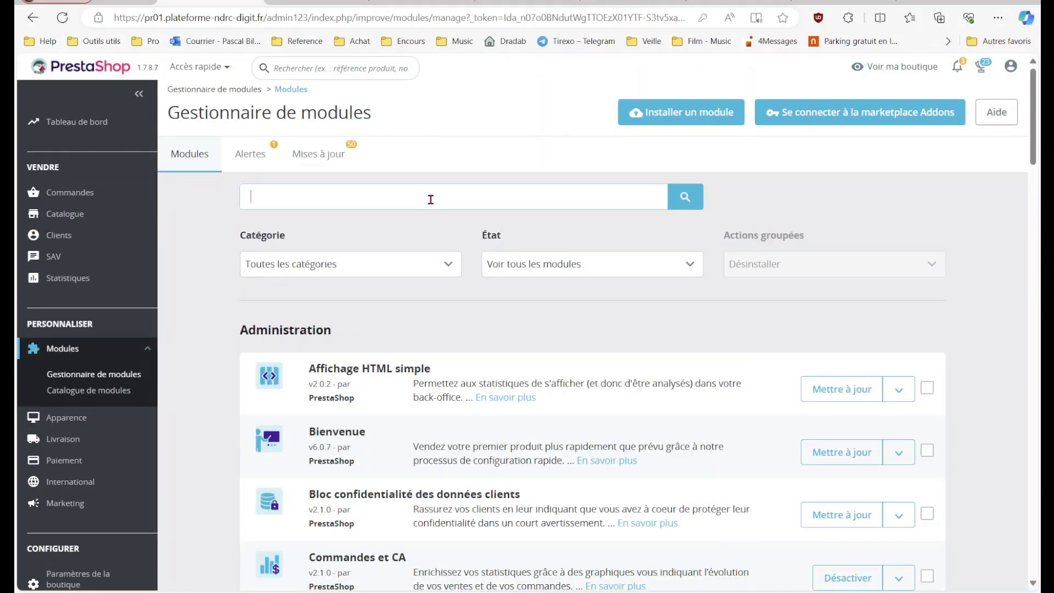
type("com")
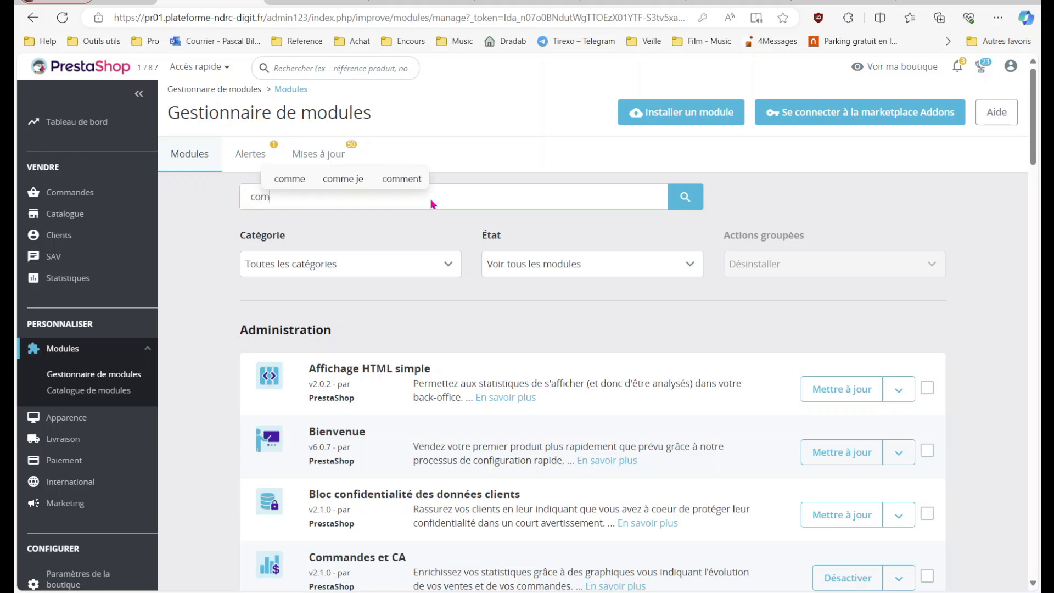
type("men")
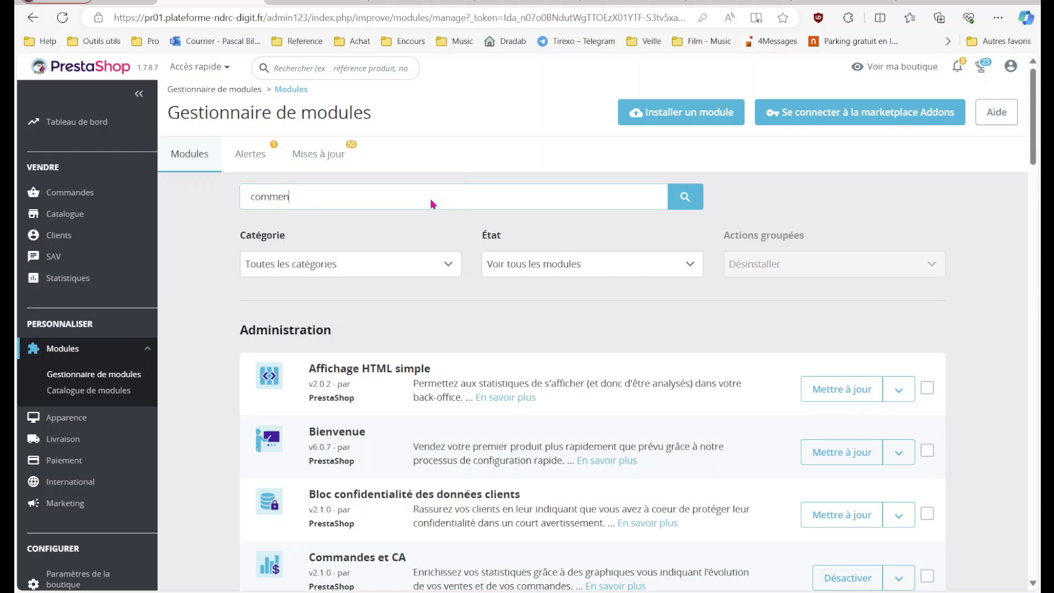
key("Return")
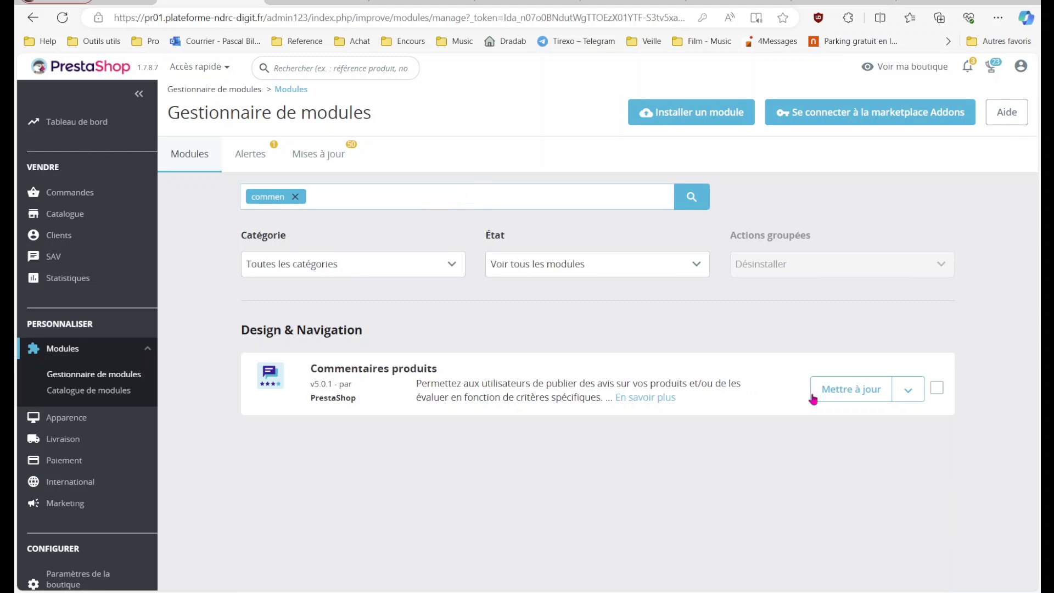
left_click(909, 389)
left_click(941, 498)
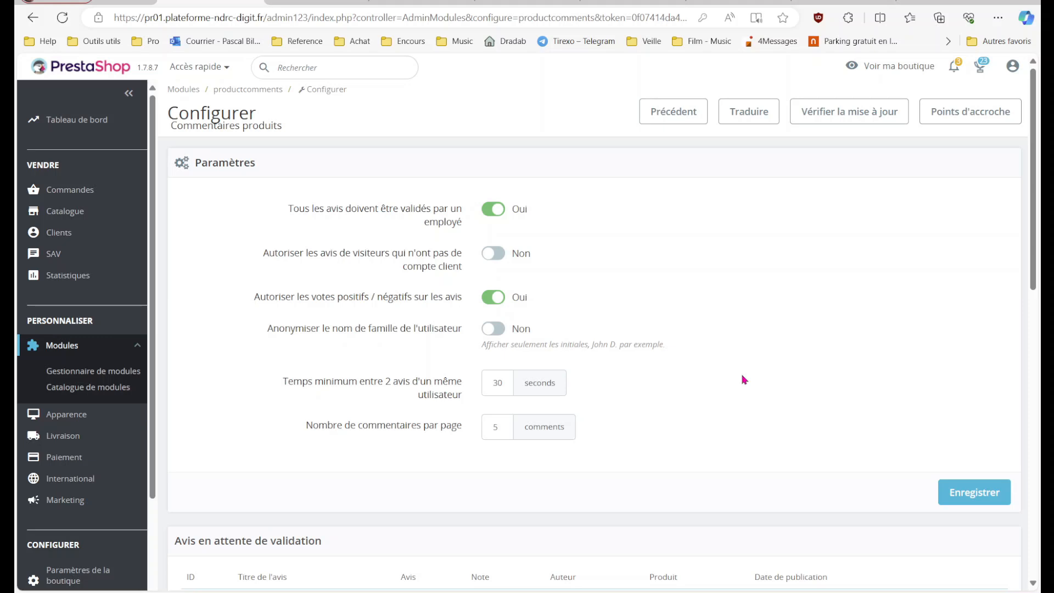
- Examine the Commentaires produits settings, the pending and reported reviews, and the evaluation criteria
scroll(744, 379, "down", 5)
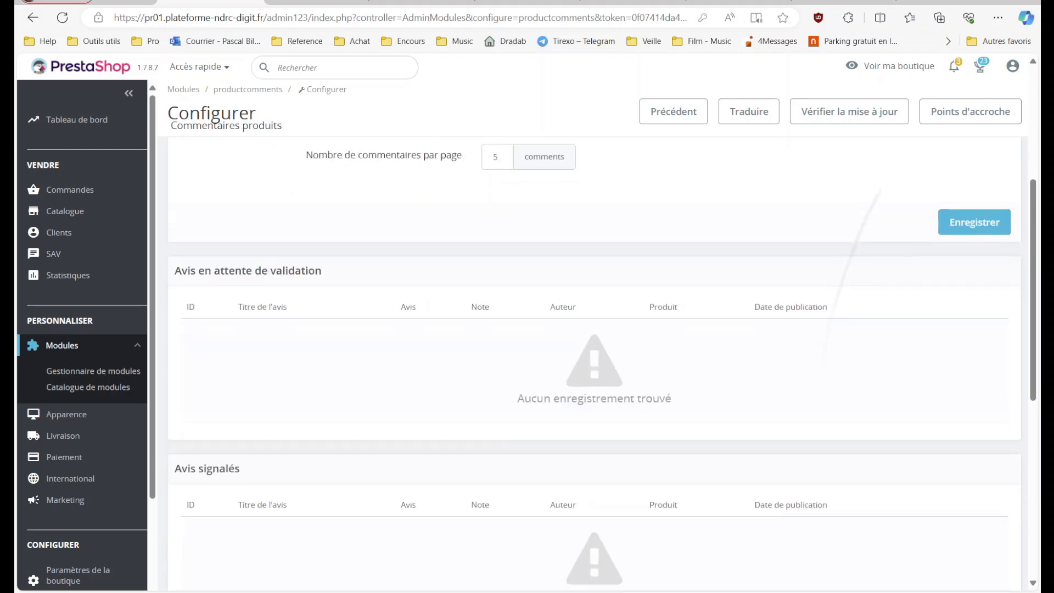
scroll(744, 380, "up", 5)
scroll(594, 376, "down", 10)
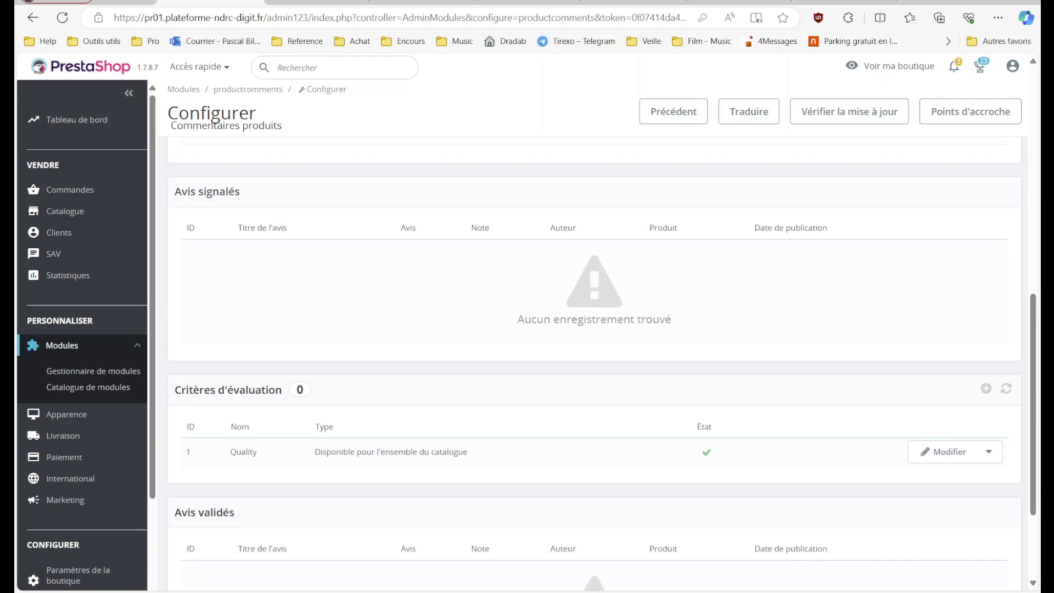
scroll(595, 363, "up", 10)
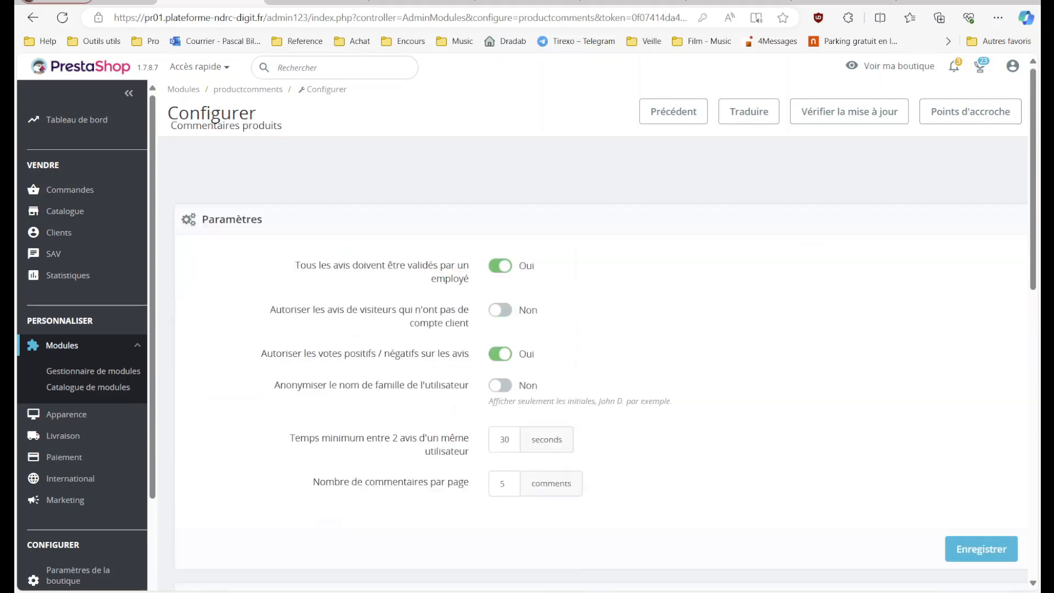
scroll(594, 362, "down", 2)
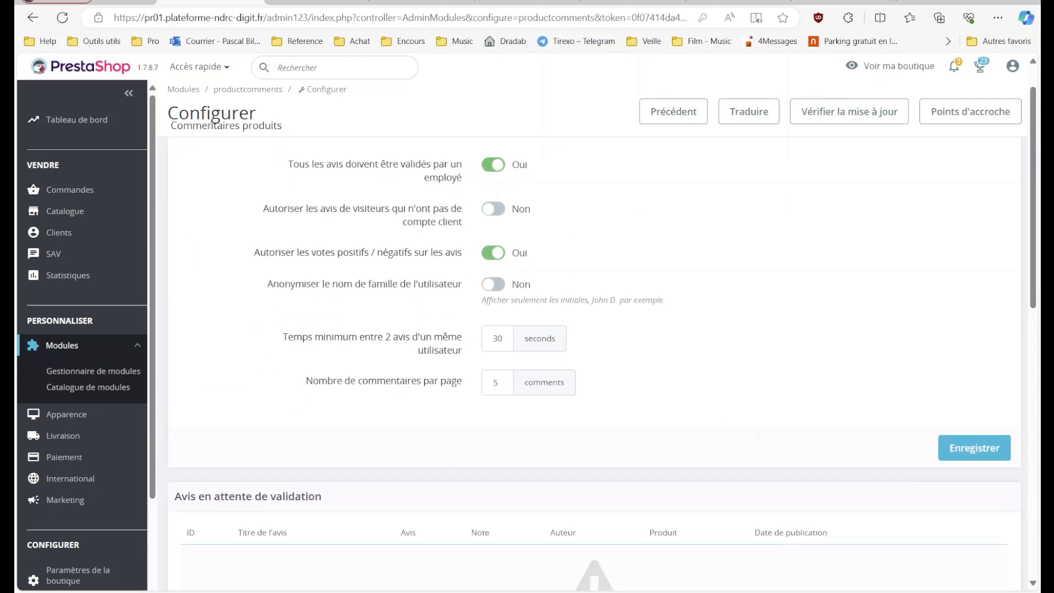
scroll(595, 362, "down", 3)
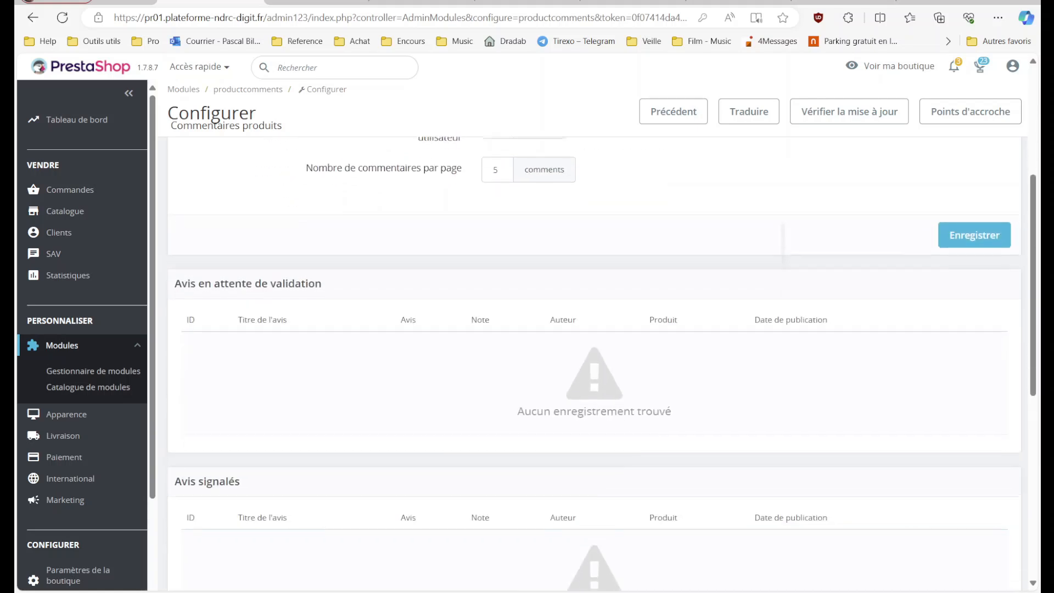
scroll(595, 362, "down", 3)
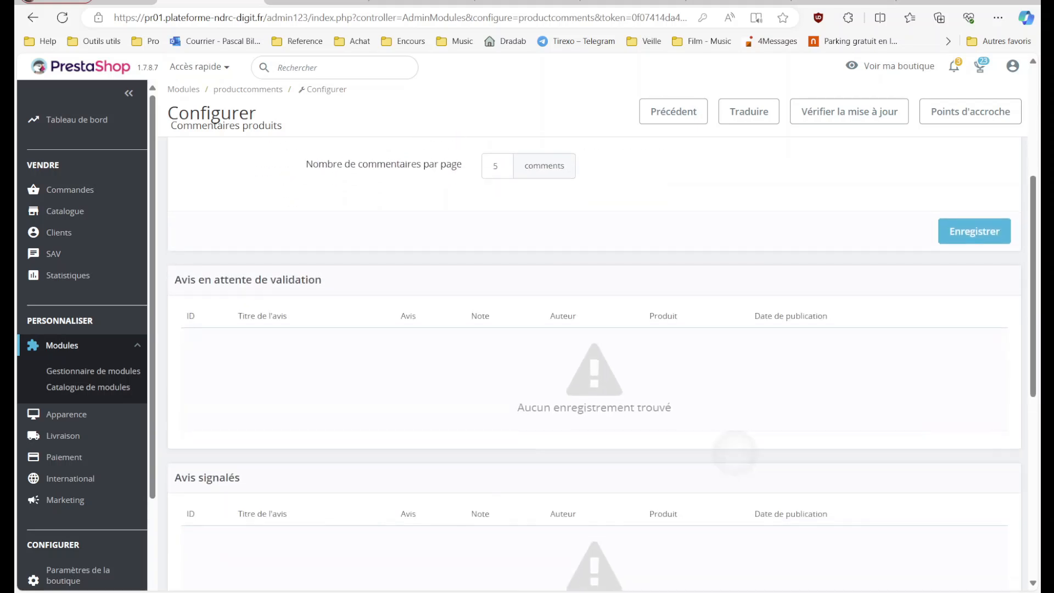
- Review the evaluation criteria and validated reviews of Commentaires produits and return to its Paramètres section
scroll(595, 362, "down", 3)
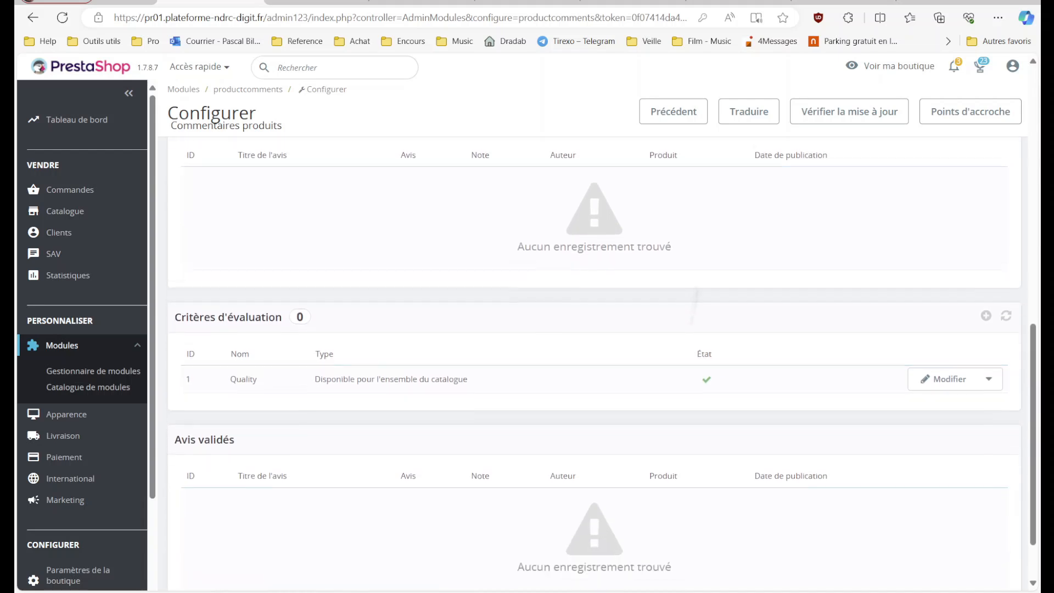
scroll(595, 362, "down", 2)
scroll(594, 362, "up", 12)
scroll(594, 362, "down", 1)
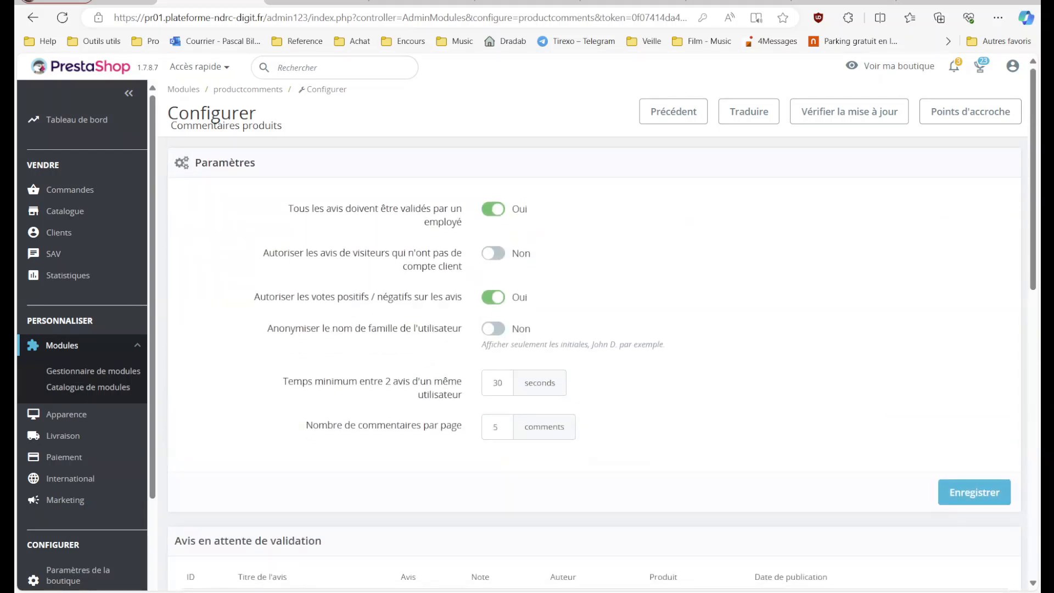
- Consult the checklist PDF, open the configuration of the Chèque module from Modes de paiement and select its Adresse text
key("alt+Tab")
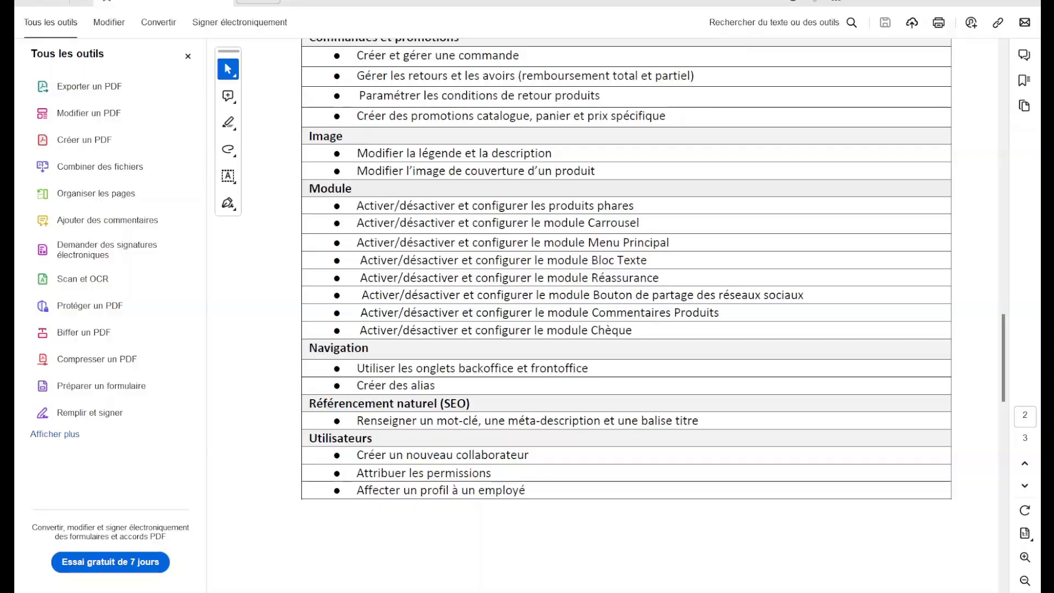
key("alt+Tab")
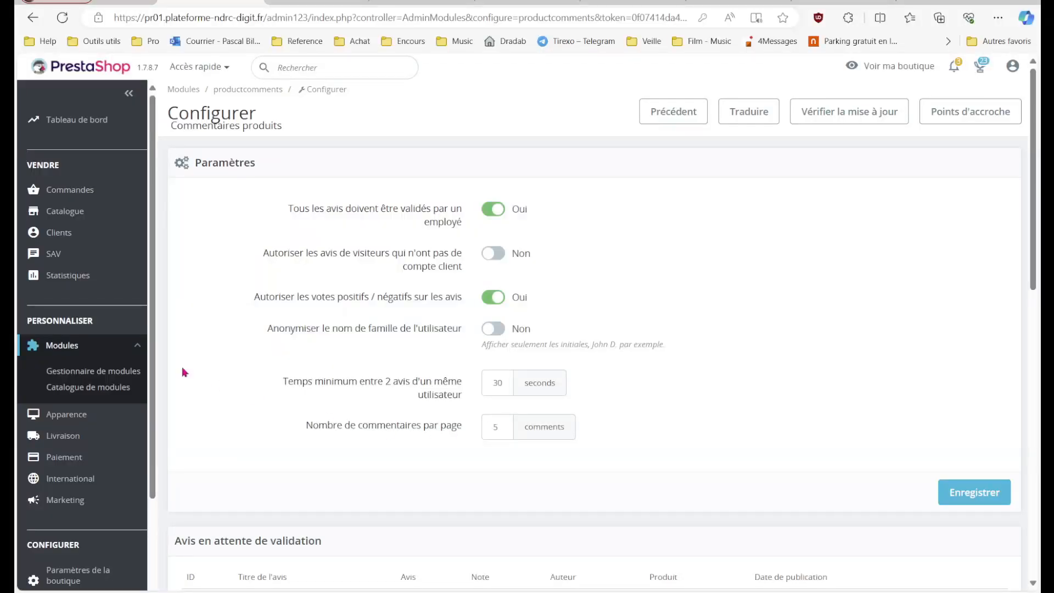
left_click(78, 375)
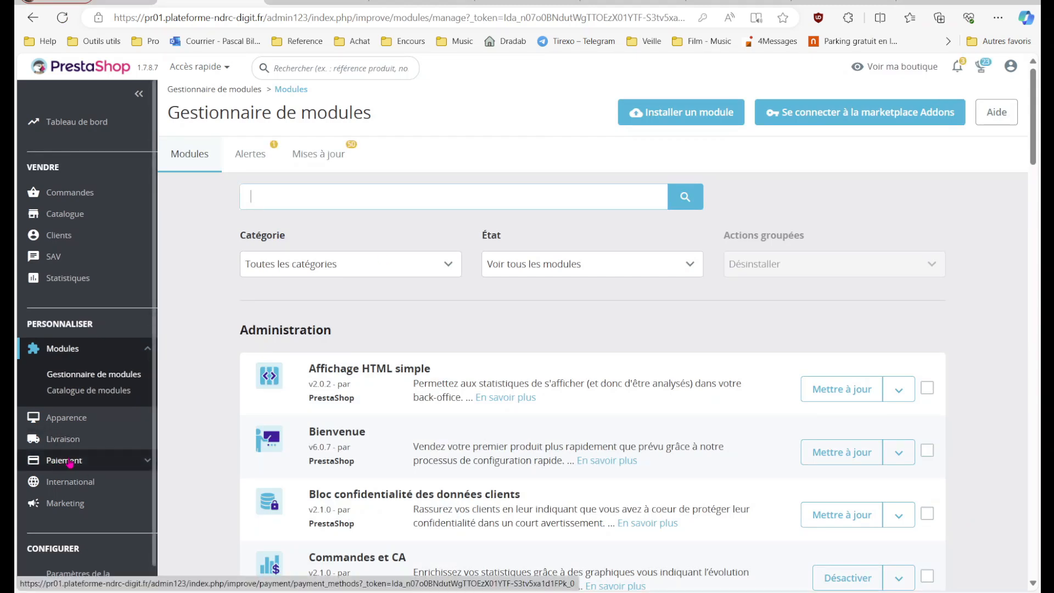
left_click(70, 463)
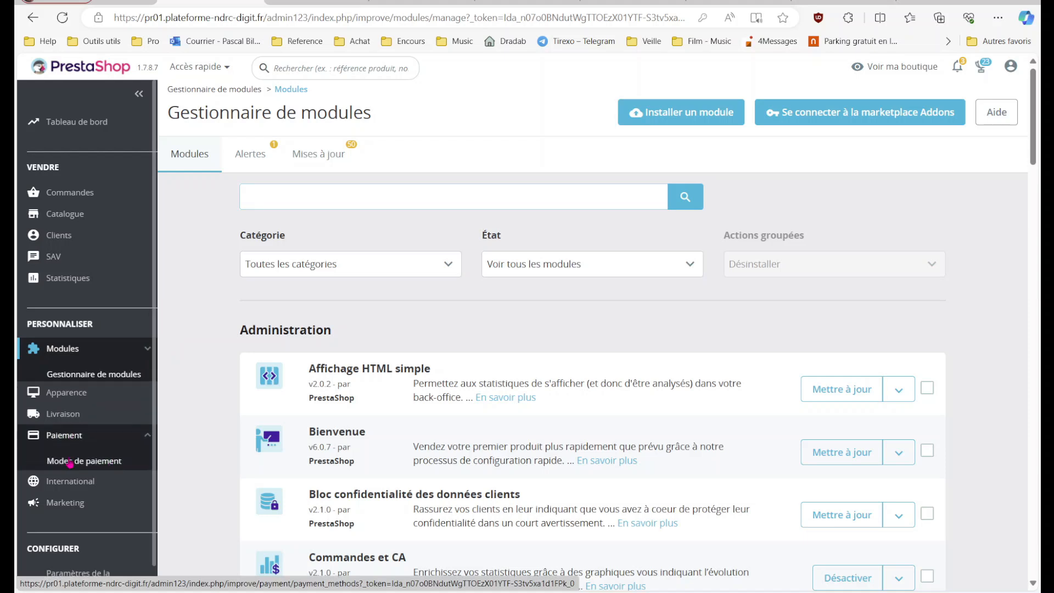
left_click(112, 442)
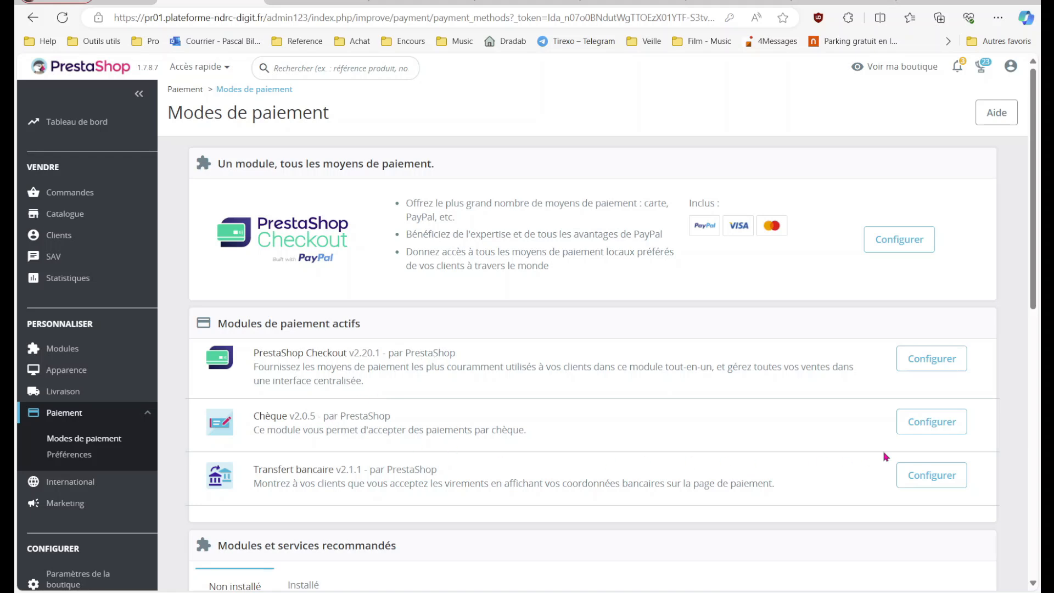
left_click(941, 420)
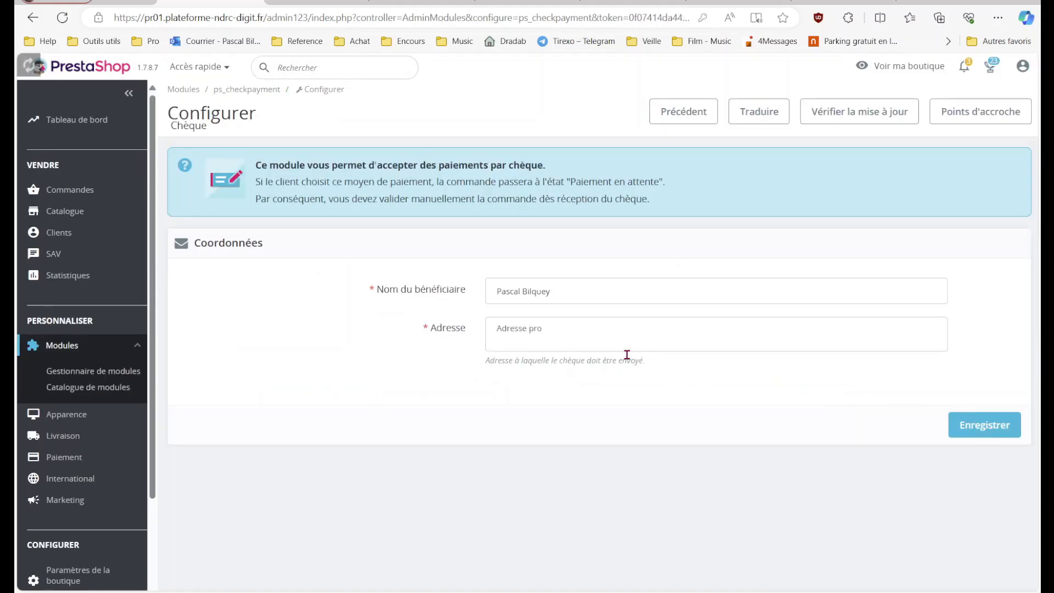
left_click_drag(598, 336, 475, 338)
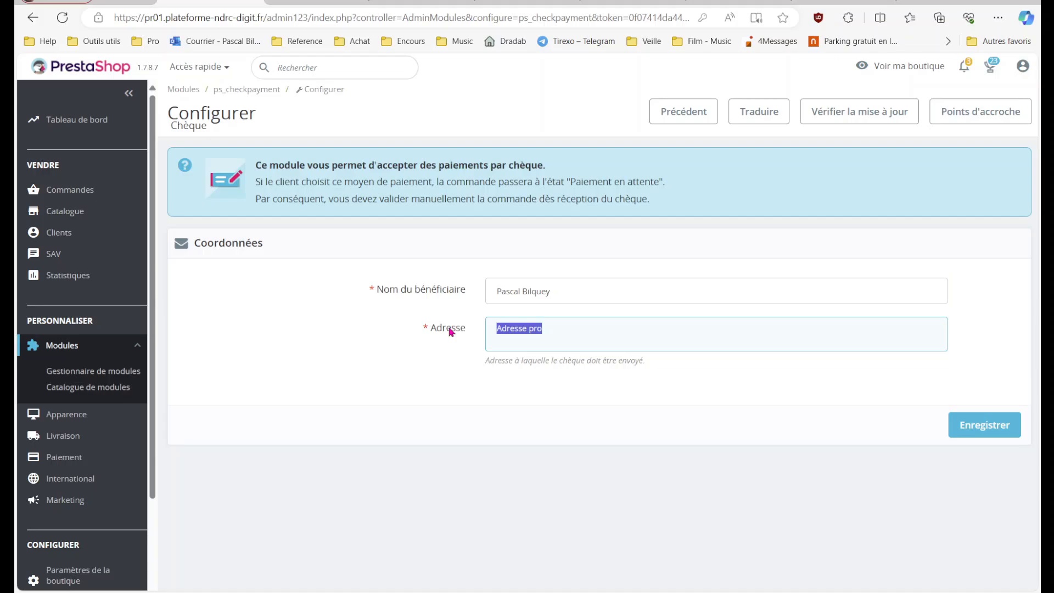
- Consult the checklist PDF and highlight the main menu entries on the storefront homepage
key("alt+Tab")
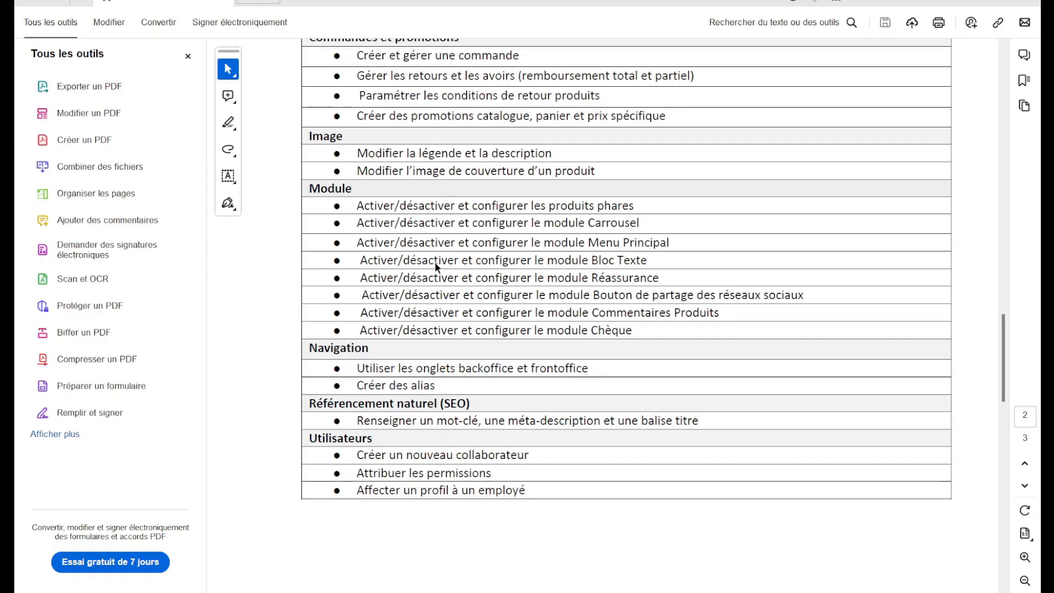
key("alt+Tab")
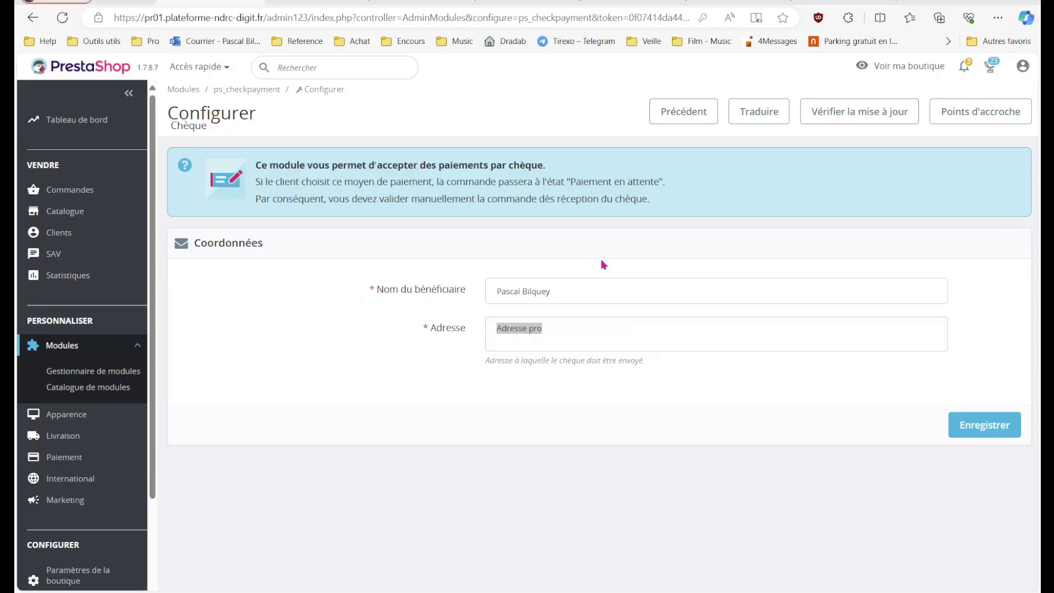
left_click(329, 1)
left_click(404, 1)
scroll(527, 329, "up", 10)
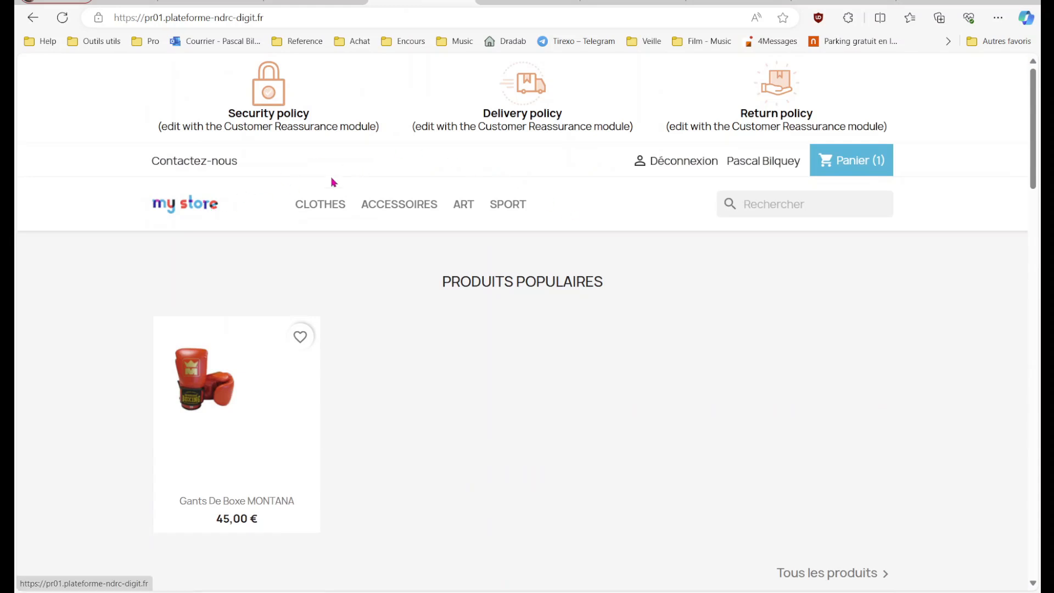
left_click_drag(525, 192, 546, 219)
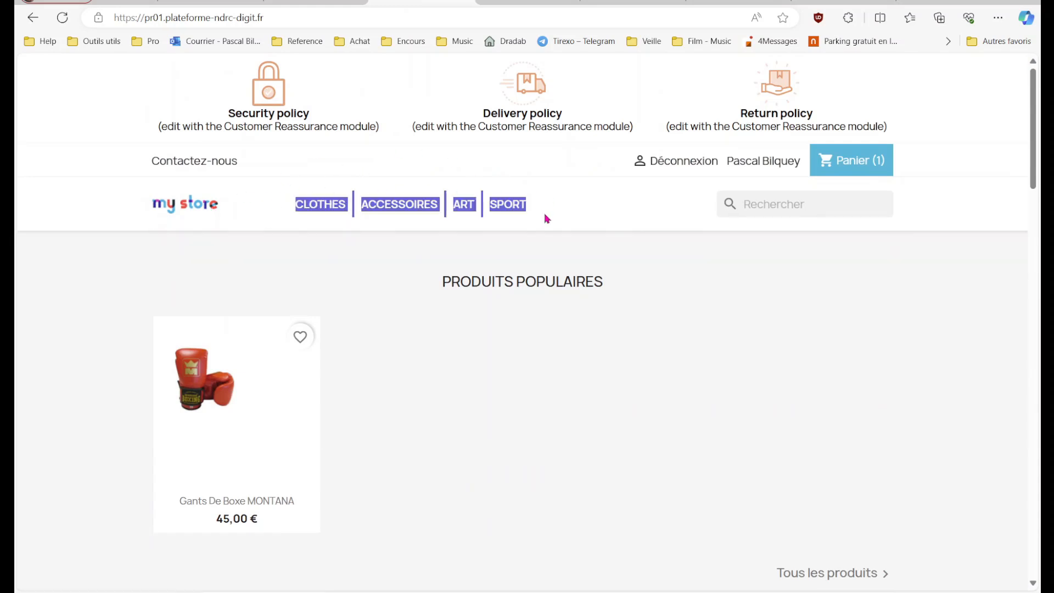
left_click(229, 3)
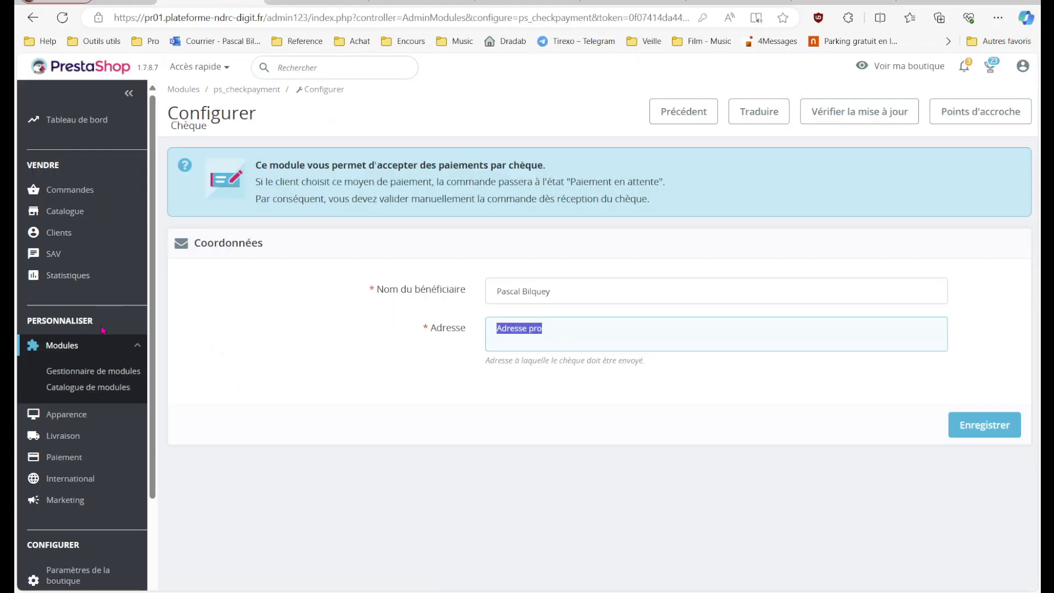
- Search the Gestionnaire de modules for "menu"
left_click(107, 373)
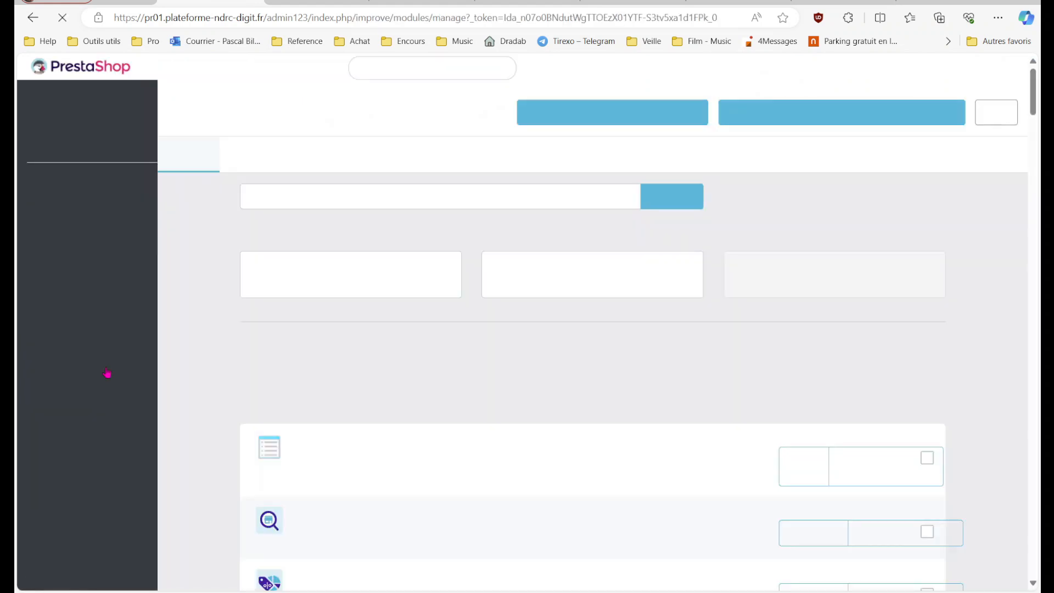
left_click(344, 203)
type("menu")
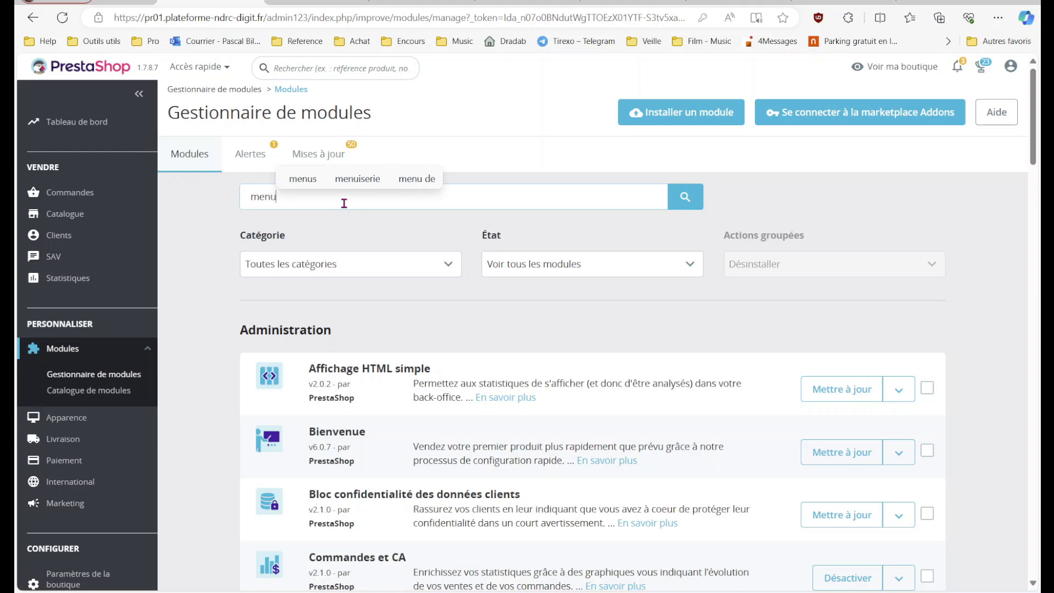
left_click(681, 204)
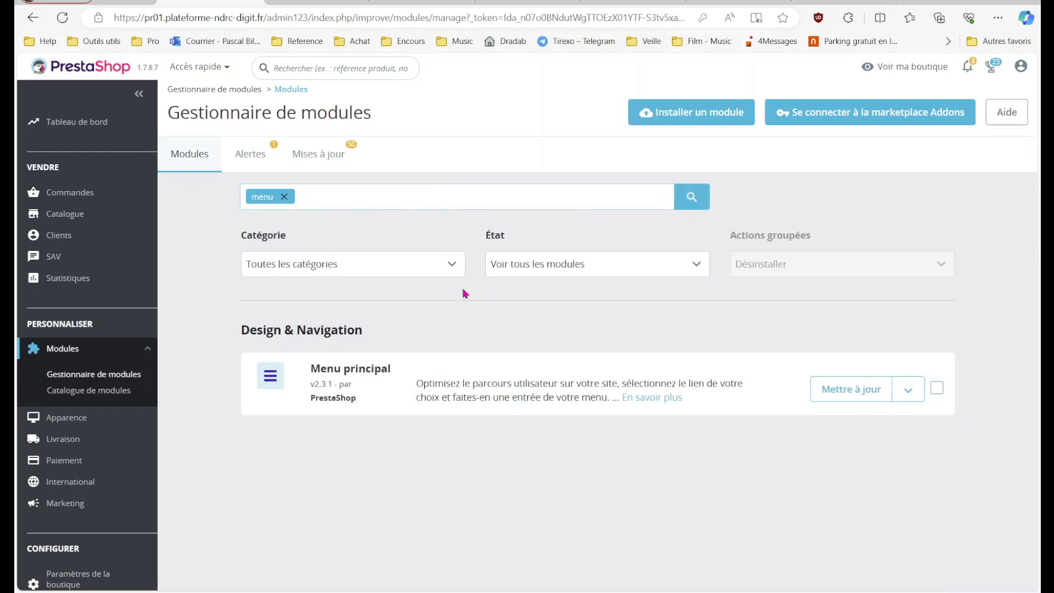
- Open the configuration of Menu principal from the theme's Pages Configuration and focus the list of selected elements
left_click(65, 417)
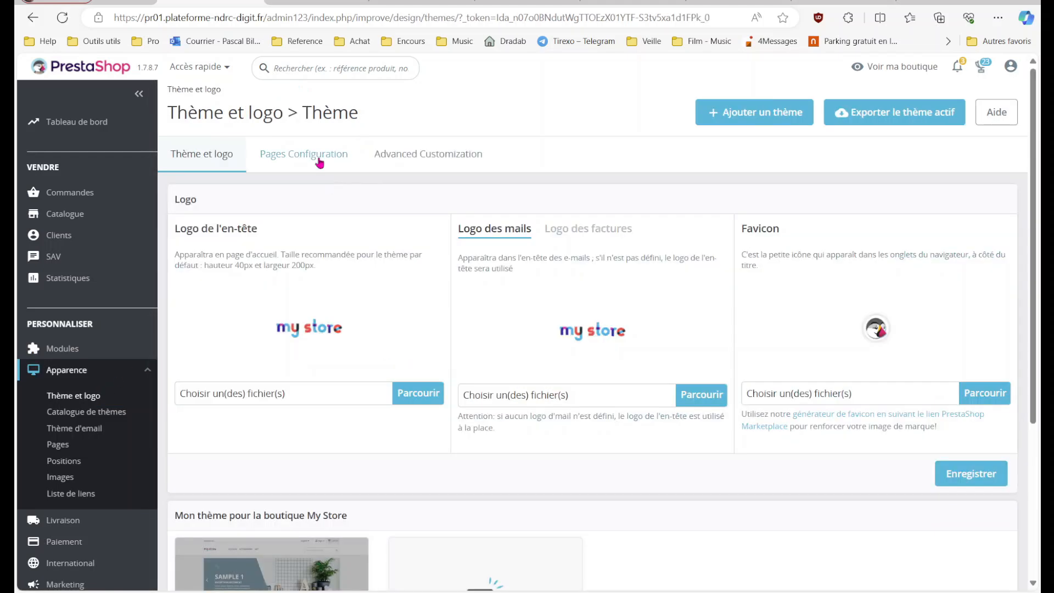
left_click(304, 157)
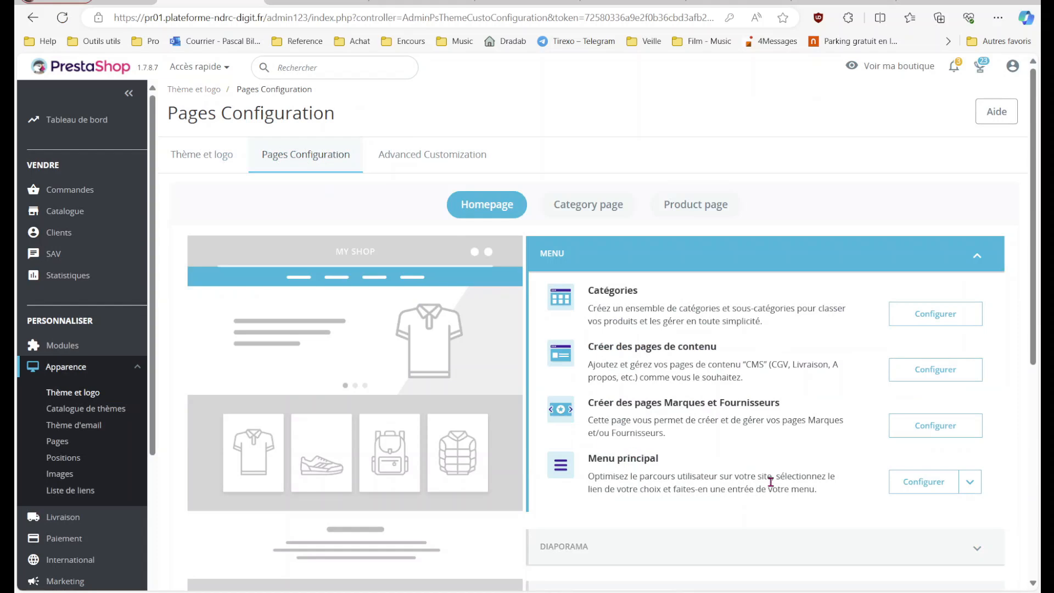
left_click(954, 484)
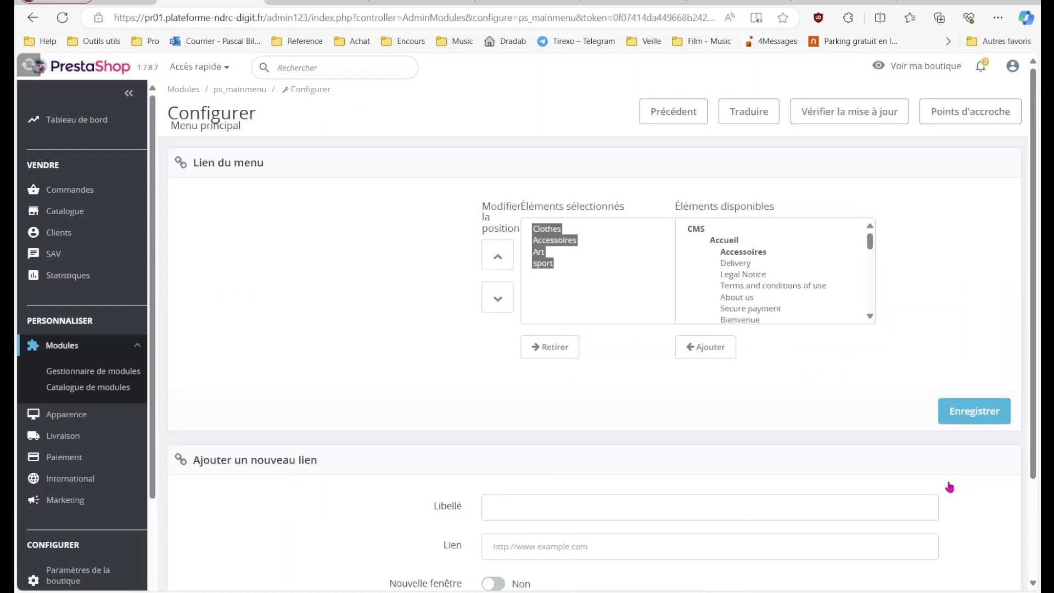
left_click(568, 309)
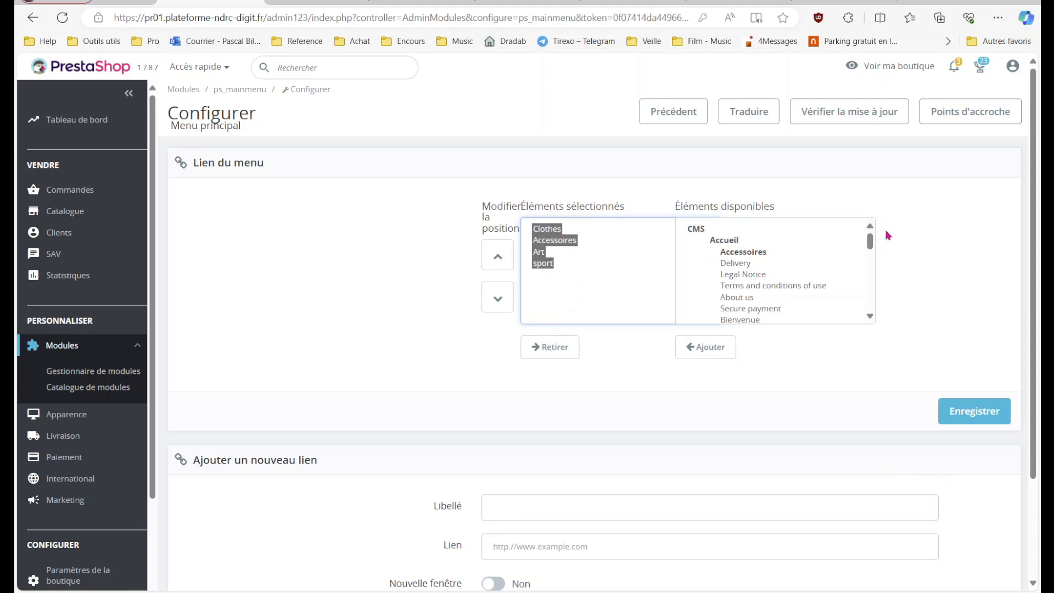
- Add Legal Notice from the available elements to the selected elements of Menu principal
mouse_move(869, 243)
left_mouse_down()
mouse_move(873, 286)
mouse_move(870, 240)
mouse_move(879, 260)
mouse_move(875, 303)
mouse_move(874, 239)
left_mouse_up()
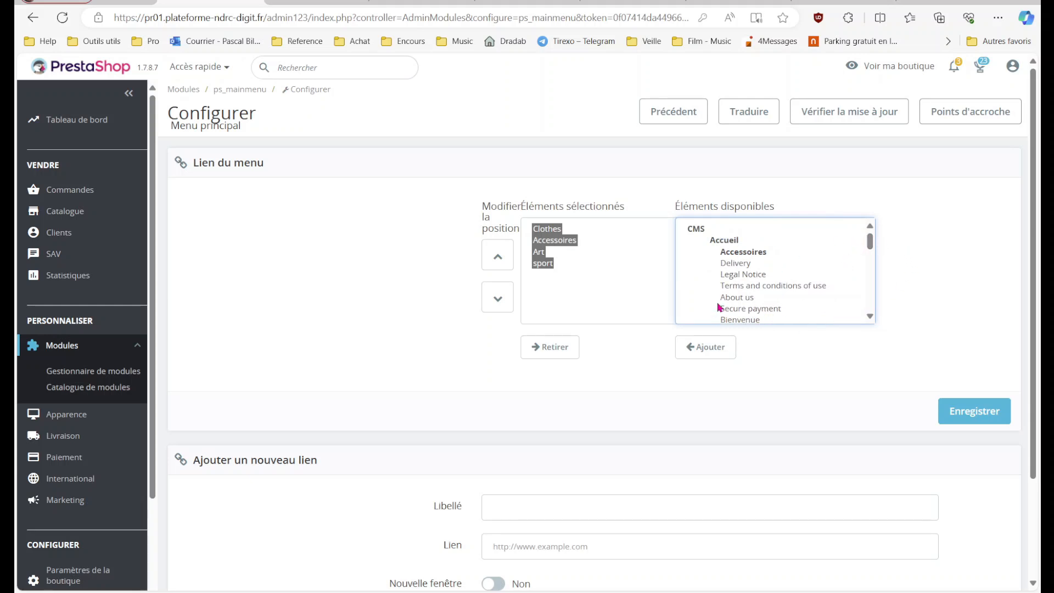
left_click(743, 277)
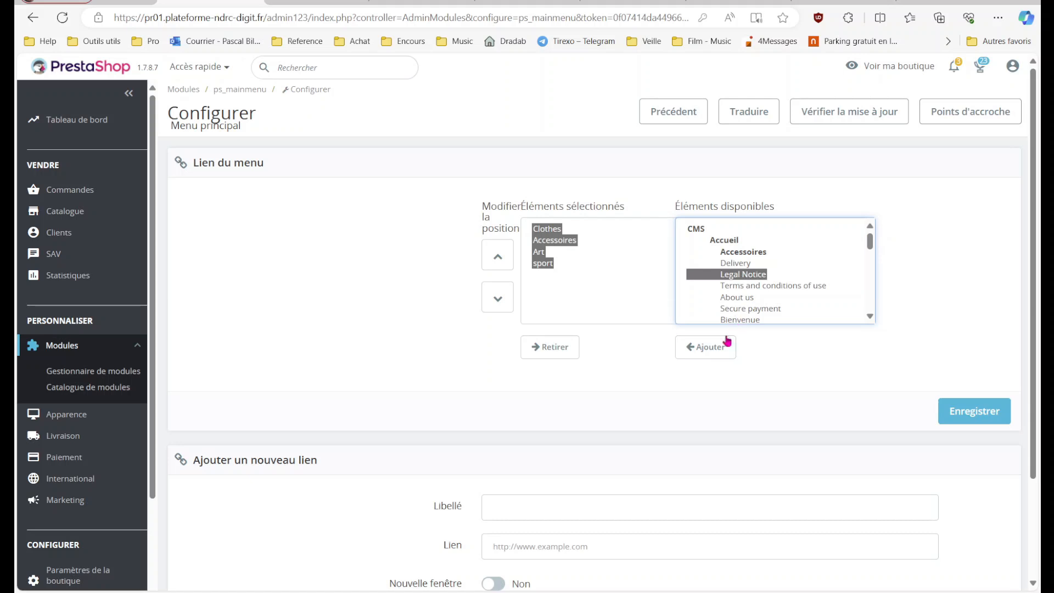
left_click(725, 345)
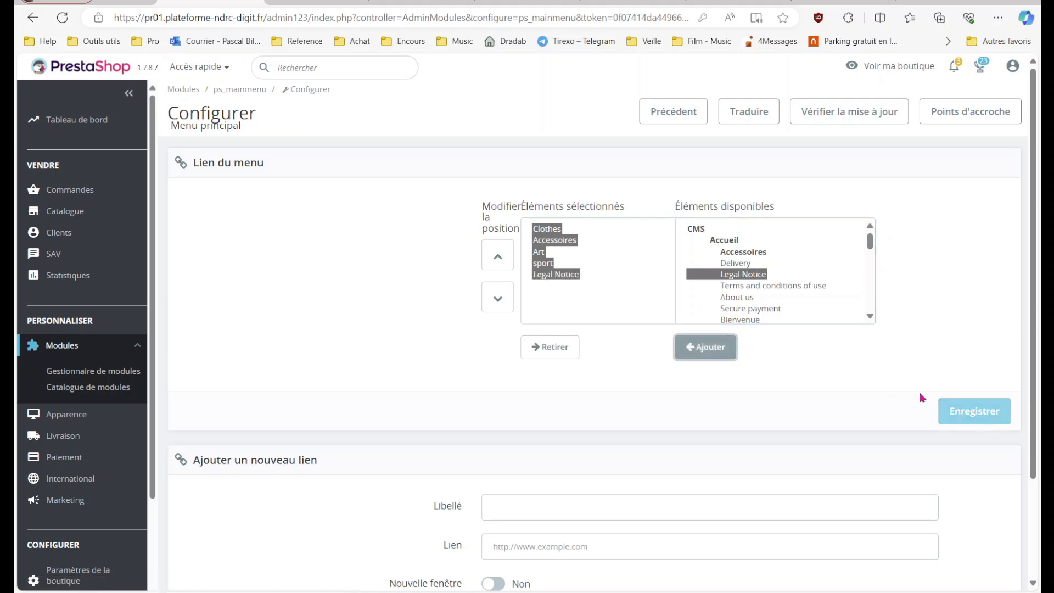
left_click(328, 3)
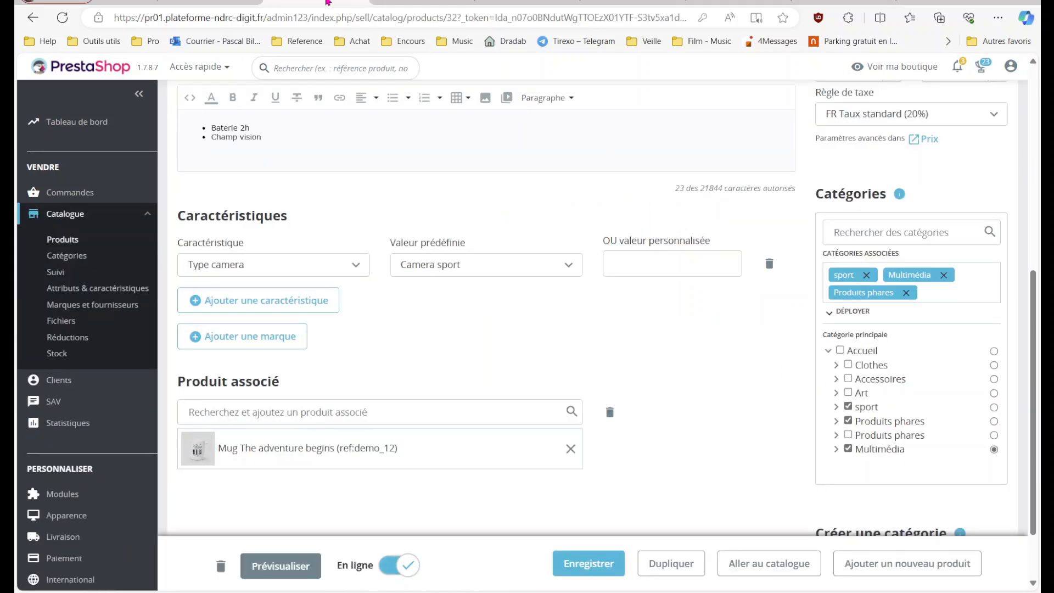
left_click(206, 6)
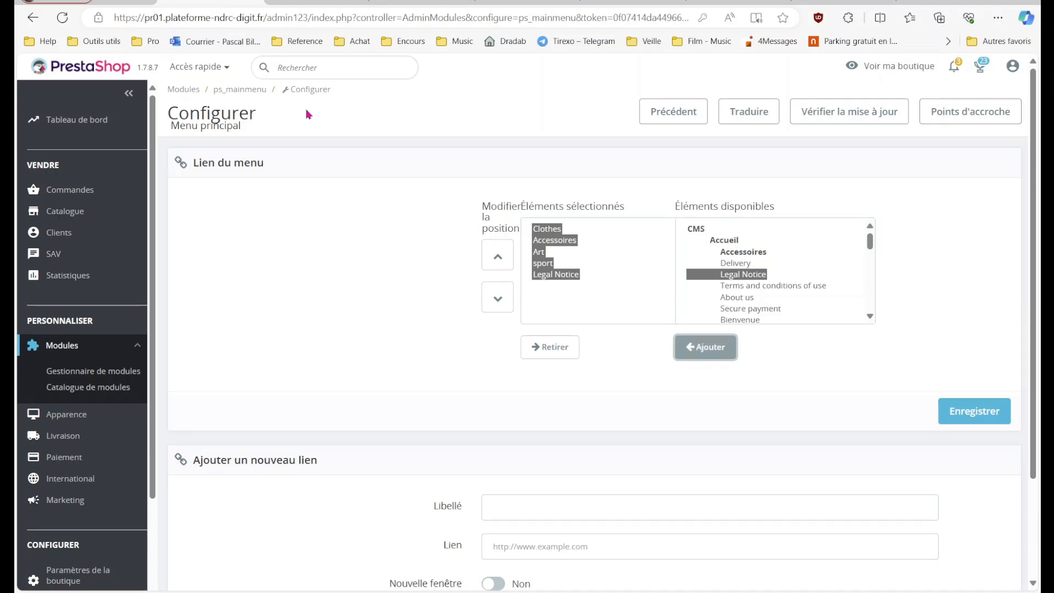
- Highlight "module Réassurance" in the checklist PDF and reopen the theme's Pages Configuration in the back office
key("alt+Tab")
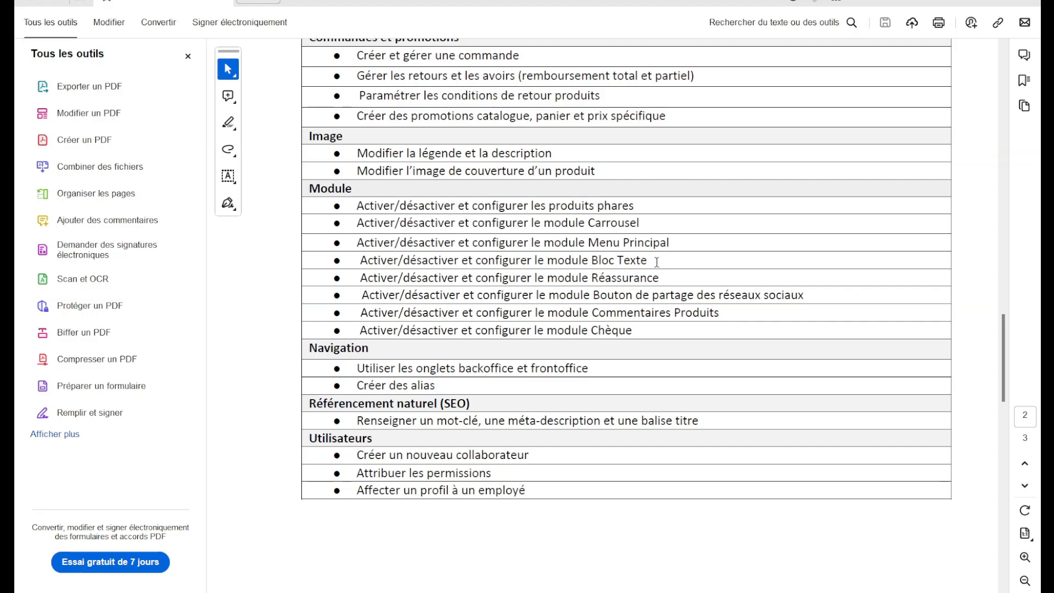
left_click_drag(659, 277, 558, 299)
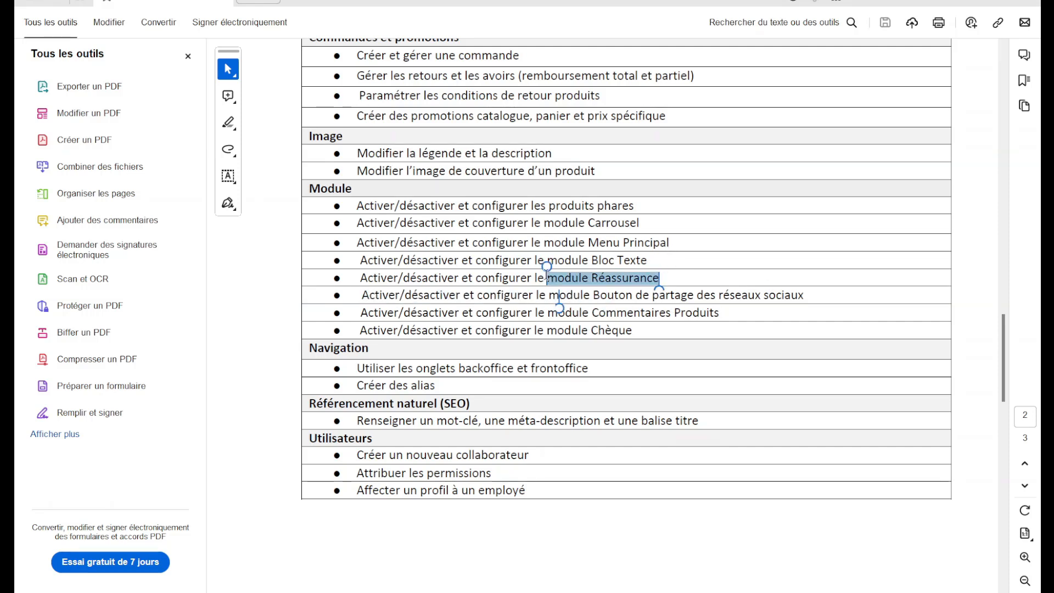
key("alt+Tab")
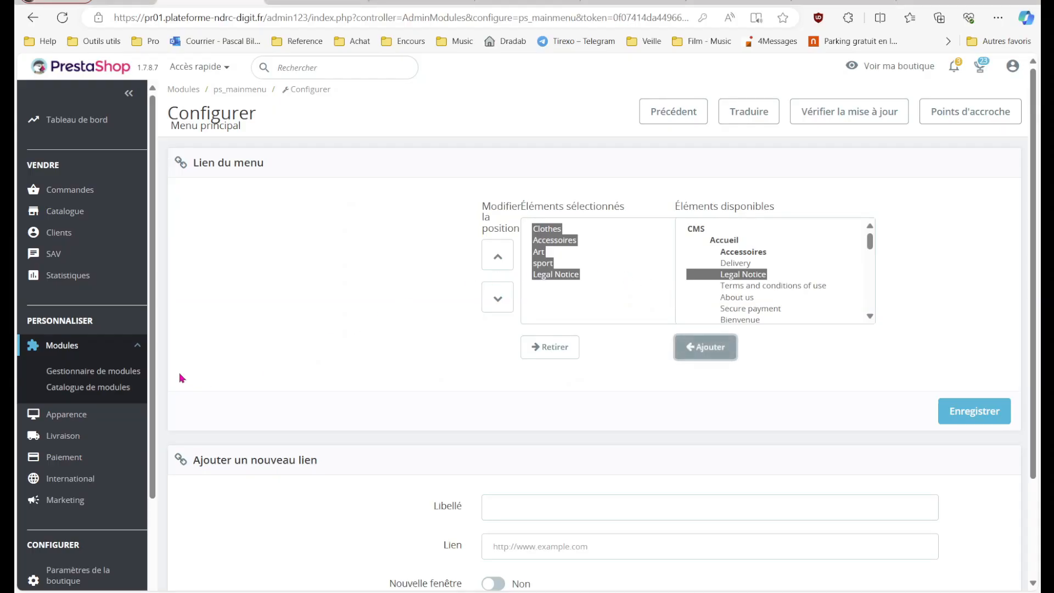
left_click(73, 416)
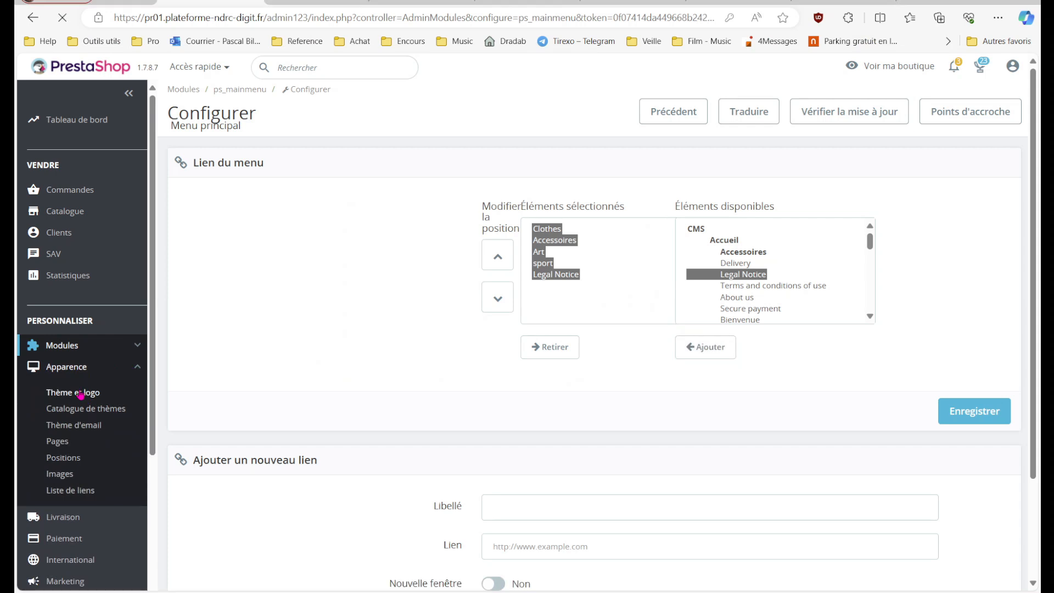
left_click(328, 171)
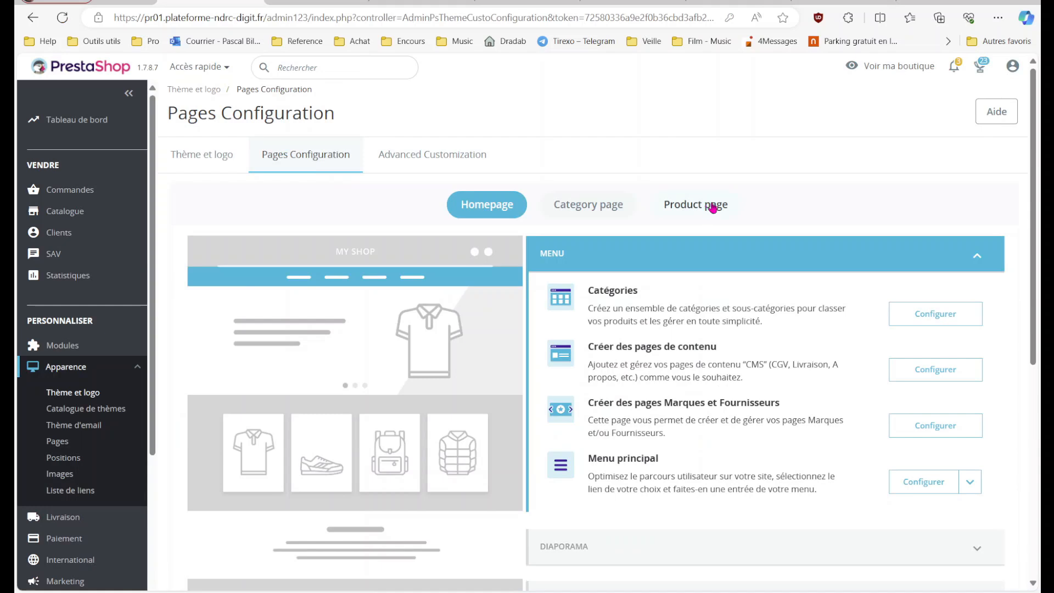
- Examine the Product page configuration, checking the modules offered under Product block and Product detail
left_click(713, 207)
scroll(707, 214, "down", 1)
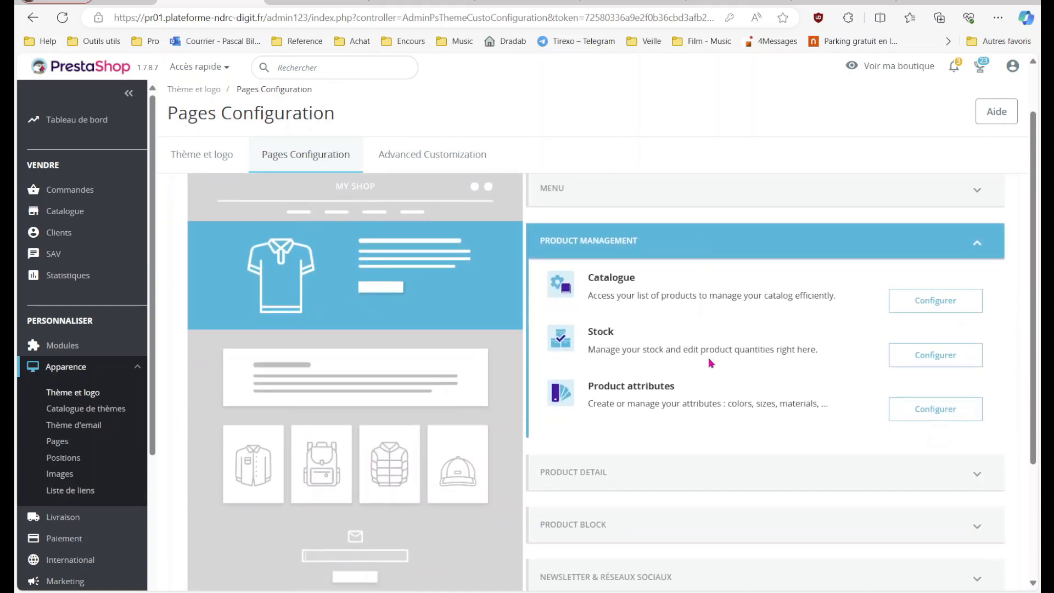
scroll(708, 357, "down", 3)
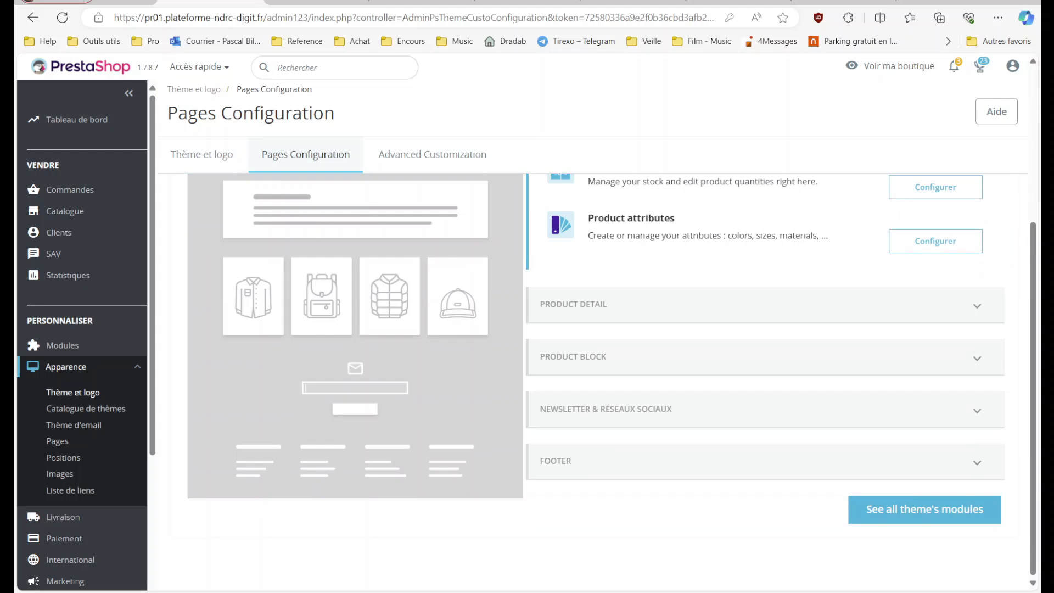
left_click(765, 356)
scroll(765, 357, "up", 2)
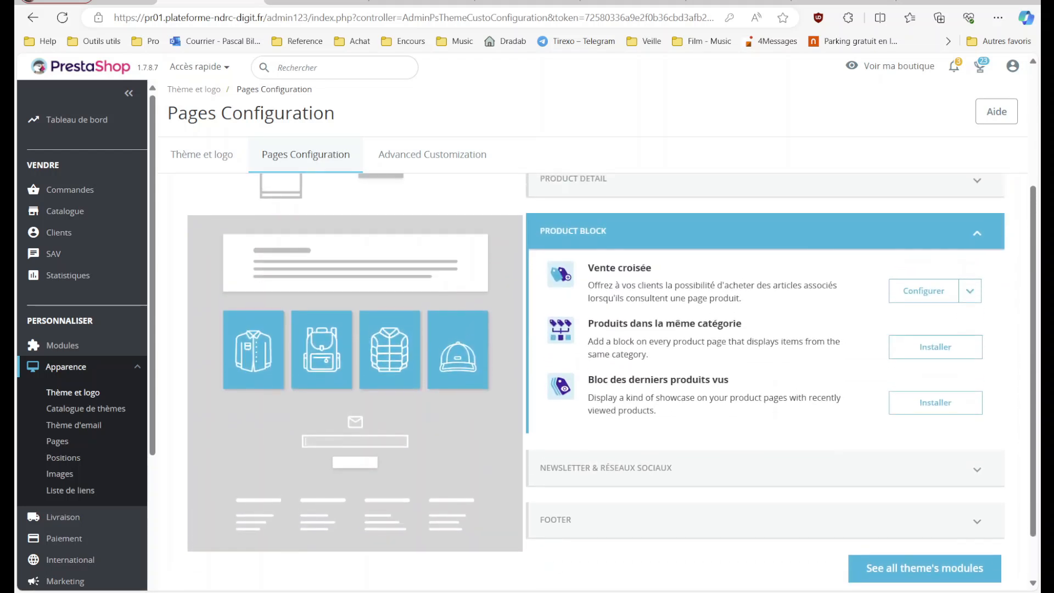
scroll(765, 356, "up", 2)
scroll(765, 357, "down", 4)
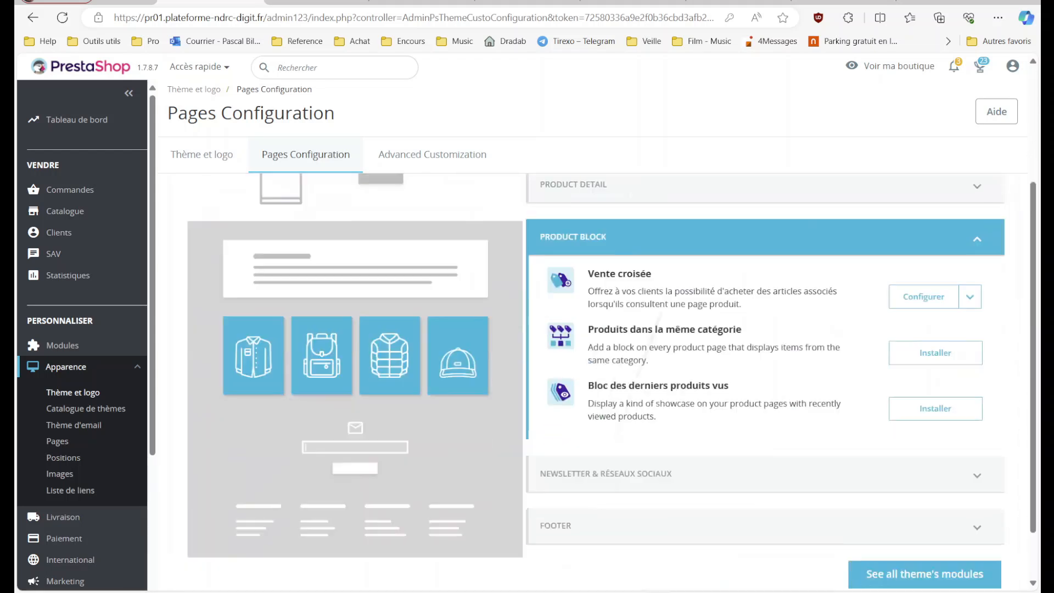
scroll(765, 357, "up", 3)
scroll(765, 357, "up", 1)
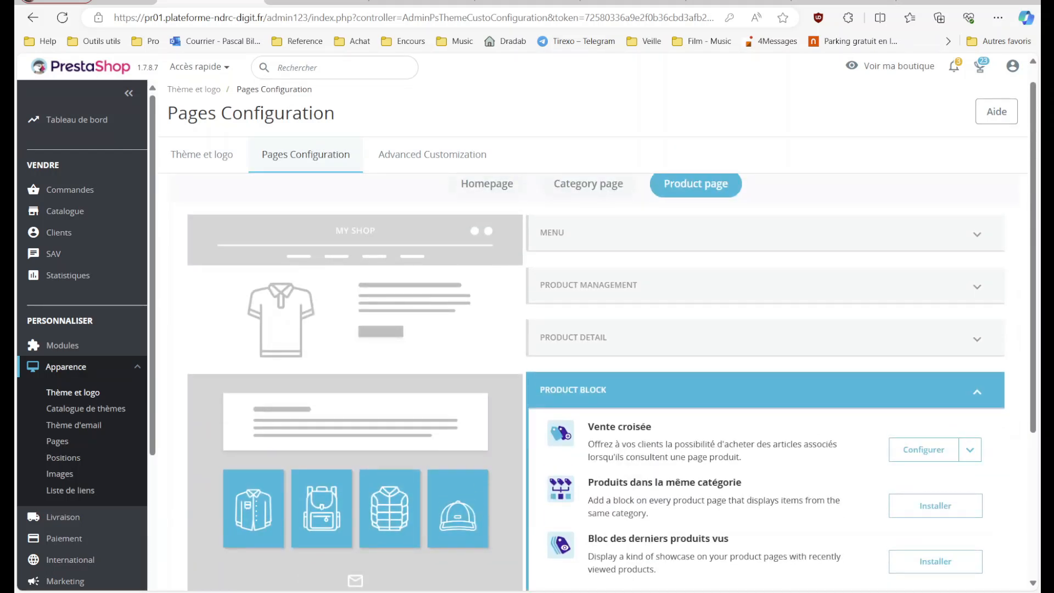
left_click(765, 337)
scroll(779, 373, "down", 2)
scroll(795, 395, "up", 1)
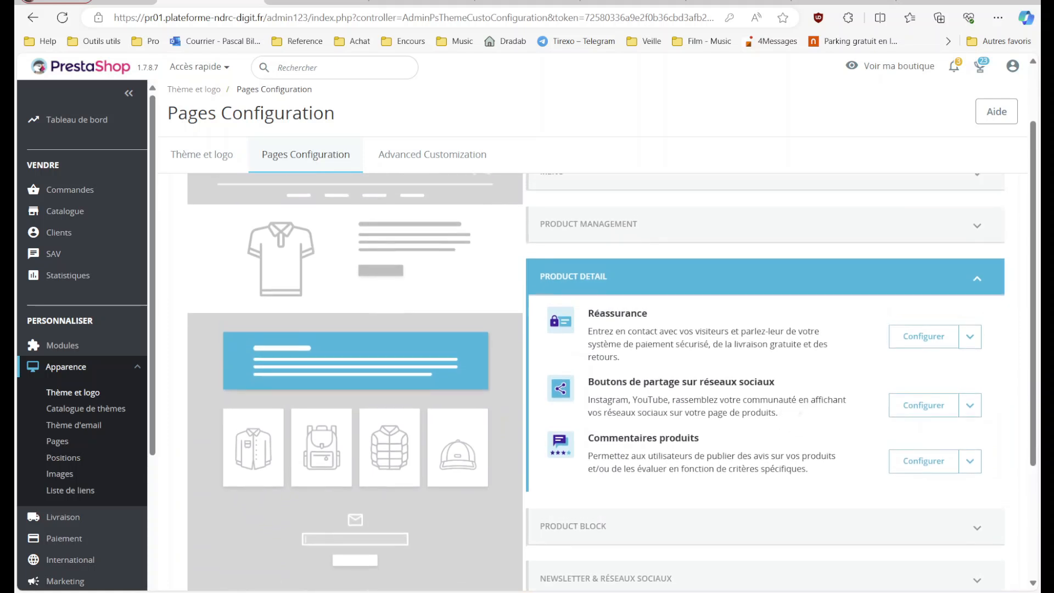
scroll(612, 357, "up", 3)
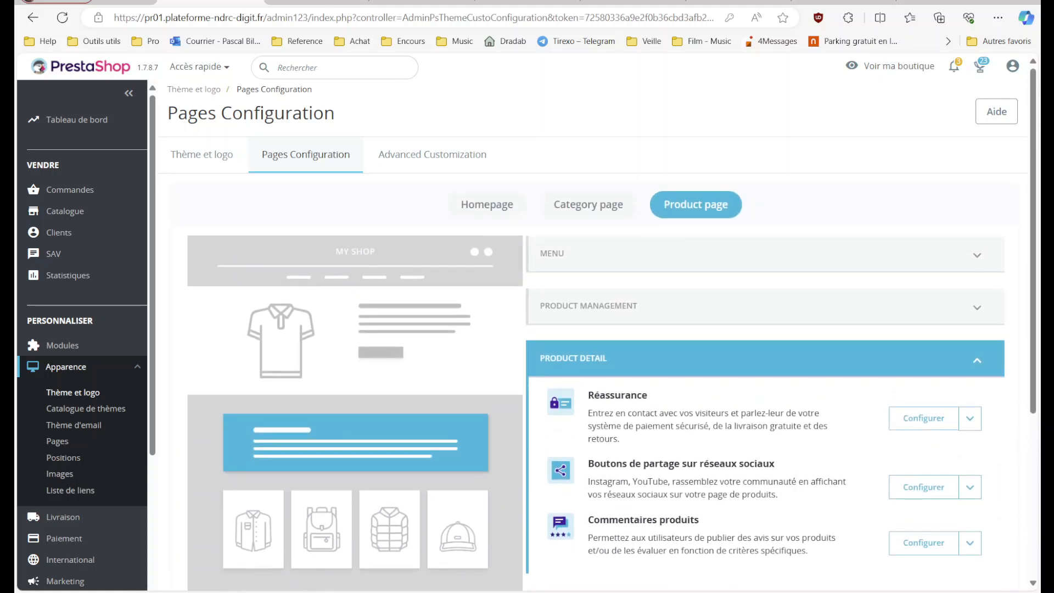
- Search the Gestionnaire de modules for "reassur" and open the configuration of the Réassurance module
mouse_move(60, 344)
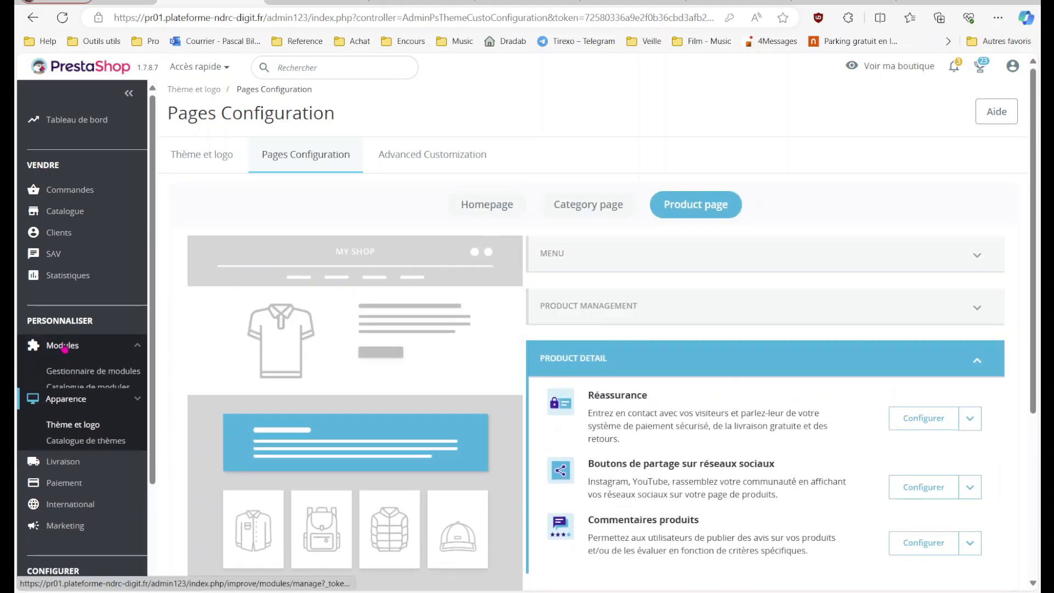
left_click(109, 372)
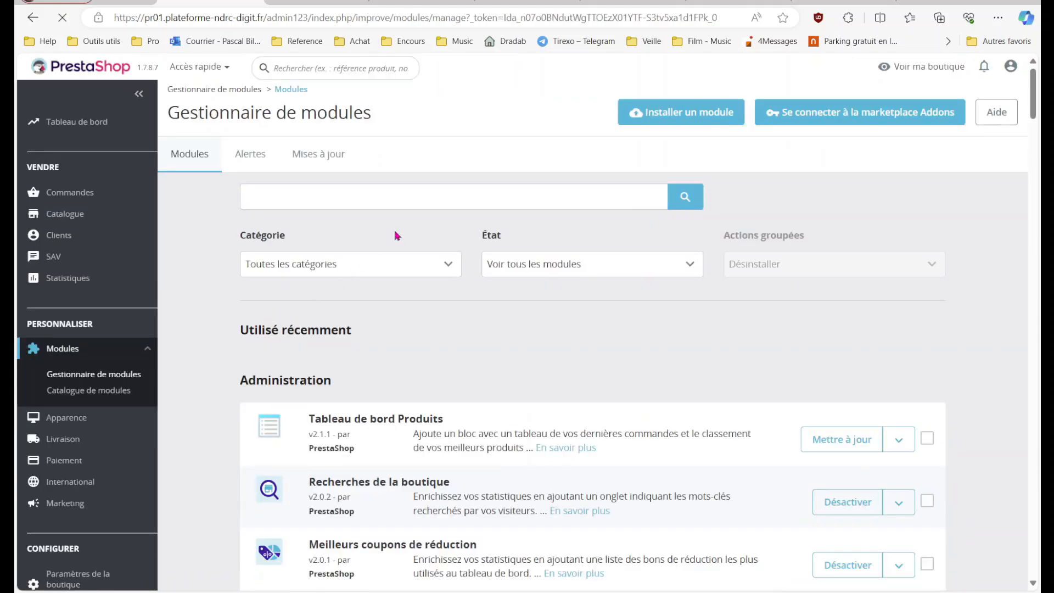
type("reassur")
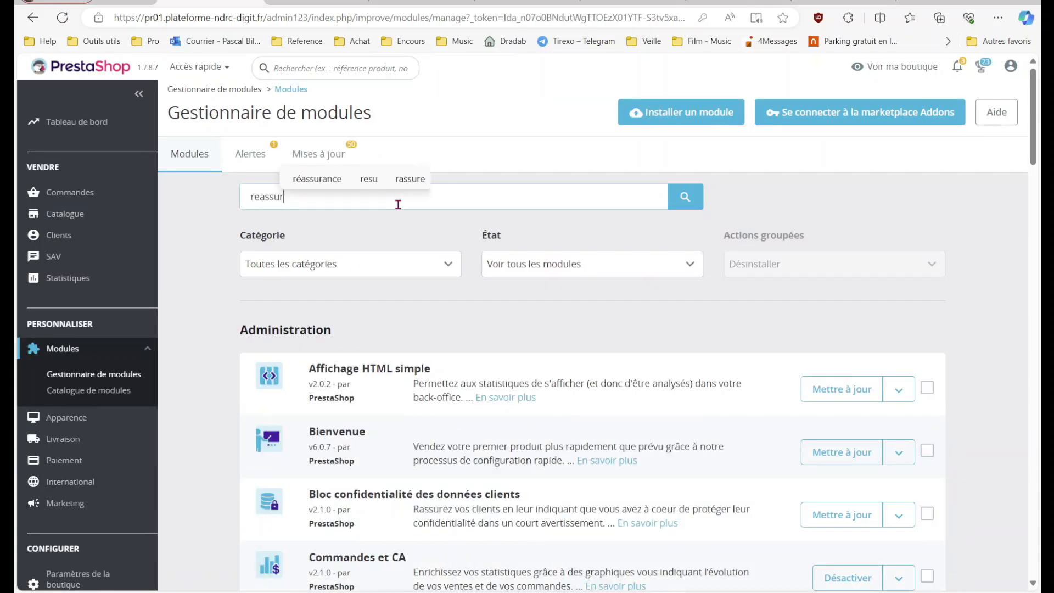
key("Return")
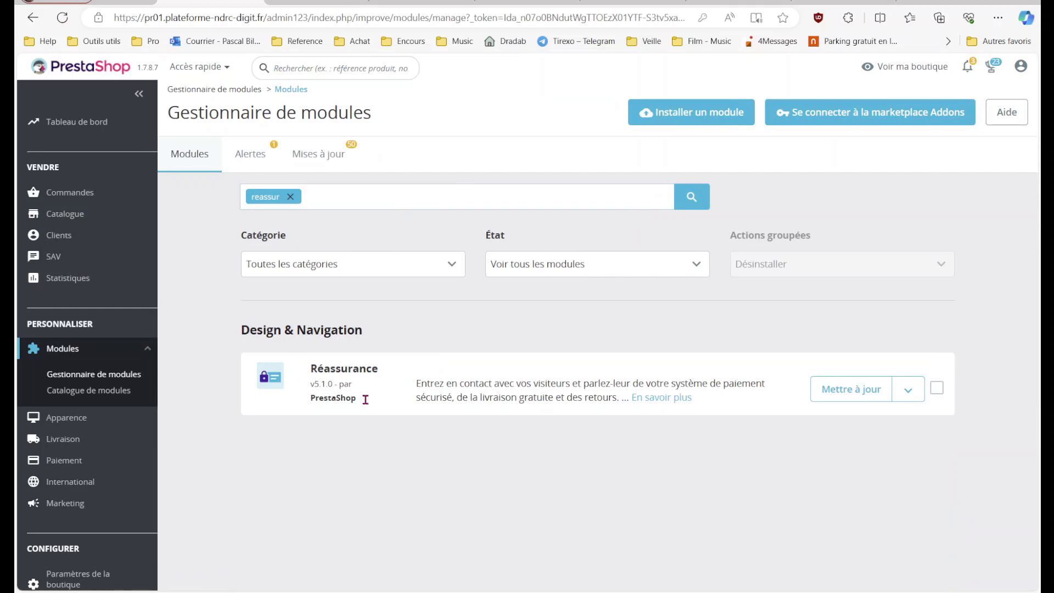
left_click(908, 392)
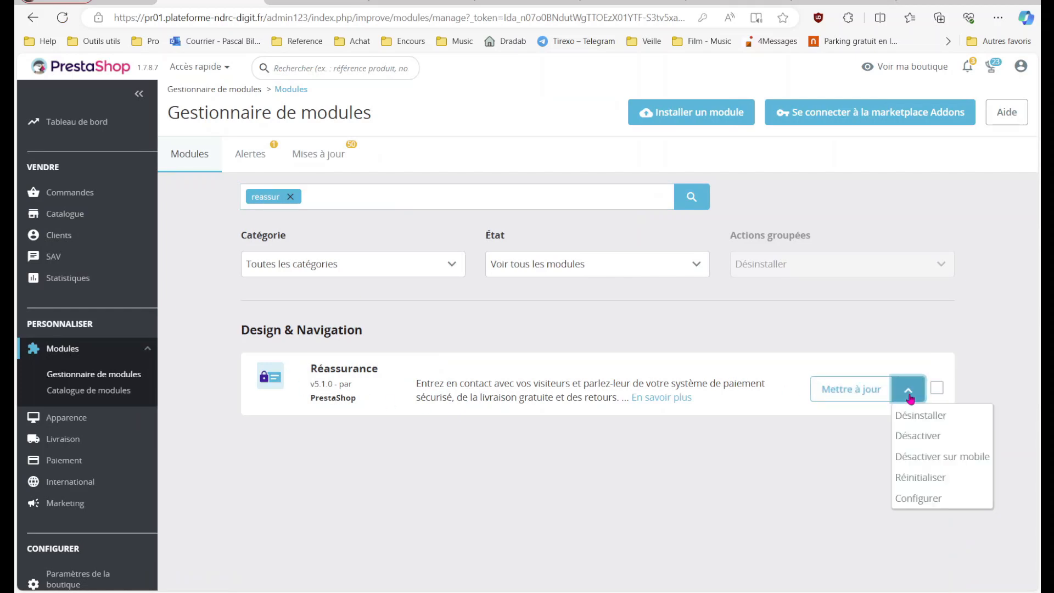
left_click(927, 498)
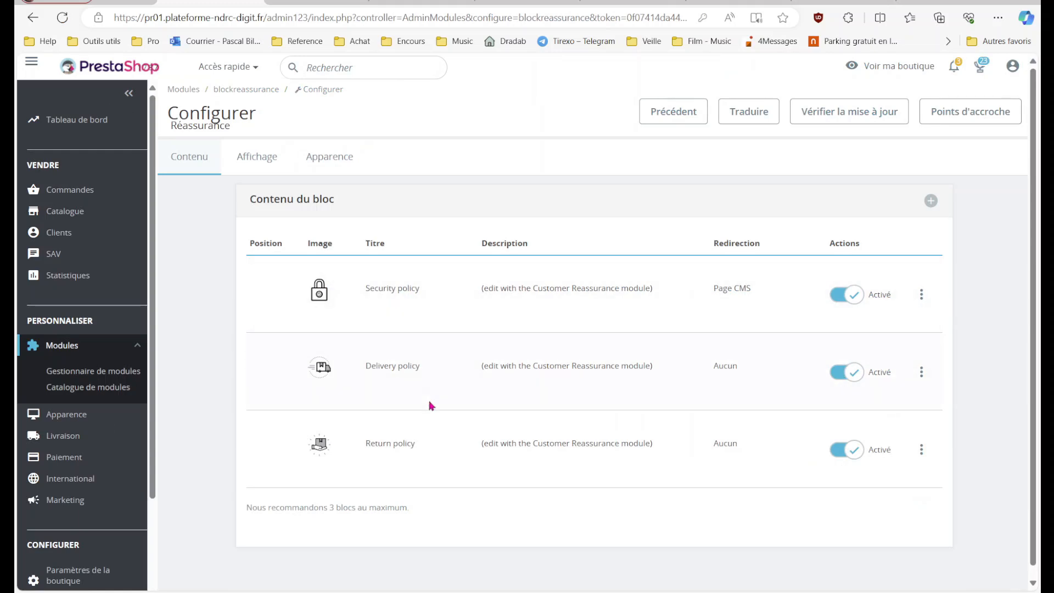
- Check how the reassurance blocks appear on the shop's front page, then return to the Réassurance configuration
left_click(302, 2)
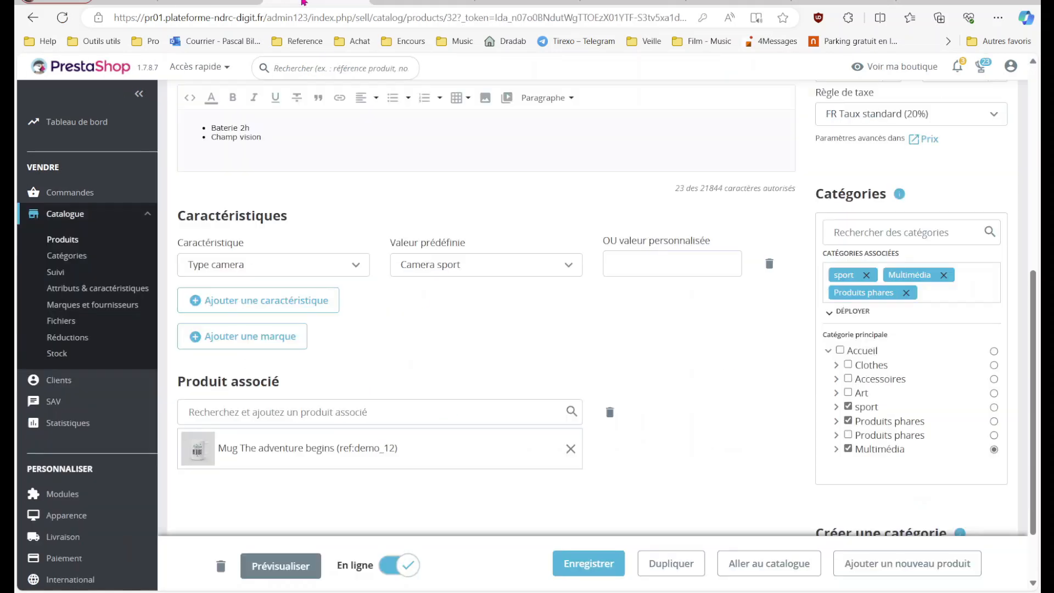
left_click(362, 2)
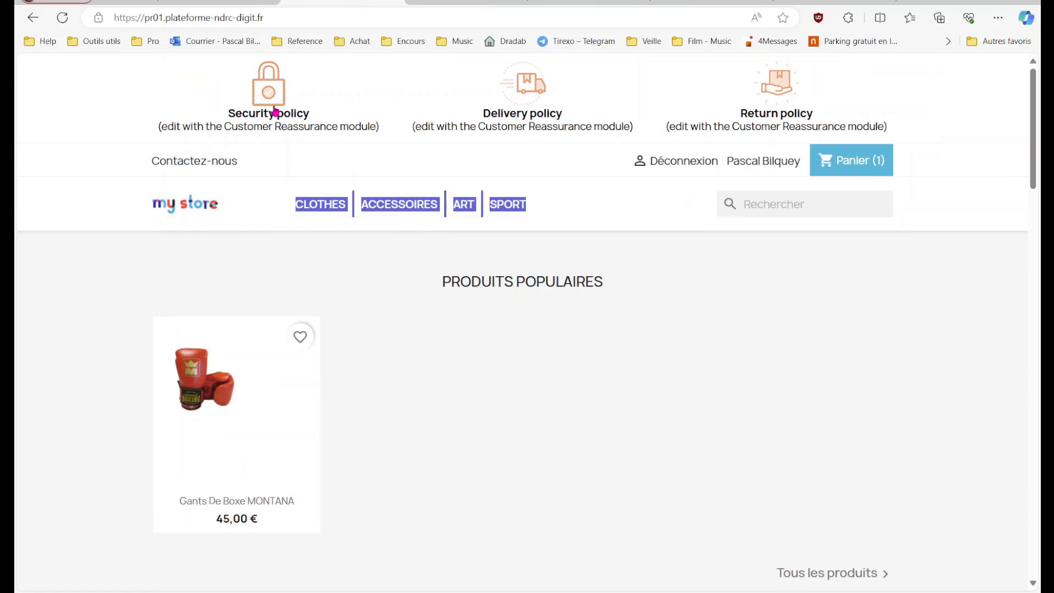
left_click(246, 3)
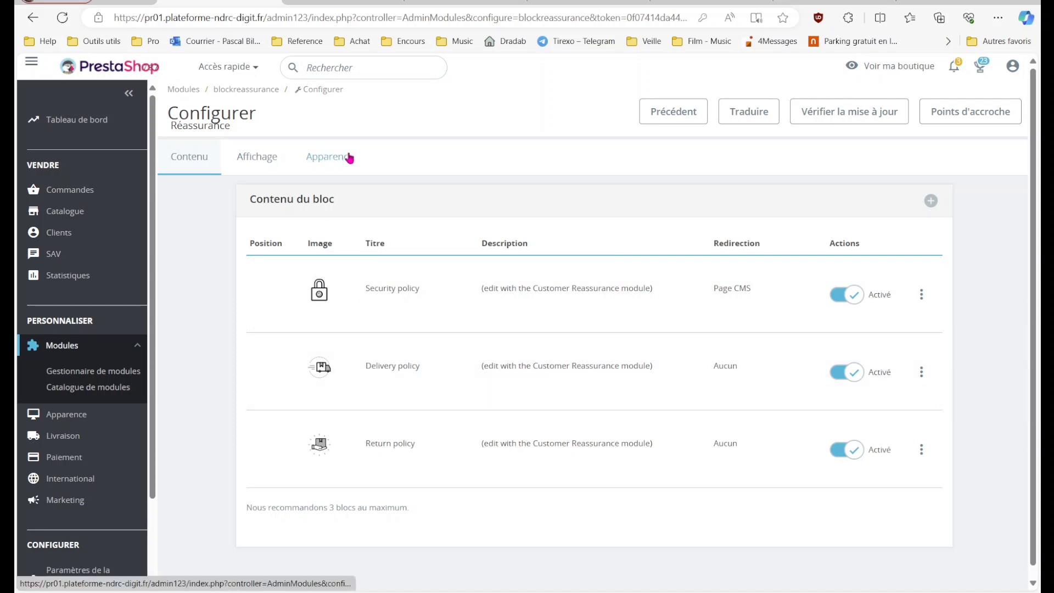
- Open the Delivery policy block for editing and set its redirection to Page CMS
left_click(922, 374)
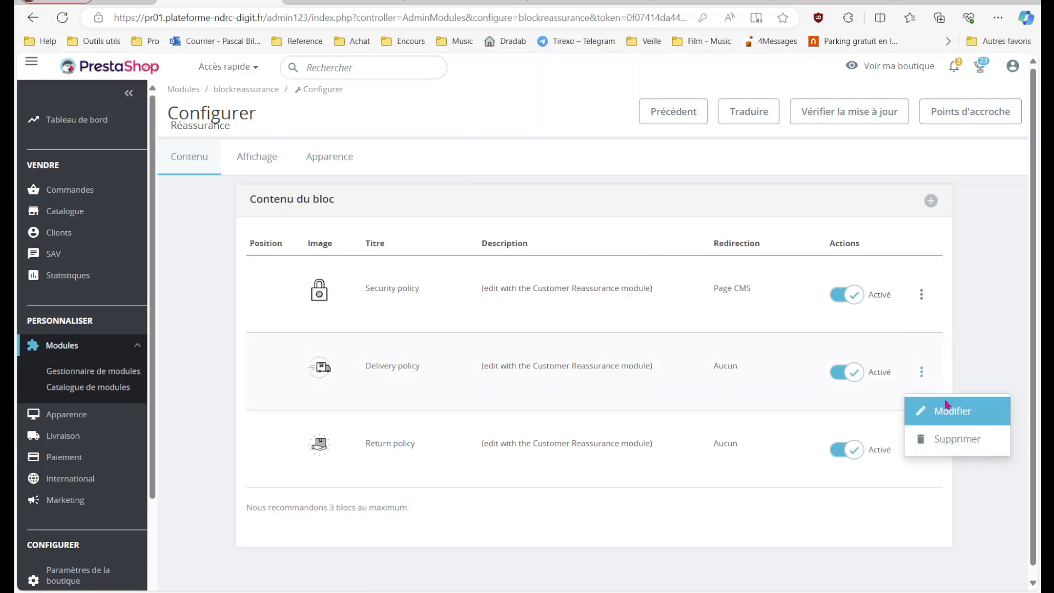
left_click(945, 409)
scroll(738, 373, "down", 3)
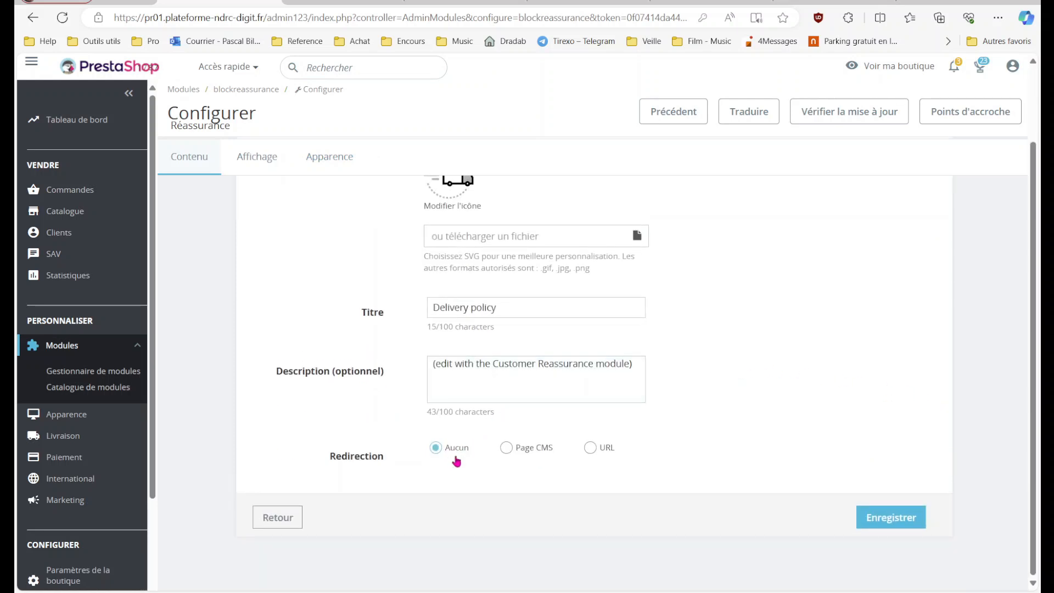
left_click(507, 450)
scroll(548, 460, "down", 1)
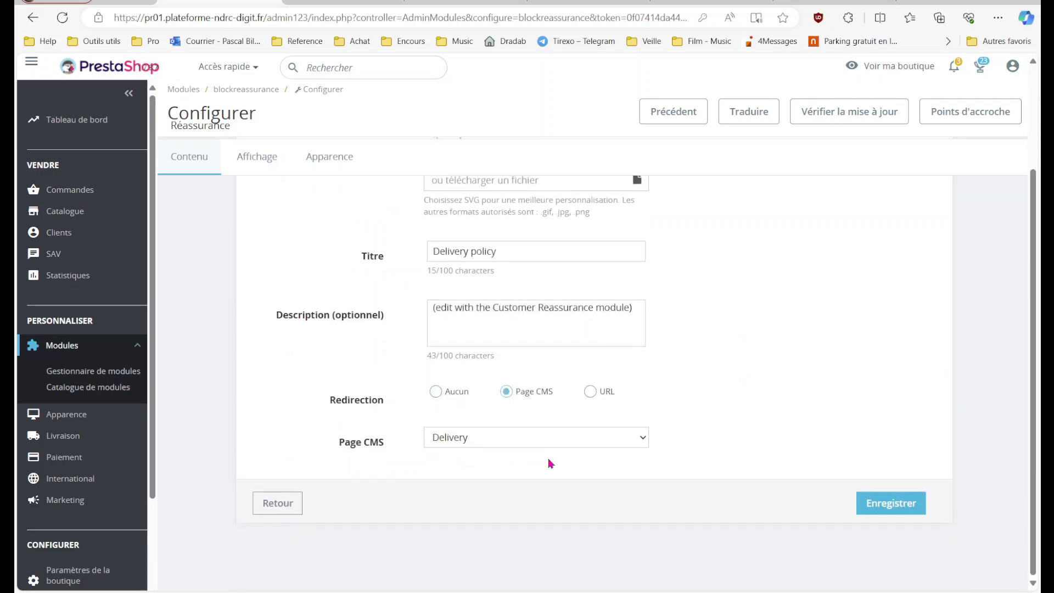
left_click(547, 459)
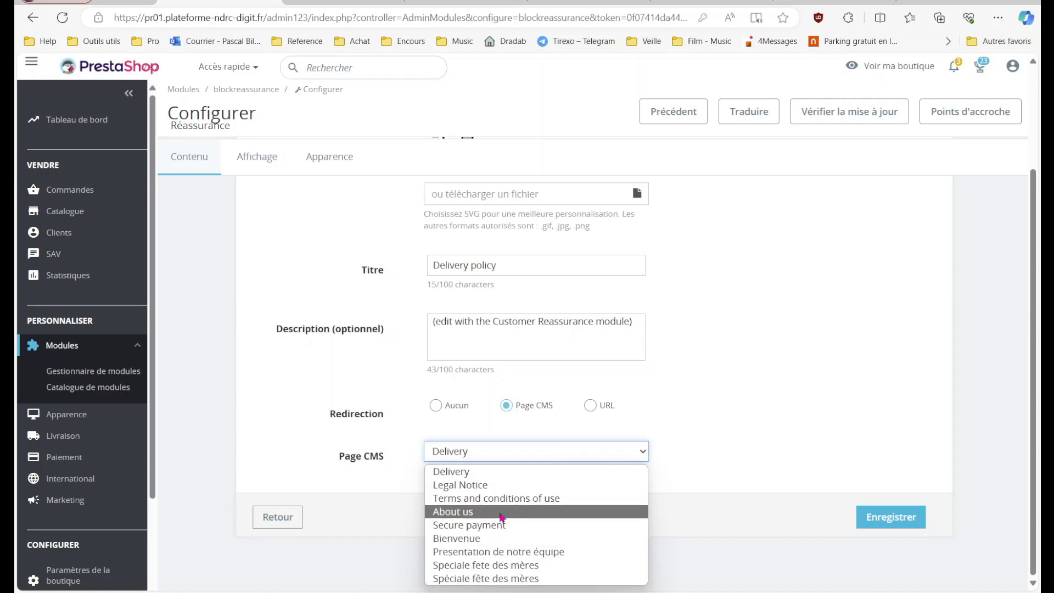
left_click(684, 464)
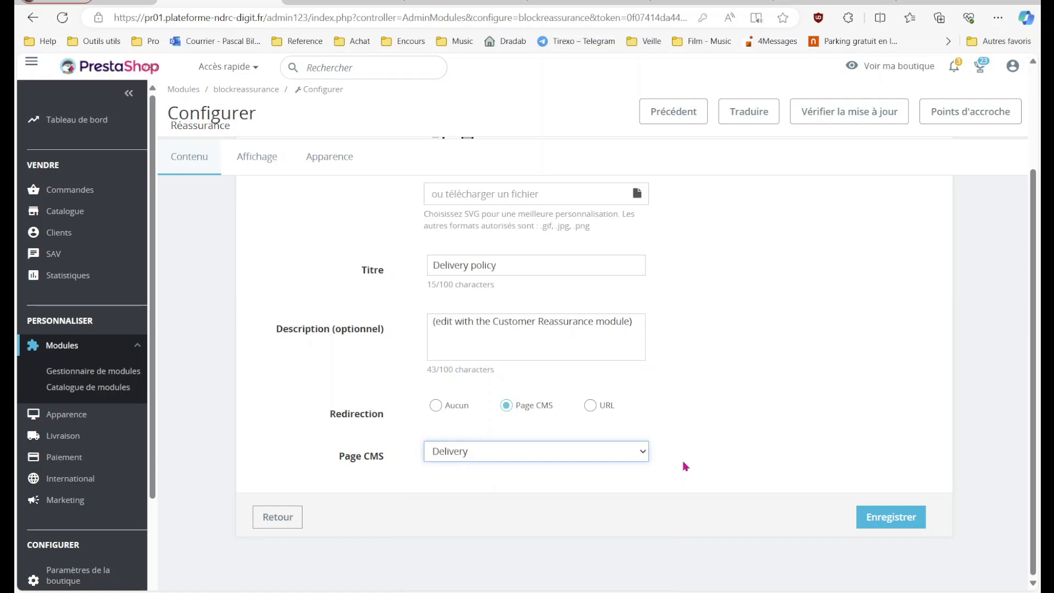
left_click(602, 450)
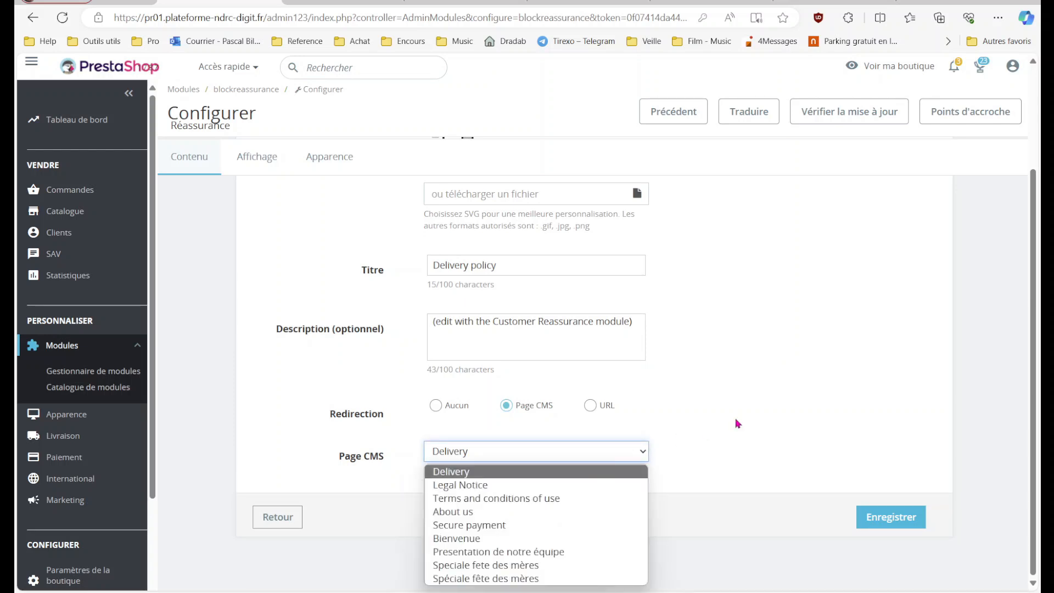
scroll(736, 423, "up", 3)
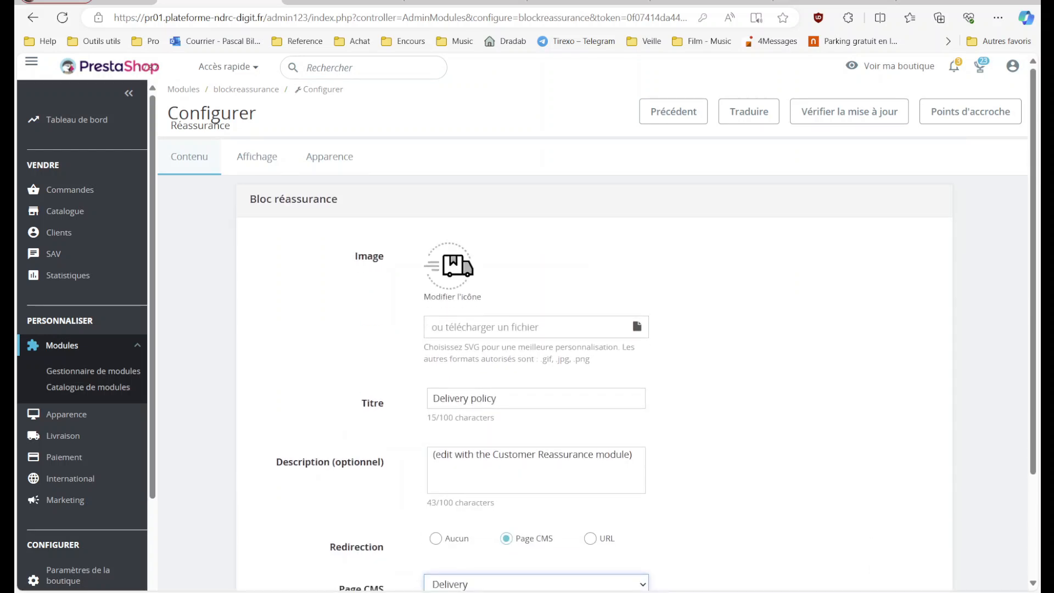
scroll(738, 423, "down", 3)
key("b")
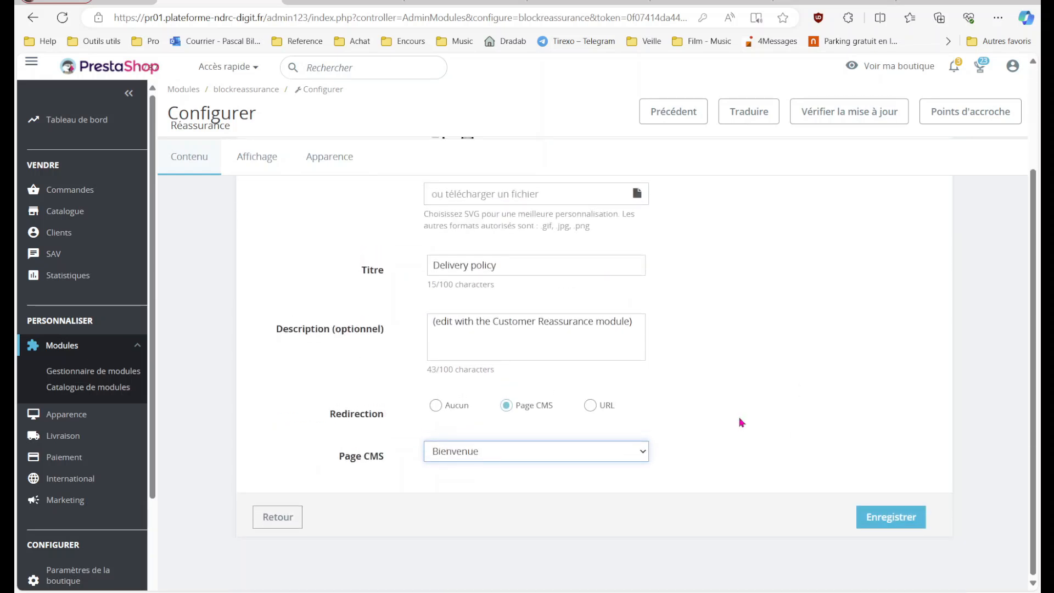
- Select Delivery as the CMS page that the Delivery policy block redirects to
left_click(626, 449)
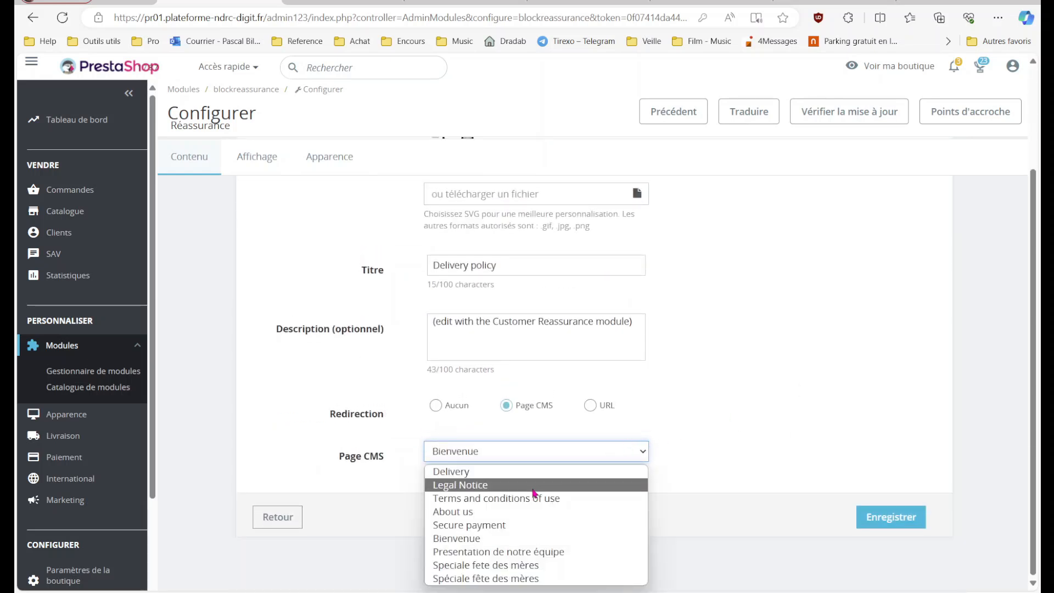
left_click(511, 478)
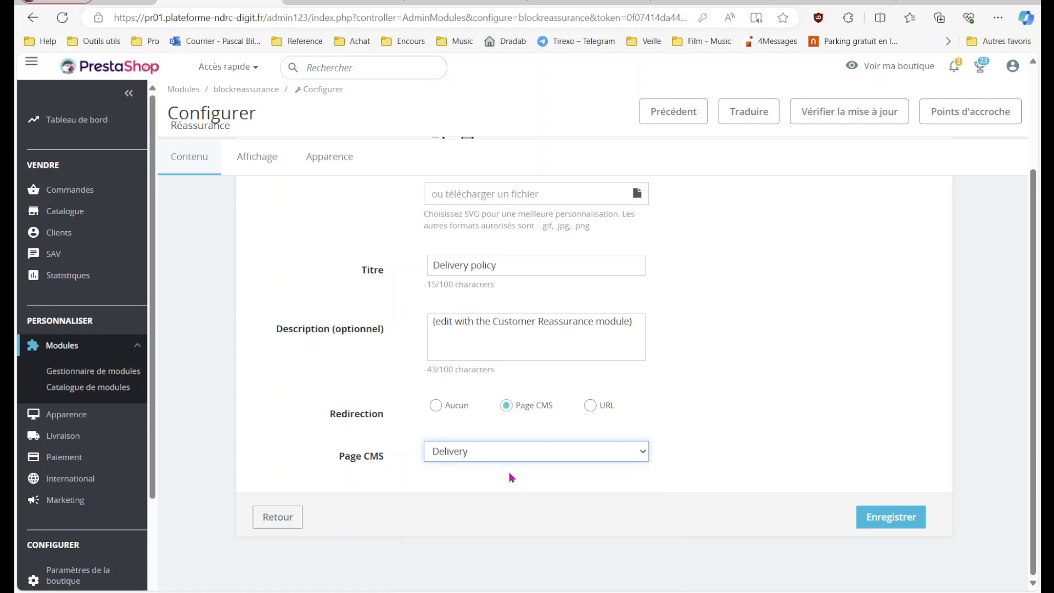
scroll(509, 472, "up", 3)
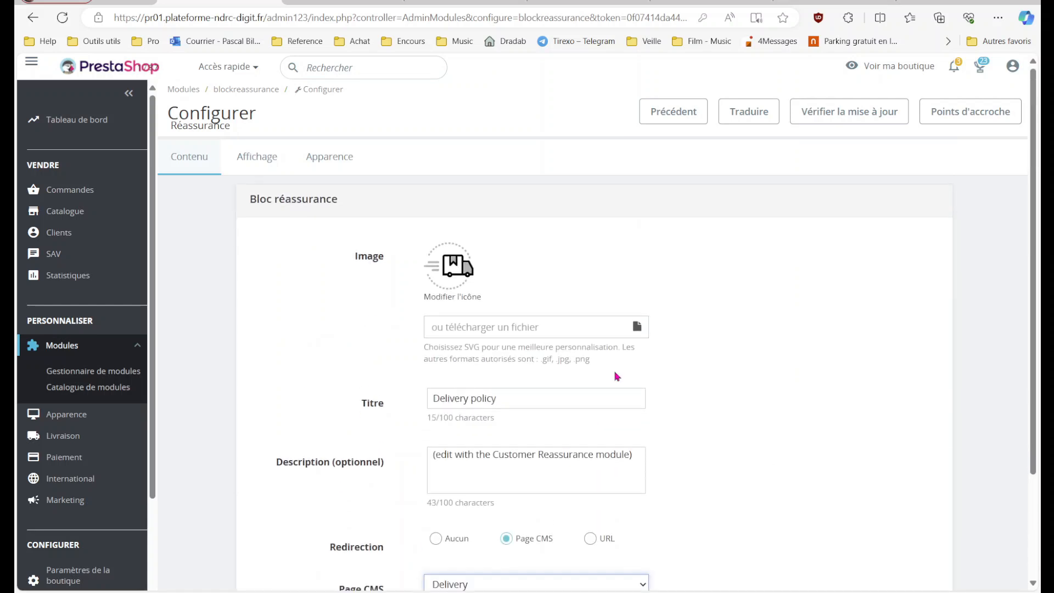
scroll(771, 473, "down", 3)
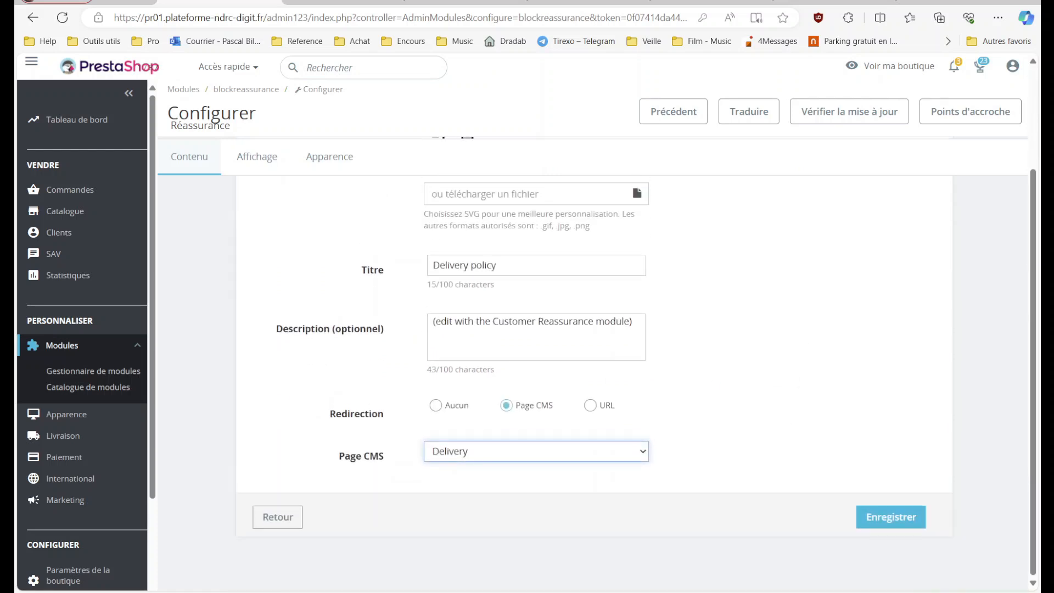
scroll(636, 352, "up", 1)
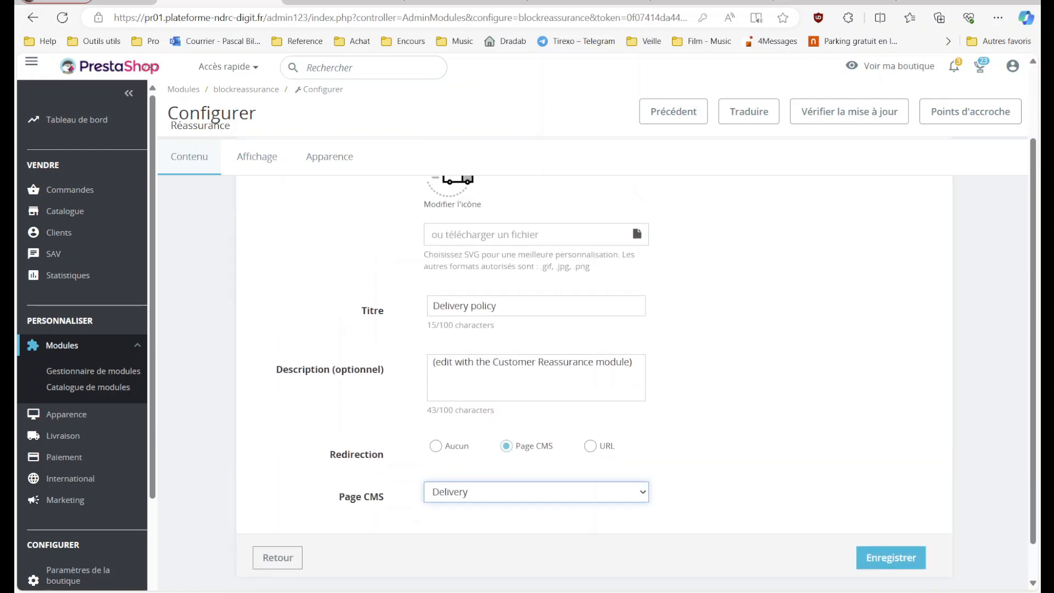
- In the module's Affichage settings, try the footer position Sous le footer and restore it to Au-dessus du footer
left_click(261, 169)
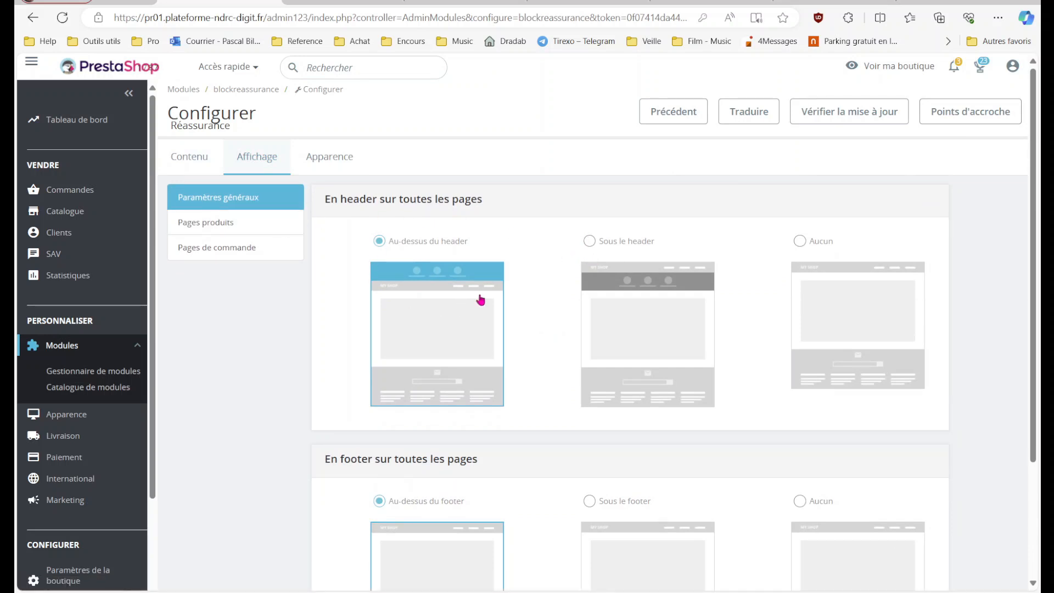
scroll(433, 364, "down", 3)
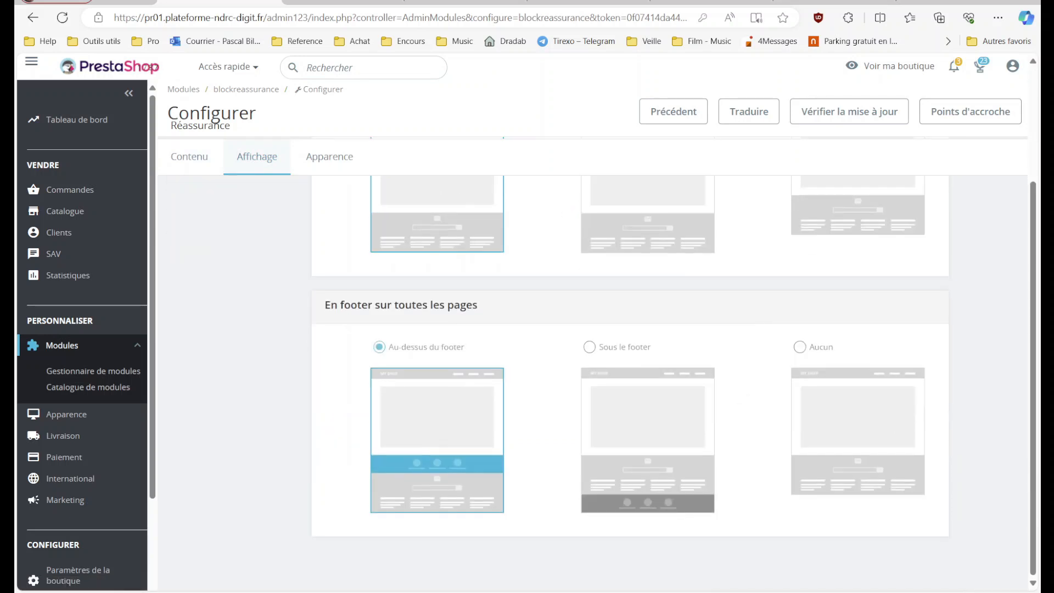
left_click(621, 352)
left_click(443, 351)
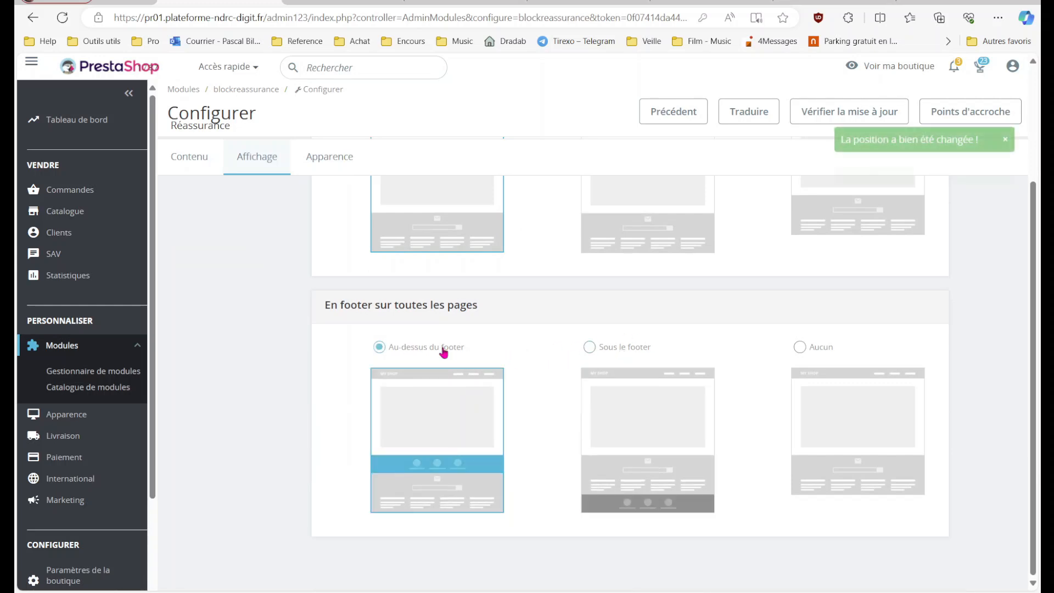
- Review the Réassurance display positions for the header, the product pages and the order pages
scroll(443, 352, "up", 5)
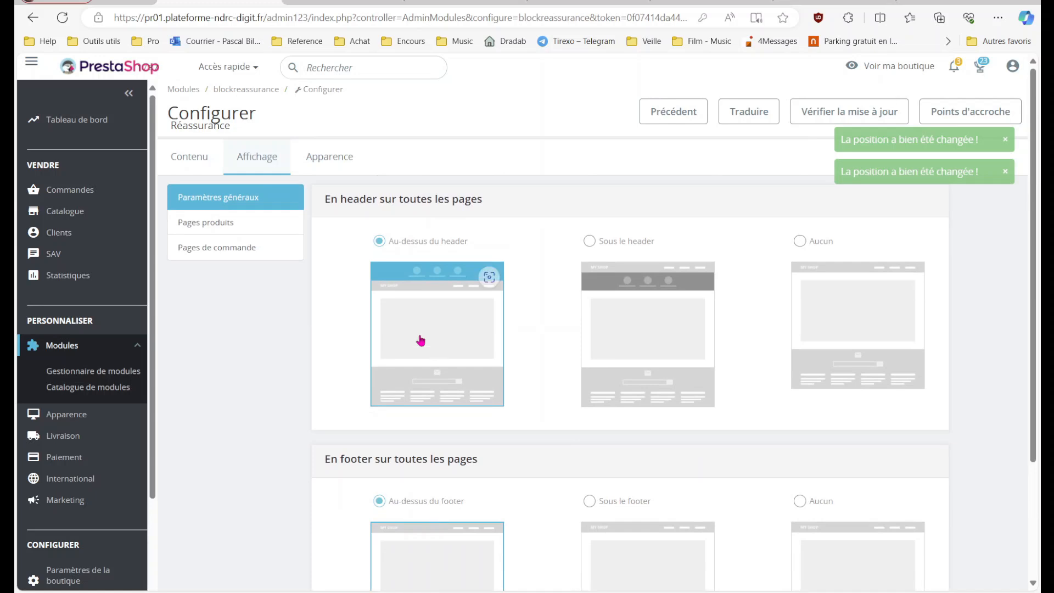
left_click(244, 227)
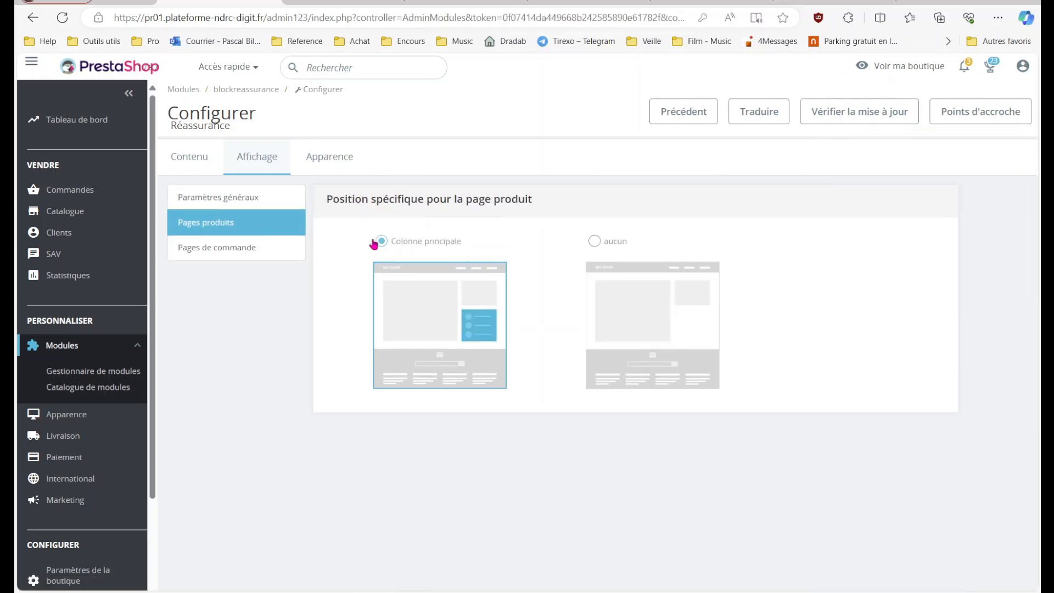
left_click(257, 256)
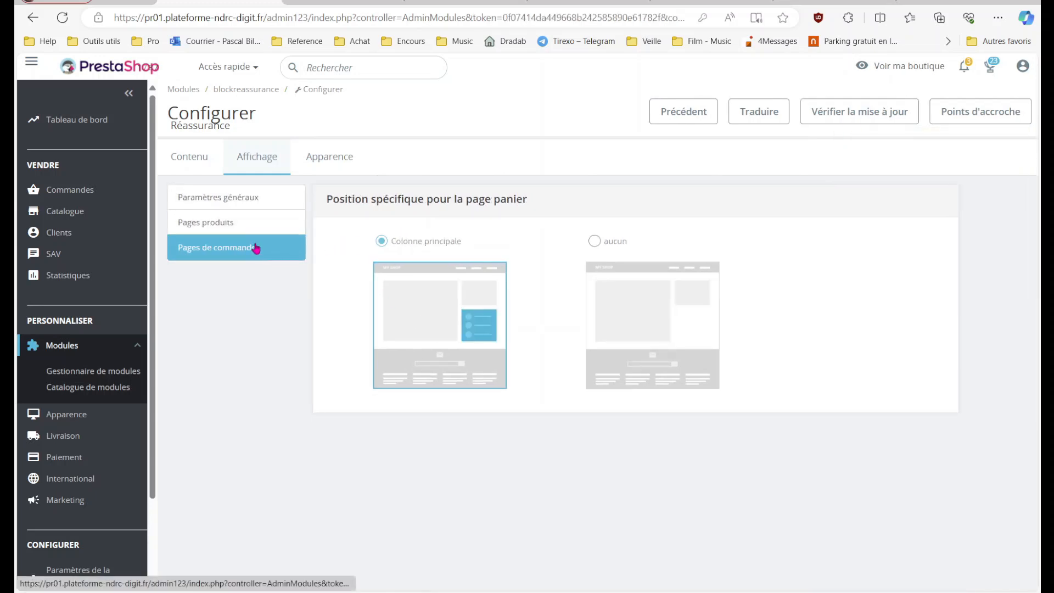
- Review the Réassurance module's icon and text colour settings and compare them with the policy blocks on the storefront home page
left_click(344, 159)
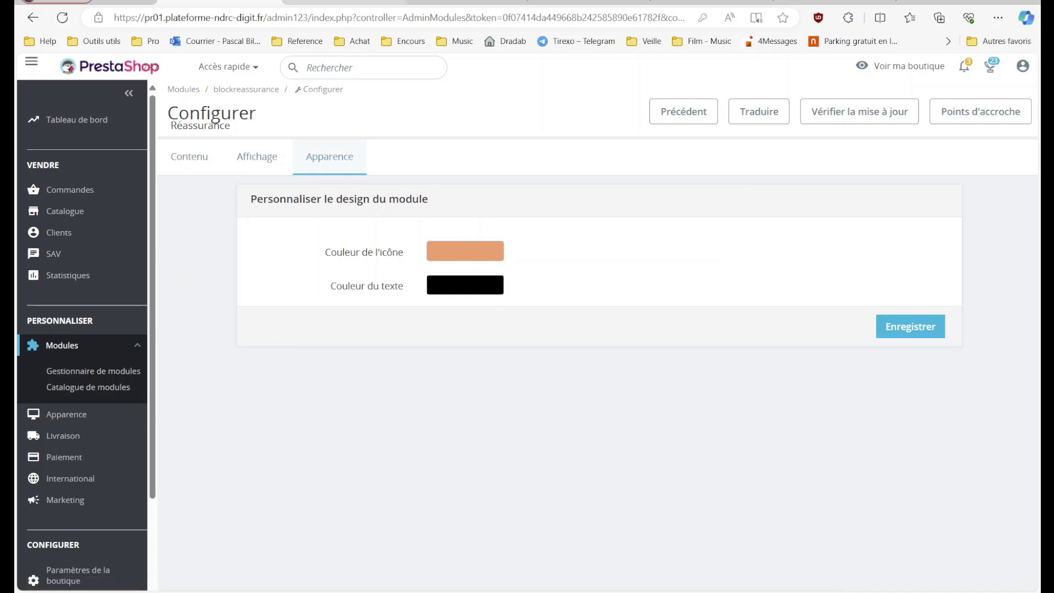
left_click(345, 3)
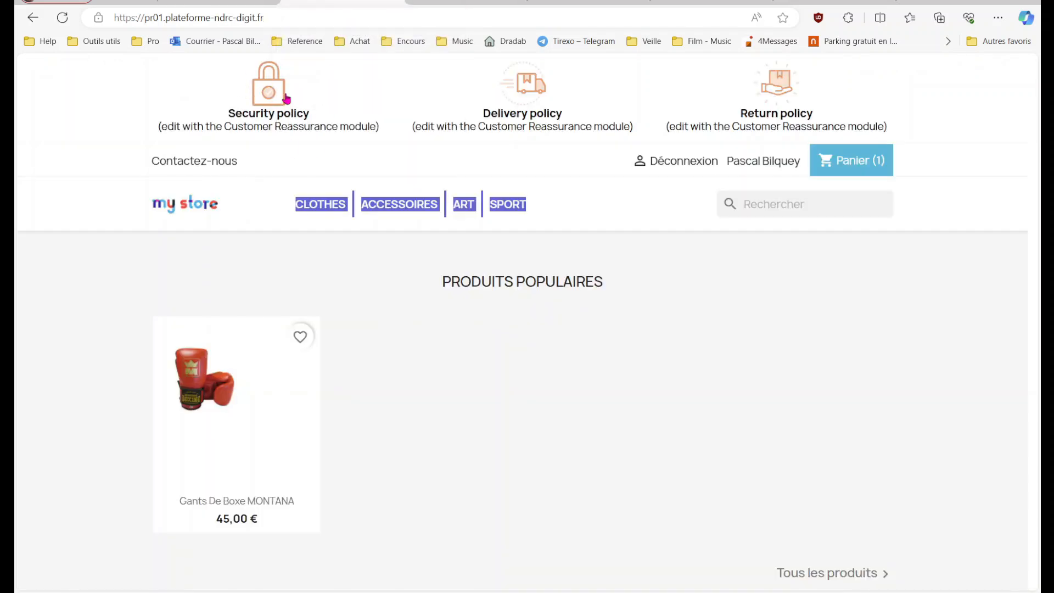
left_click(231, 3)
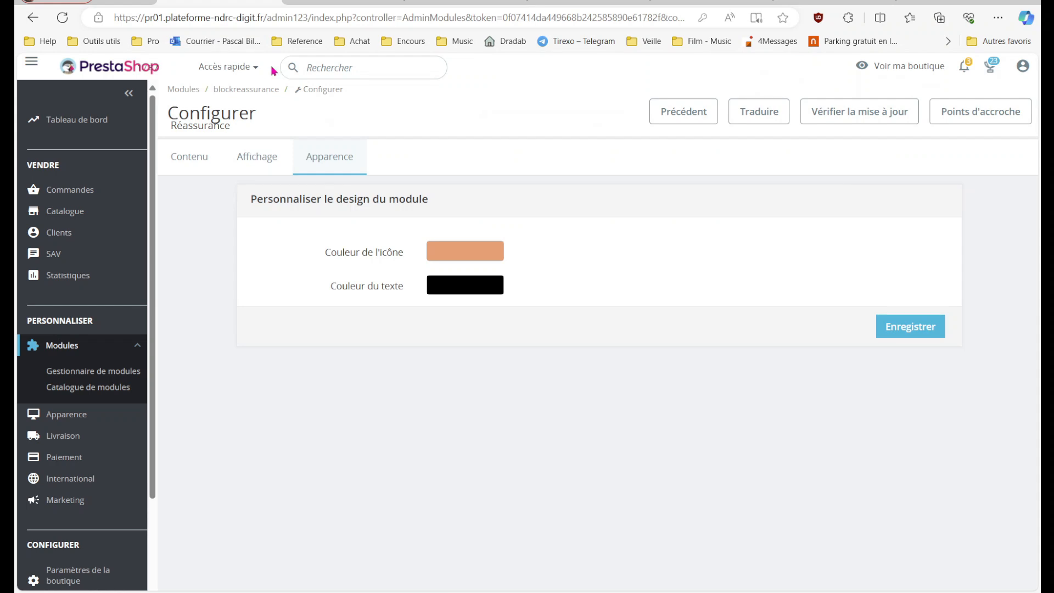
- Review the Delivery policy block's content and the module's display settings for order pages, product pages and general parameters
left_click(202, 157)
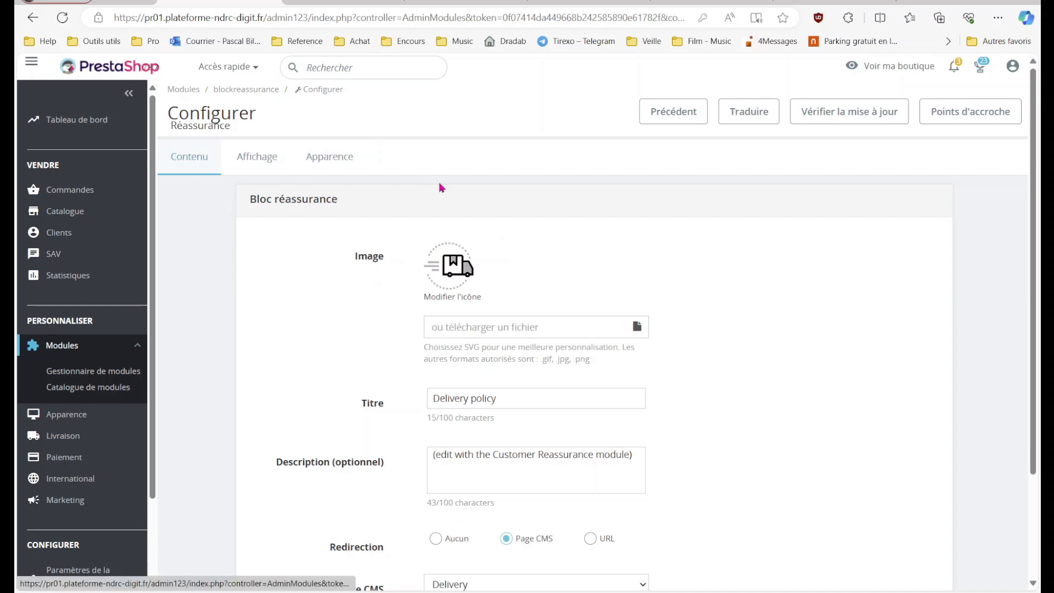
scroll(555, 227, "down", 3)
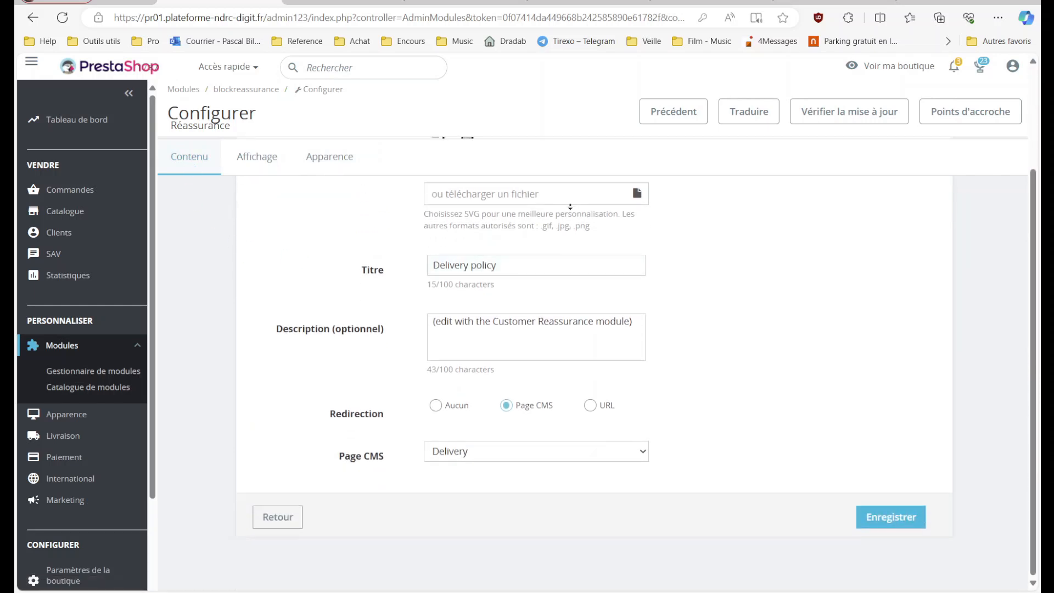
scroll(282, 171, "up", 3)
left_click(267, 160)
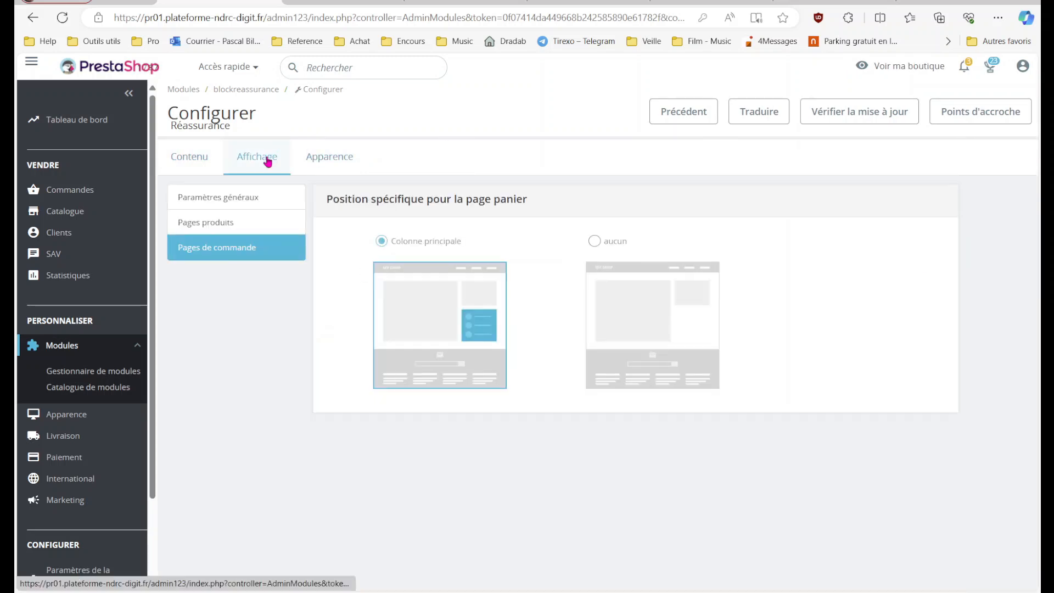
left_click(256, 223)
left_click(262, 203)
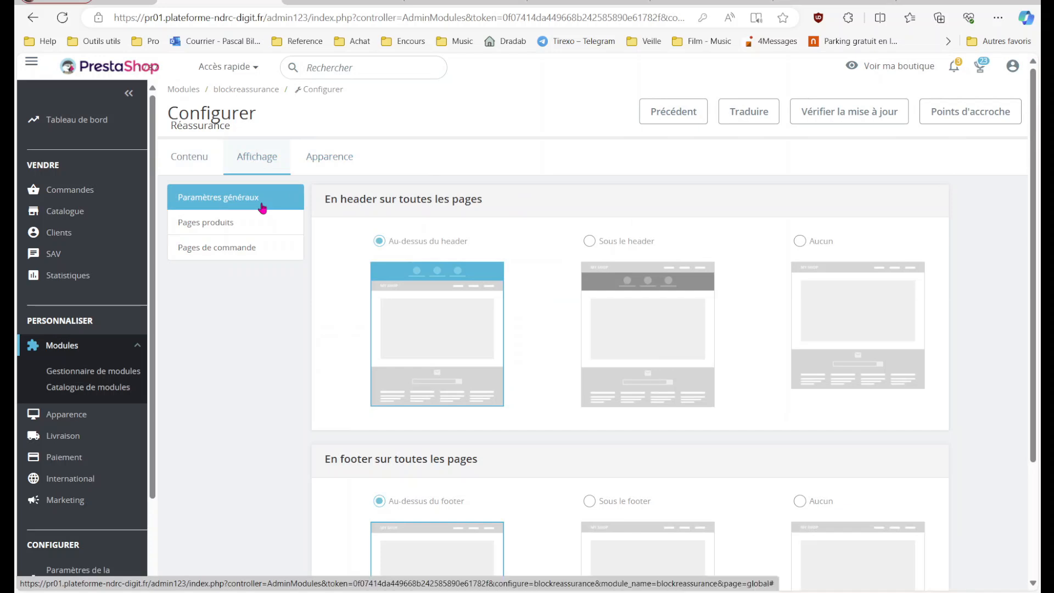
- Check the reassurance blocks on the storefront's Gants De Boxe MONTANA product page and on the Legal Notice page
key("ctrl+Tab")
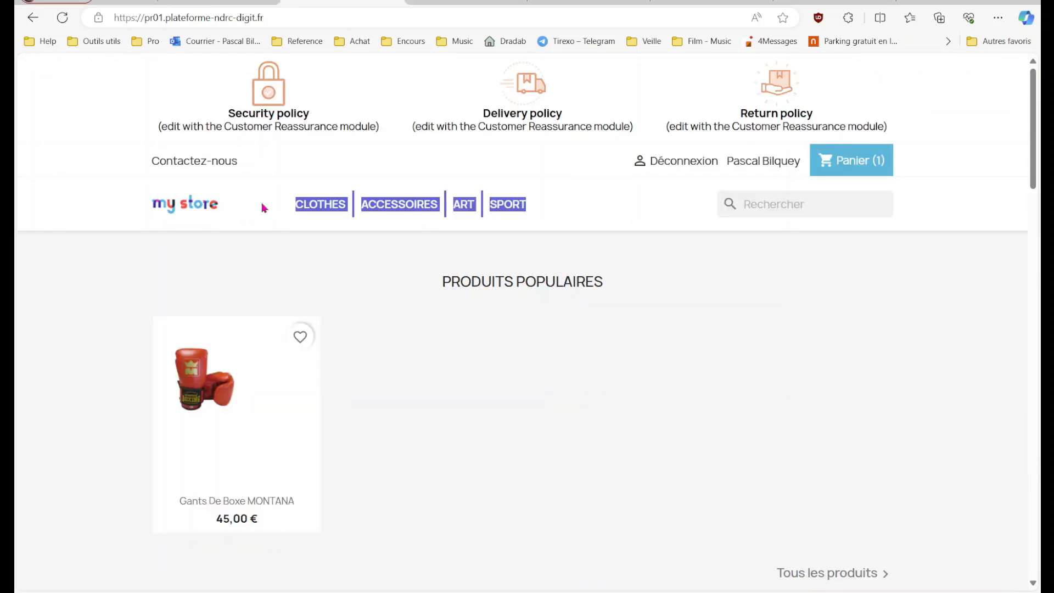
left_click(233, 340)
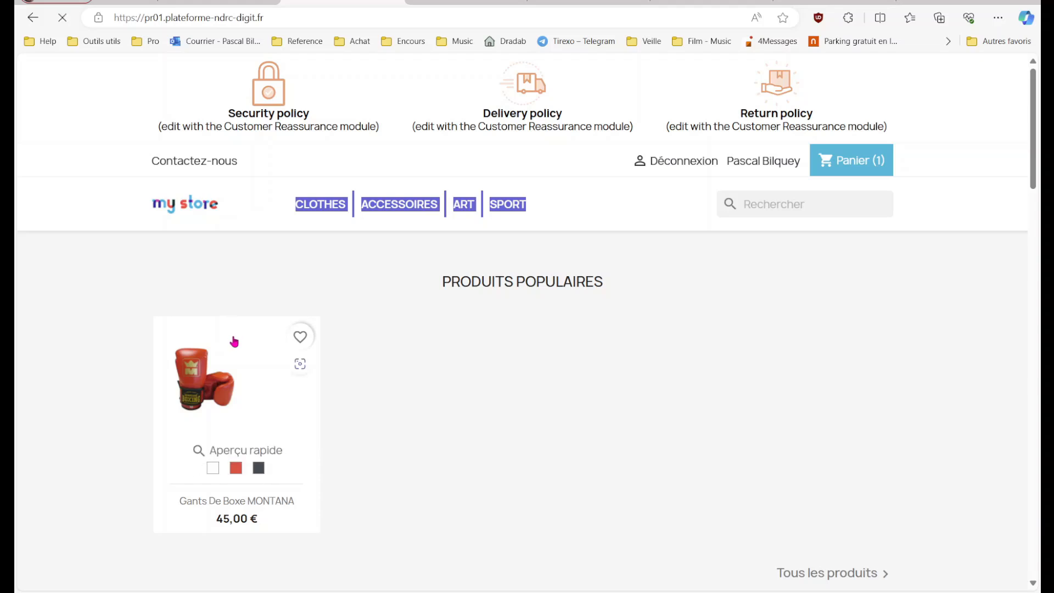
scroll(501, 412, "down", 10)
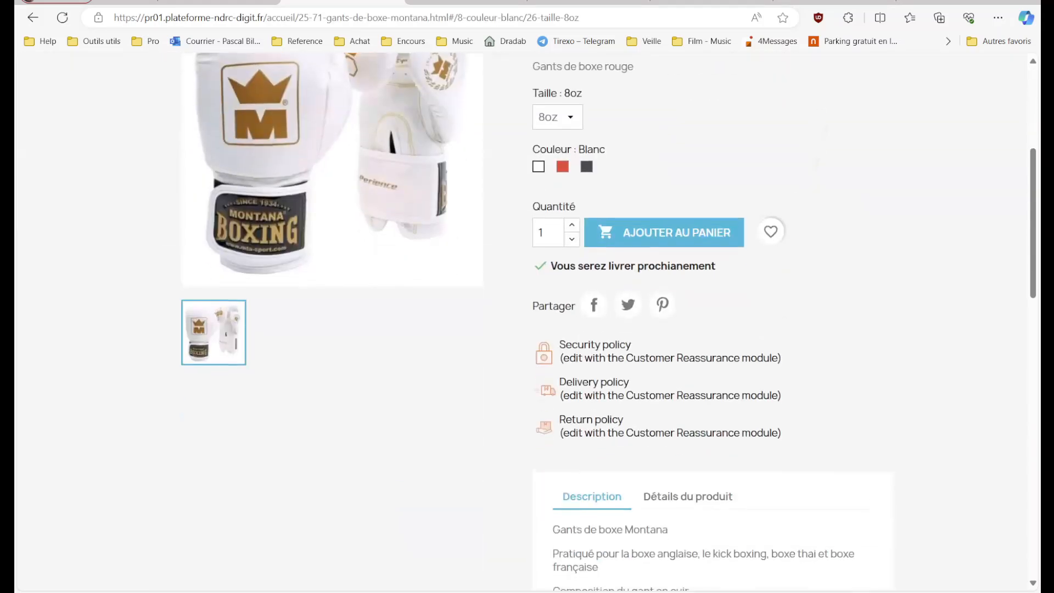
scroll(527, 324, "up", 2)
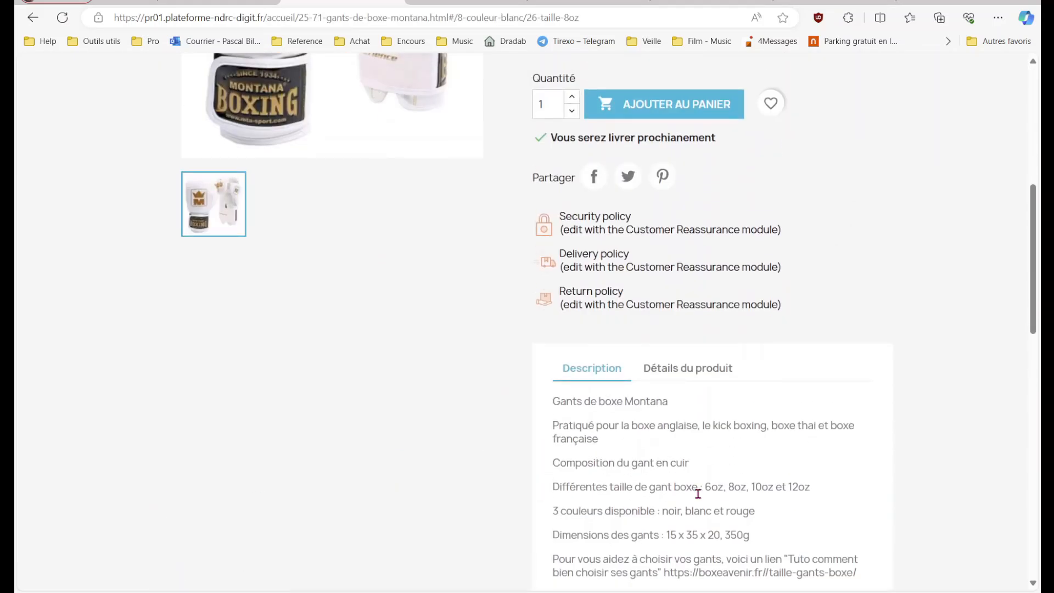
left_click_drag(684, 331, 533, 213)
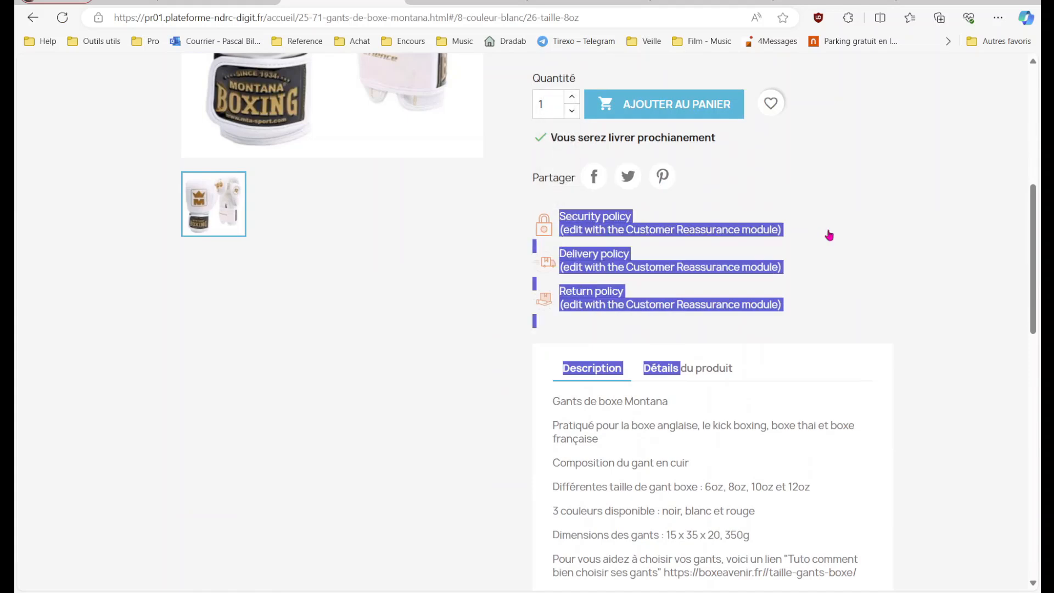
left_click(828, 234)
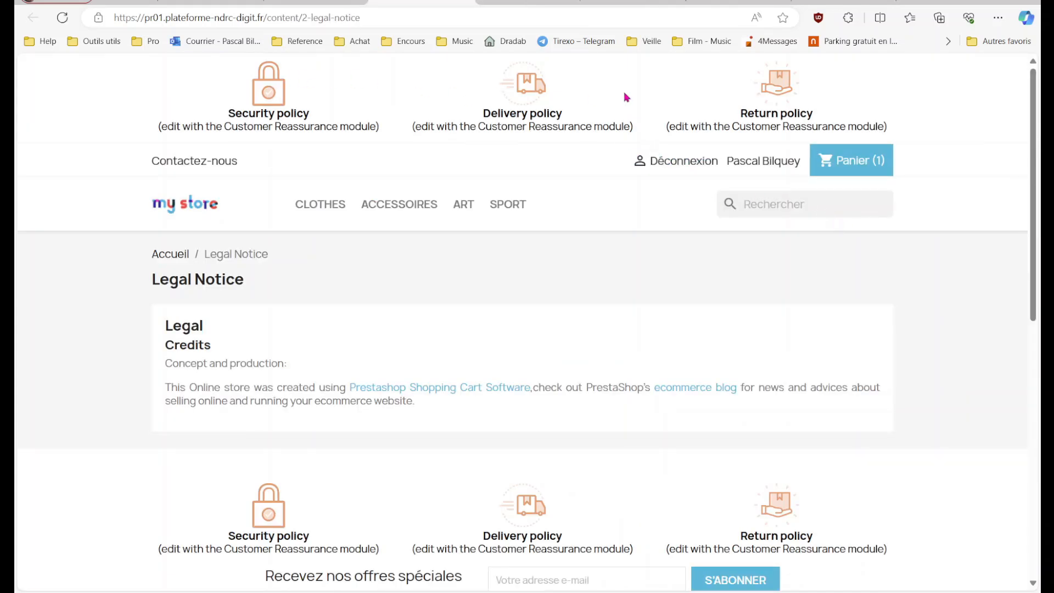
scroll(830, 335, "down", 4)
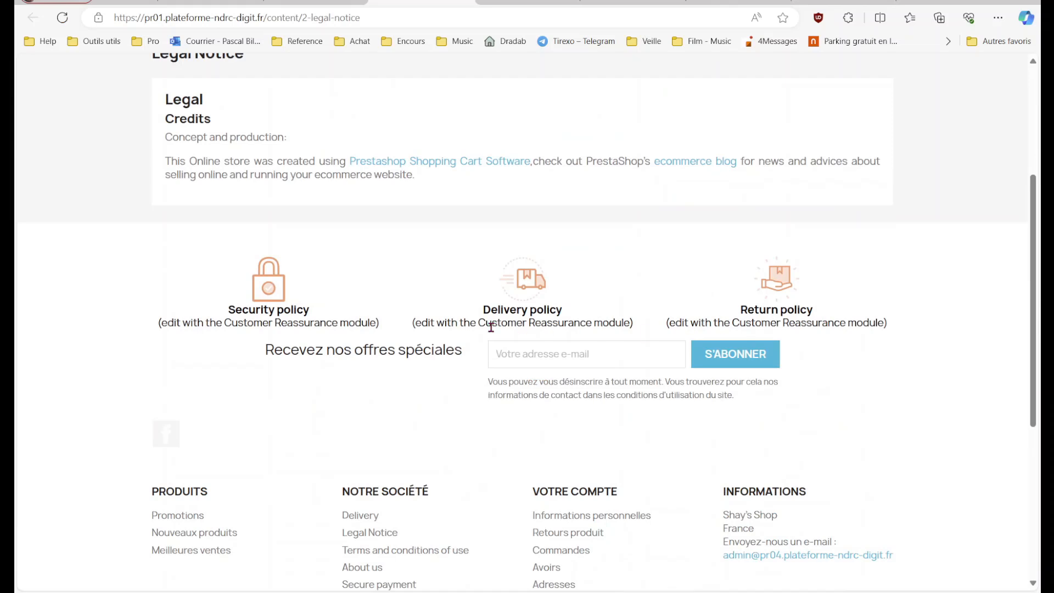
left_click(214, 5)
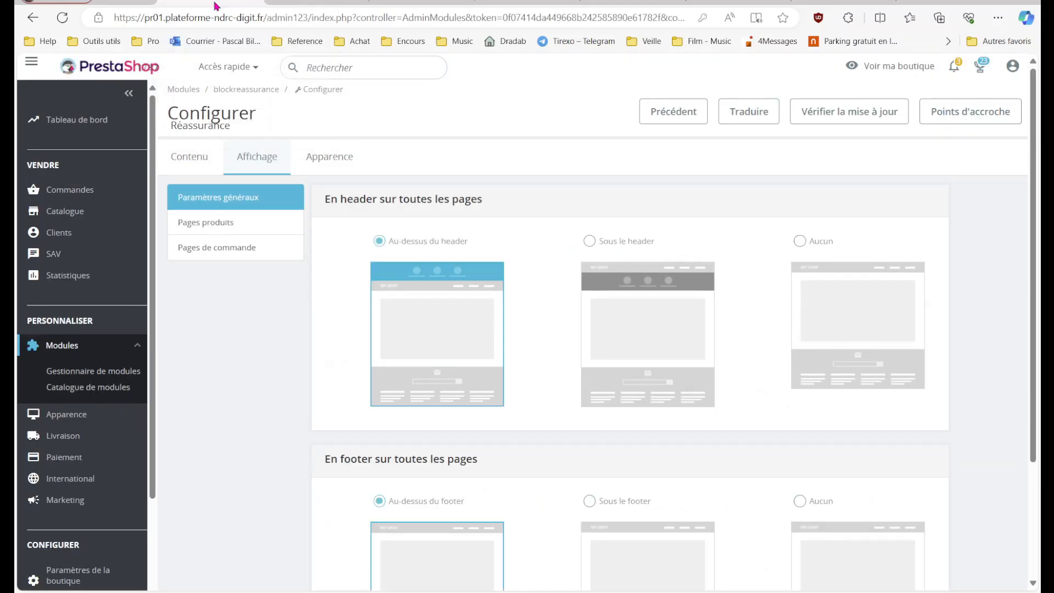
- Consult the module section of the skills checklist PDF and check the reassurance blocks across the storefront home page
left_click(214, 6)
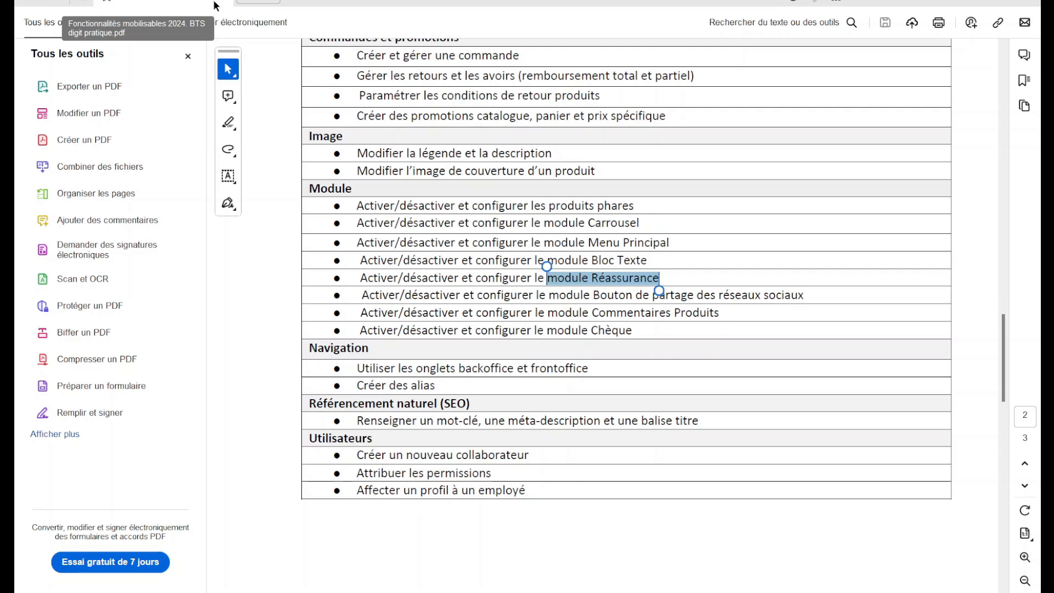
key("alt+Tab")
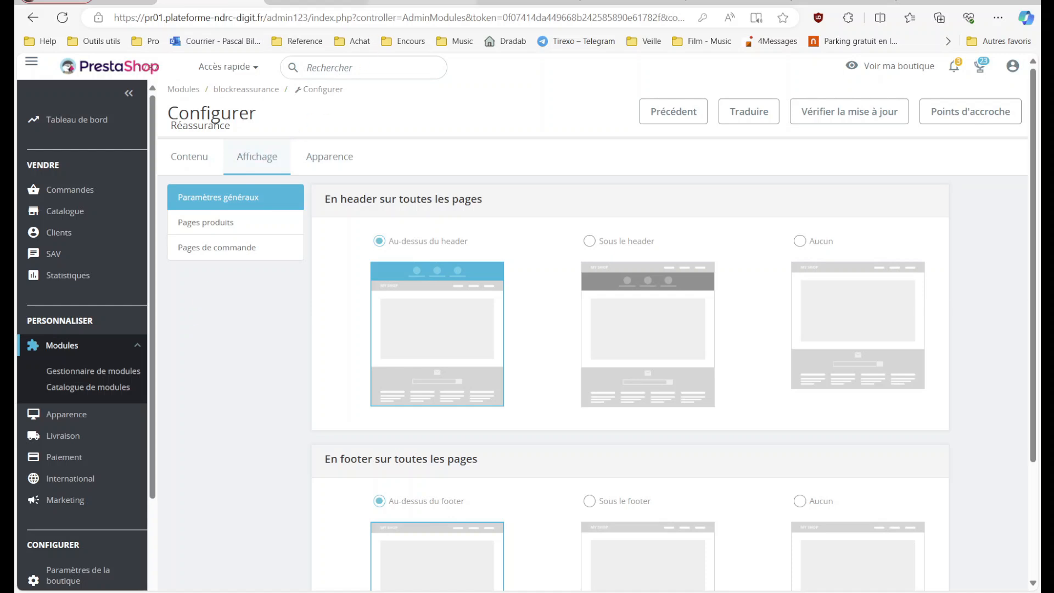
left_click(421, 2)
scroll(523, 323, "up", 3)
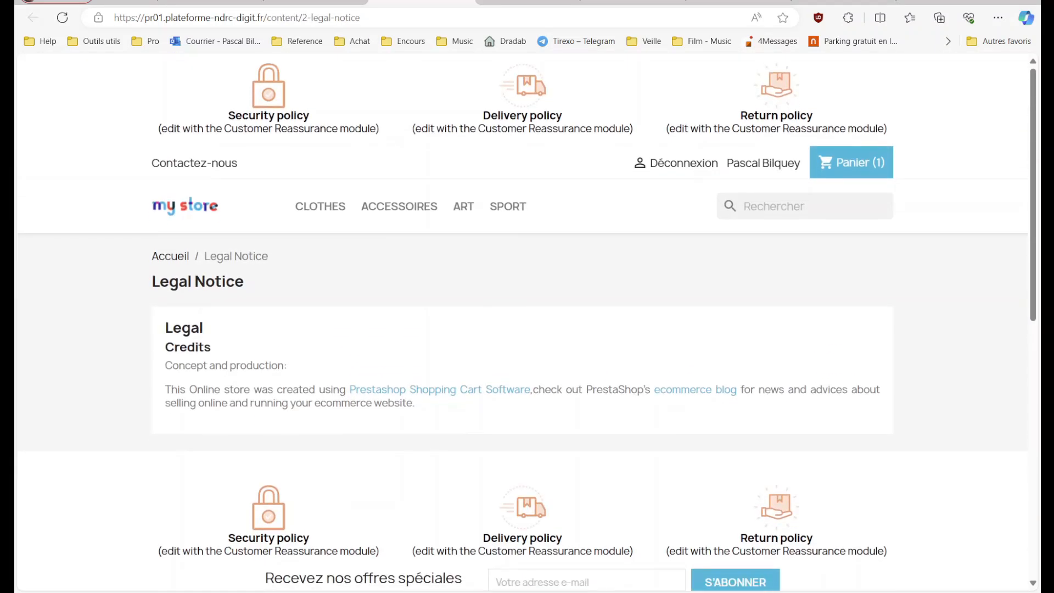
key("F5")
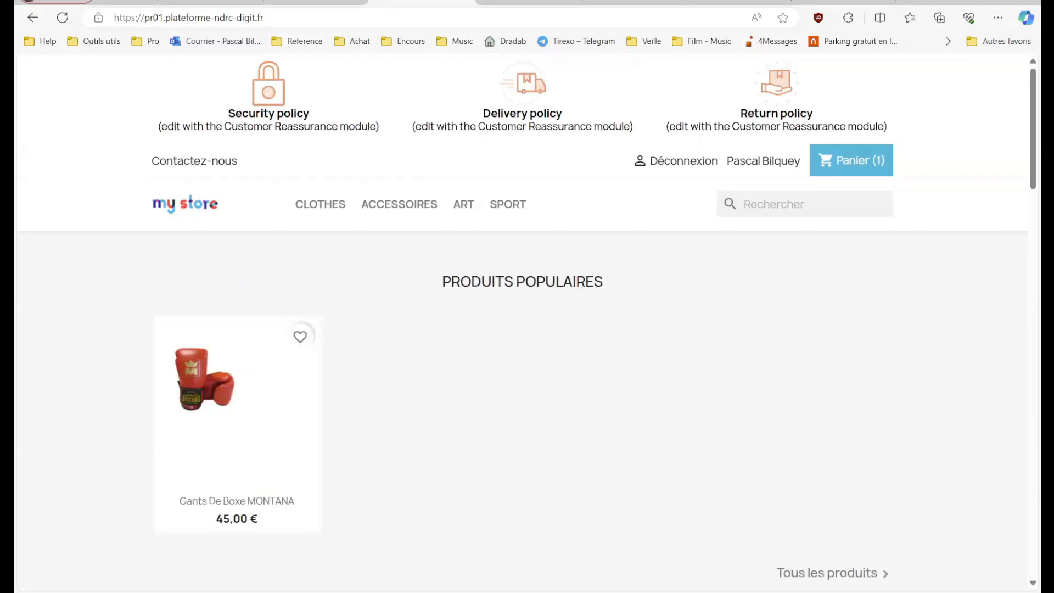
scroll(523, 322, "down", 15)
scroll(522, 322, "up", 15)
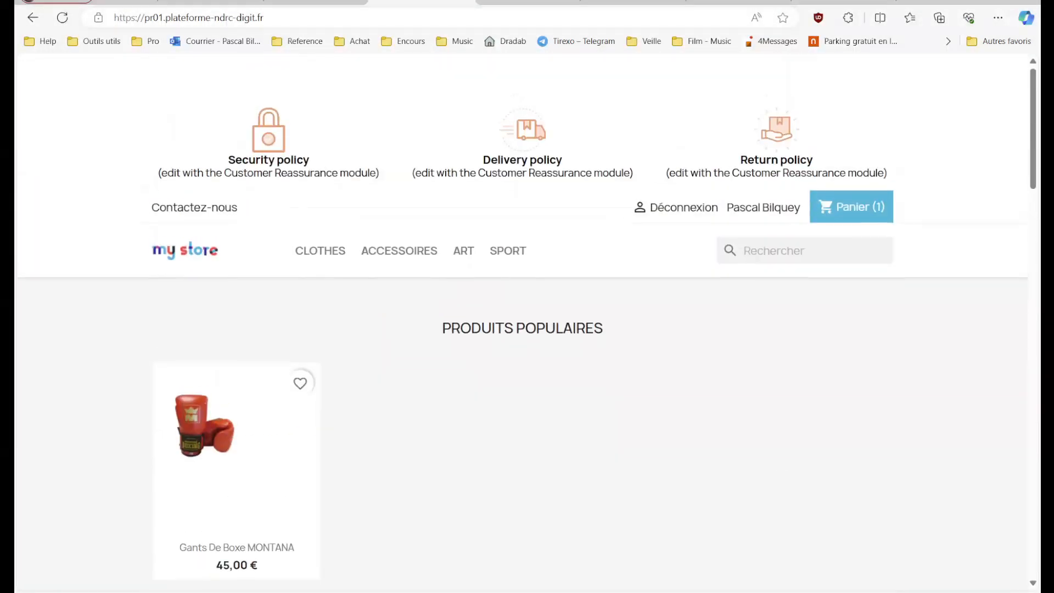
left_click(211, 2)
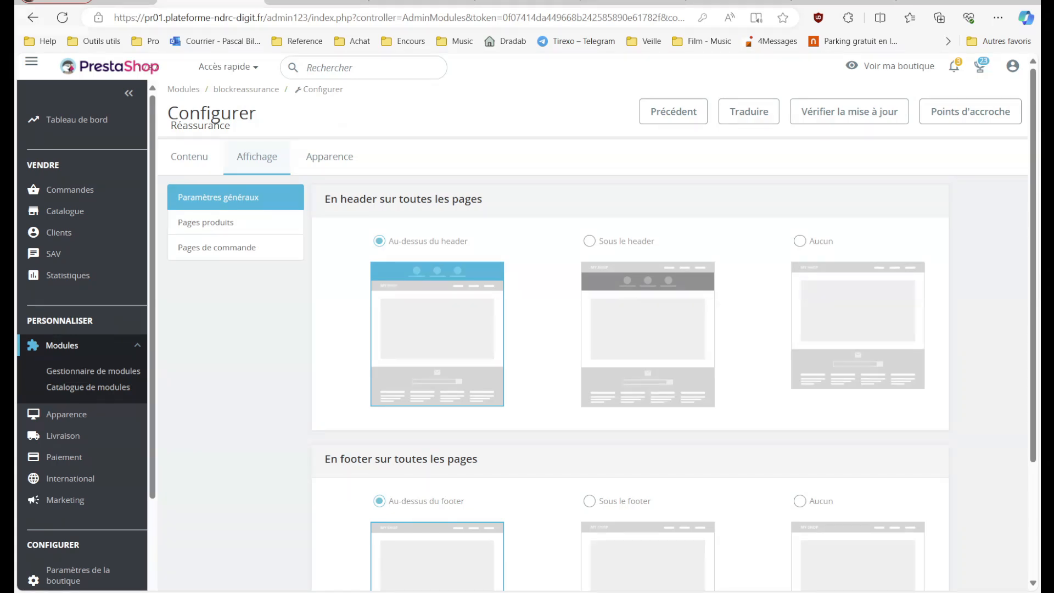
key("alt+Tab")
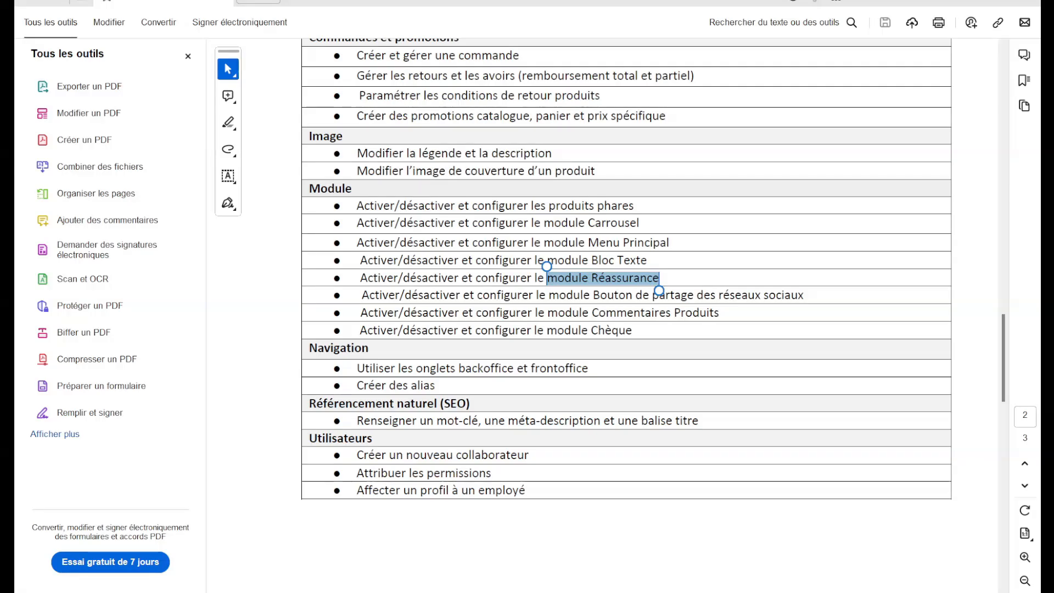
key("alt+Tab")
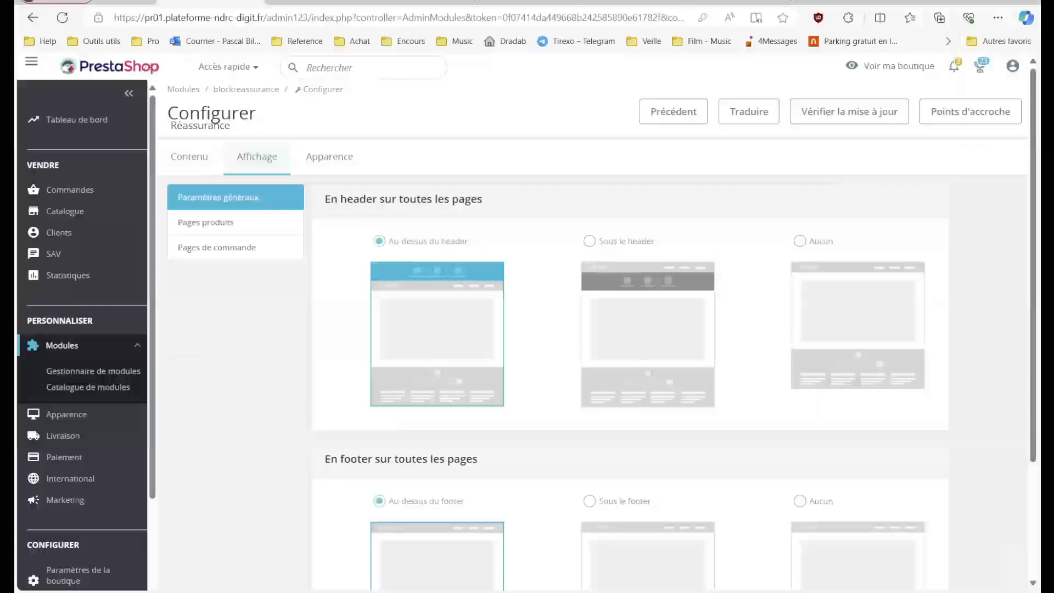
- Open the shop's search settings with the alias list and bring up the form for adding an alias
left_click_drag(155, 359, 183, 468)
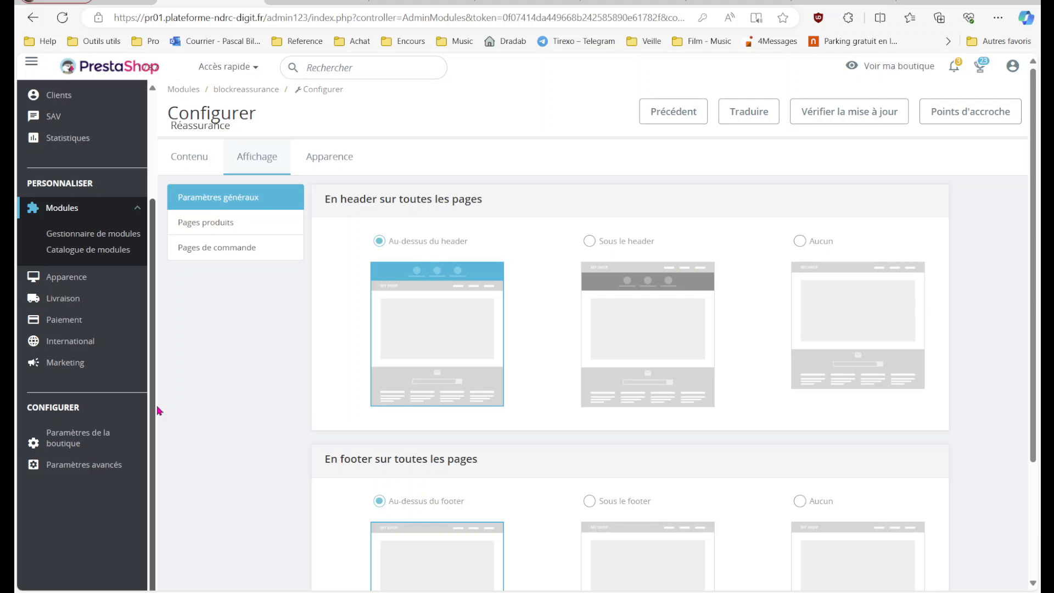
mouse_move(92, 438)
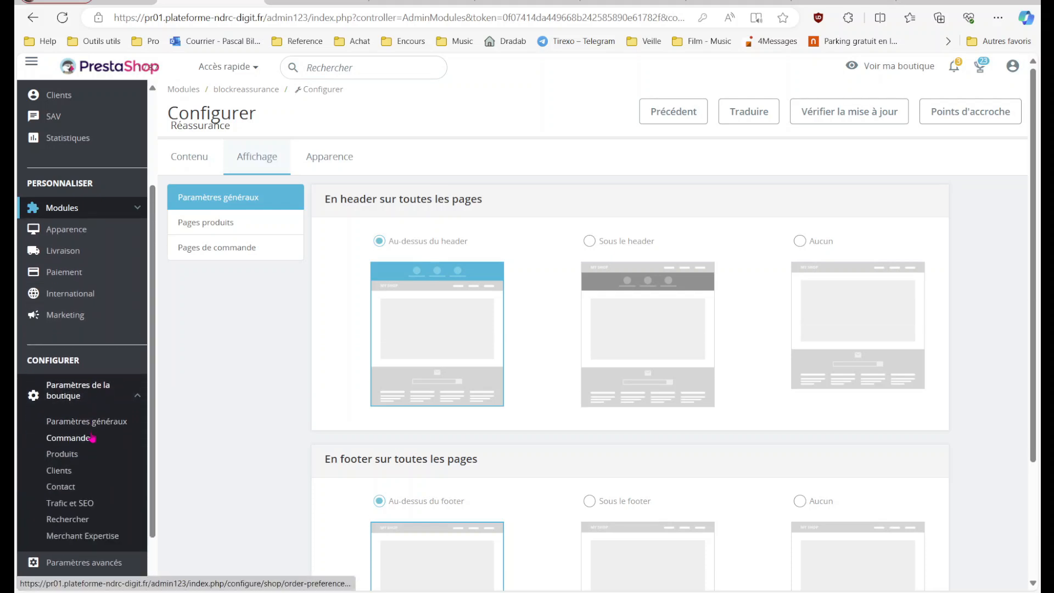
left_click(79, 526)
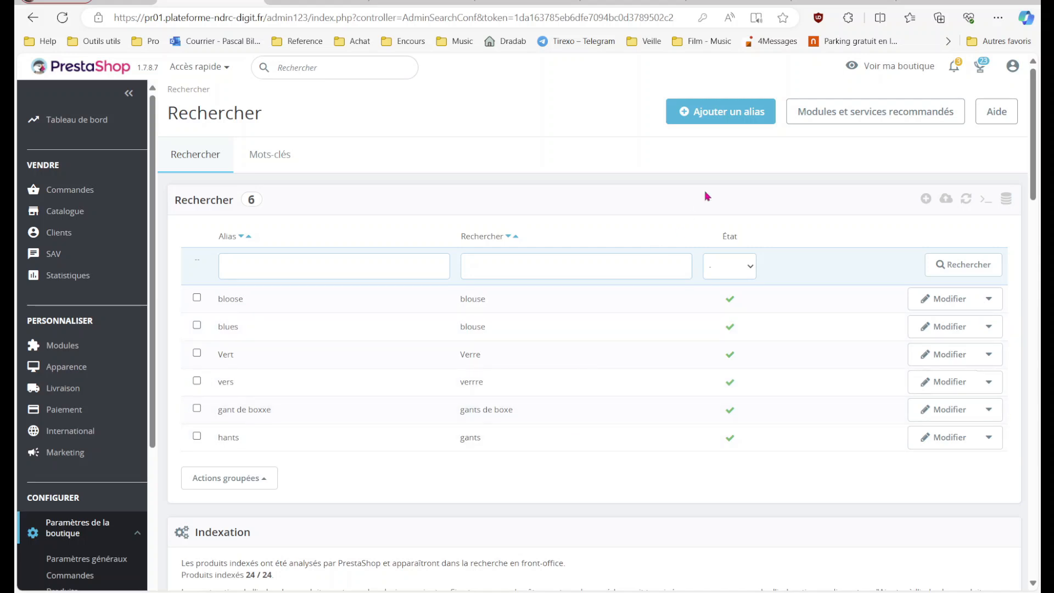
left_click(716, 121)
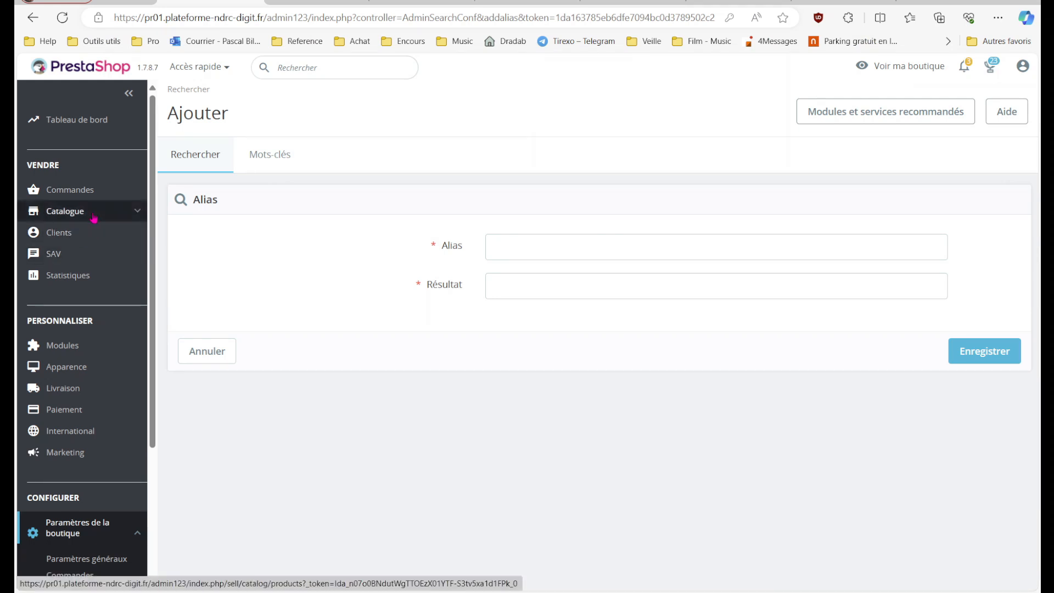
- Open a new category form under the sport category and examine its SEO title, meta description, keyword and simplified URL fields
mouse_move(93, 217)
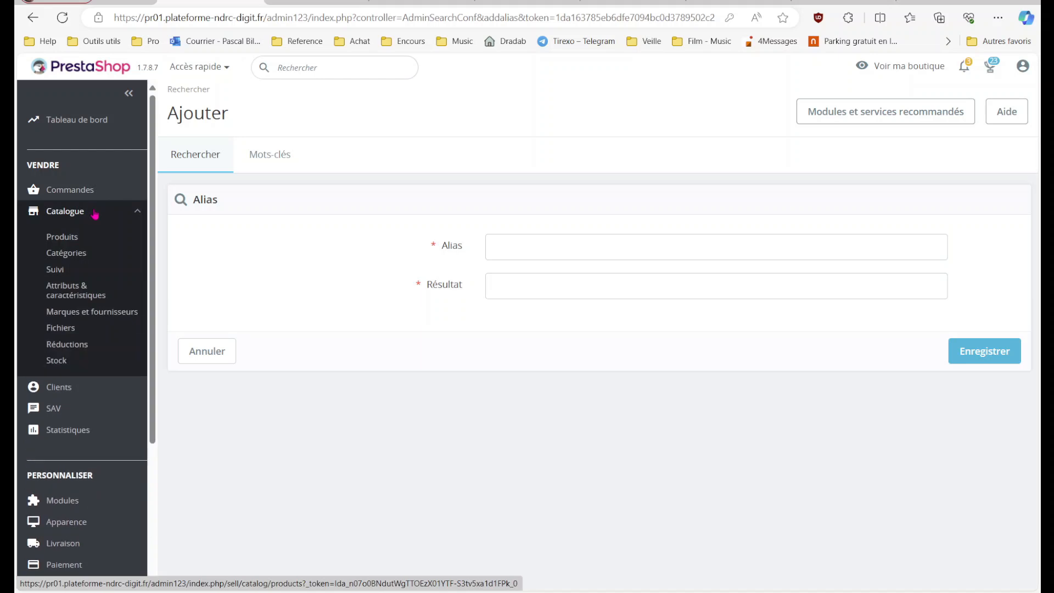
left_click(82, 255)
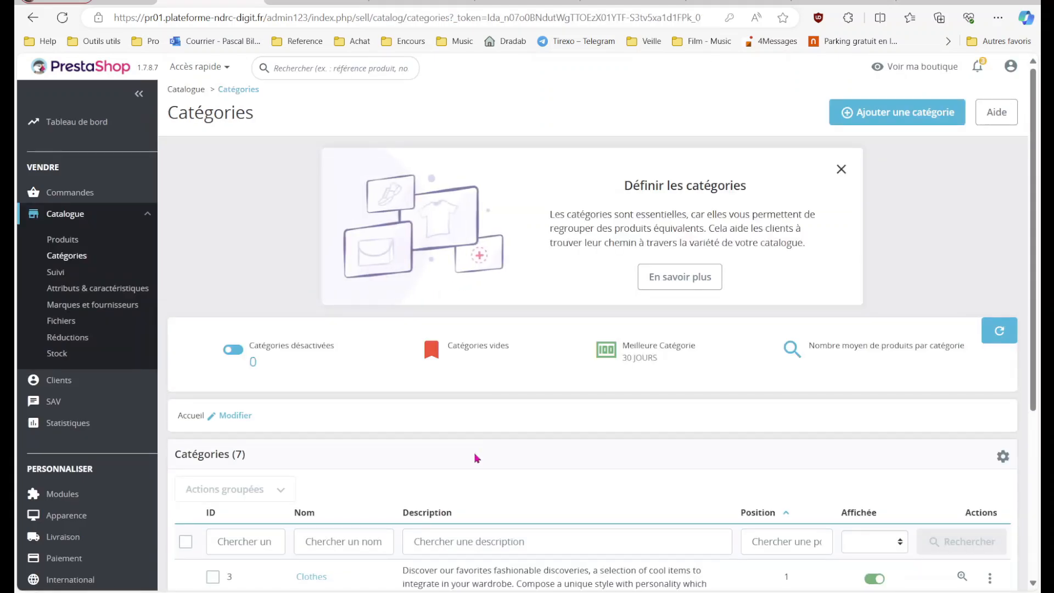
scroll(491, 481, "down", 3)
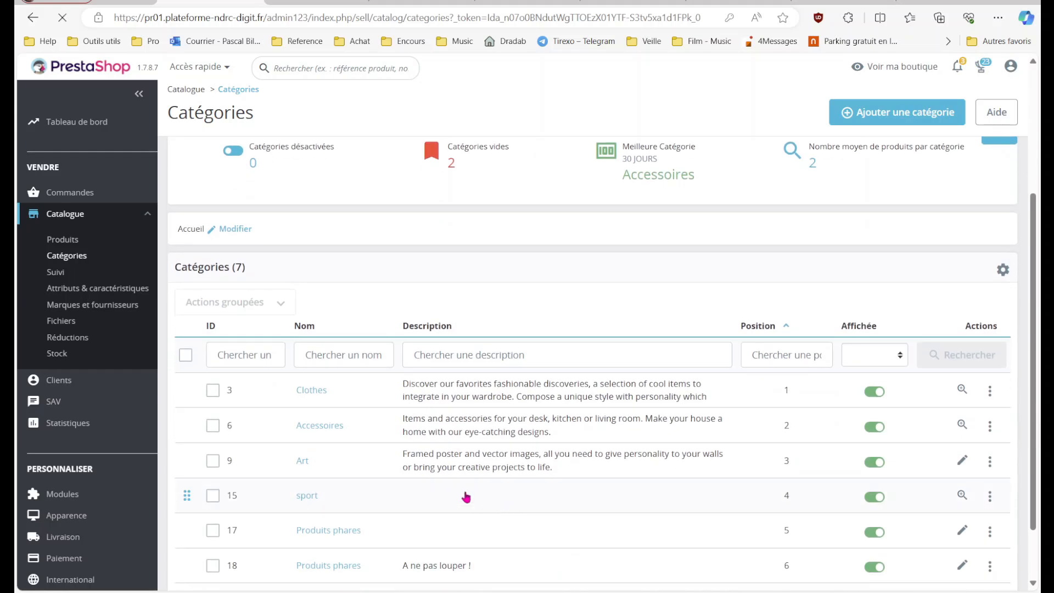
left_click(870, 112)
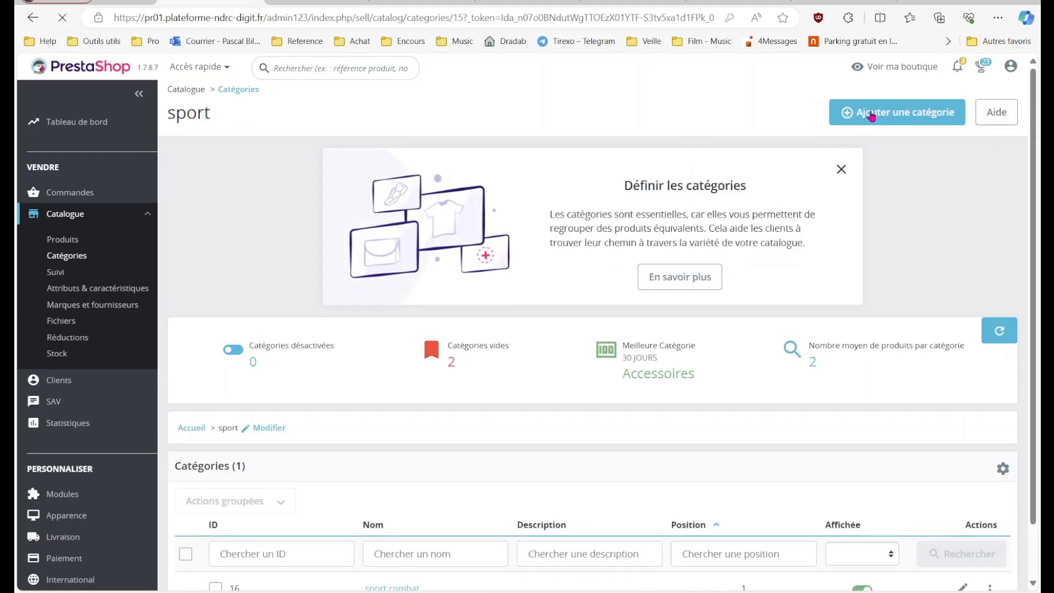
scroll(846, 209, "down", 5)
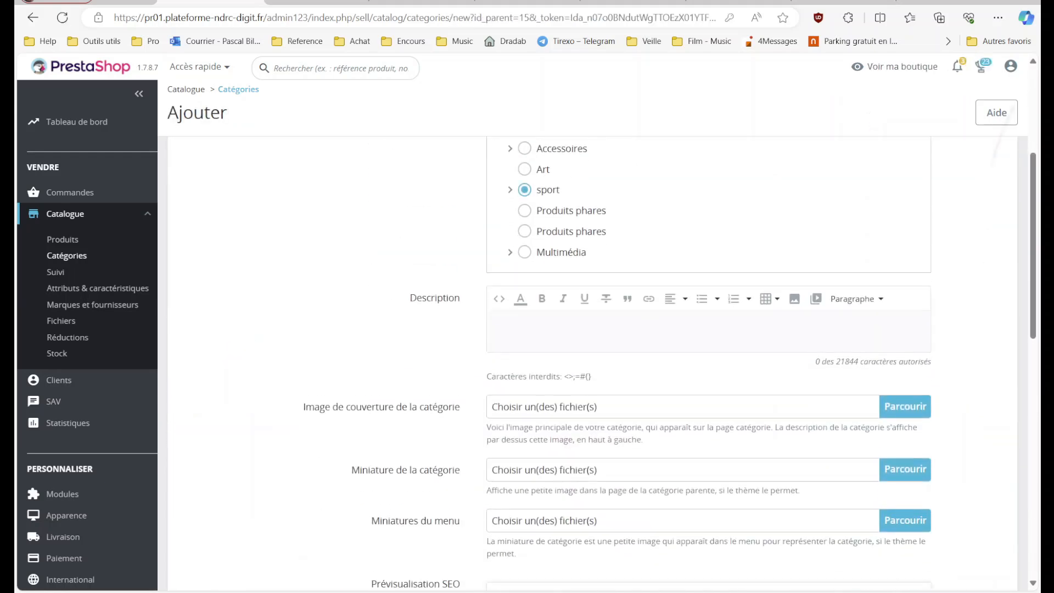
scroll(693, 362, "down", 6)
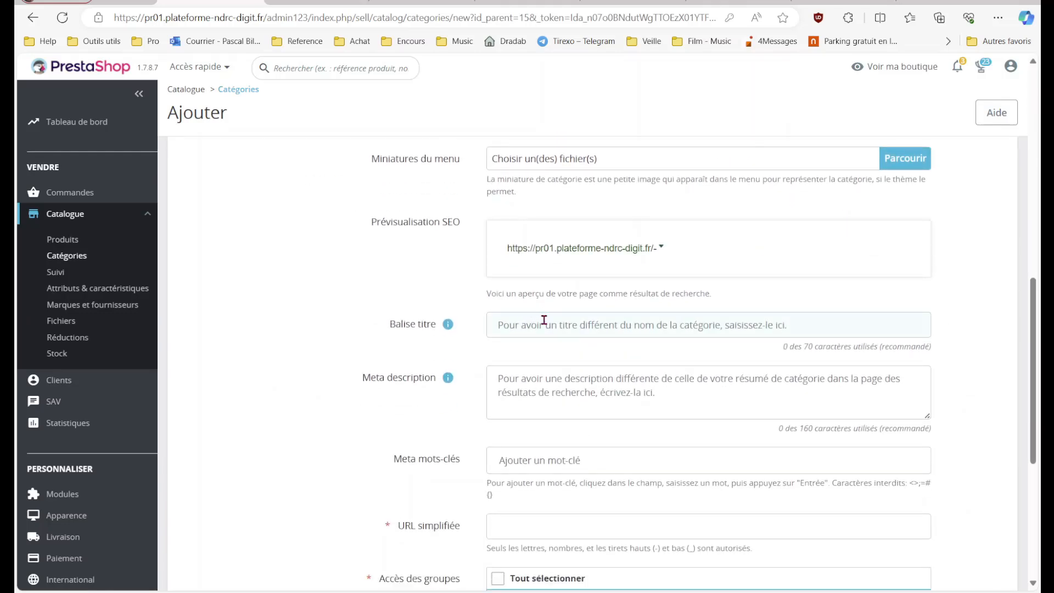
left_click(538, 392)
- Switch to the Bing results for "basket nike" and examine the titles and descriptions of the listed pages
left_click(636, 5)
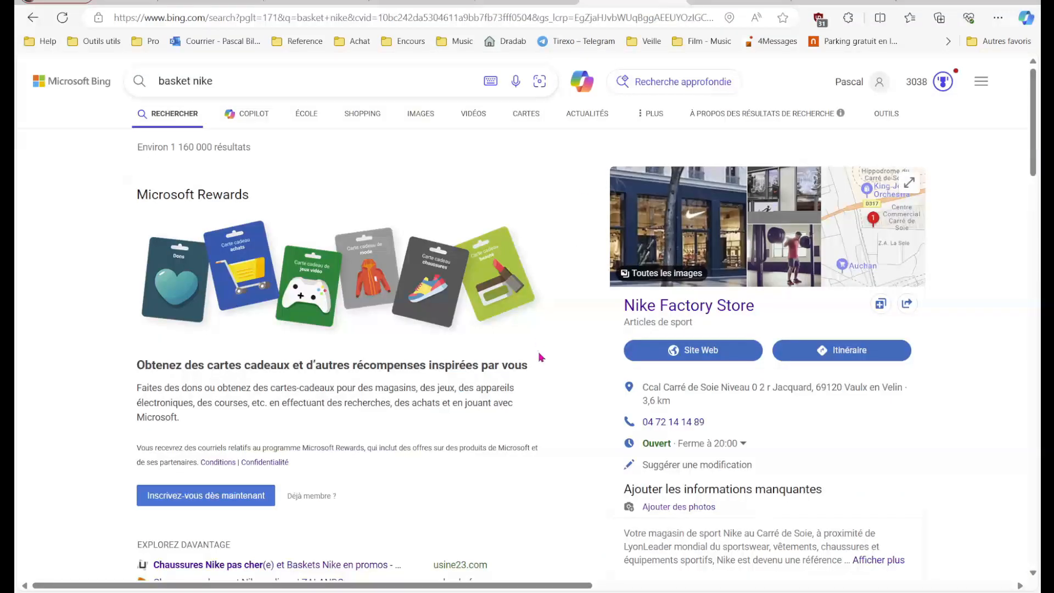
scroll(540, 358, "down", 20)
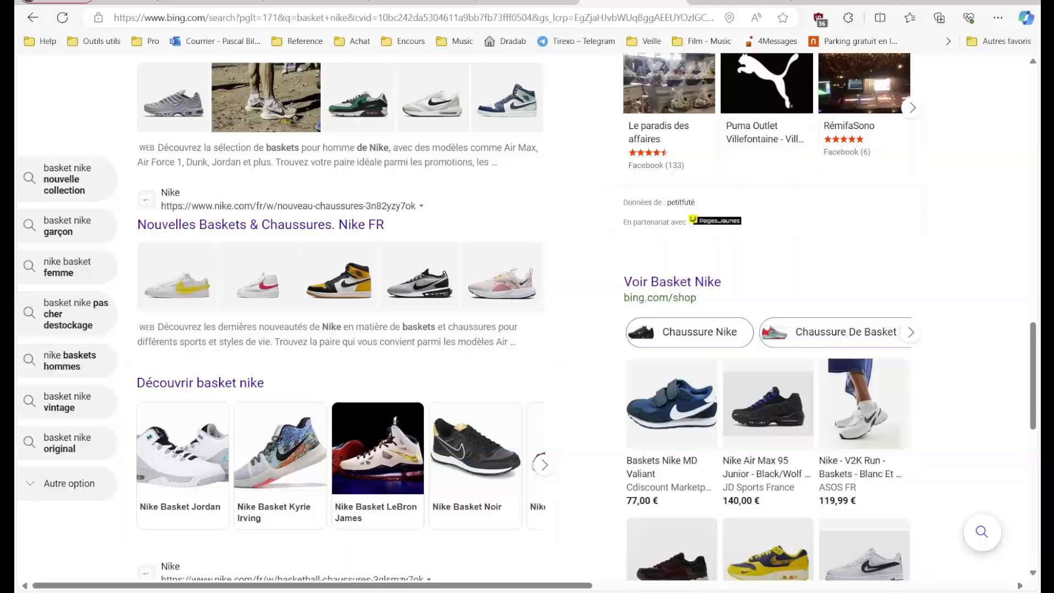
- Examine the remaining Bing results and related searches for "basket nike", continuing to the next results page
scroll(527, 318, "down", 5)
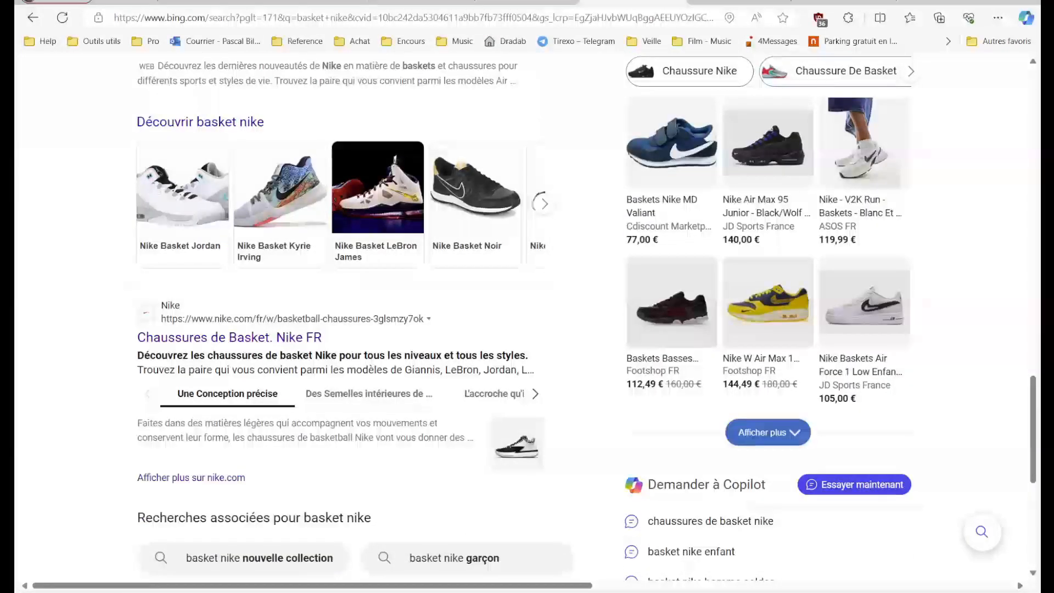
scroll(527, 318, "up", 6)
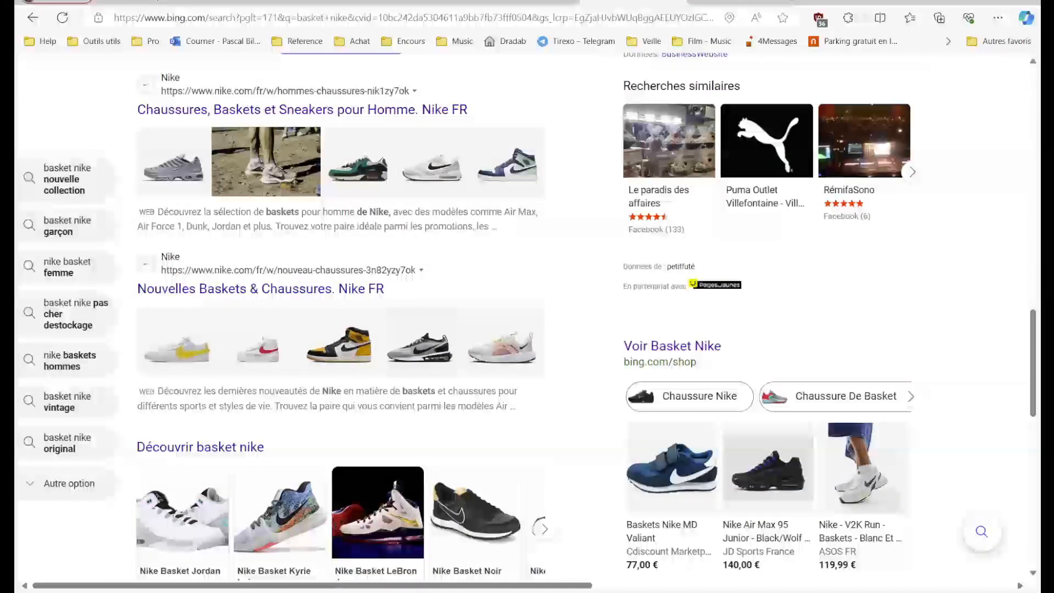
scroll(527, 316, "down", 14)
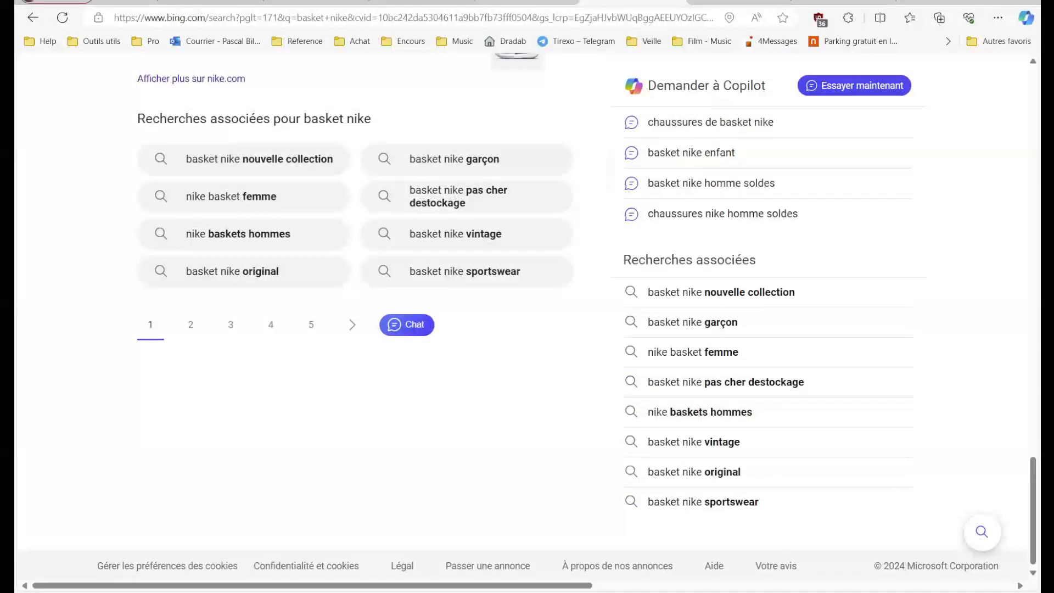
left_click(352, 325)
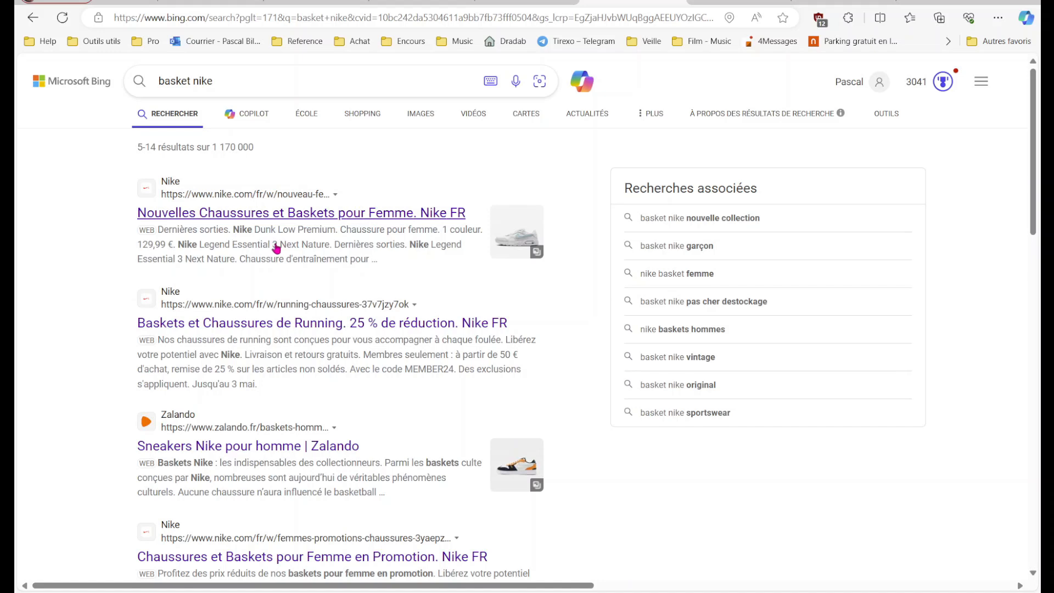
- Return to the new category form in PrestaShop and inspect its title tag and meta description fields
left_click(215, 2)
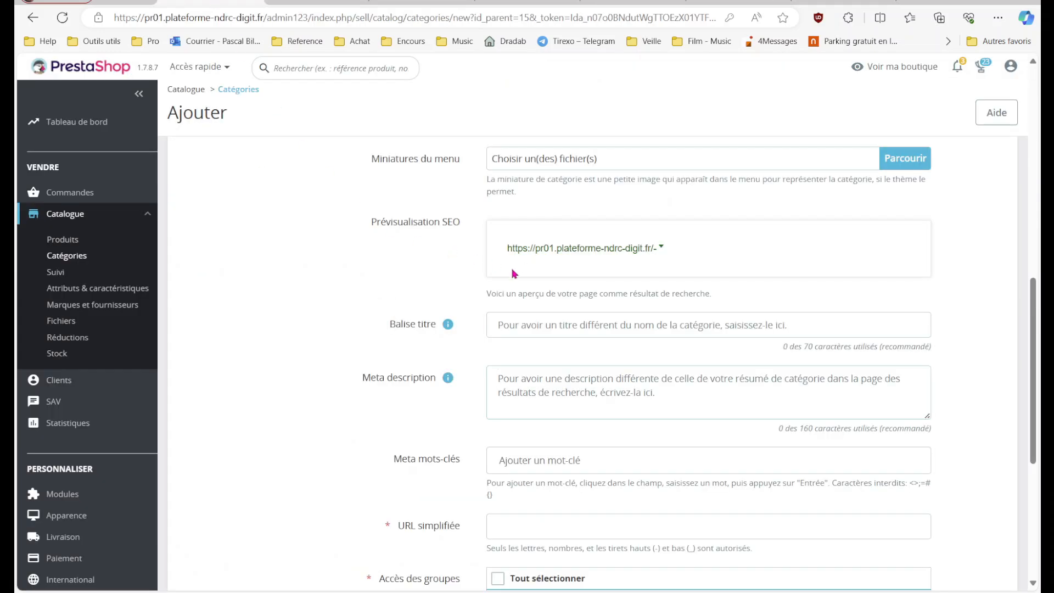
left_click(565, 322)
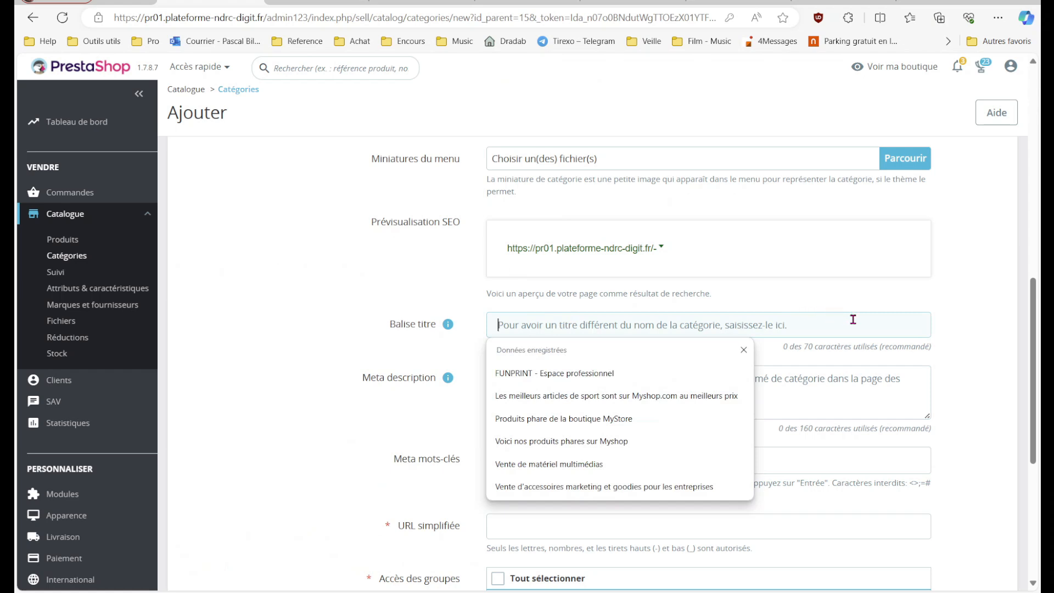
left_click(875, 412)
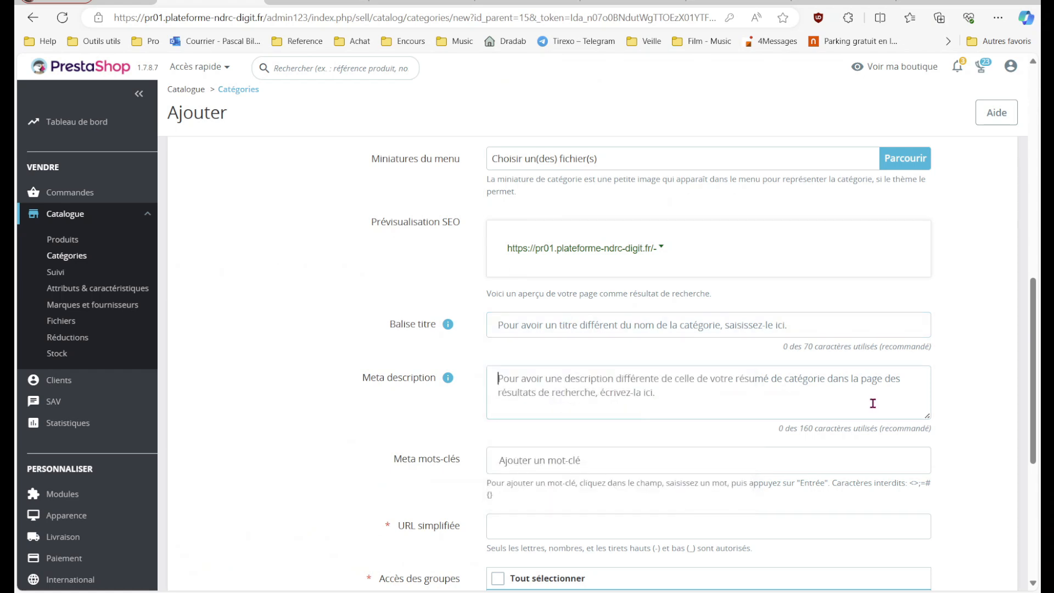
- Consult the users section of the skills checklist PDF, then review the employee list on PrestaShop's team page
key("alt+Tab")
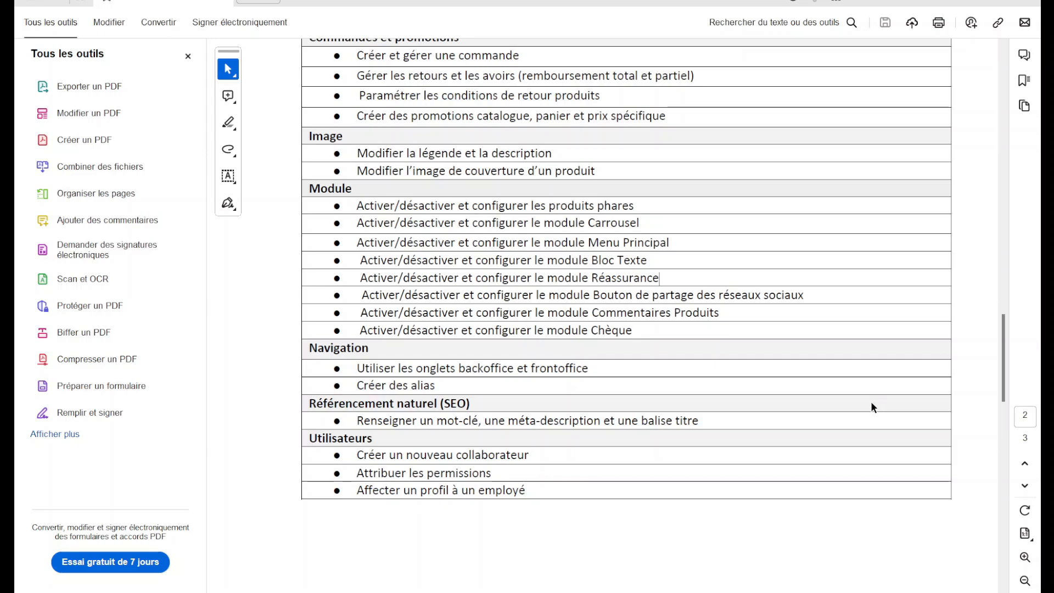
key("alt+Tab")
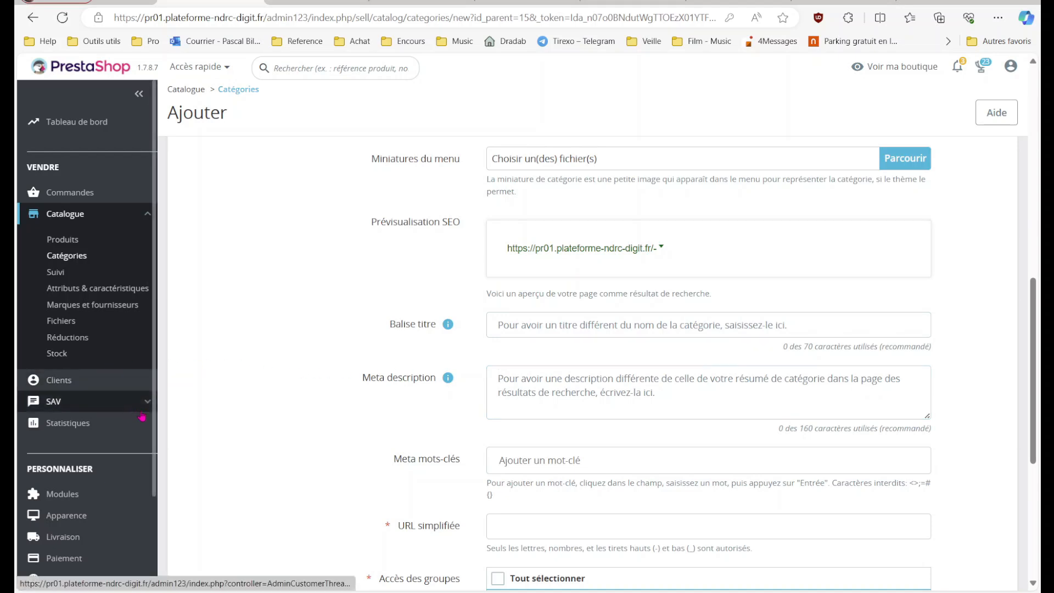
scroll(156, 433, "down", 2)
scroll(157, 452, "down", 4)
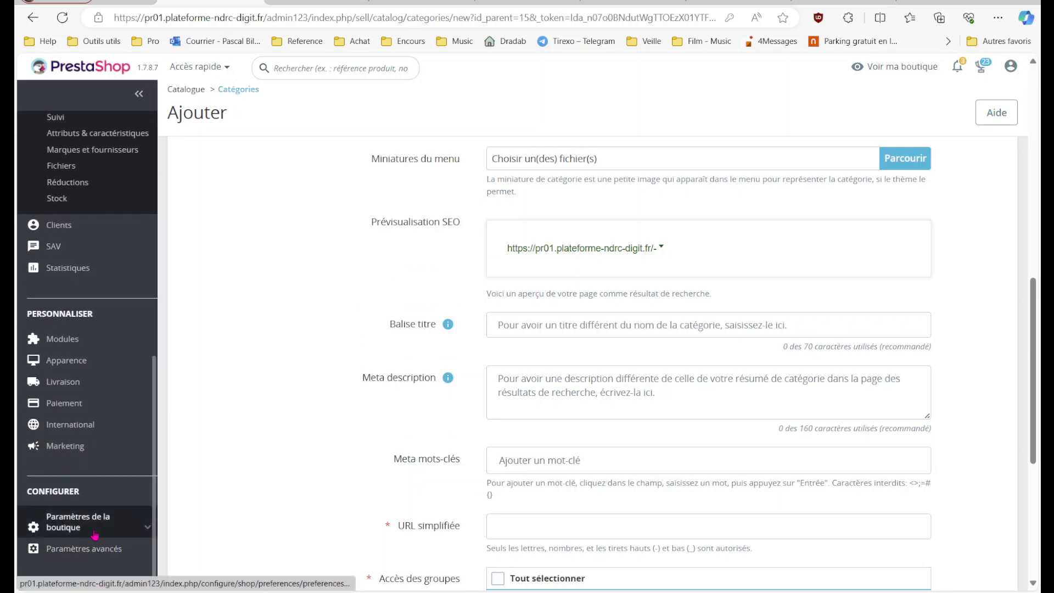
mouse_move(122, 549)
scroll(123, 559, "down", 3)
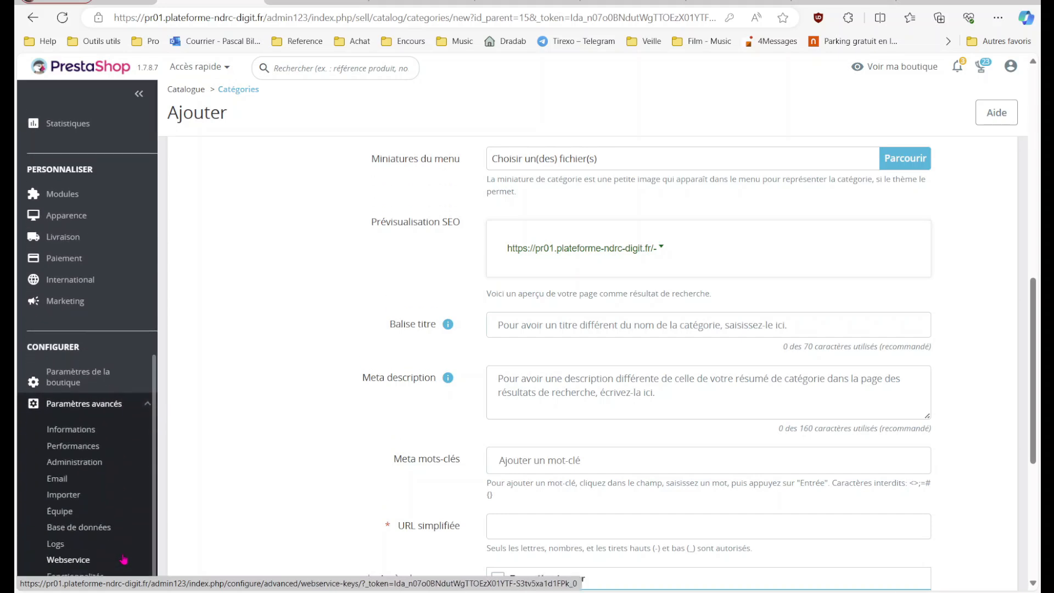
left_click(72, 514)
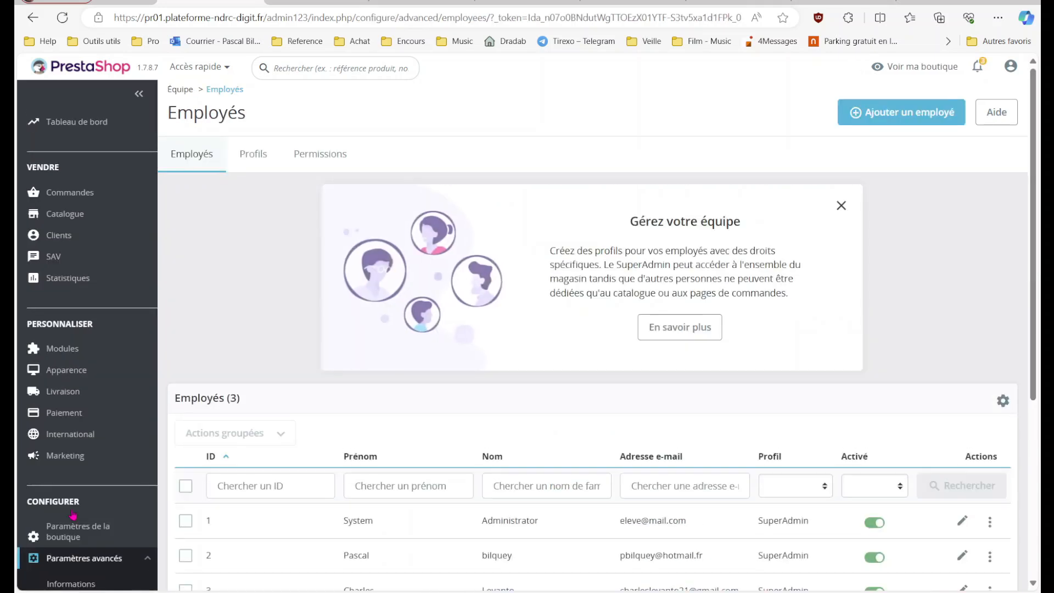
scroll(593, 381, "down", 5)
scroll(593, 381, "up", 3)
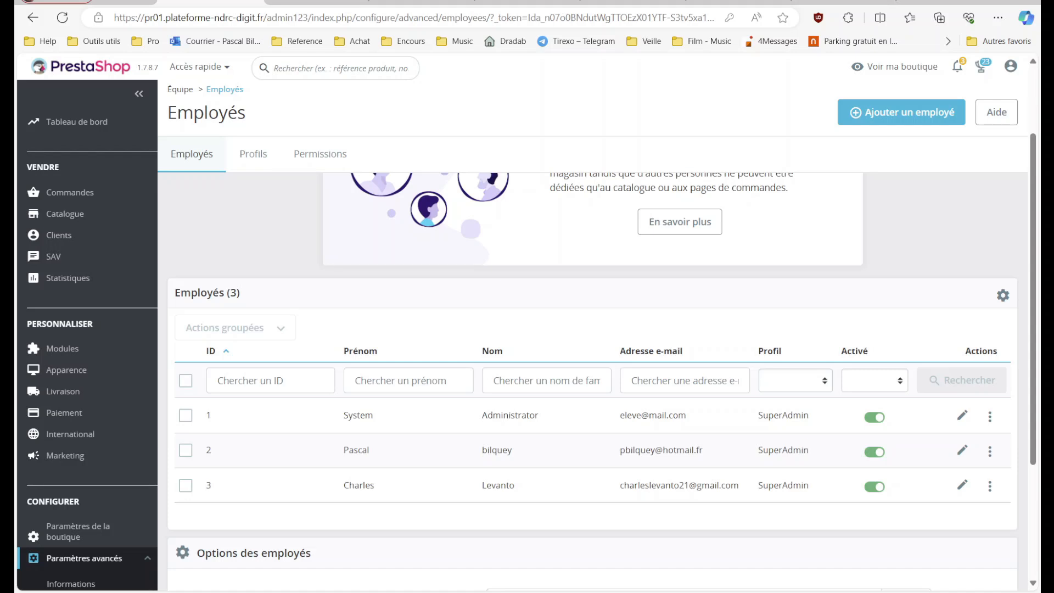
scroll(805, 446, "up", 2)
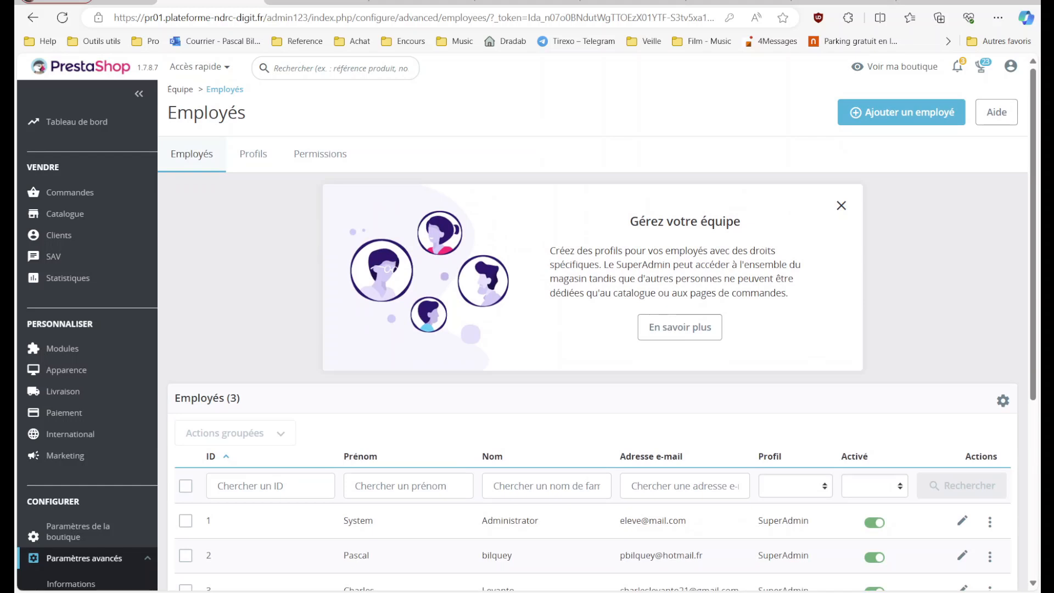
- View the list of employee profiles and display the menu and module permissions of the Logisticien profile
left_click(259, 163)
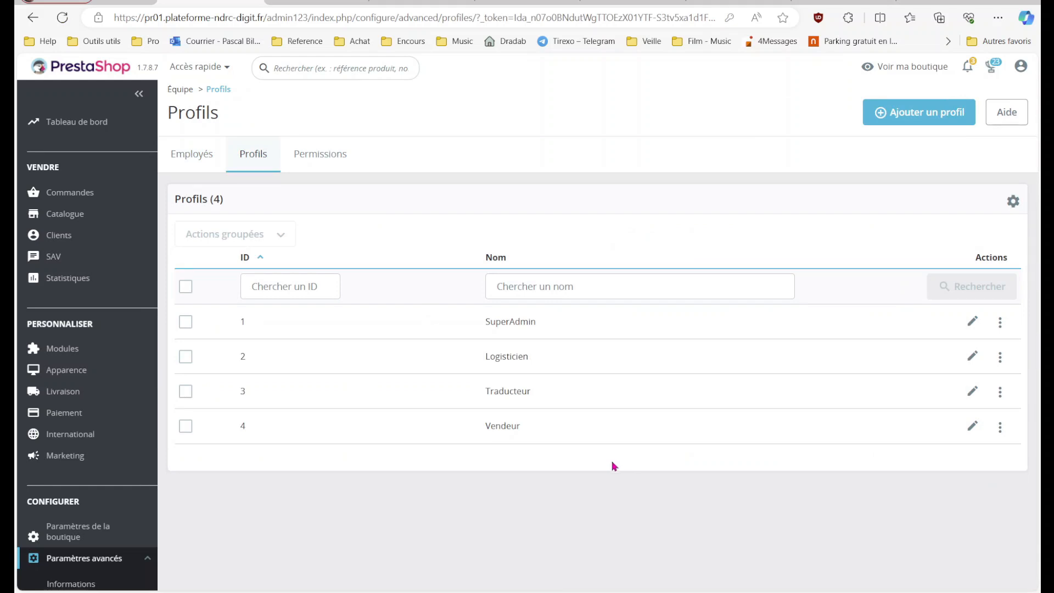
left_click(337, 158)
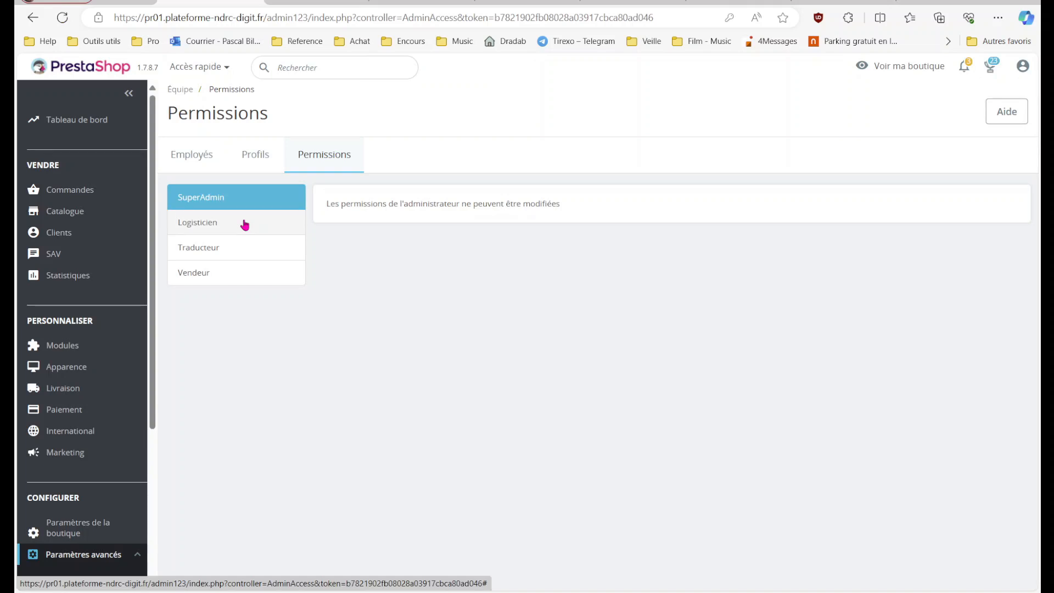
left_click(245, 223)
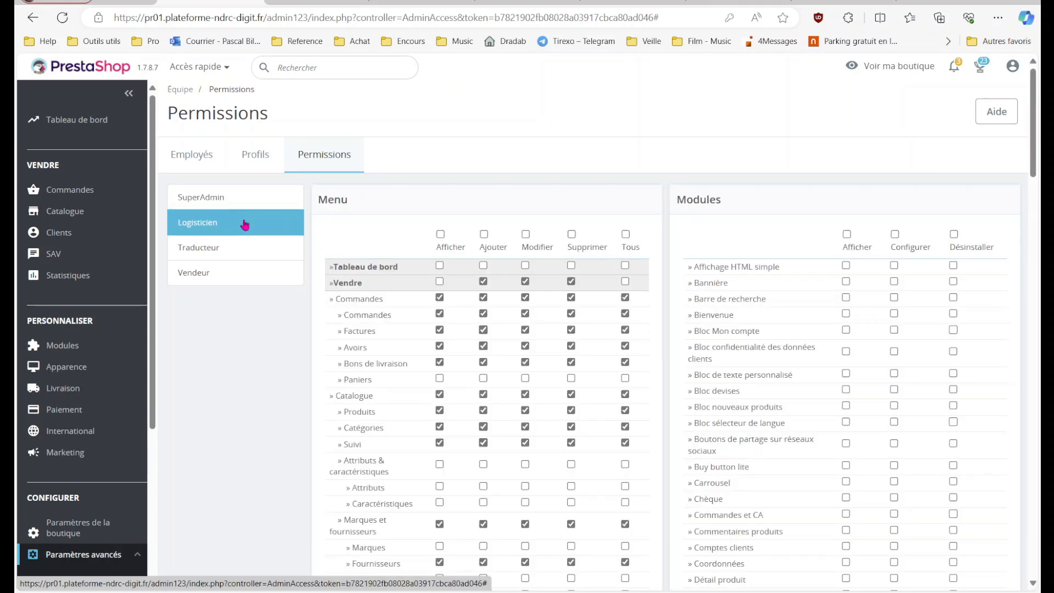